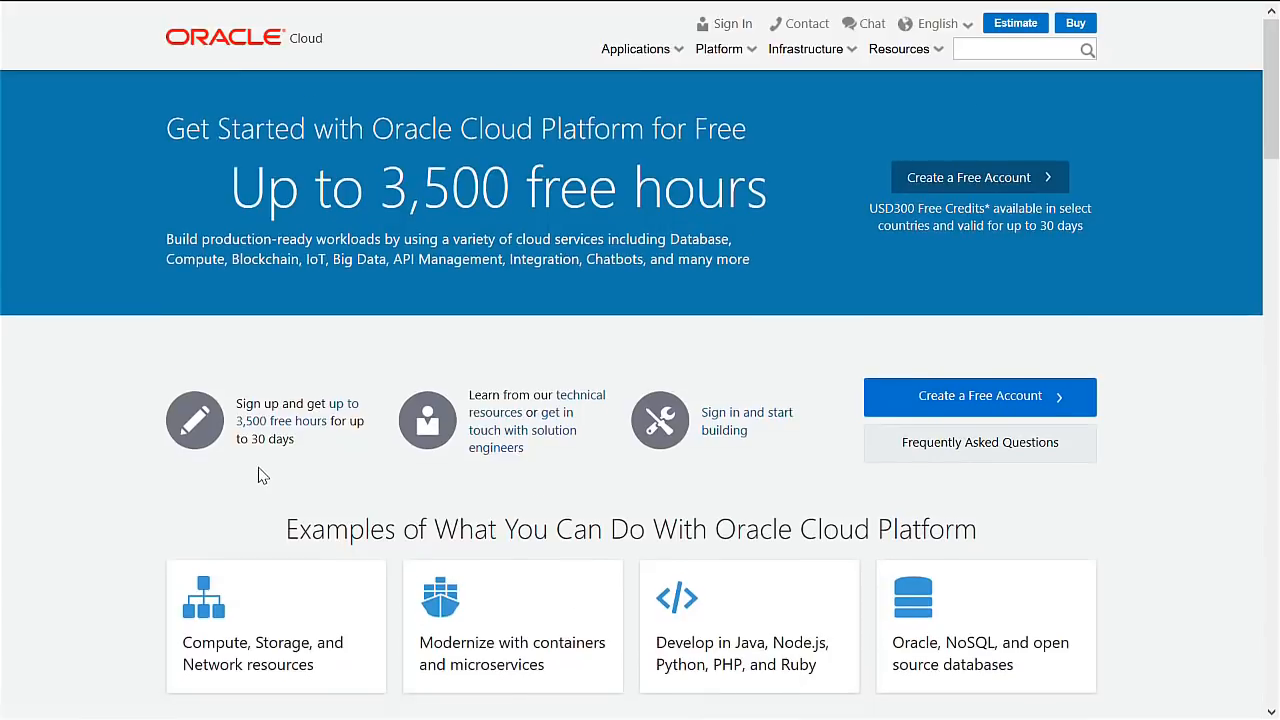
Scroll down the Oracle Cloud page through the free-credit service cards.
{"action": "scroll", "coordinate": [258, 474], "scroll_direction": "down", "scroll_amount": 5}
{"action": "scroll", "coordinate": [188, 325], "scroll_direction": "down", "scroll_amount": 1}
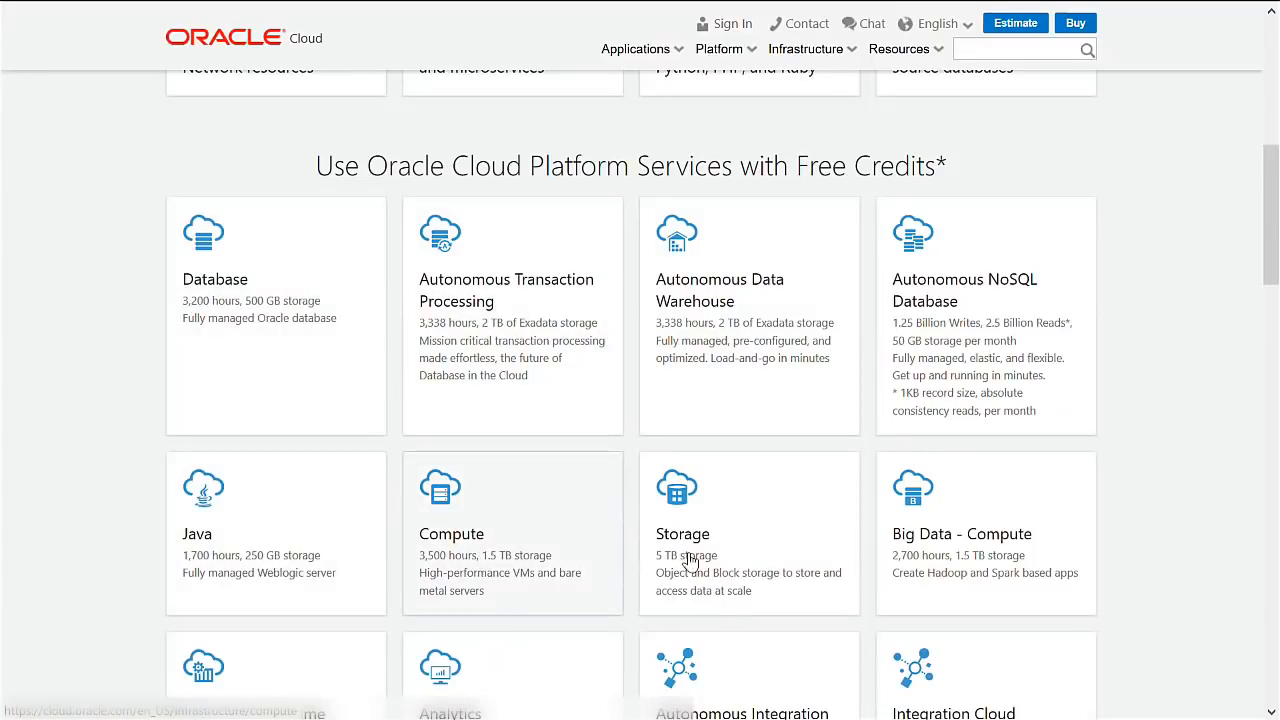
{"action": "scroll", "coordinate": [760, 551], "scroll_direction": "down", "scroll_amount": 4}
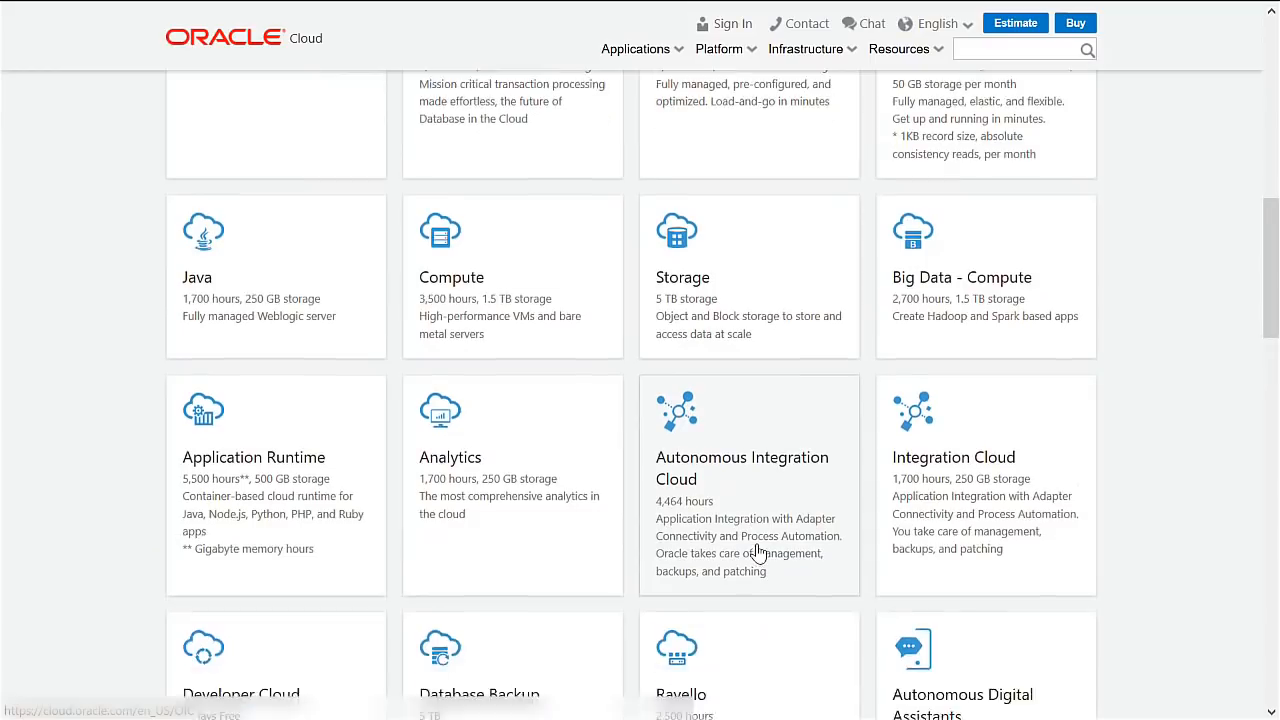
{"action": "scroll", "coordinate": [750, 551], "scroll_direction": "down", "scroll_amount": 2}
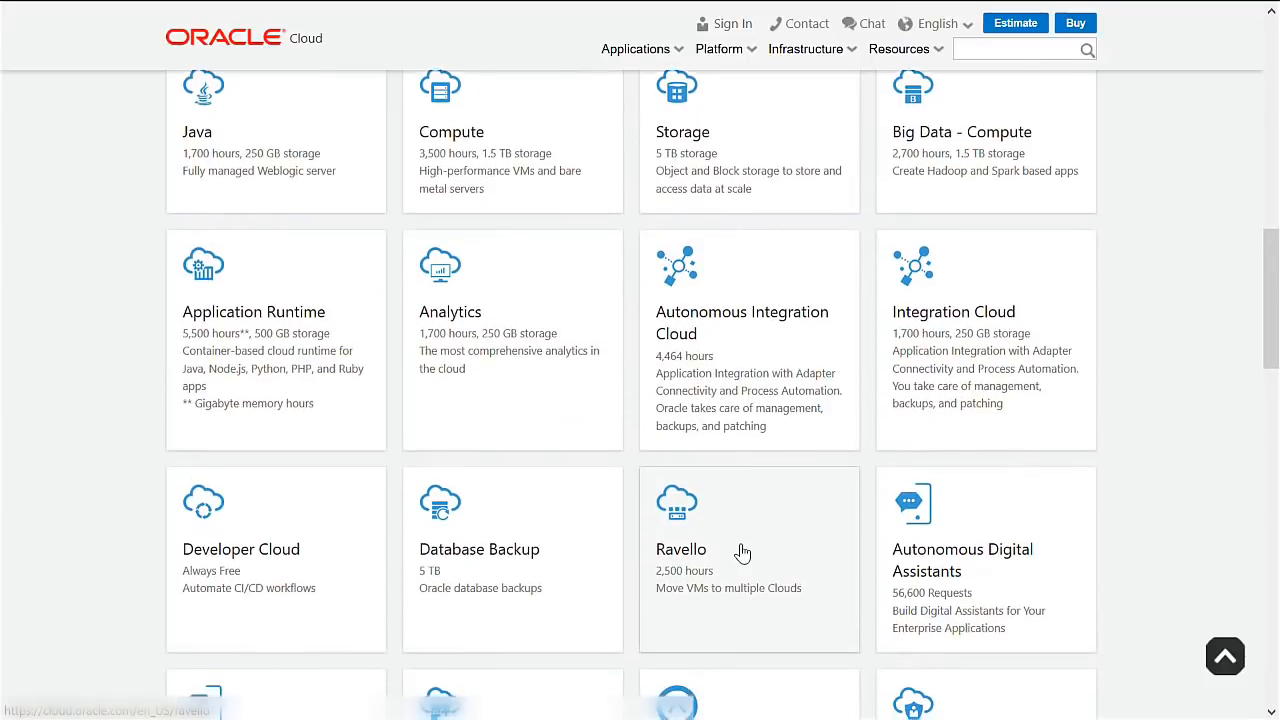
{"action": "scroll", "coordinate": [737, 553], "scroll_direction": "down", "scroll_amount": 1}
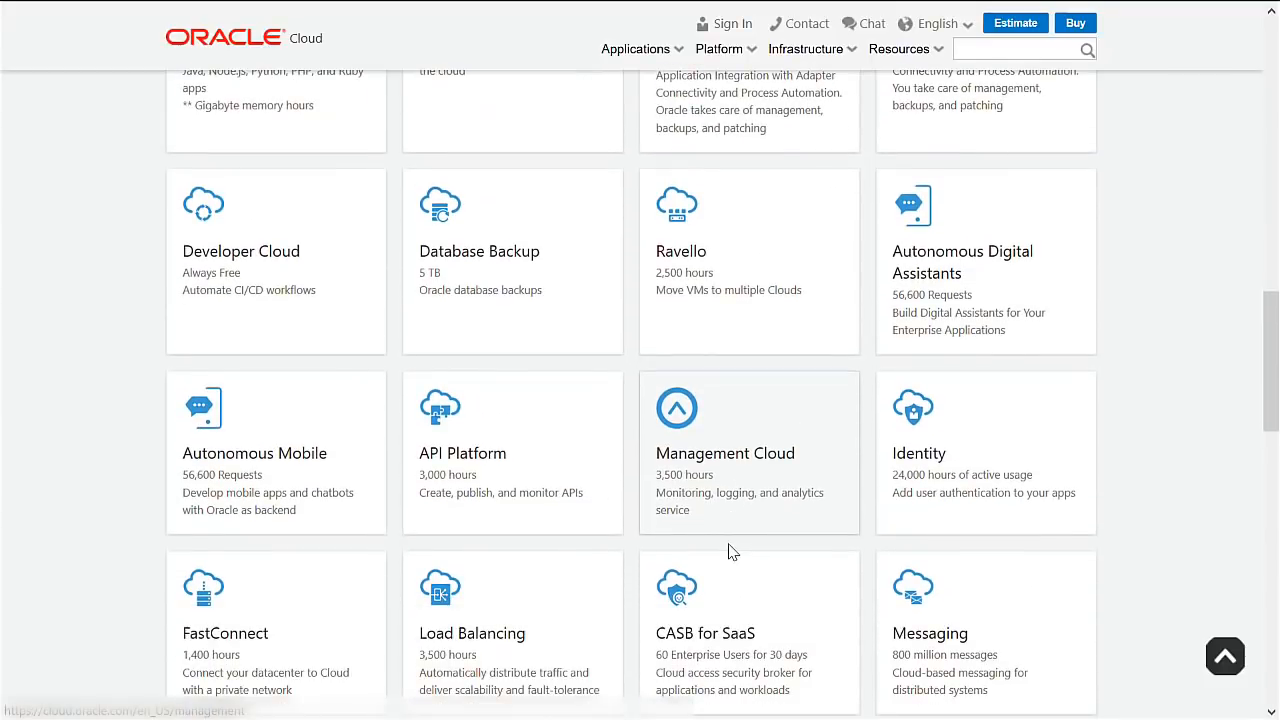
{"action": "scroll", "coordinate": [730, 551], "scroll_direction": "down", "scroll_amount": 4}
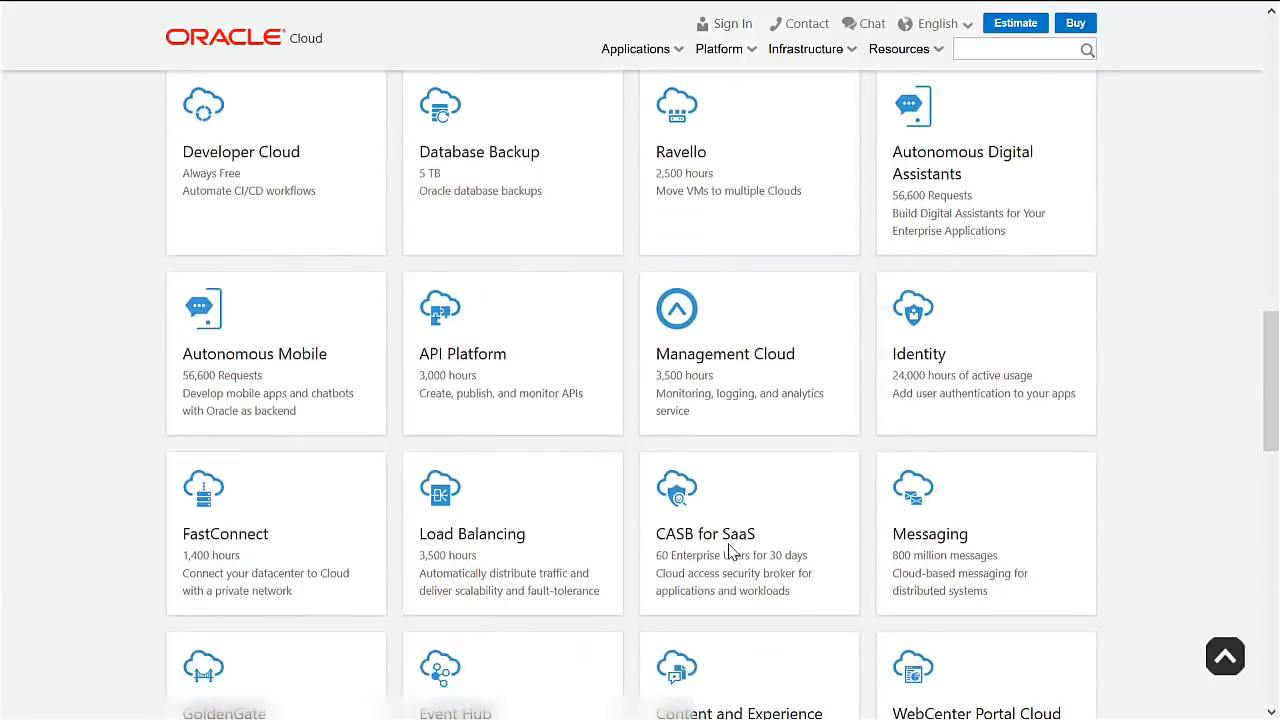
{"action": "scroll", "coordinate": [730, 551], "scroll_direction": "down", "scroll_amount": 5}
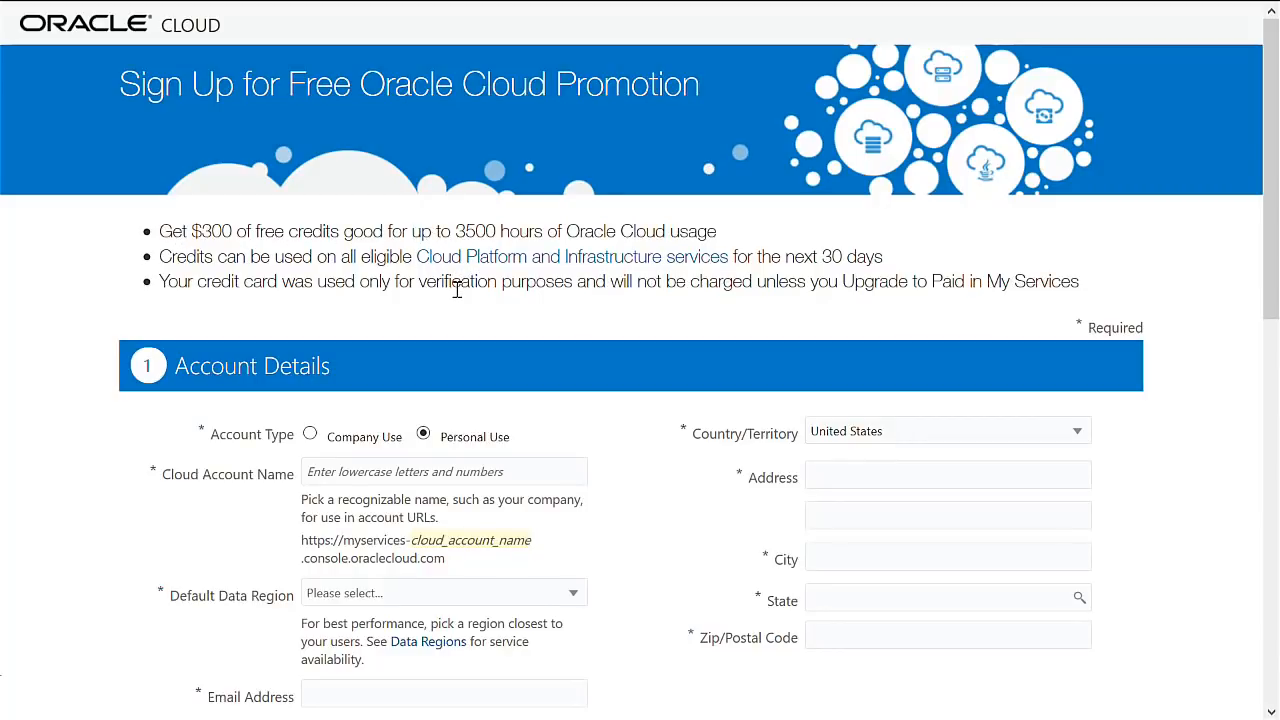
Enter the cloud account name, choose the APAC data region, and fill in the e-mail and first and last name.
{"action": "scroll", "coordinate": [457, 289], "scroll_direction": "down", "scroll_amount": 3}
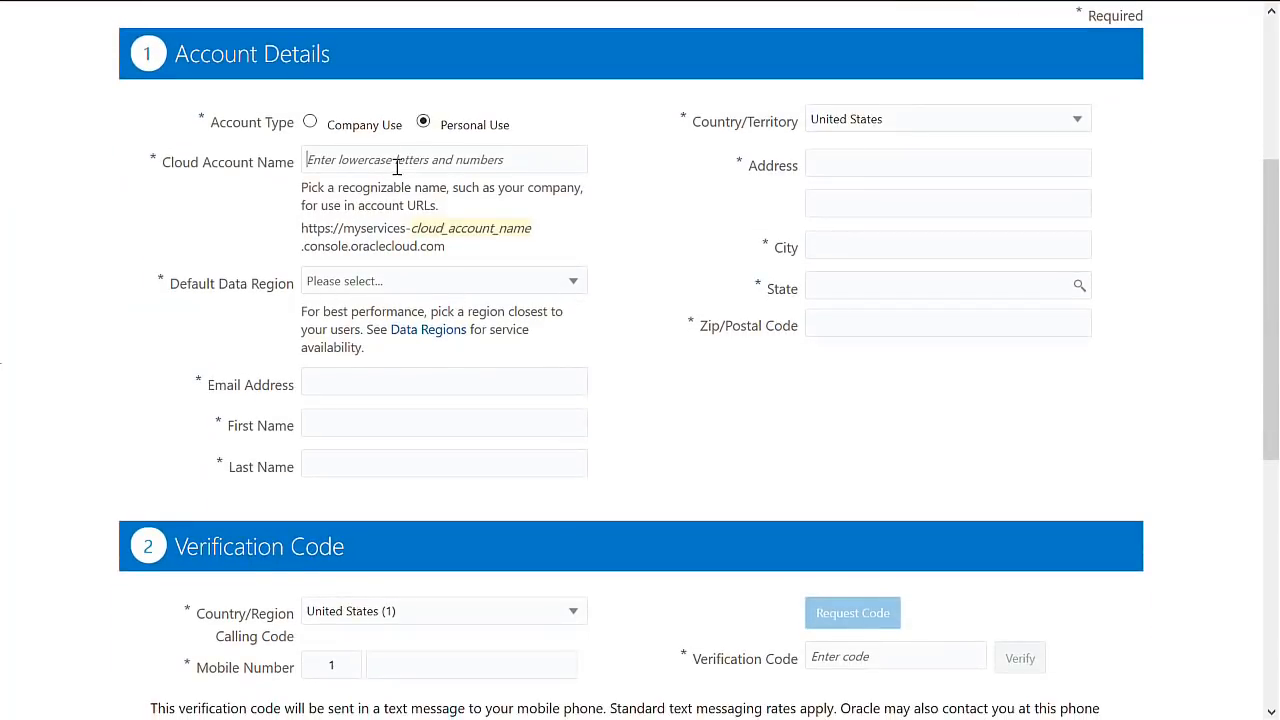
{"action": "type", "text": "my"}
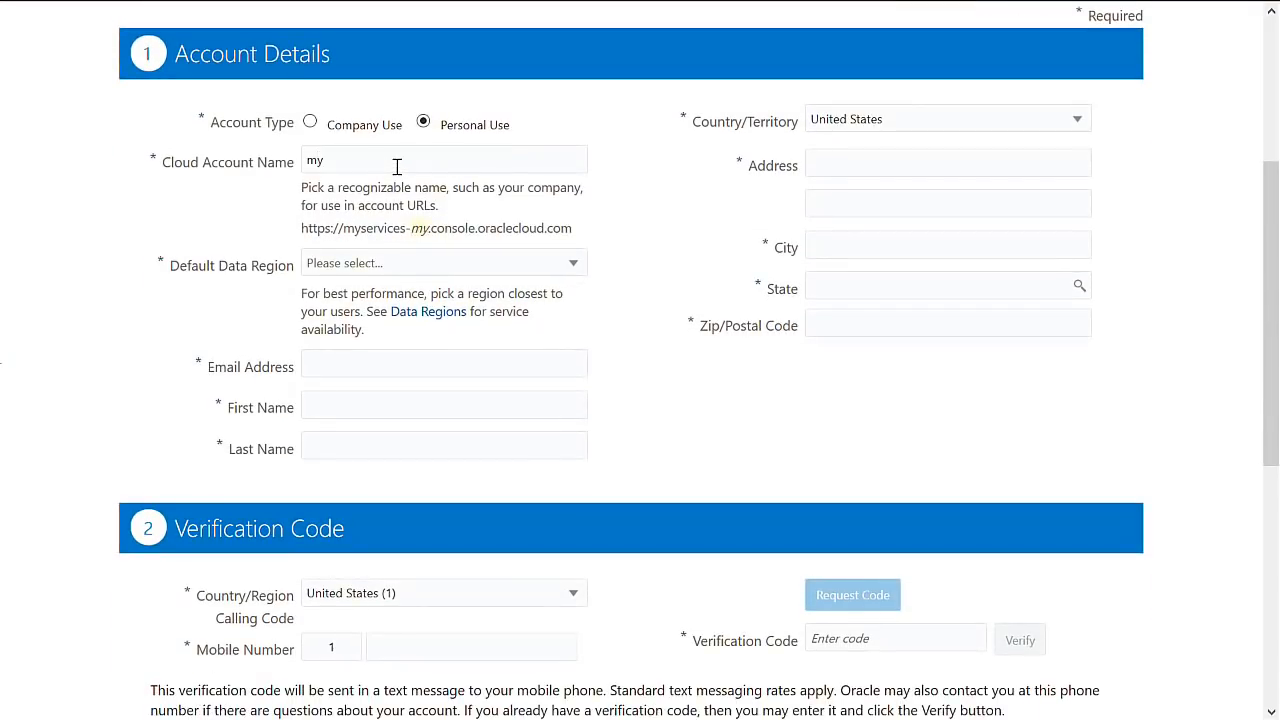
{"action": "type", "text": "psftcloud"}
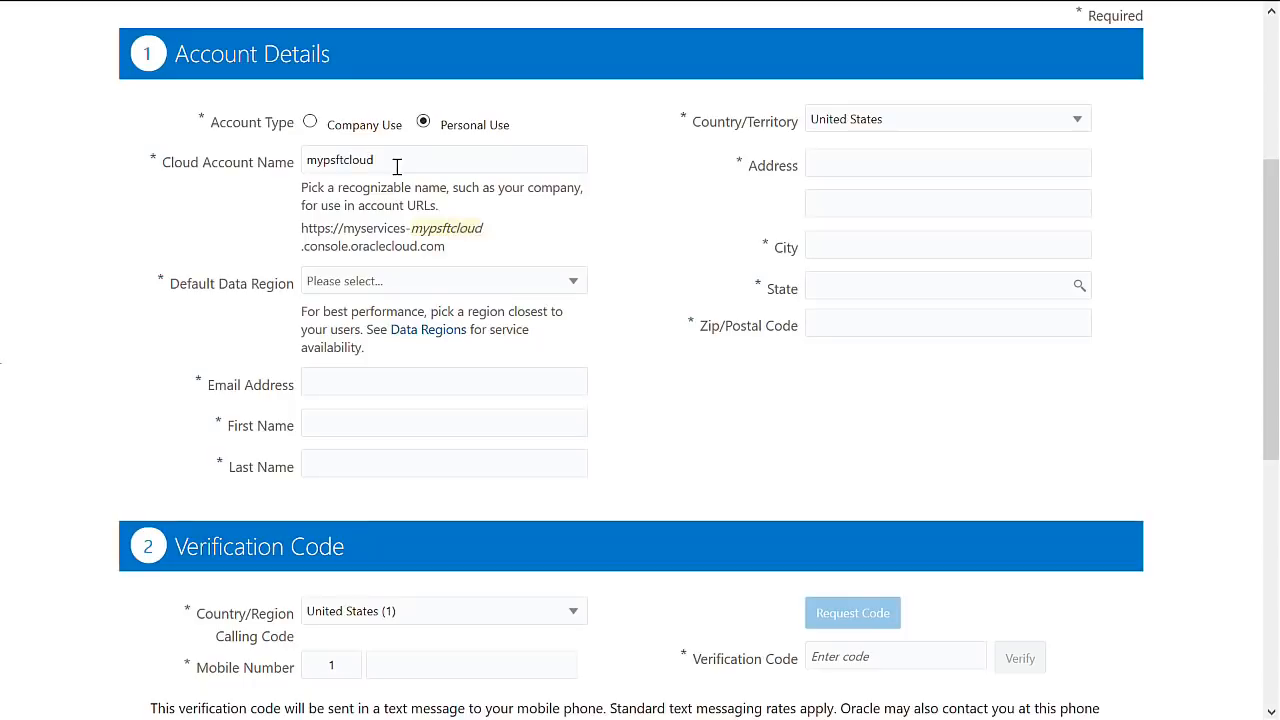
{"action": "left_click", "coordinate": [408, 287]}
{"action": "left_click", "coordinate": [391, 310]}
{"action": "left_click", "coordinate": [355, 383]}
{"action": "type", "text": "nagen"}
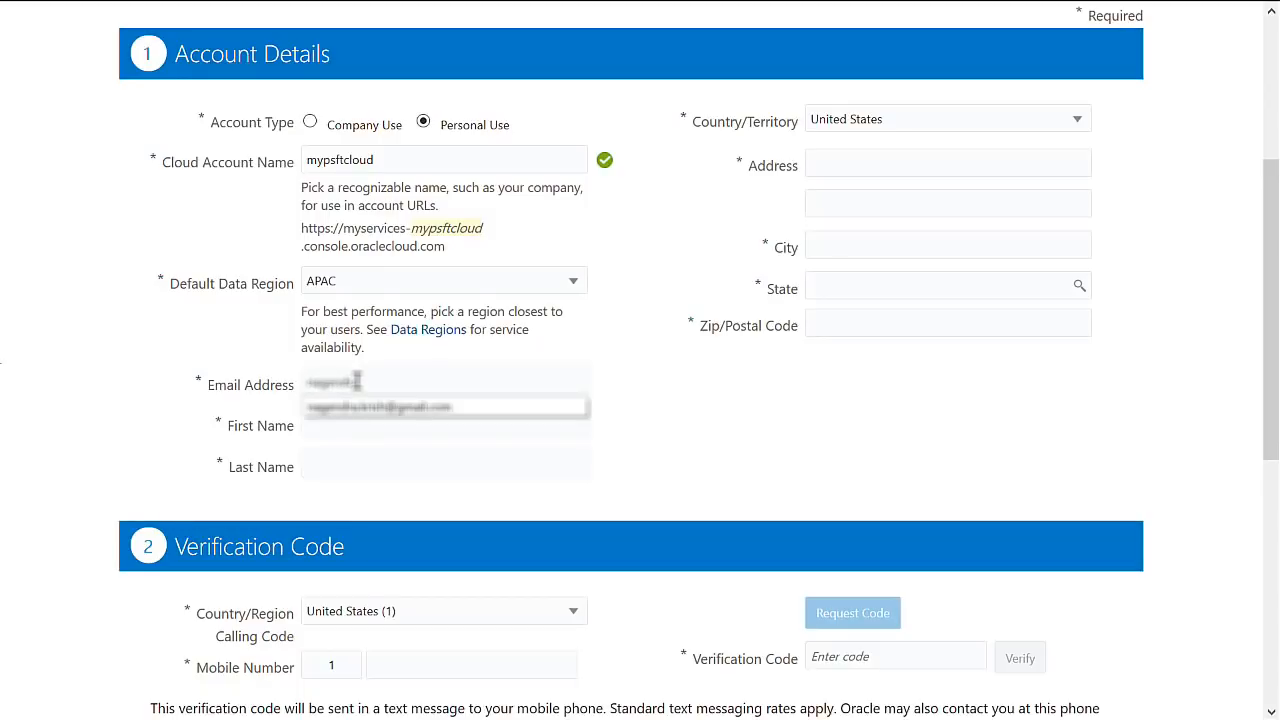
{"action": "left_click", "coordinate": [382, 408]}
{"action": "left_click", "coordinate": [377, 424]}
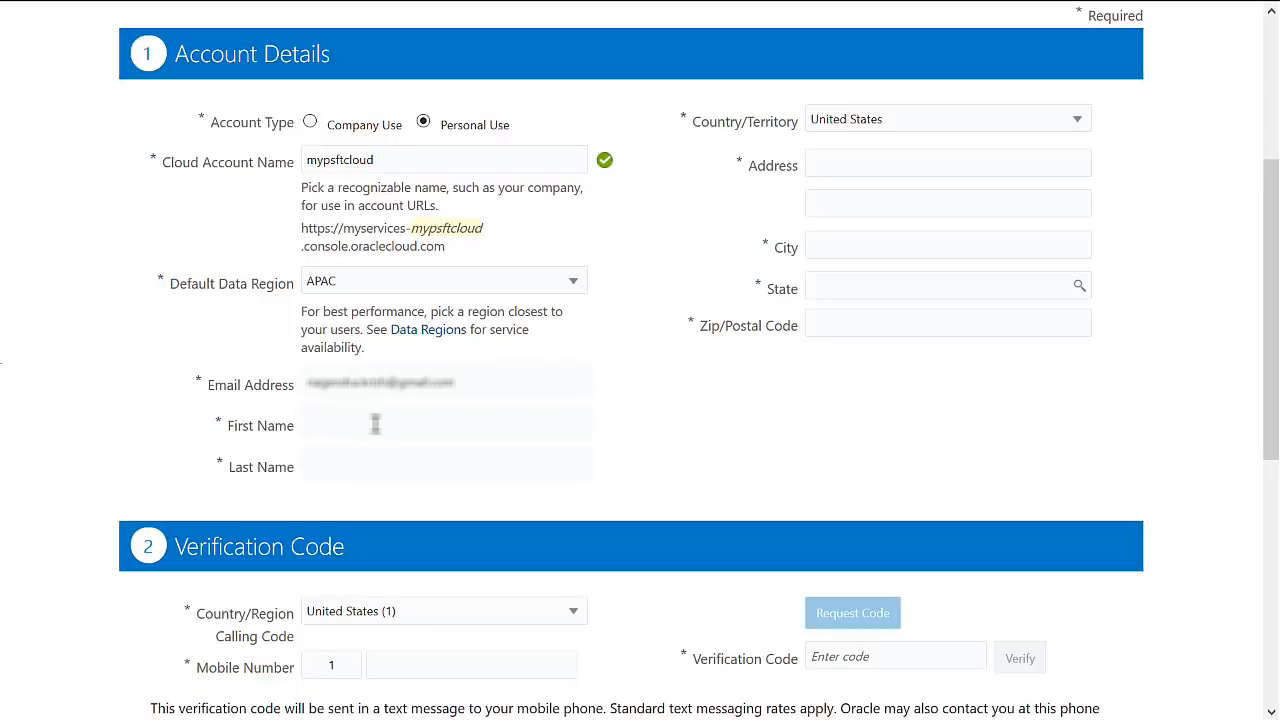
{"action": "key", "text": "Tab"}
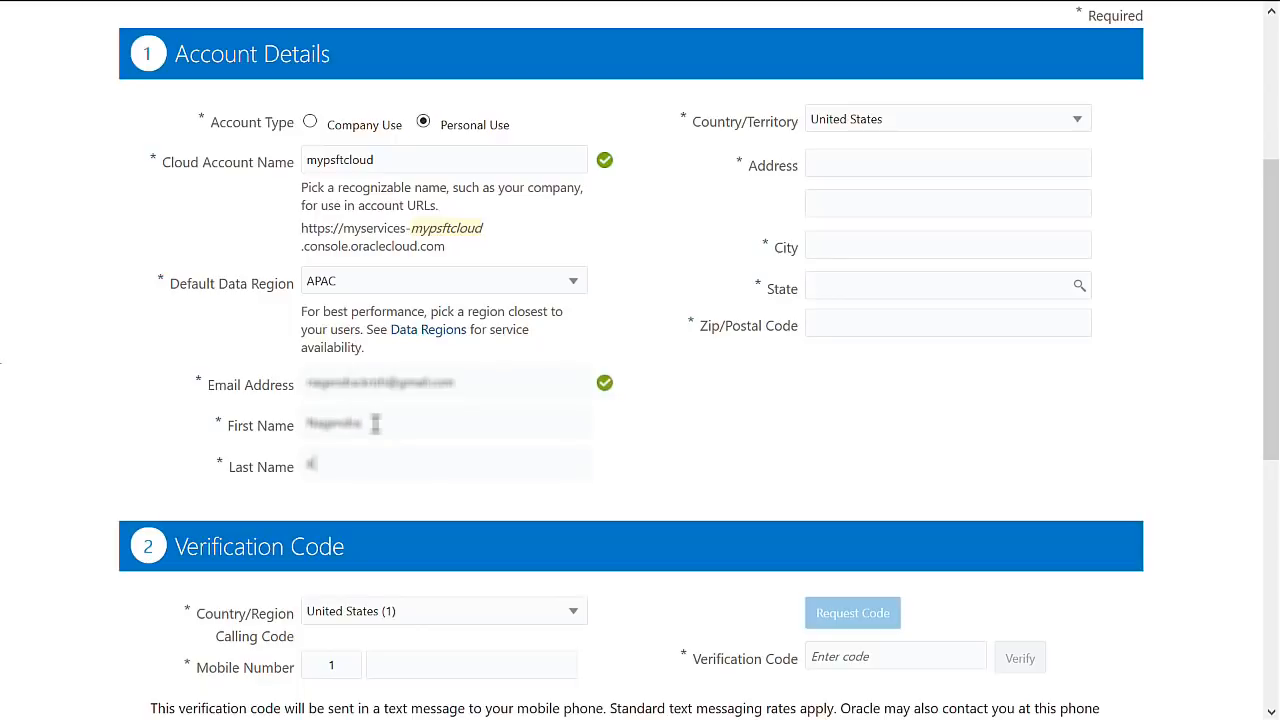
Select India as the country and enter the street address, city and Karnataka state.
{"action": "left_click", "coordinate": [950, 122]}
{"action": "type", "text": "ind"}
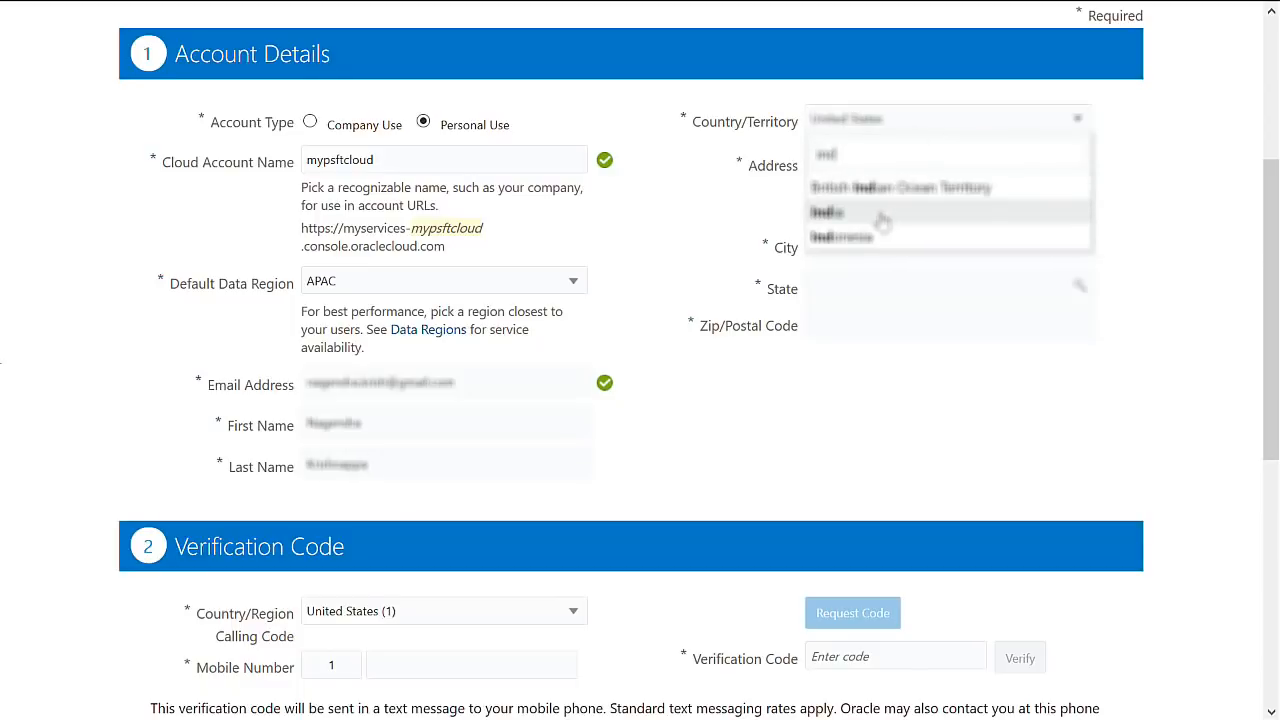
{"action": "left_click", "coordinate": [883, 212]}
{"action": "left_click", "coordinate": [895, 162]}
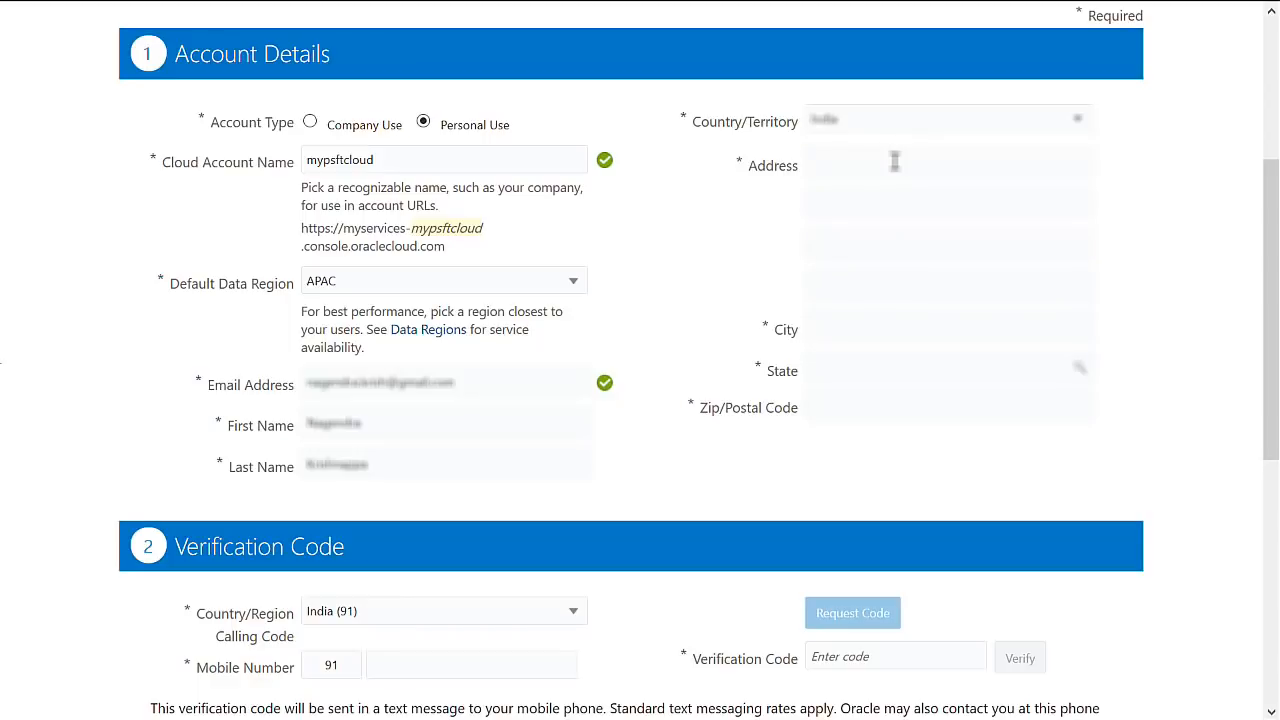
{"action": "key", "text": "Tab"}
{"action": "key", "text": "Tab"}
{"action": "key", "text": "Tab"}
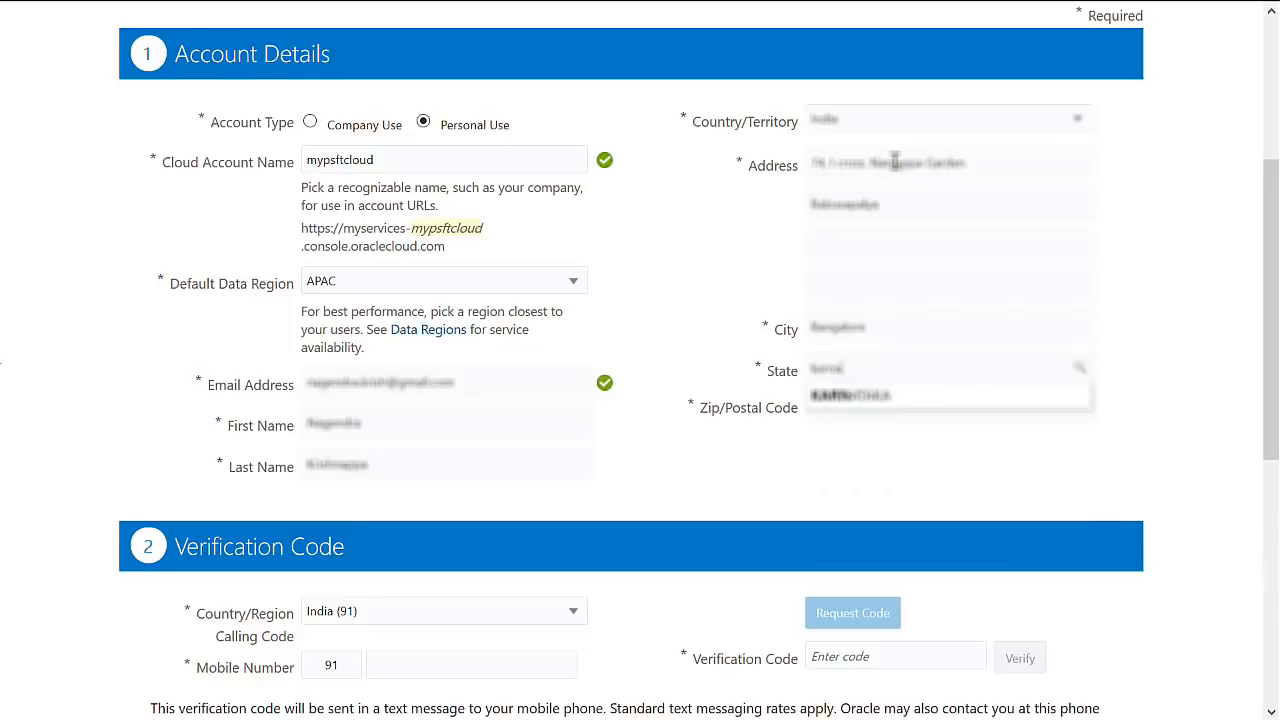
{"action": "left_click", "coordinate": [848, 401]}
{"action": "left_click", "coordinate": [853, 408]}
Enter the postal code to complete the address.
{"action": "type", "text": "560043"}
{"action": "left_click", "coordinate": [693, 465]}
{"action": "scroll", "coordinate": [693, 465], "scroll_direction": "down", "scroll_amount": 3}
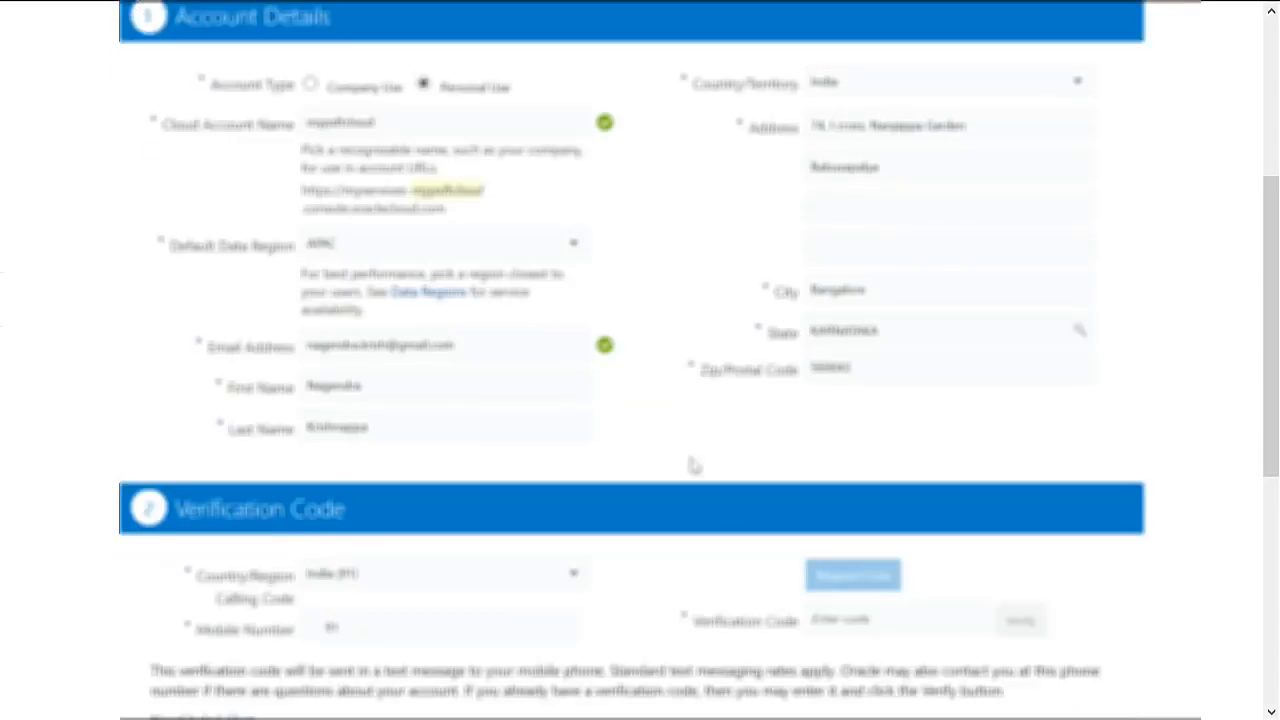
{"action": "scroll", "coordinate": [693, 465], "scroll_direction": "down", "scroll_amount": 3}
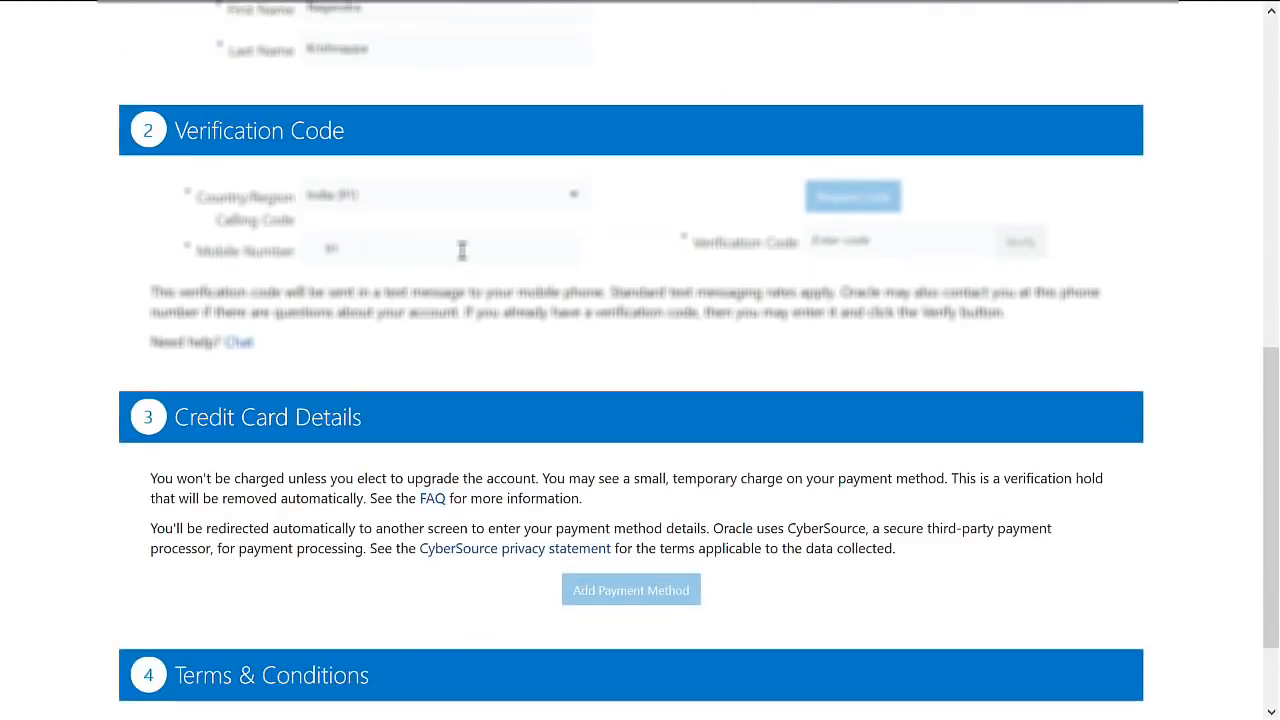
Enter the mobile number, request a text code, and verify it.
{"action": "type", "text": "9886152"}
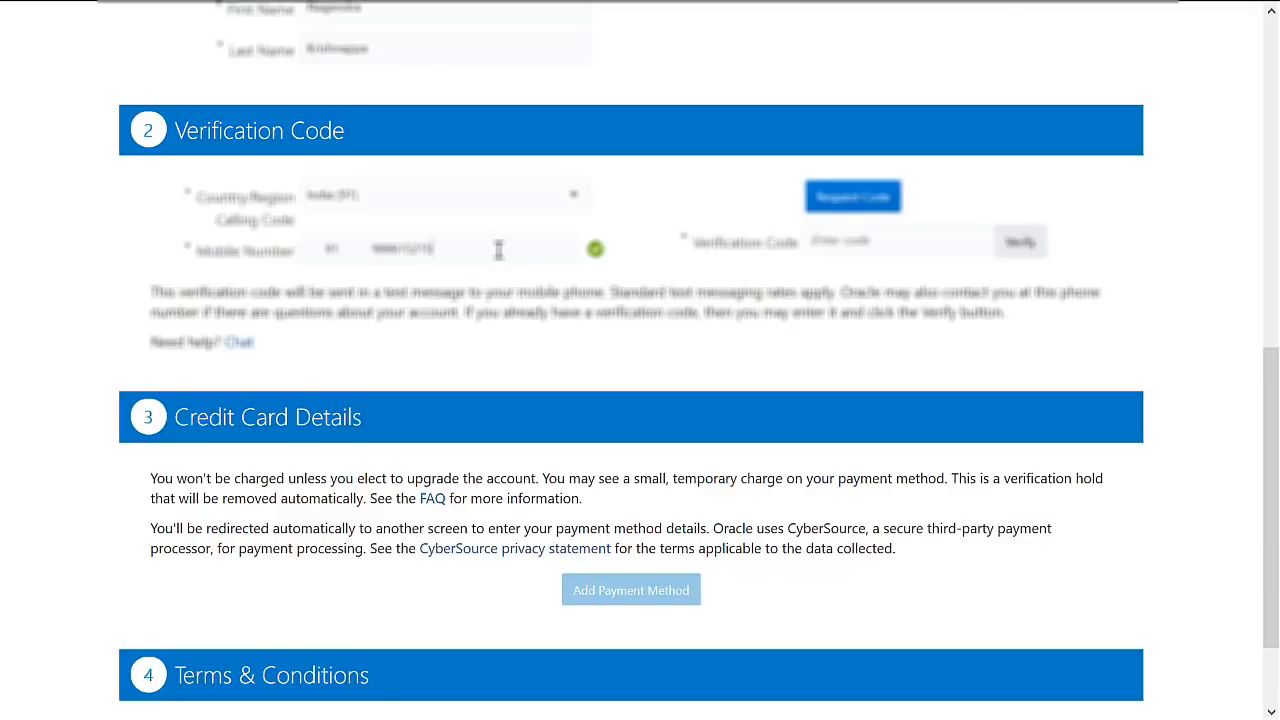
{"action": "left_click", "coordinate": [845, 207]}
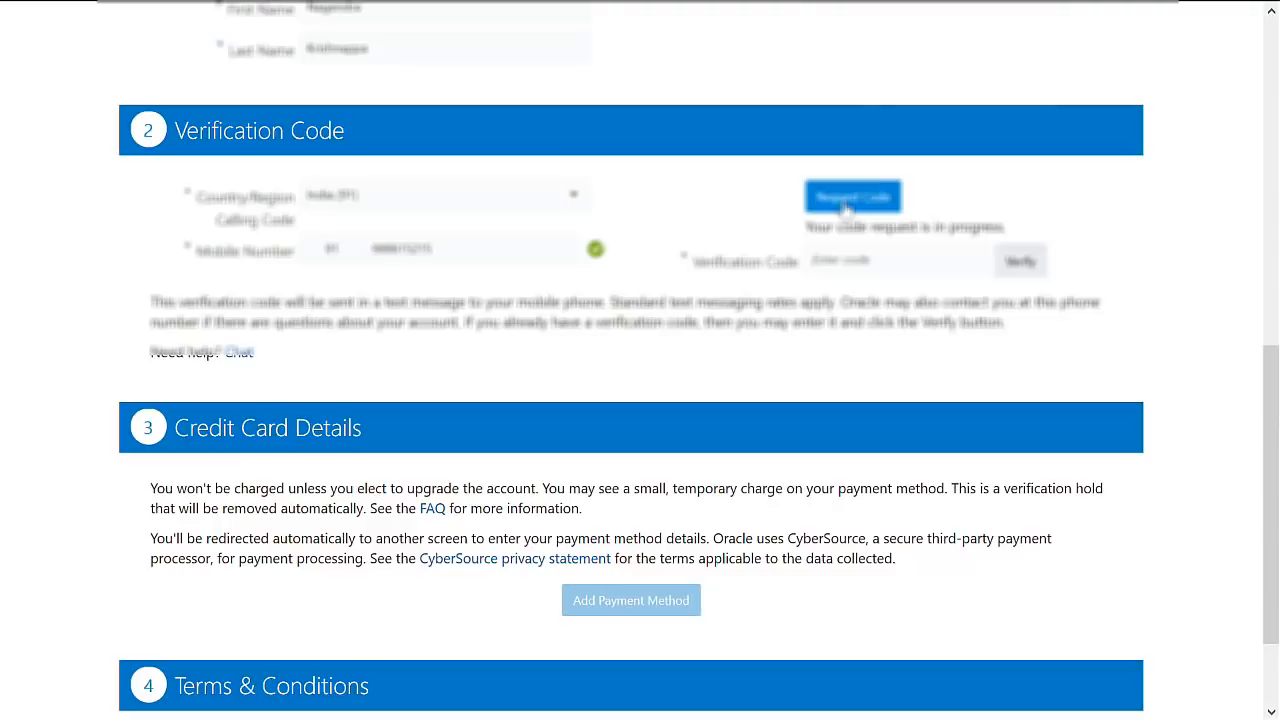
{"action": "type", "text": "4"}
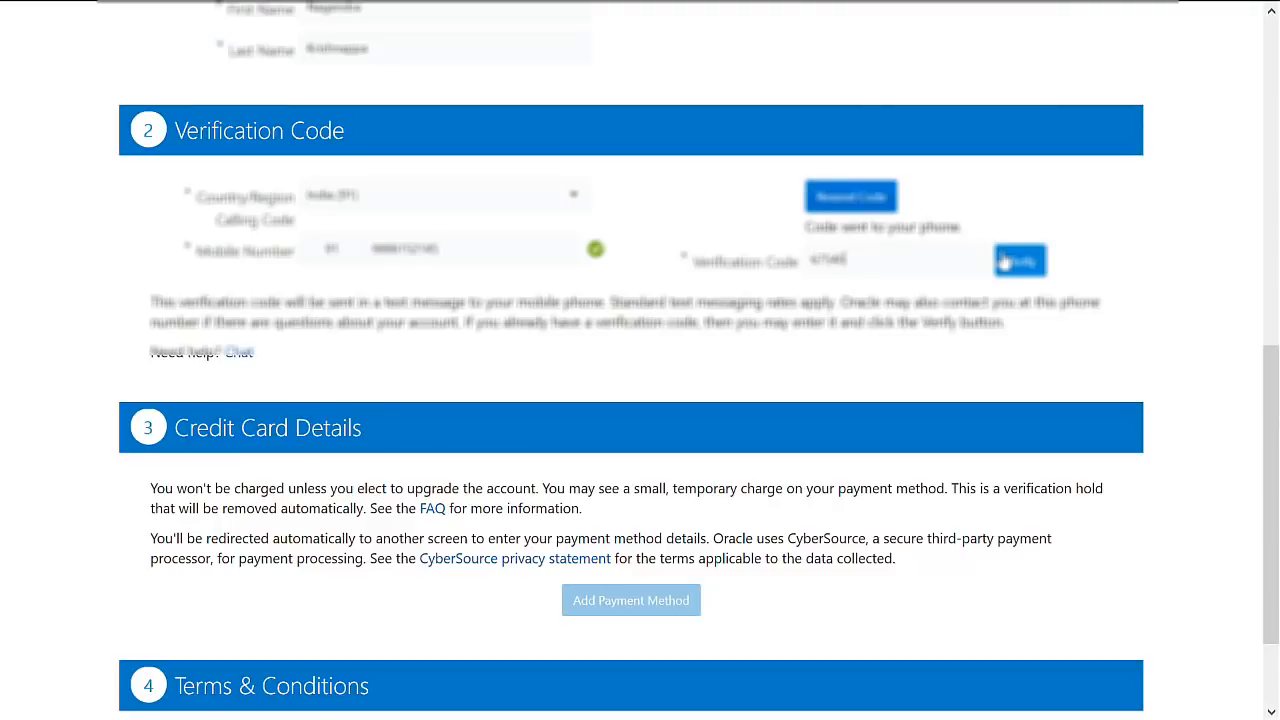
{"action": "left_click", "coordinate": [1004, 261]}
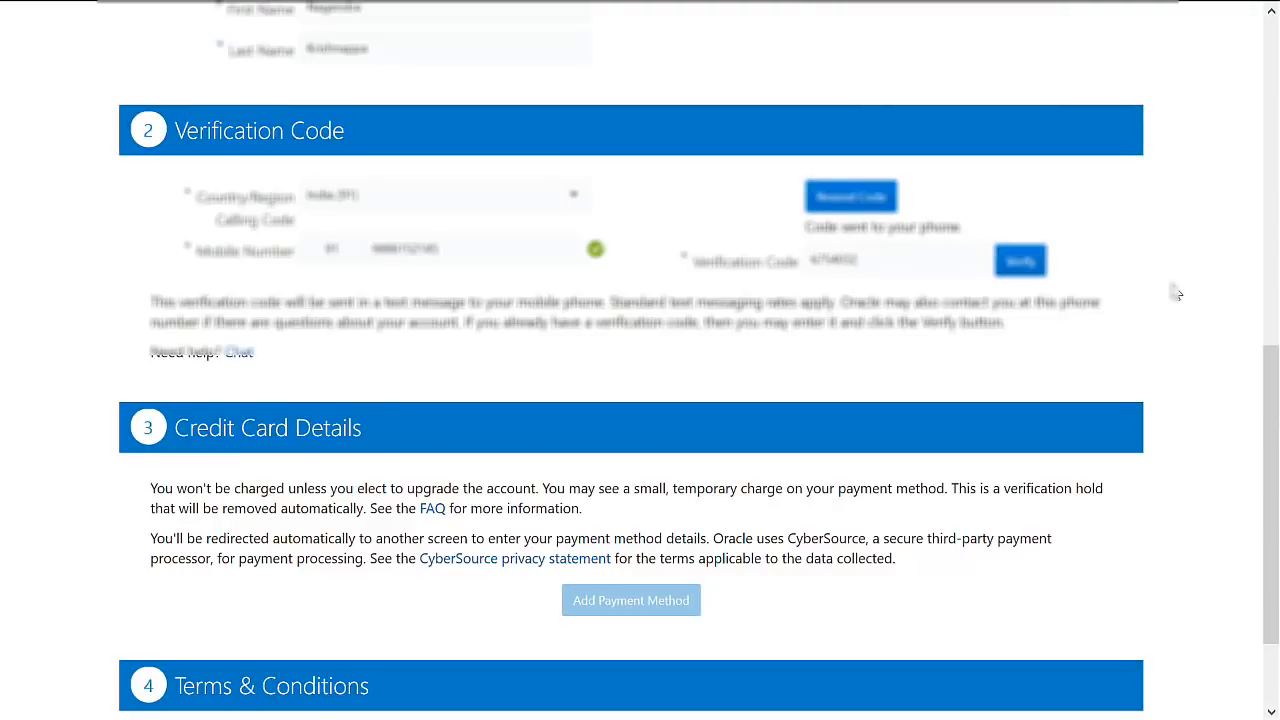
{"action": "scroll", "coordinate": [777, 294], "scroll_direction": "down", "scroll_amount": 2}
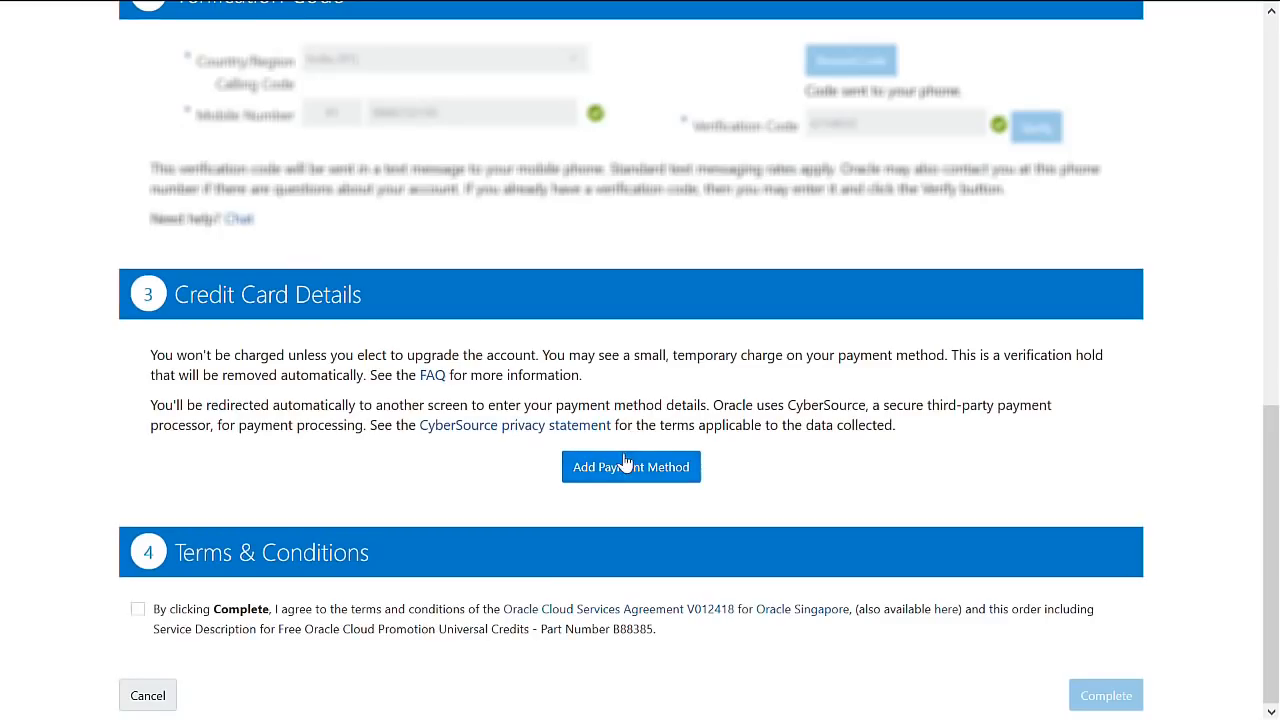
Add a Visa payment method and enter the card number.
{"action": "left_click", "coordinate": [620, 468]}
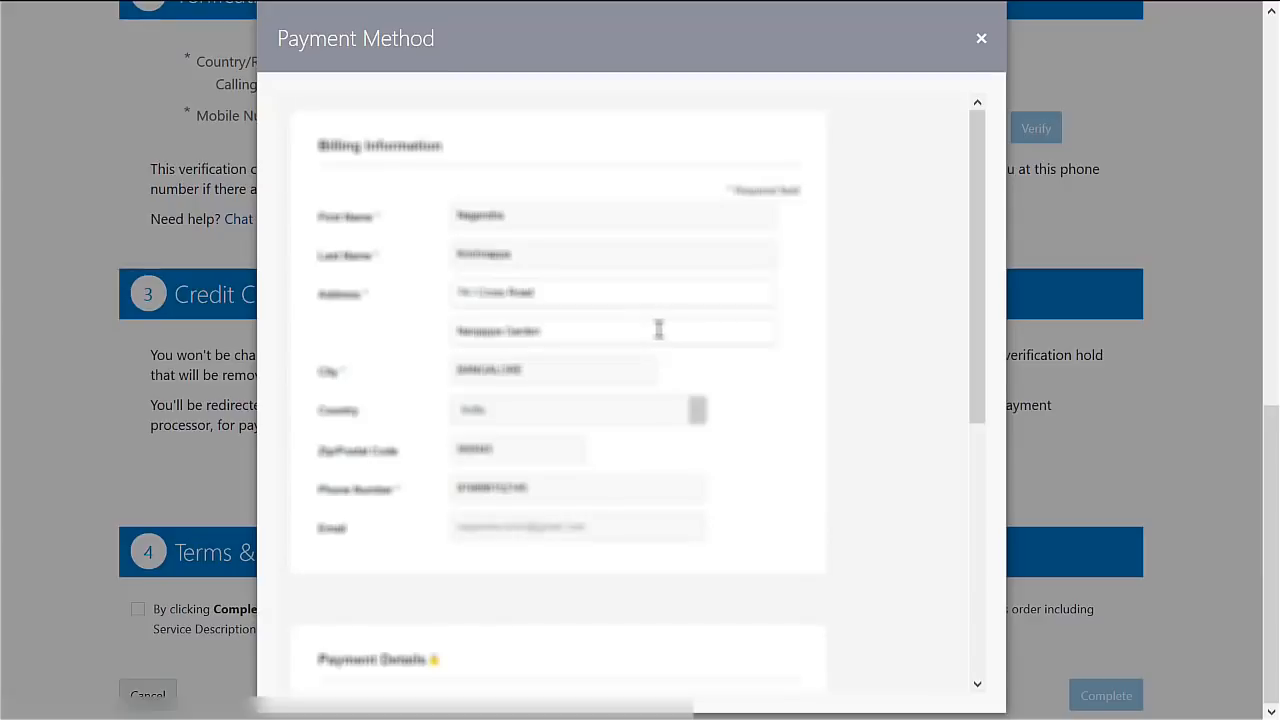
{"action": "scroll", "coordinate": [573, 328], "scroll_direction": "down", "scroll_amount": 1}
{"action": "scroll", "coordinate": [573, 328], "scroll_direction": "down", "scroll_amount": 4}
{"action": "left_click", "coordinate": [457, 320]}
{"action": "left_click", "coordinate": [463, 370]}
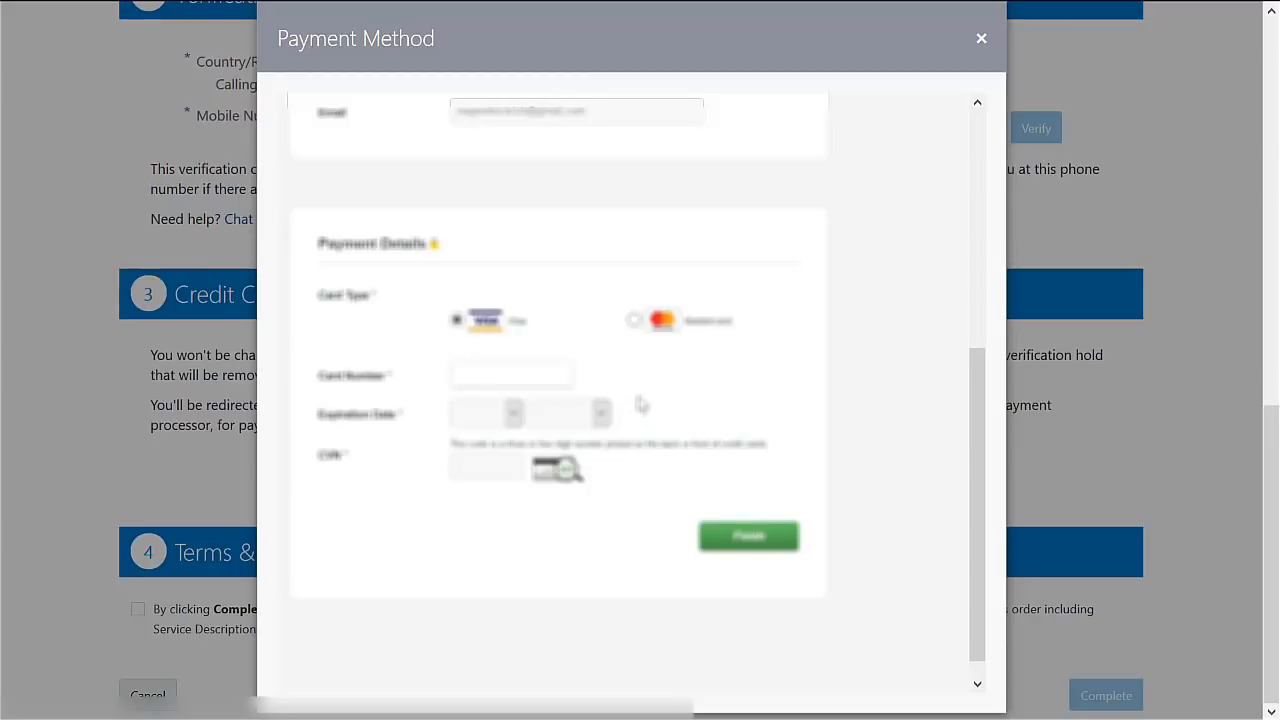
{"action": "type", "text": "401"}
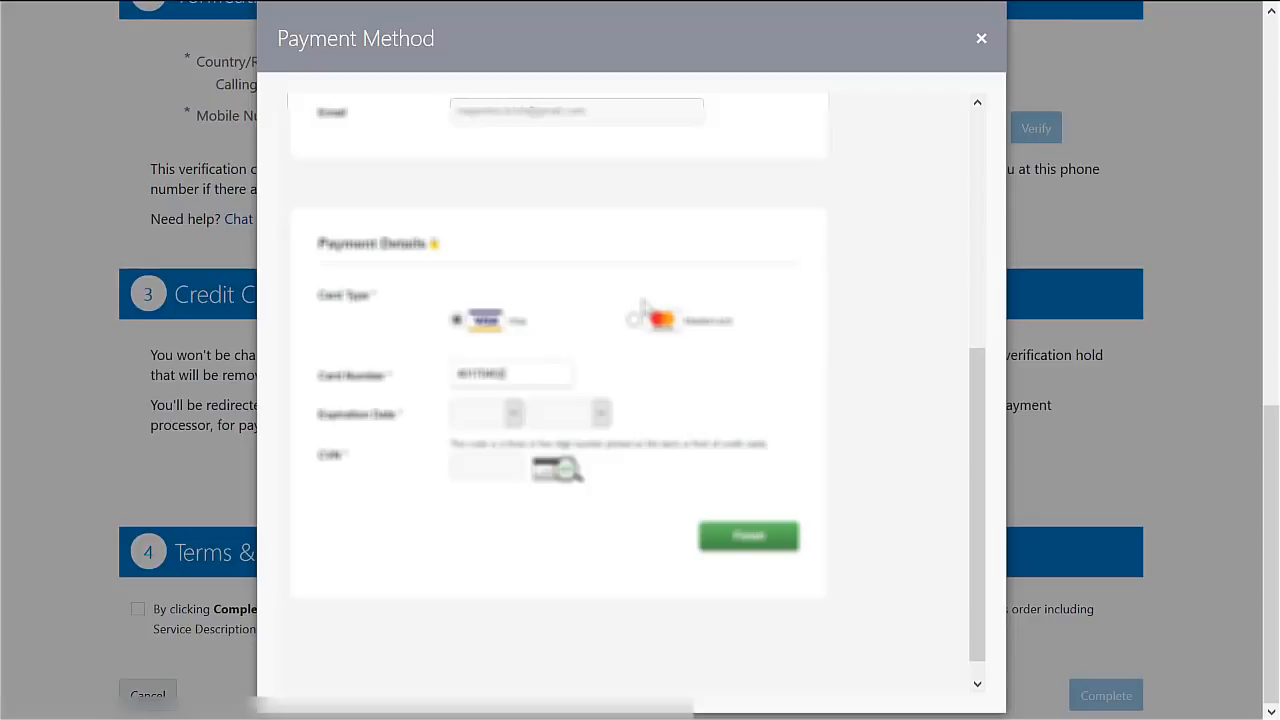
{"action": "type", "text": "••••••"}
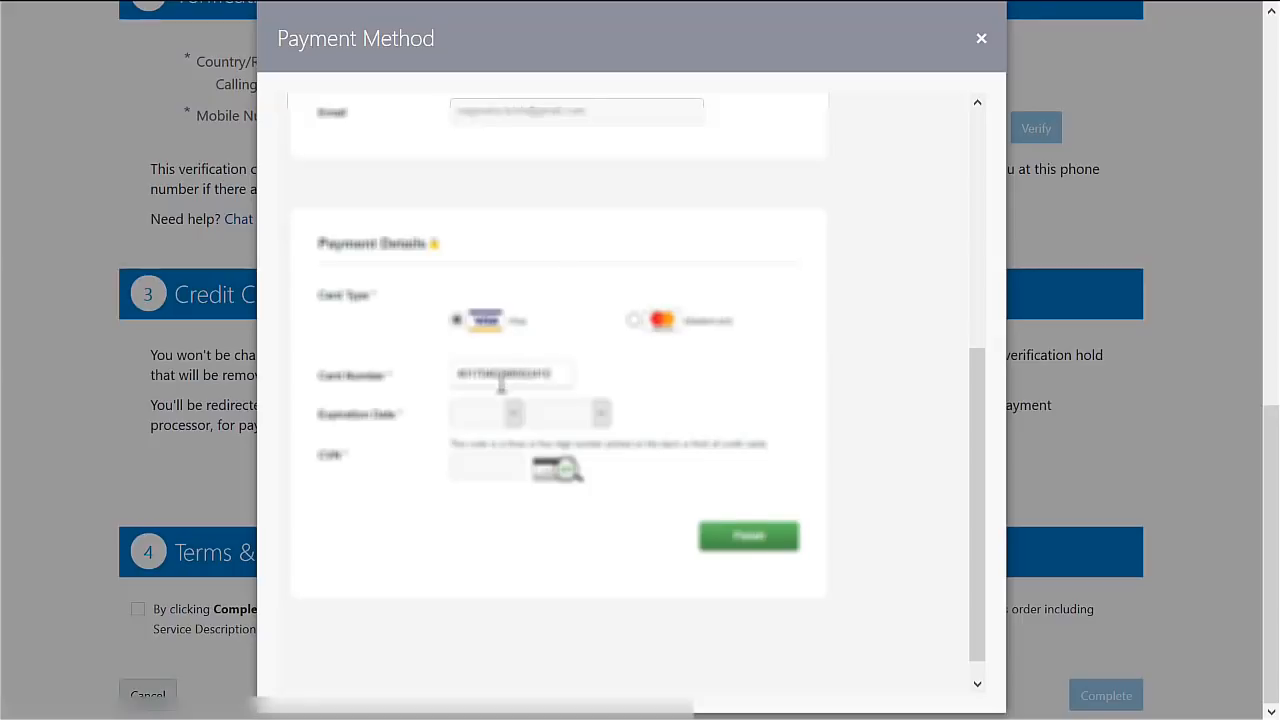
Choose the card's expiry month and year, enter the security code, and submit for validation.
{"action": "left_click", "coordinate": [480, 420]}
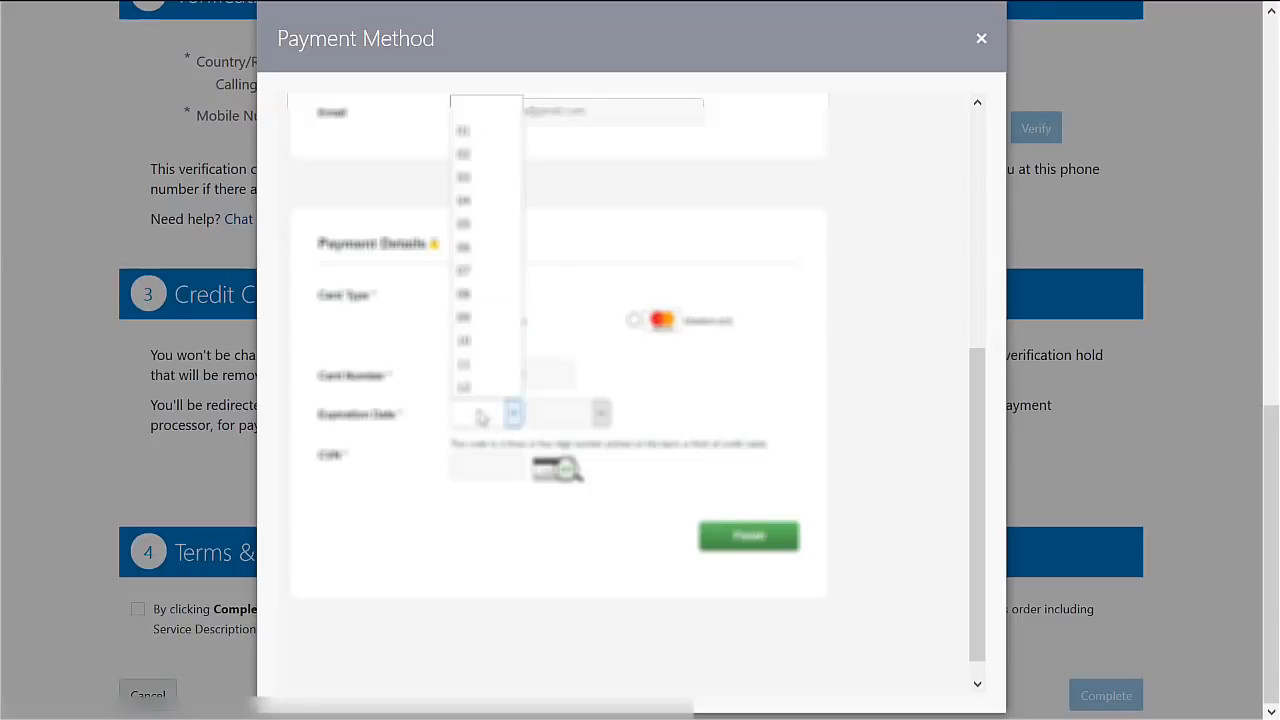
{"action": "left_click", "coordinate": [474, 166]}
{"action": "left_click", "coordinate": [566, 424]}
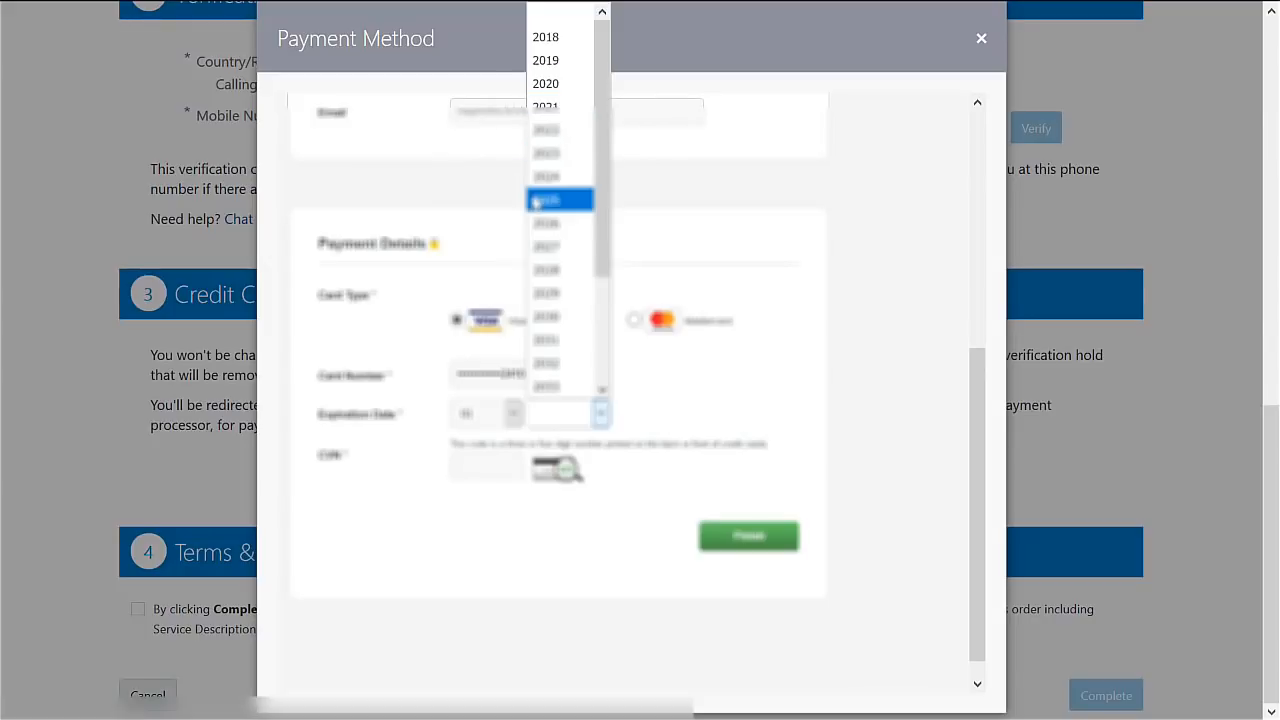
{"action": "left_click", "coordinate": [556, 107]}
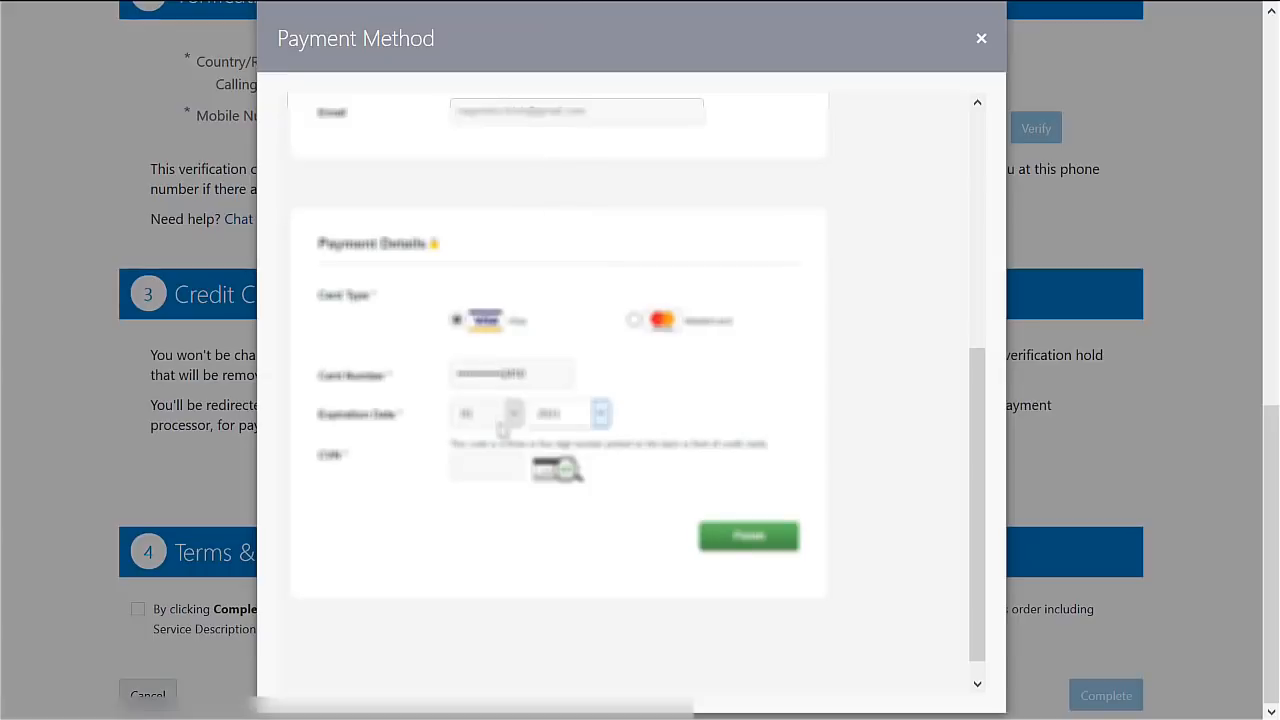
{"action": "left_click", "coordinate": [501, 467]}
{"action": "type", "text": "***"}
{"action": "left_click", "coordinate": [748, 537]}
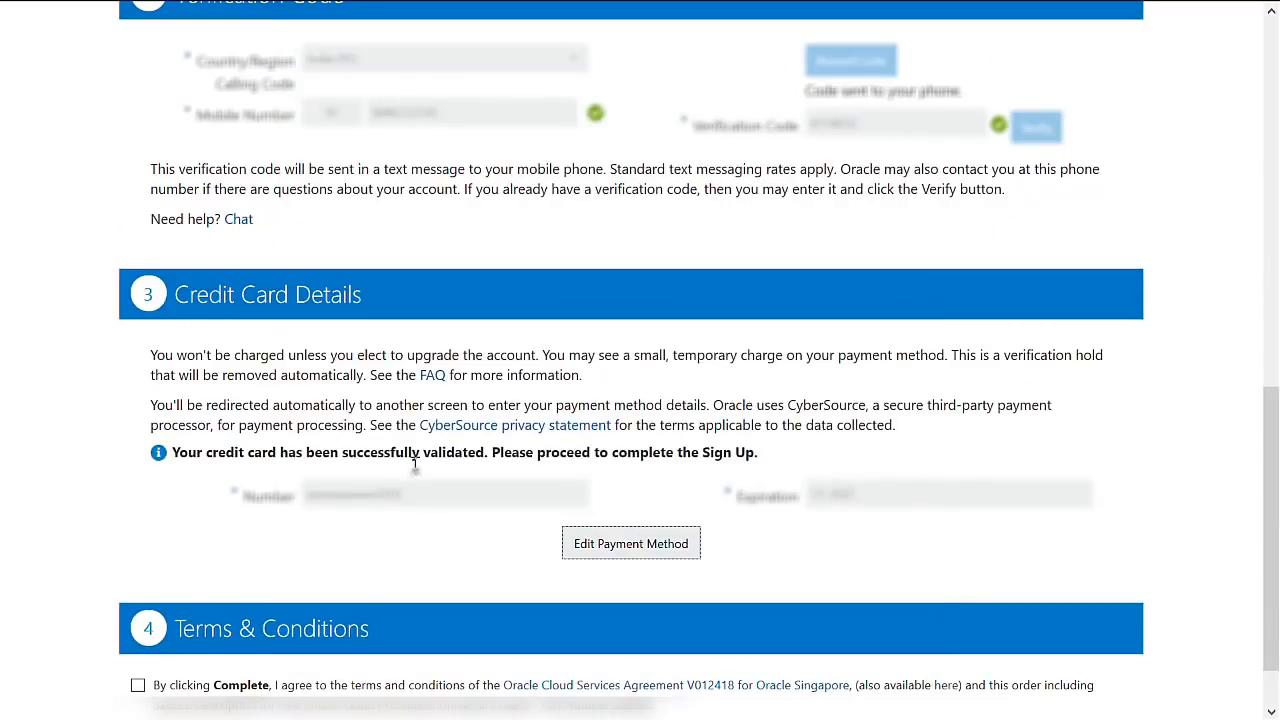
Accept the Terms & Conditions and complete the free promotion sign-up.
{"action": "scroll", "coordinate": [528, 464], "scroll_direction": "down", "scroll_amount": 1}
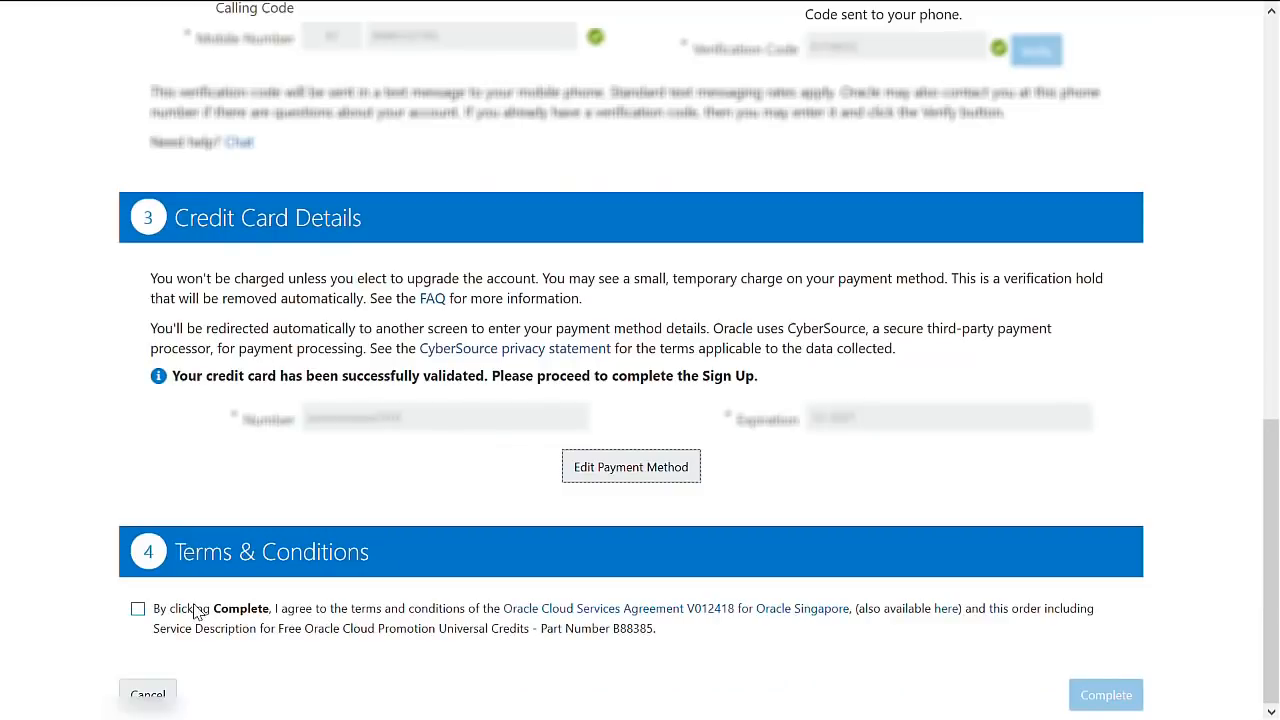
{"action": "left_click", "coordinate": [138, 608]}
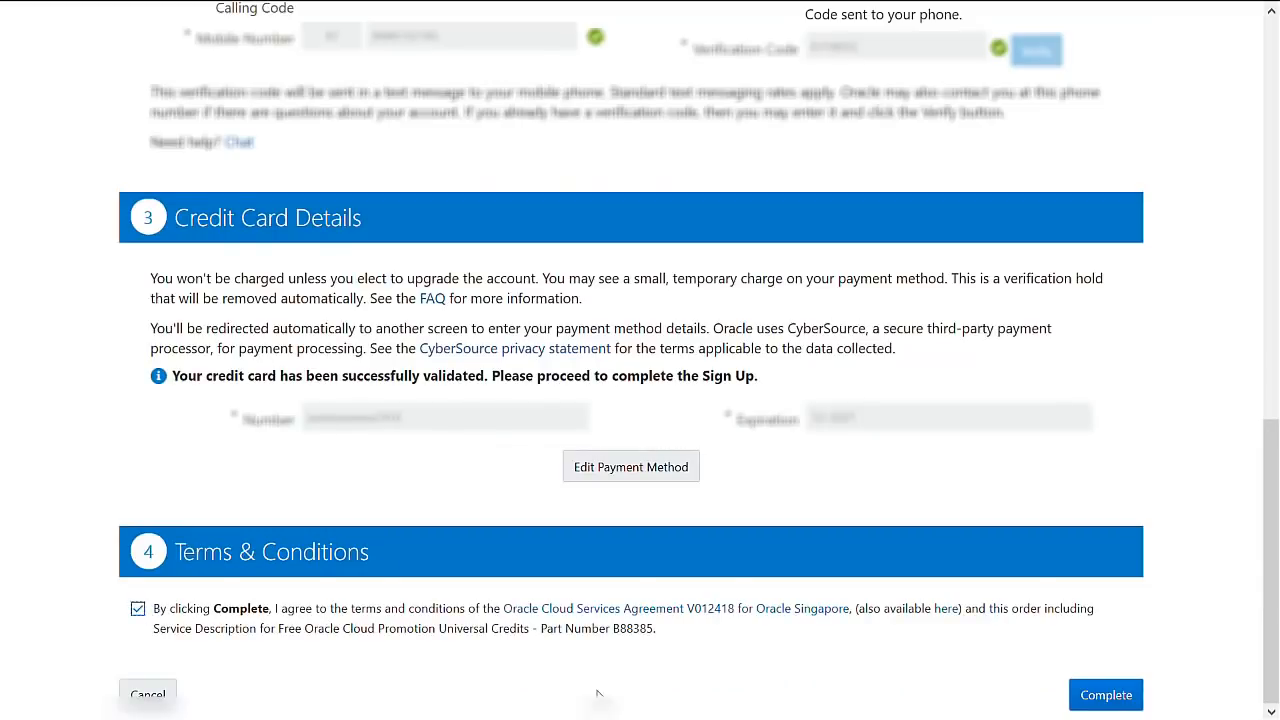
{"action": "left_click", "coordinate": [1106, 700]}
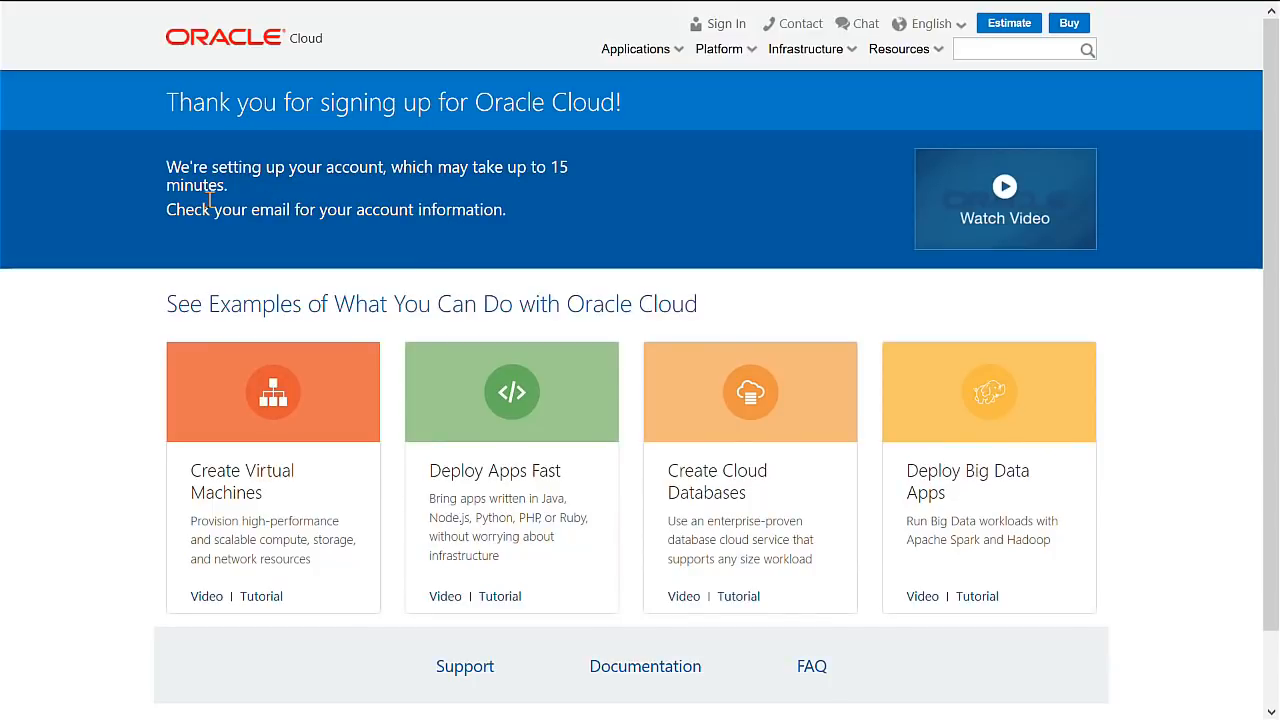
Go from Documentation to Get Started to the Manage Cloud Accounts and Services guide.
{"action": "scroll", "coordinate": [646, 592], "scroll_direction": "down", "scroll_amount": 2}
{"action": "left_click", "coordinate": [646, 588]}
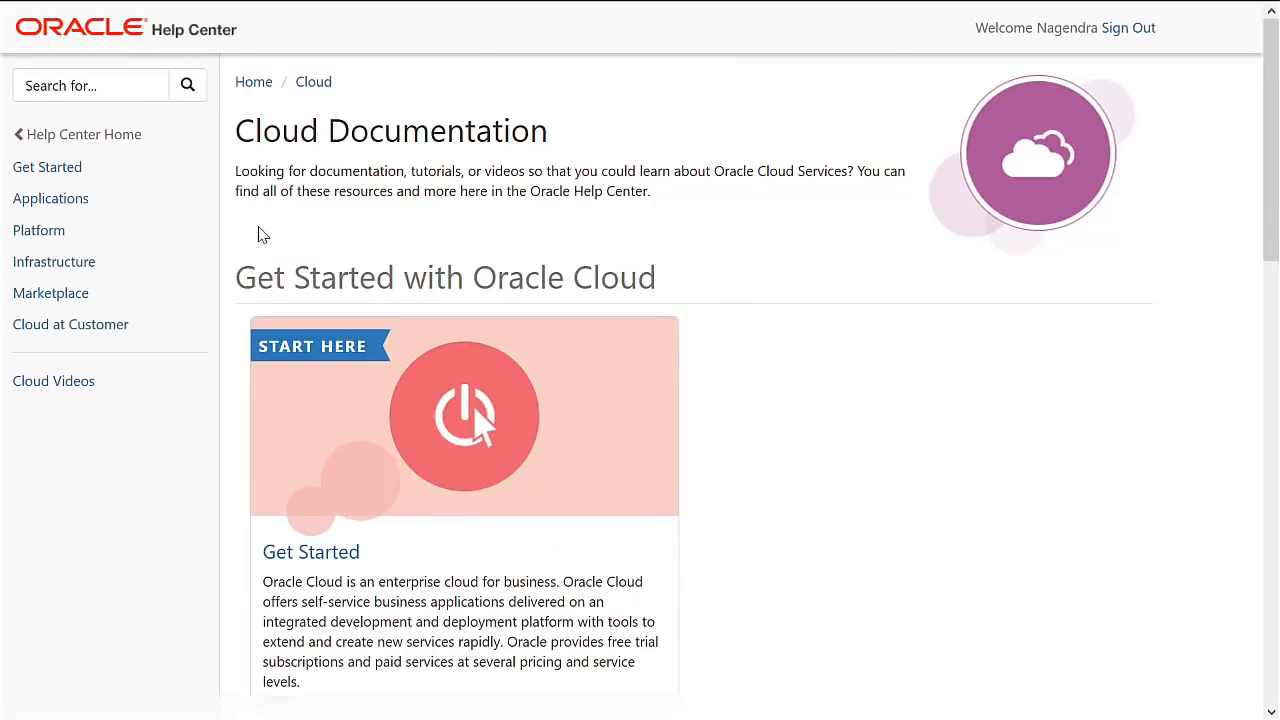
{"action": "scroll", "coordinate": [517, 383], "scroll_direction": "down", "scroll_amount": 2}
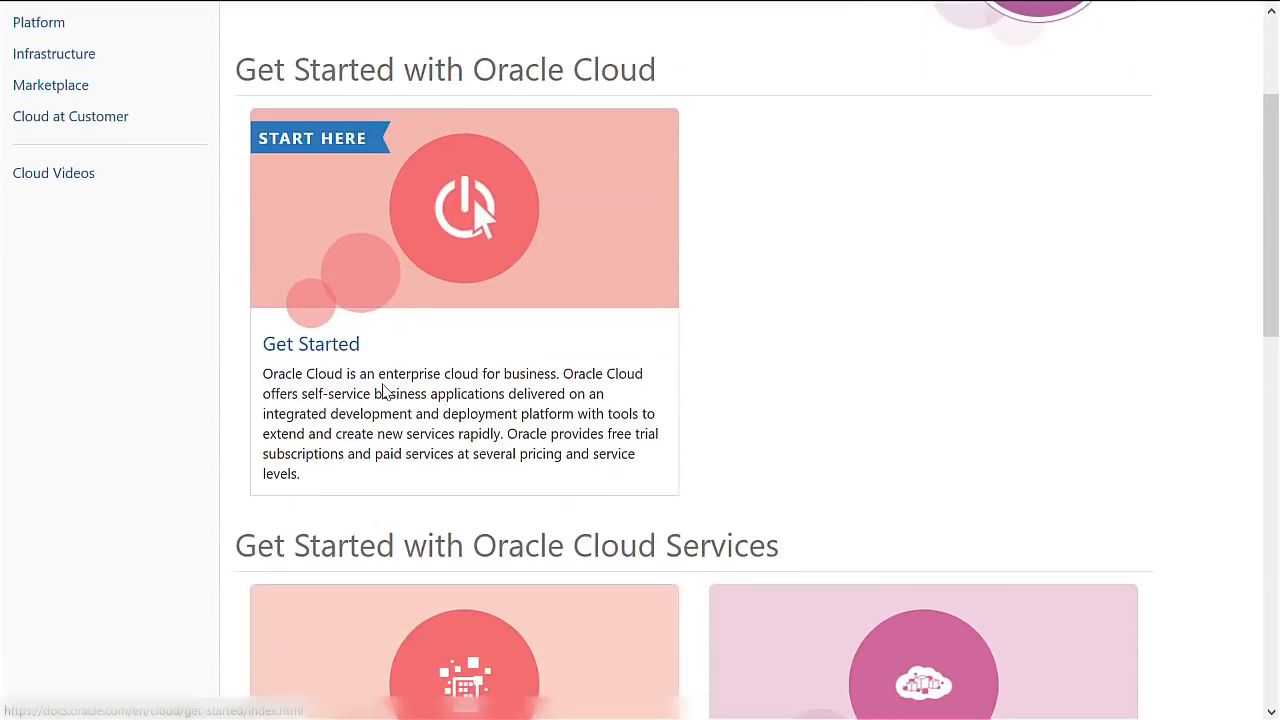
{"action": "scroll", "coordinate": [280, 366], "scroll_direction": "down", "scroll_amount": 3}
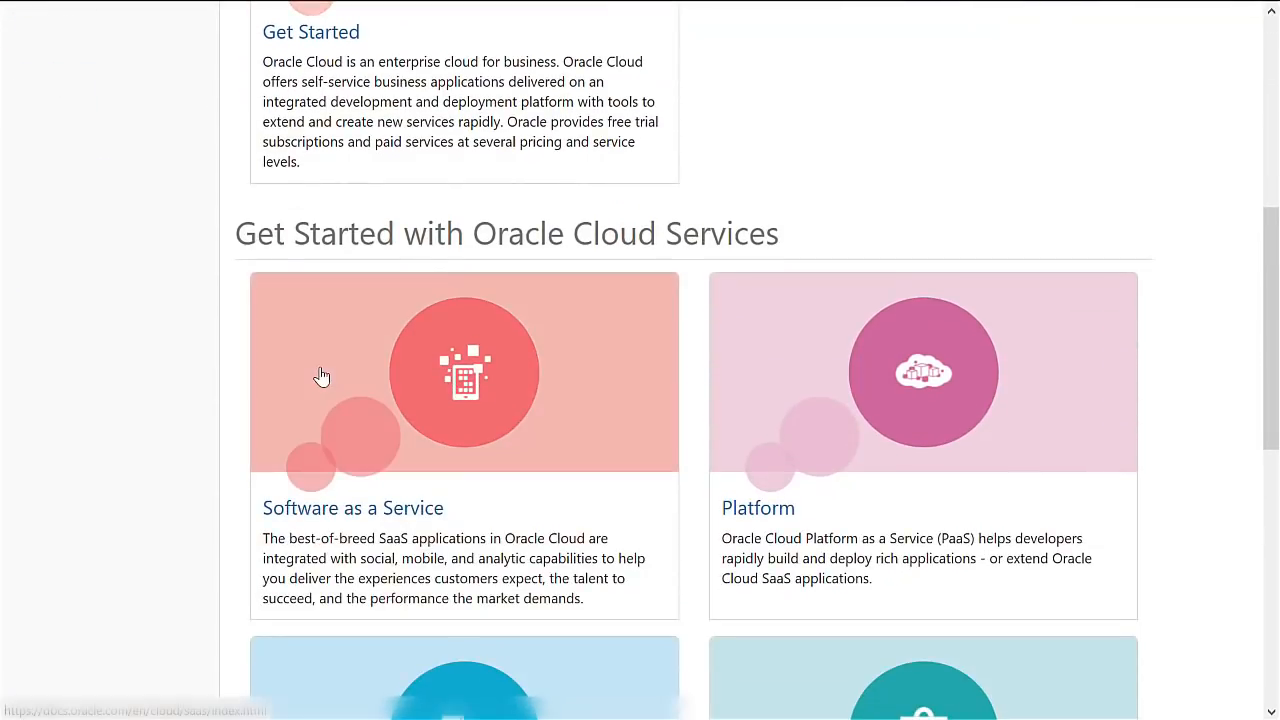
{"action": "scroll", "coordinate": [322, 367], "scroll_direction": "down", "scroll_amount": 2}
{"action": "scroll", "coordinate": [322, 367], "scroll_direction": "up", "scroll_amount": 3}
{"action": "scroll", "coordinate": [322, 367], "scroll_direction": "up", "scroll_amount": 2}
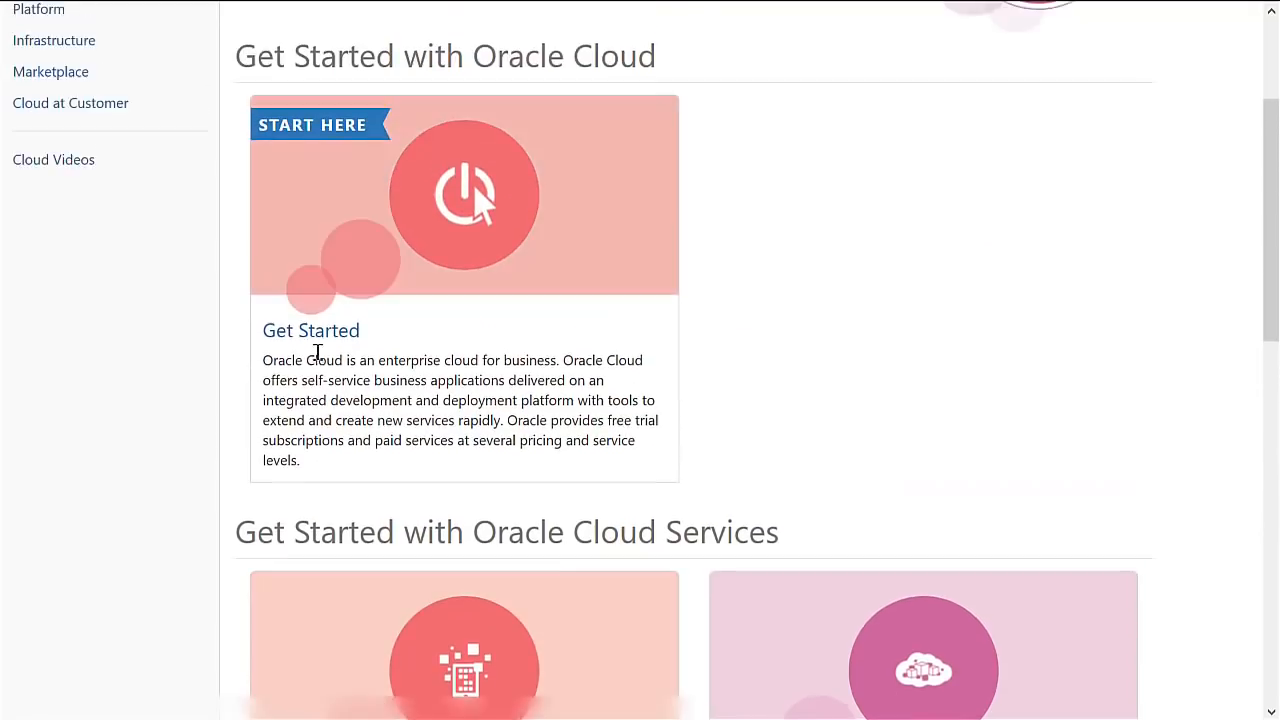
{"action": "left_click", "coordinate": [509, 351]}
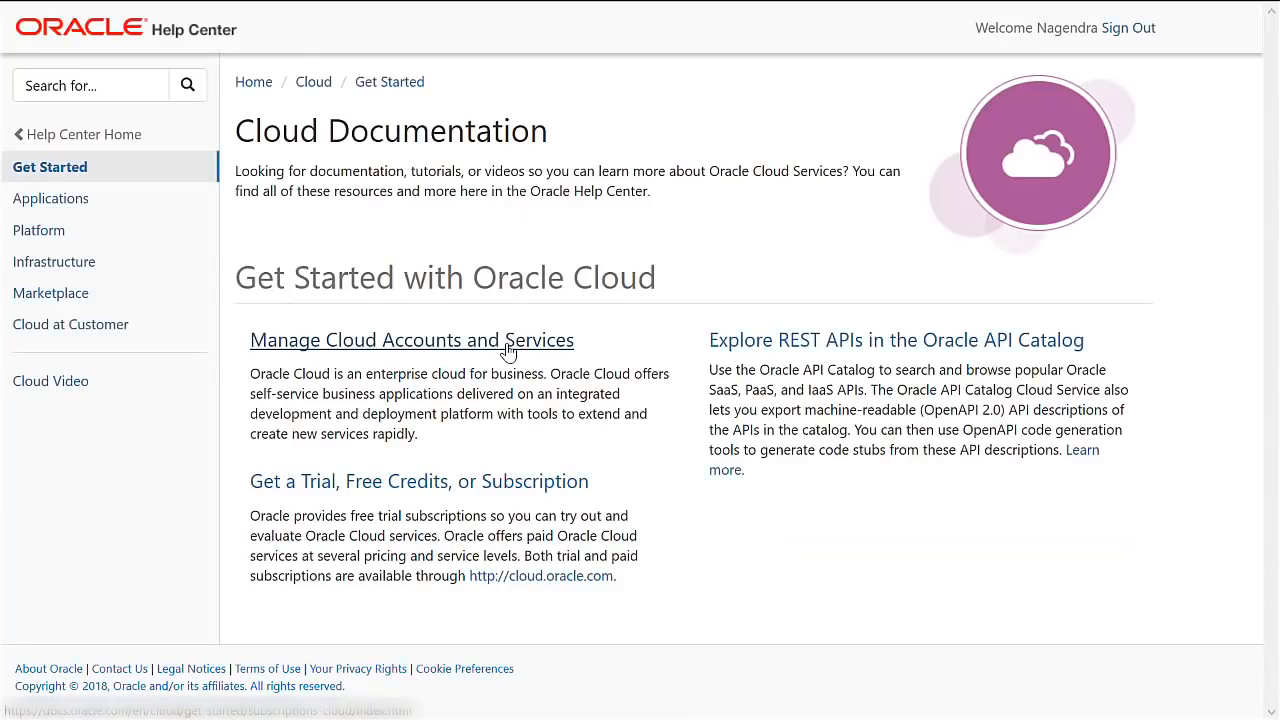
{"action": "left_click", "coordinate": [405, 347]}
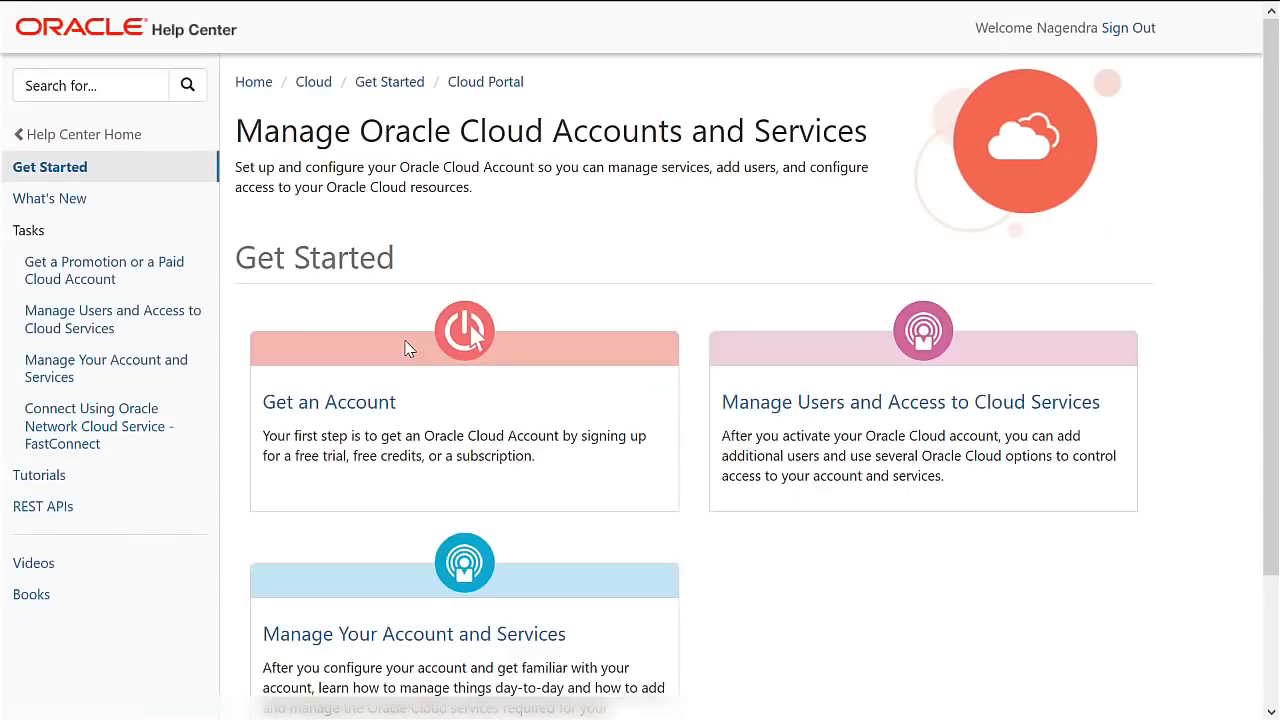
{"action": "scroll", "coordinate": [420, 335], "scroll_direction": "down", "scroll_amount": 1}
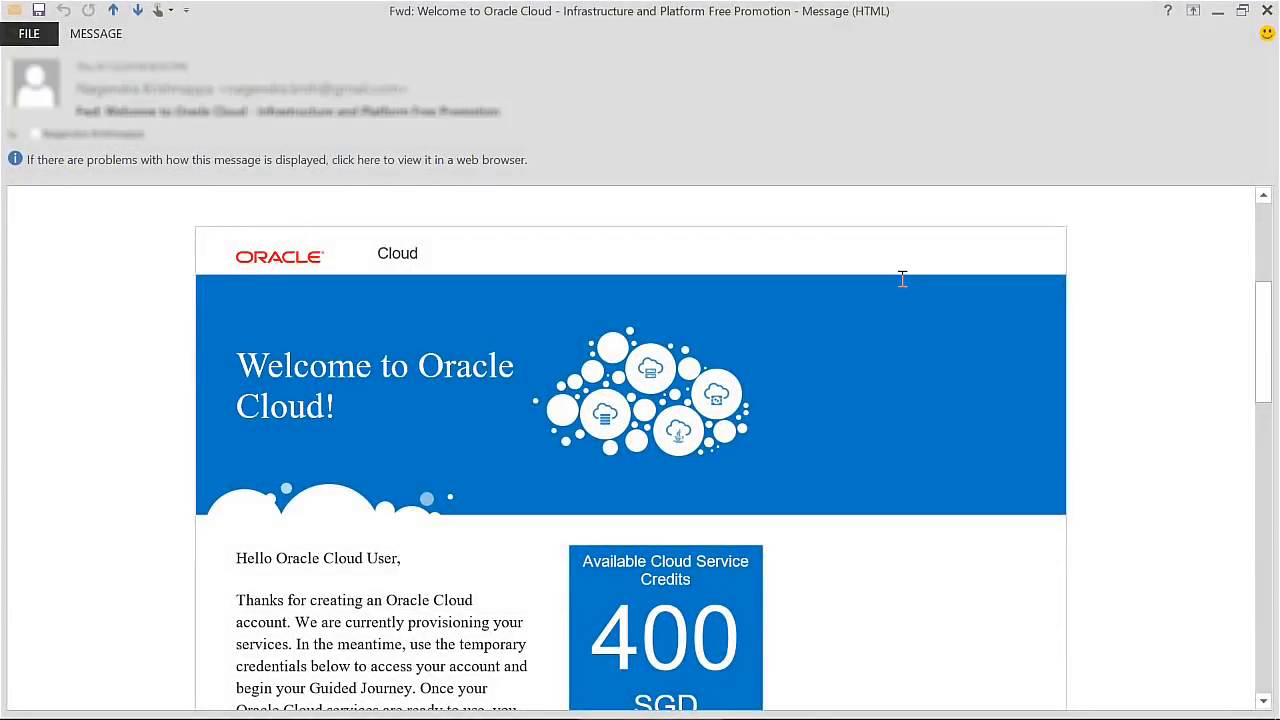
Use the welcome e-mail's Get Started with Oracle Cloud button under Access Details.
{"action": "scroll", "coordinate": [902, 279], "scroll_direction": "down", "scroll_amount": 5}
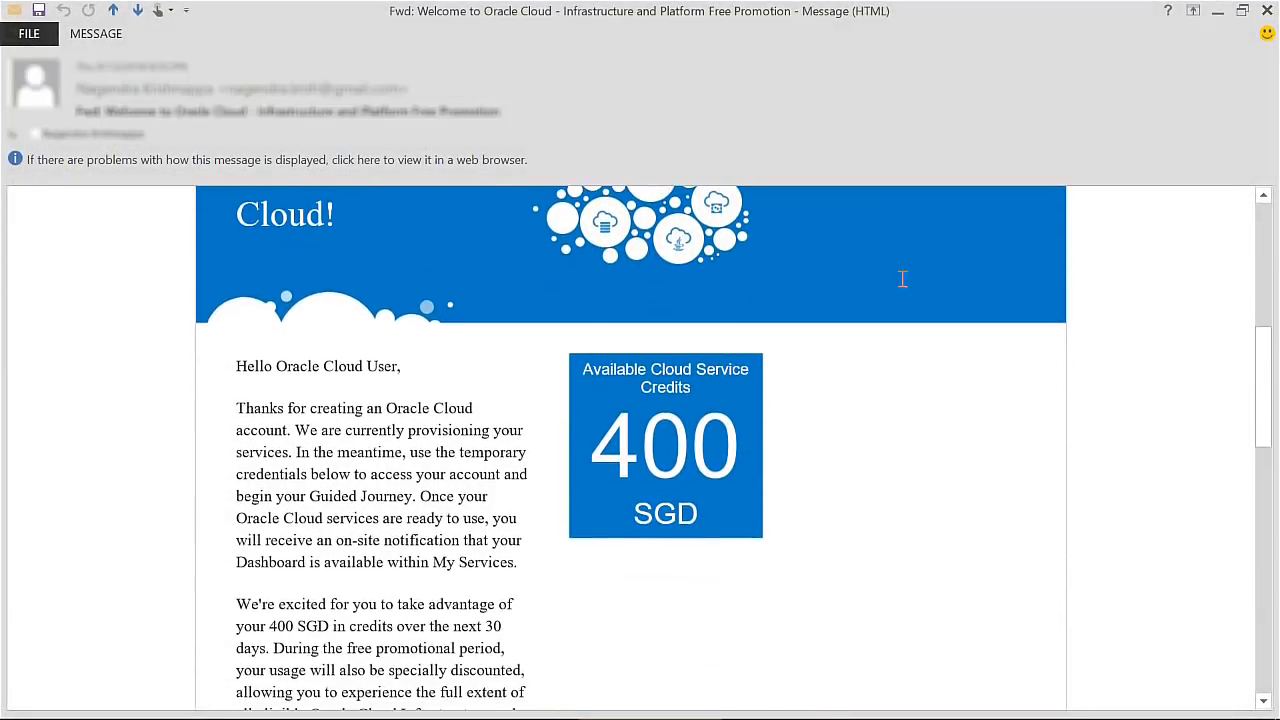
{"action": "scroll", "coordinate": [902, 279], "scroll_direction": "down", "scroll_amount": 8}
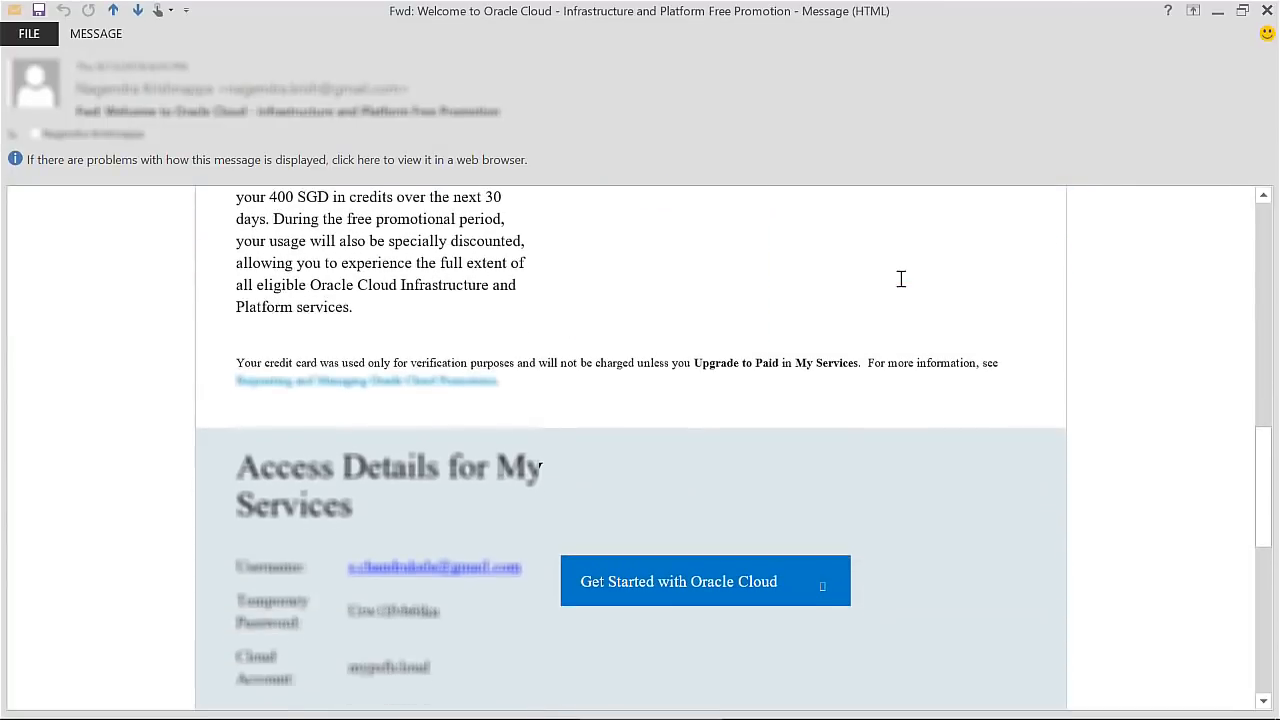
{"action": "scroll", "coordinate": [900, 278], "scroll_direction": "down", "scroll_amount": 3}
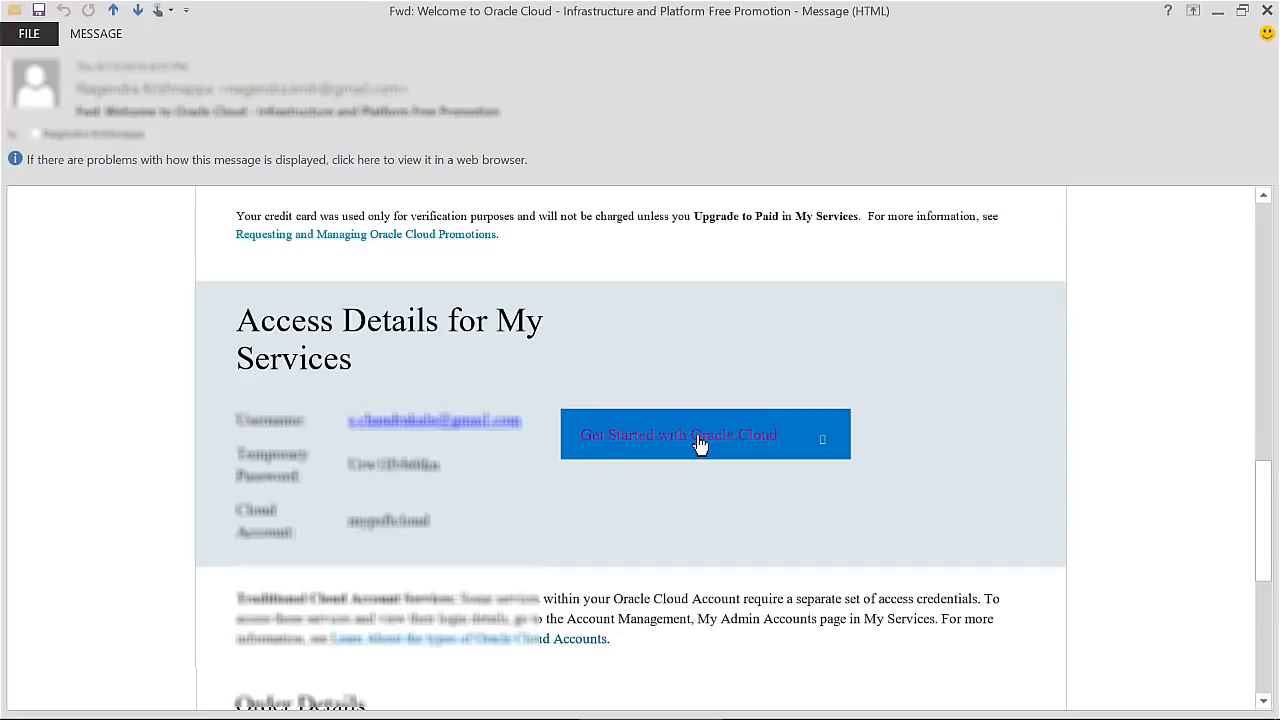
{"action": "left_click", "coordinate": [700, 443]}
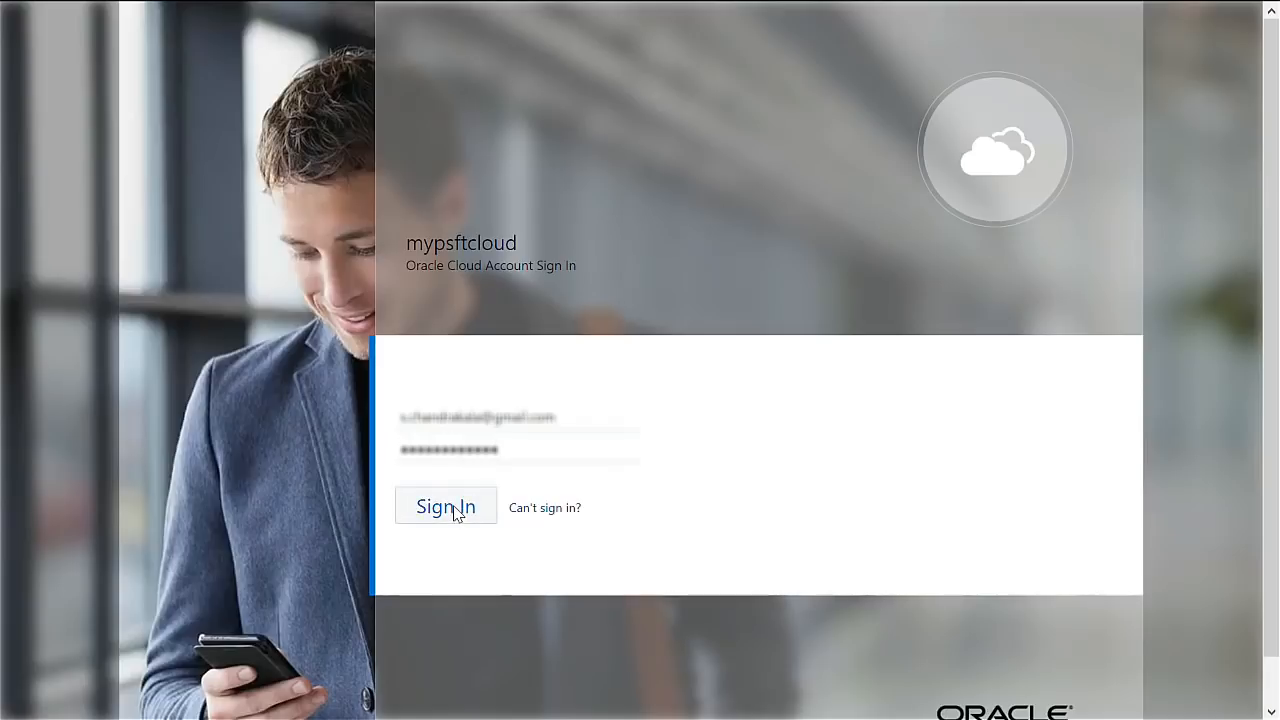
Sign in with the temporary password and replace it with a new confirmed password.
{"action": "left_click", "coordinate": [449, 507]}
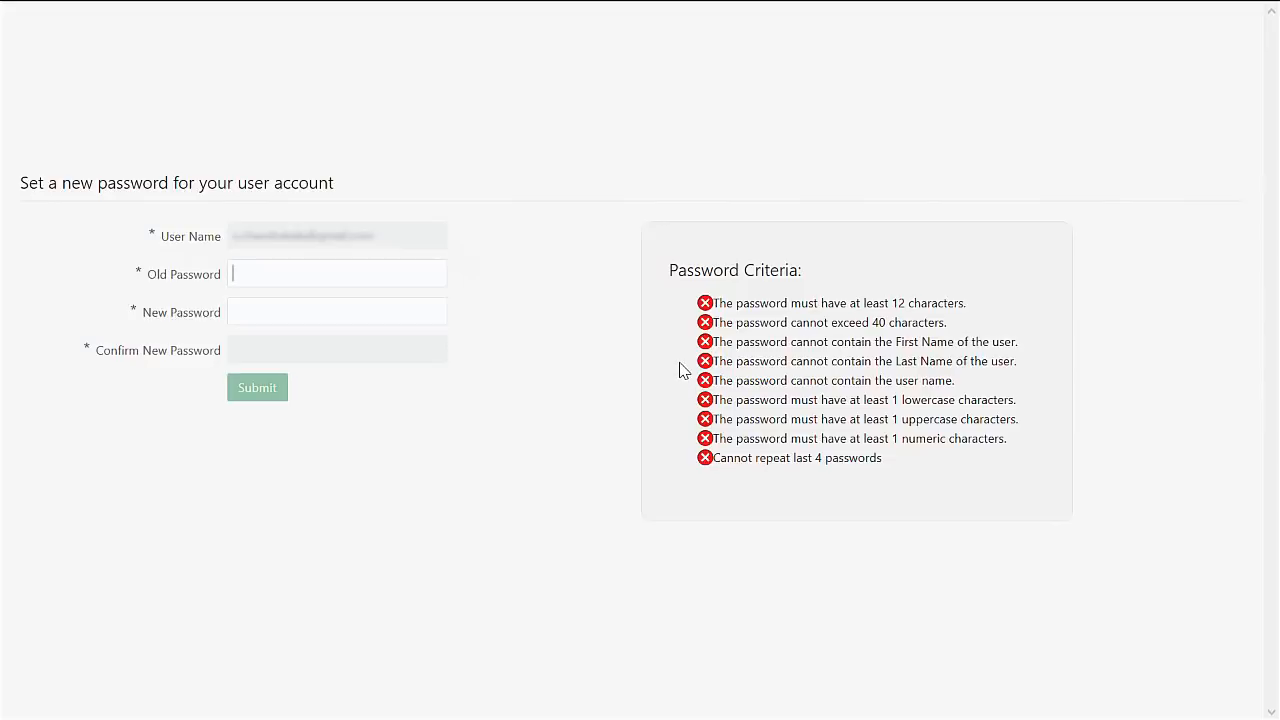
{"action": "key", "text": "ctrl+v"}
{"action": "type", "text": "•••••••"}
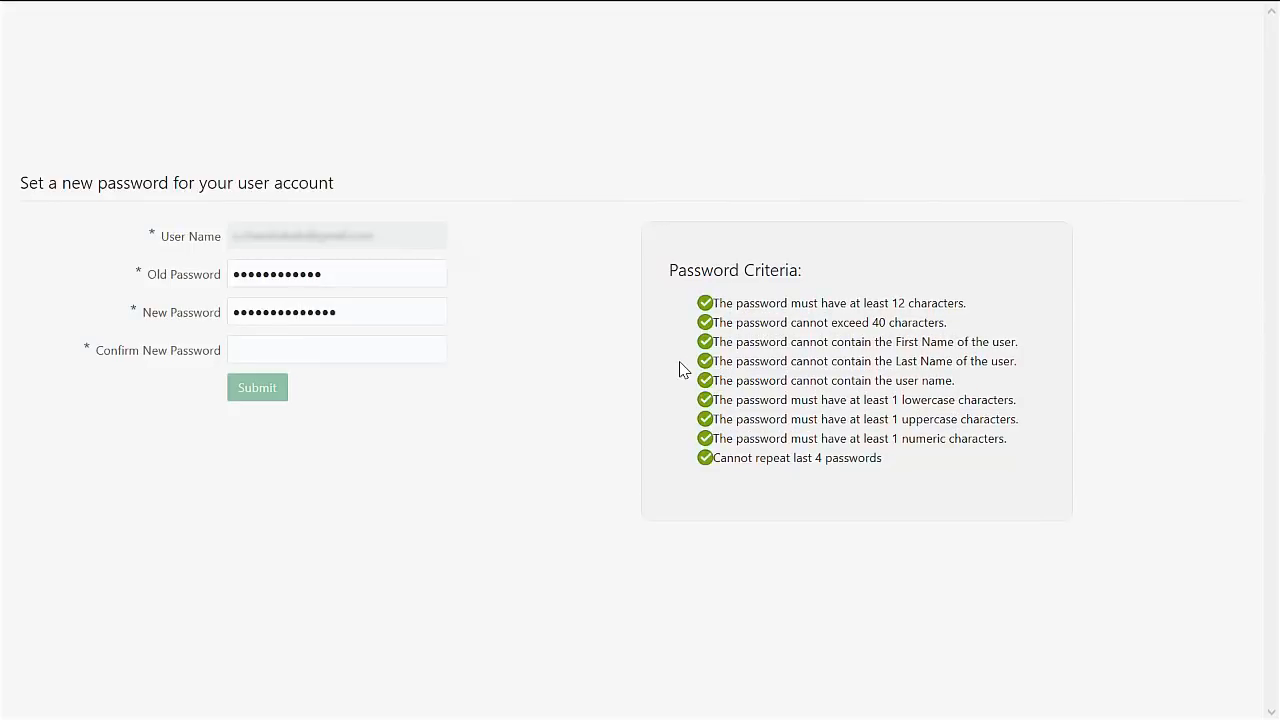
{"action": "left_click", "coordinate": [383, 349]}
{"action": "type", "text": "••"}
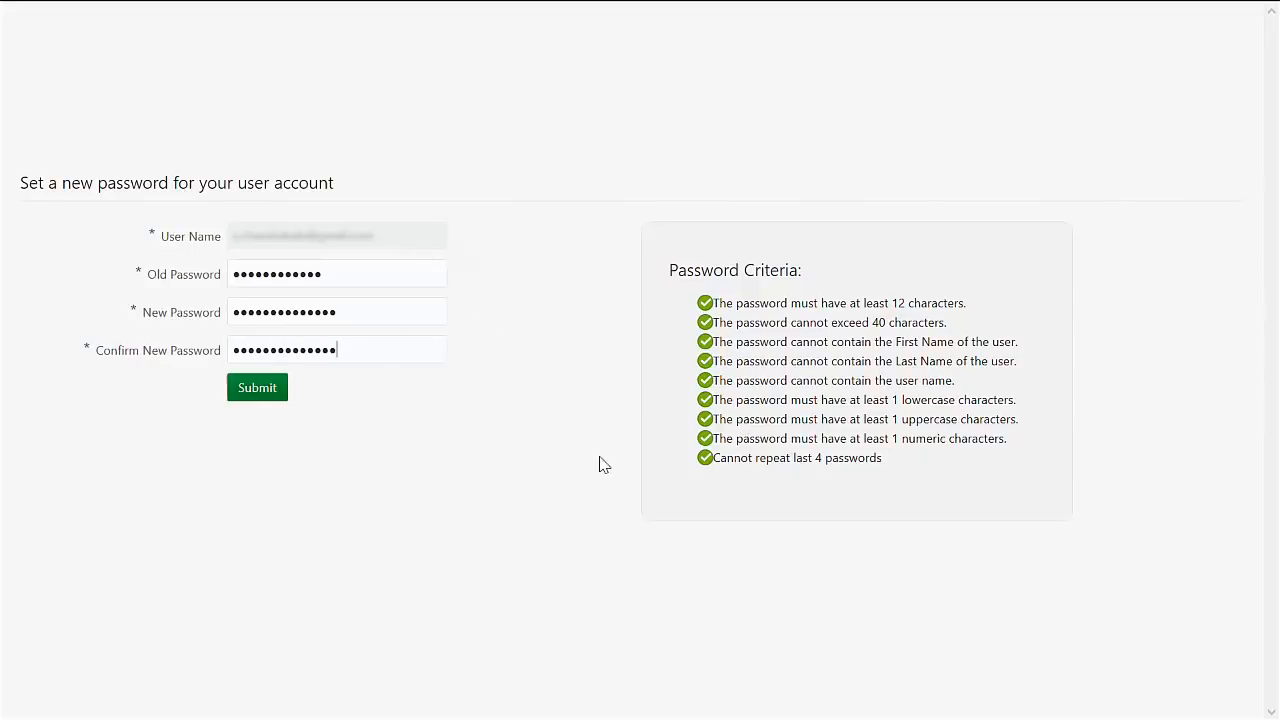
{"action": "left_click", "coordinate": [254, 393]}
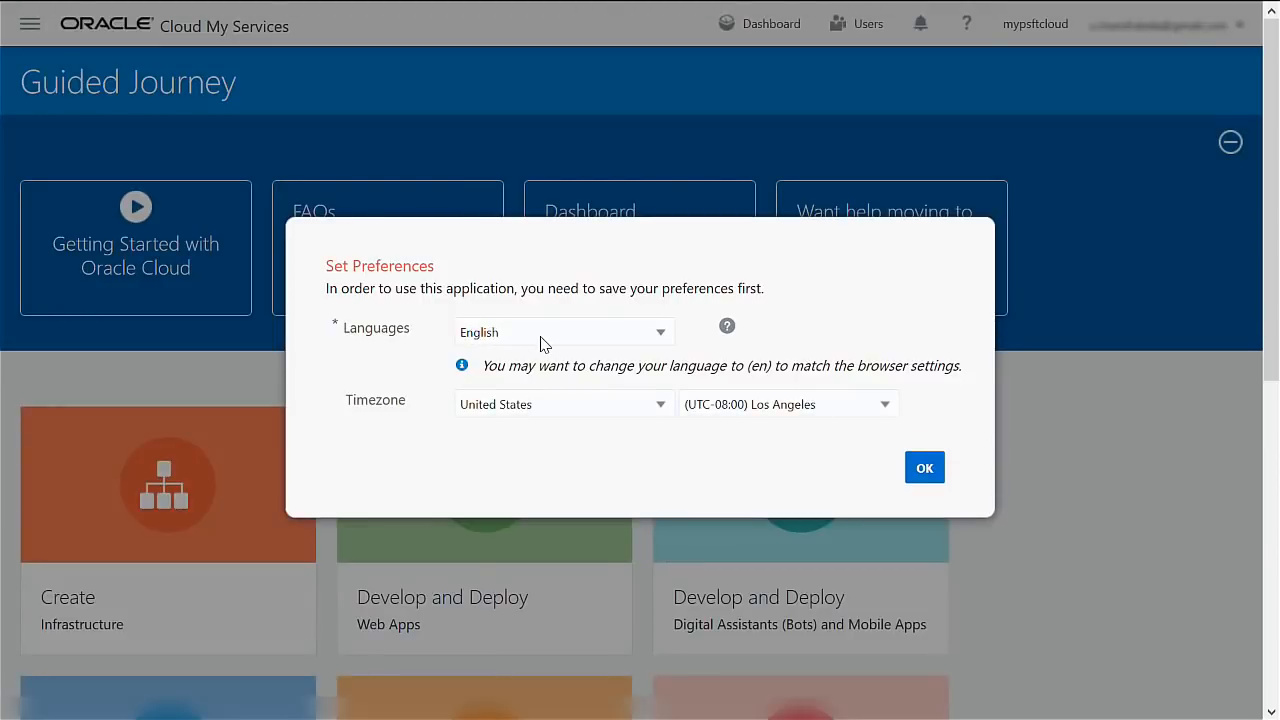
Save English and (UTC-08:00) Los Angeles preferences, then go to the Dashboard.
{"action": "left_click", "coordinate": [925, 469]}
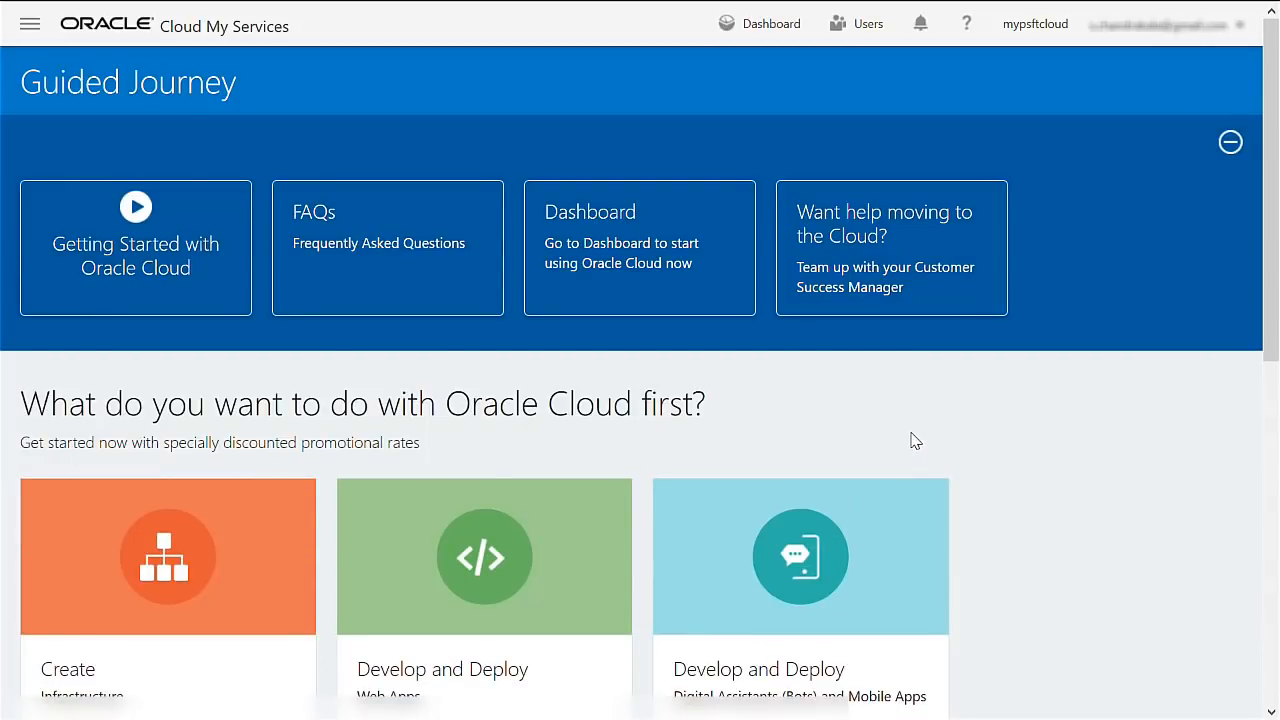
{"action": "left_click", "coordinate": [588, 251]}
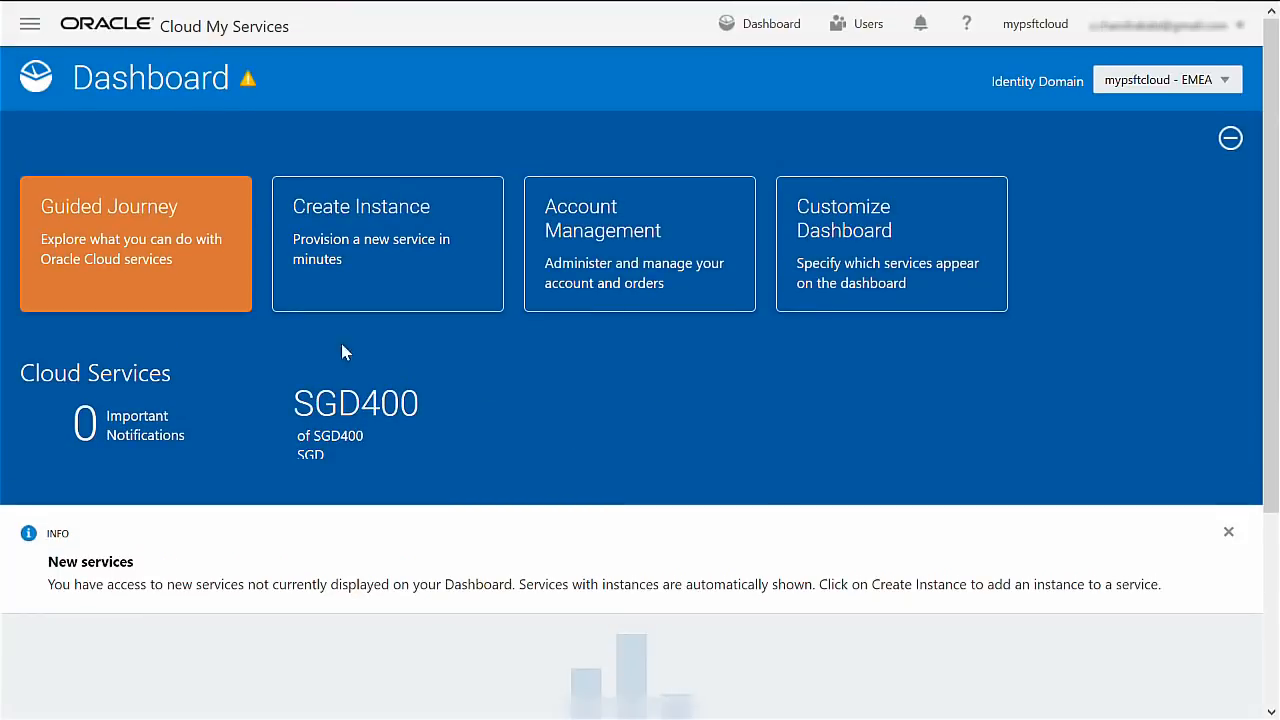
Choose Compute from the Services list in the navigation sidebar.
{"action": "left_click", "coordinate": [30, 23]}
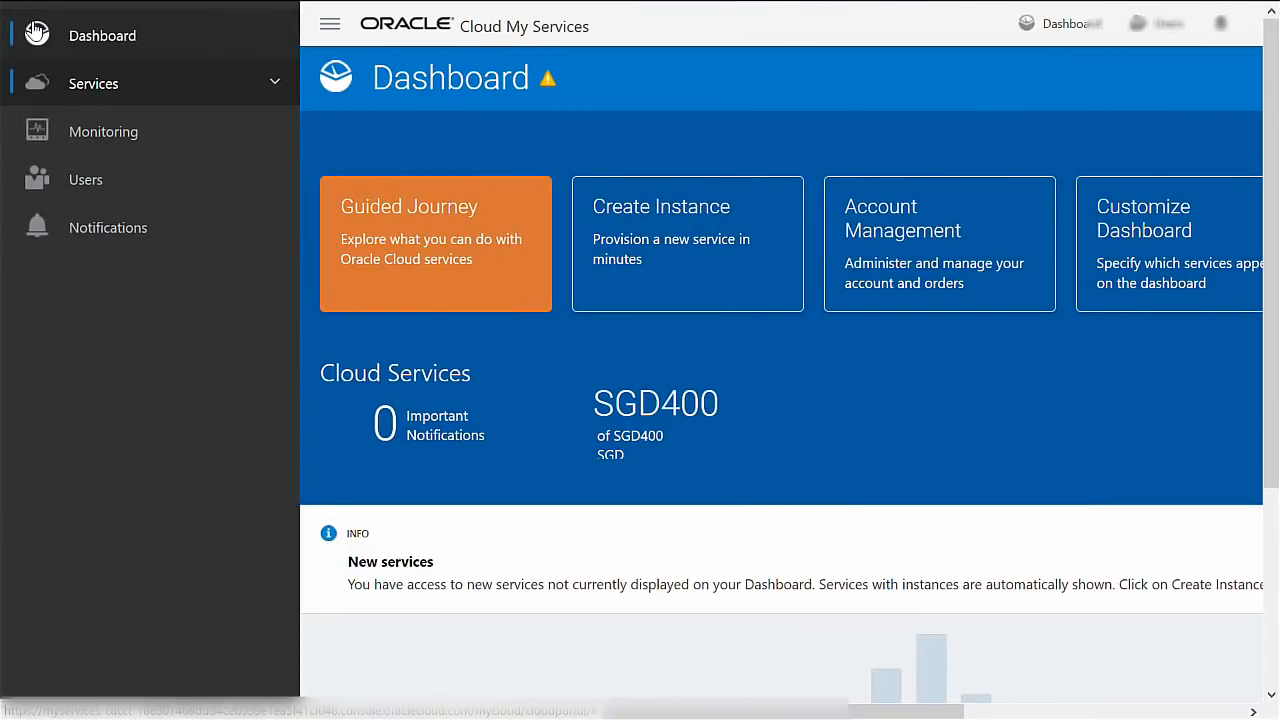
{"action": "left_click", "coordinate": [99, 89]}
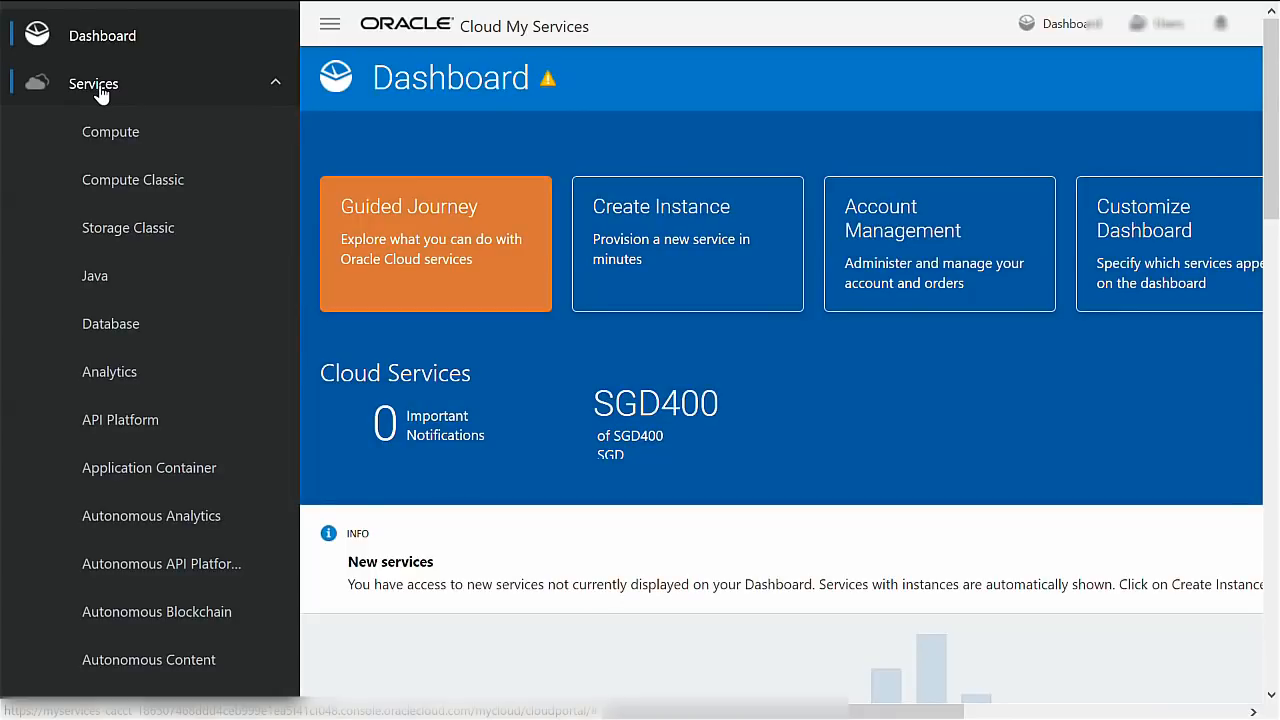
{"action": "scroll", "coordinate": [112, 242], "scroll_direction": "down", "scroll_amount": 5}
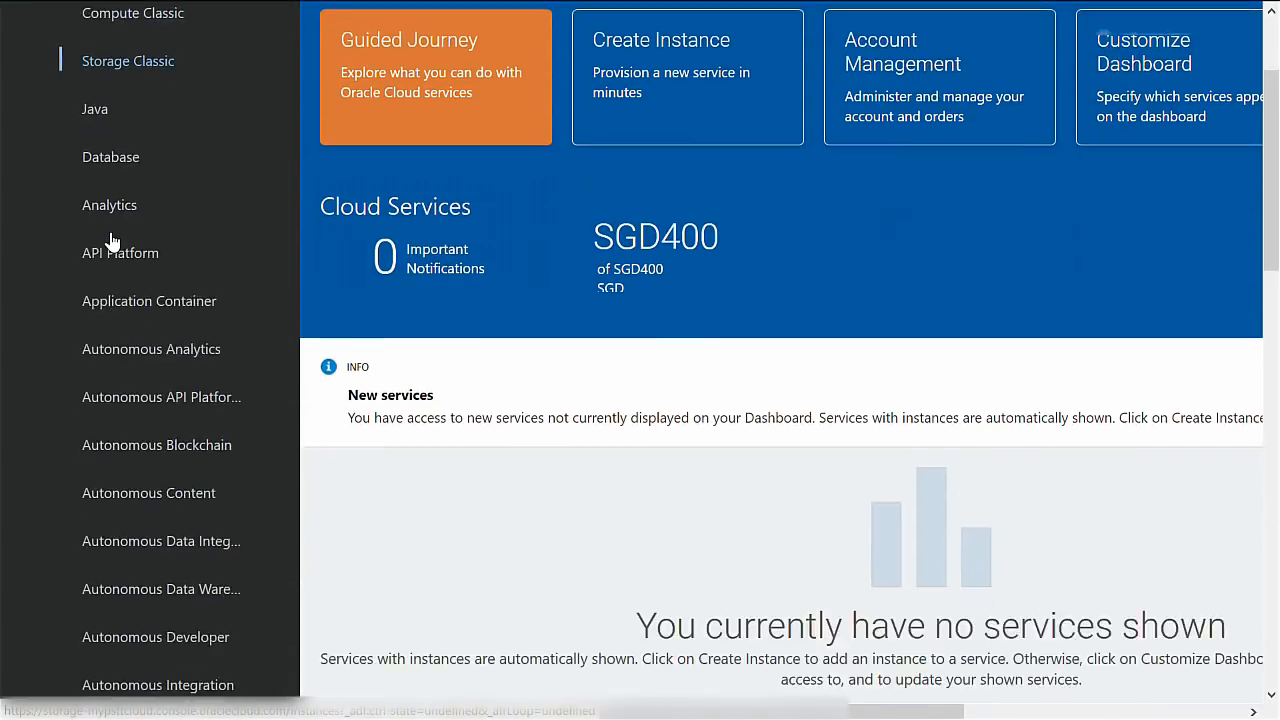
{"action": "scroll", "coordinate": [112, 242], "scroll_direction": "down", "scroll_amount": 4}
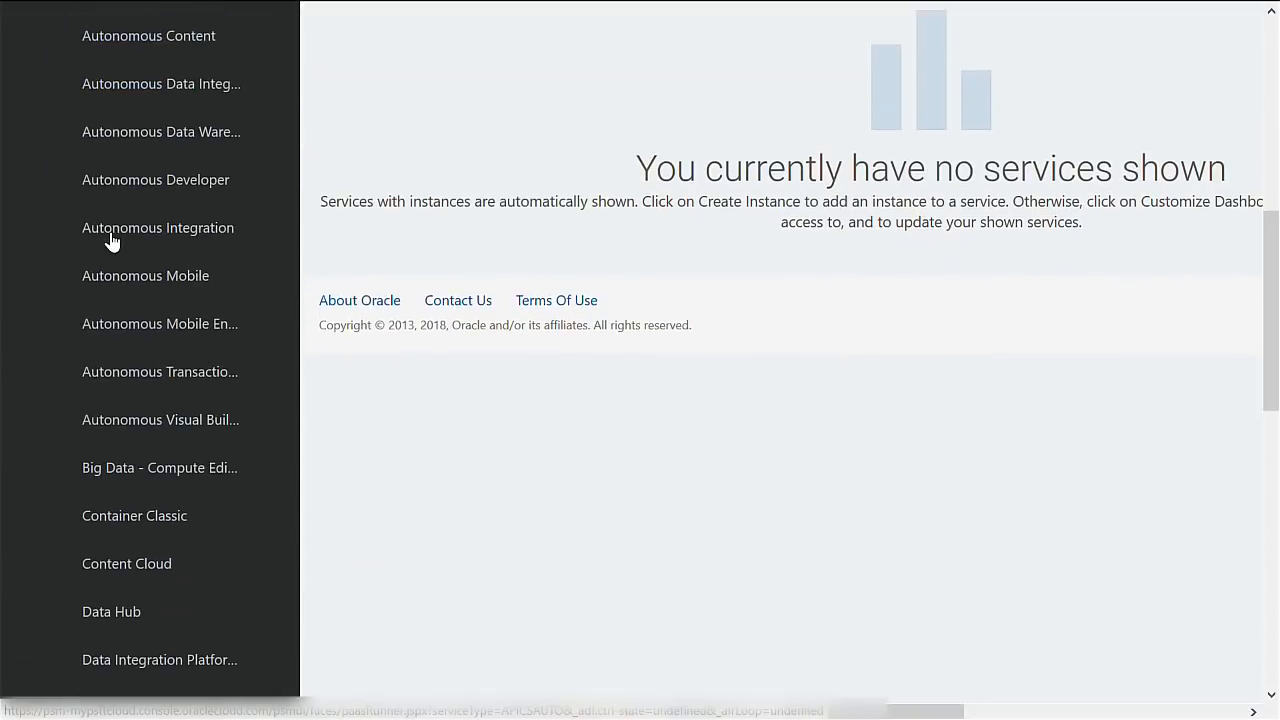
{"action": "scroll", "coordinate": [112, 242], "scroll_direction": "down", "scroll_amount": 5}
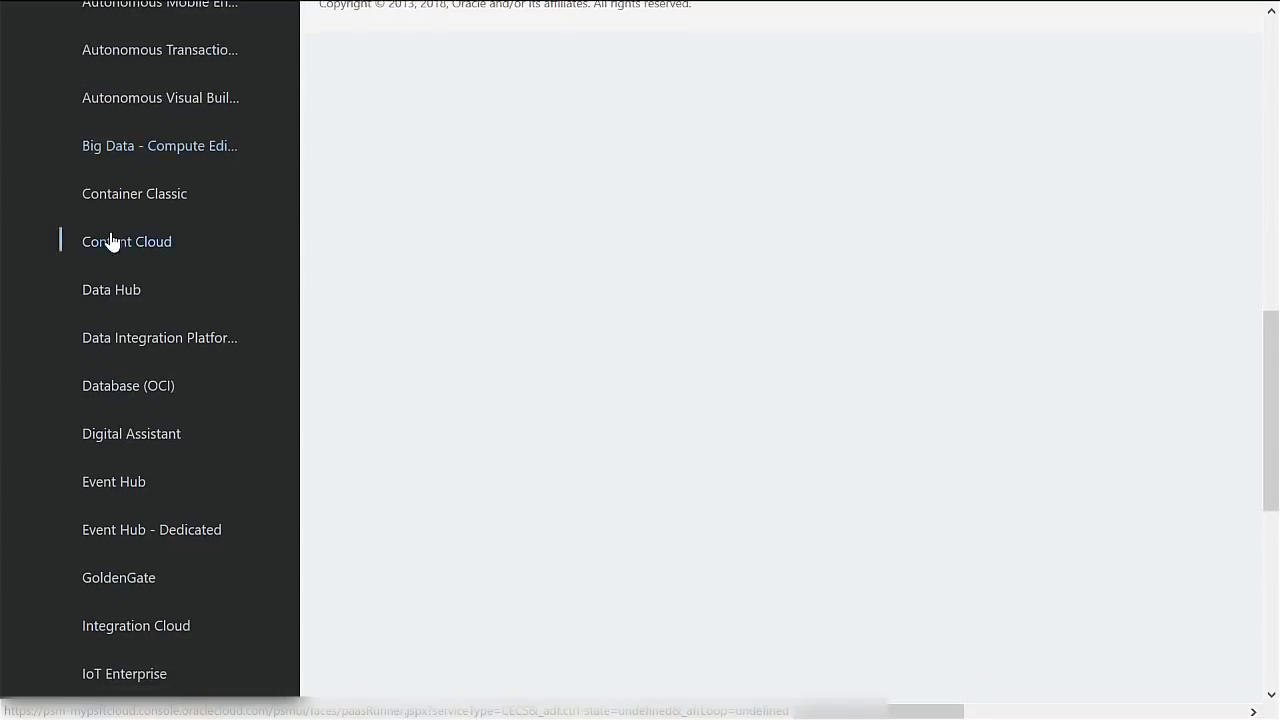
{"action": "scroll", "coordinate": [112, 242], "scroll_direction": "down", "scroll_amount": 2}
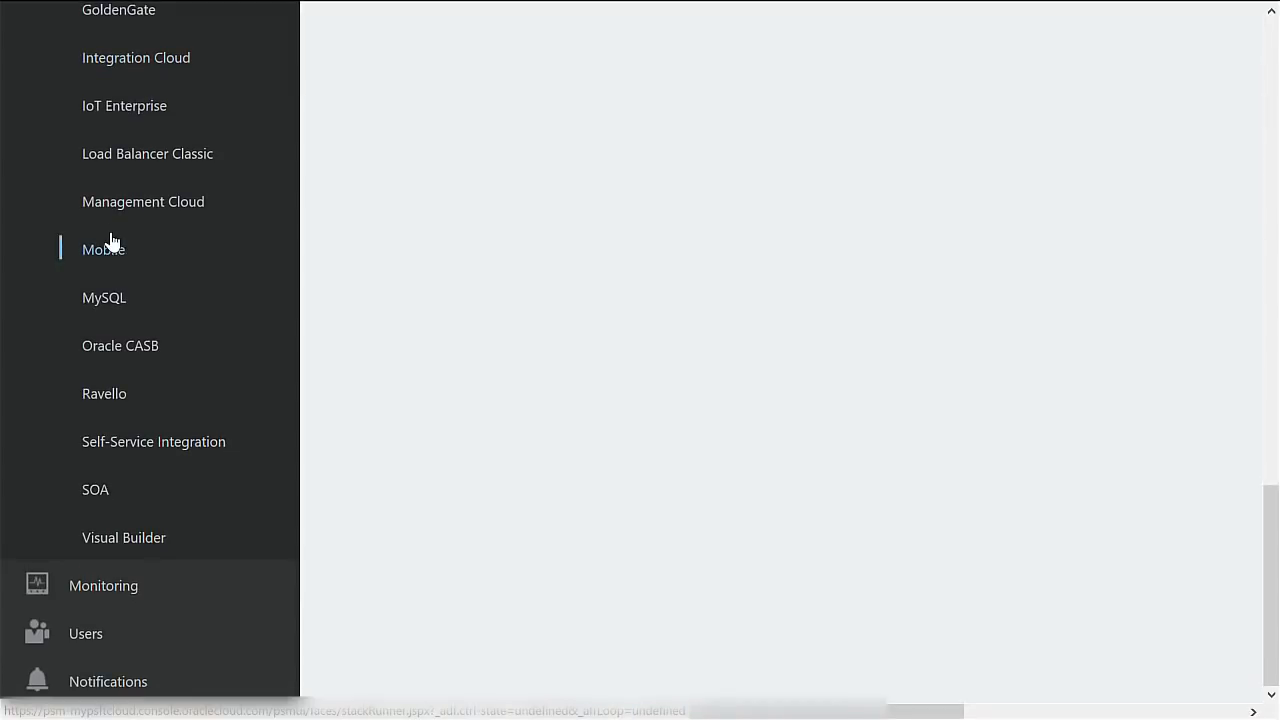
{"action": "scroll", "coordinate": [112, 242], "scroll_direction": "up", "scroll_amount": 9}
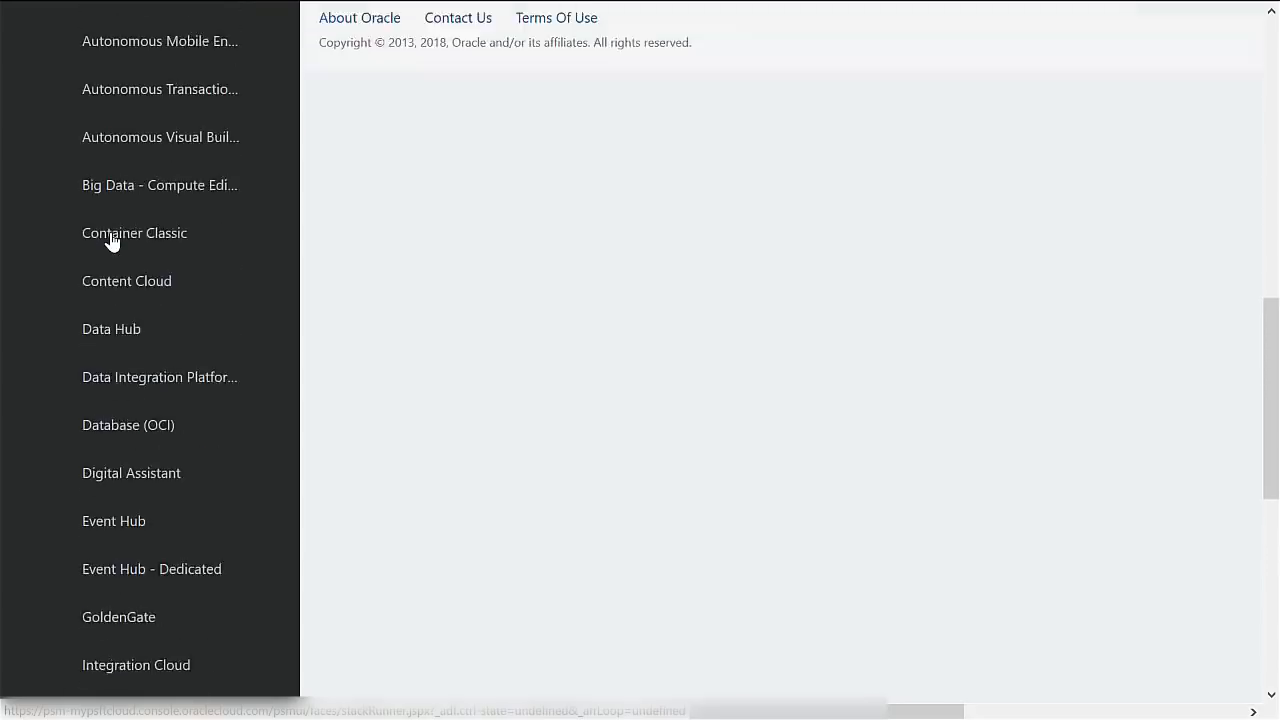
{"action": "scroll", "coordinate": [112, 242], "scroll_direction": "up", "scroll_amount": 7}
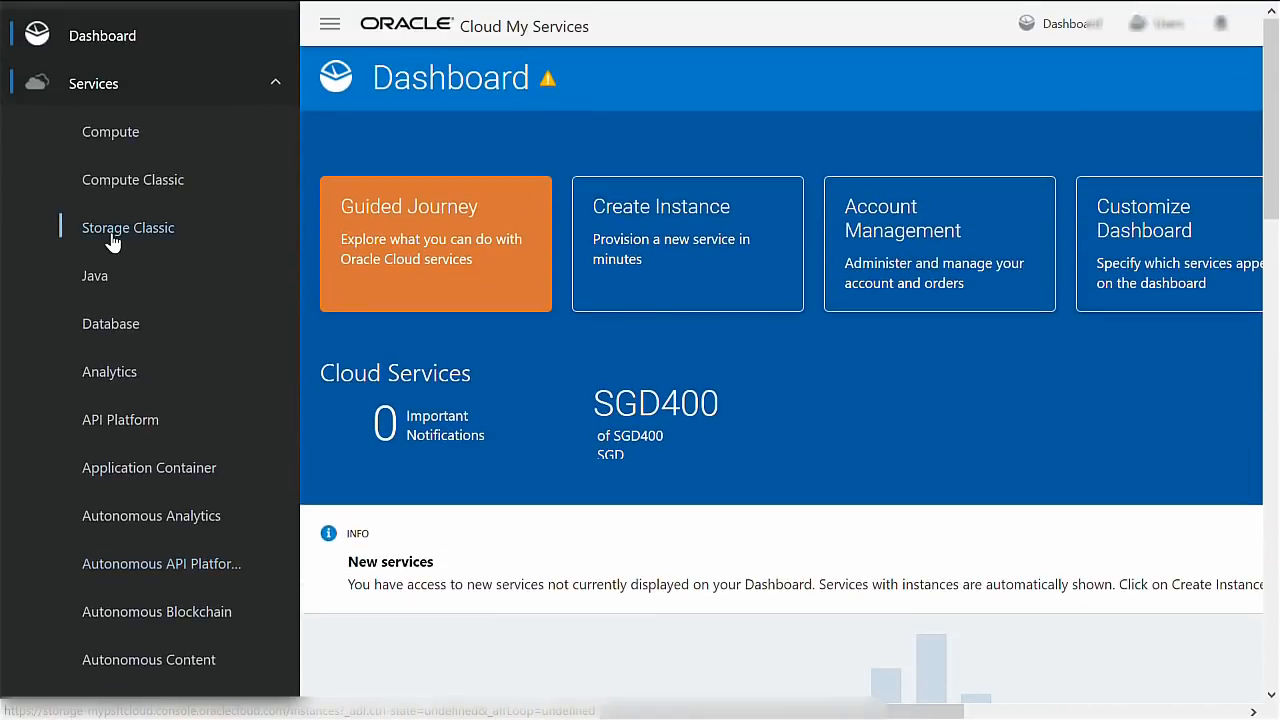
{"action": "left_click", "coordinate": [110, 140]}
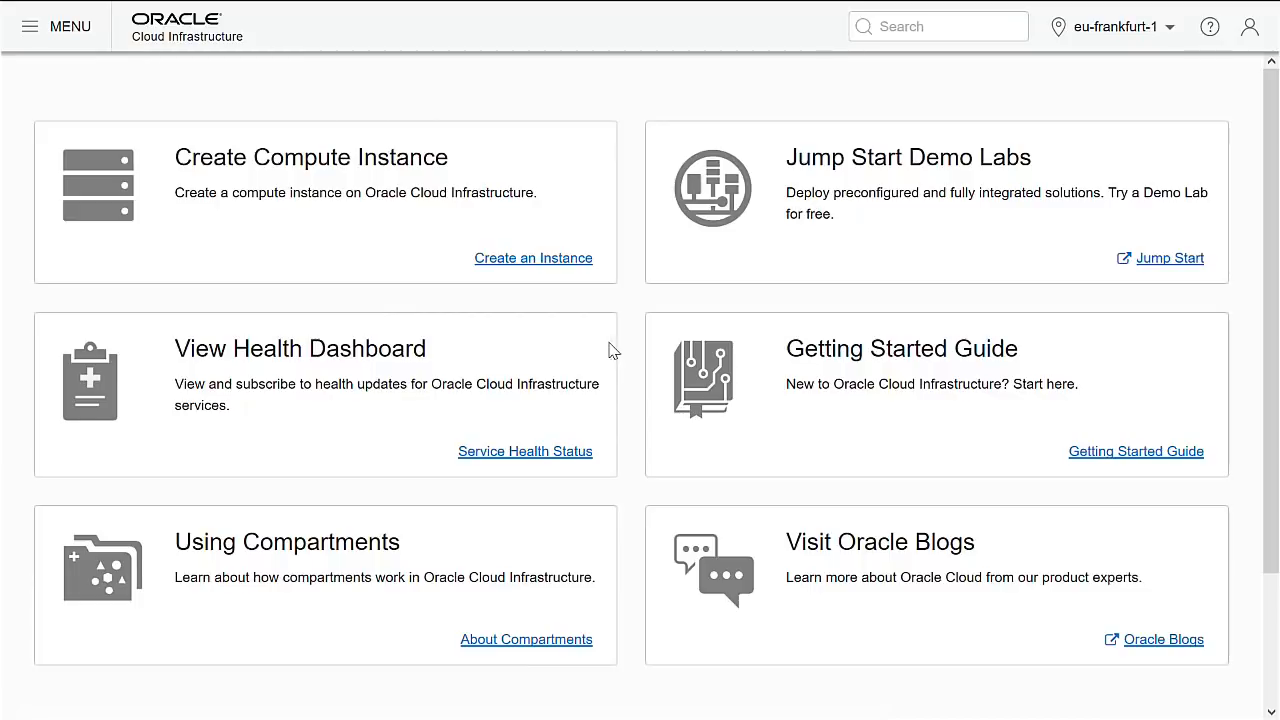
Open the tenancy details page from the console navigation menu.
{"action": "left_click", "coordinate": [32, 40]}
{"action": "mouse_move", "coordinate": [100, 300]}
{"action": "scroll", "coordinate": [104, 450], "scroll_direction": "down", "scroll_amount": 1}
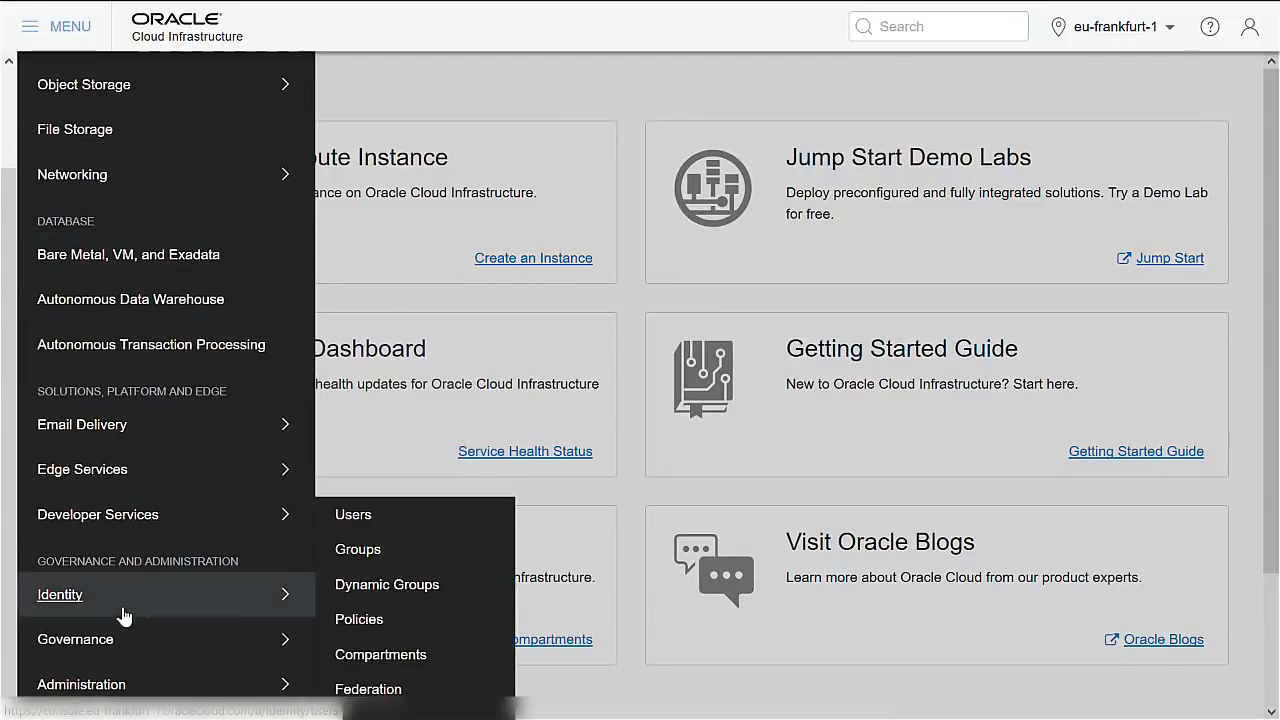
{"action": "left_click", "coordinate": [100, 689]}
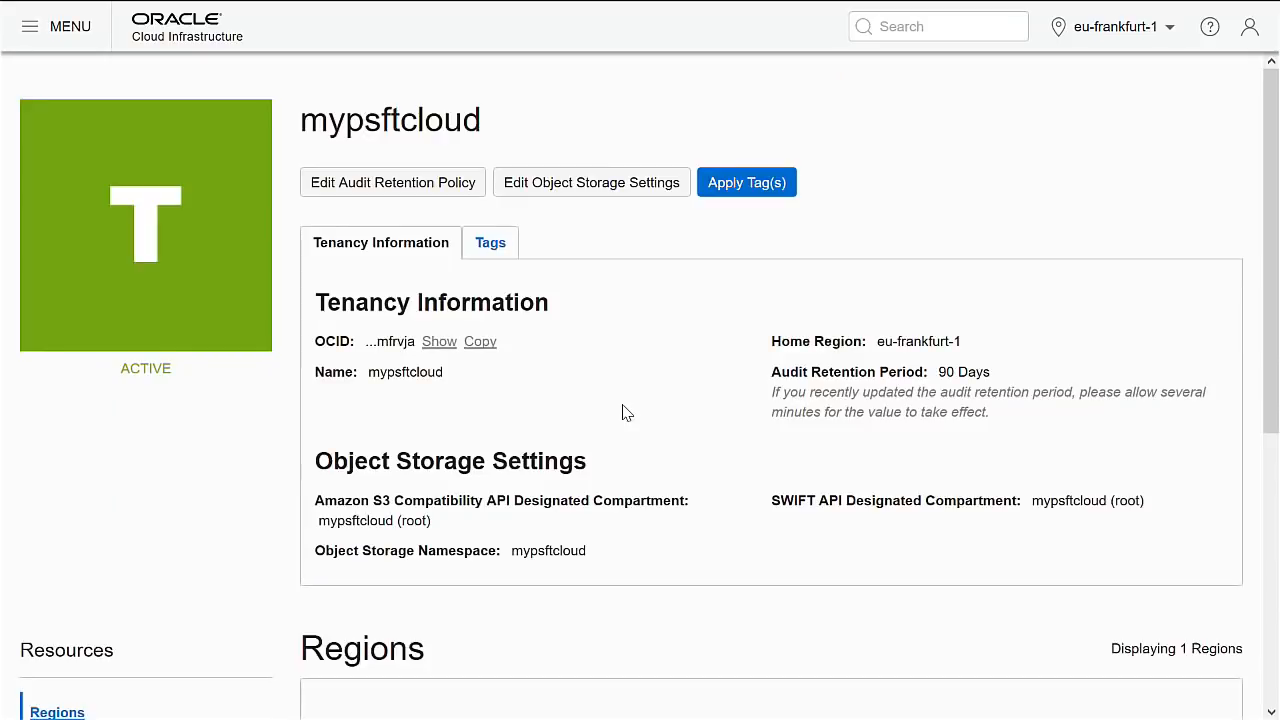
Subscribe the tenancy to the us-ashburn-1 region and confirm.
{"action": "scroll", "coordinate": [625, 412], "scroll_direction": "down", "scroll_amount": 1}
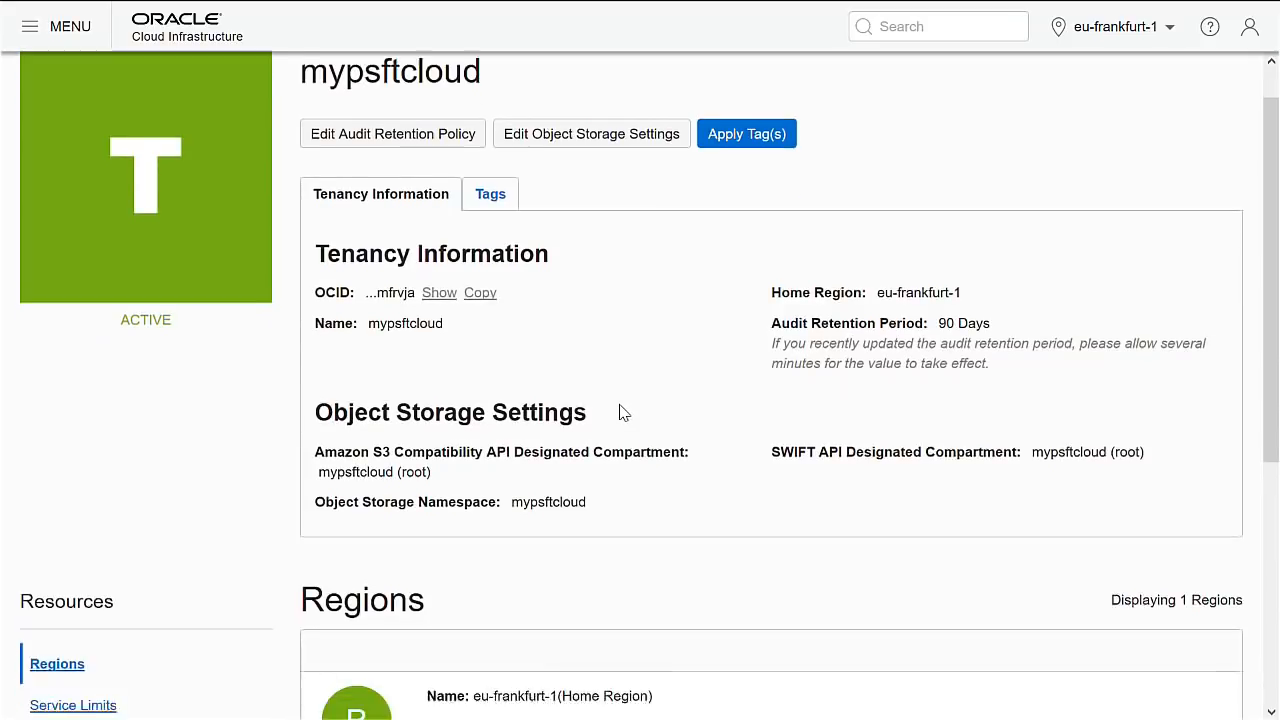
{"action": "scroll", "coordinate": [618, 400], "scroll_direction": "down", "scroll_amount": 1}
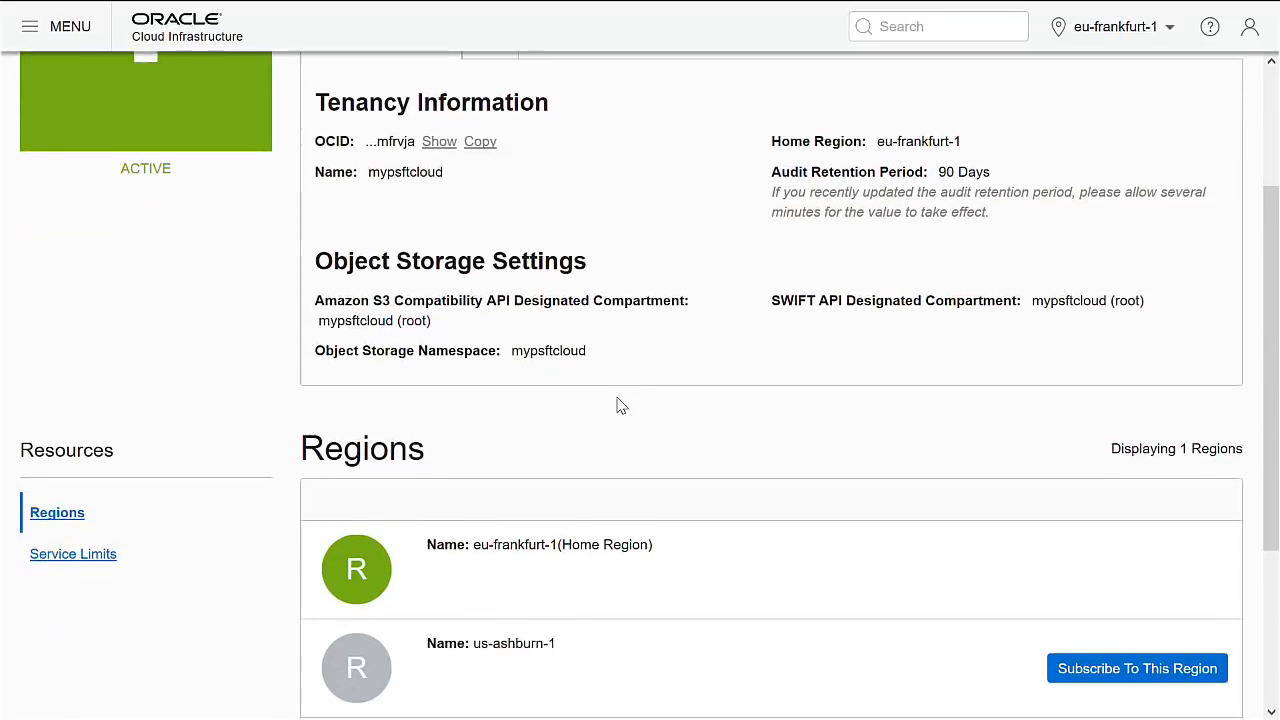
{"action": "scroll", "coordinate": [620, 403], "scroll_direction": "down", "scroll_amount": 1}
{"action": "scroll", "coordinate": [617, 404], "scroll_direction": "down", "scroll_amount": 1}
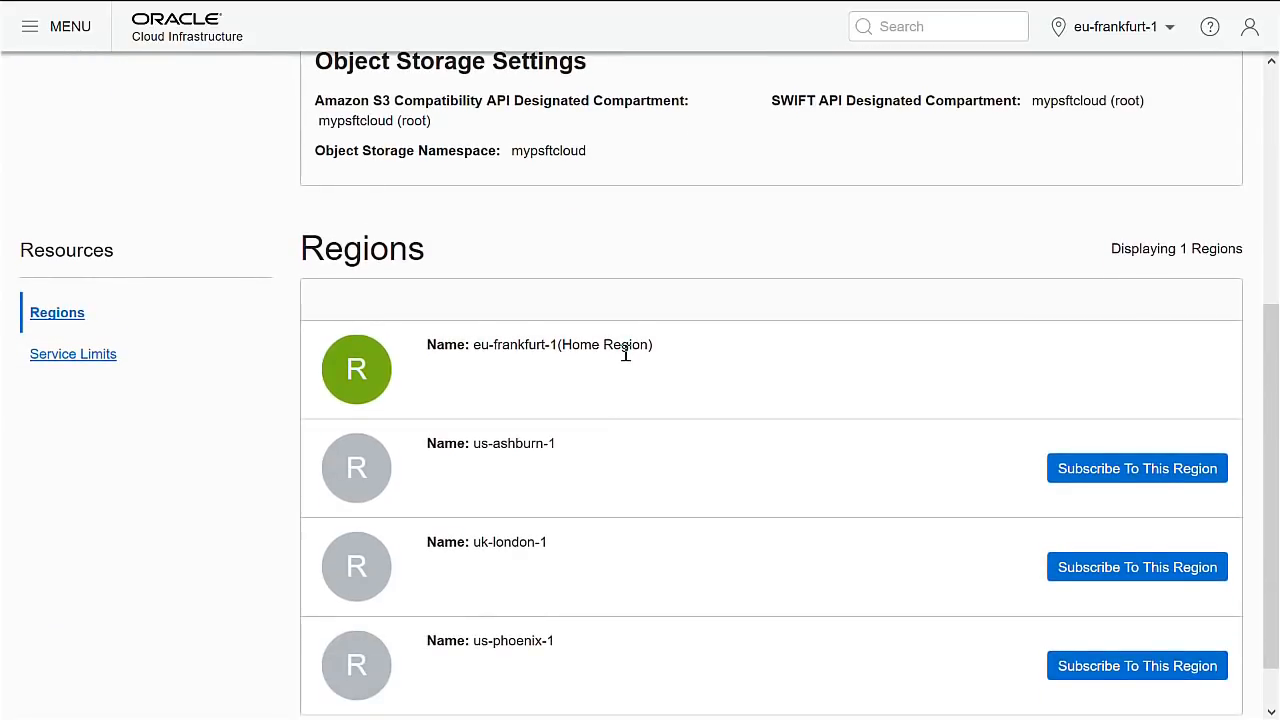
{"action": "scroll", "coordinate": [625, 352], "scroll_direction": "down", "scroll_amount": 1}
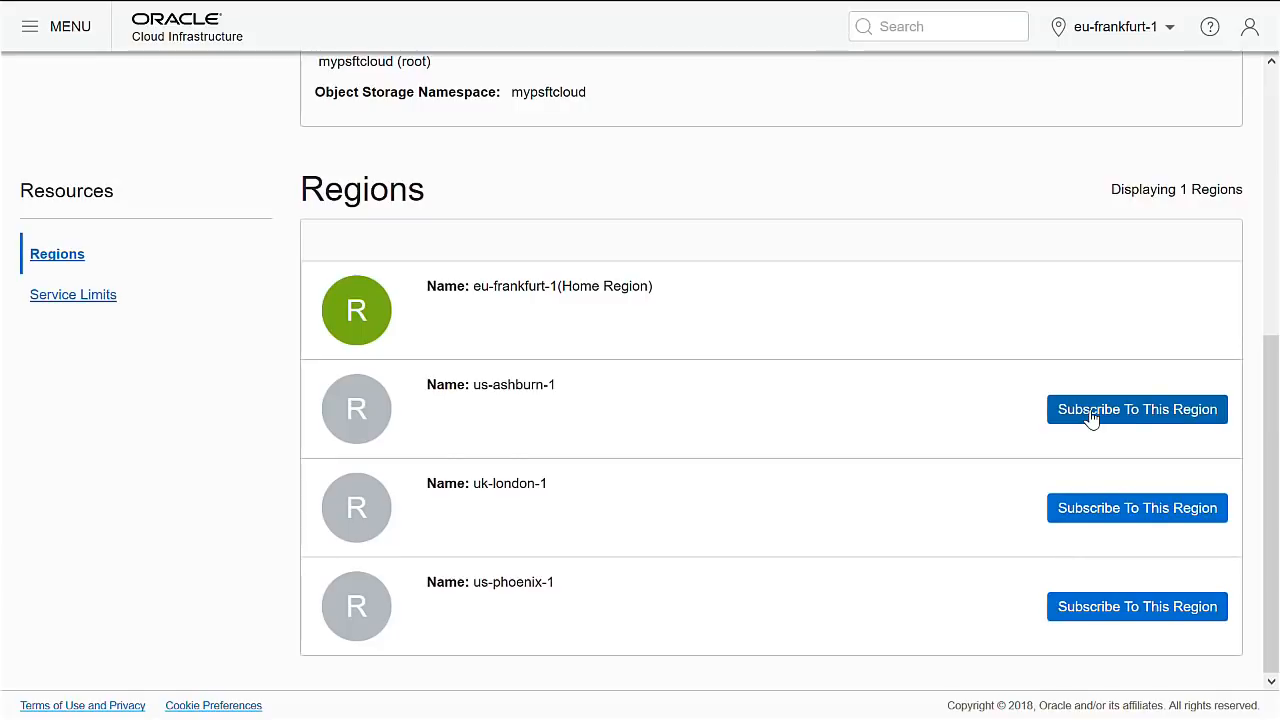
{"action": "left_click", "coordinate": [1092, 419]}
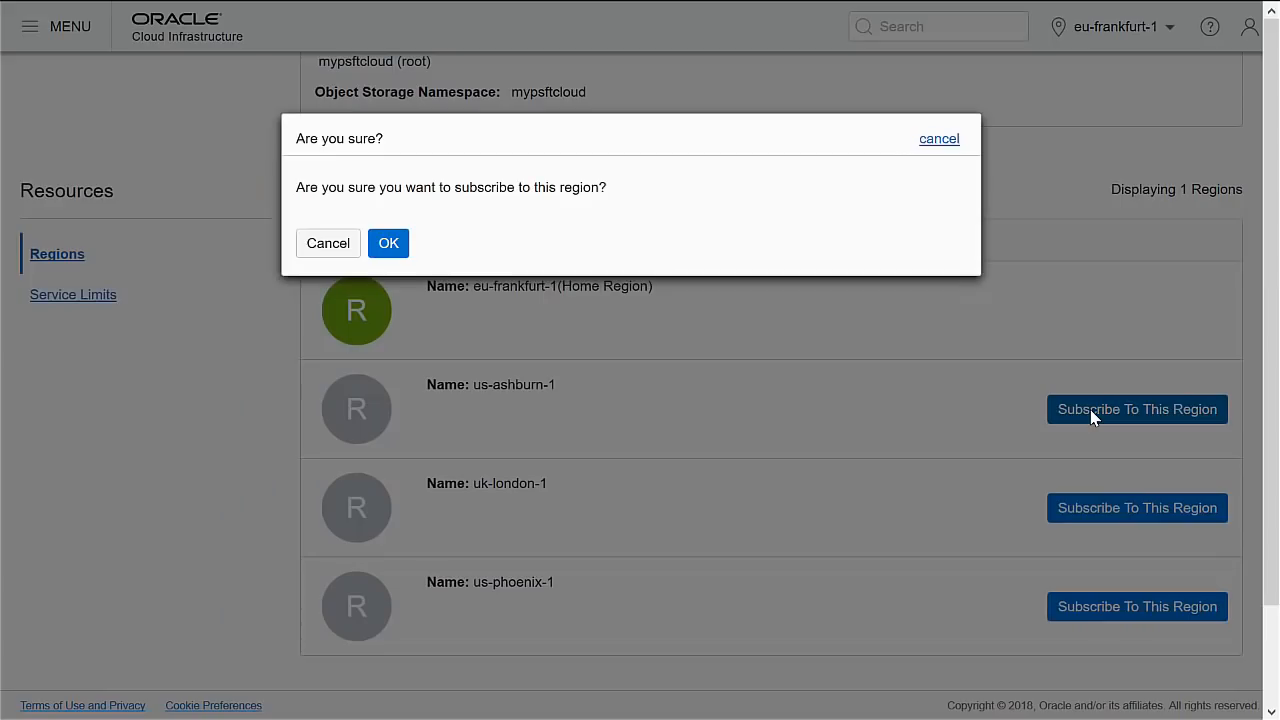
{"action": "left_click", "coordinate": [388, 244]}
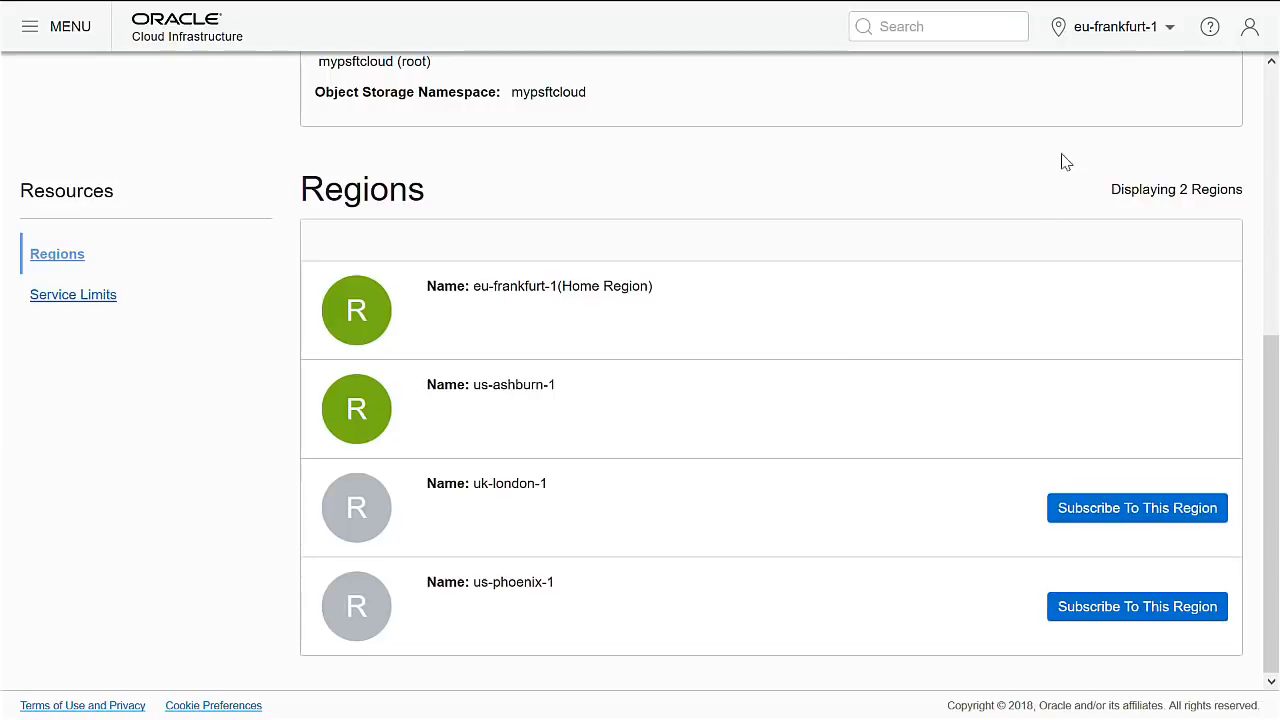
Switch the console to us-ashburn-1 and open the tenancy's Service Limits.
{"action": "left_click", "coordinate": [1134, 30]}
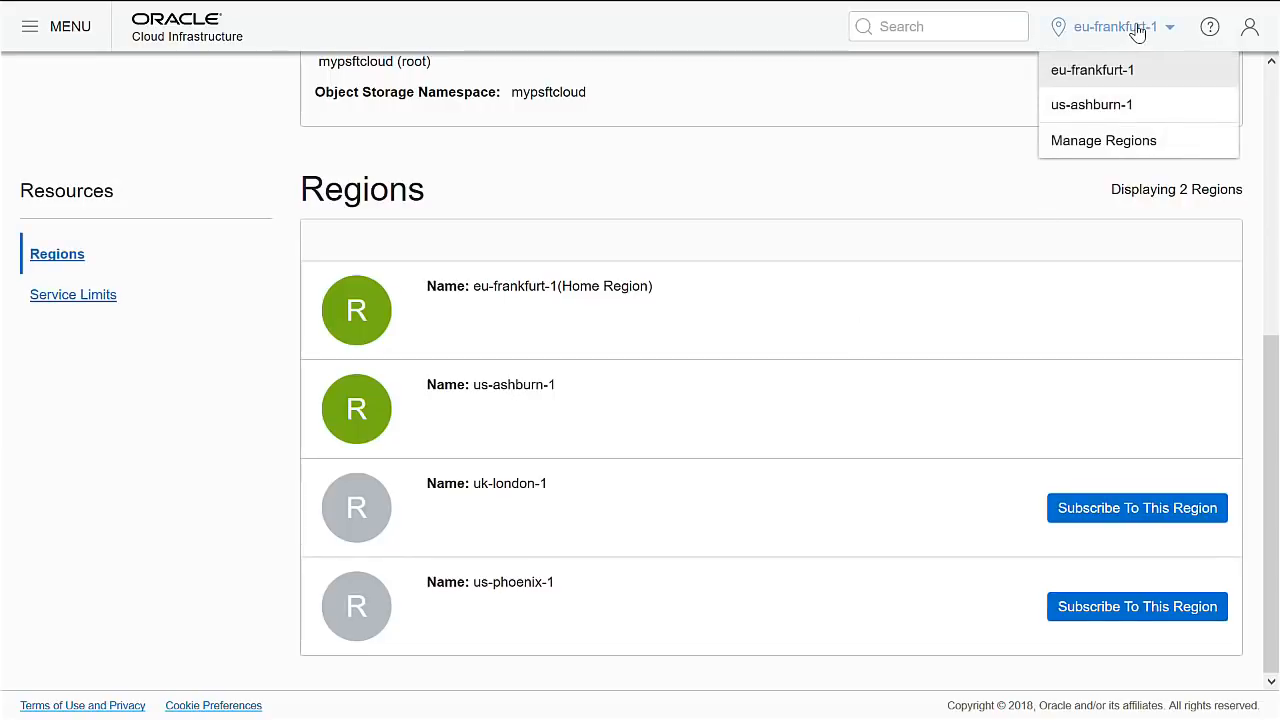
{"action": "left_click", "coordinate": [1113, 112]}
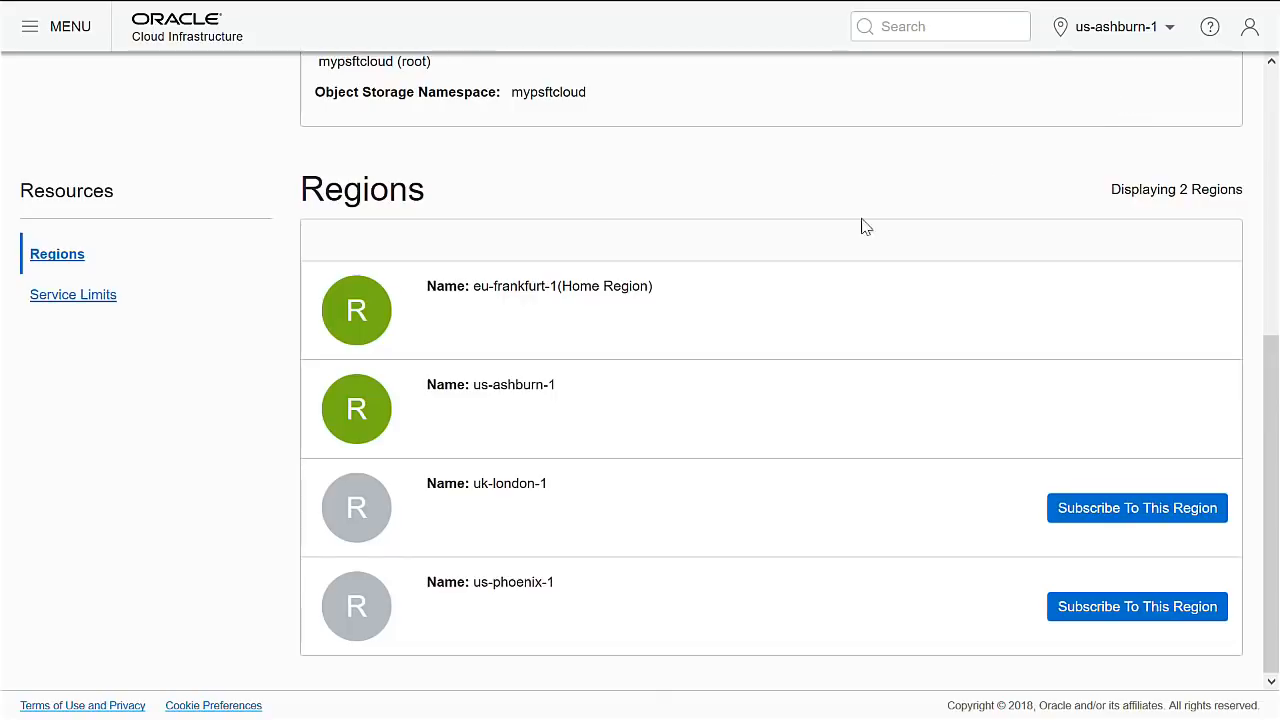
{"action": "left_click", "coordinate": [69, 300]}
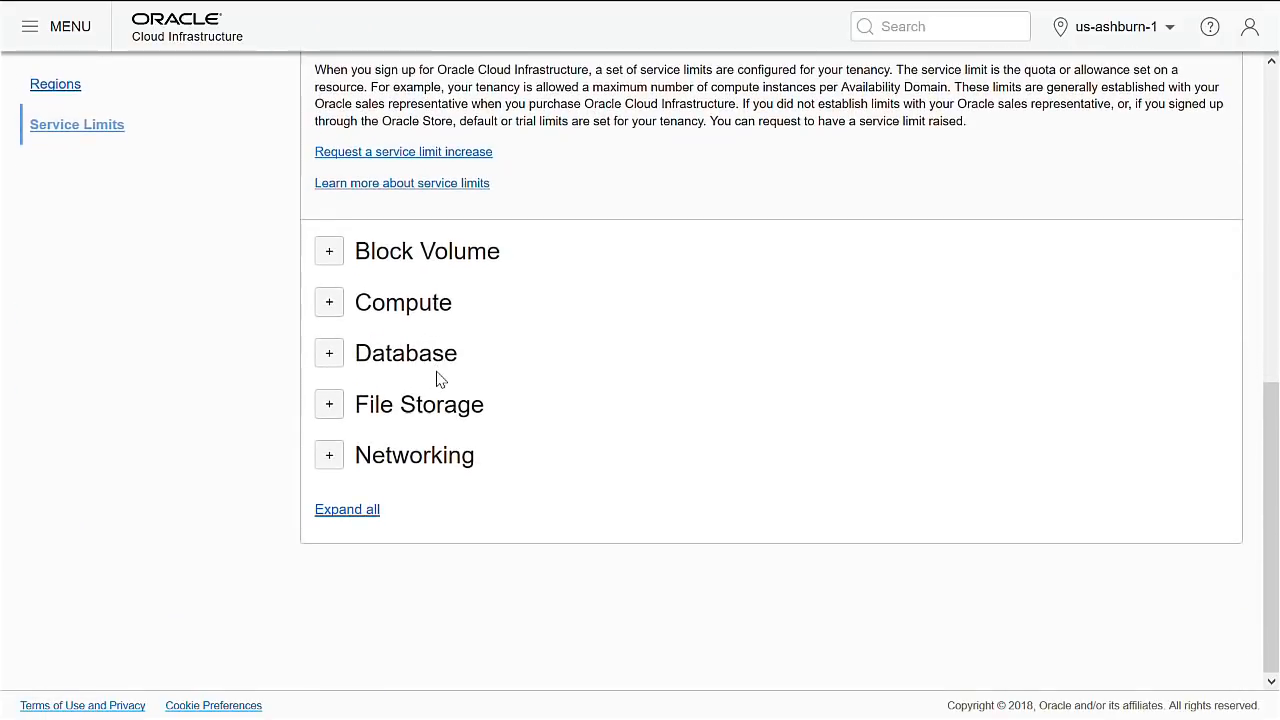
Expand all service limit categories and scroll through the us-ashburn-1 limit tables.
{"action": "left_click", "coordinate": [348, 511]}
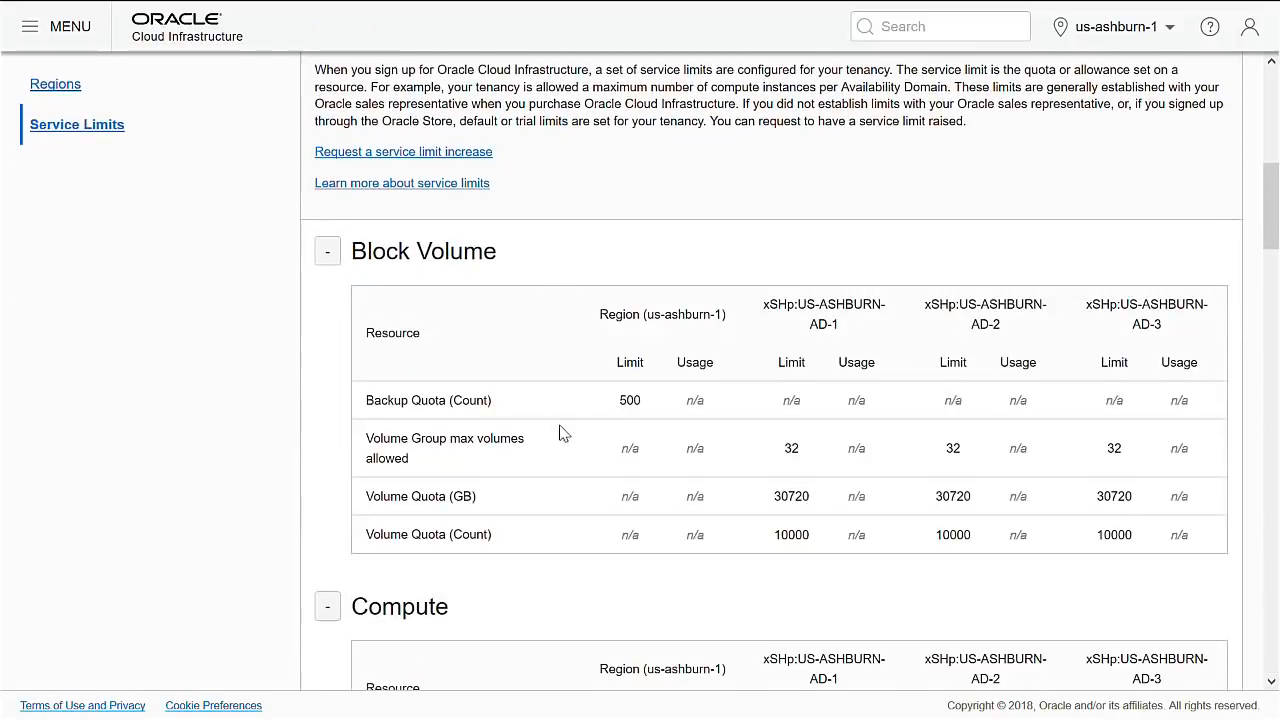
{"action": "scroll", "coordinate": [572, 329], "scroll_direction": "down", "scroll_amount": 1}
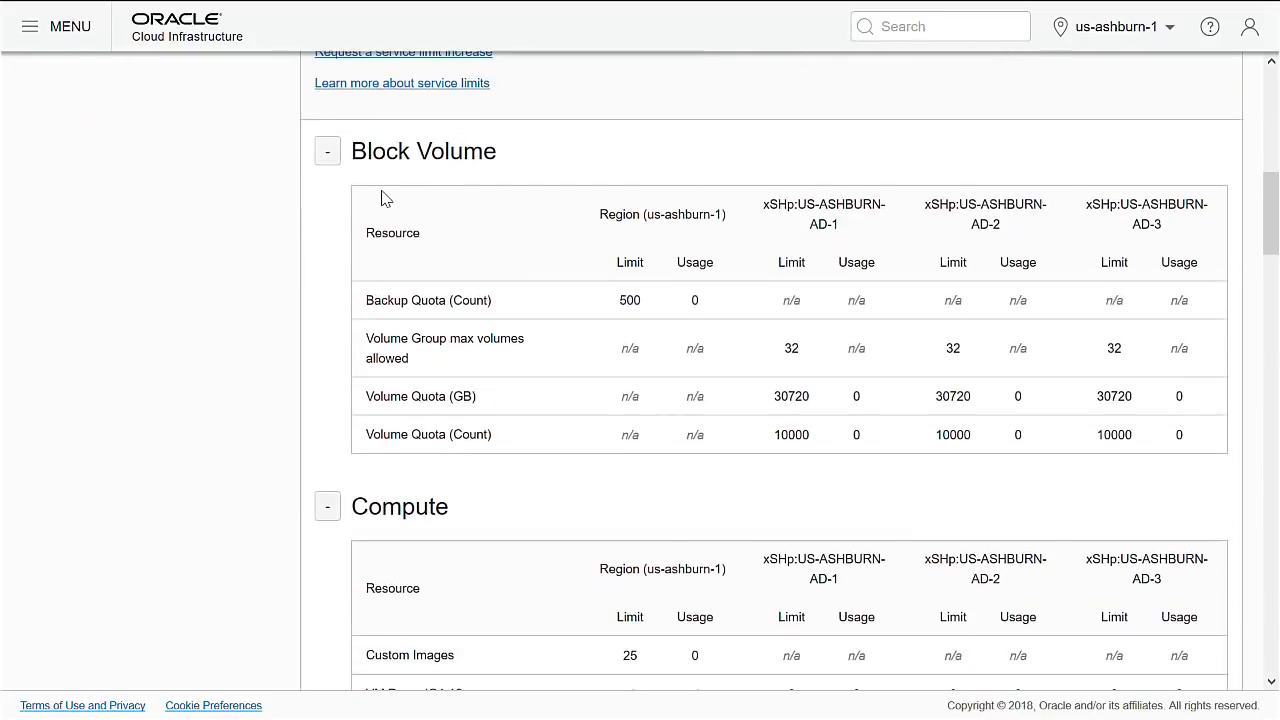
{"action": "scroll", "coordinate": [798, 410], "scroll_direction": "down", "scroll_amount": 4}
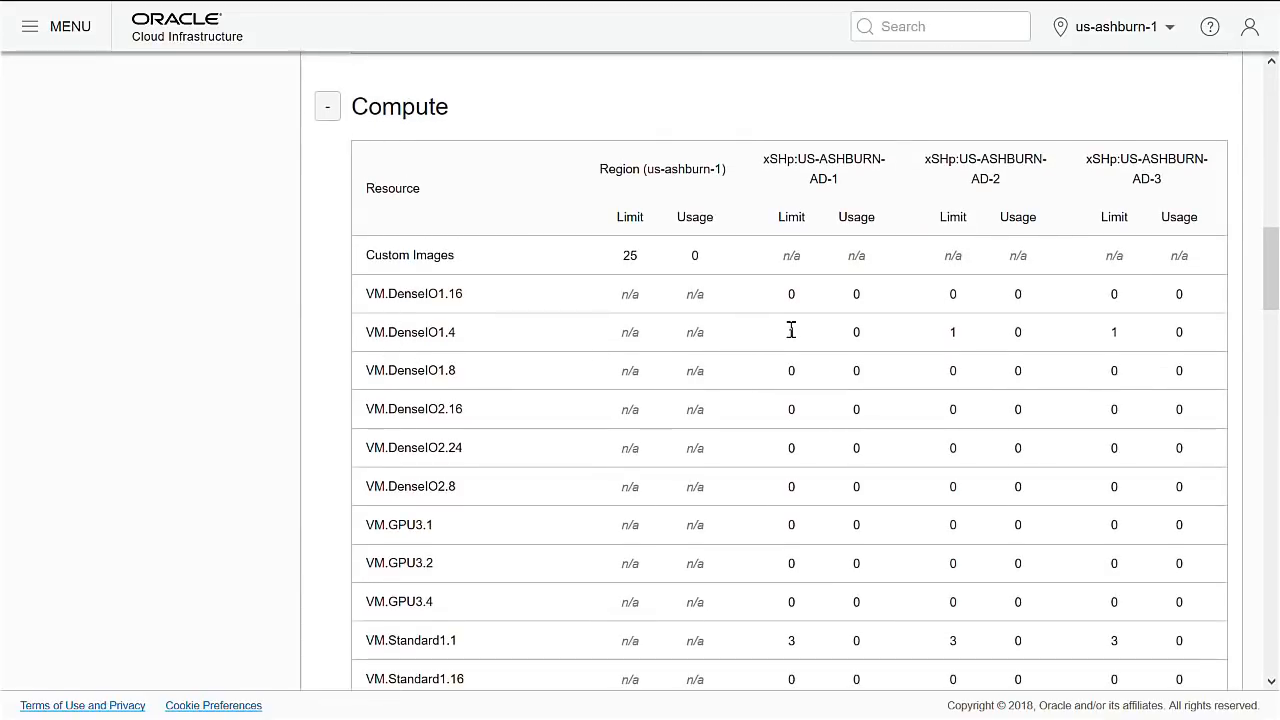
{"action": "scroll", "coordinate": [791, 330], "scroll_direction": "down", "scroll_amount": 1}
{"action": "scroll", "coordinate": [791, 335], "scroll_direction": "down", "scroll_amount": 1}
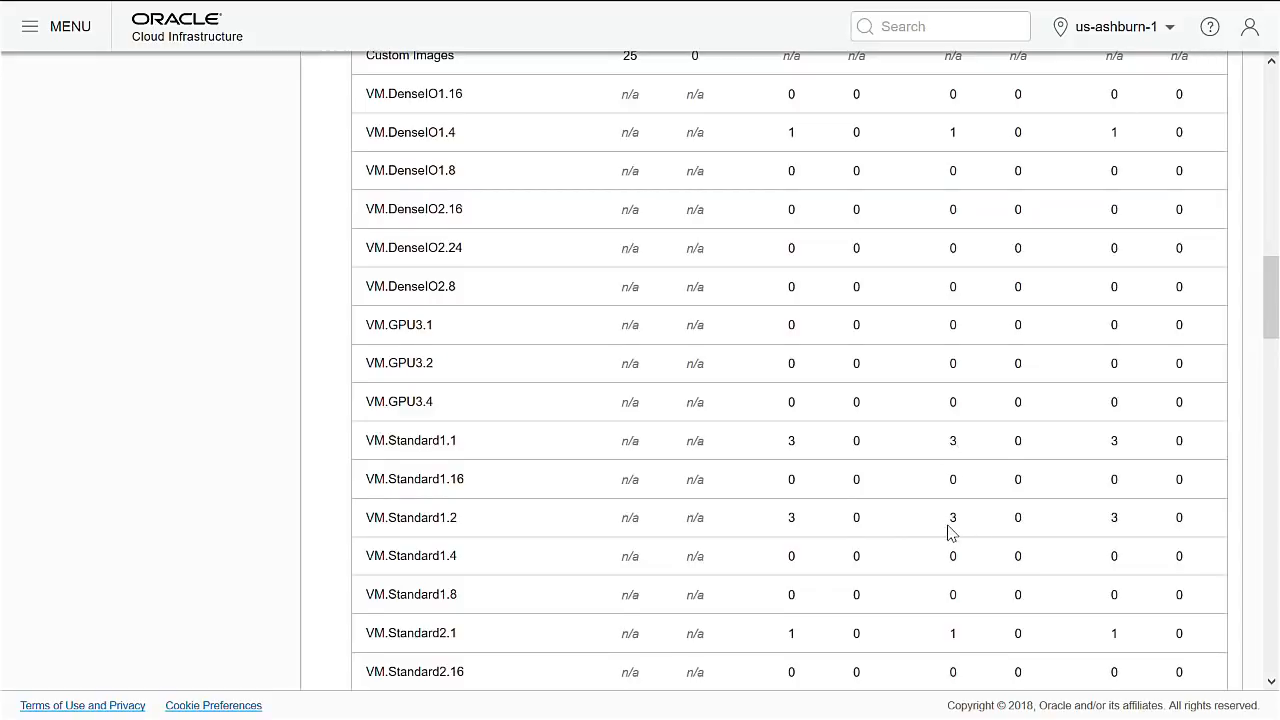
{"action": "scroll", "coordinate": [950, 533], "scroll_direction": "down", "scroll_amount": 4}
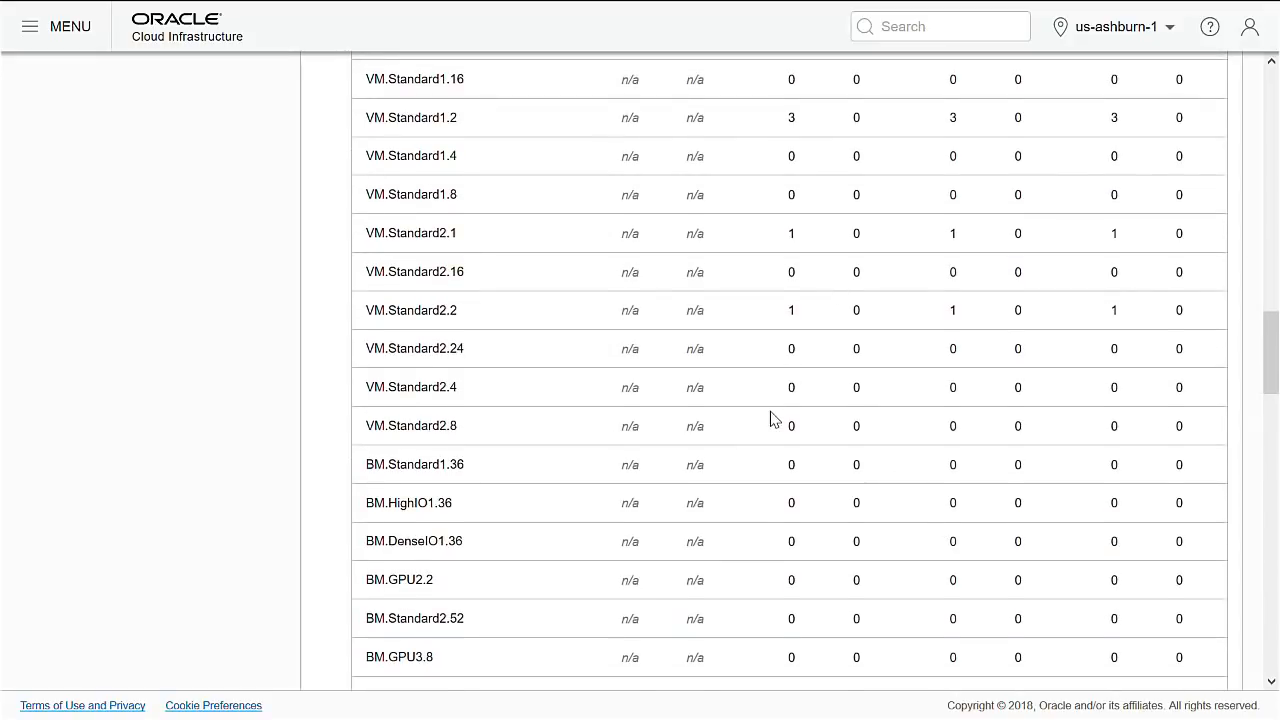
{"action": "scroll", "coordinate": [770, 418], "scroll_direction": "down", "scroll_amount": 4}
{"action": "scroll", "coordinate": [772, 419], "scroll_direction": "down", "scroll_amount": 1}
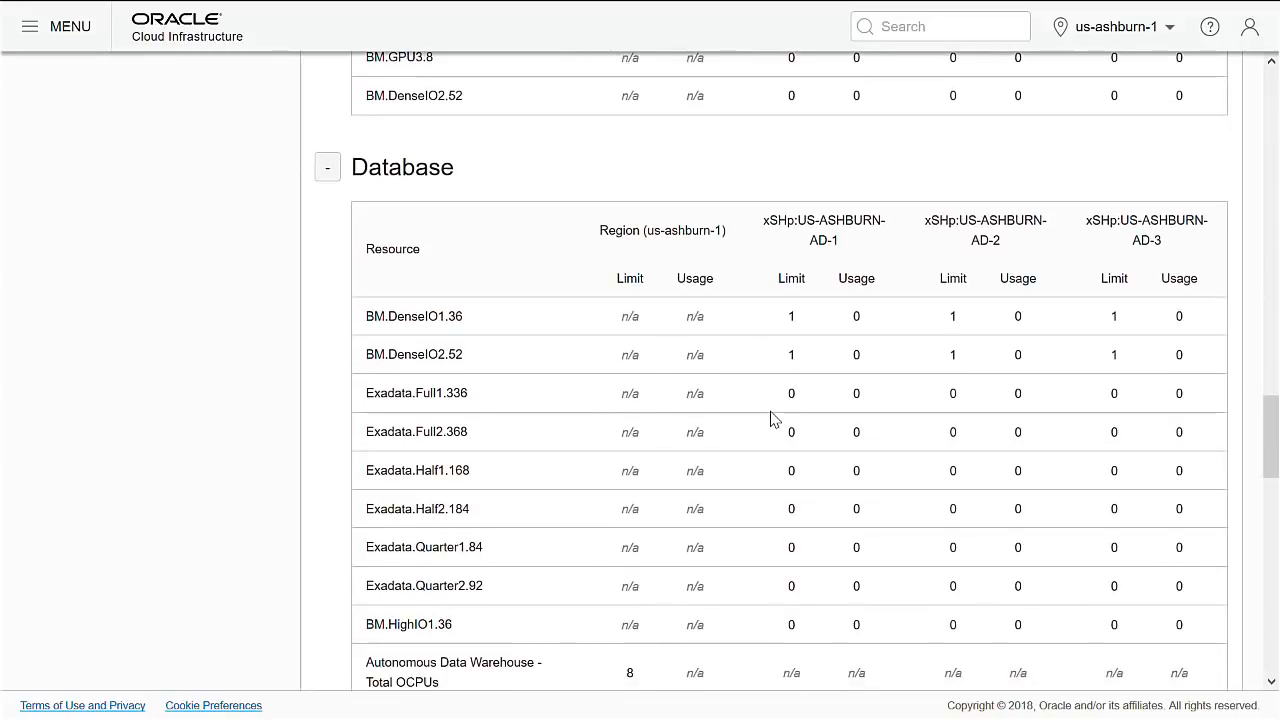
{"action": "scroll", "coordinate": [772, 419], "scroll_direction": "down", "scroll_amount": 5}
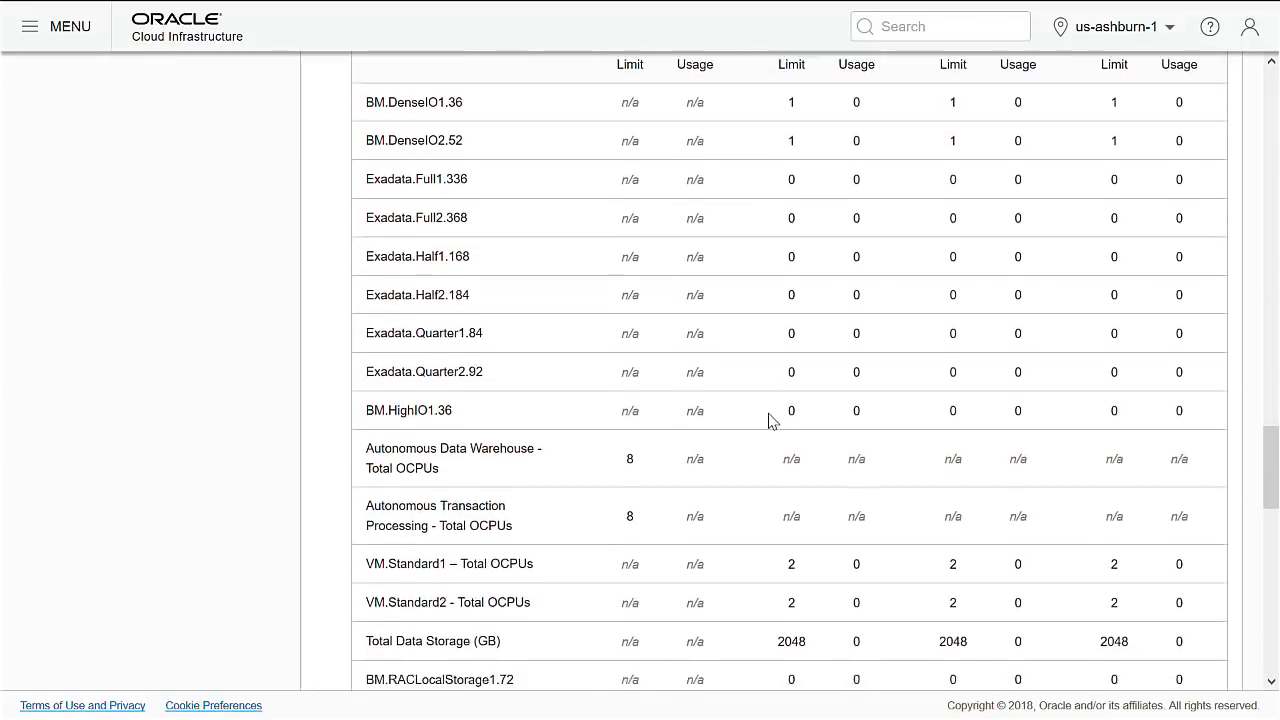
{"action": "scroll", "coordinate": [770, 422], "scroll_direction": "down", "scroll_amount": 6}
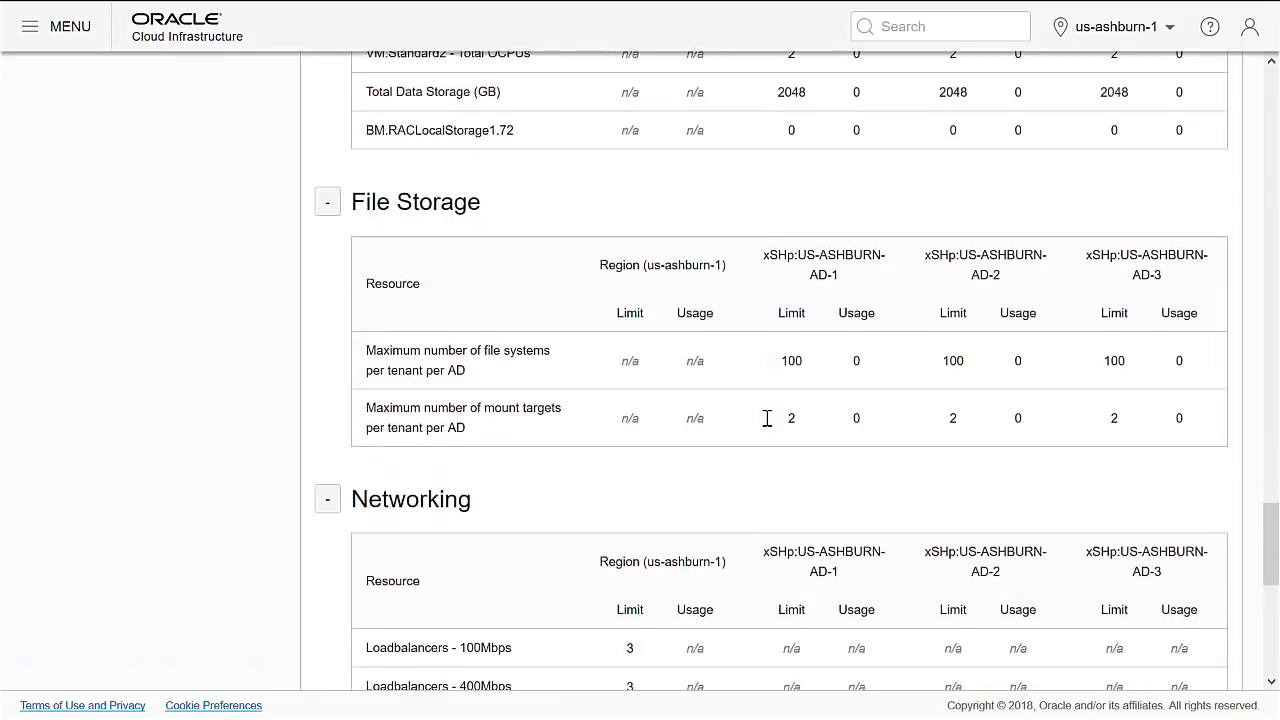
{"action": "scroll", "coordinate": [766, 422], "scroll_direction": "down", "scroll_amount": 4}
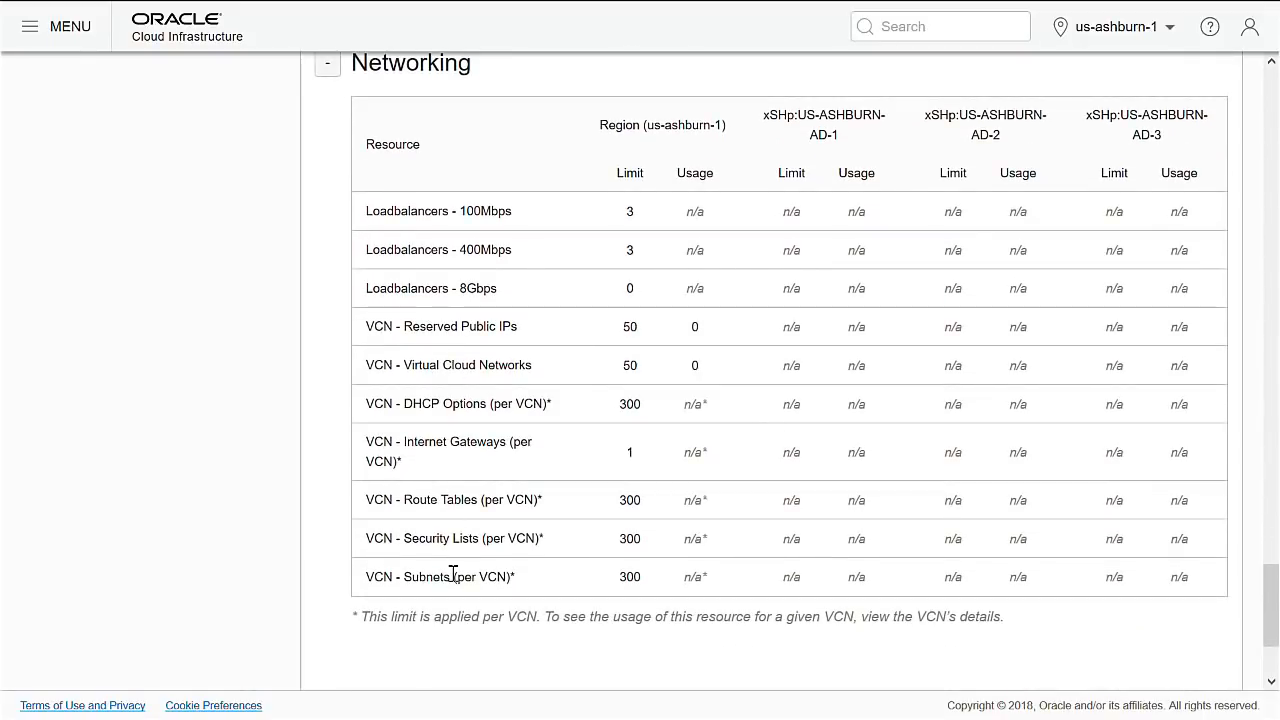
{"action": "left_click_drag", "start_coordinate": [1272, 617], "coordinate": [1275, 122]}
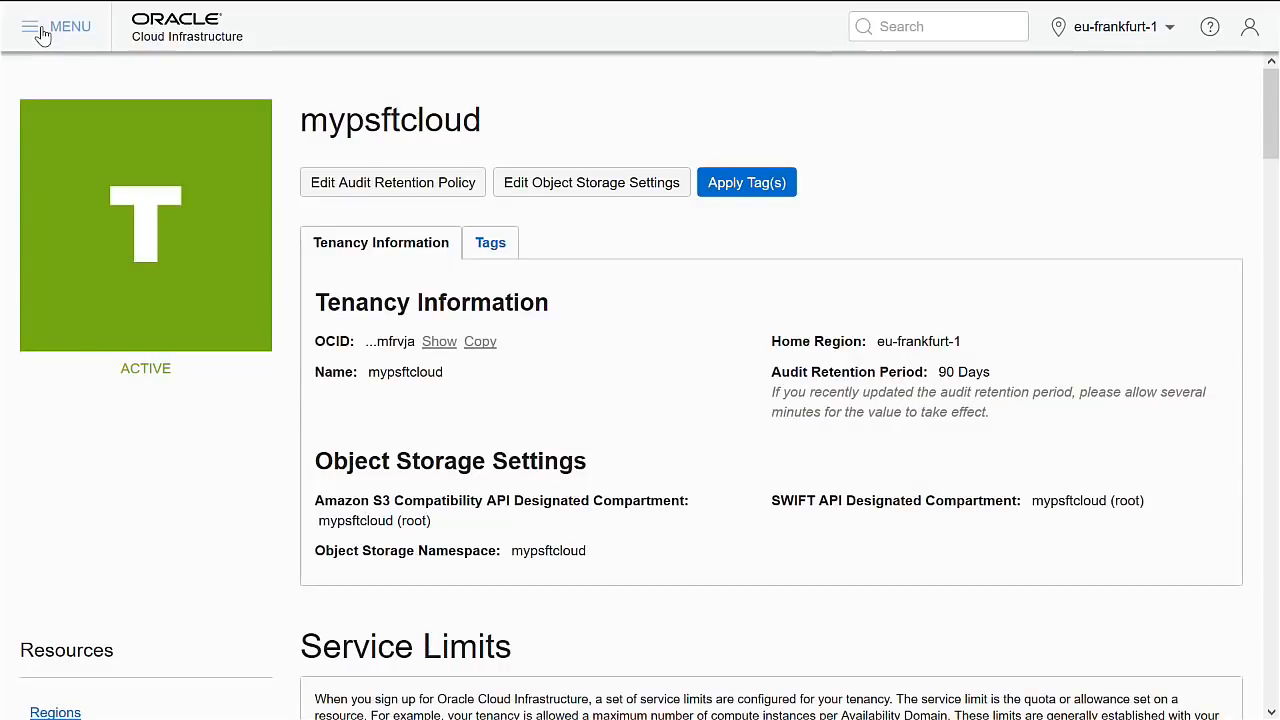
Go to Identity from the main menu, then open the Compartments list.
{"action": "left_click", "coordinate": [42, 32]}
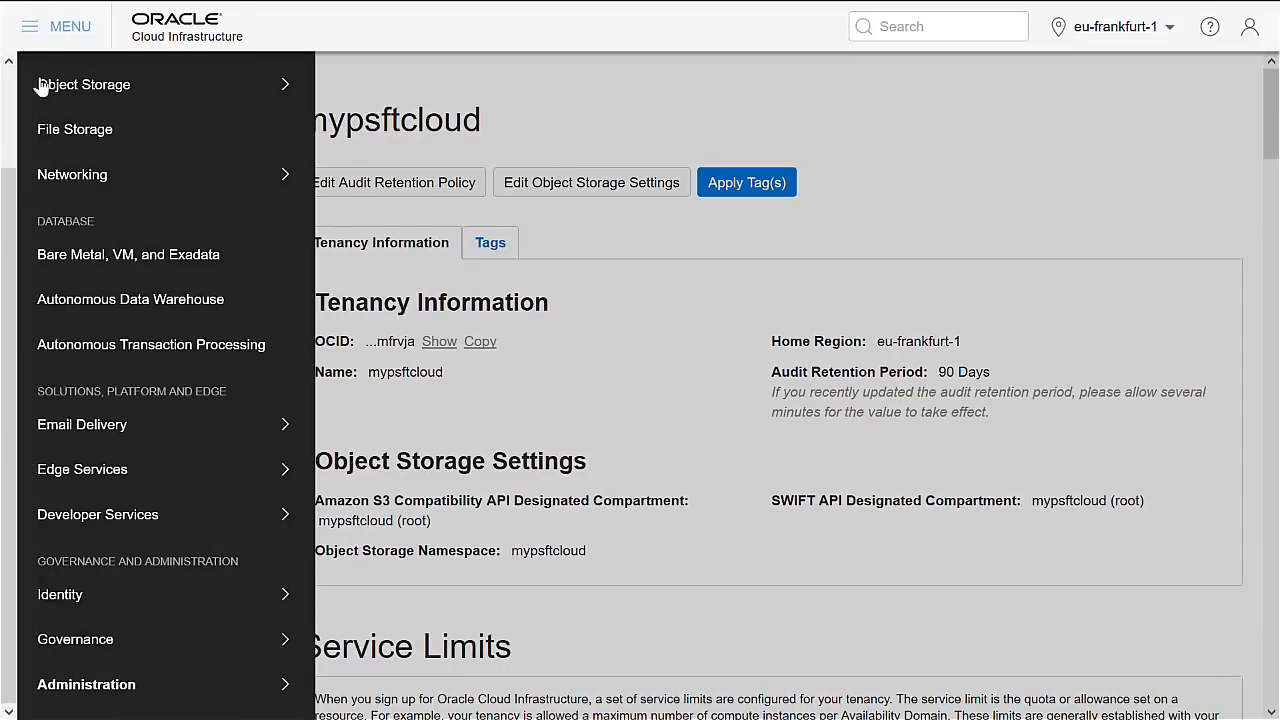
{"action": "mouse_move", "coordinate": [114, 606]}
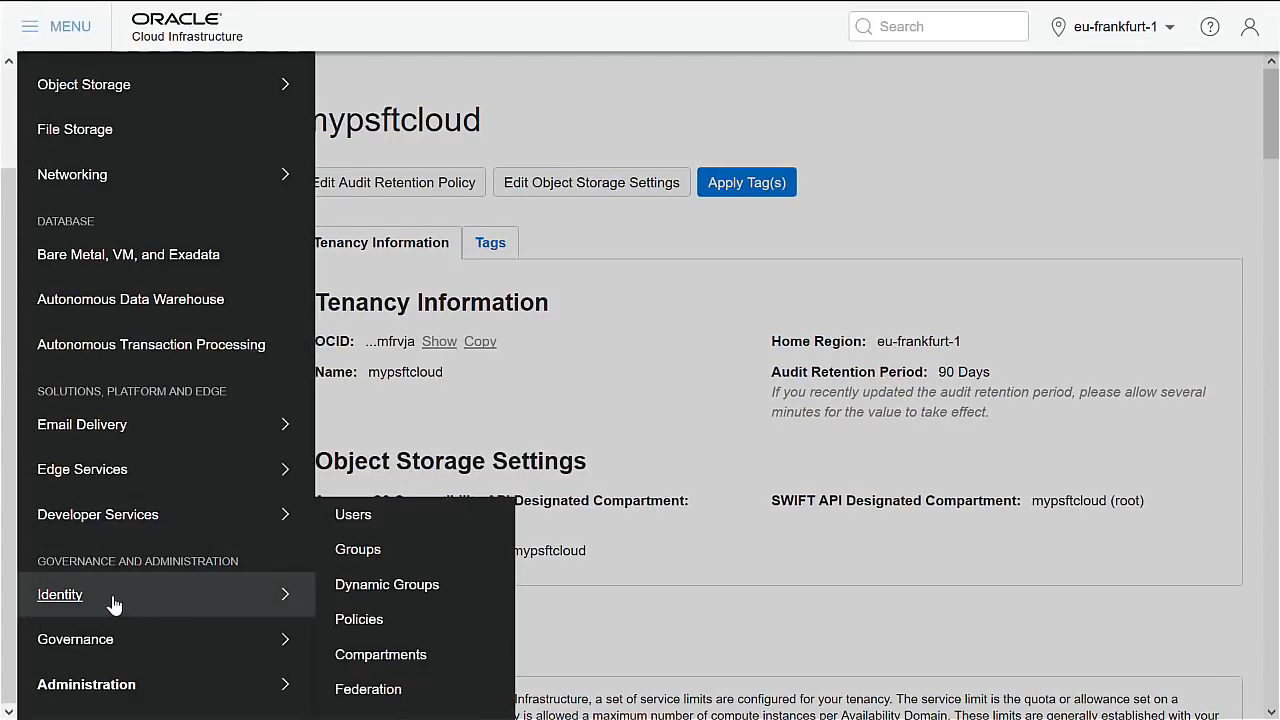
{"action": "left_click", "coordinate": [57, 598]}
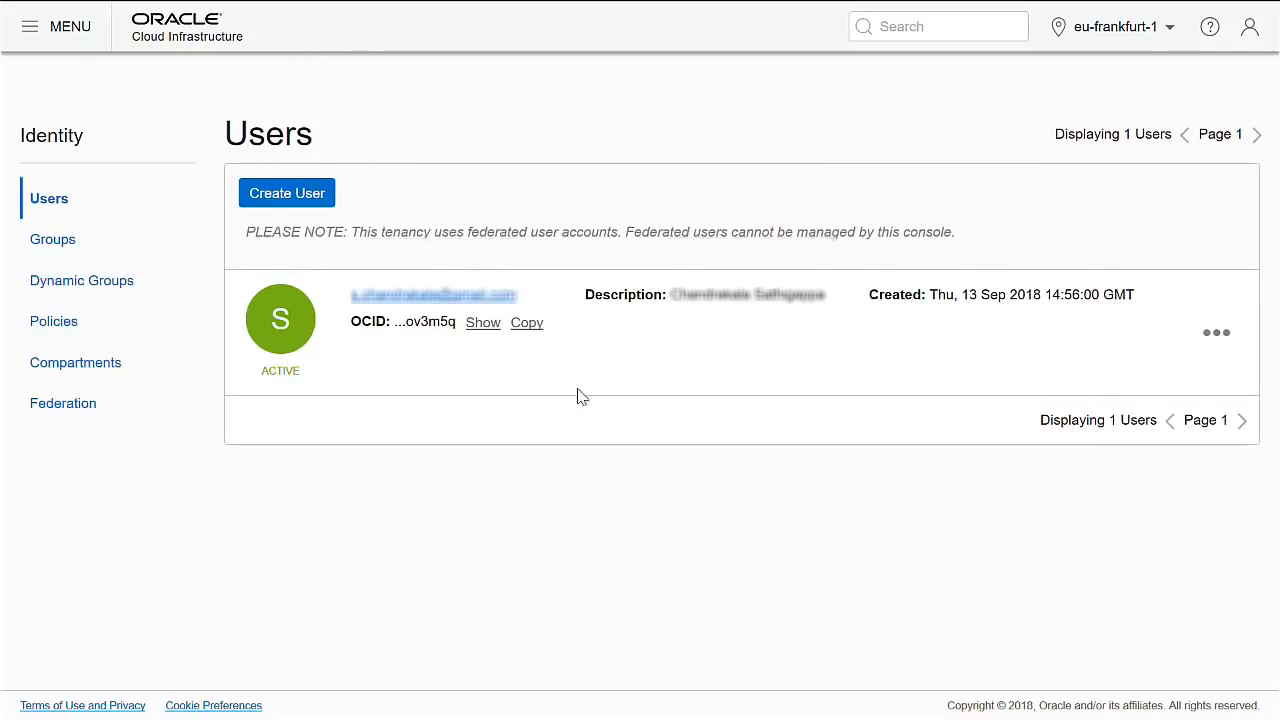
{"action": "left_click", "coordinate": [58, 374]}
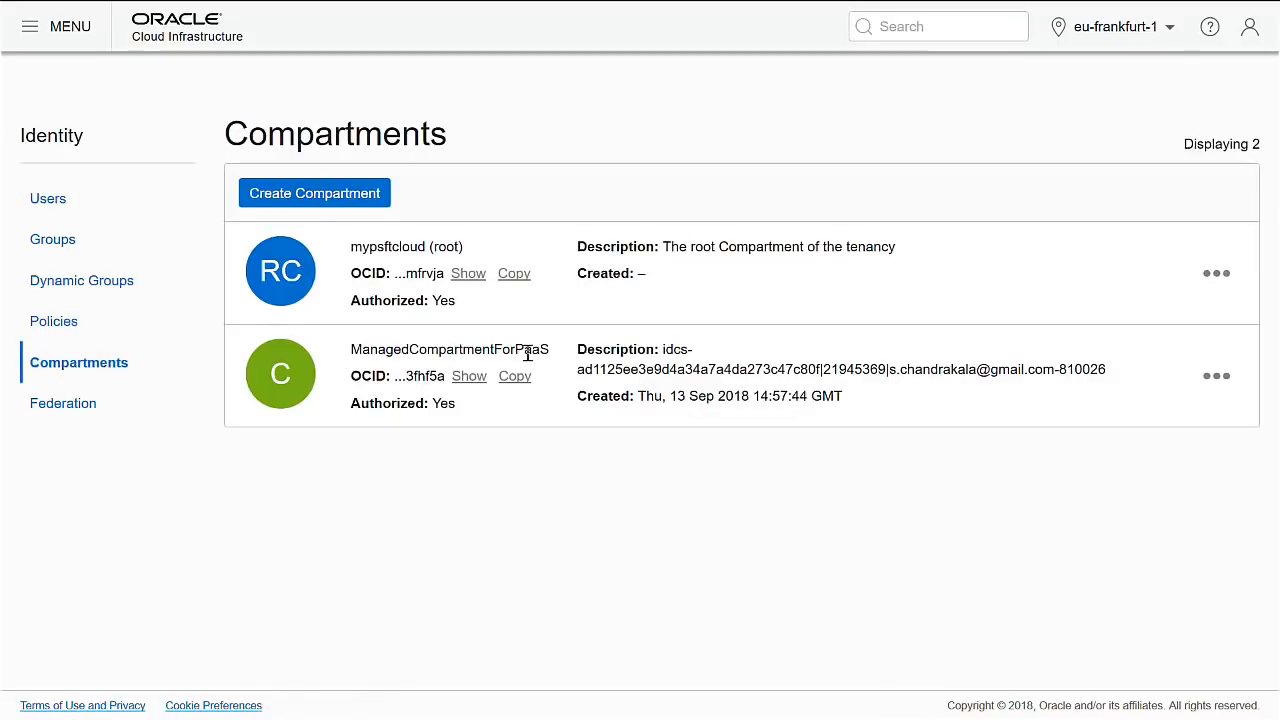
Create compartment cminteg with the description 'PeopleSoft compartment'.
{"action": "left_click", "coordinate": [346, 200]}
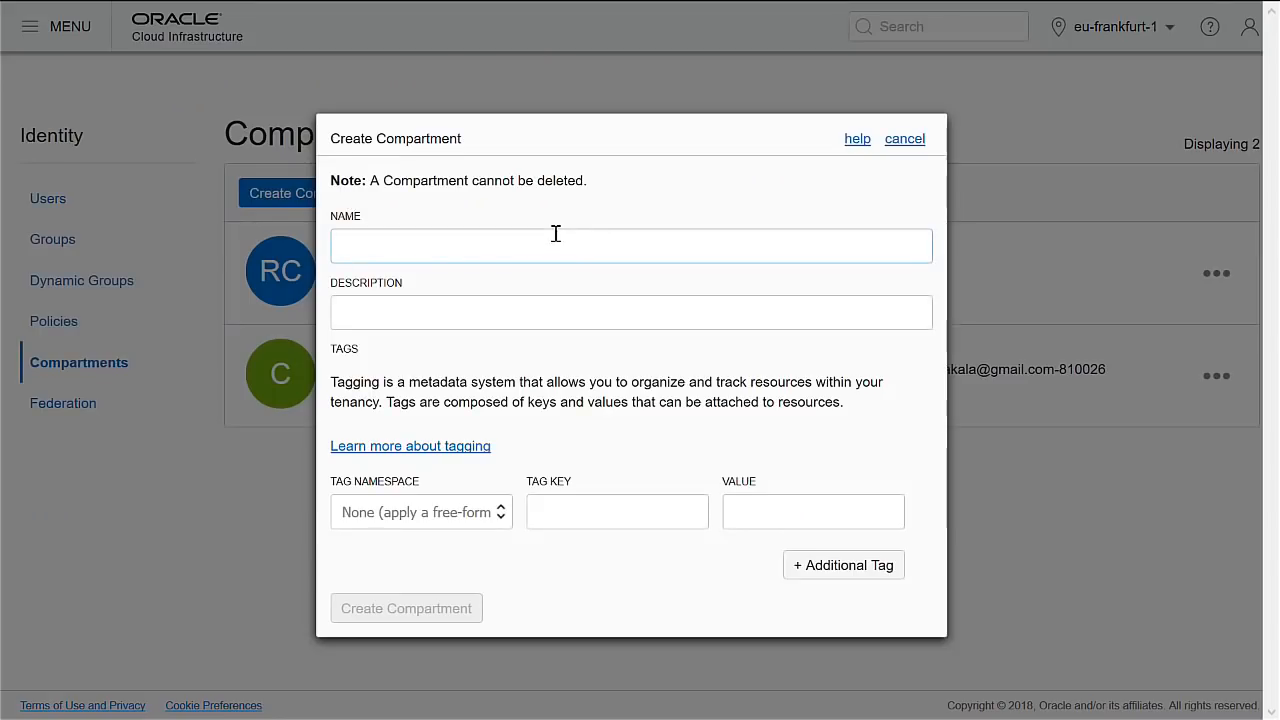
{"action": "key", "text": "Tab"}
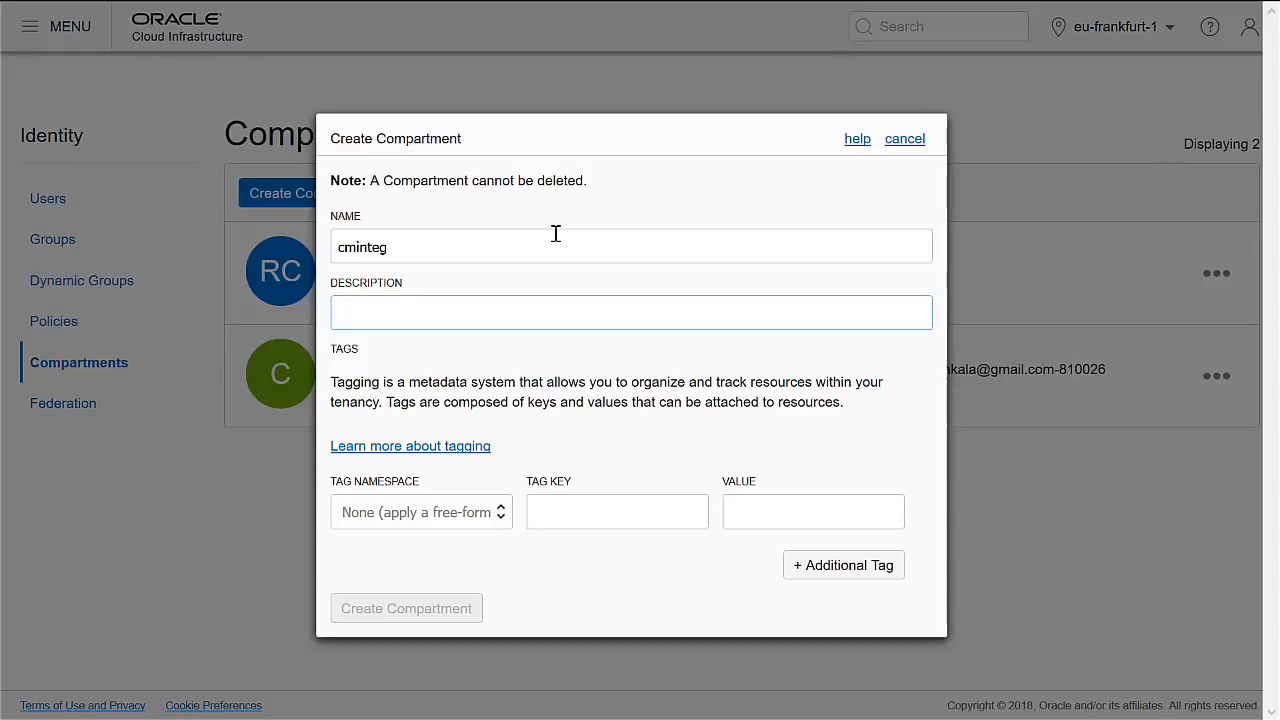
{"action": "type", "text": "PeopleSoft compartment"}
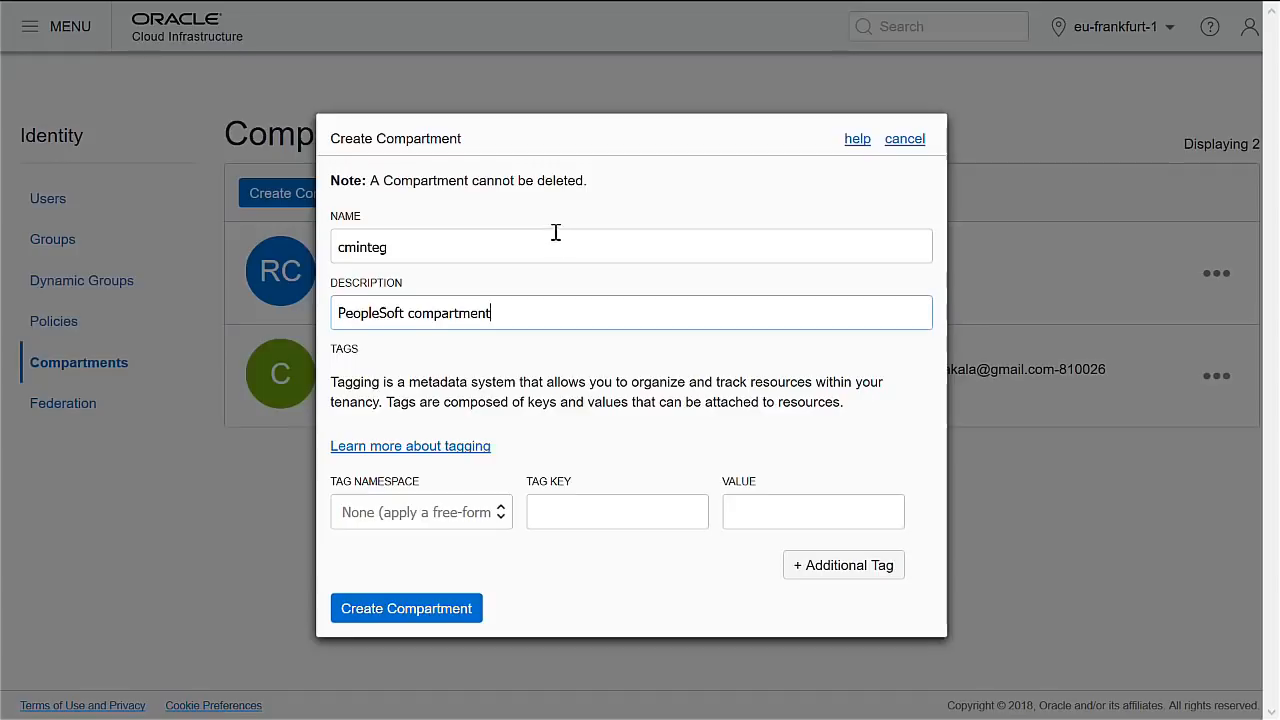
{"action": "left_click", "coordinate": [407, 610]}
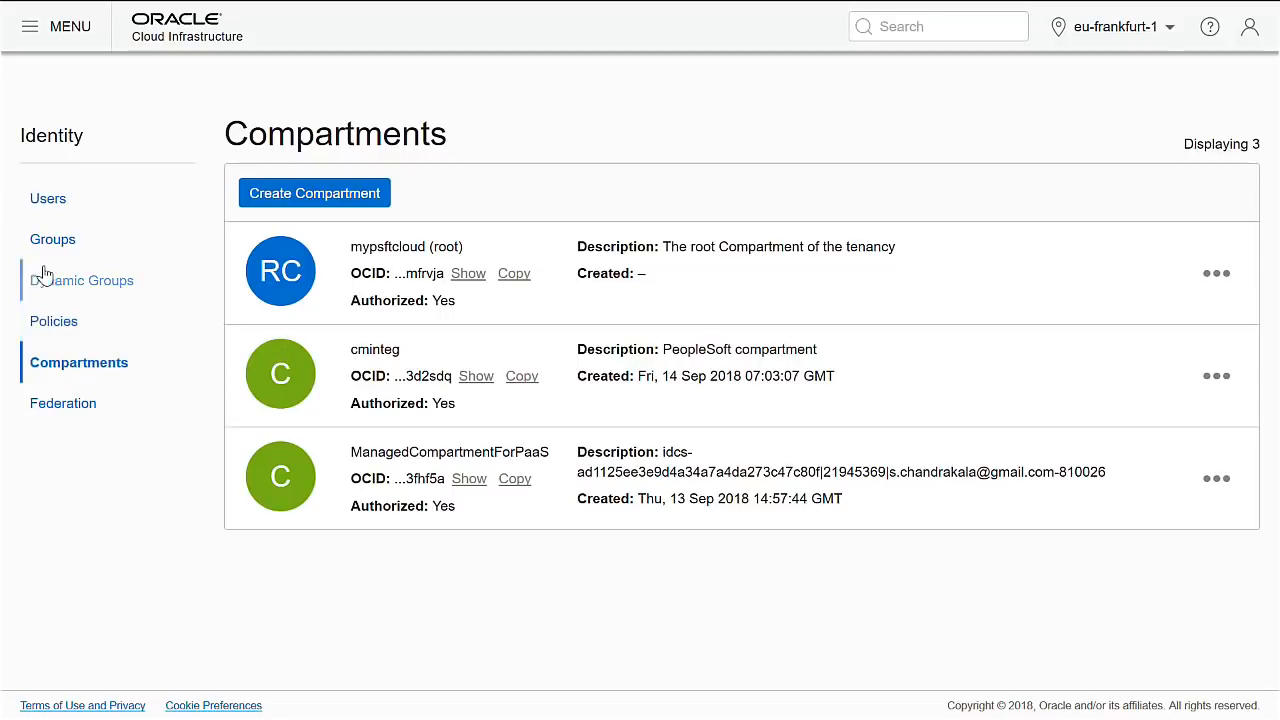
Create user psftadmin with the description 'PeopleSoft Administrator' from the Users list.
{"action": "left_click", "coordinate": [52, 208]}
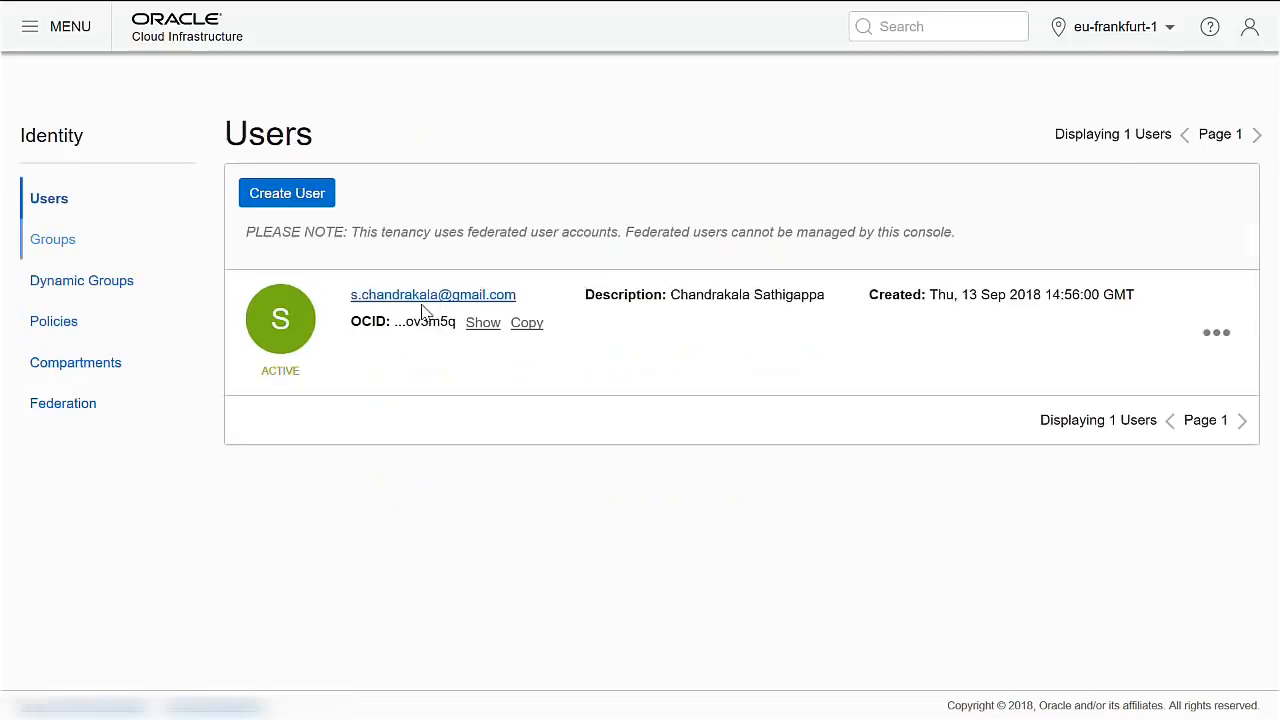
{"action": "left_click", "coordinate": [305, 200]}
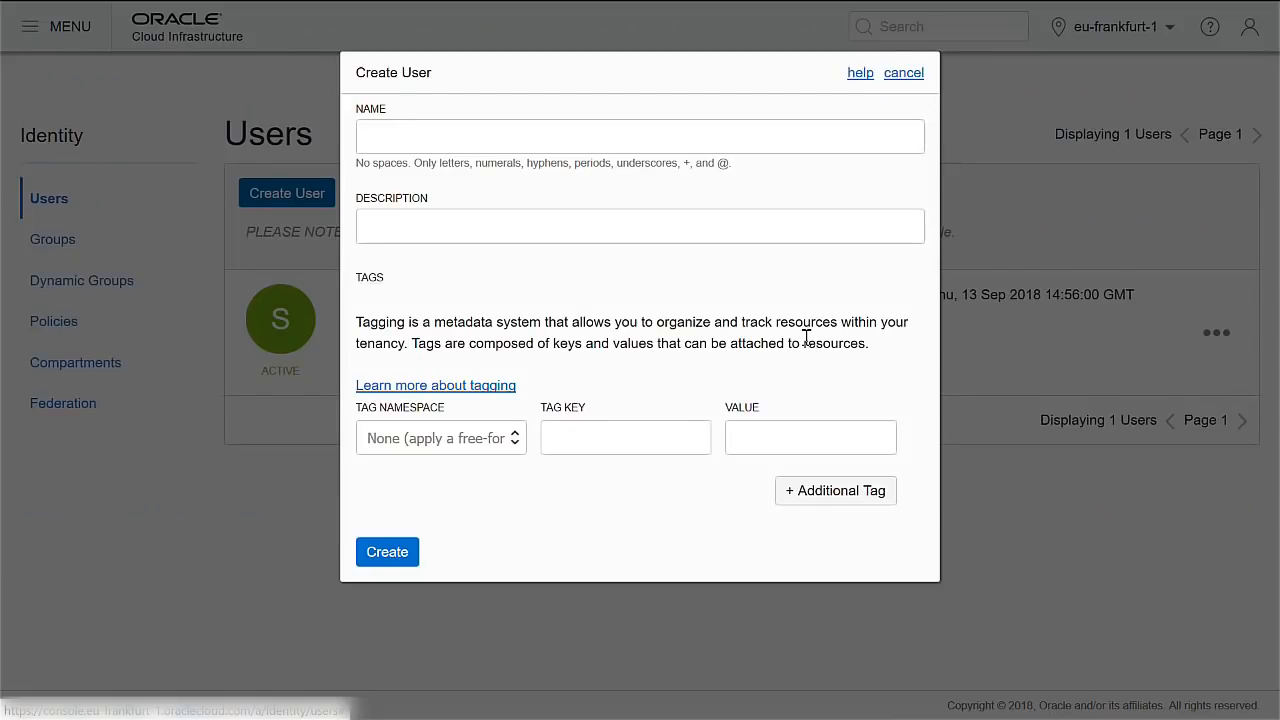
{"action": "type", "text": "psftadmin"}
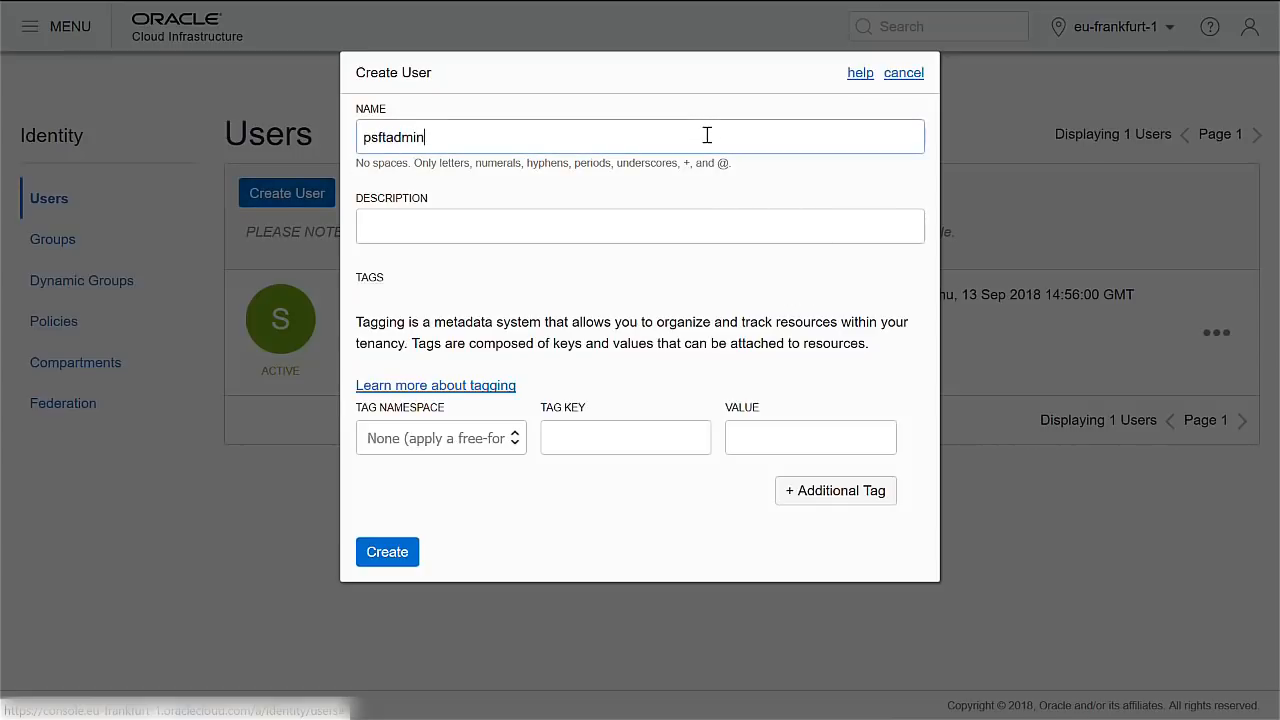
{"action": "key", "text": "Tab"}
{"action": "type", "text": "PeopleSoft Adm"}
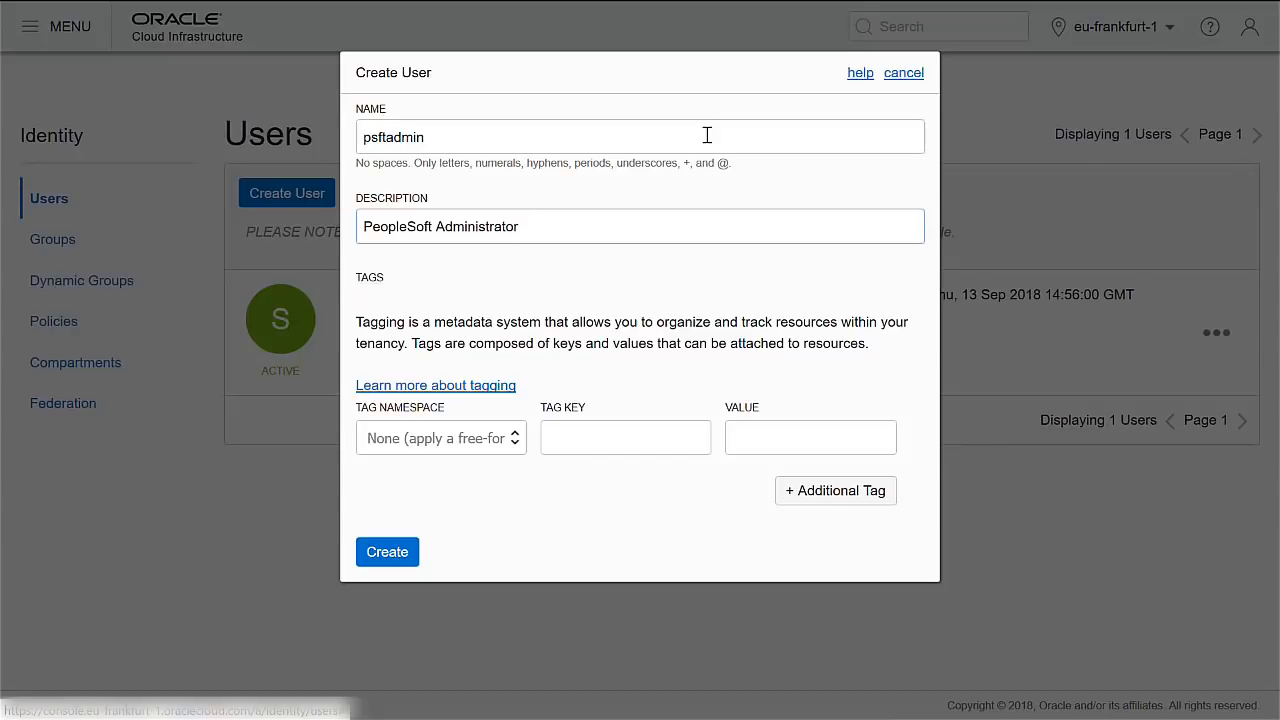
{"action": "left_click", "coordinate": [385, 555]}
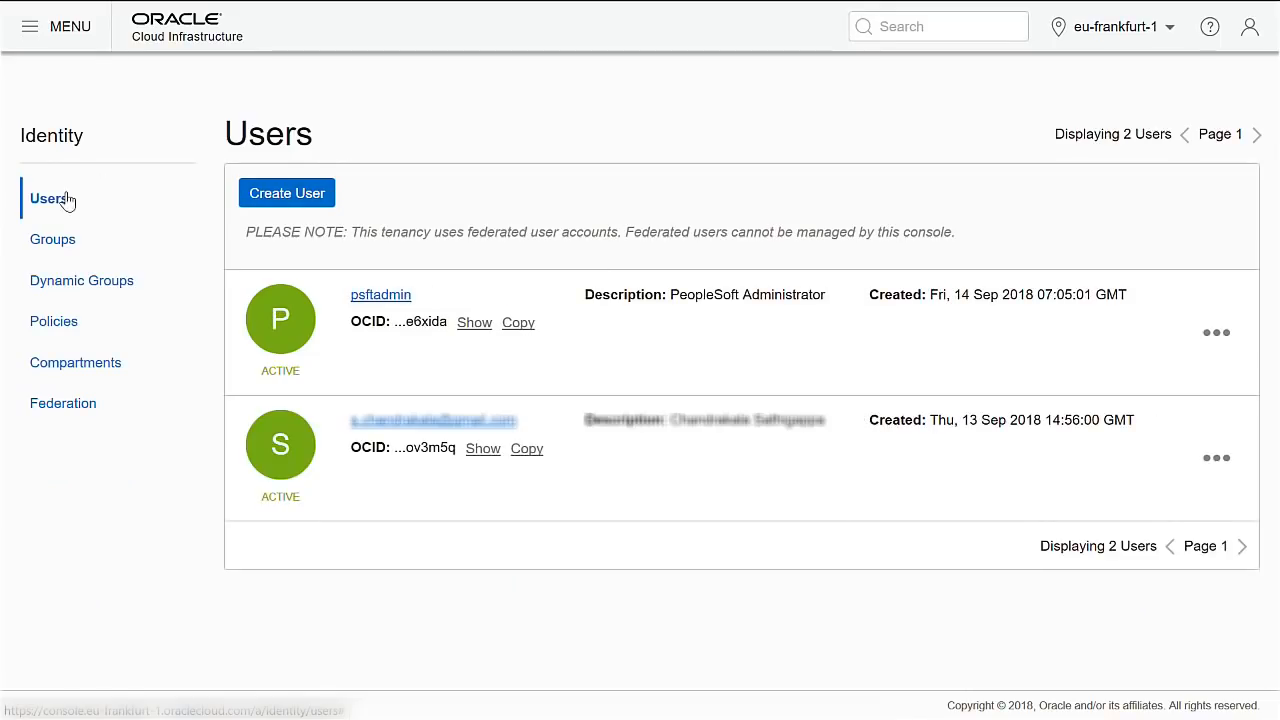
From the Groups list, create group CMadmins described as 'CM admin group'.
{"action": "left_click", "coordinate": [46, 245]}
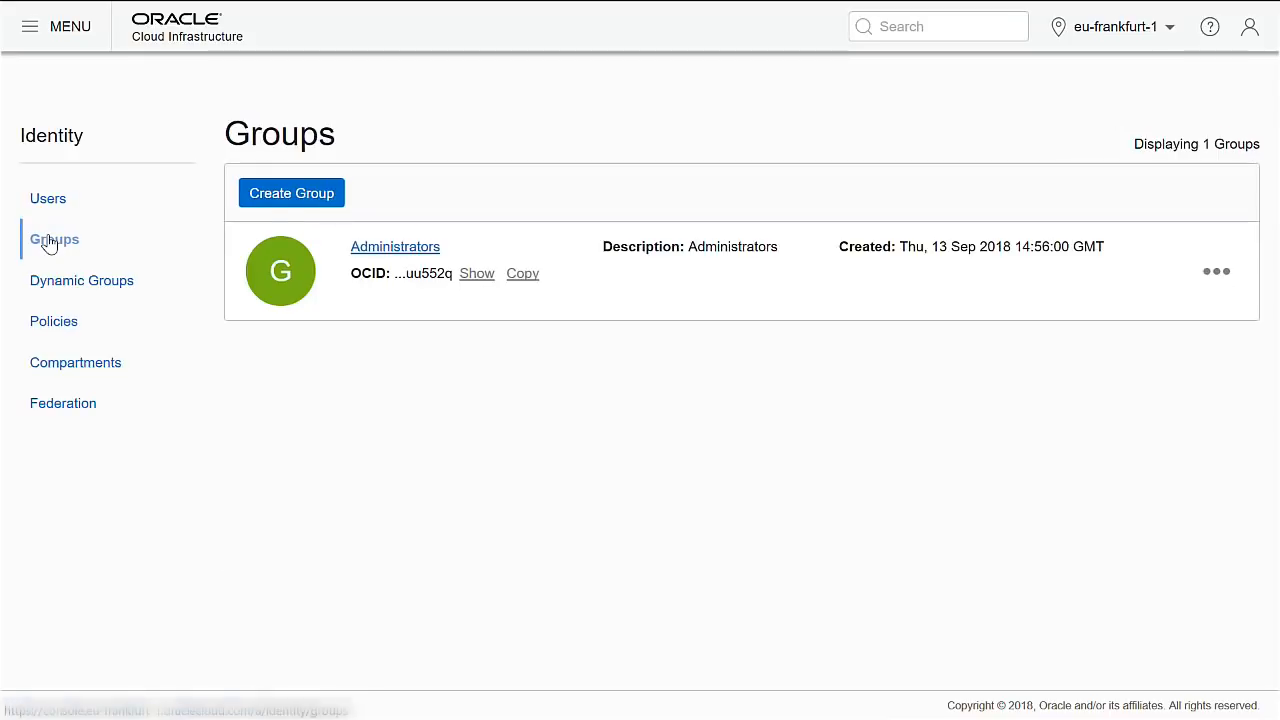
{"action": "left_click", "coordinate": [302, 199]}
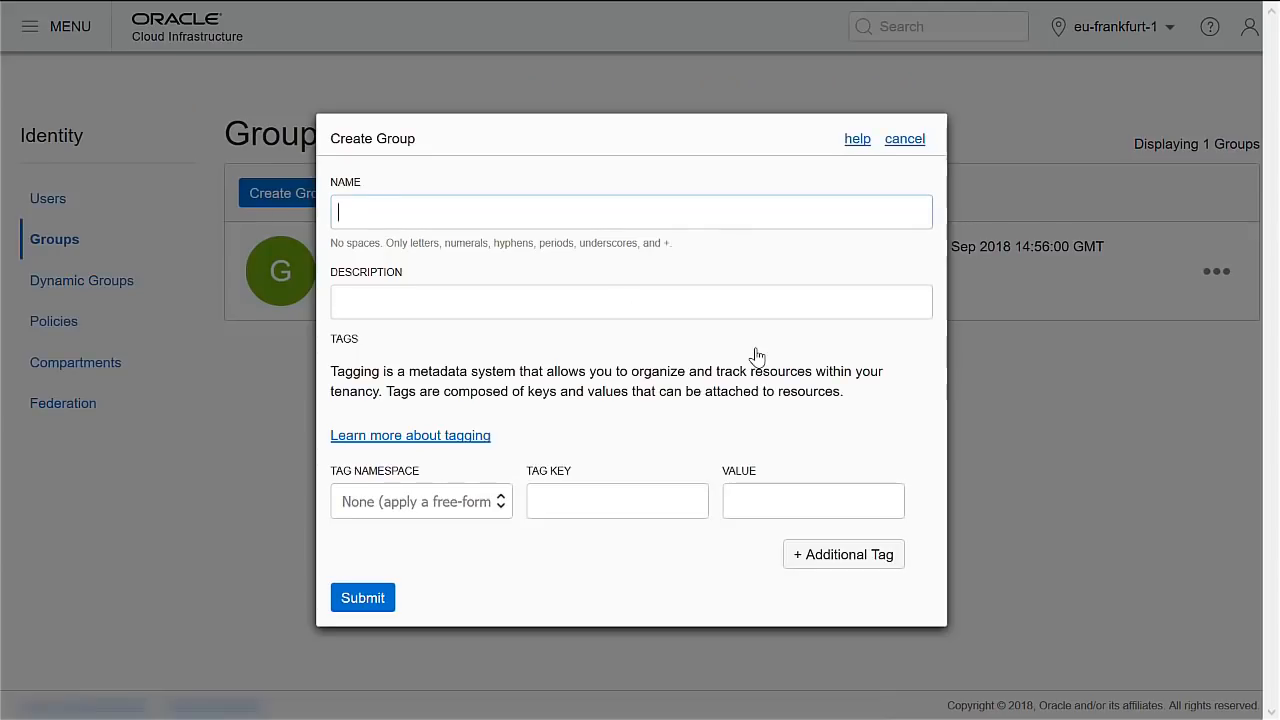
{"action": "type", "text": "CMadmins"}
{"action": "key", "text": "Tab"}
{"action": "type", "text": "CM "}
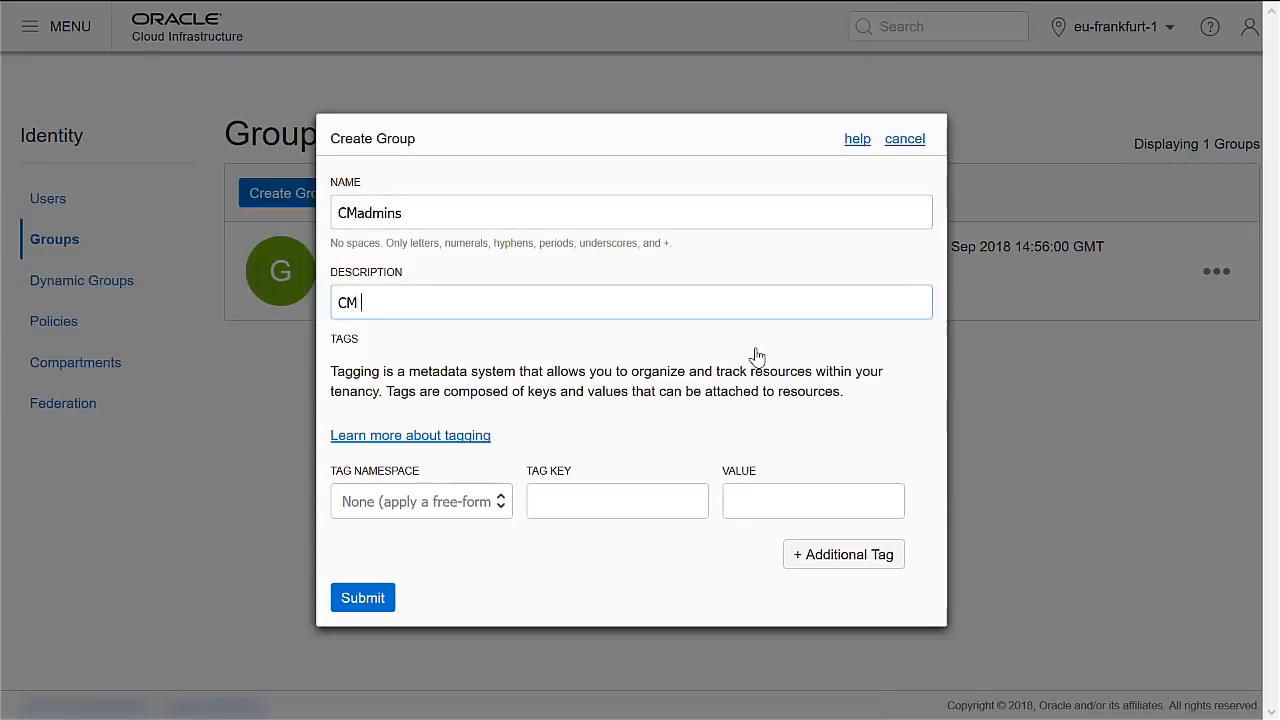
{"action": "type", "text": "admin group"}
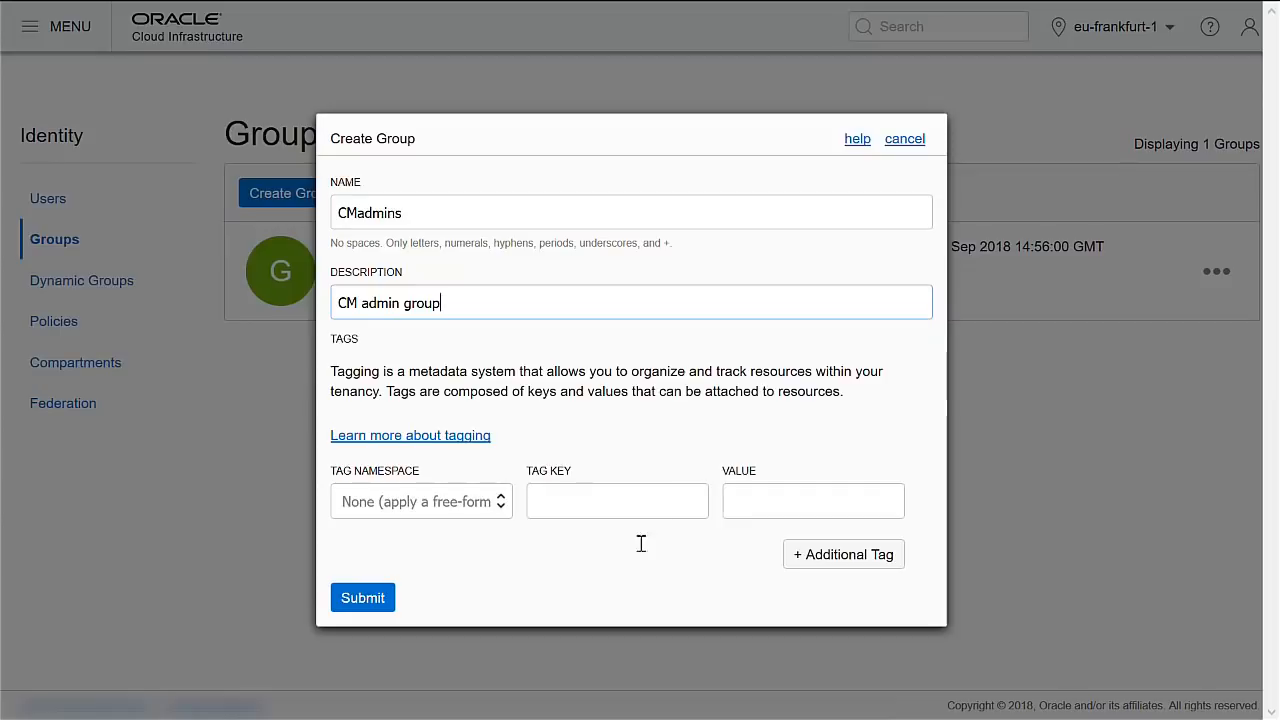
{"action": "left_click", "coordinate": [362, 598]}
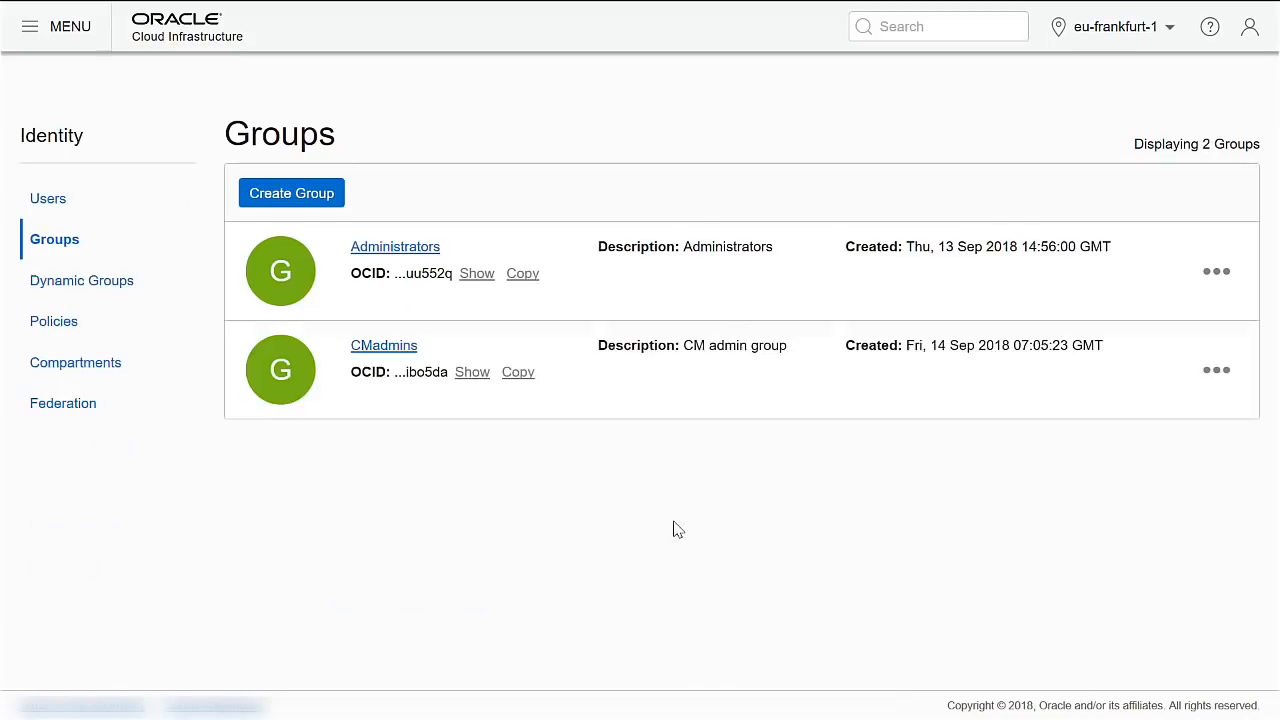
Add psftadmin as a member of CMadmins from its group details, then return to Identity.
{"action": "left_click", "coordinate": [1248, 370]}
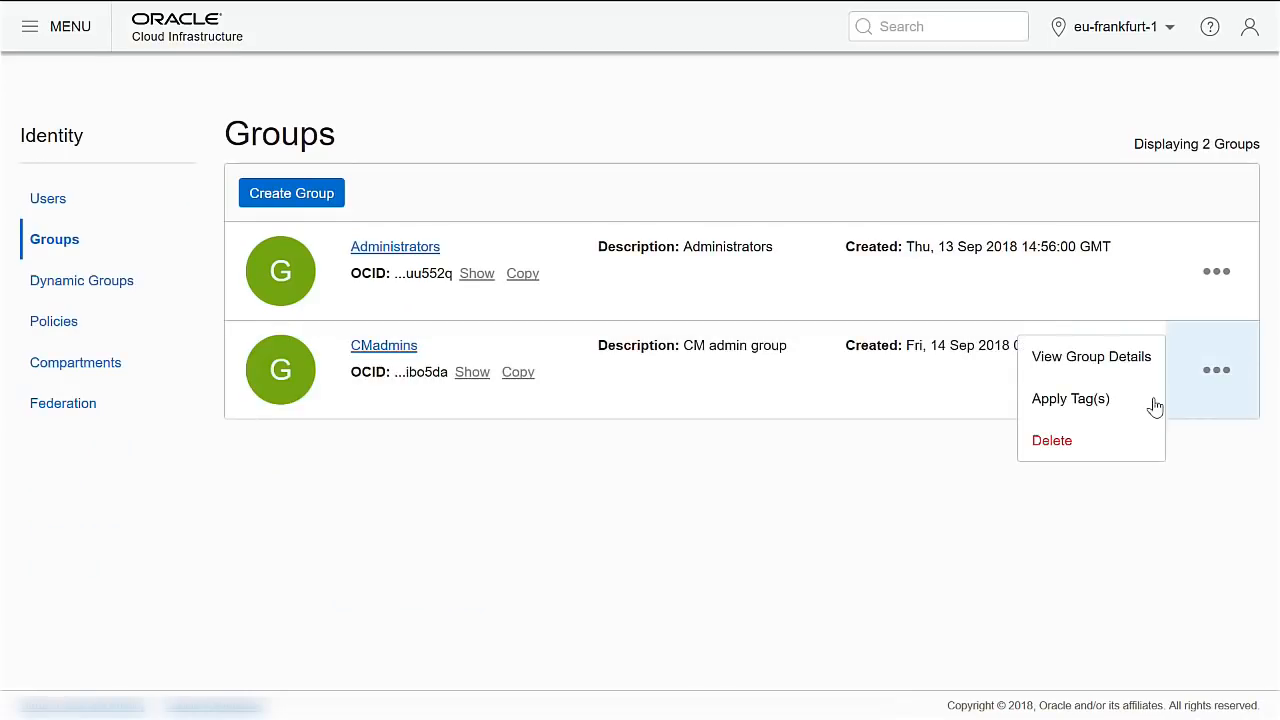
{"action": "left_click", "coordinate": [1110, 360]}
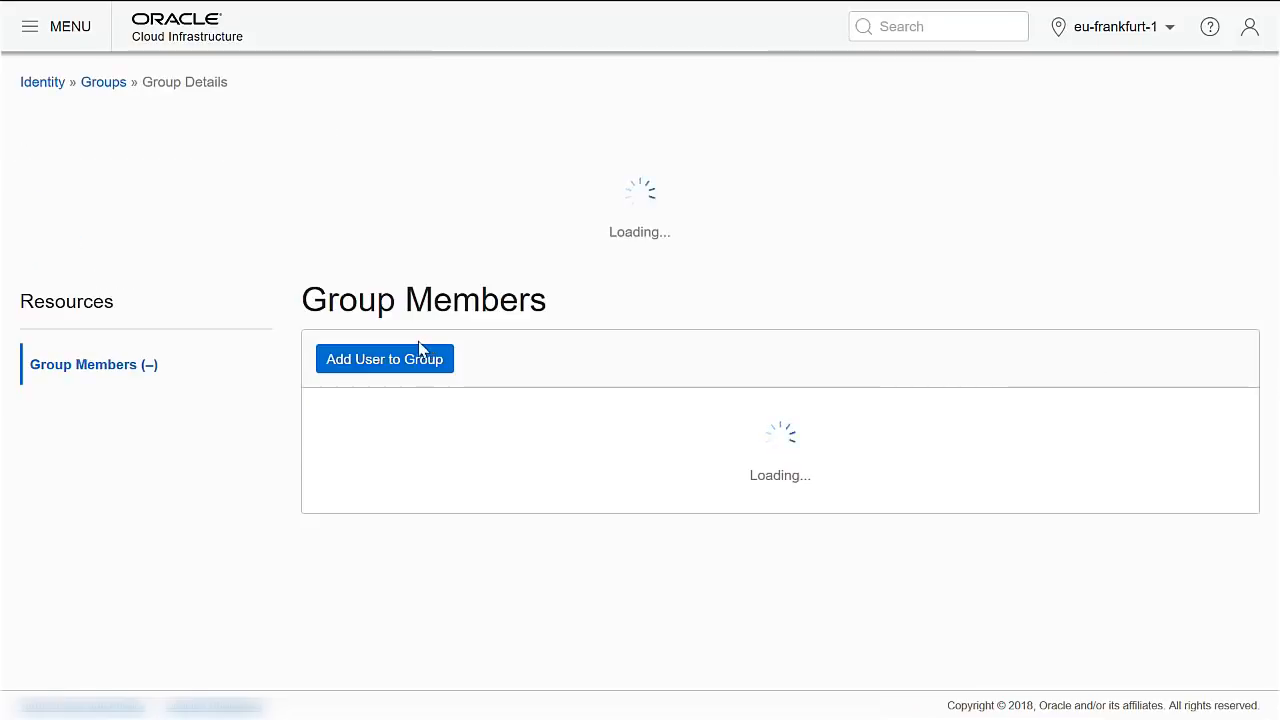
{"action": "left_click", "coordinate": [390, 490]}
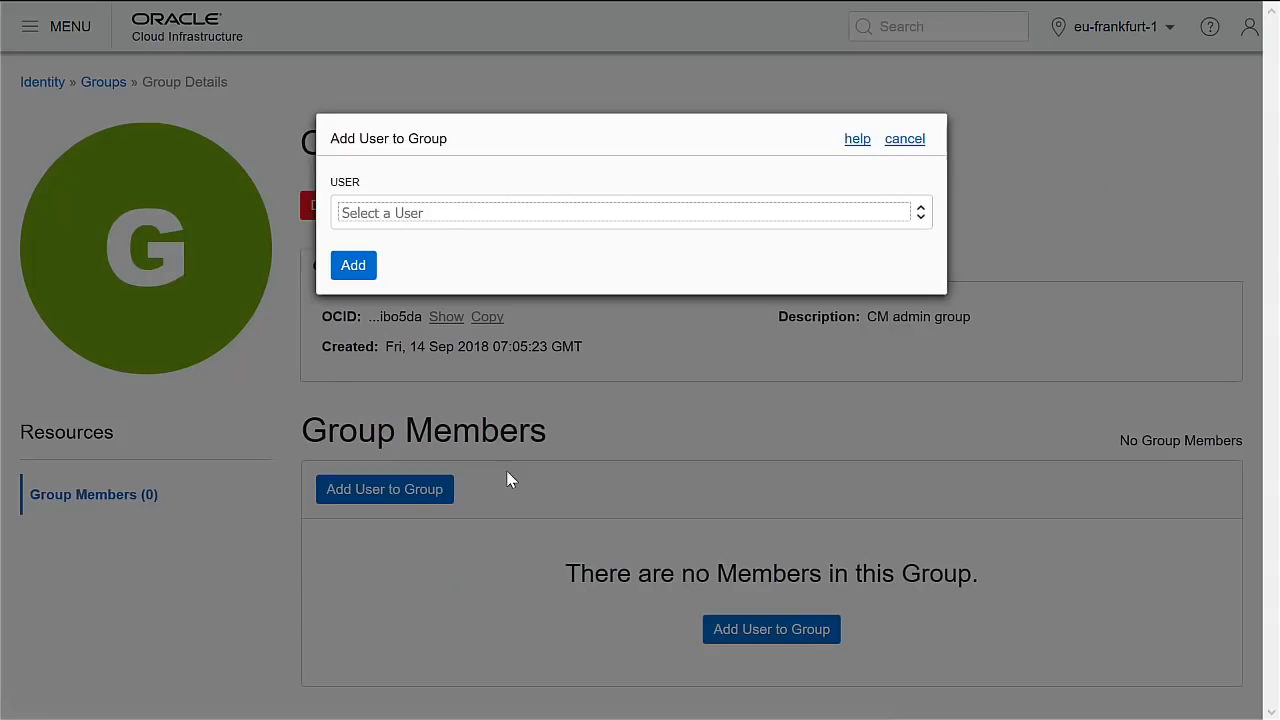
{"action": "left_click", "coordinate": [455, 218]}
{"action": "left_click", "coordinate": [440, 266]}
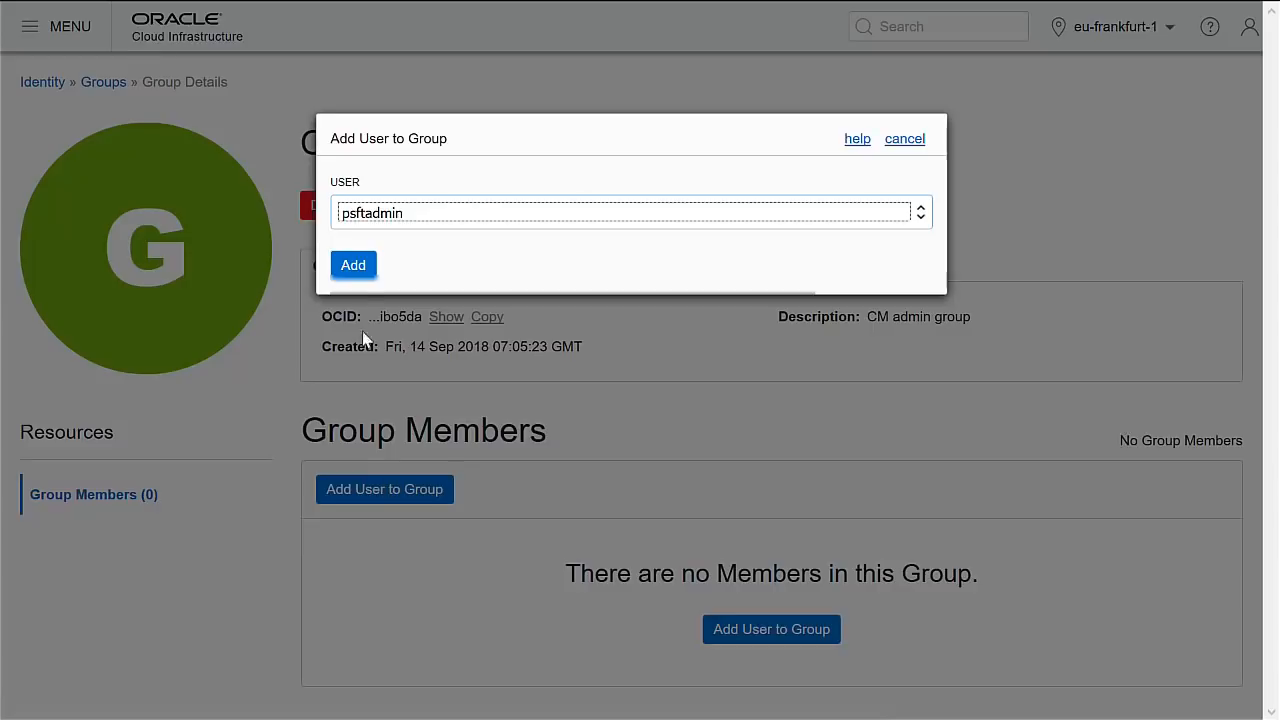
{"action": "left_click", "coordinate": [355, 266]}
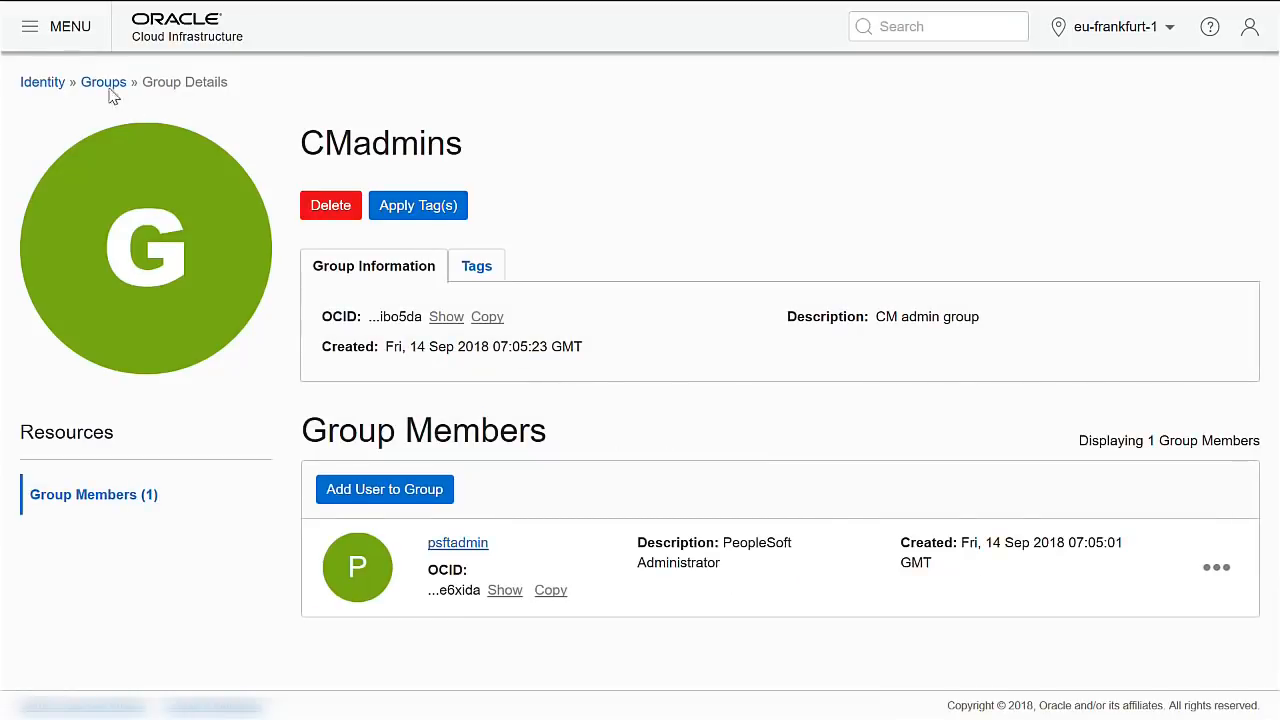
{"action": "left_click", "coordinate": [40, 83]}
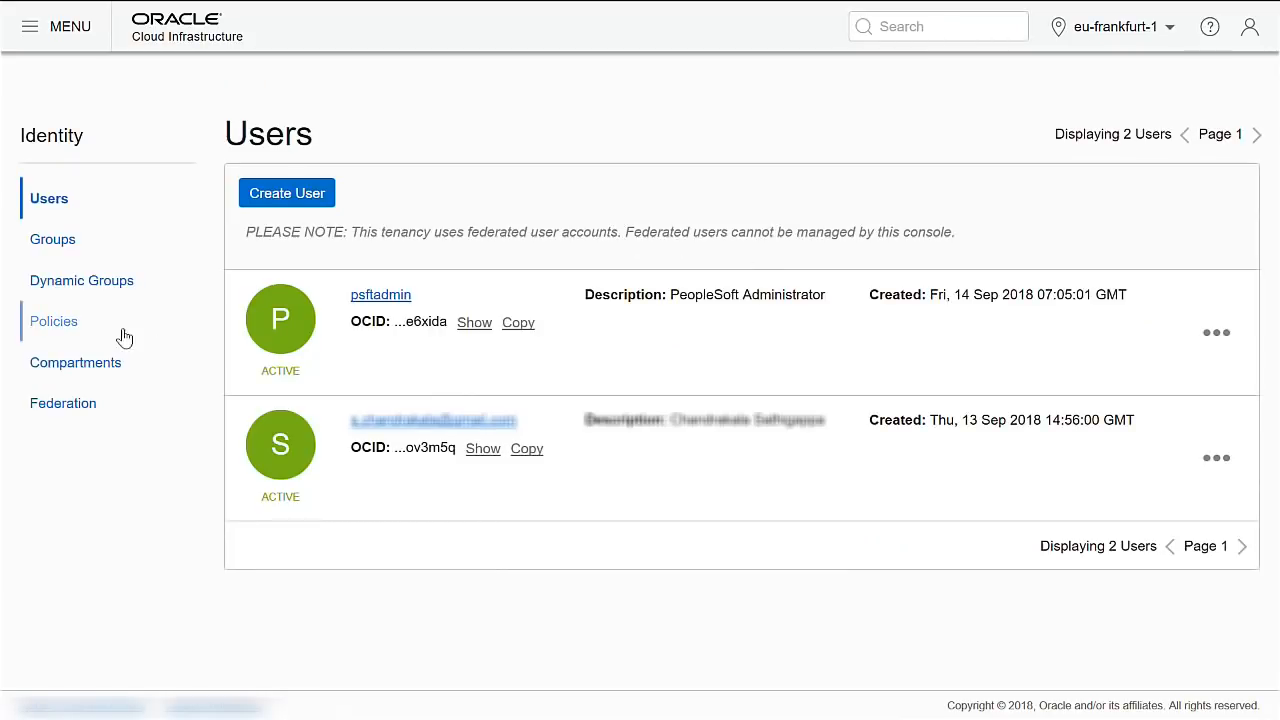
Show the policies in the mypsftcloud (root) compartment.
{"action": "left_click", "coordinate": [62, 325]}
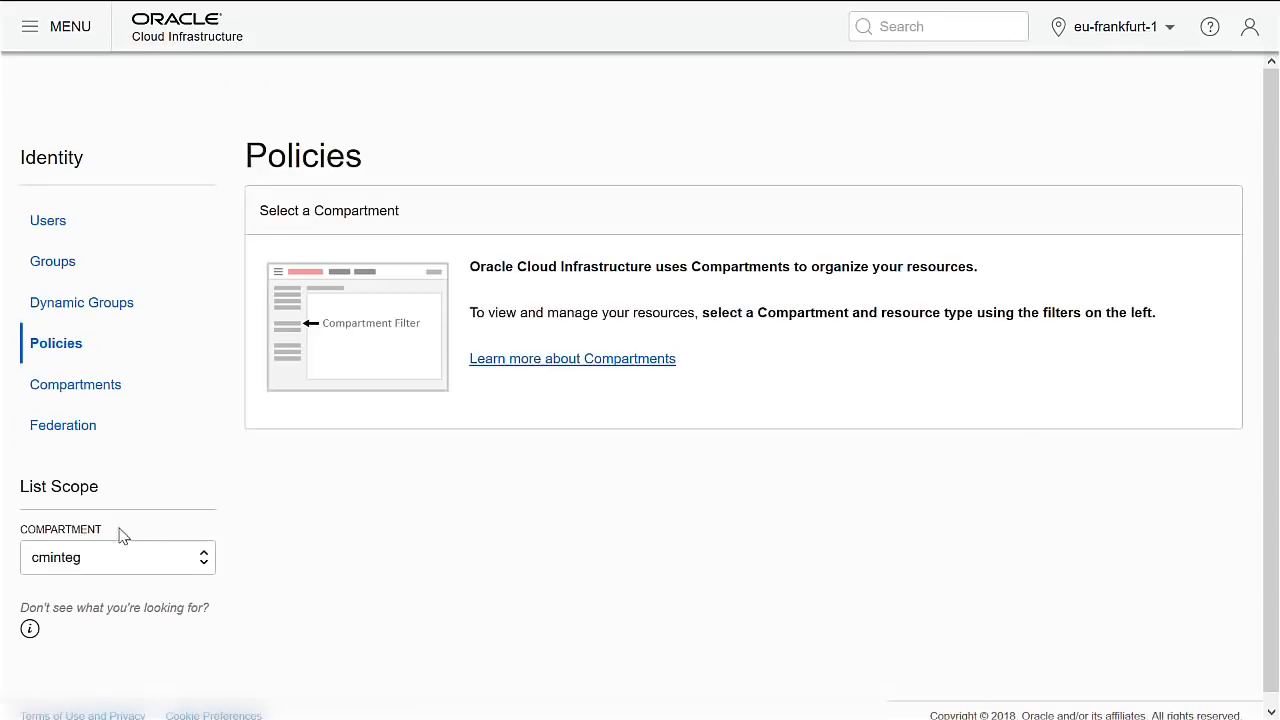
{"action": "left_click", "coordinate": [94, 563]}
{"action": "left_click", "coordinate": [83, 612]}
{"action": "left_click", "coordinate": [94, 566]}
{"action": "left_click", "coordinate": [97, 632]}
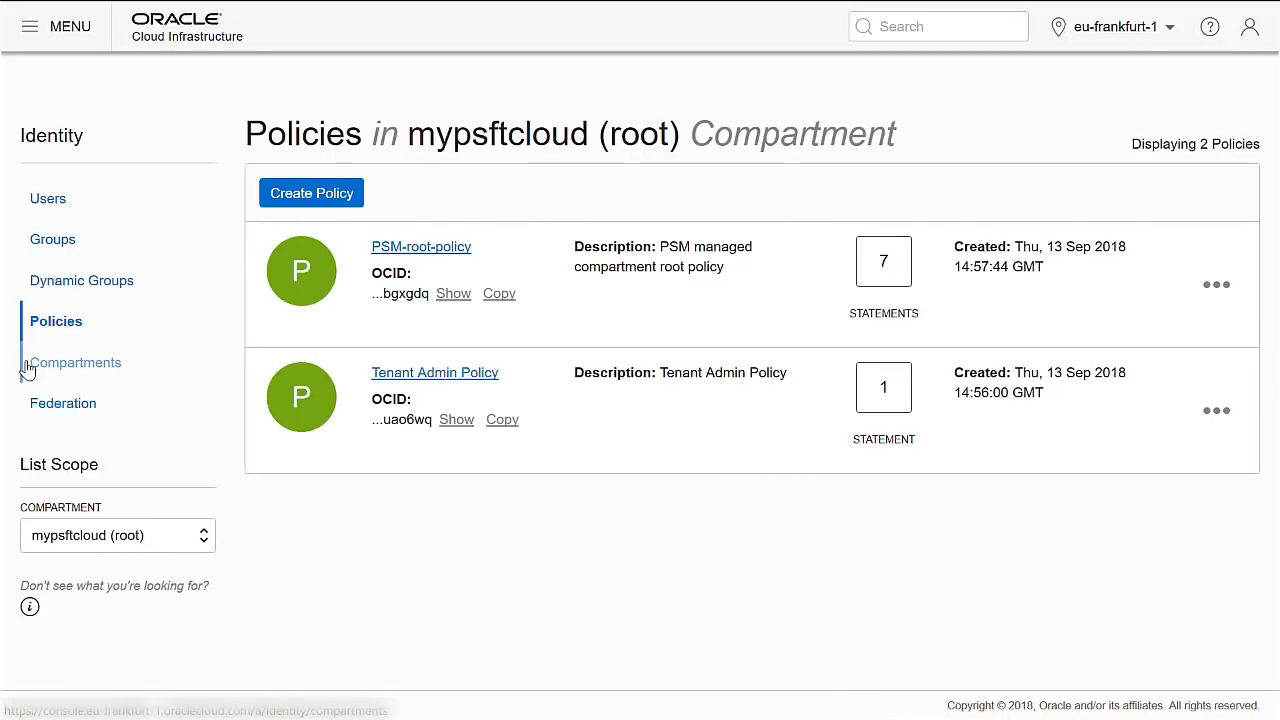
Create policy fullaccesstocminteg, 'Provide full access to cminteg compartment', allowing CMadmins to manage cminteg.
{"action": "left_click", "coordinate": [309, 203]}
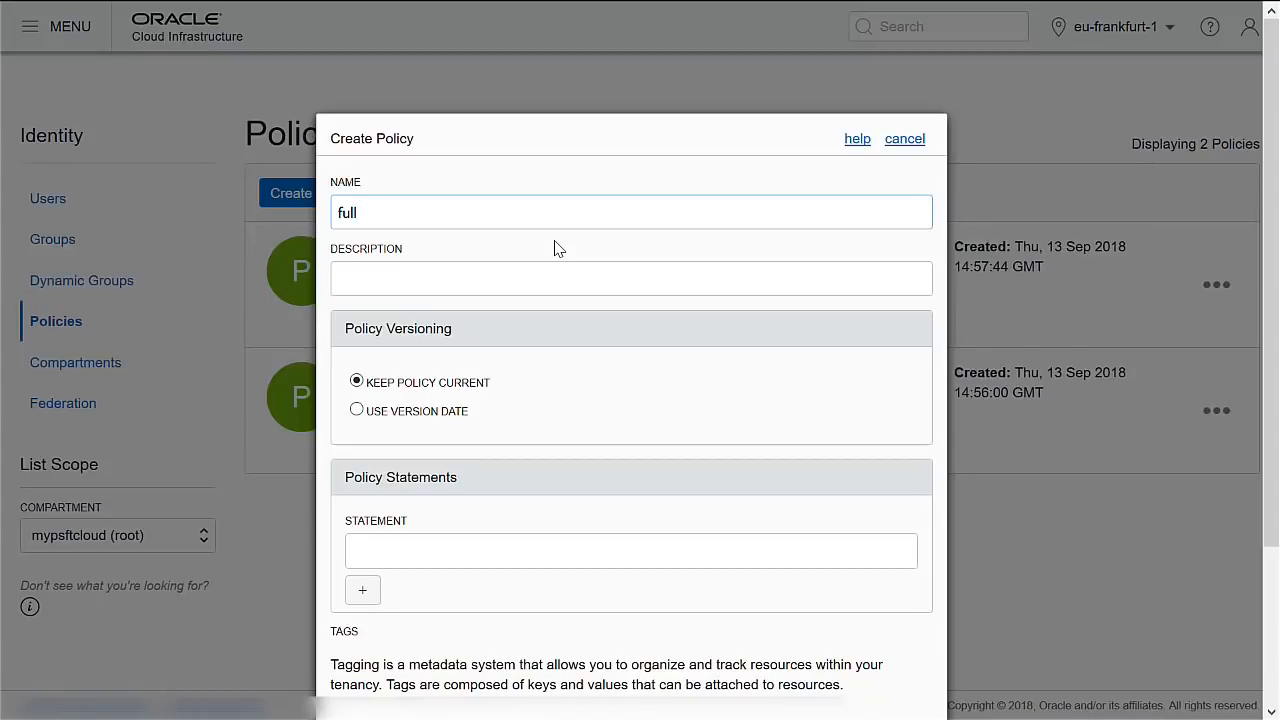
{"action": "type", "text": "ccesstocminteg"}
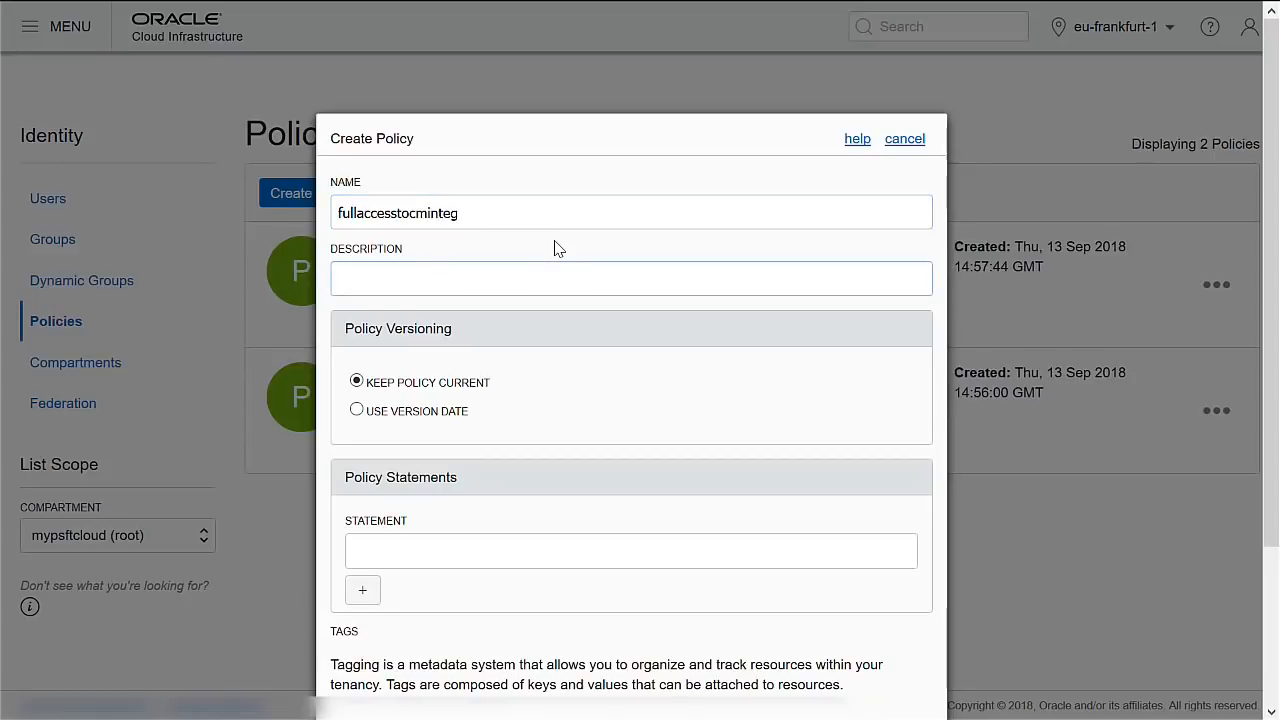
{"action": "type", "text": "Provide full access to"}
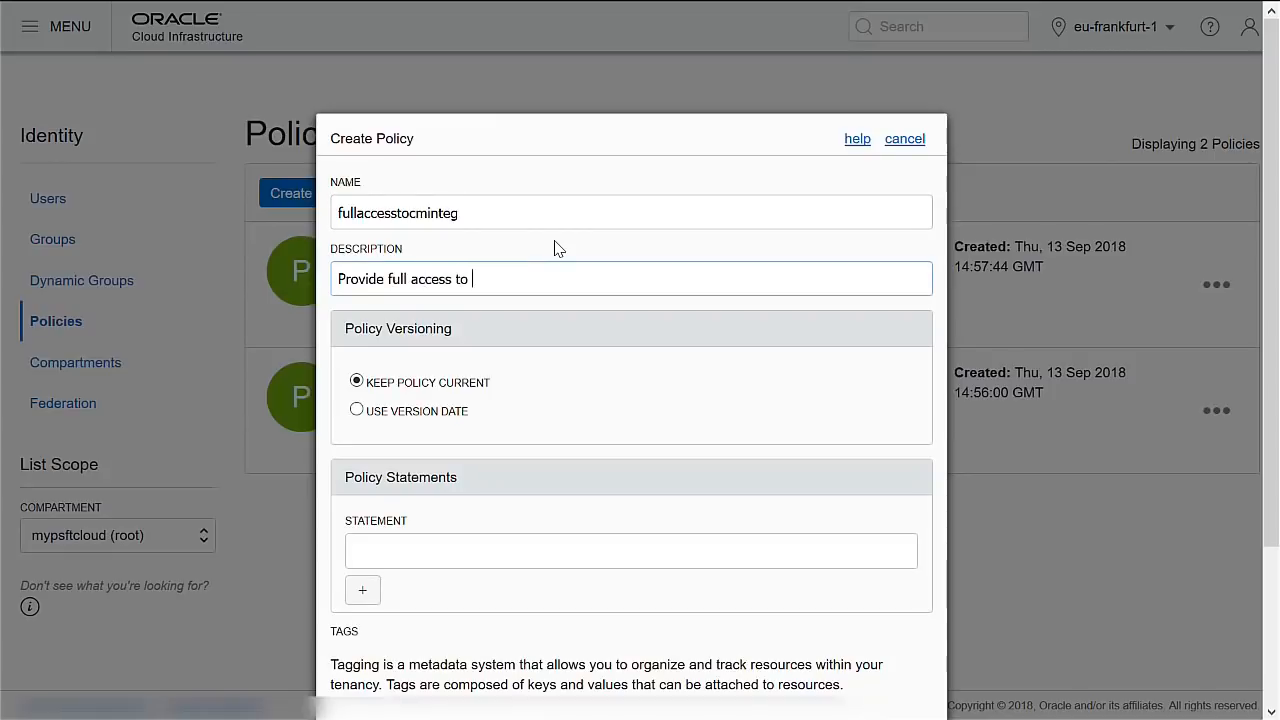
{"action": "type", "text": " cminteg compartment"}
{"action": "key", "text": "Tab"}
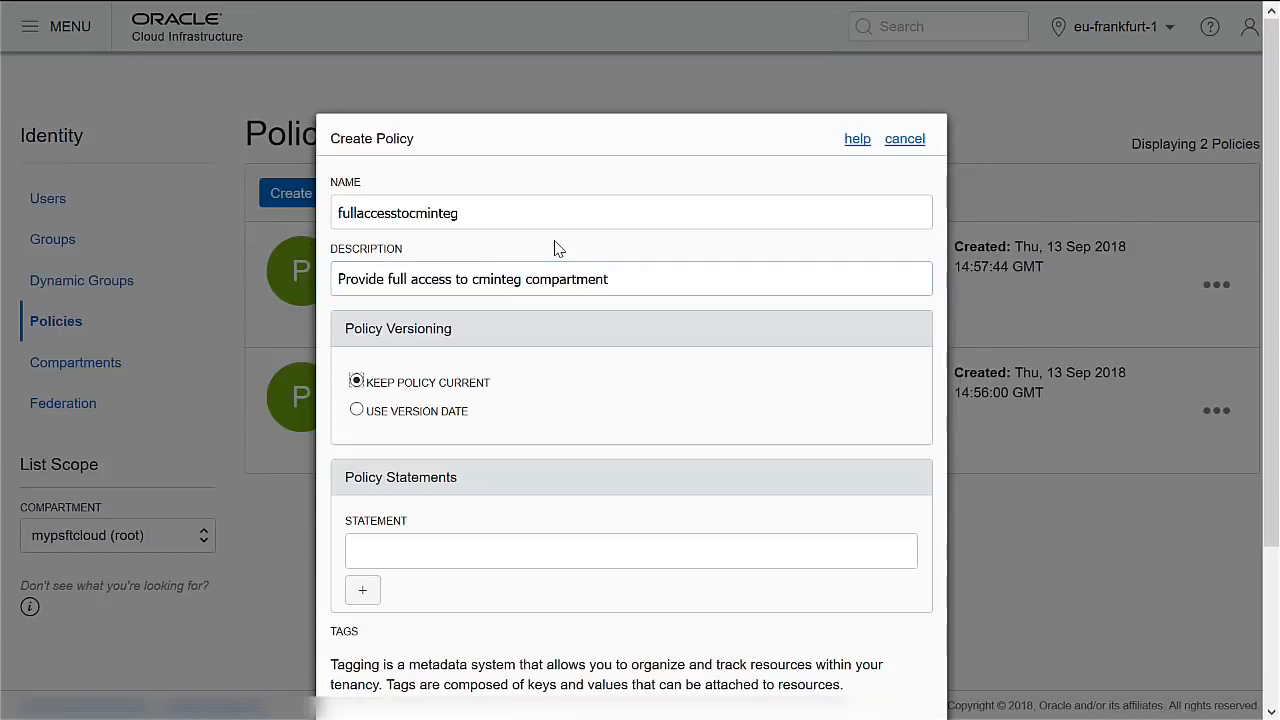
{"action": "left_click", "coordinate": [416, 548]}
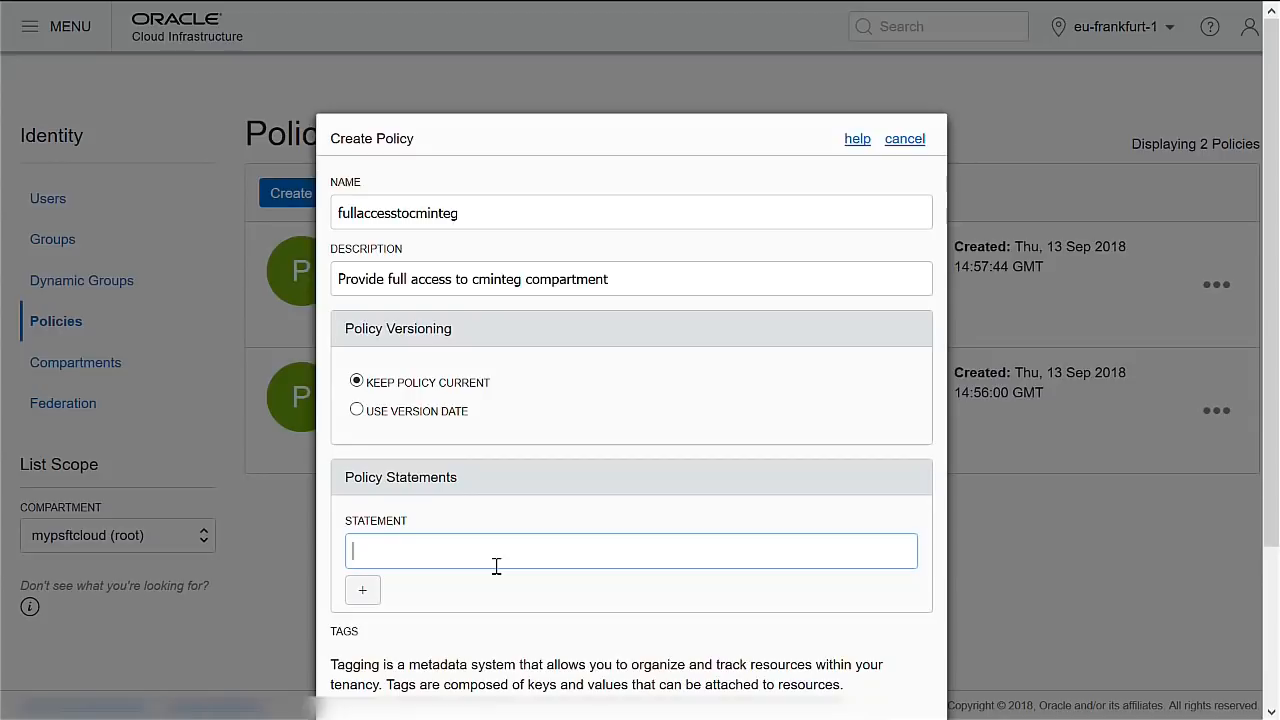
{"action": "type", "text": "allow group CMadmins to manage all-resources in compartment cminteg"}
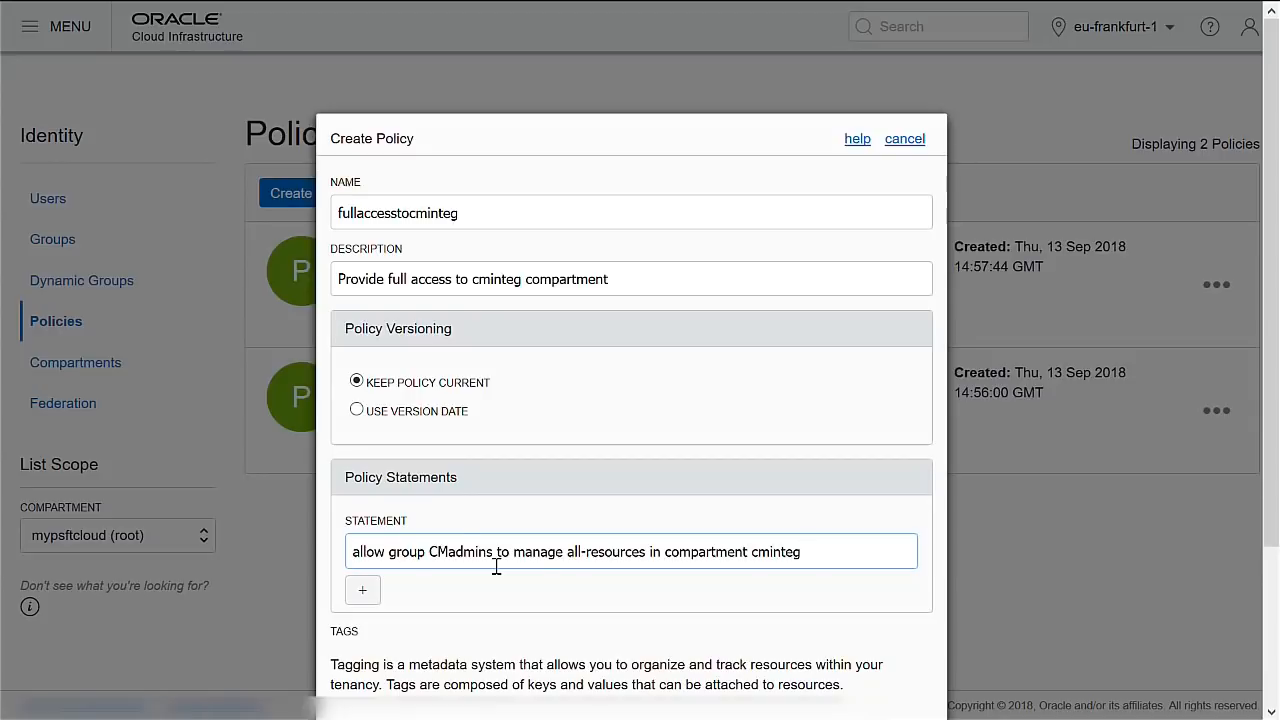
{"action": "scroll", "coordinate": [481, 528], "scroll_direction": "down", "scroll_amount": 2}
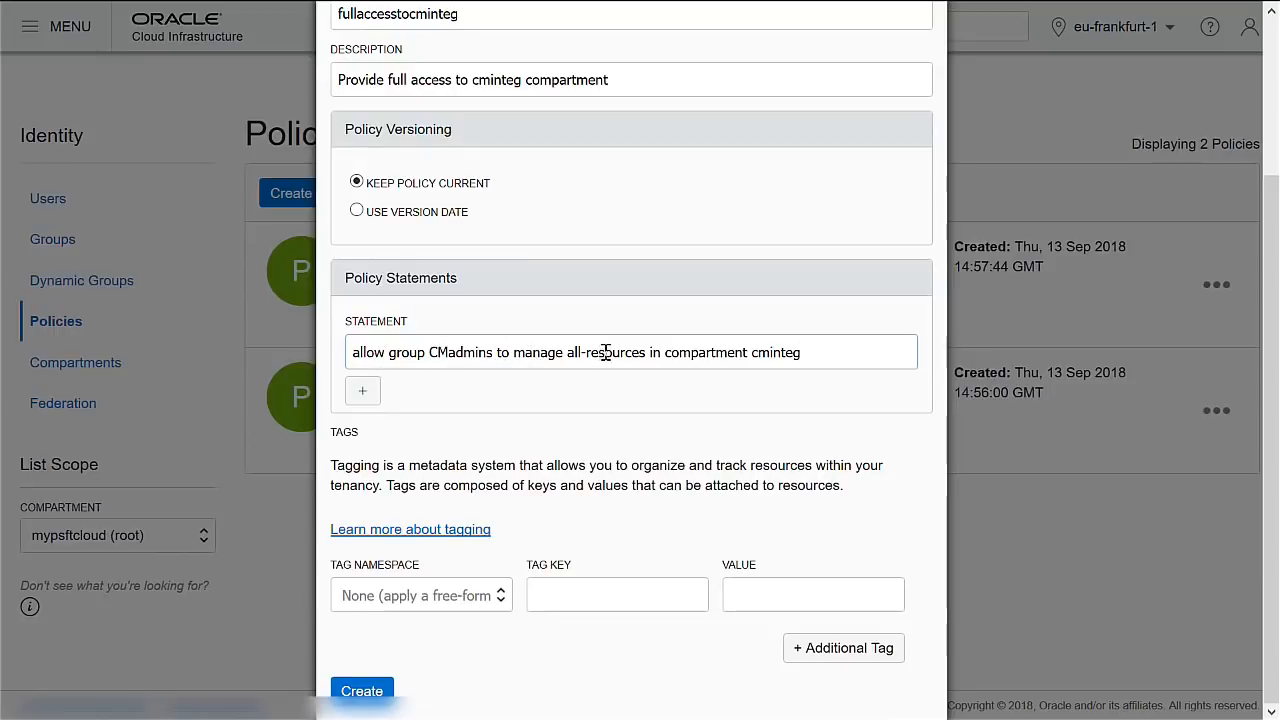
{"action": "left_click", "coordinate": [366, 690]}
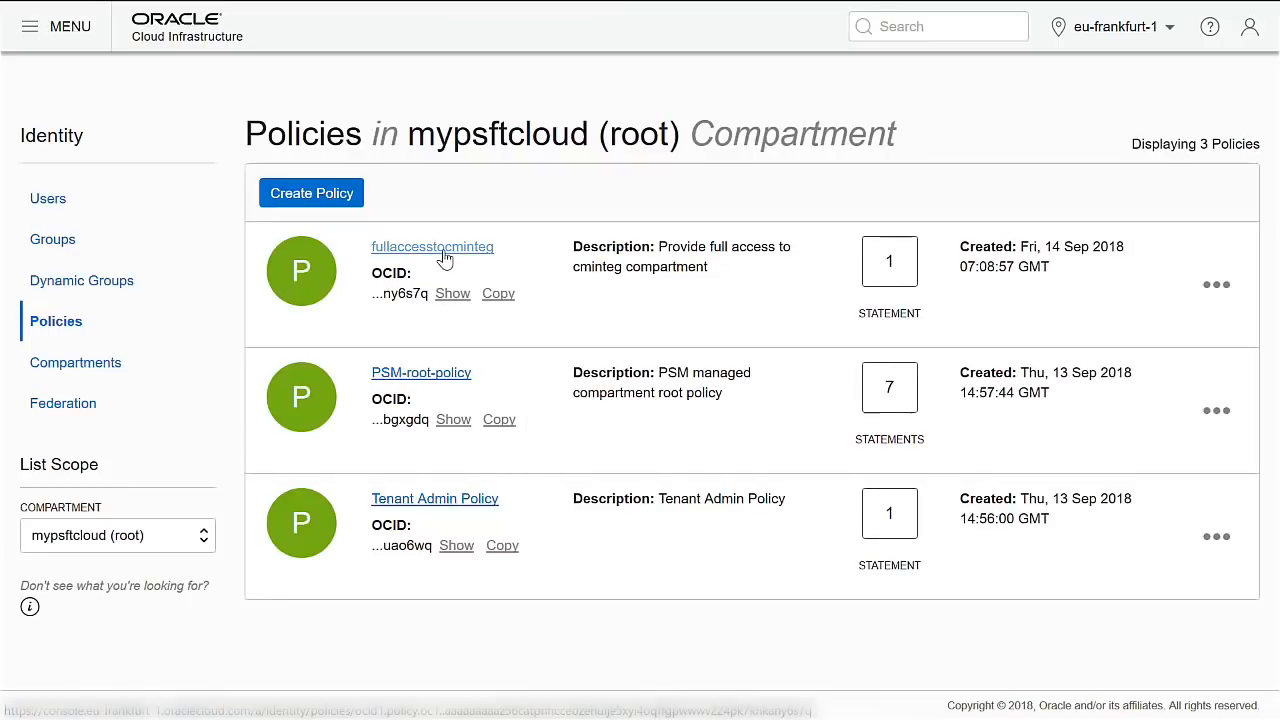
Go through Groups and Policies, then open Networking > Virtual Cloud Networks.
{"action": "left_click", "coordinate": [55, 248]}
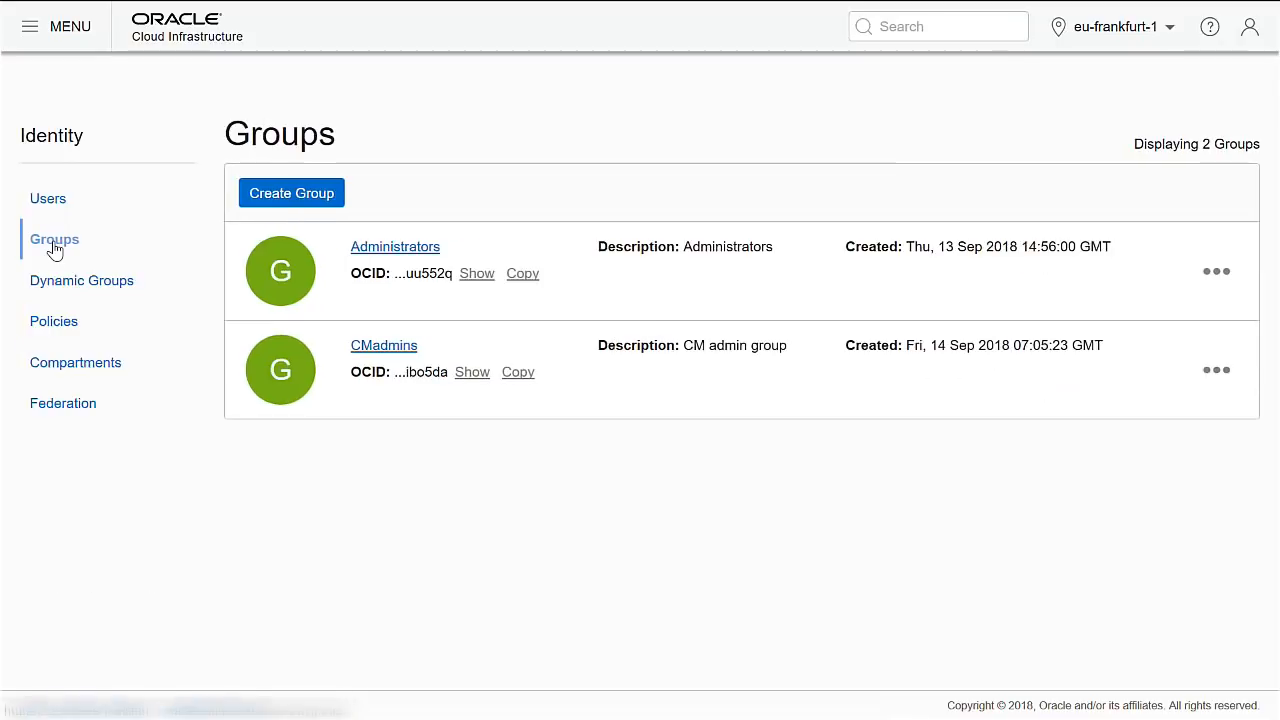
{"action": "left_click", "coordinate": [54, 323]}
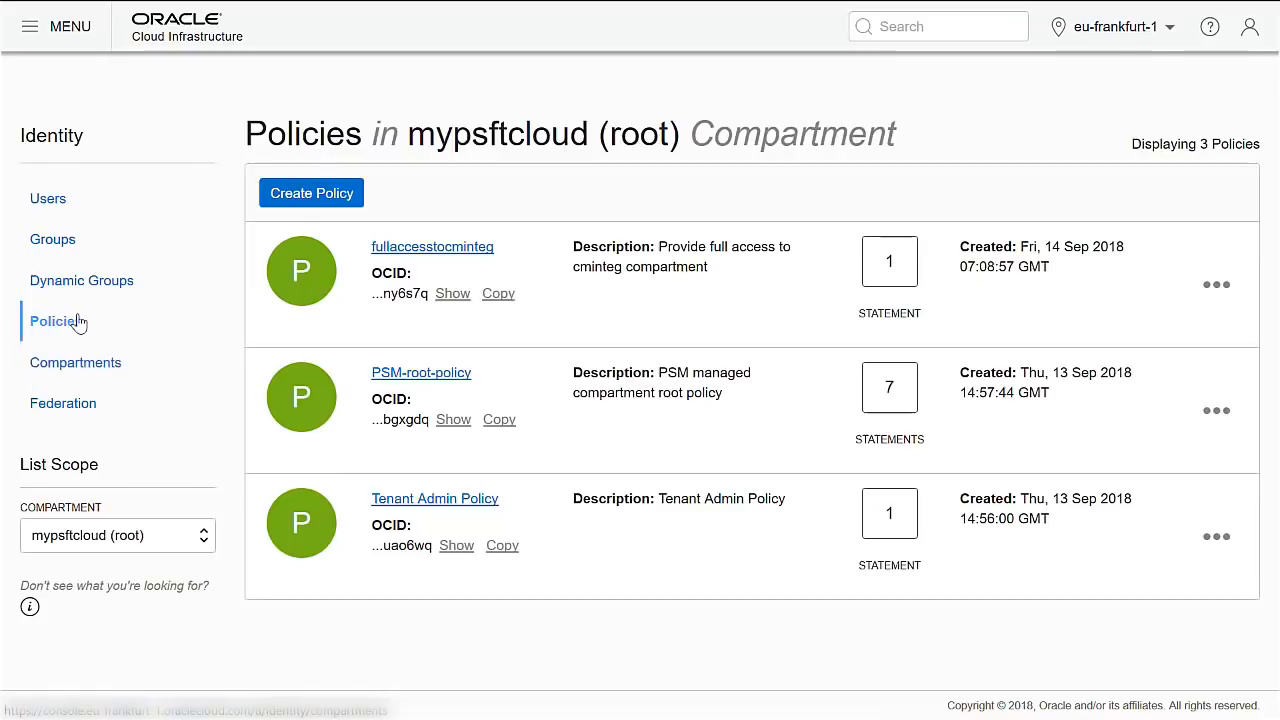
{"action": "left_click", "coordinate": [62, 27]}
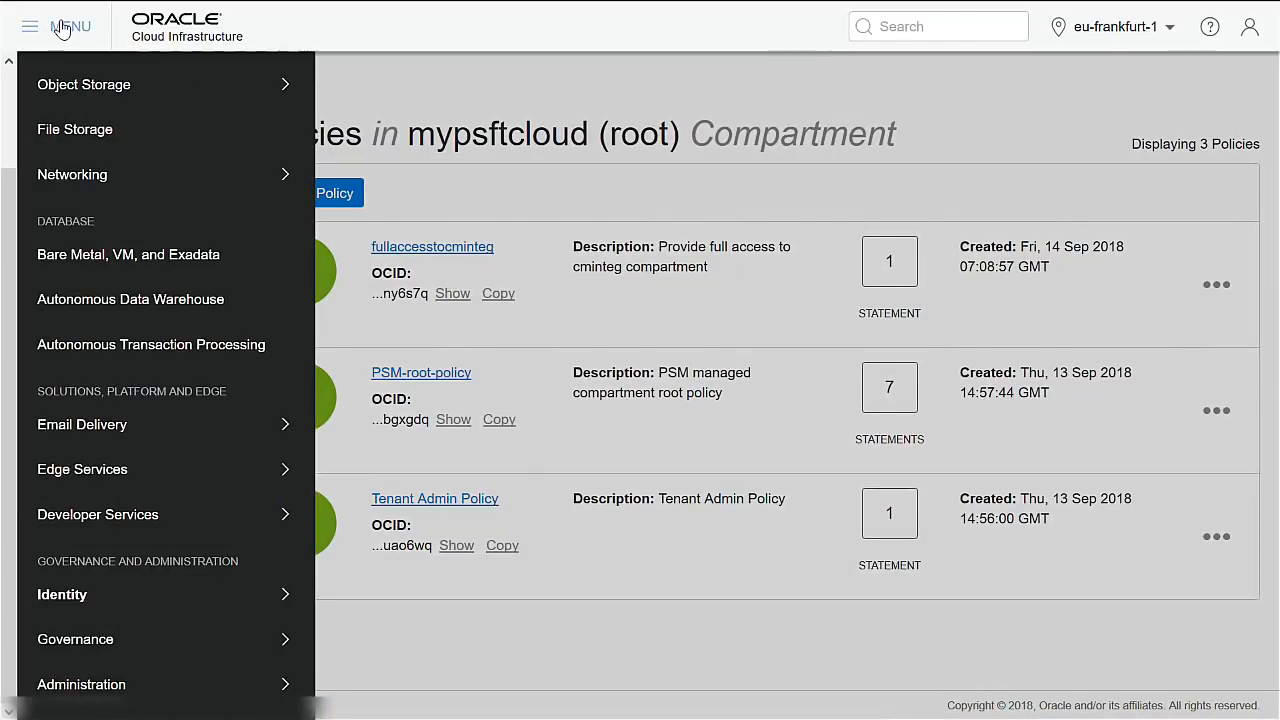
{"action": "mouse_move", "coordinate": [96, 178]}
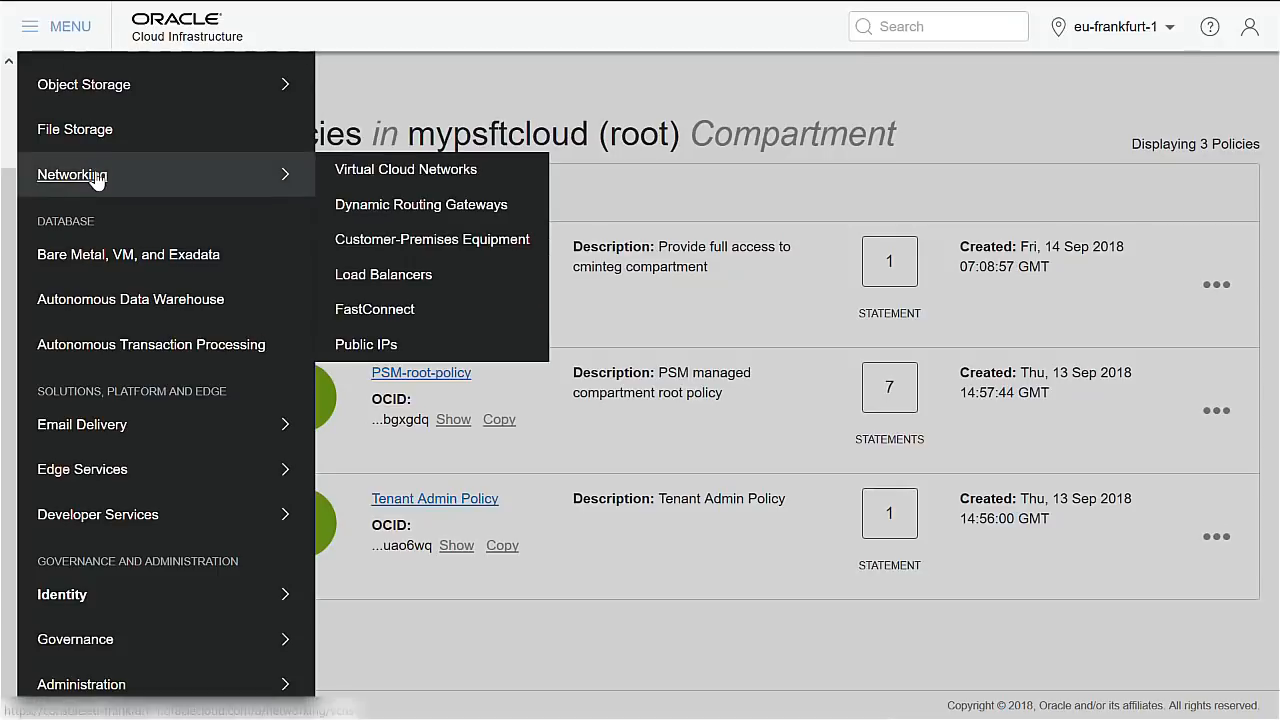
{"action": "left_click", "coordinate": [383, 178]}
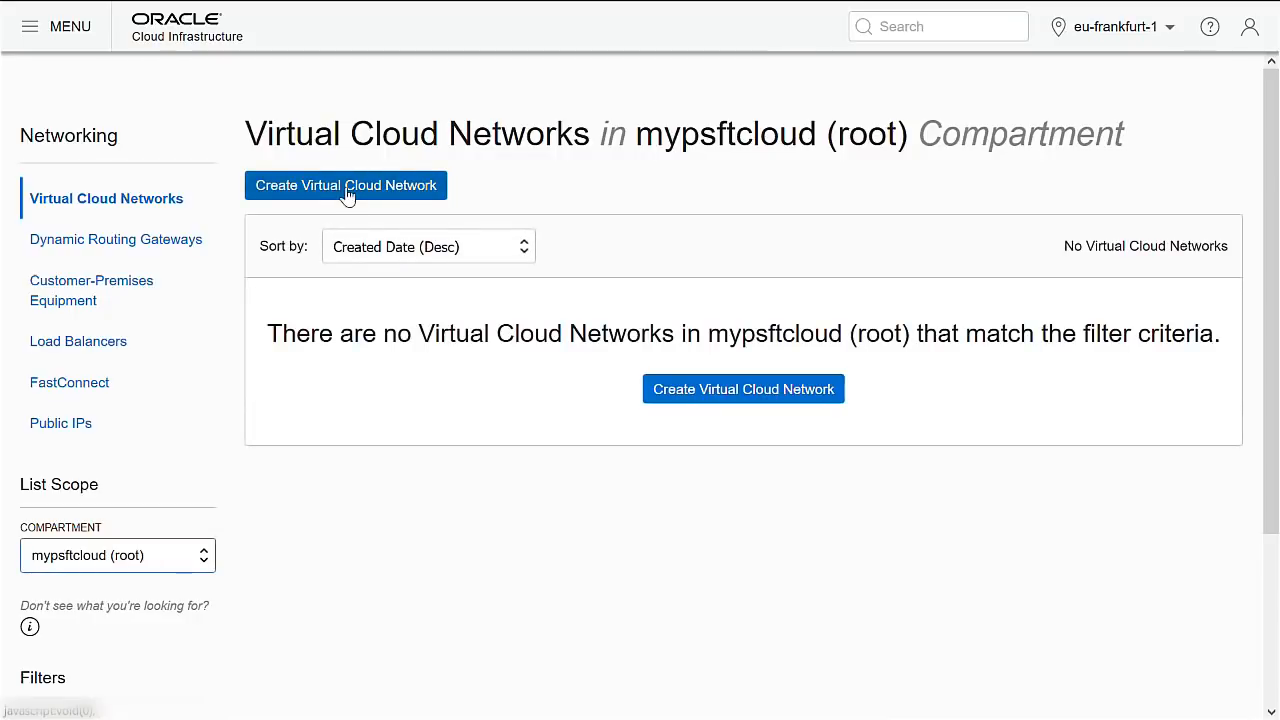
Start a virtual cloud network named MyWorldNet in cminteg, including related resources.
{"action": "left_click", "coordinate": [348, 194]}
{"action": "left_click", "coordinate": [462, 218]}
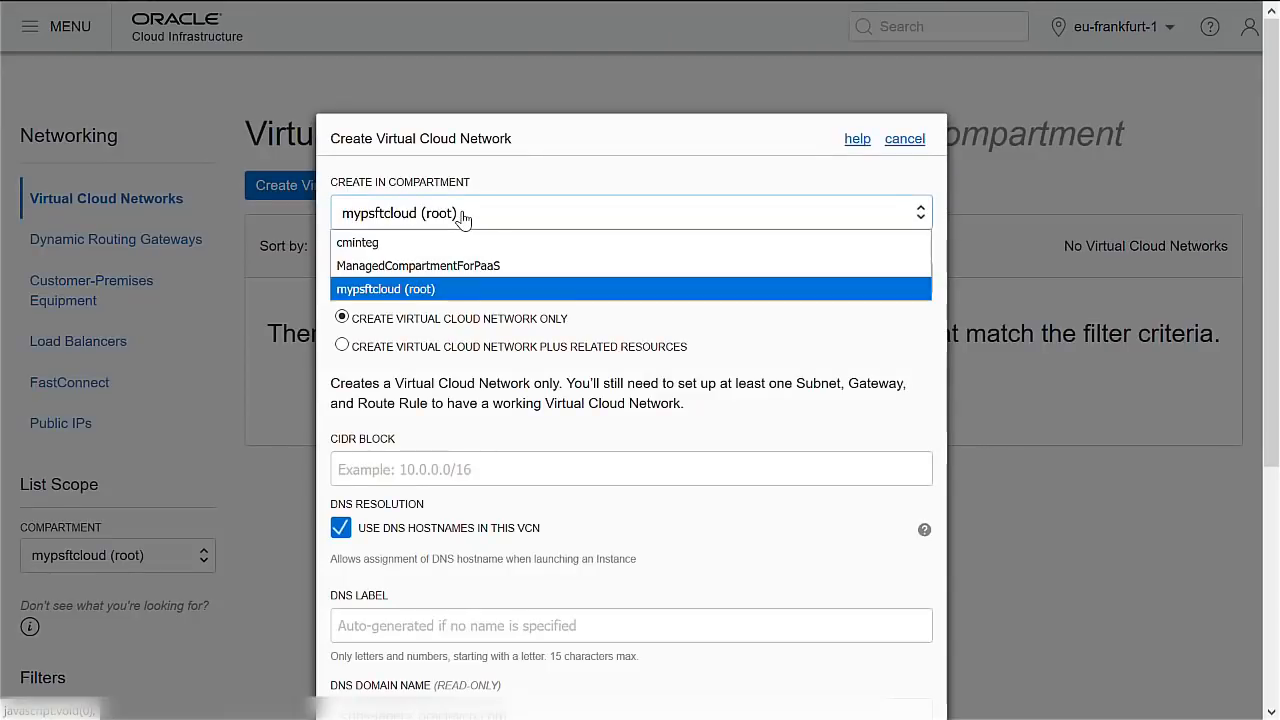
{"action": "left_click", "coordinate": [447, 248]}
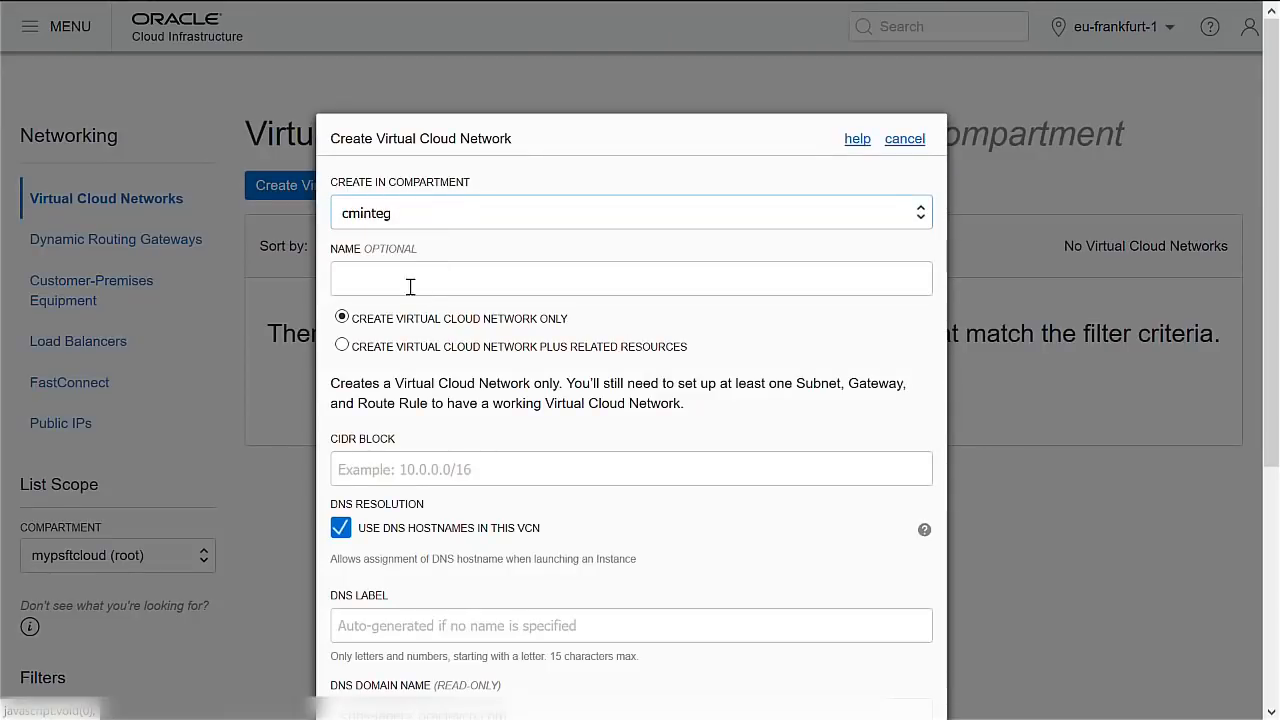
{"action": "left_click", "coordinate": [414, 278]}
{"action": "type", "text": "MyWorldNet"}
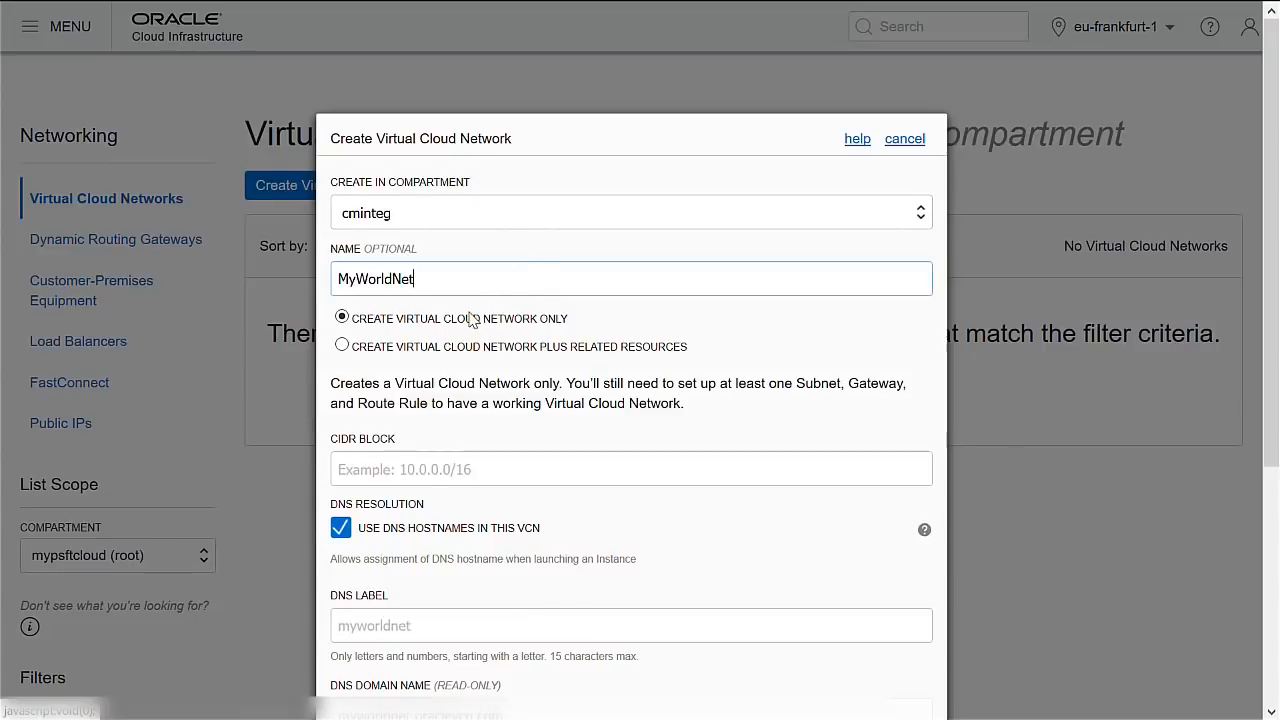
{"action": "left_click", "coordinate": [343, 346]}
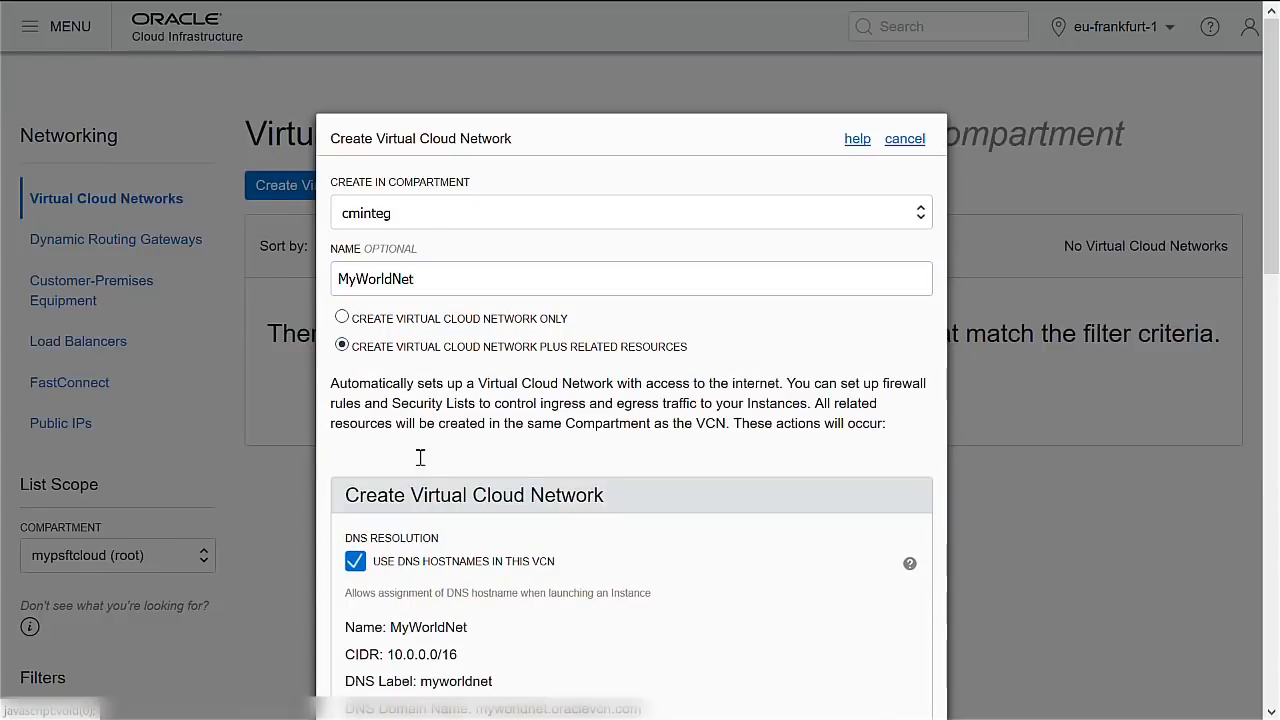
Review the settings, create MyWorldNet with its gateway and subnets, and close the results.
{"action": "scroll", "coordinate": [528, 482], "scroll_direction": "down", "scroll_amount": 1}
{"action": "scroll", "coordinate": [527, 477], "scroll_direction": "down", "scroll_amount": 3}
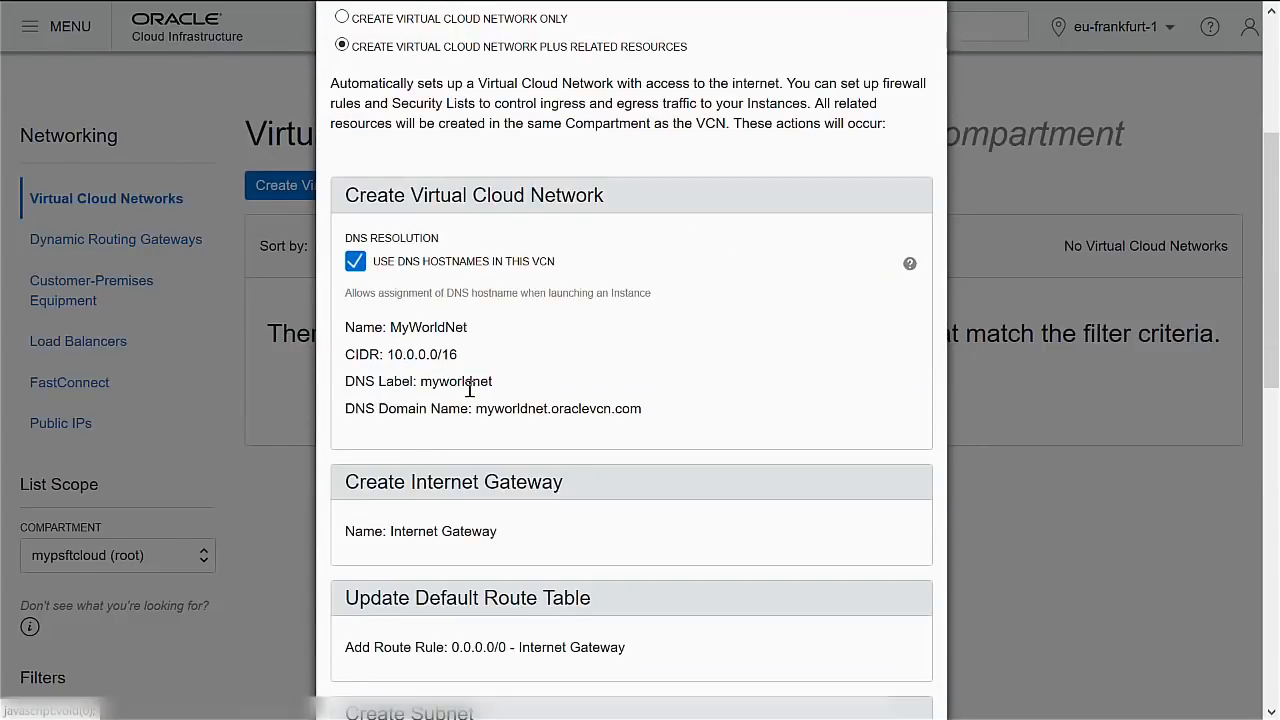
{"action": "scroll", "coordinate": [469, 389], "scroll_direction": "down", "scroll_amount": 3}
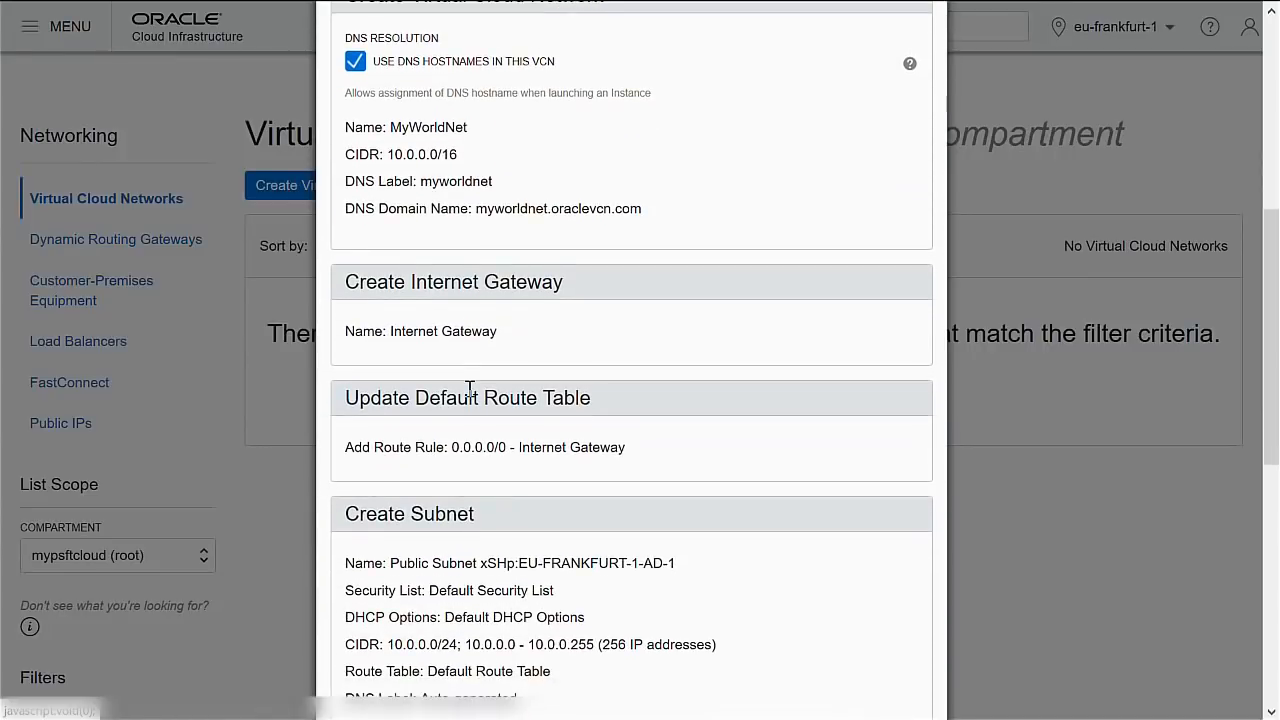
{"action": "scroll", "coordinate": [469, 389], "scroll_direction": "down", "scroll_amount": 1}
{"action": "scroll", "coordinate": [470, 395], "scroll_direction": "down", "scroll_amount": 2}
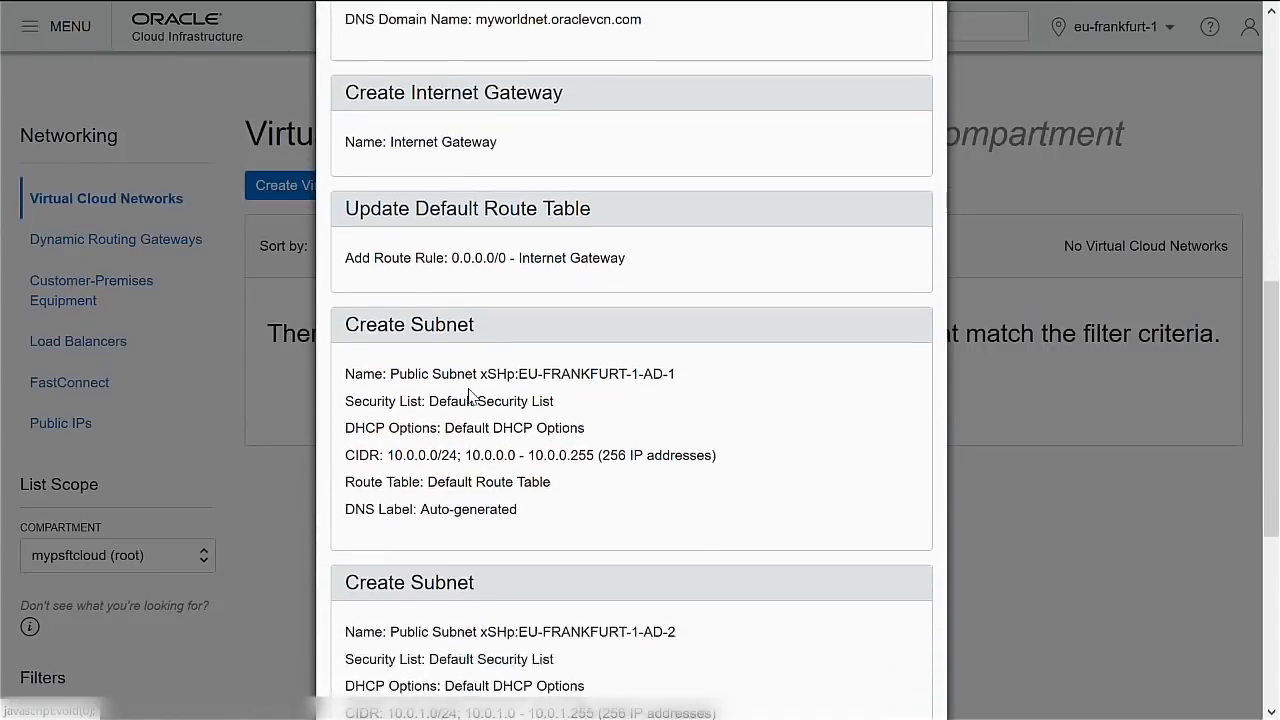
{"action": "scroll", "coordinate": [469, 395], "scroll_direction": "down", "scroll_amount": 3}
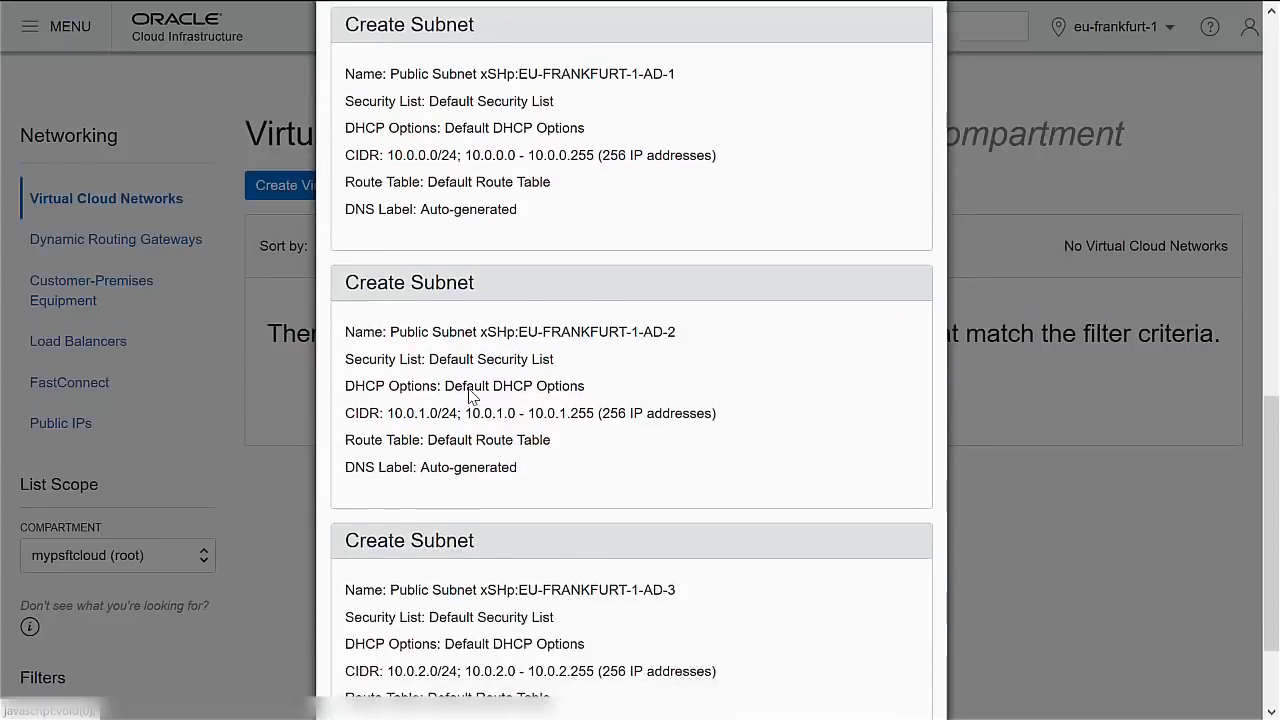
{"action": "scroll", "coordinate": [472, 396], "scroll_direction": "down", "scroll_amount": 1}
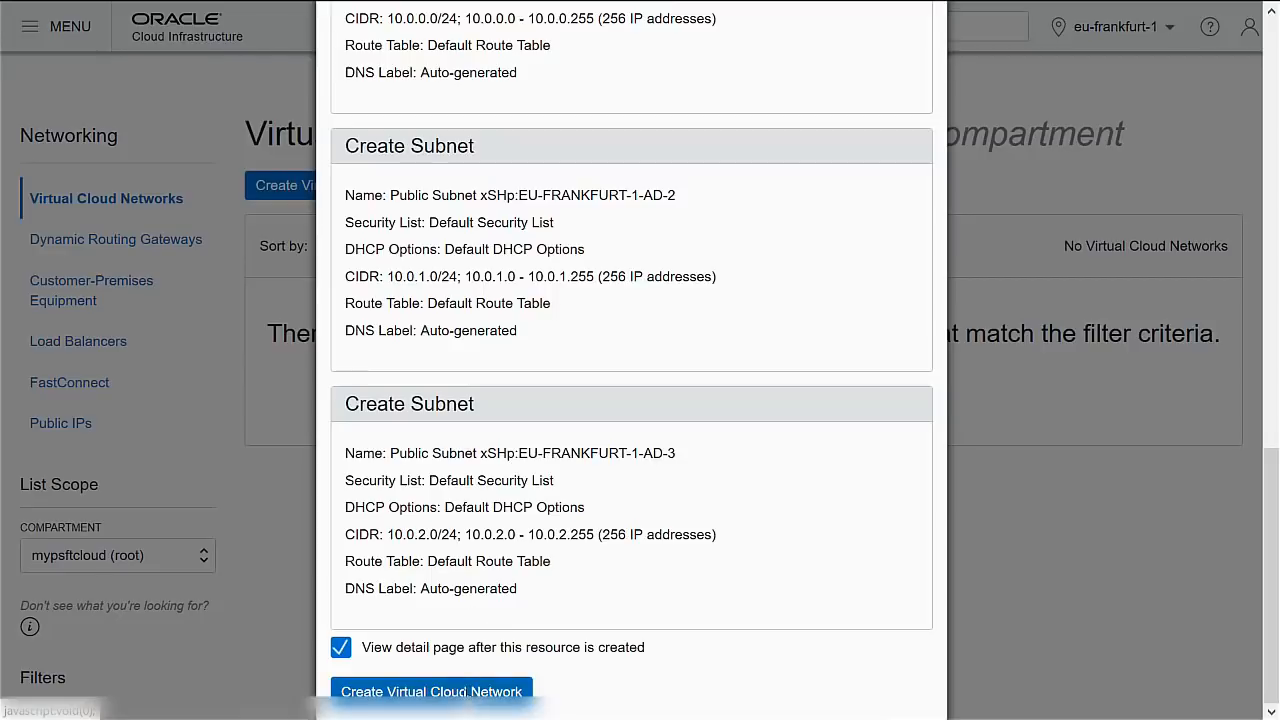
{"action": "left_click", "coordinate": [492, 688]}
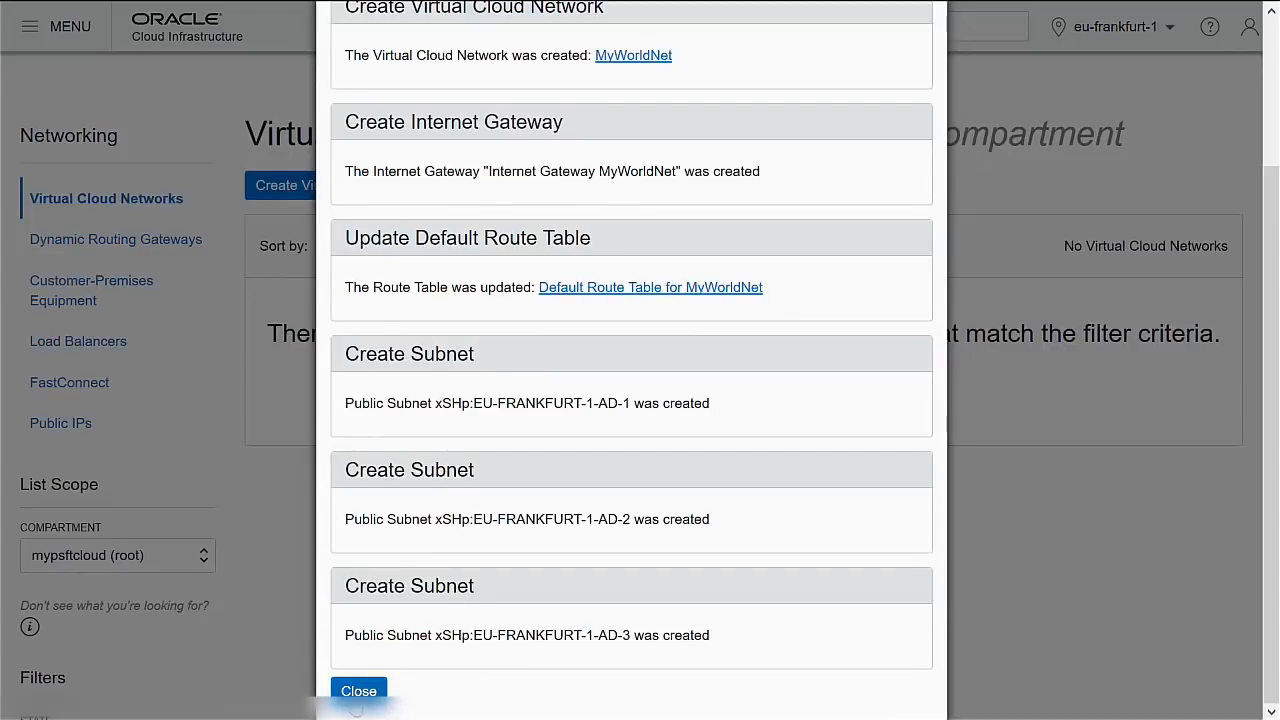
{"action": "left_click", "coordinate": [358, 692]}
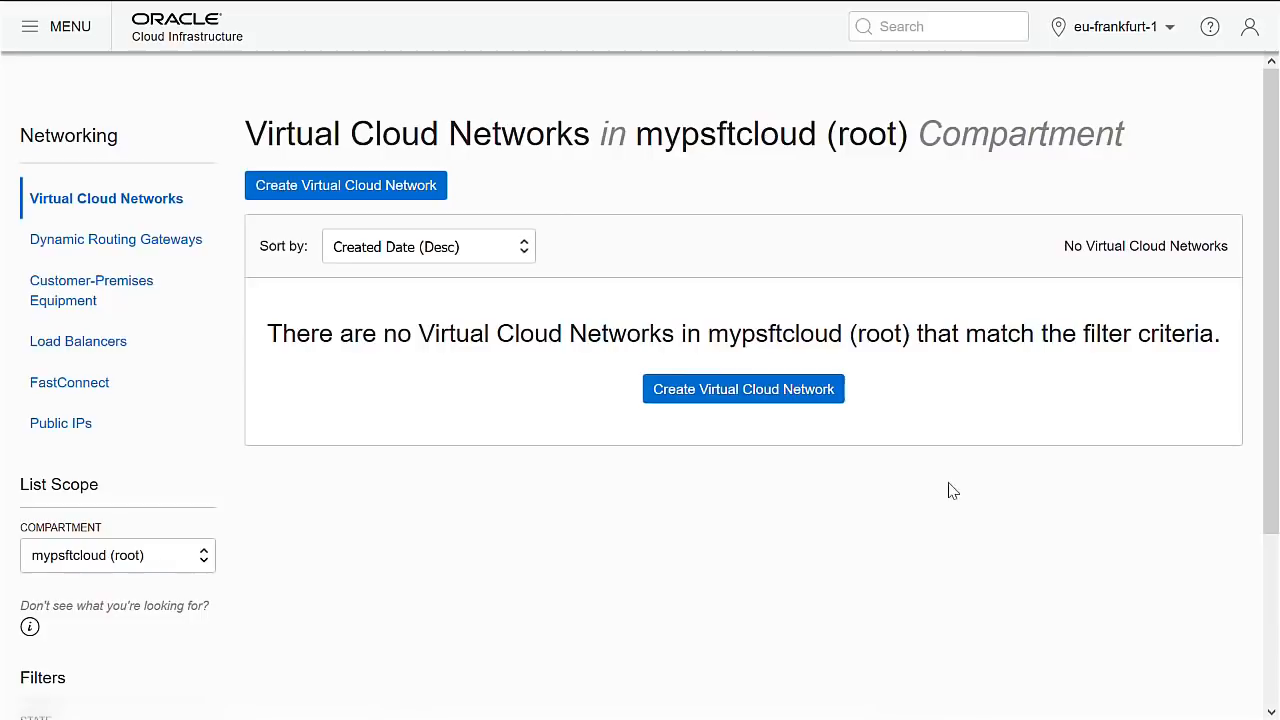
Scope the list to cminteg, open MyWorldNet and review subnets 10.0.0.0/24, 10.0.1.0/24 and 10.0.2.0/24.
{"action": "left_click", "coordinate": [176, 566]}
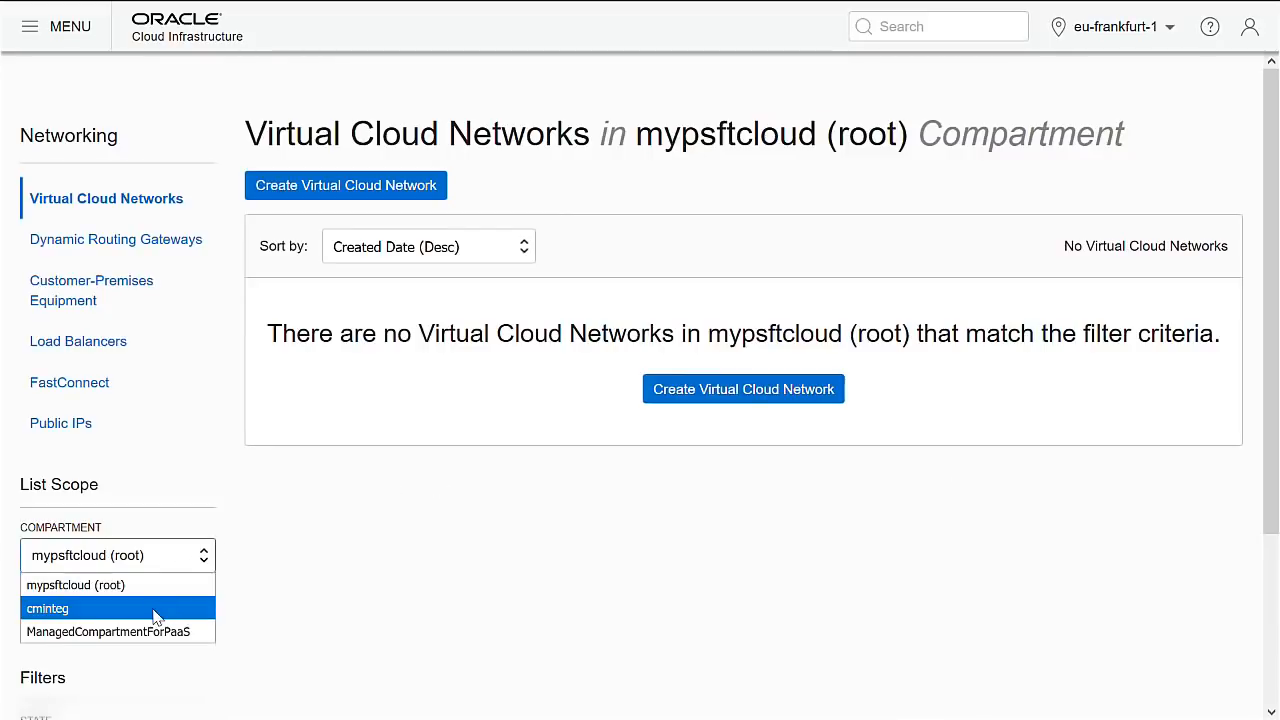
{"action": "left_click", "coordinate": [155, 608]}
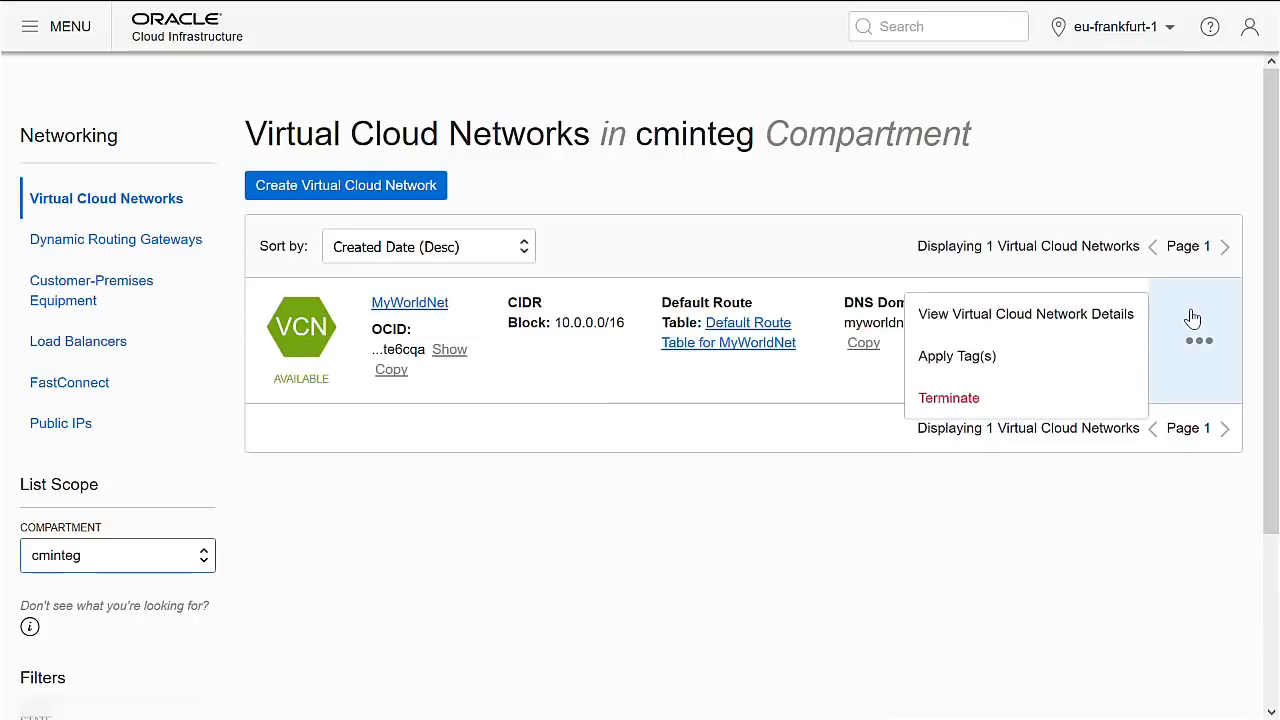
{"action": "left_click", "coordinate": [493, 593]}
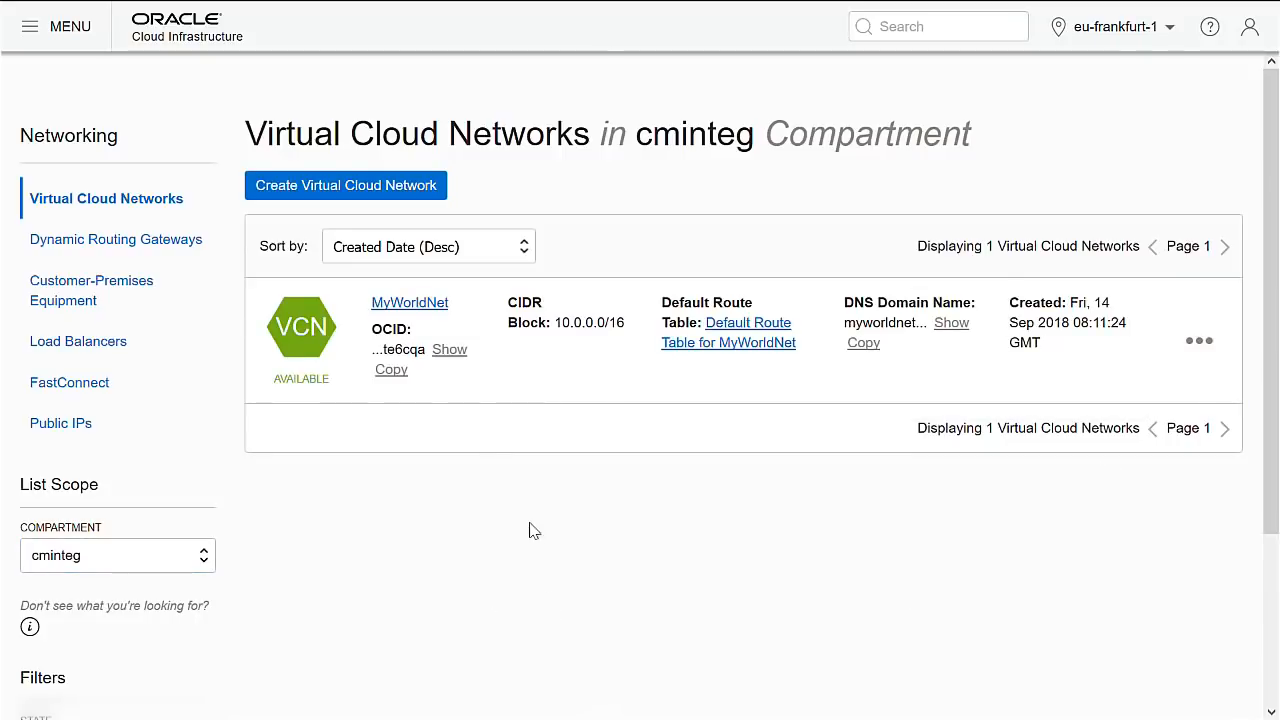
{"action": "left_click", "coordinate": [425, 310]}
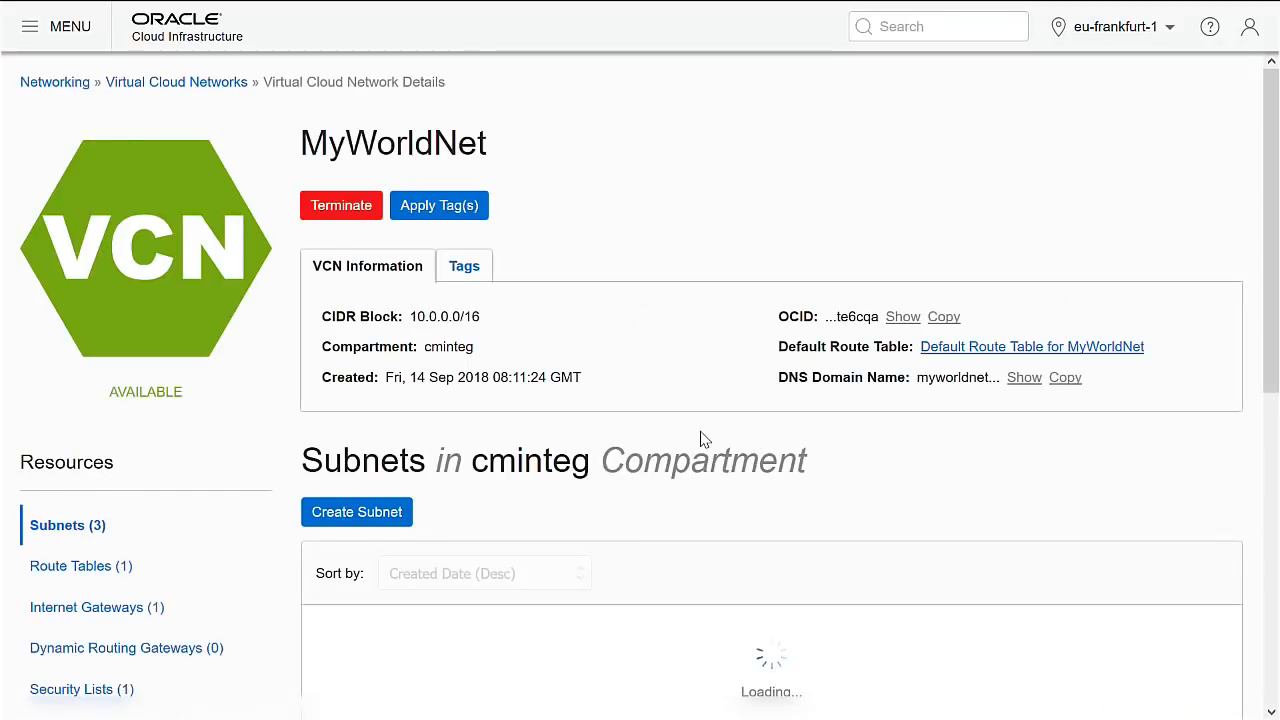
{"action": "scroll", "coordinate": [700, 440], "scroll_direction": "down", "scroll_amount": 2}
{"action": "scroll", "coordinate": [703, 432], "scroll_direction": "down", "scroll_amount": 4}
{"action": "scroll", "coordinate": [700, 437], "scroll_direction": "up", "scroll_amount": 2}
{"action": "scroll", "coordinate": [703, 440], "scroll_direction": "down", "scroll_amount": 5}
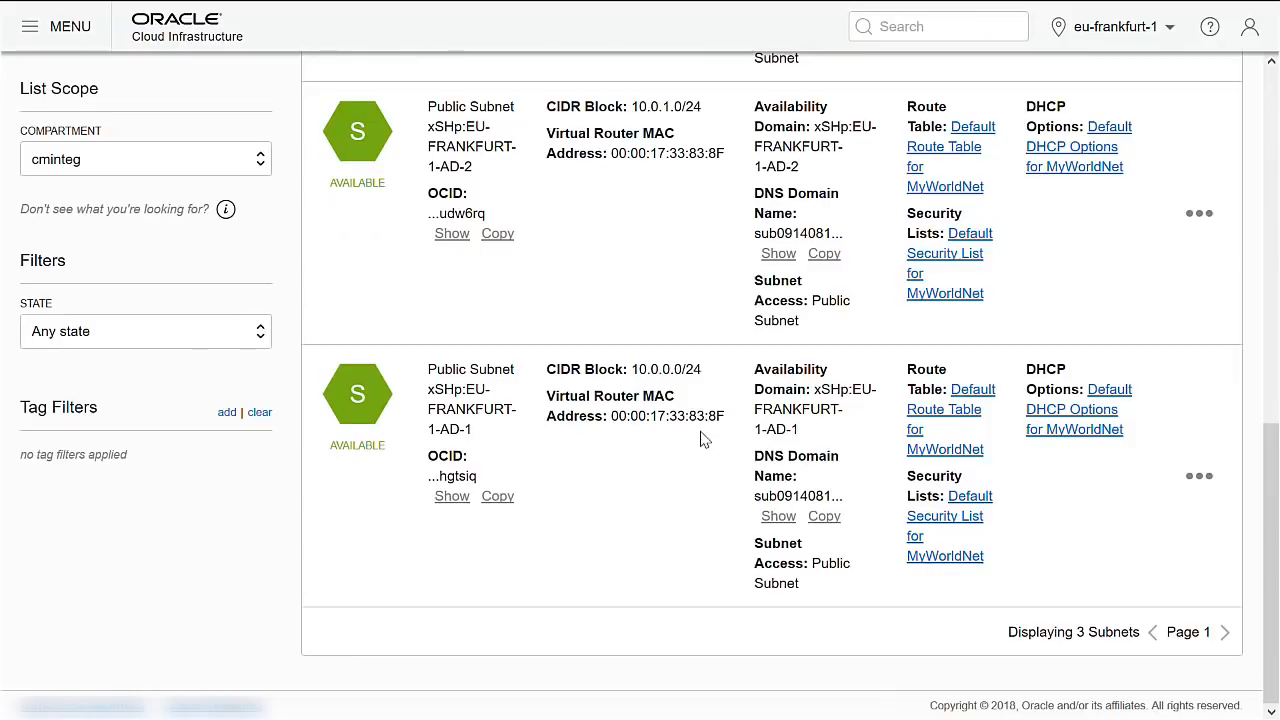
{"action": "scroll", "coordinate": [703, 440], "scroll_direction": "up", "scroll_amount": 5}
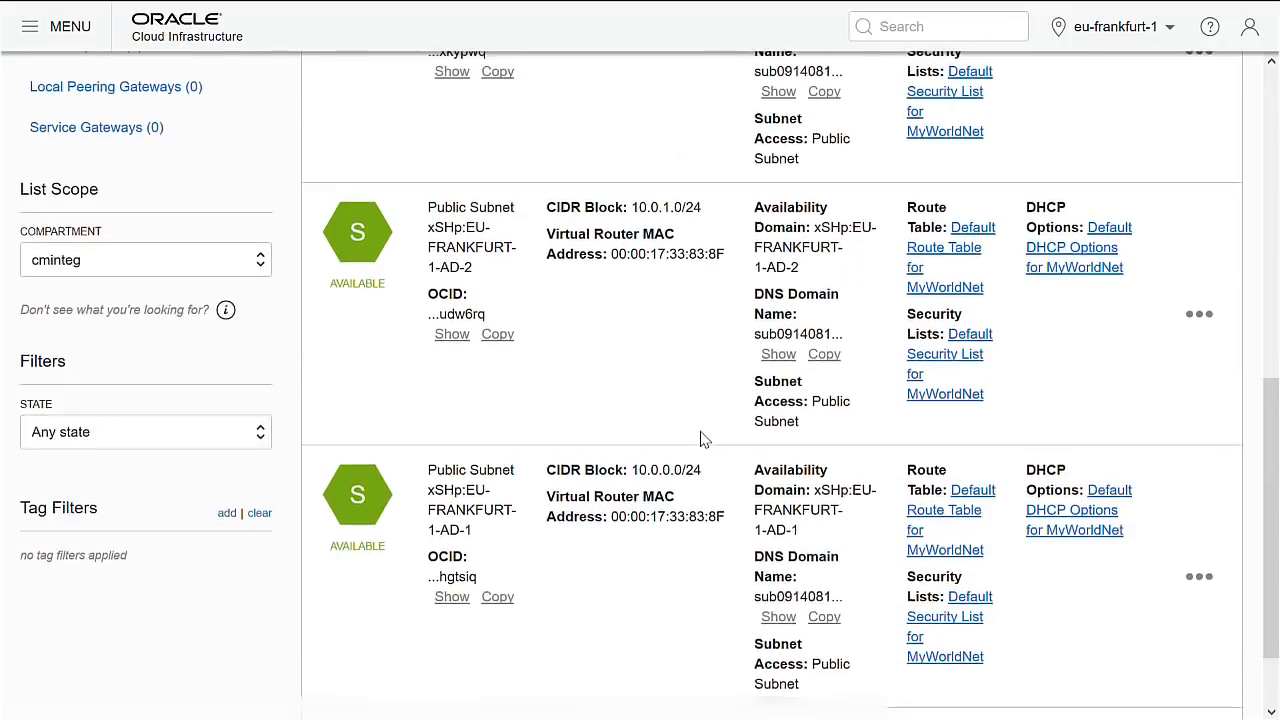
{"action": "scroll", "coordinate": [703, 440], "scroll_direction": "up", "scroll_amount": 1}
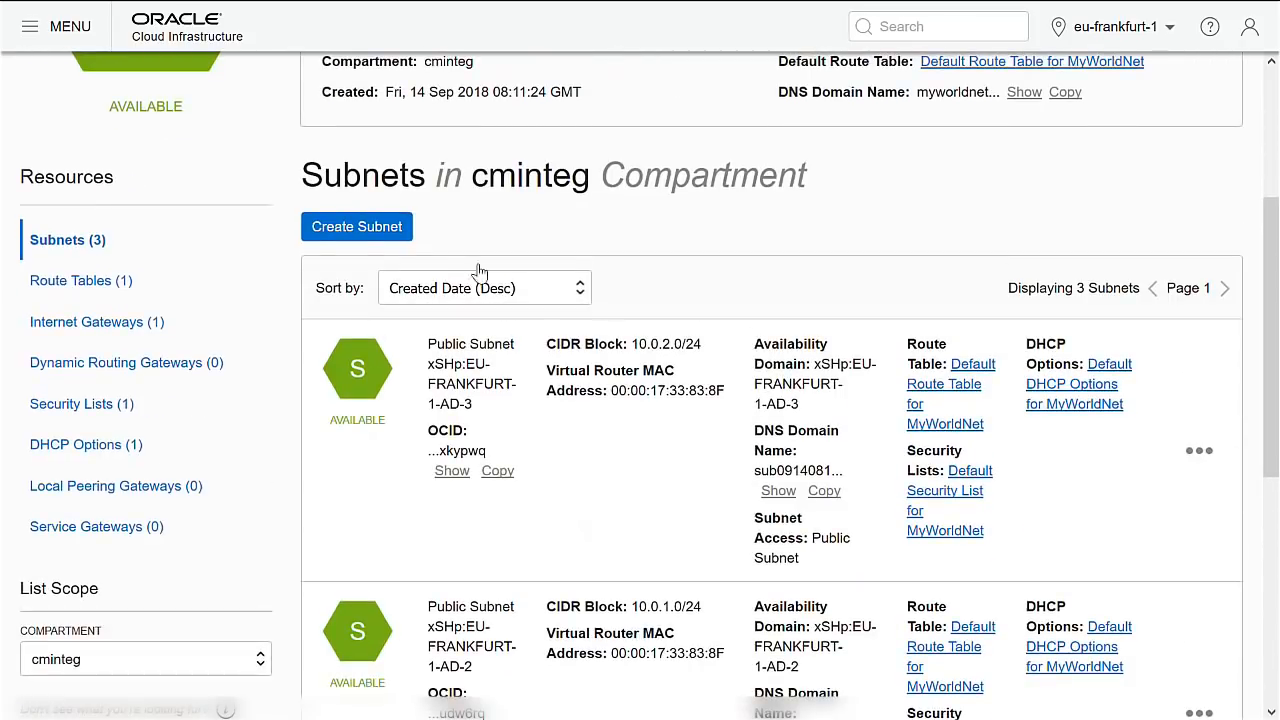
Start a new subnet named ad2sub in EU-FRANKFURT-1-AD-2 with CIDR block 10.0.4.0/24.
{"action": "left_click", "coordinate": [360, 228]}
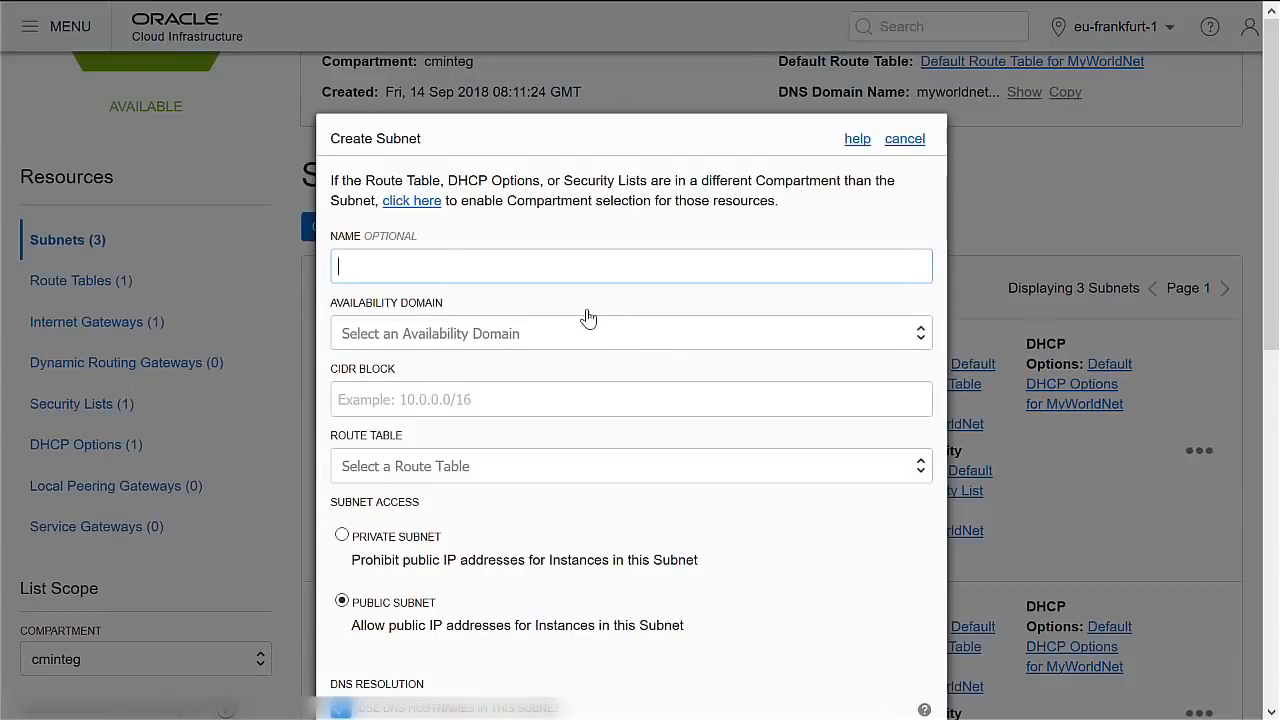
{"action": "left_click", "coordinate": [421, 201]}
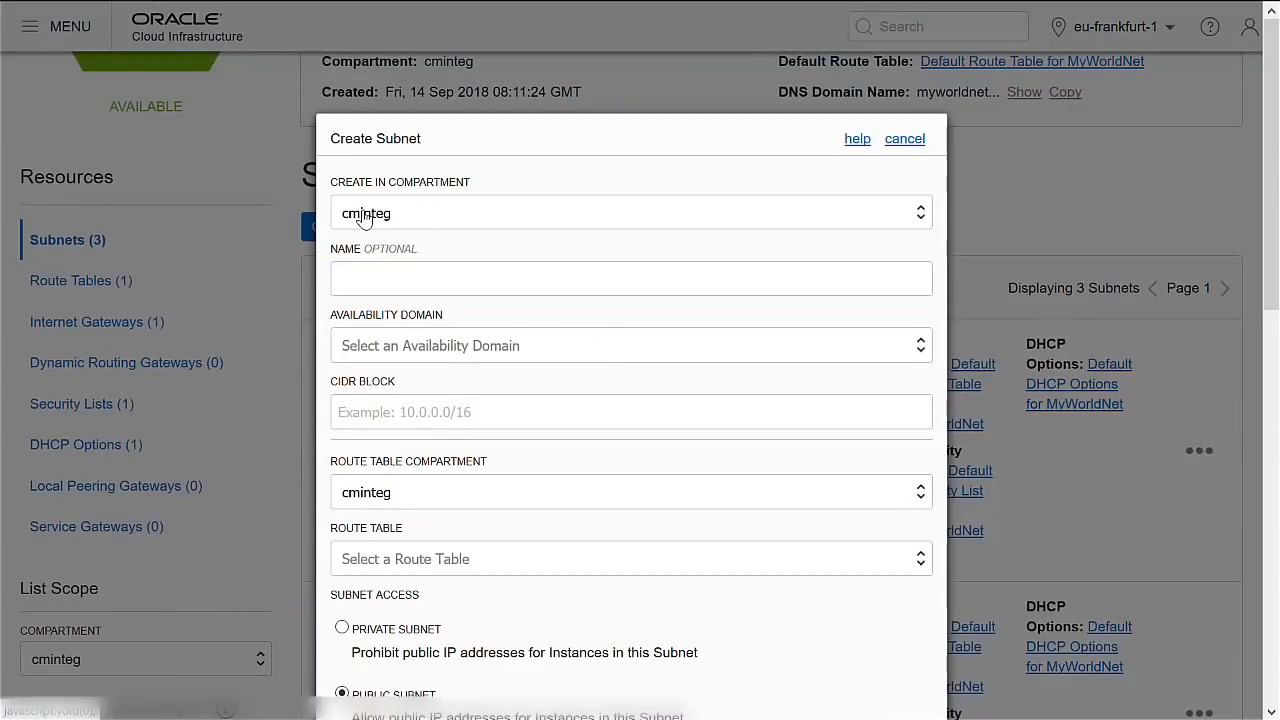
{"action": "left_click", "coordinate": [390, 279]}
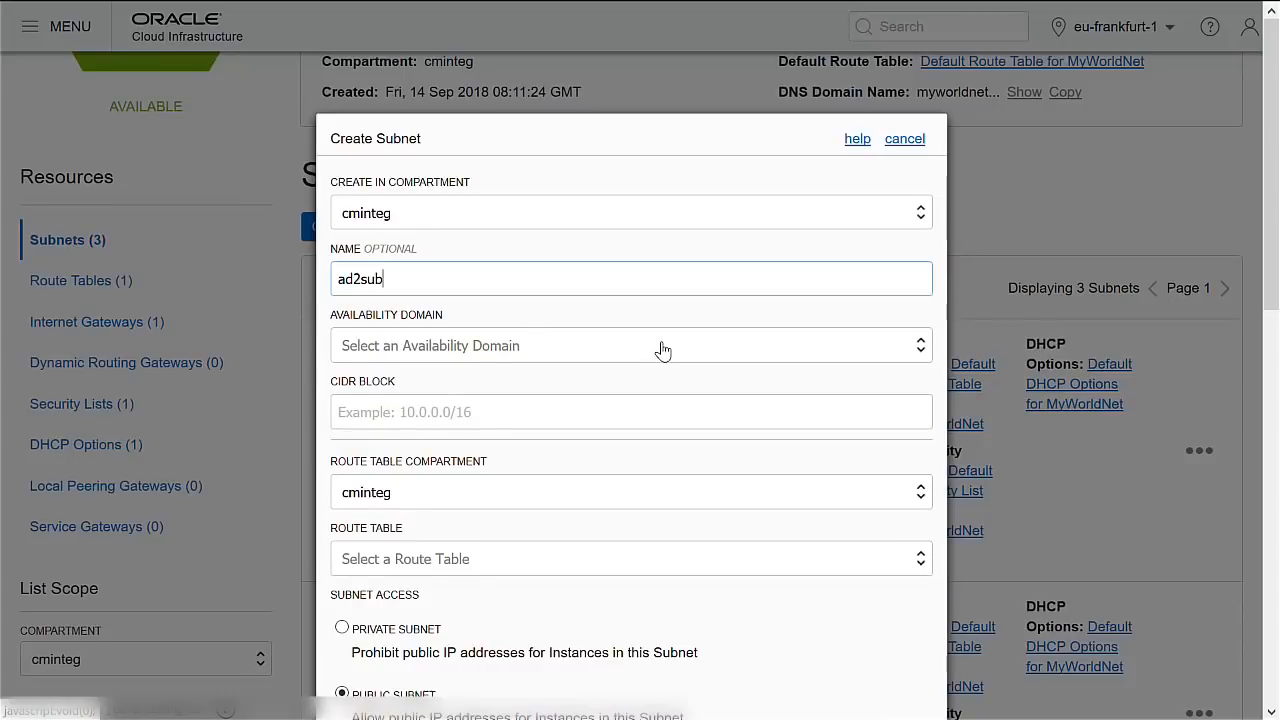
{"action": "left_click", "coordinate": [662, 346]}
{"action": "left_click", "coordinate": [510, 420]}
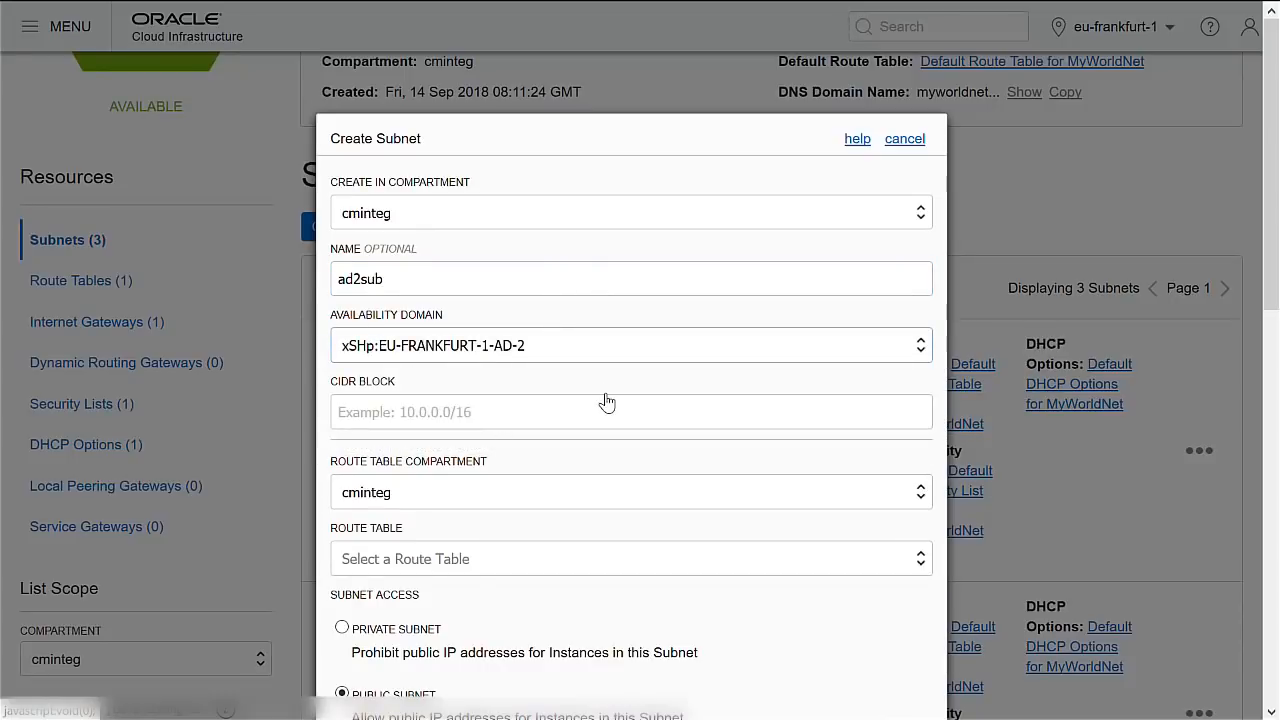
{"action": "left_click", "coordinate": [480, 413]}
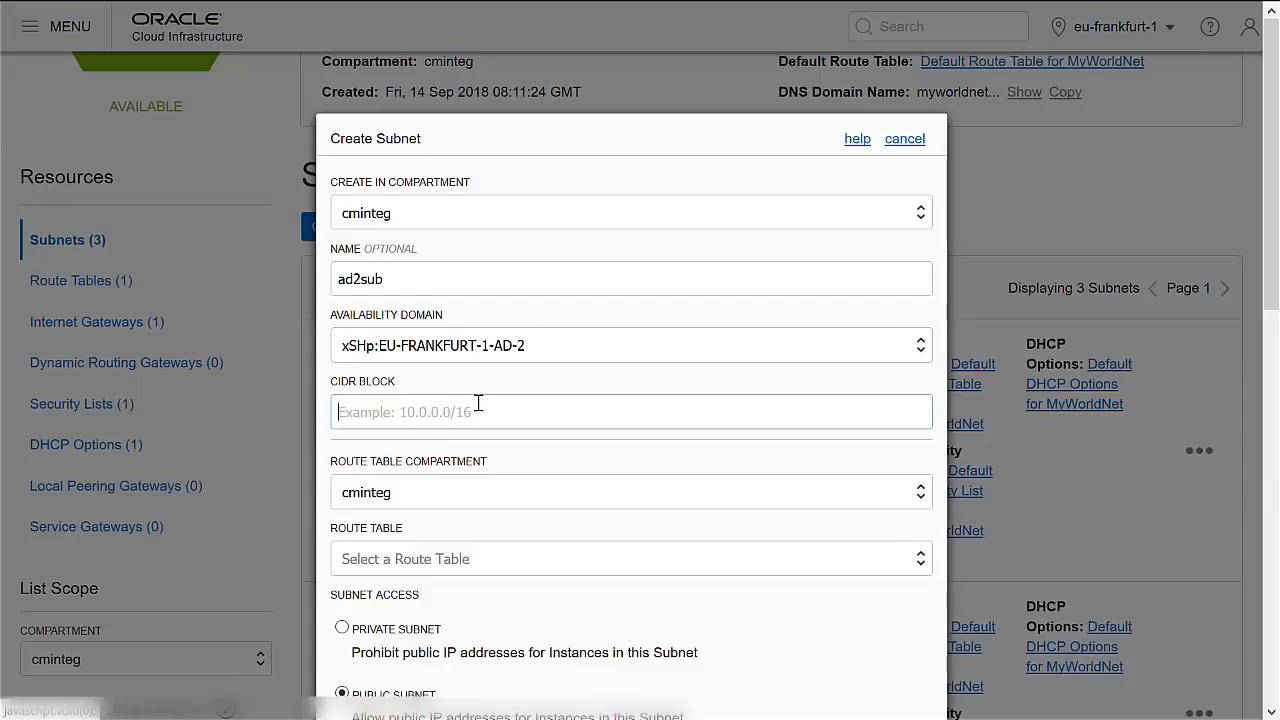
{"action": "type", "text": "10.0.4.0"}
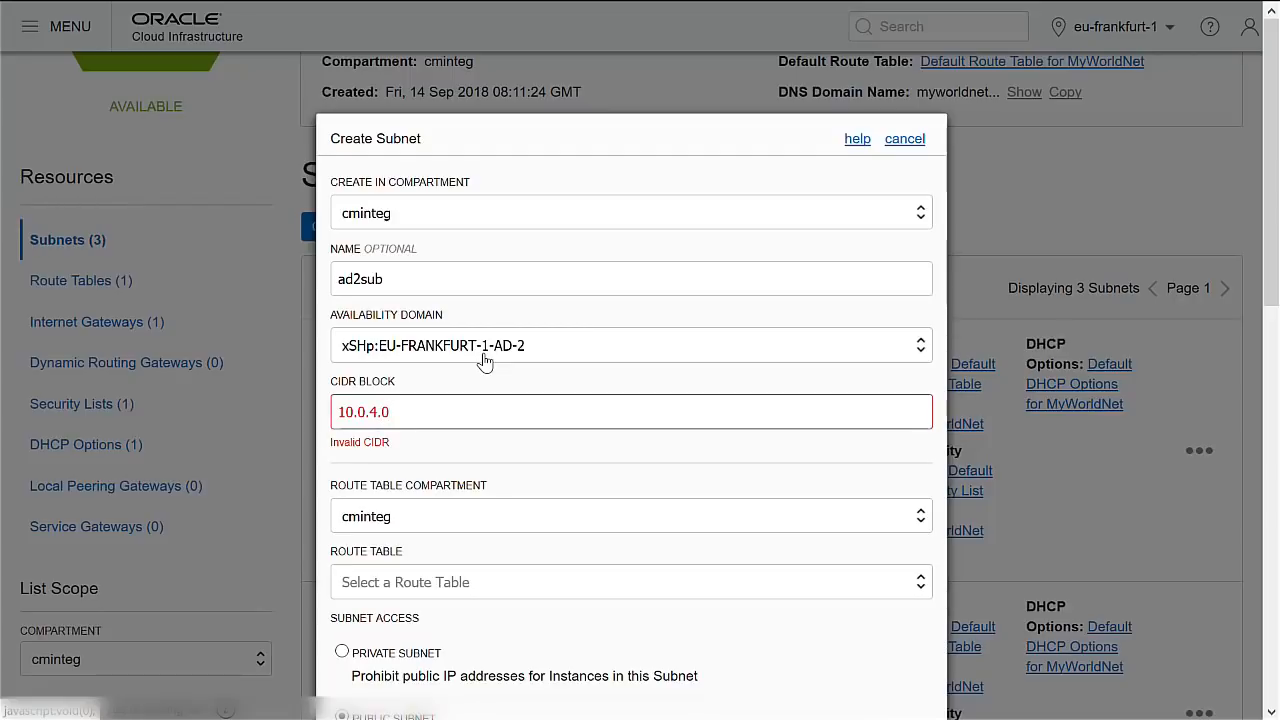
{"action": "type", "text": "/24"}
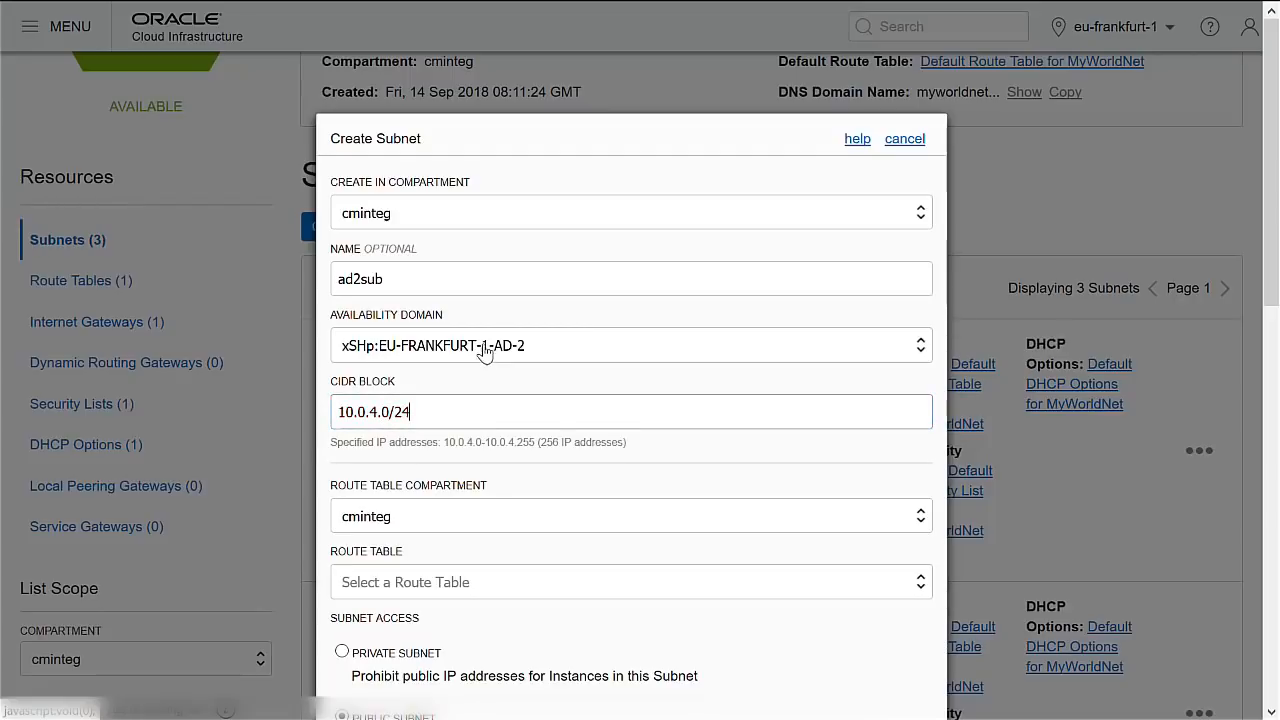
Assign MyWorldNet's default route table and default DHCP options, then create the subnet.
{"action": "scroll", "coordinate": [479, 350], "scroll_direction": "down", "scroll_amount": 2}
{"action": "scroll", "coordinate": [479, 345], "scroll_direction": "down", "scroll_amount": 2}
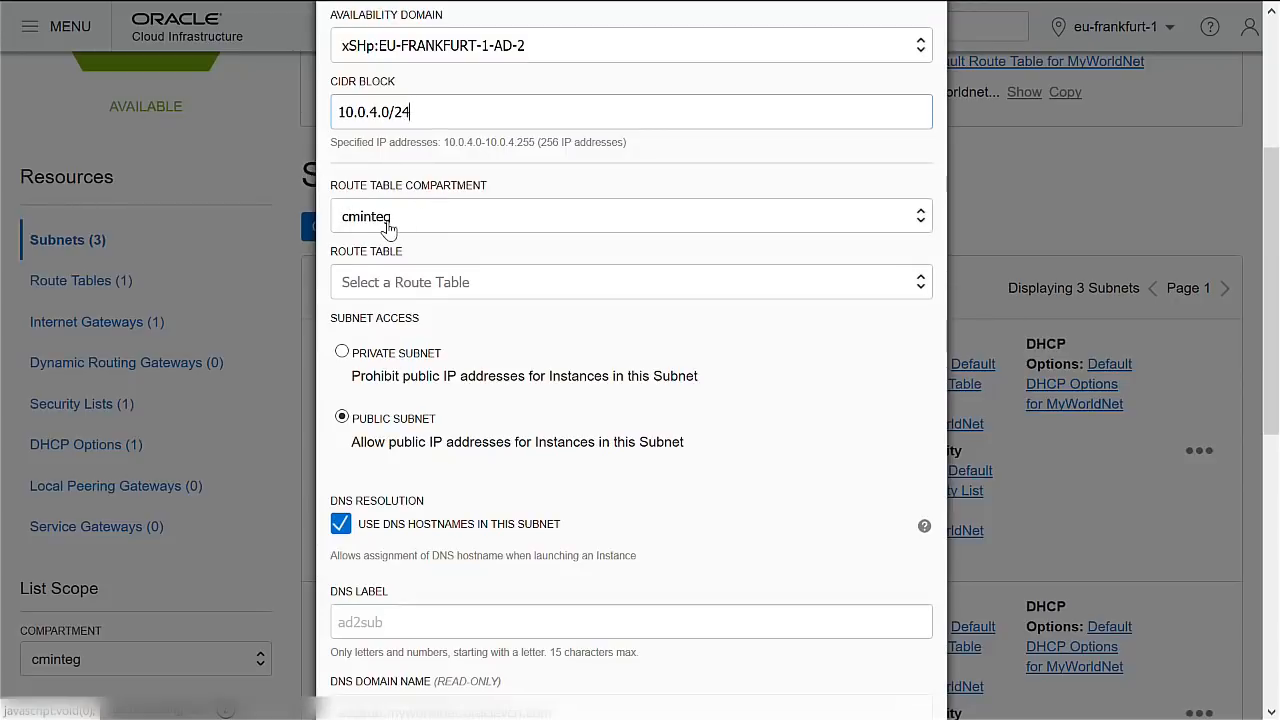
{"action": "left_click", "coordinate": [443, 284]}
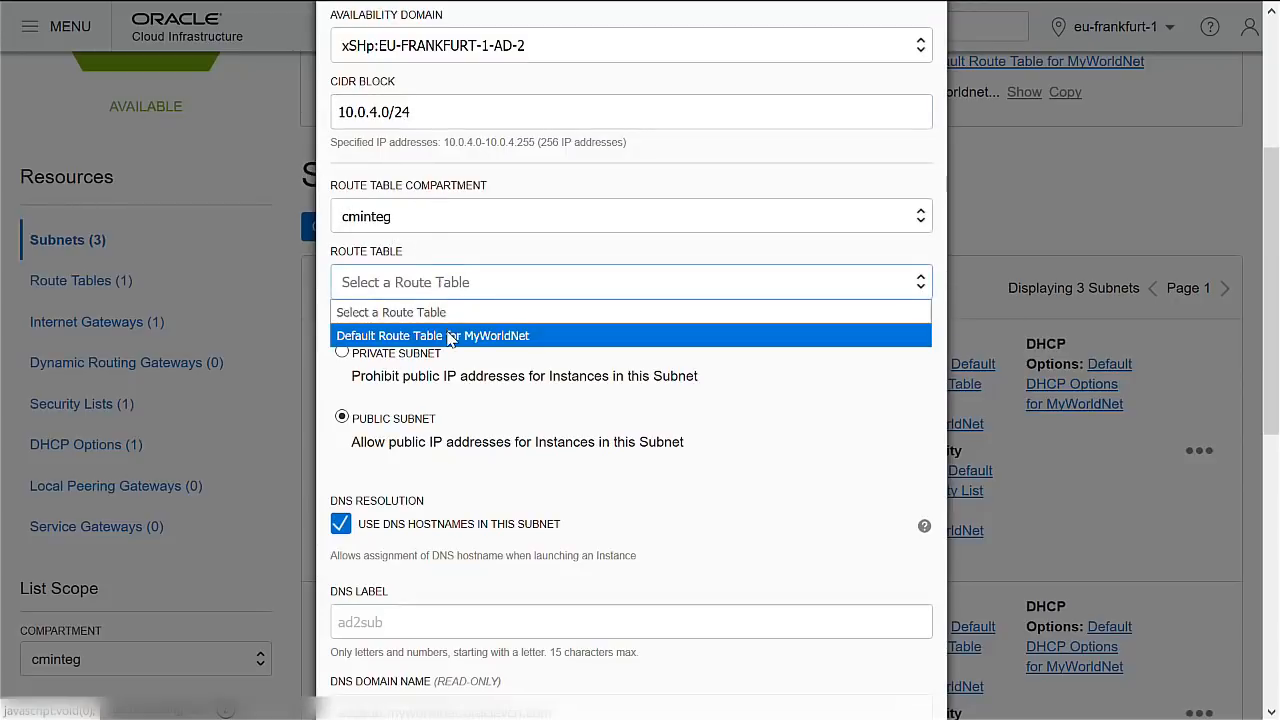
{"action": "left_click", "coordinate": [478, 334]}
{"action": "scroll", "coordinate": [480, 338], "scroll_direction": "down", "scroll_amount": 3}
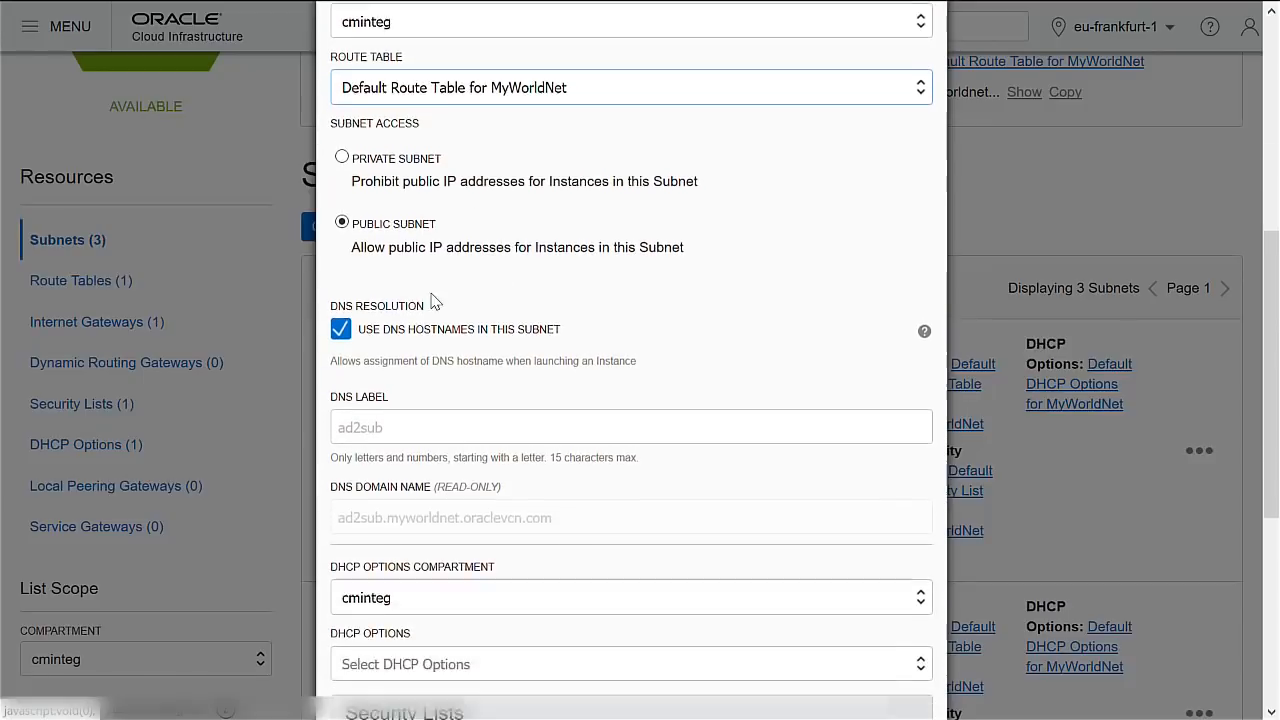
{"action": "scroll", "coordinate": [425, 432], "scroll_direction": "down", "scroll_amount": 3}
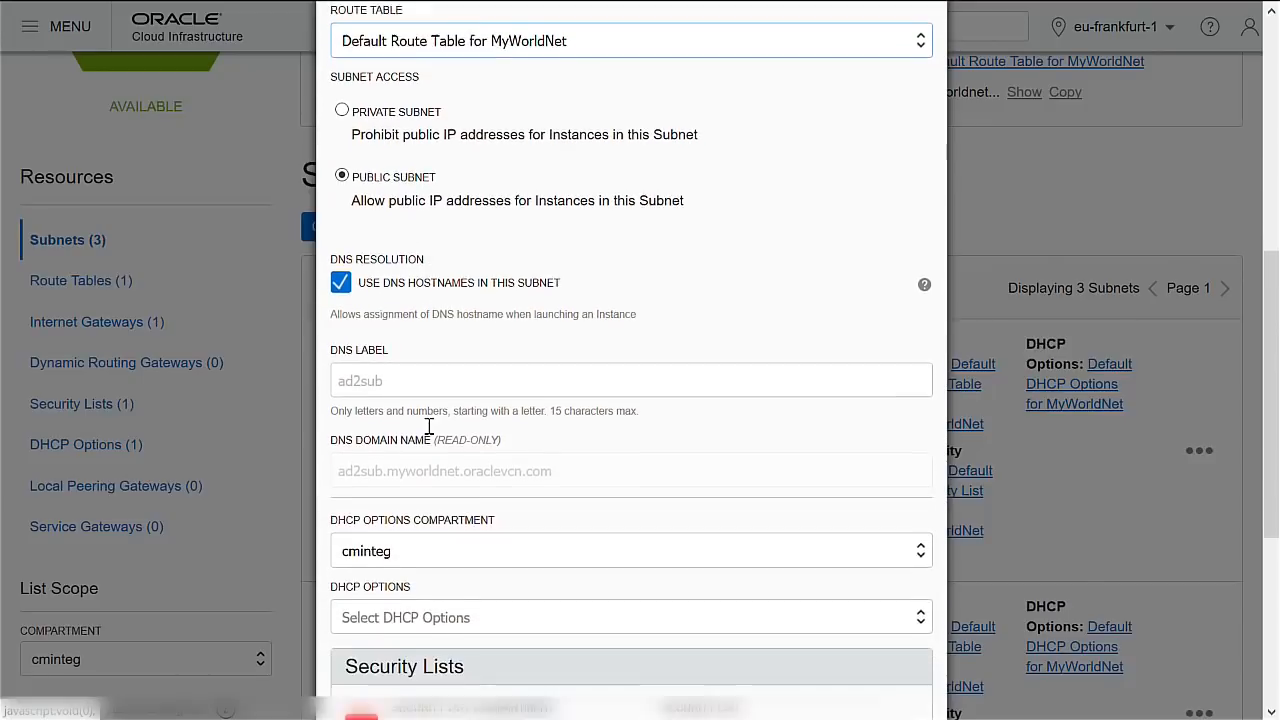
{"action": "left_click", "coordinate": [445, 460]}
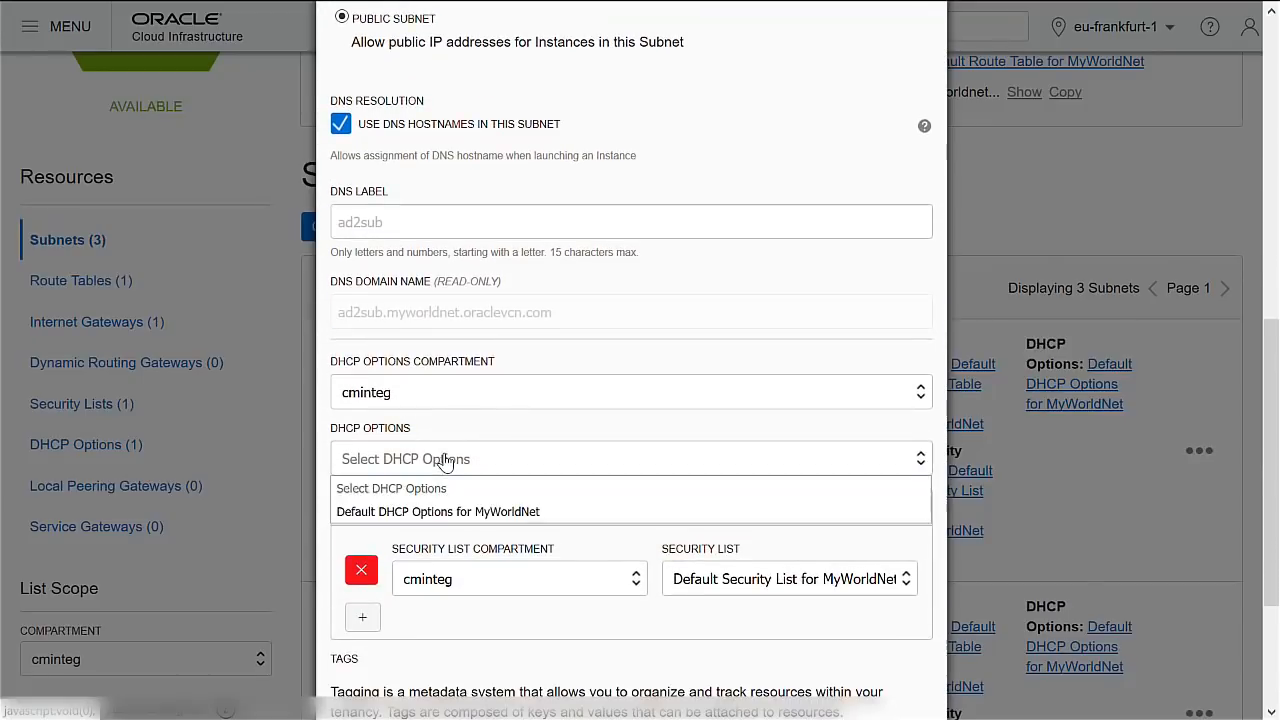
{"action": "left_click", "coordinate": [441, 513]}
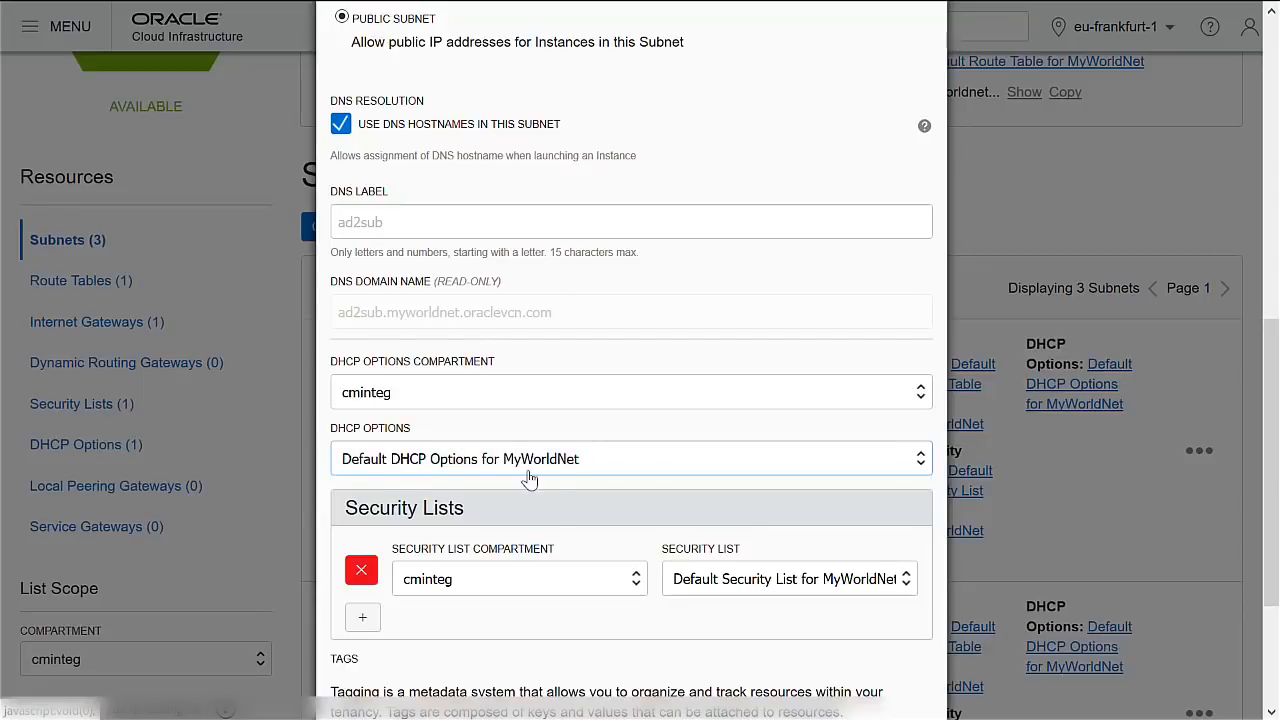
{"action": "scroll", "coordinate": [551, 404], "scroll_direction": "down", "scroll_amount": 3}
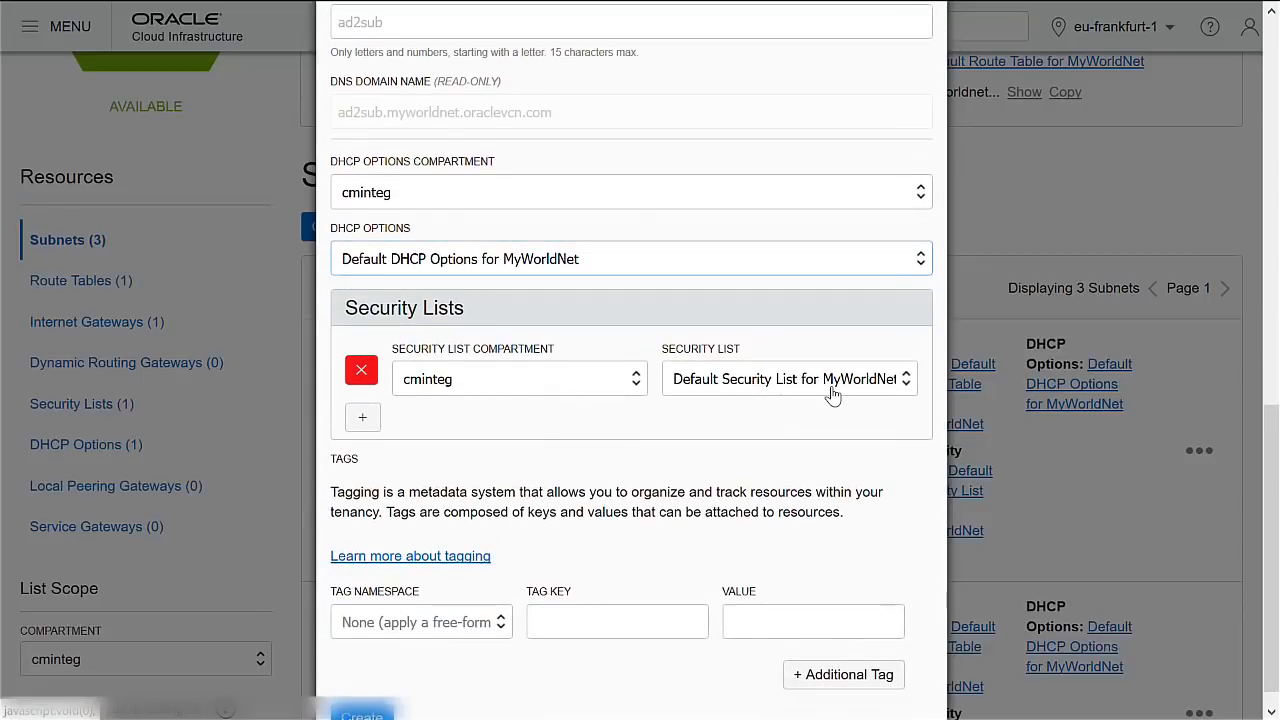
{"action": "scroll", "coordinate": [449, 408], "scroll_direction": "down", "scroll_amount": 1}
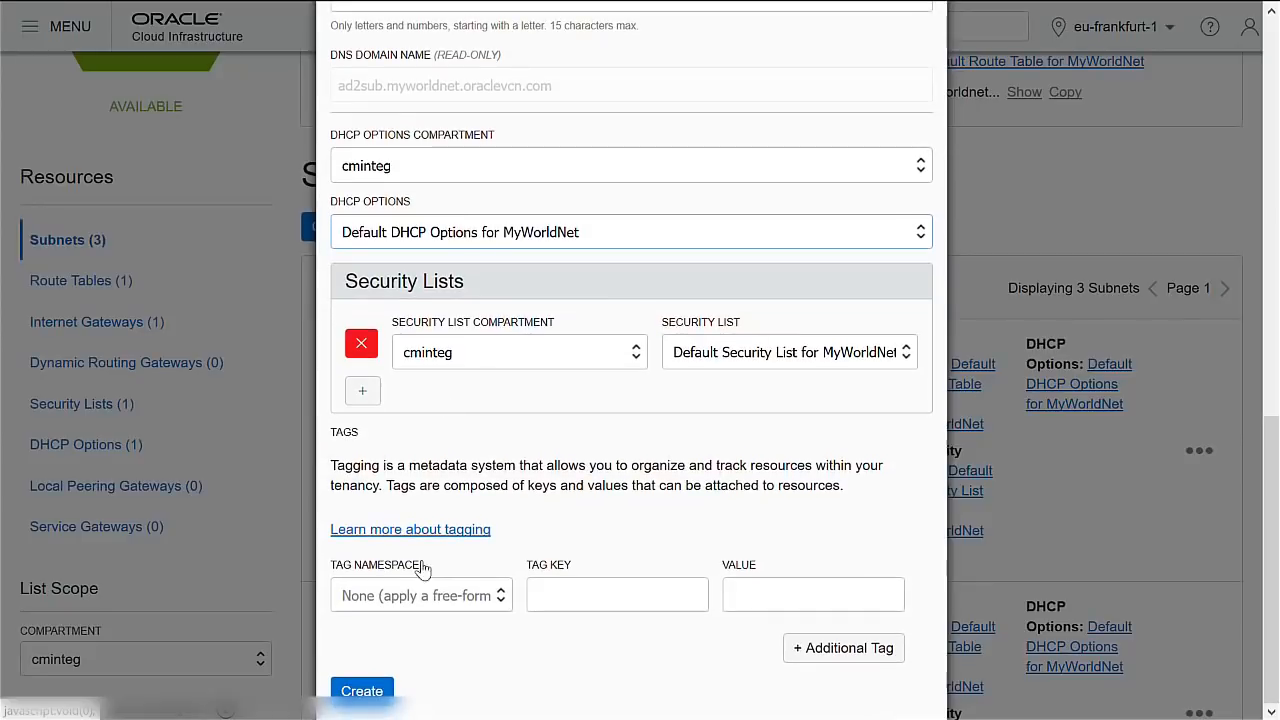
{"action": "left_click", "coordinate": [361, 691]}
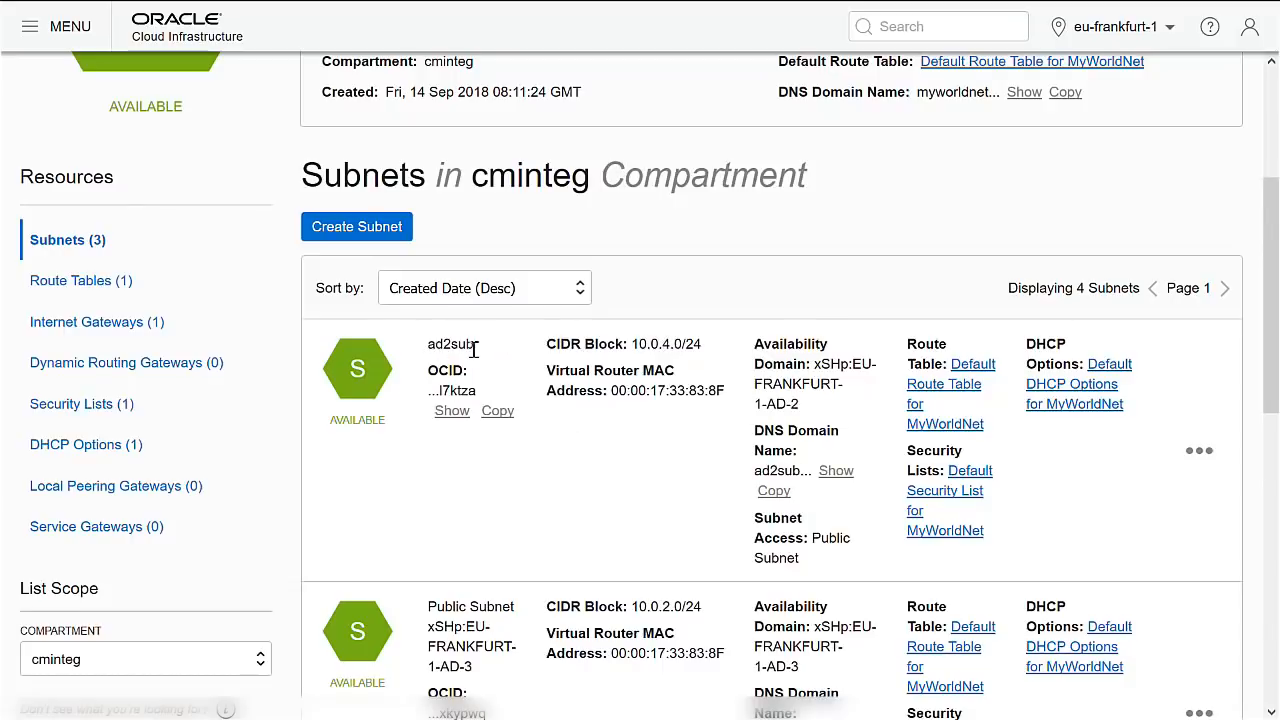
Open the Default Security List for MyWorldNet and review its three stateful ingress rules.
{"action": "scroll", "coordinate": [533, 402], "scroll_direction": "down", "scroll_amount": 5}
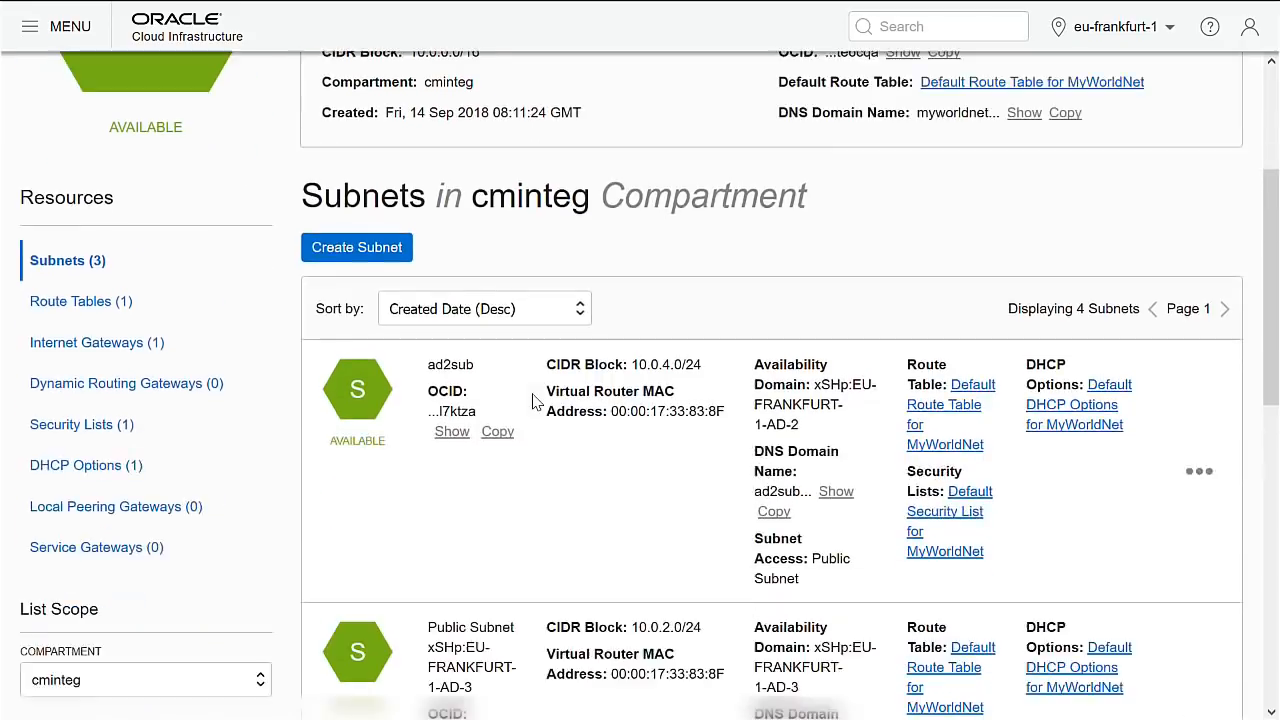
{"action": "scroll", "coordinate": [533, 402], "scroll_direction": "down", "scroll_amount": 5}
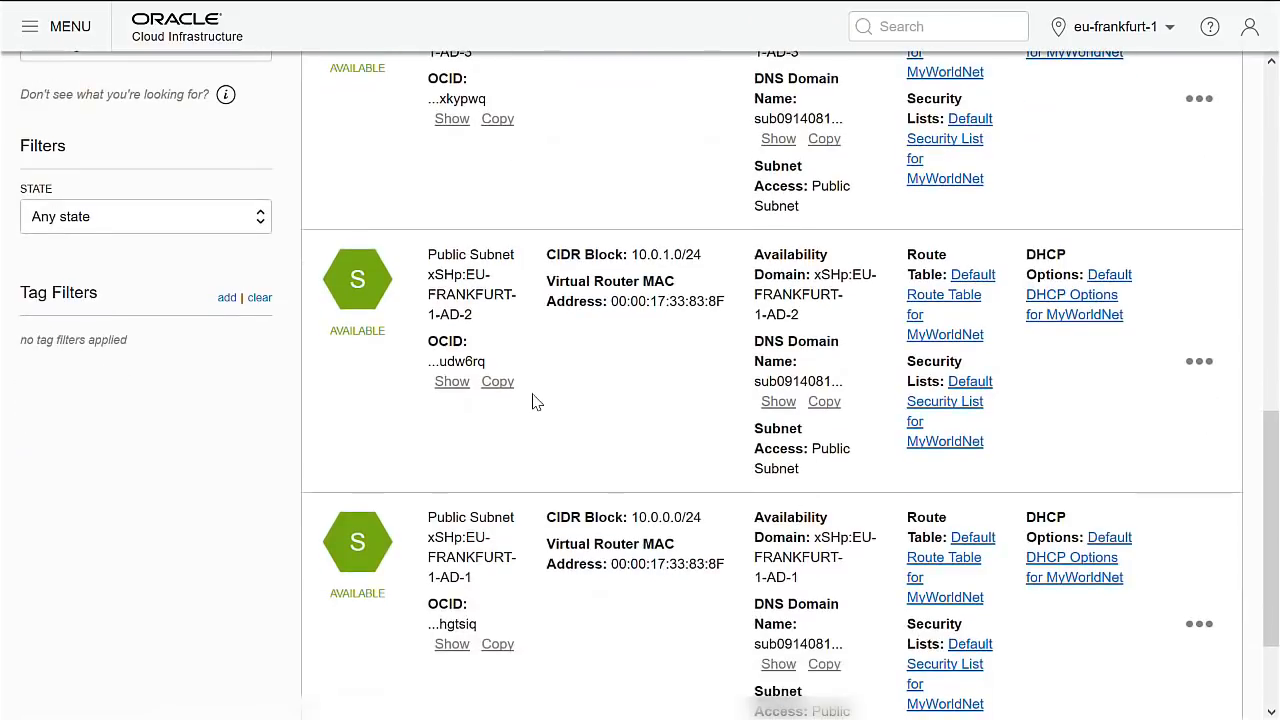
{"action": "scroll", "coordinate": [533, 402], "scroll_direction": "up", "scroll_amount": 5}
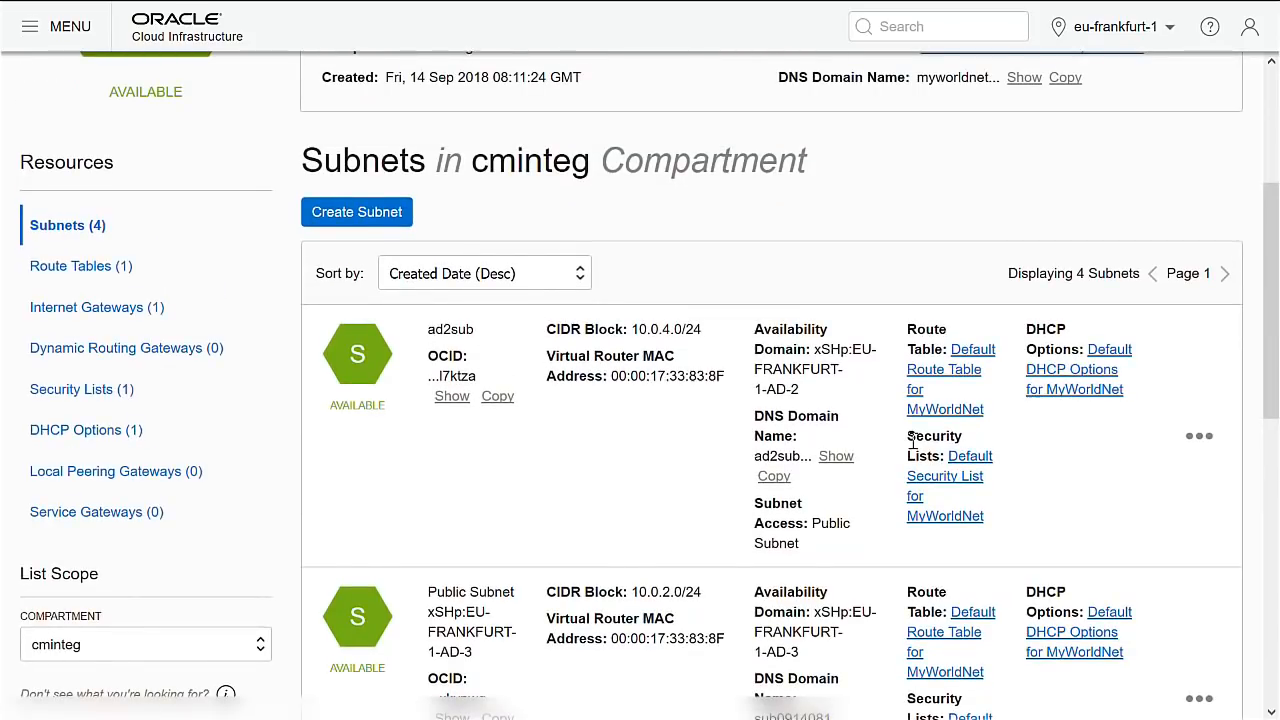
{"action": "left_click", "coordinate": [963, 478]}
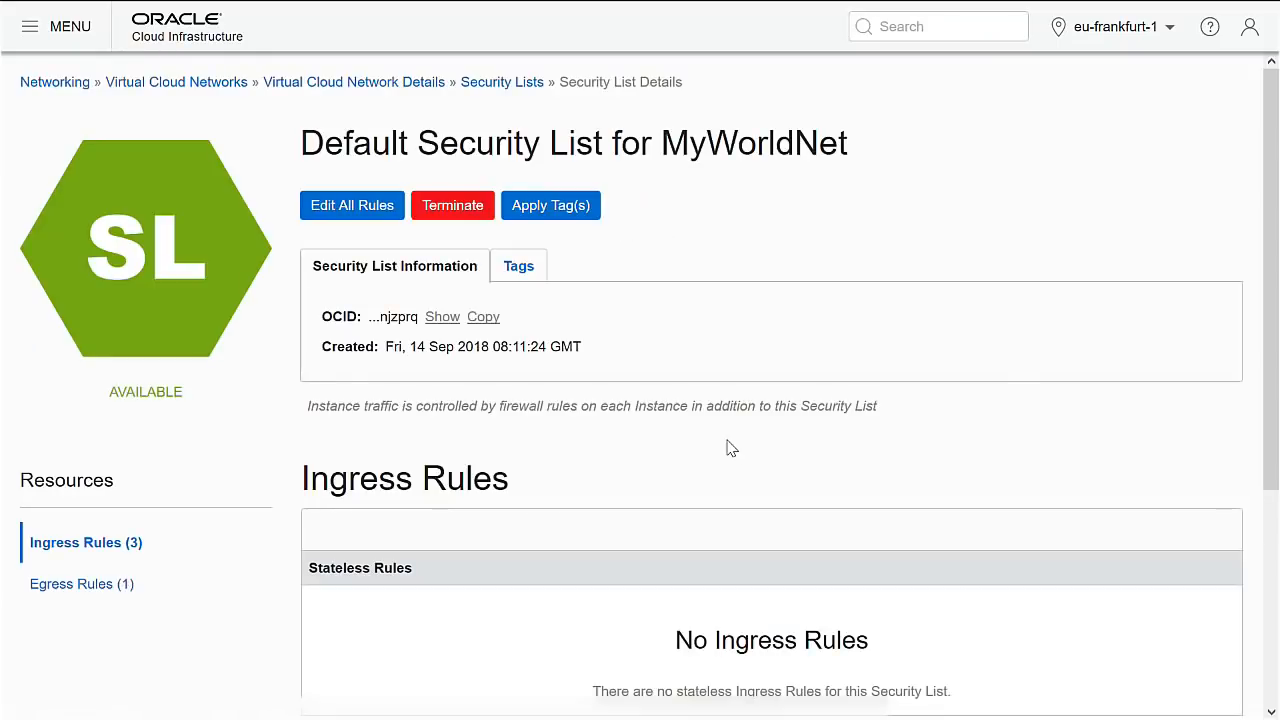
{"action": "scroll", "coordinate": [728, 446], "scroll_direction": "down", "scroll_amount": 3}
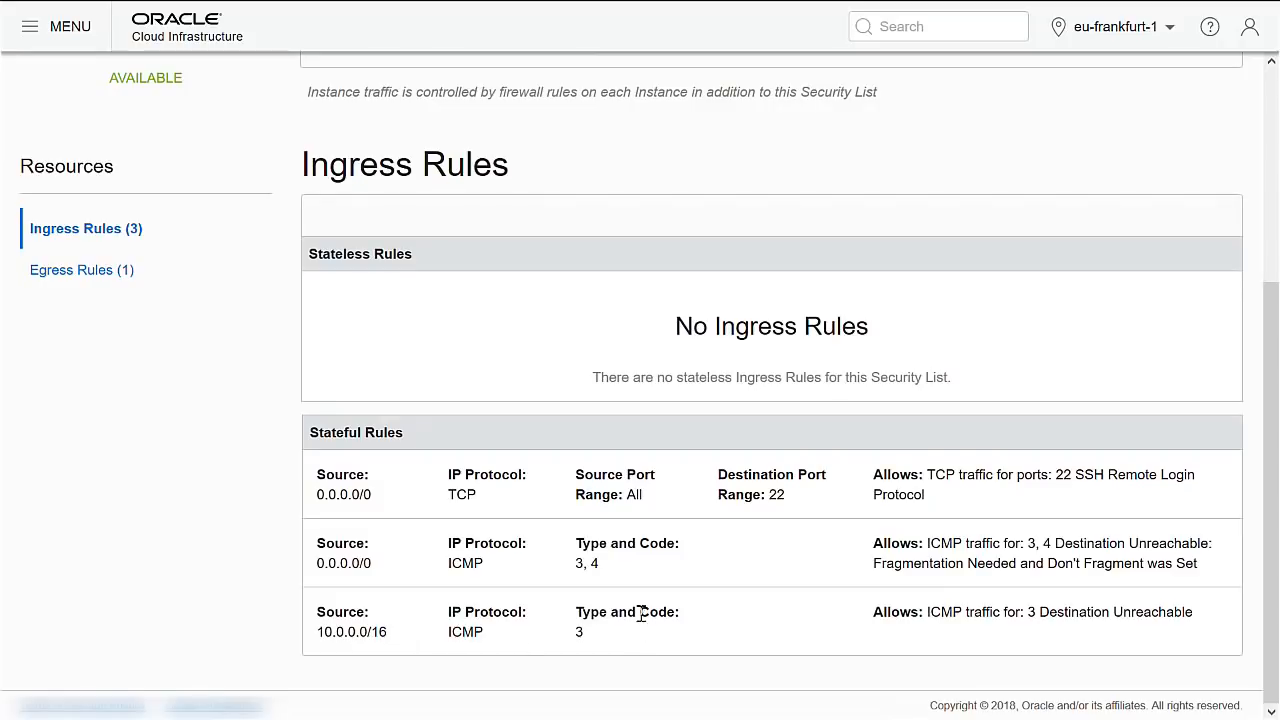
{"action": "scroll", "coordinate": [600, 550], "scroll_direction": "up", "scroll_amount": 3}
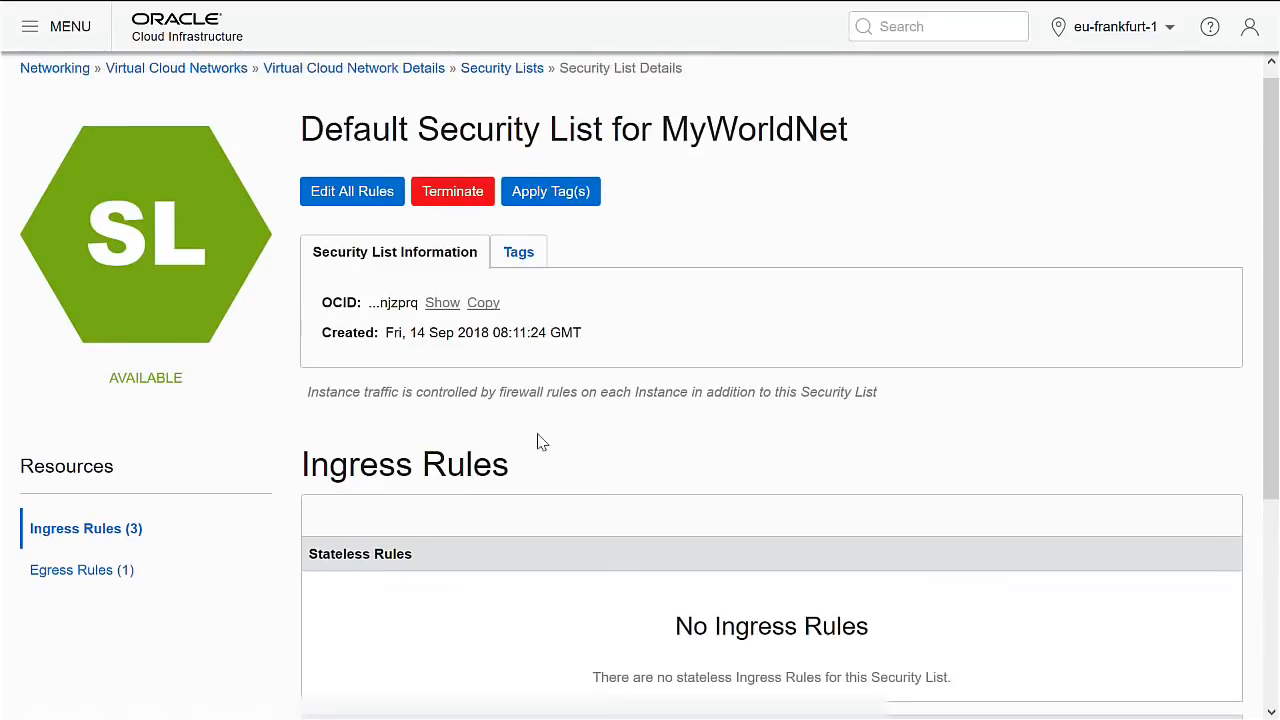
Edit the rules and add a TCP ingress rule from source 10.0.0.0/16 on all ports.
{"action": "left_click", "coordinate": [382, 200]}
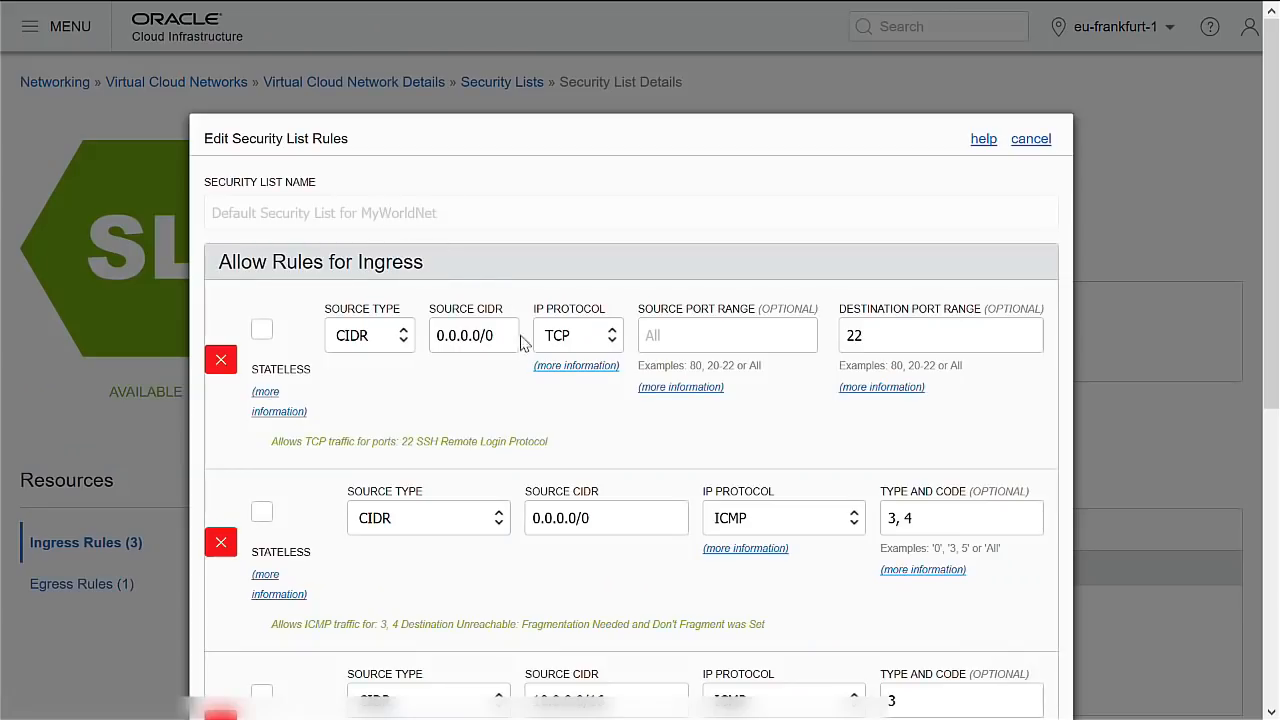
{"action": "scroll", "coordinate": [540, 378], "scroll_direction": "down", "scroll_amount": 5}
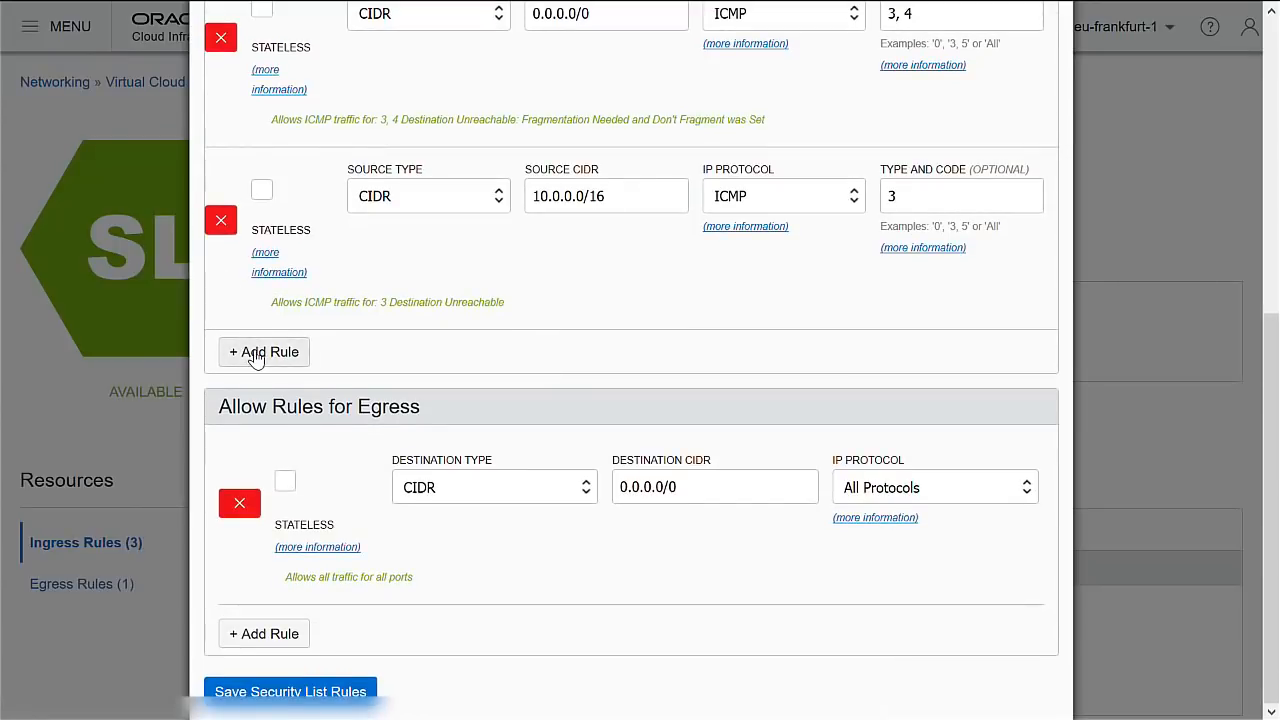
{"action": "left_click", "coordinate": [252, 352]}
{"action": "left_click", "coordinate": [507, 367]}
{"action": "type", "text": "10"}
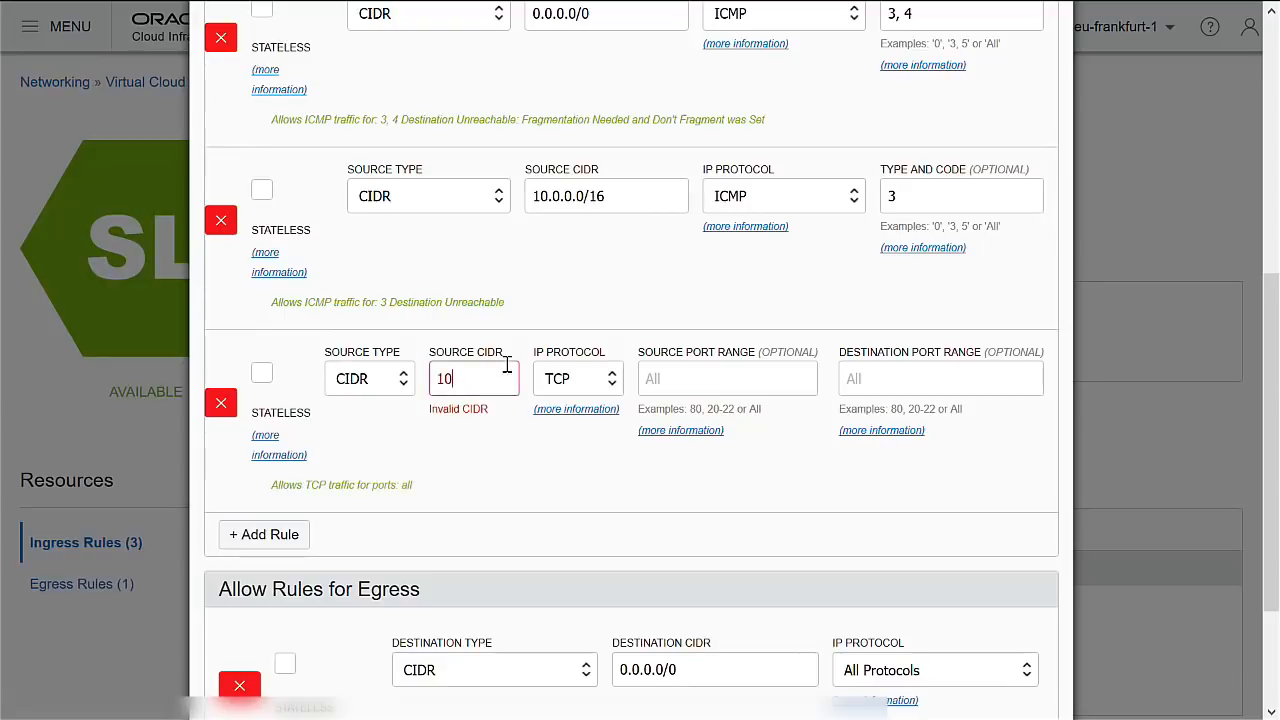
{"action": "type", "text": ".0.0.0/16"}
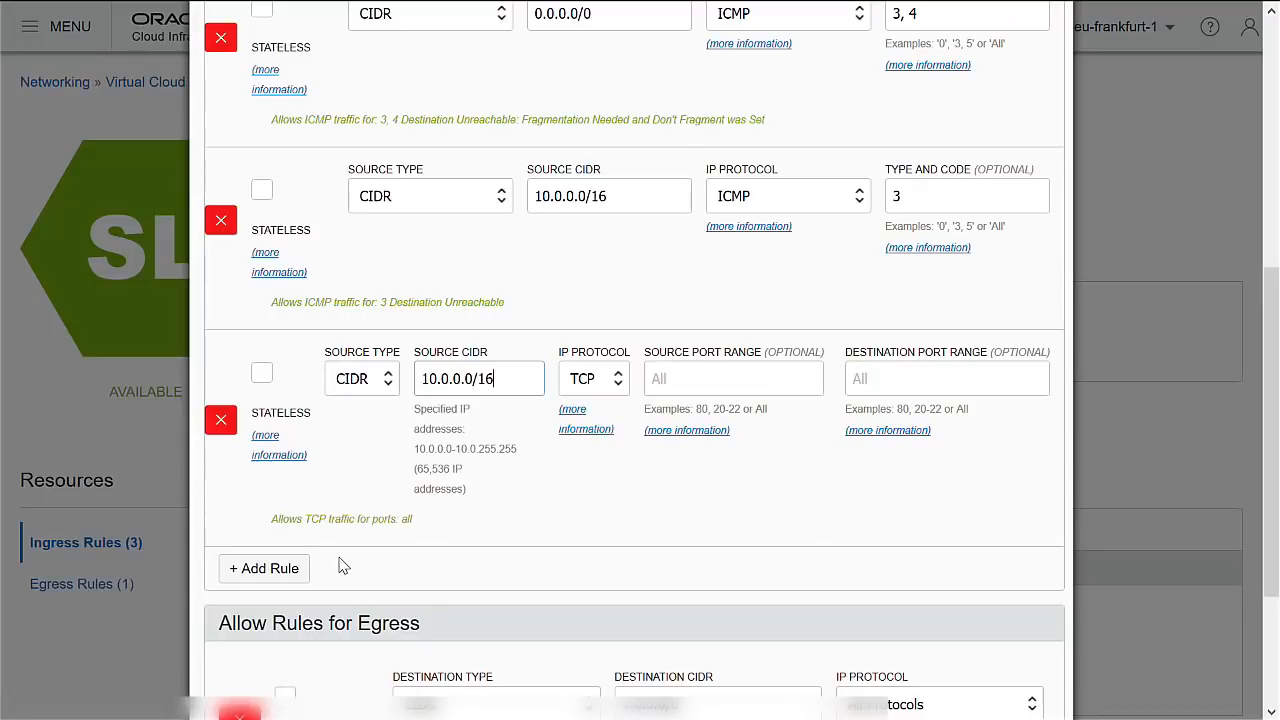
Add two TCP ingress rules from 0.0.0.0/0 for destination ports 8000 and 3389.
{"action": "left_click", "coordinate": [270, 568]}
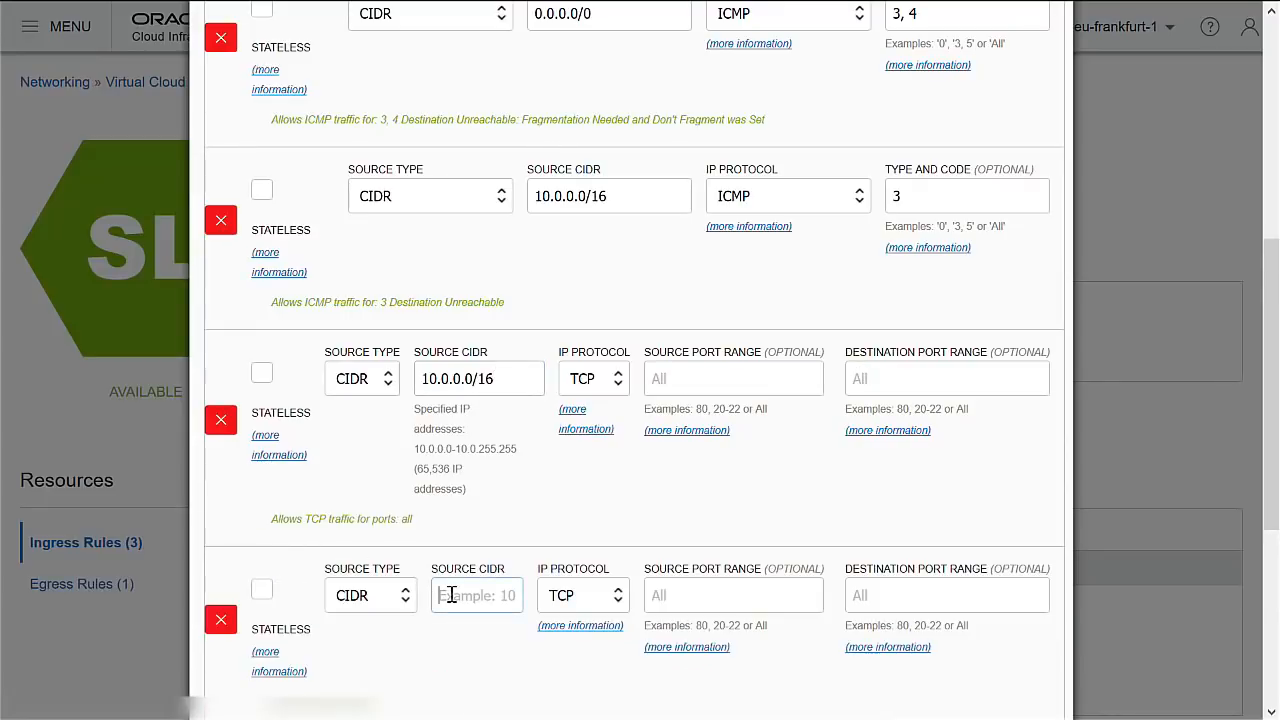
{"action": "type", "text": "0.0.0.0/0"}
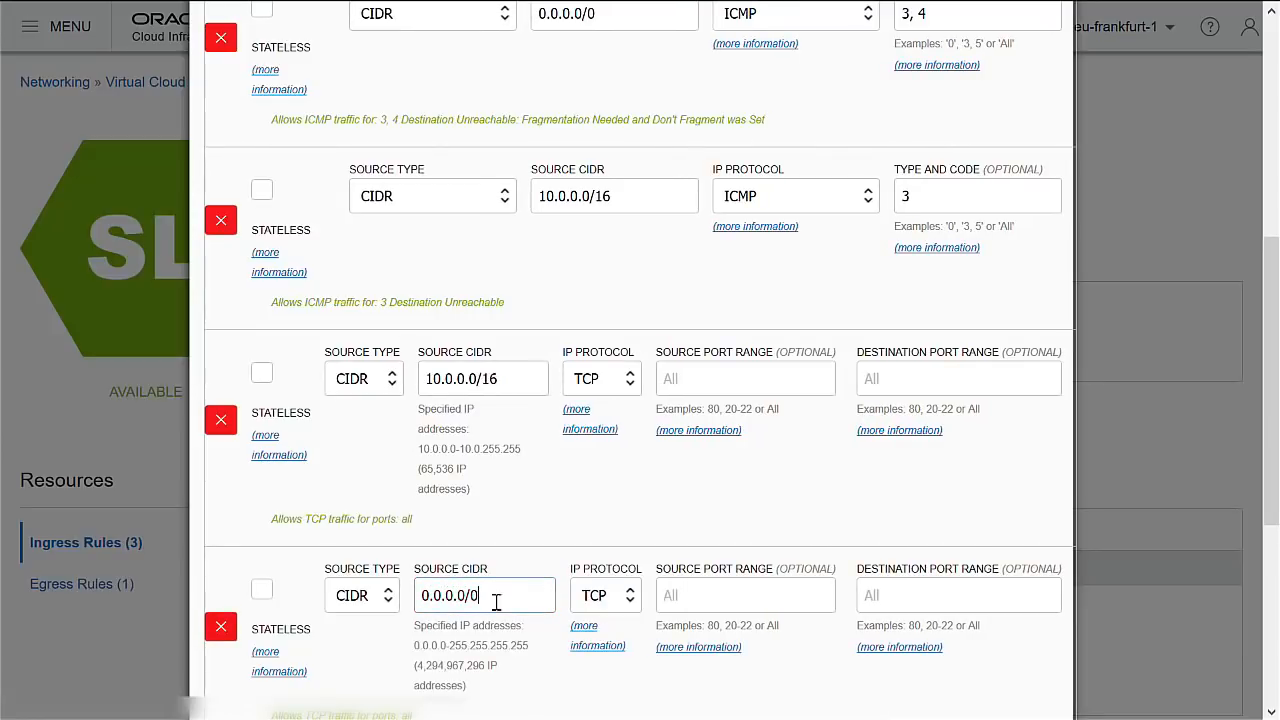
{"action": "left_click", "coordinate": [887, 595]}
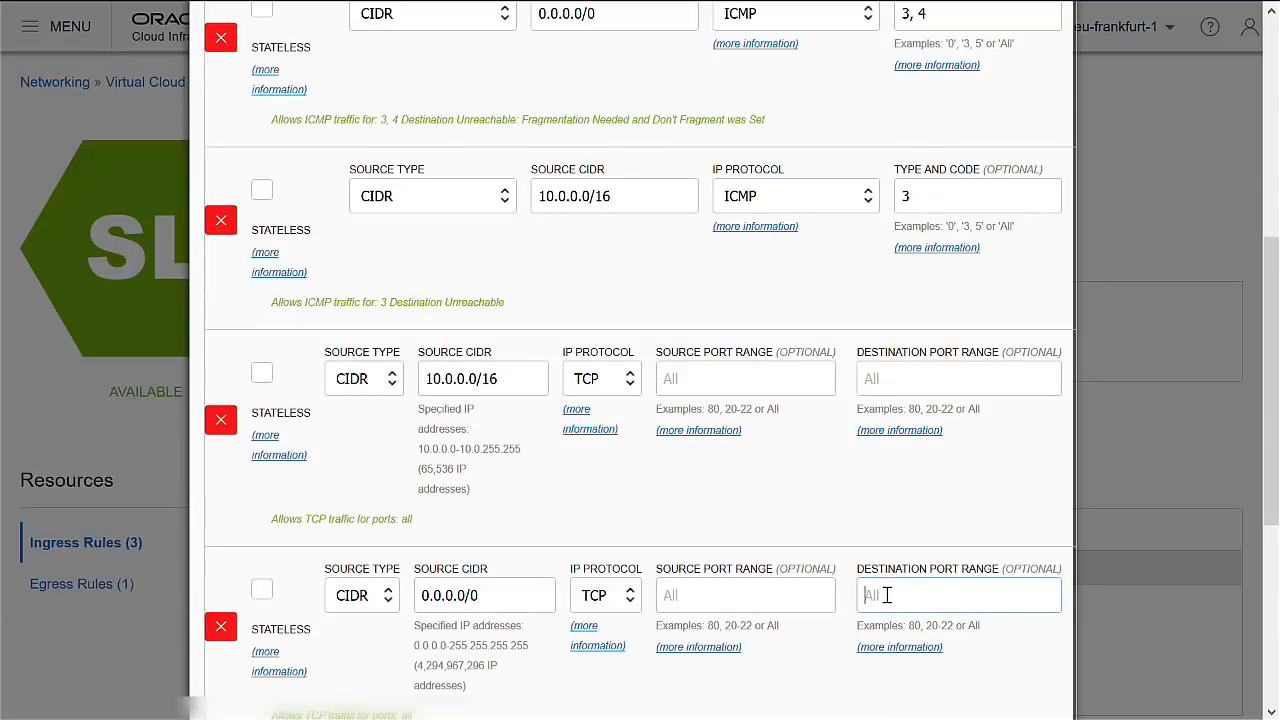
{"action": "type", "text": "8000"}
{"action": "scroll", "coordinate": [794, 553], "scroll_direction": "down", "scroll_amount": 3}
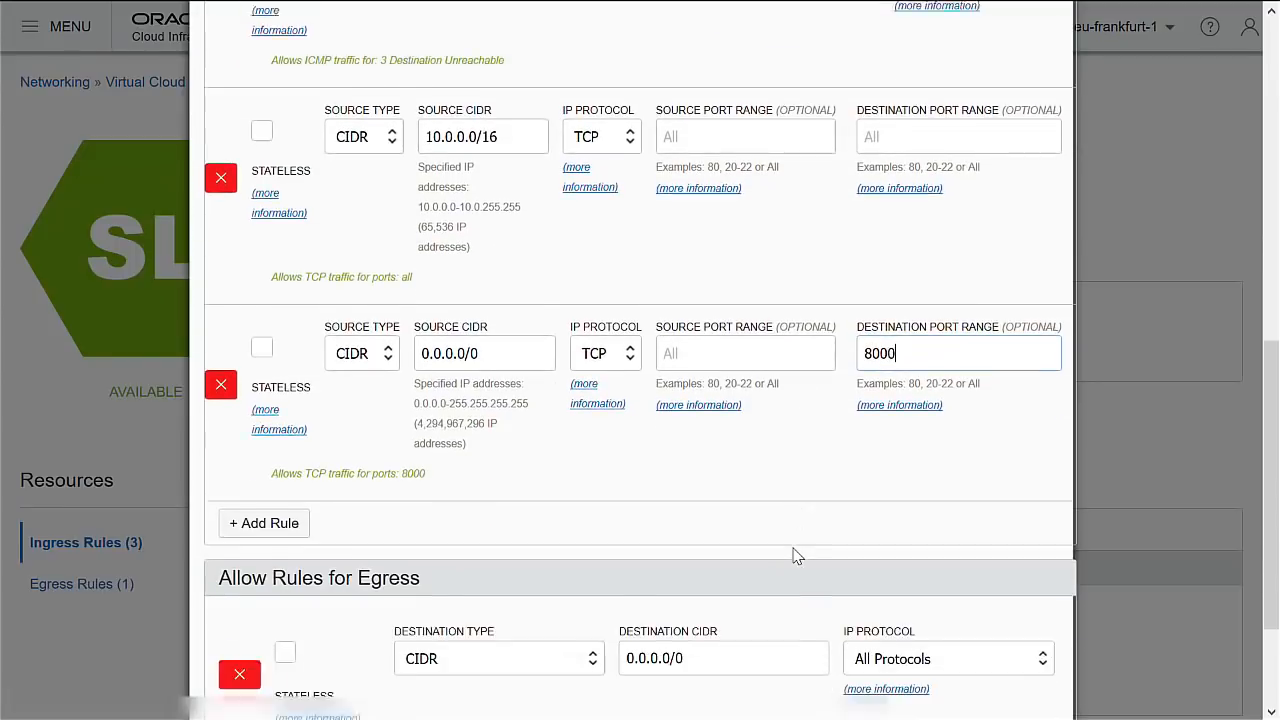
{"action": "left_click", "coordinate": [288, 466]}
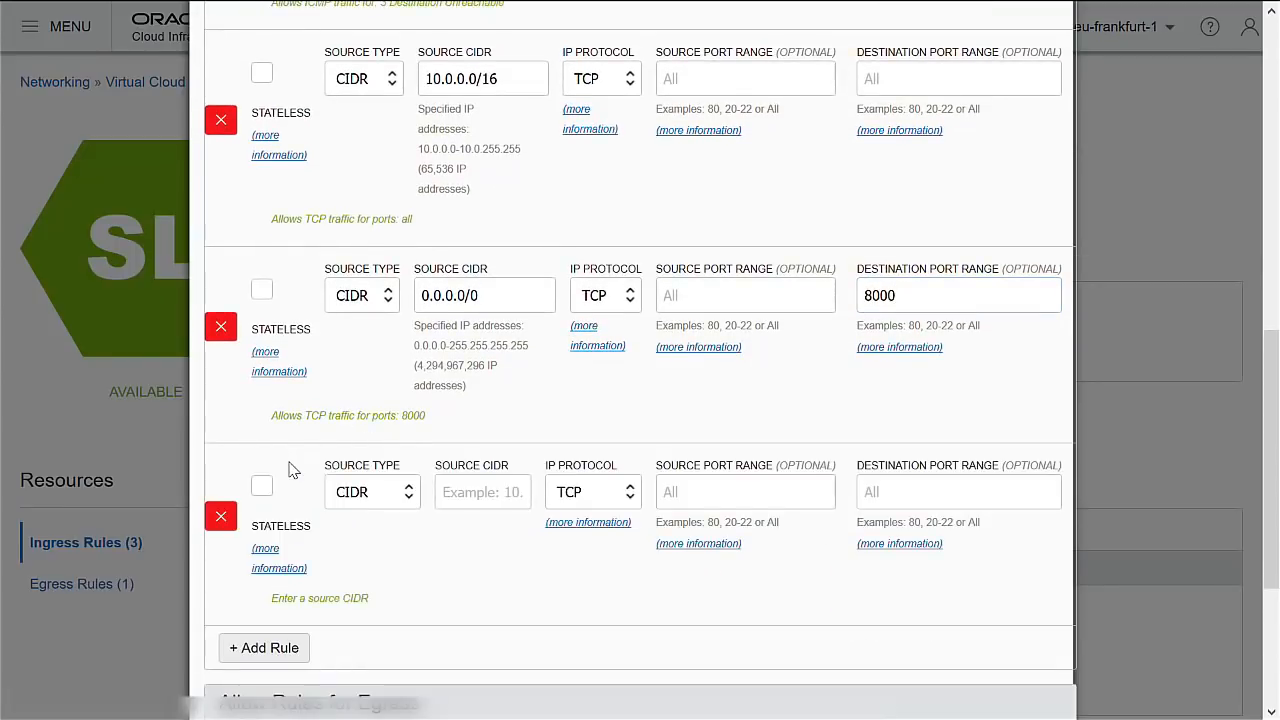
{"action": "left_click", "coordinate": [480, 496]}
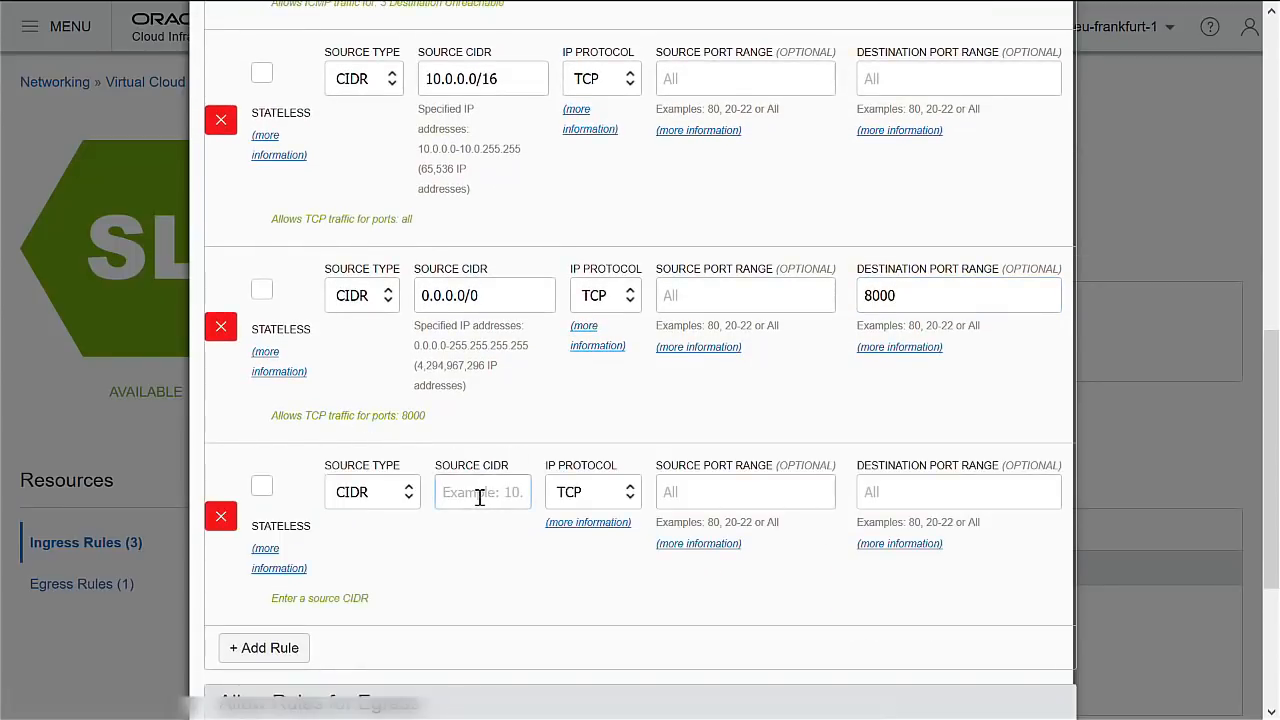
{"action": "type", "text": "0.0.0.0/"}
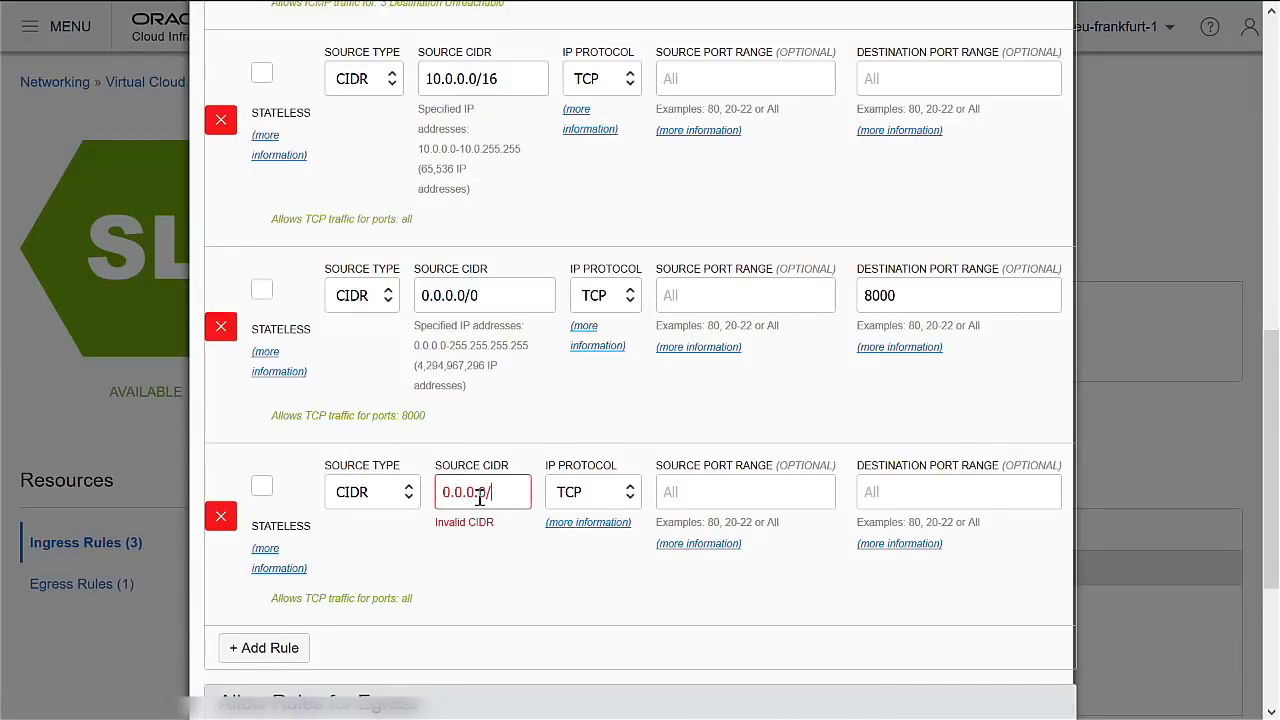
{"action": "type", "text": "0"}
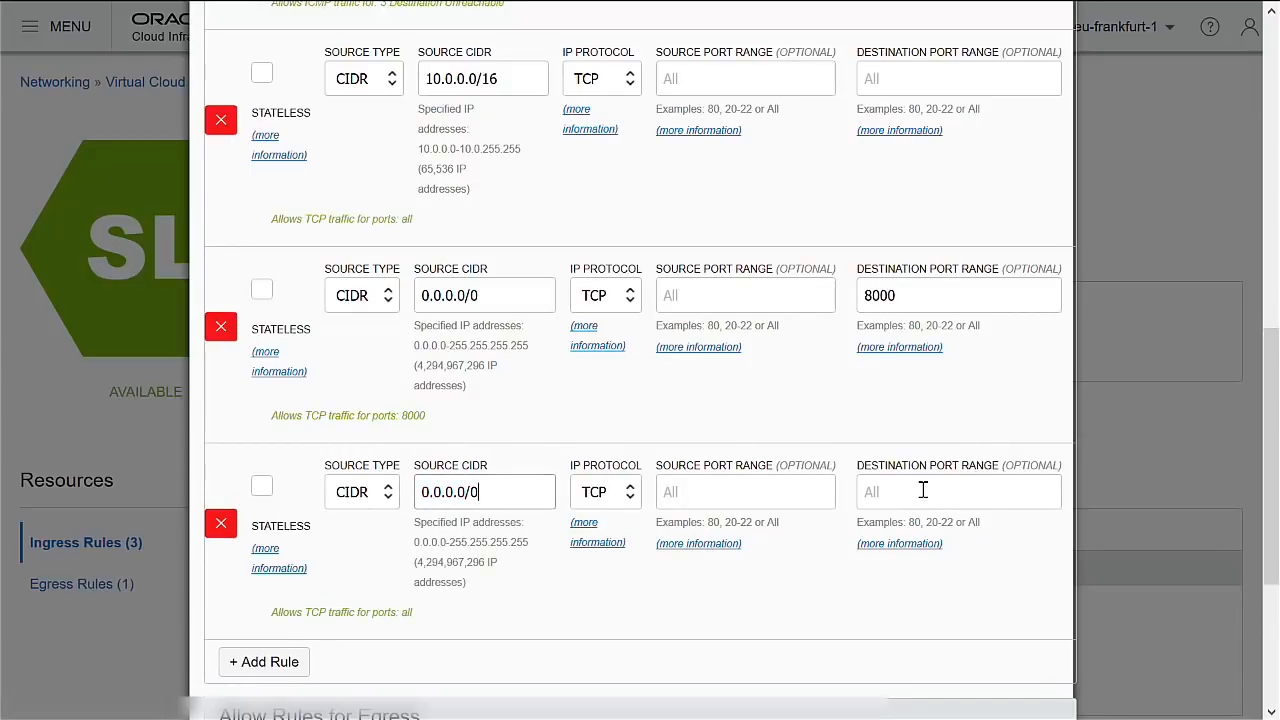
{"action": "type", "text": "3389"}
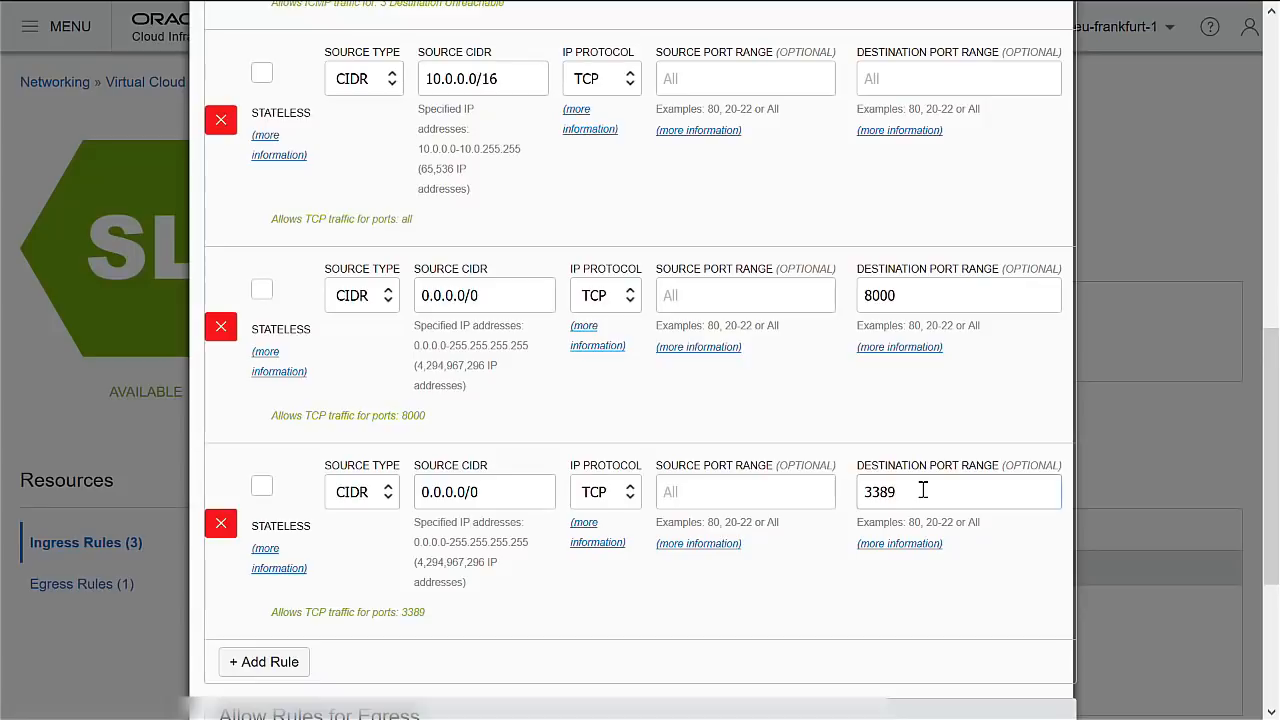
{"action": "scroll", "coordinate": [923, 490], "scroll_direction": "down", "scroll_amount": 3}
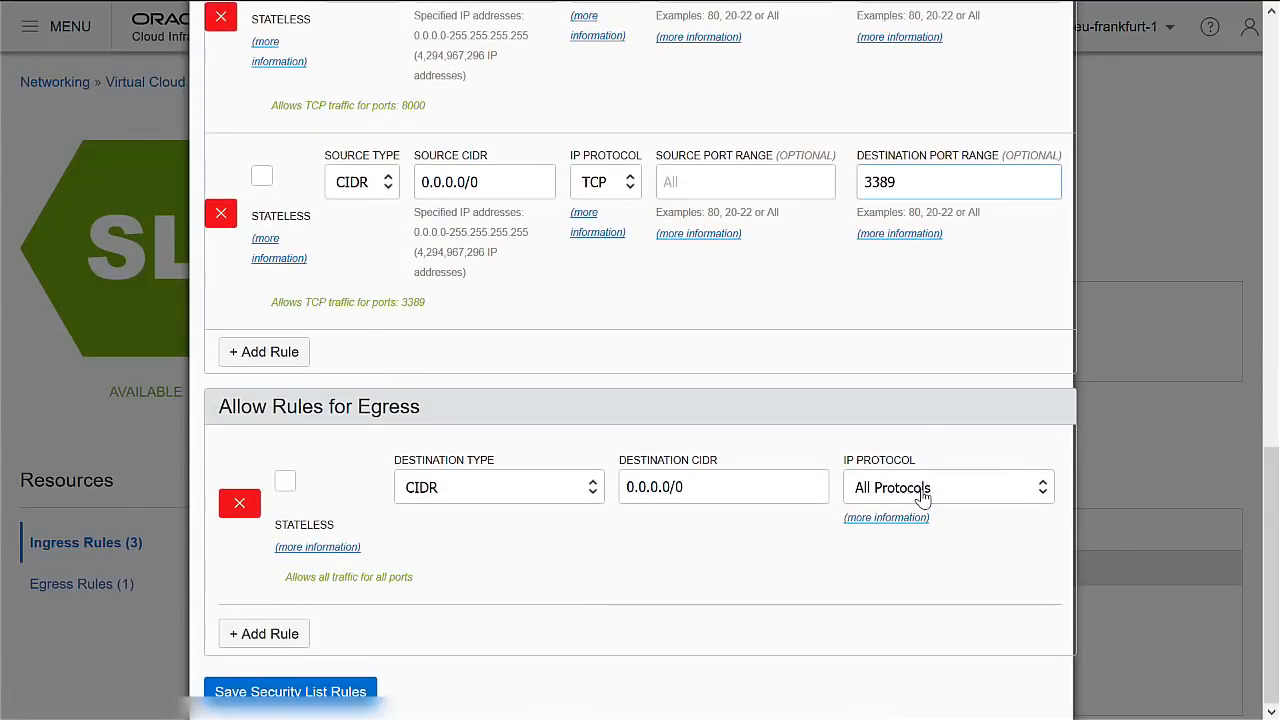
Save the security list rules, check the six stateful ingress rules, and return to Virtual Cloud Networks.
{"action": "left_click", "coordinate": [364, 692]}
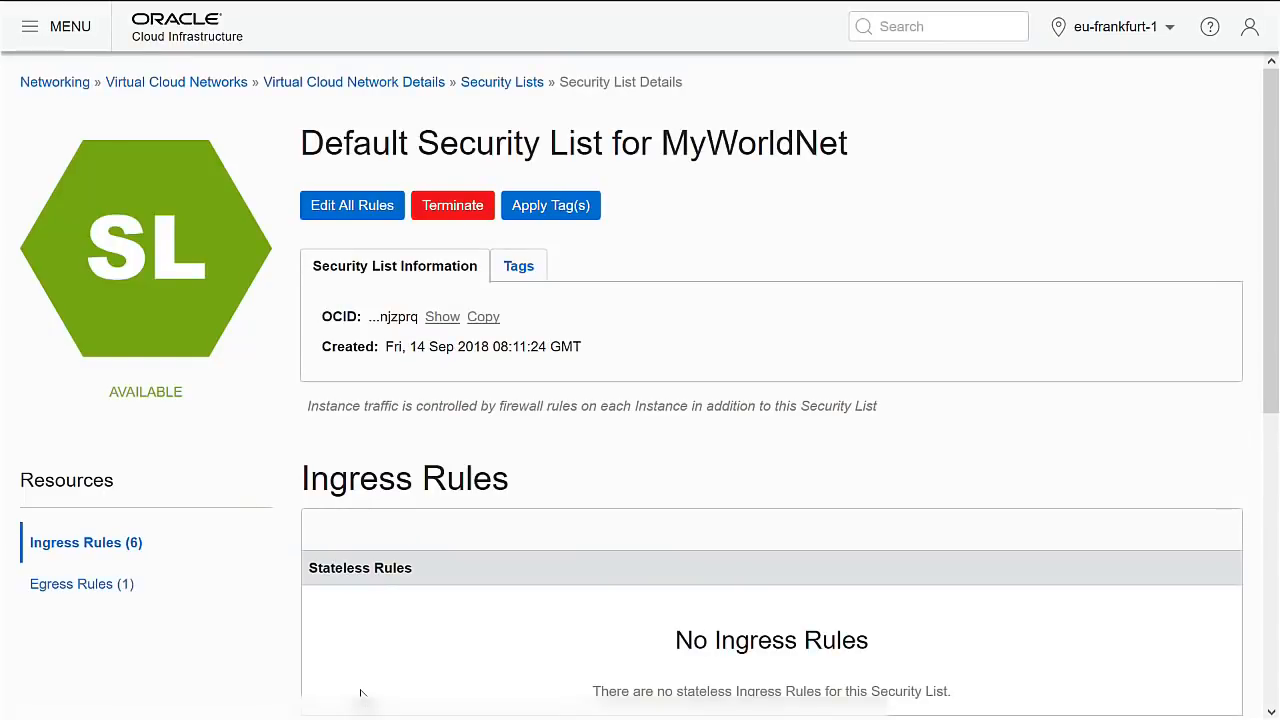
{"action": "scroll", "coordinate": [528, 600], "scroll_direction": "down", "scroll_amount": 5}
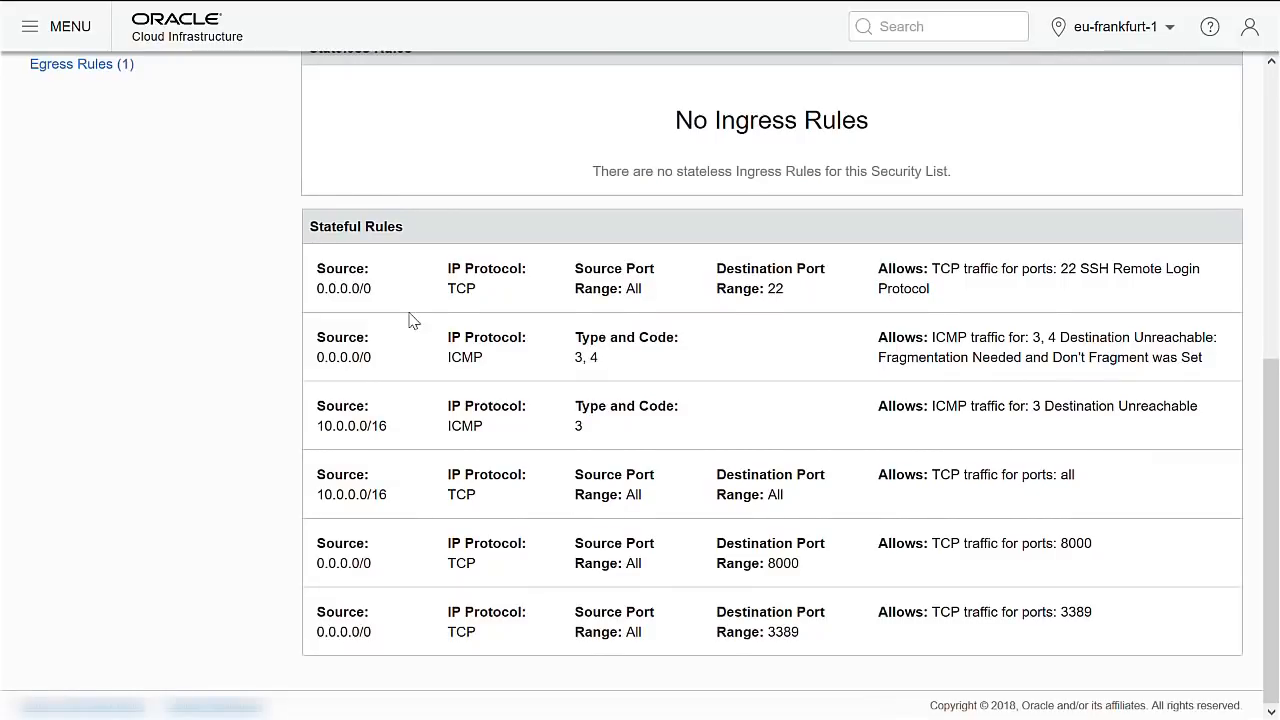
{"action": "scroll", "coordinate": [412, 320], "scroll_direction": "up", "scroll_amount": 5}
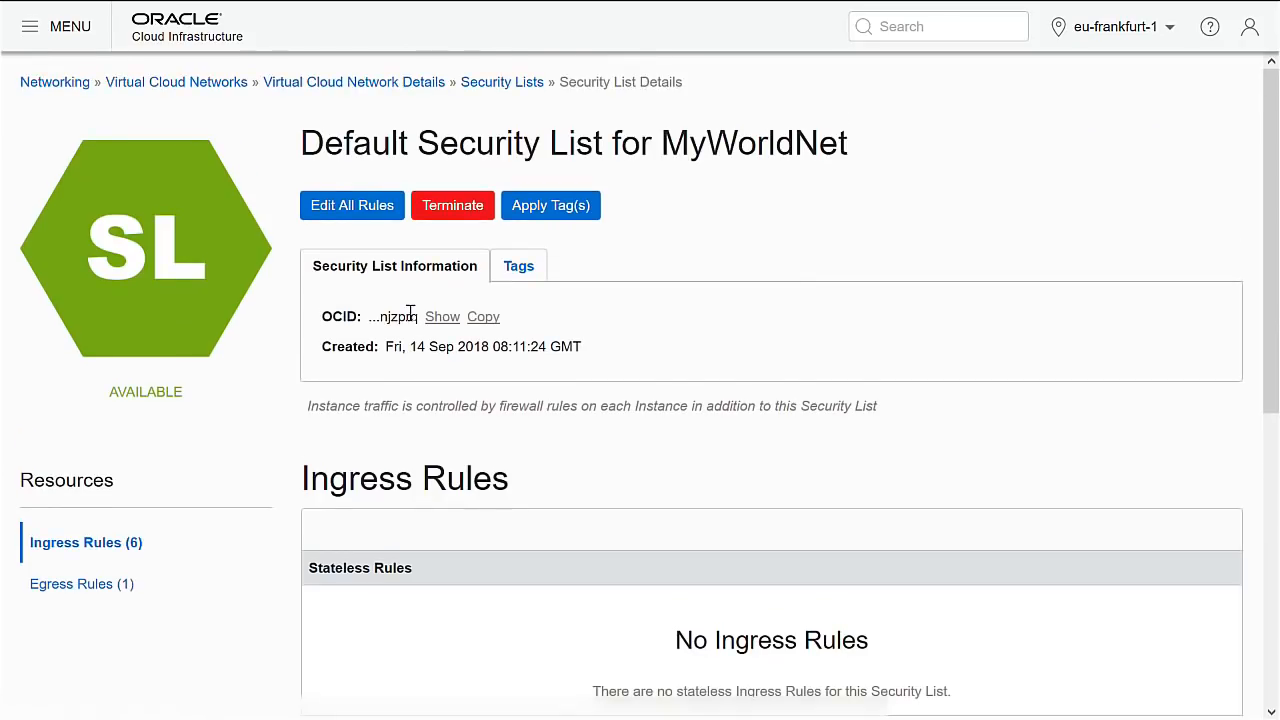
{"action": "left_click", "coordinate": [192, 83]}
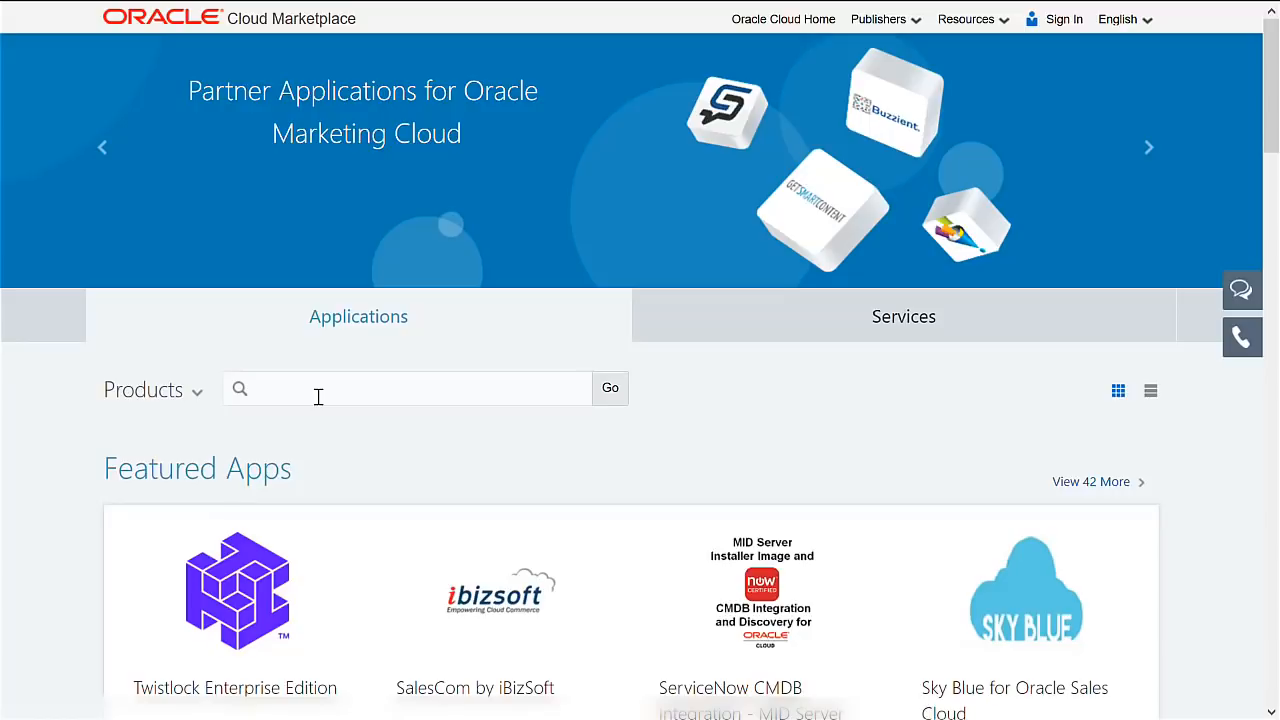
Search the Marketplace for 'cloud manager' and open the PeopleSoft Cloud Manager Image 07 for OCI listing.
{"action": "left_click", "coordinate": [318, 396]}
{"action": "type", "text": "cloud mana"}
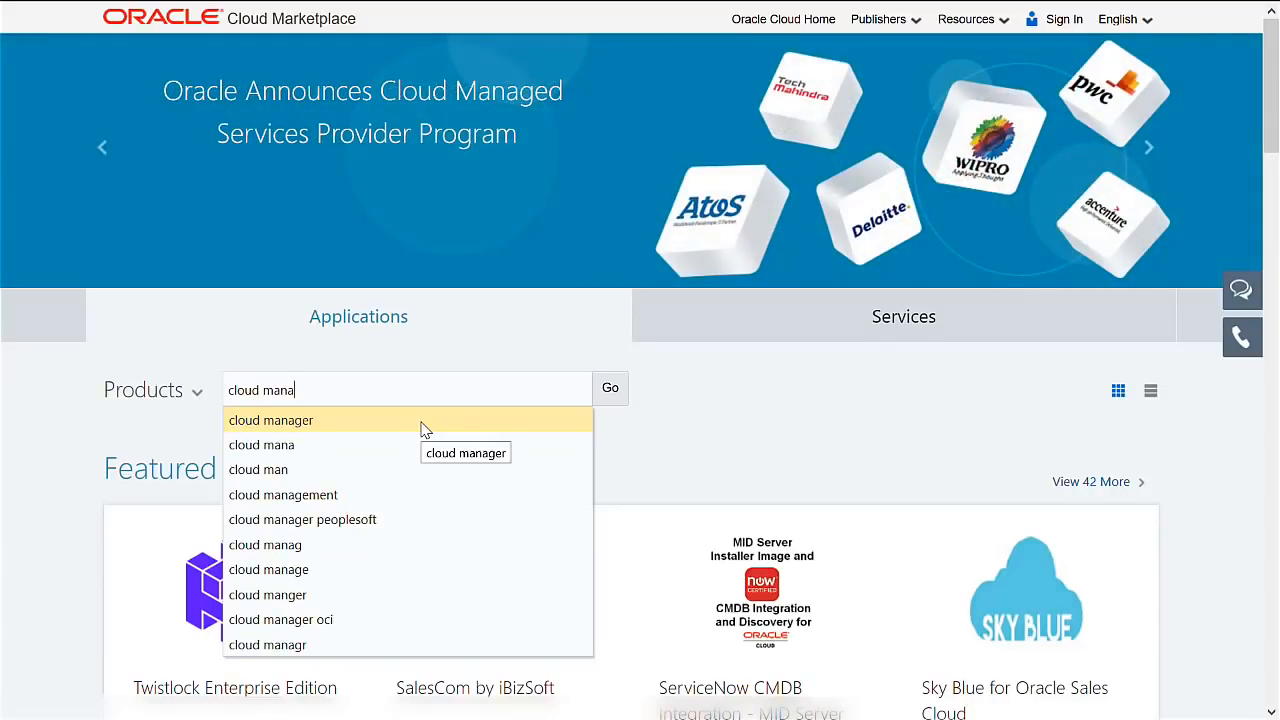
{"action": "left_click", "coordinate": [421, 424]}
{"action": "left_click", "coordinate": [615, 389]}
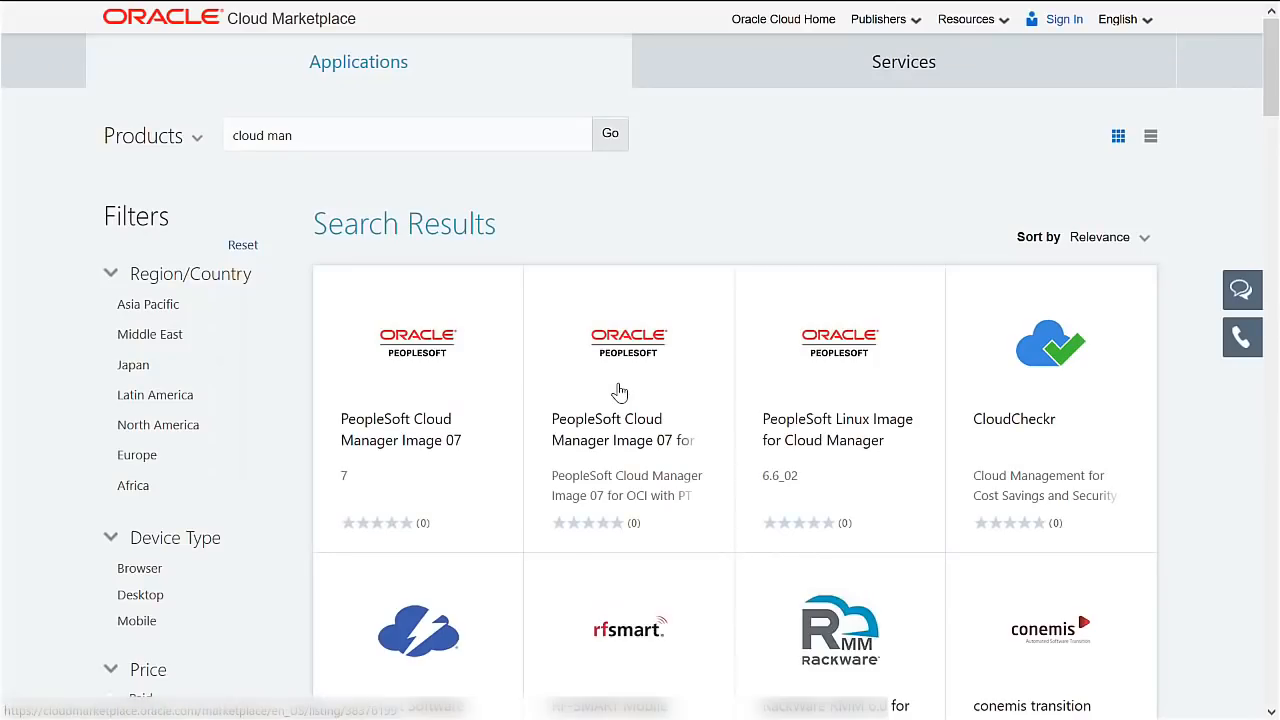
{"action": "left_click", "coordinate": [648, 450]}
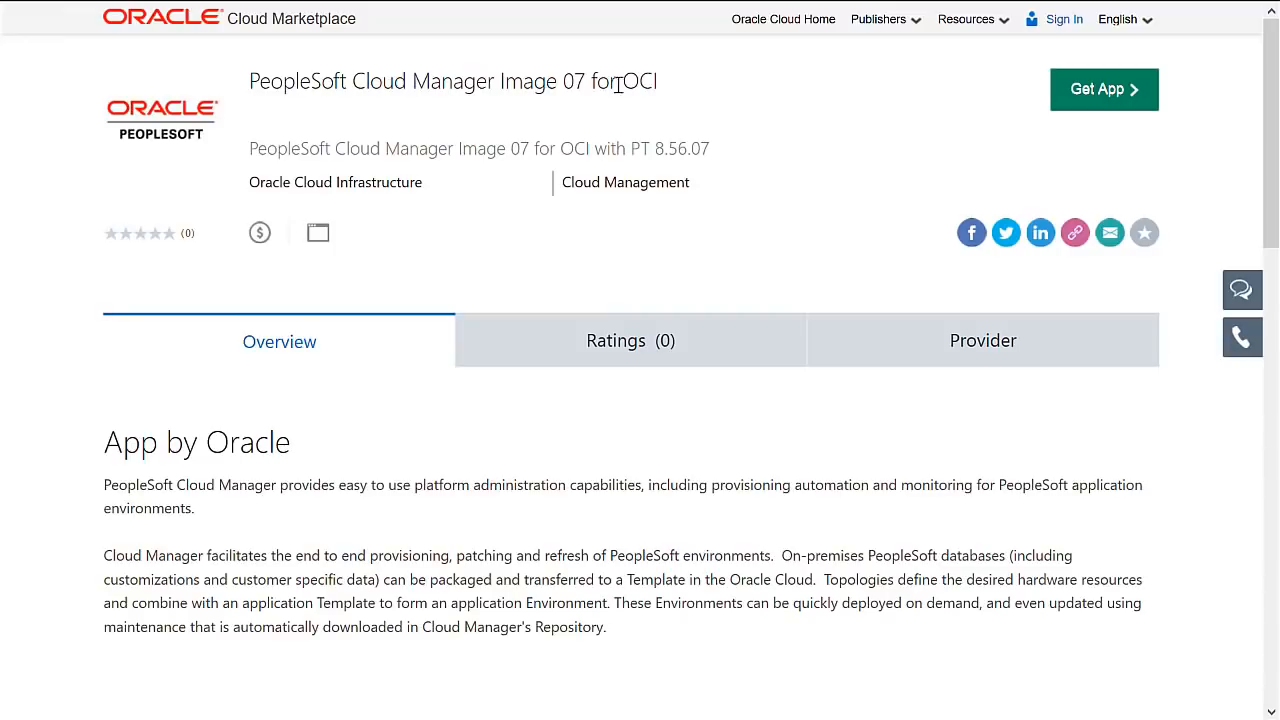
Get the app, accepting the Oracle standard terms.
{"action": "left_click", "coordinate": [1128, 100]}
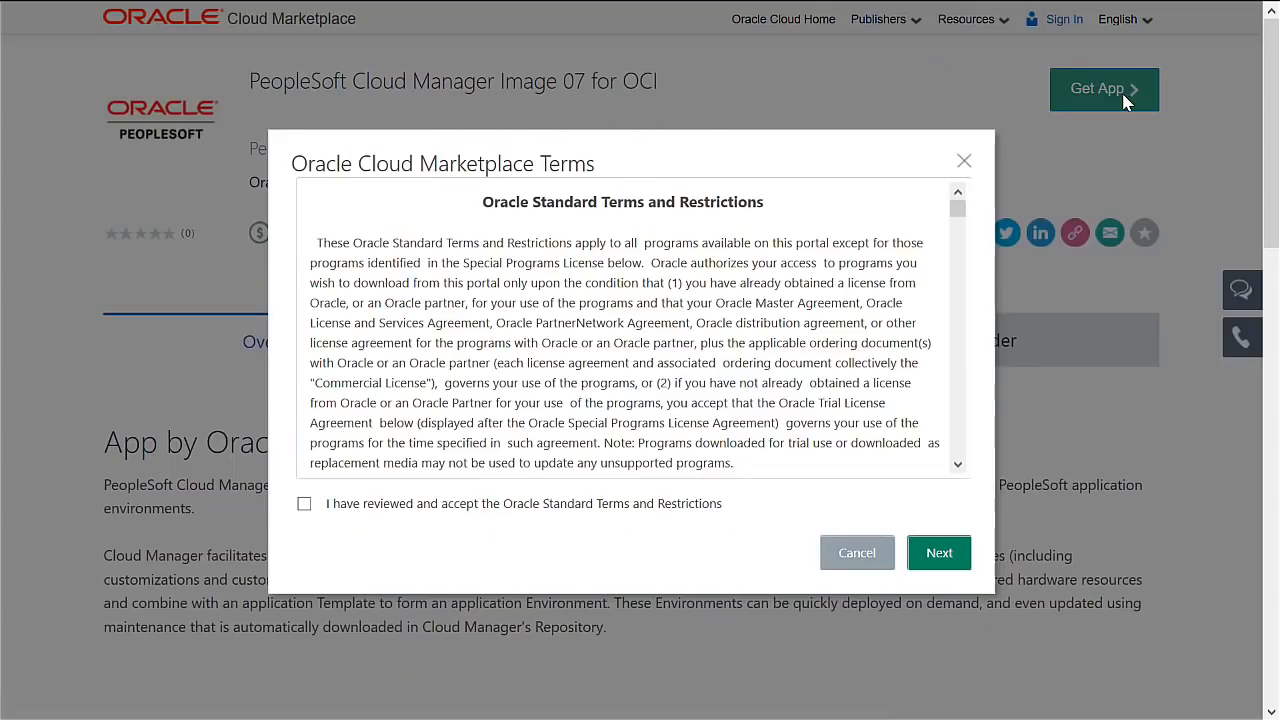
{"action": "left_click", "coordinate": [305, 505]}
{"action": "left_click", "coordinate": [938, 556]}
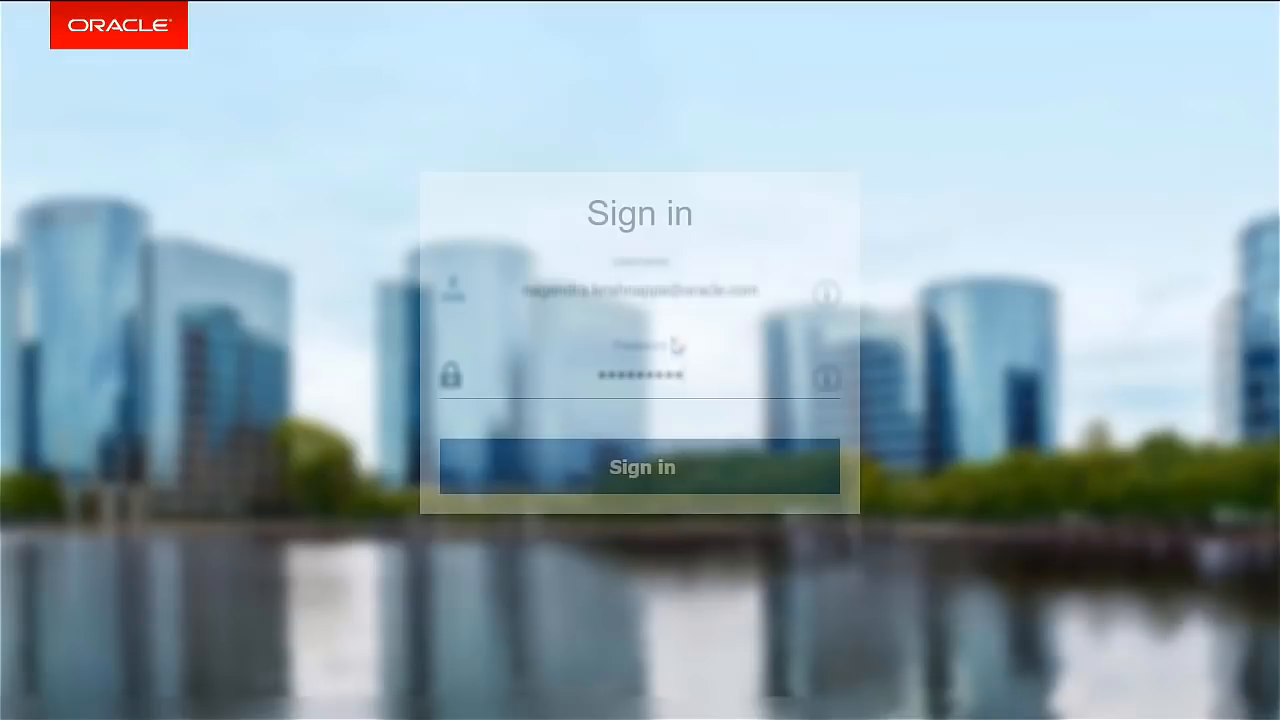
Sign in to My Oracle Support and scroll Doc ID 2397824.1 to its image patch links.
{"action": "left_click", "coordinate": [637, 452]}
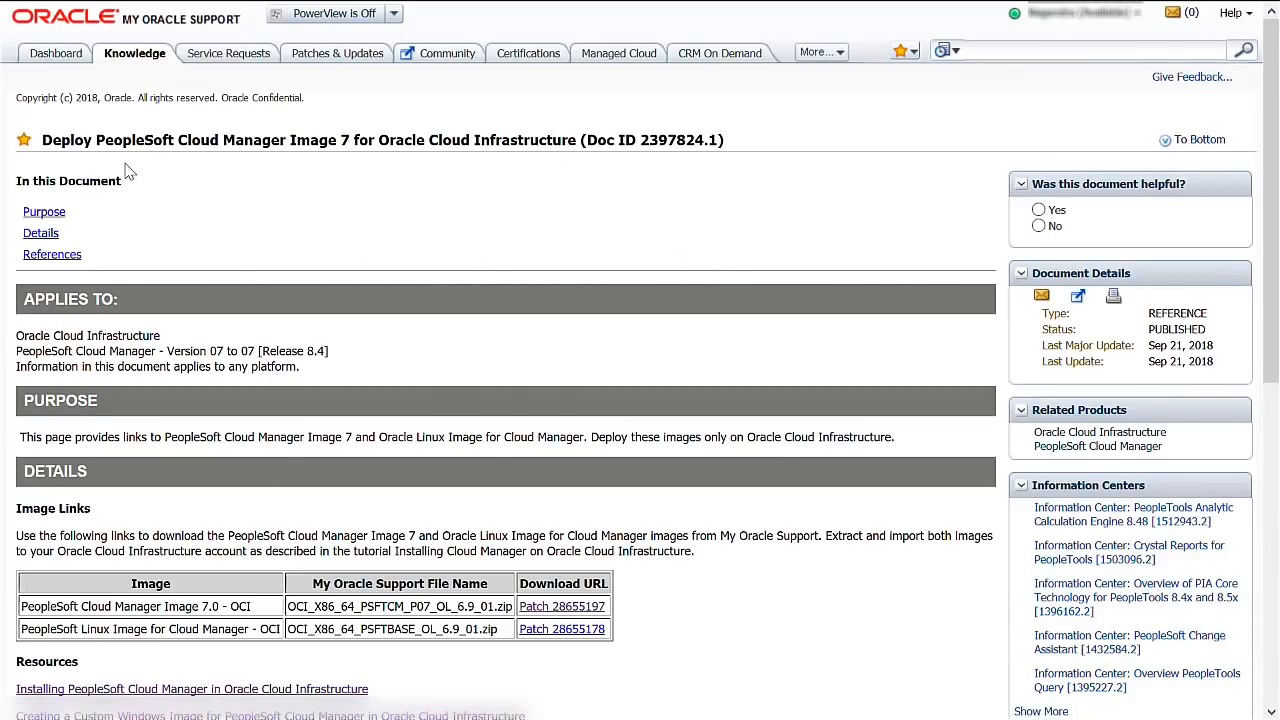
{"action": "scroll", "coordinate": [617, 280], "scroll_direction": "down", "scroll_amount": 1}
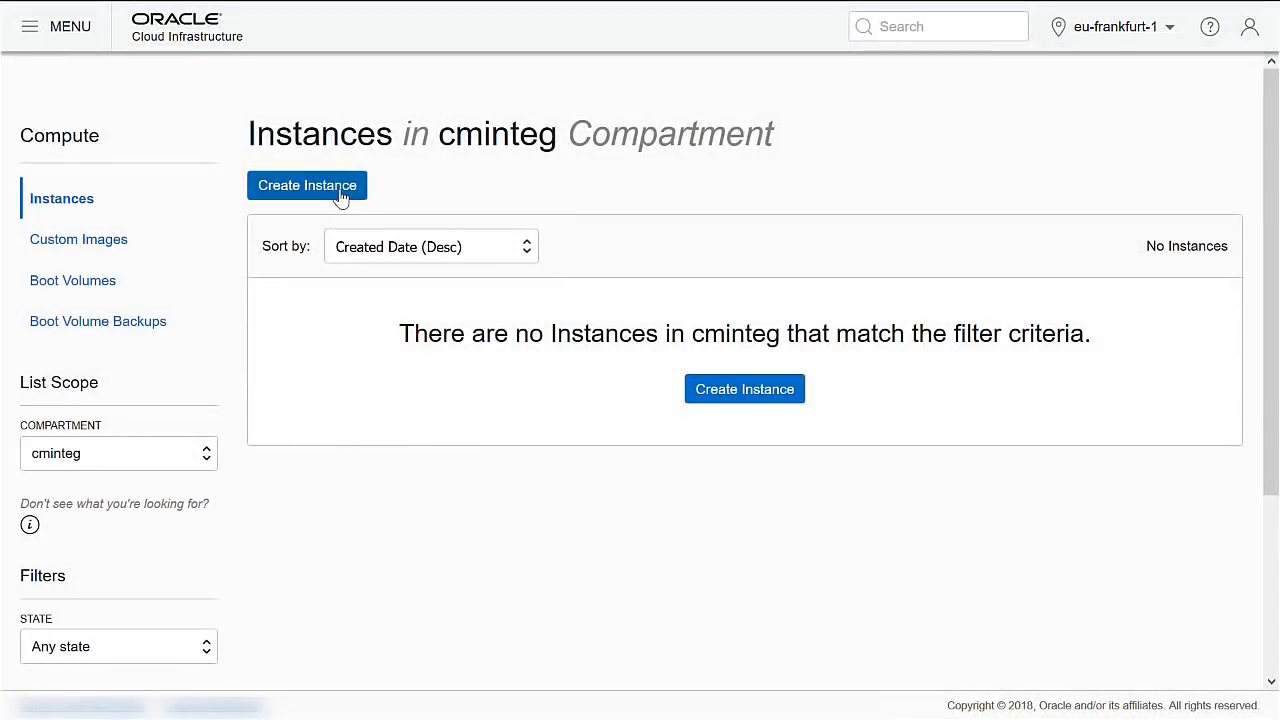
Start a new compute instance named CustomWindows in availability domain AD 2.
{"action": "left_click", "coordinate": [340, 195]}
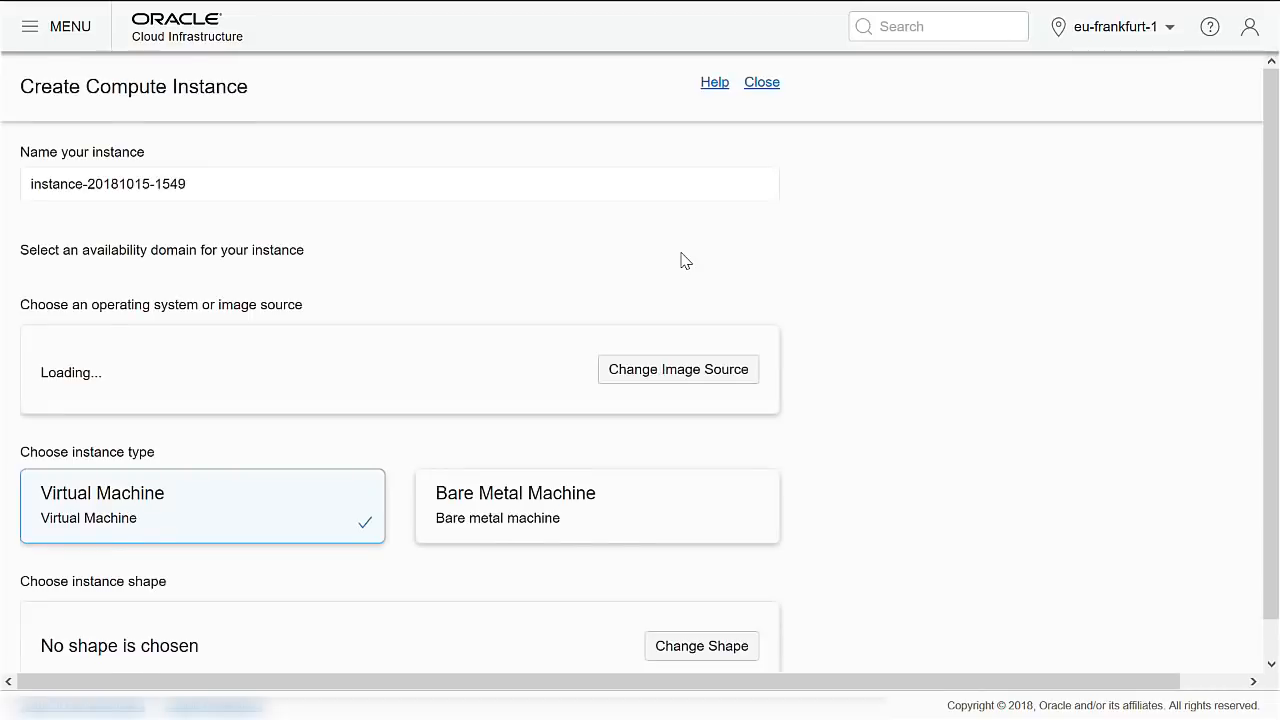
{"action": "left_click_drag", "start_coordinate": [260, 190], "coordinate": [3, 187]}
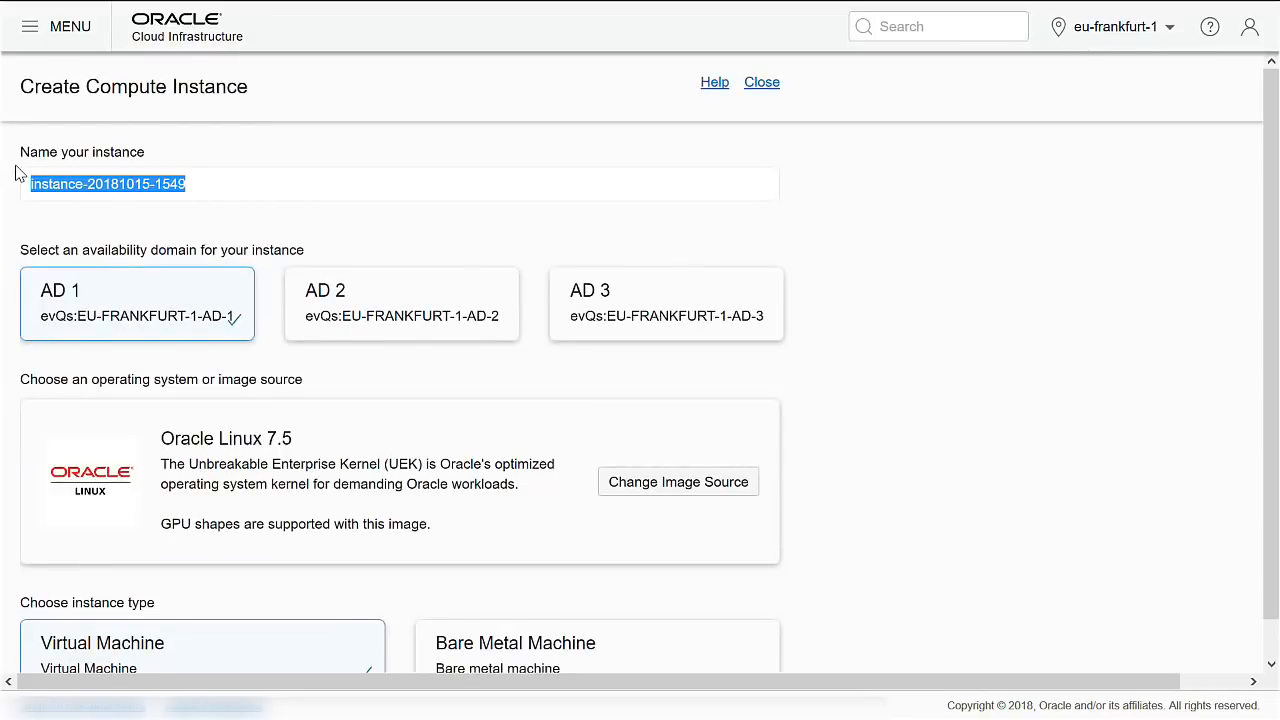
{"action": "type", "text": "CustomWindows"}
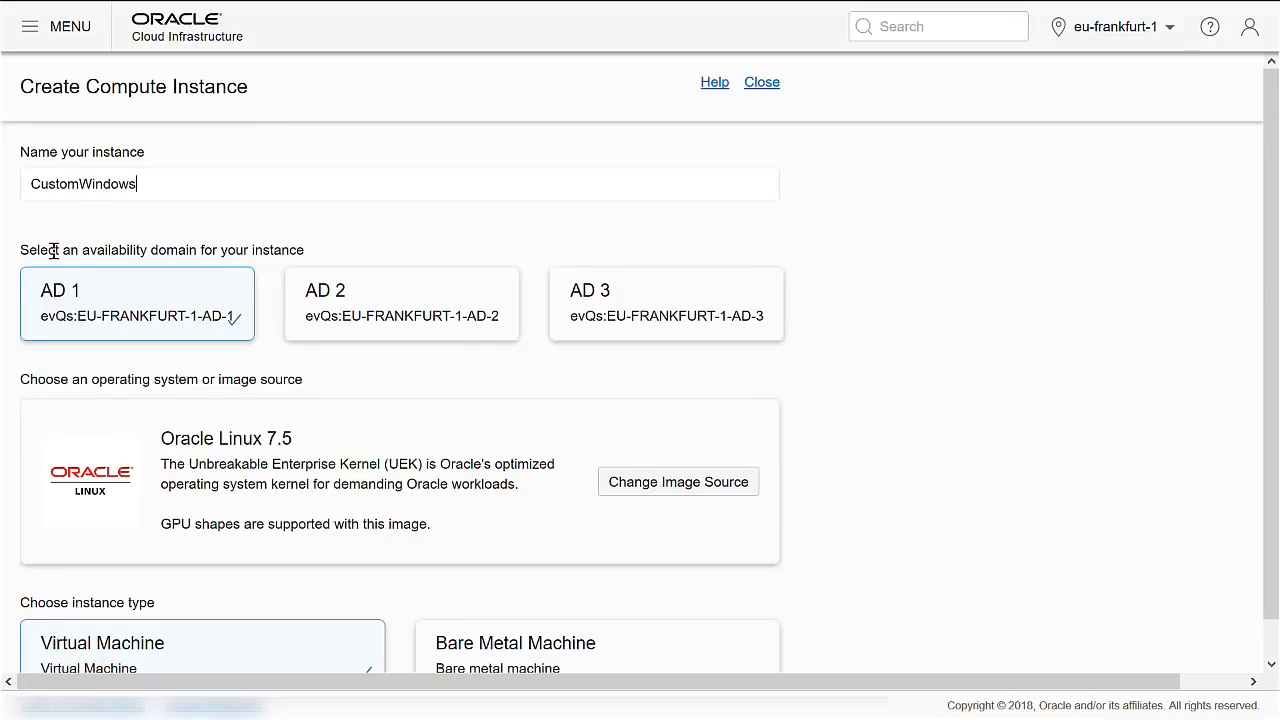
{"action": "left_click", "coordinate": [443, 318]}
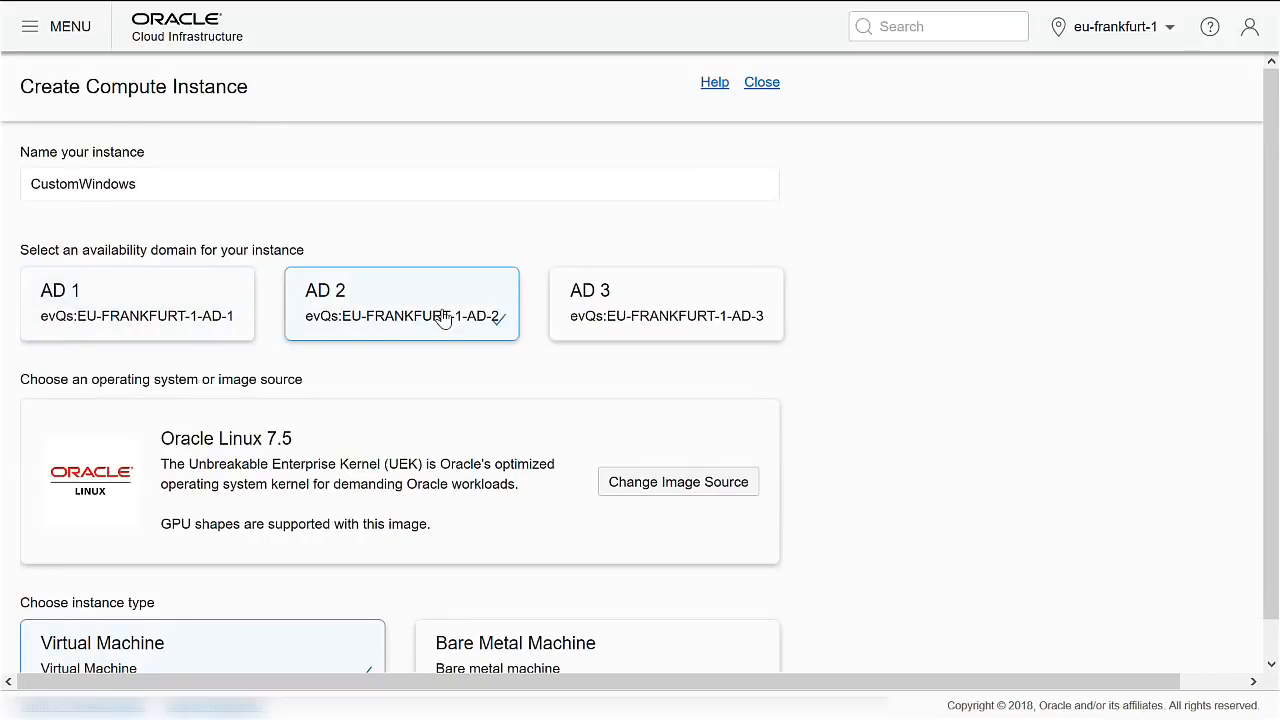
Switch the image to Windows Server 2012 R2 Standard, accepting the Oracle and Microsoft terms.
{"action": "scroll", "coordinate": [443, 318], "scroll_direction": "down", "scroll_amount": 1}
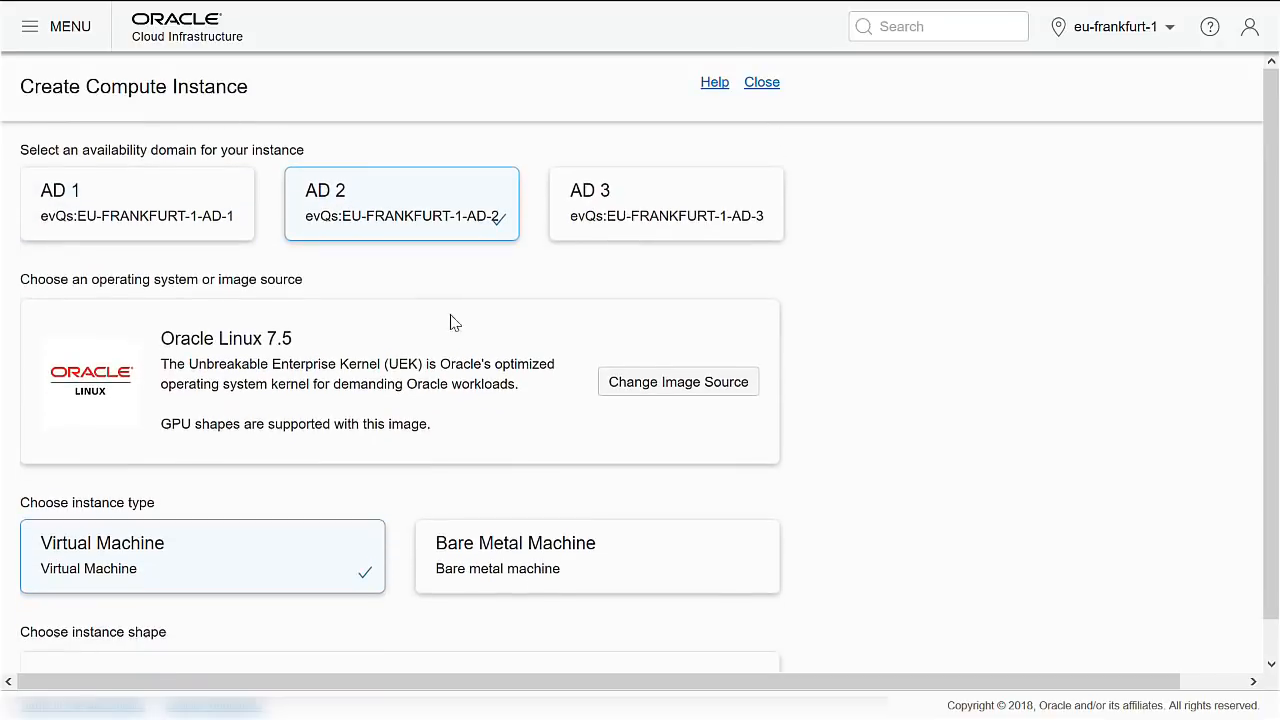
{"action": "left_click", "coordinate": [654, 382]}
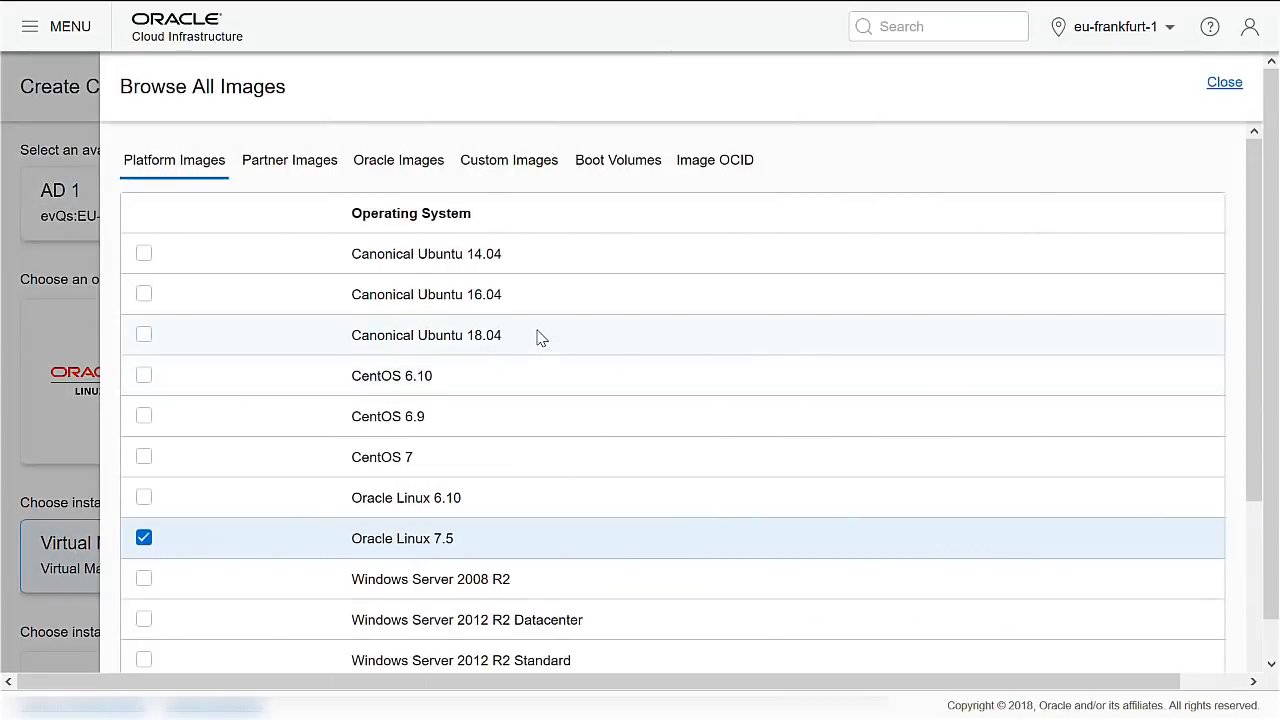
{"action": "scroll", "coordinate": [541, 338], "scroll_direction": "down", "scroll_amount": 3}
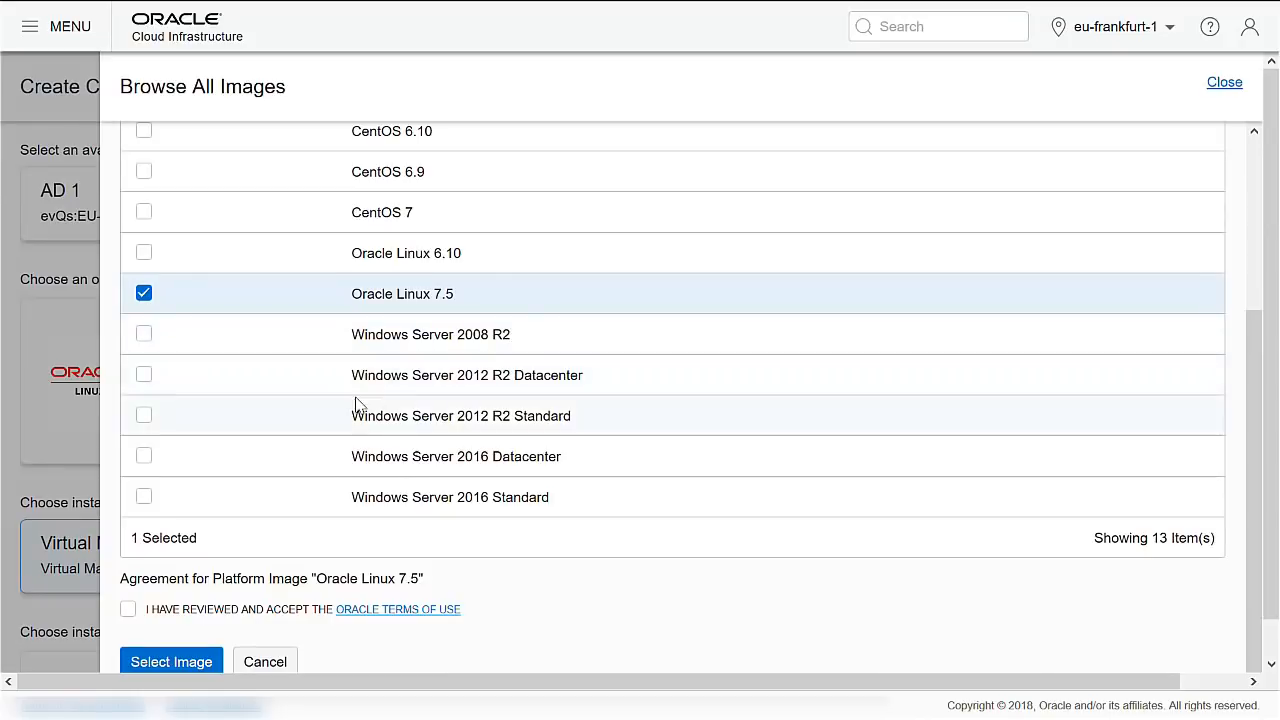
{"action": "left_click", "coordinate": [143, 418]}
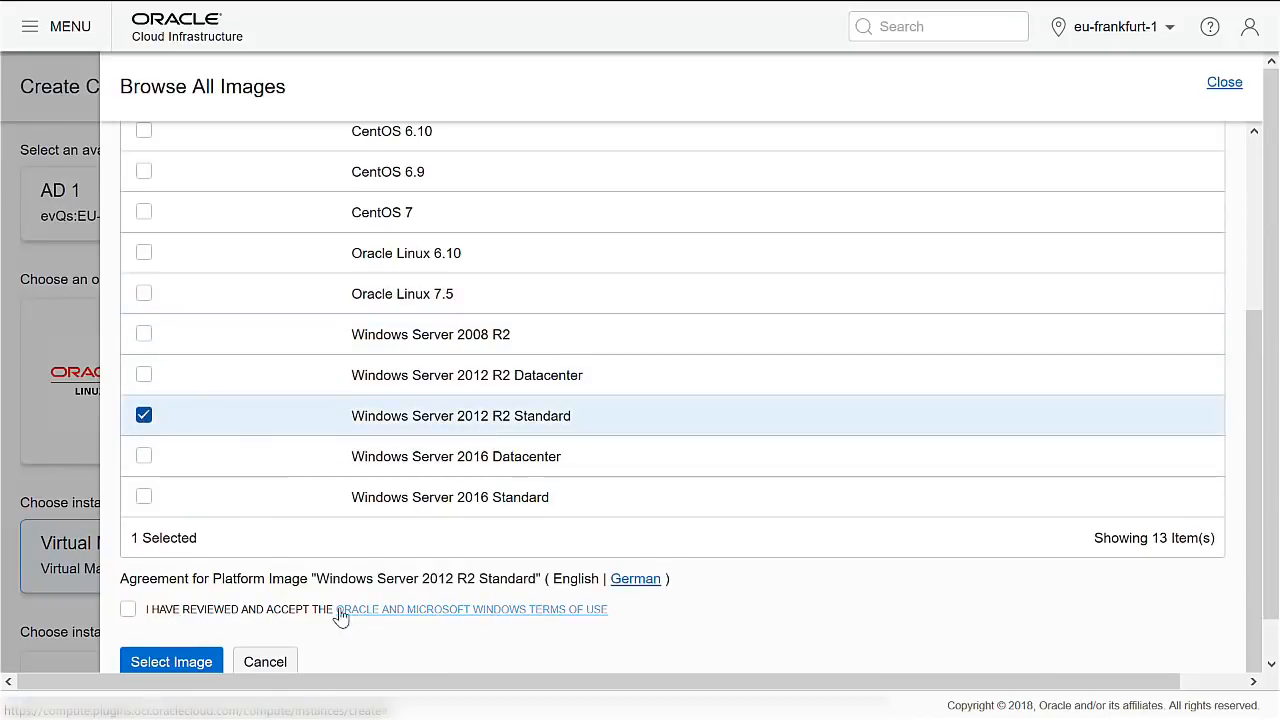
{"action": "left_click", "coordinate": [128, 611]}
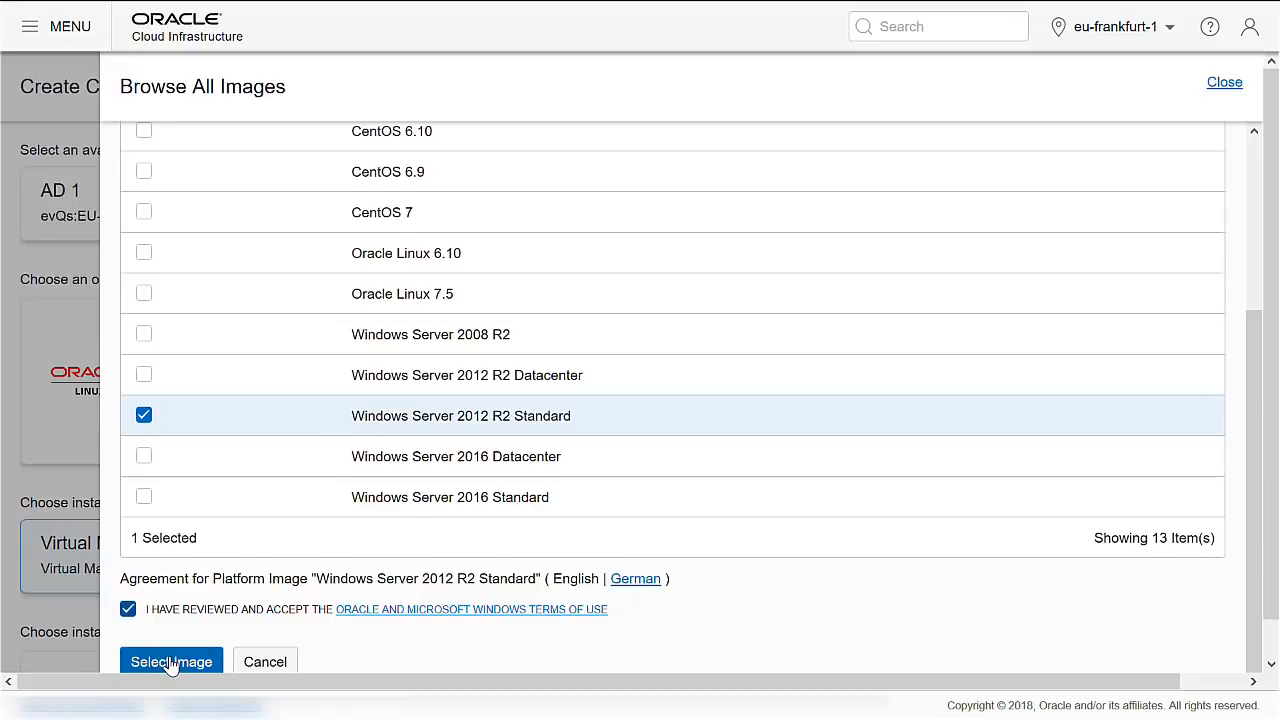
{"action": "left_click", "coordinate": [171, 662]}
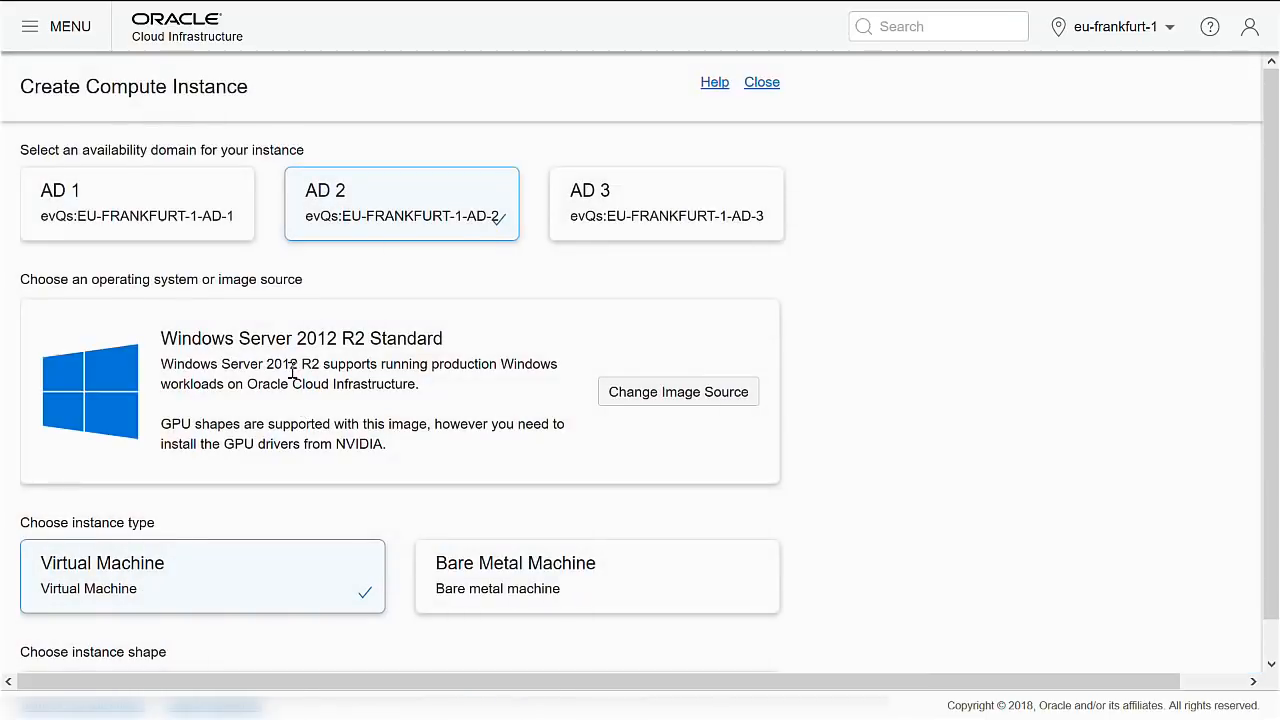
Change the instance shape to VM.Standard1.1.
{"action": "scroll", "coordinate": [292, 372], "scroll_direction": "down", "scroll_amount": 3}
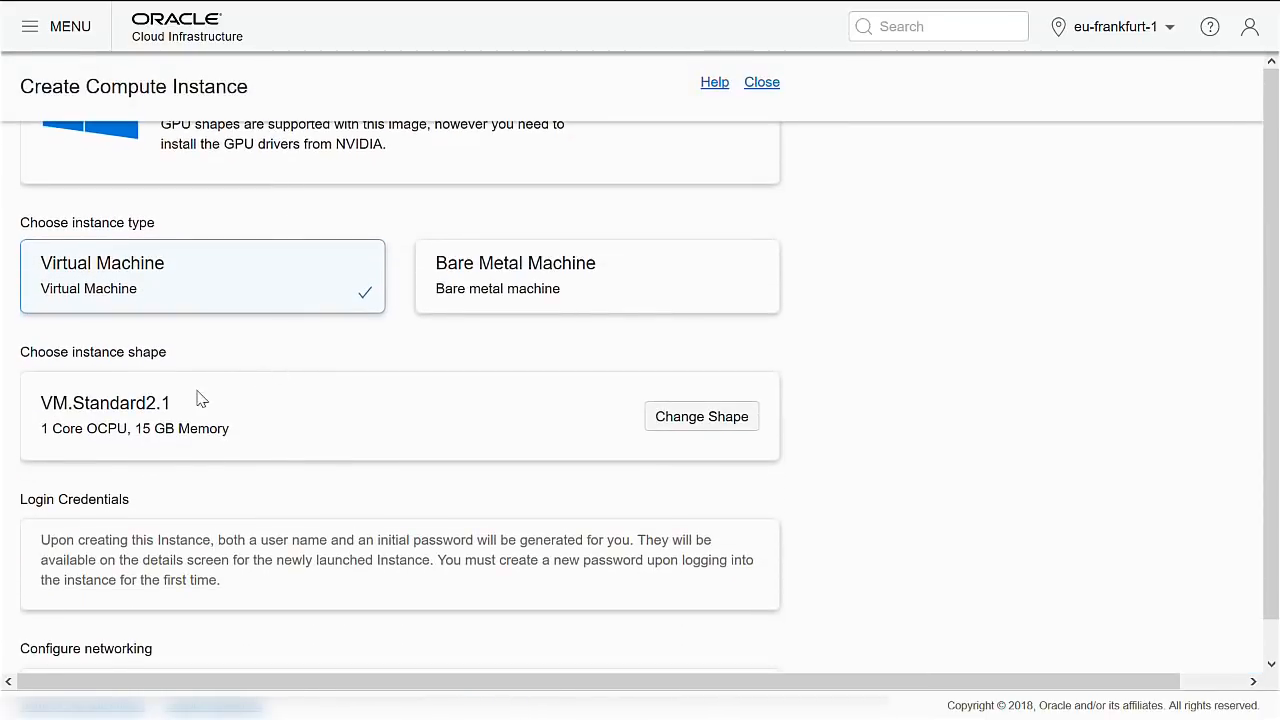
{"action": "left_click", "coordinate": [677, 424]}
{"action": "left_click", "coordinate": [143, 203]}
{"action": "left_click", "coordinate": [174, 452]}
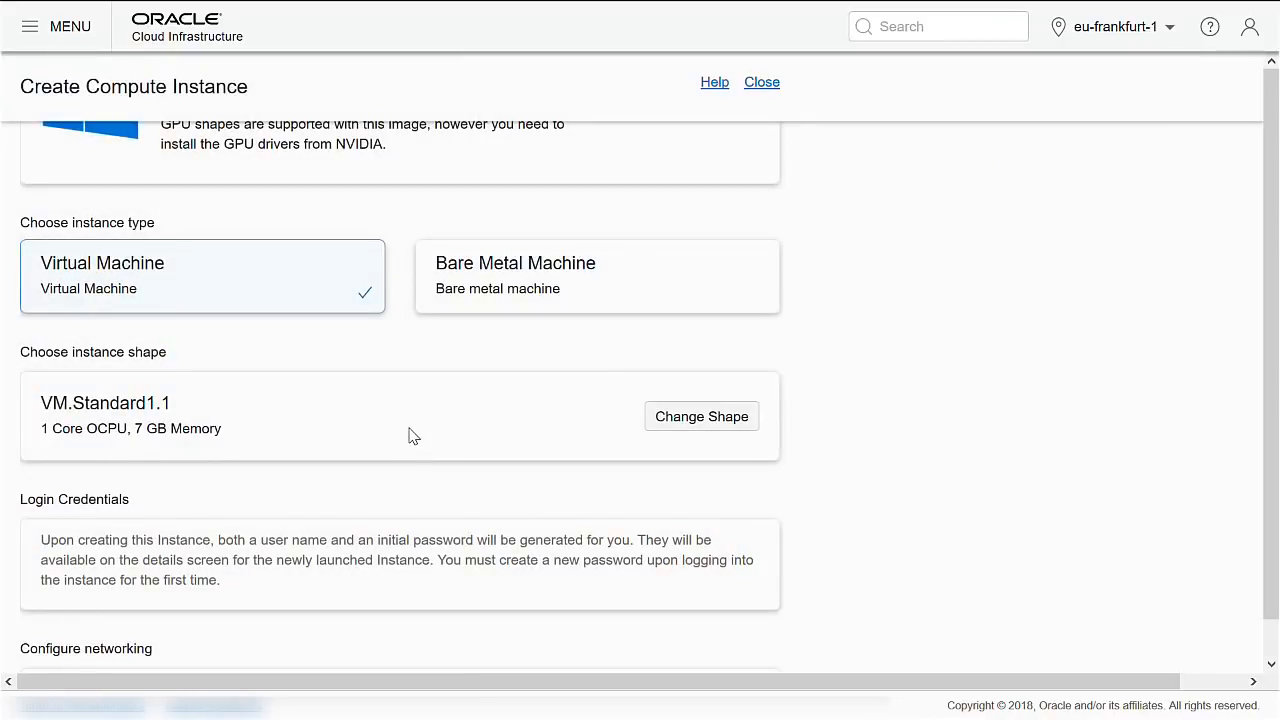
Keep the default cminteg networking and boot volume settings and launch the CustomWindows instance.
{"action": "scroll", "coordinate": [413, 435], "scroll_direction": "down", "scroll_amount": 1}
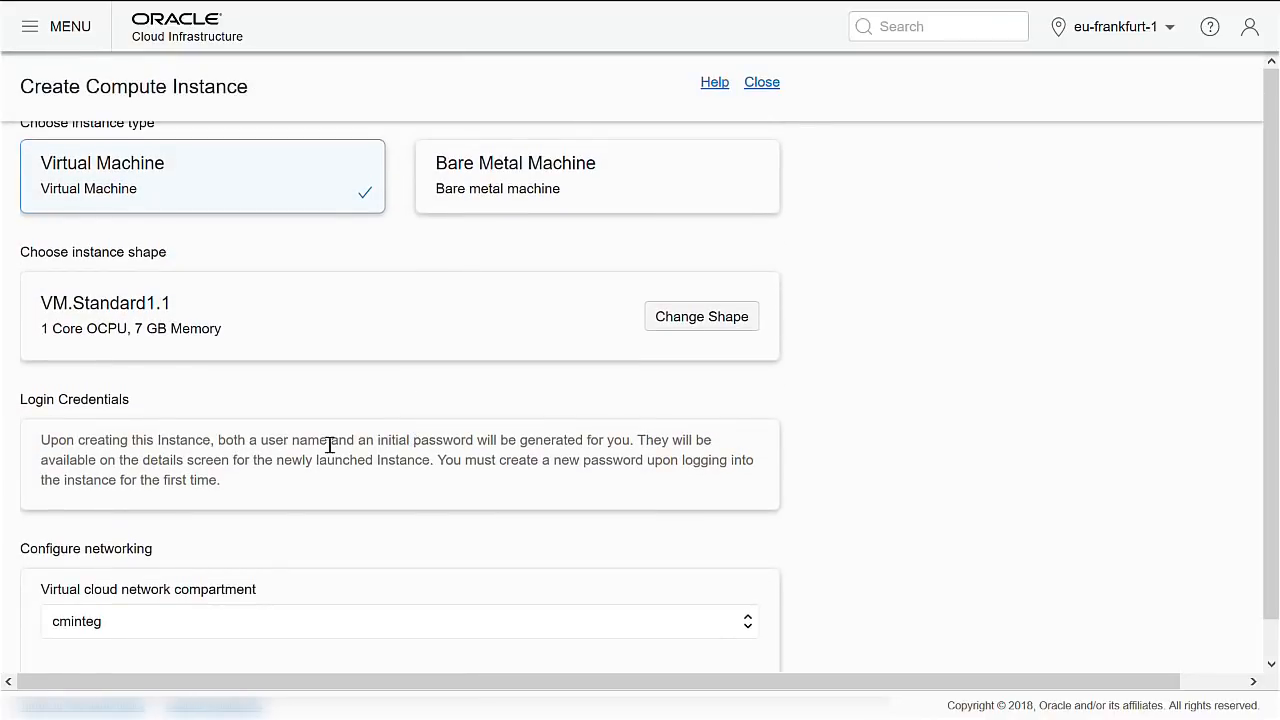
{"action": "scroll", "coordinate": [333, 456], "scroll_direction": "down", "scroll_amount": 2}
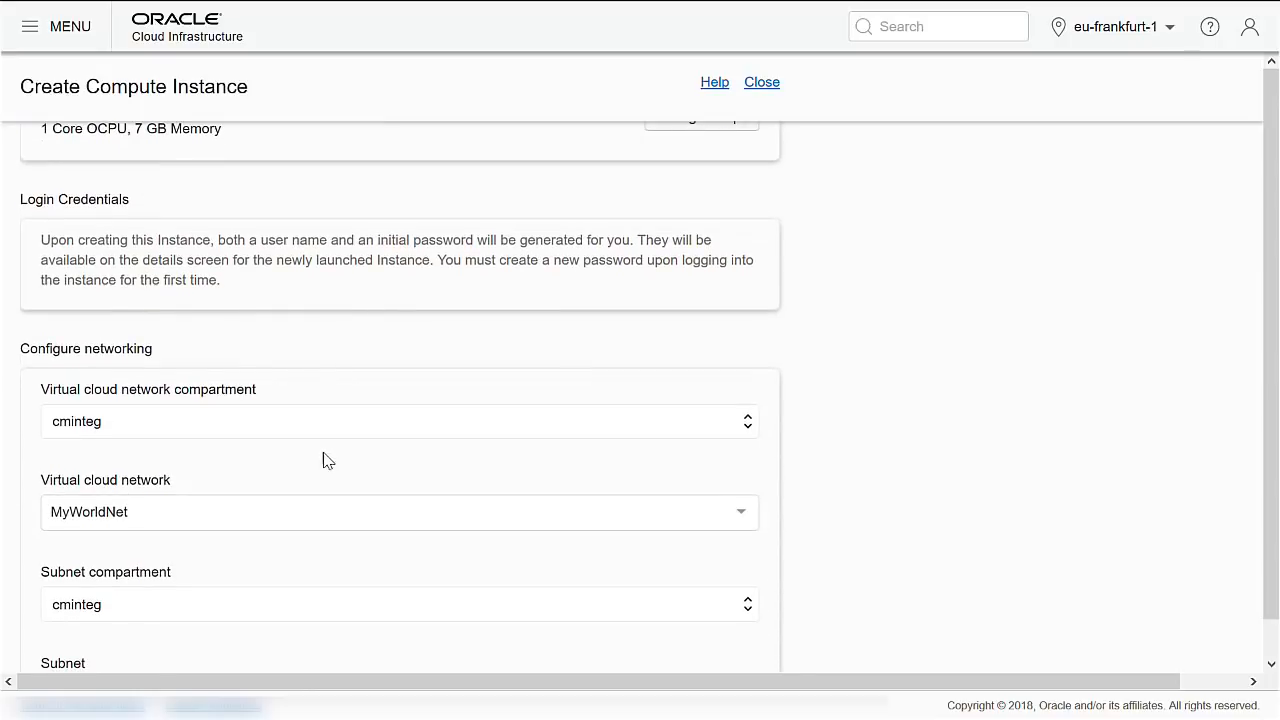
{"action": "scroll", "coordinate": [310, 456], "scroll_direction": "down", "scroll_amount": 1}
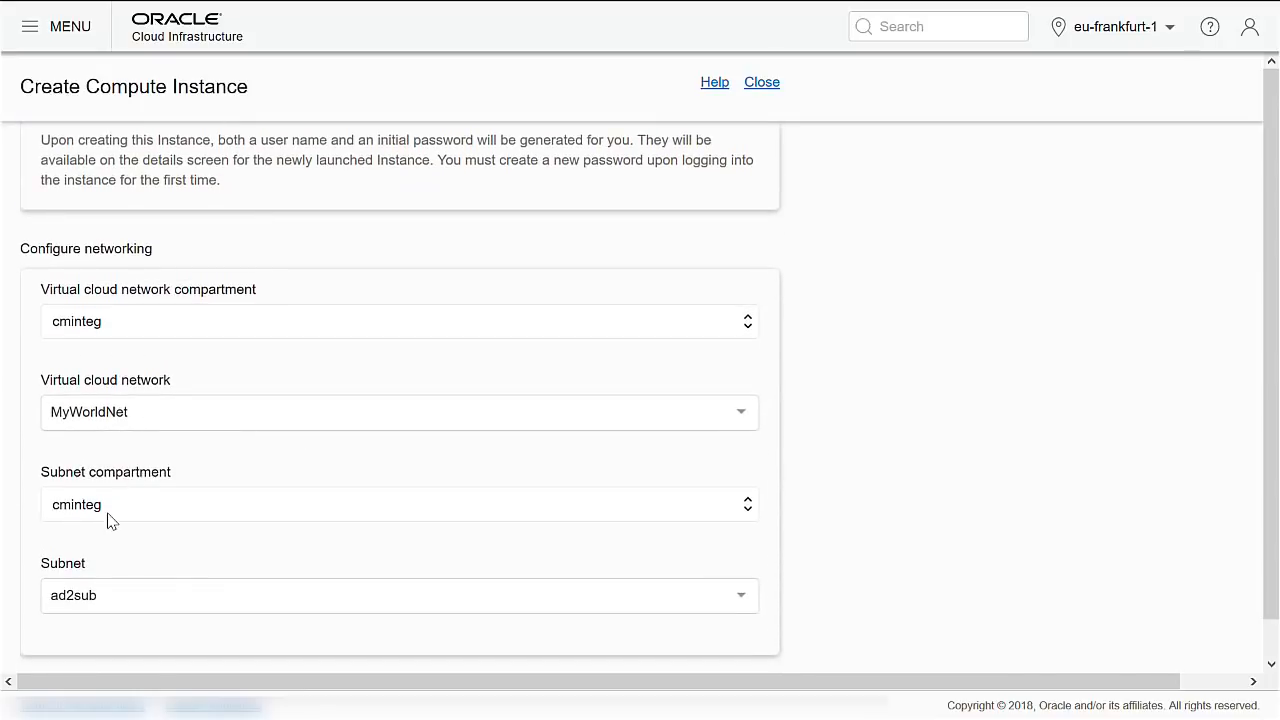
{"action": "scroll", "coordinate": [110, 537], "scroll_direction": "down", "scroll_amount": 2}
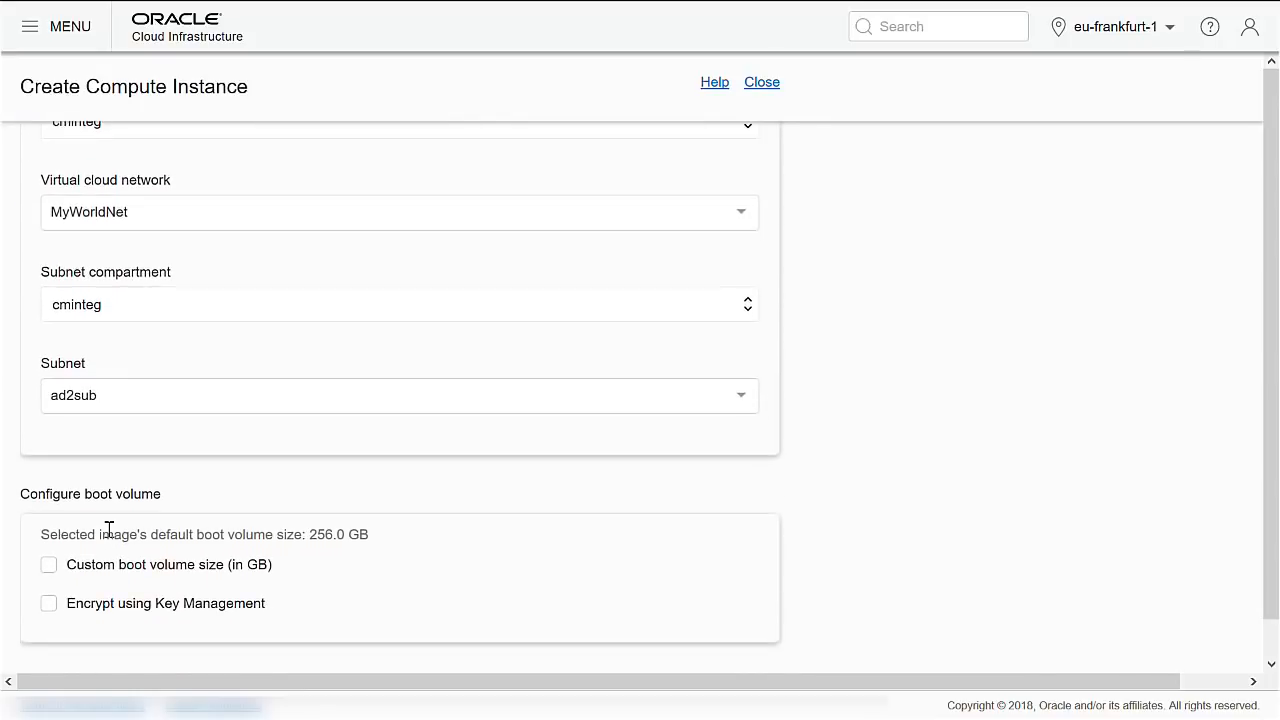
{"action": "scroll", "coordinate": [130, 500], "scroll_direction": "down", "scroll_amount": 1}
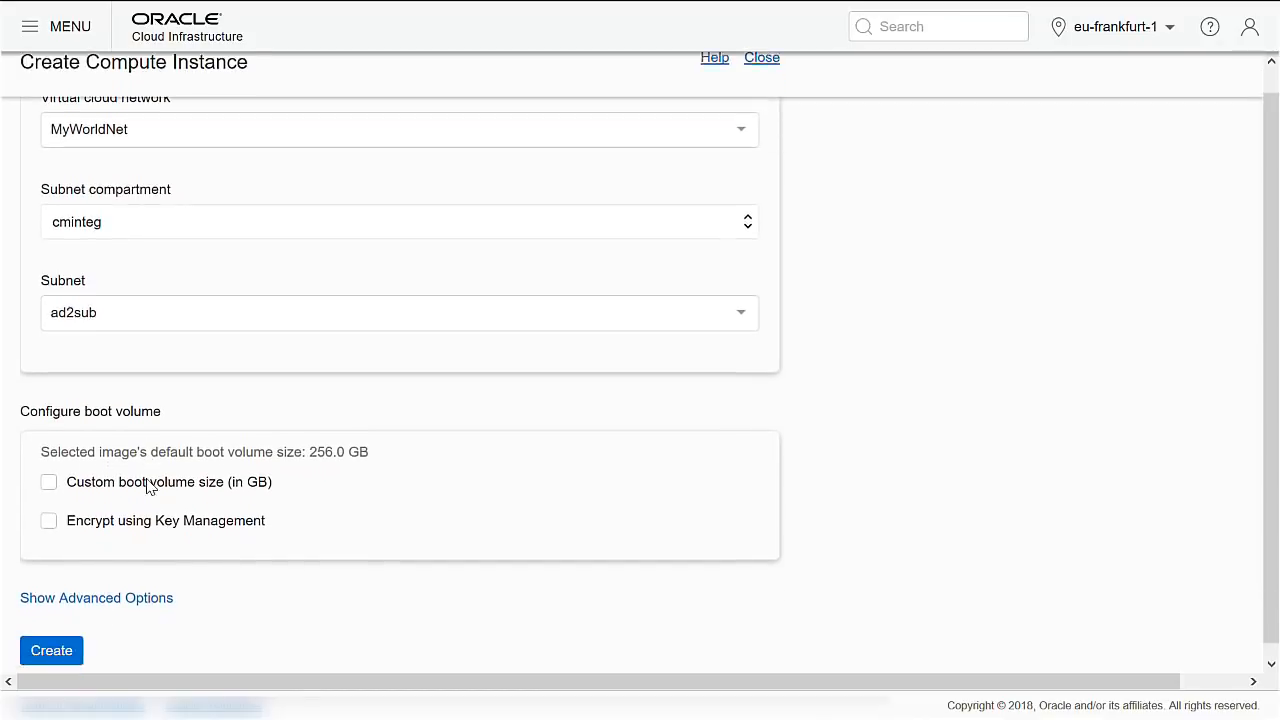
{"action": "left_click", "coordinate": [60, 645]}
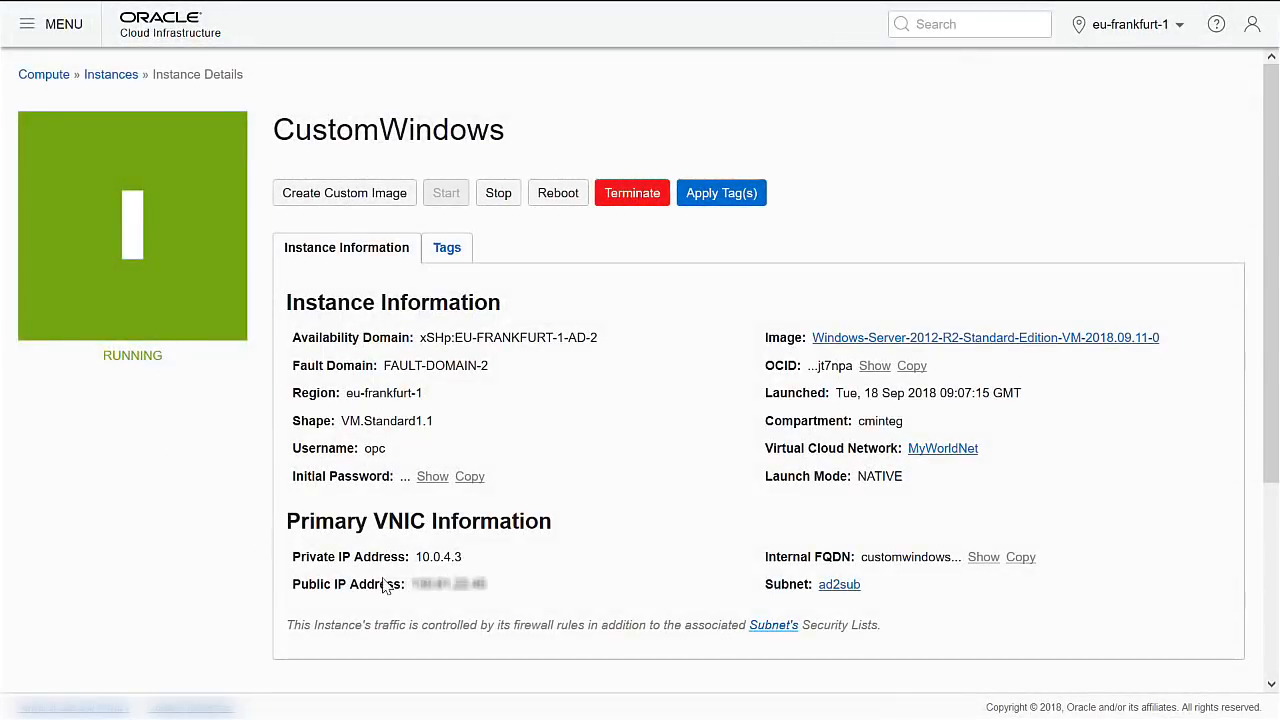
Select the CustomWindows instance's public IP address to copy it.
{"action": "left_click_drag", "start_coordinate": [411, 584], "coordinate": [492, 587]}
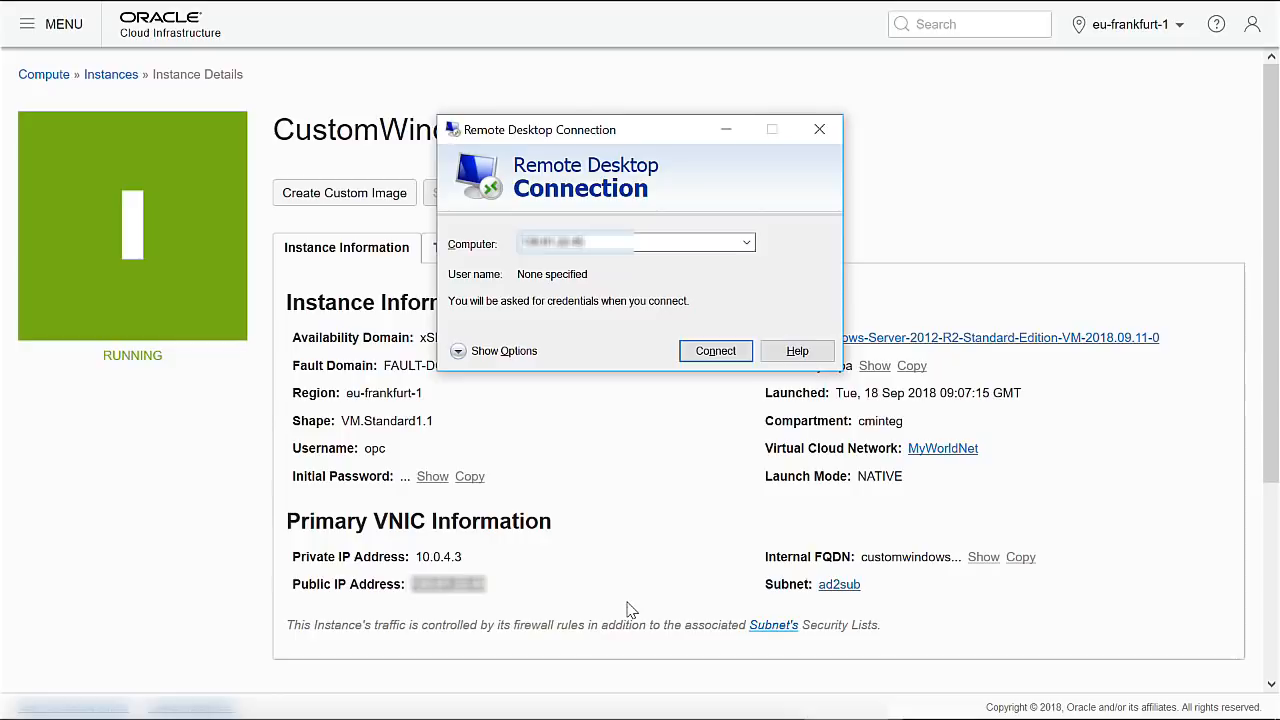
Connect to the instance, accept its certificate, and sign in with the pasted initial password.
{"action": "key", "text": "Return"}
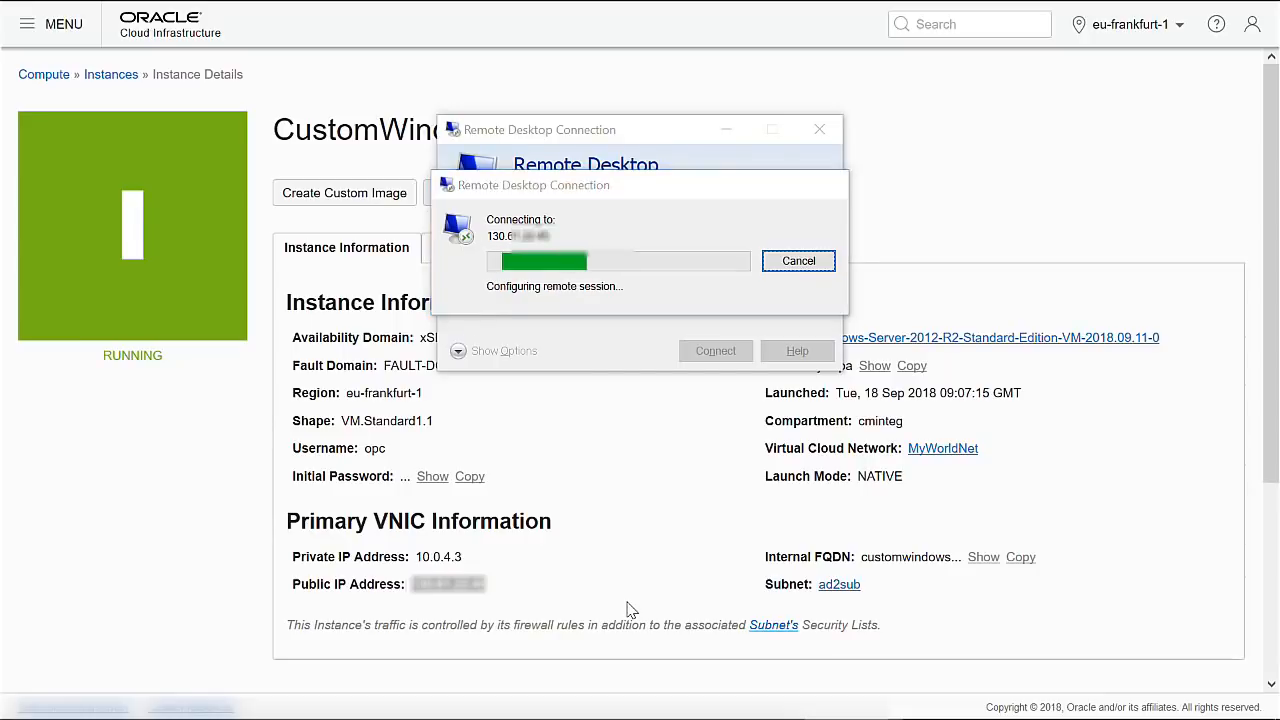
{"action": "key", "text": "Left"}
{"action": "key", "text": "Return"}
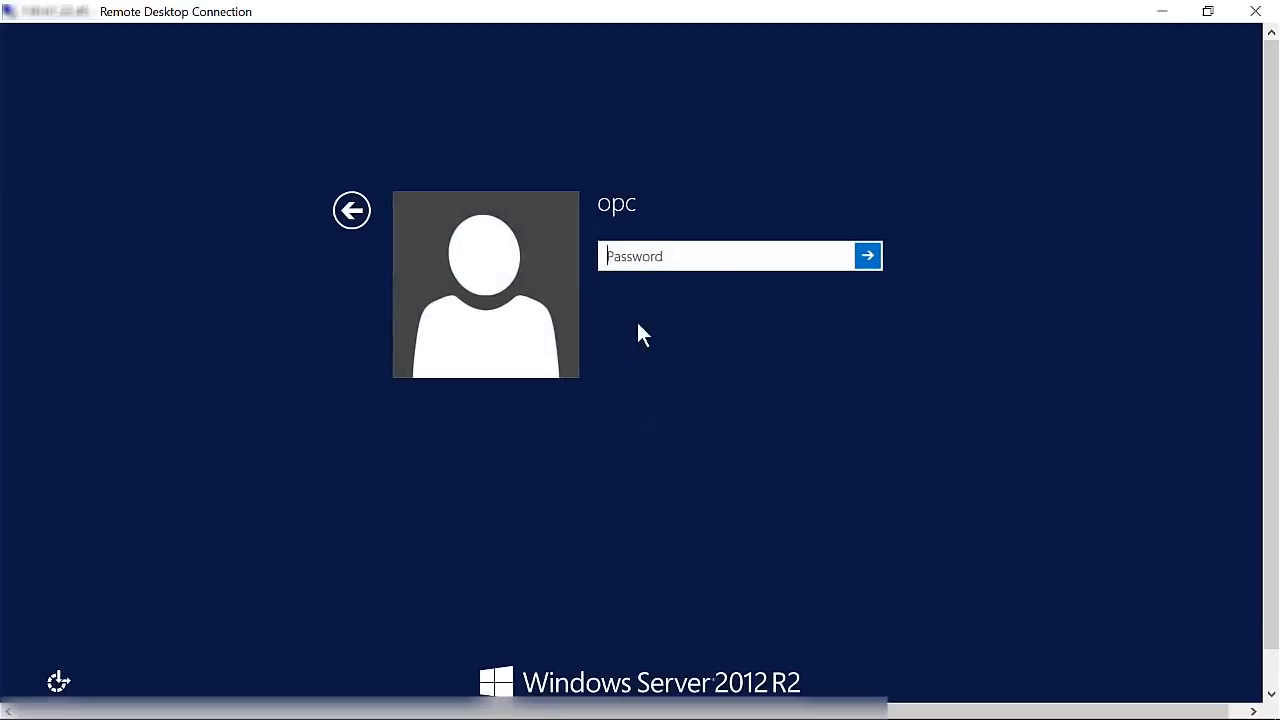
{"action": "key", "text": "ctrl+v"}
{"action": "left_click", "coordinate": [868, 256]}
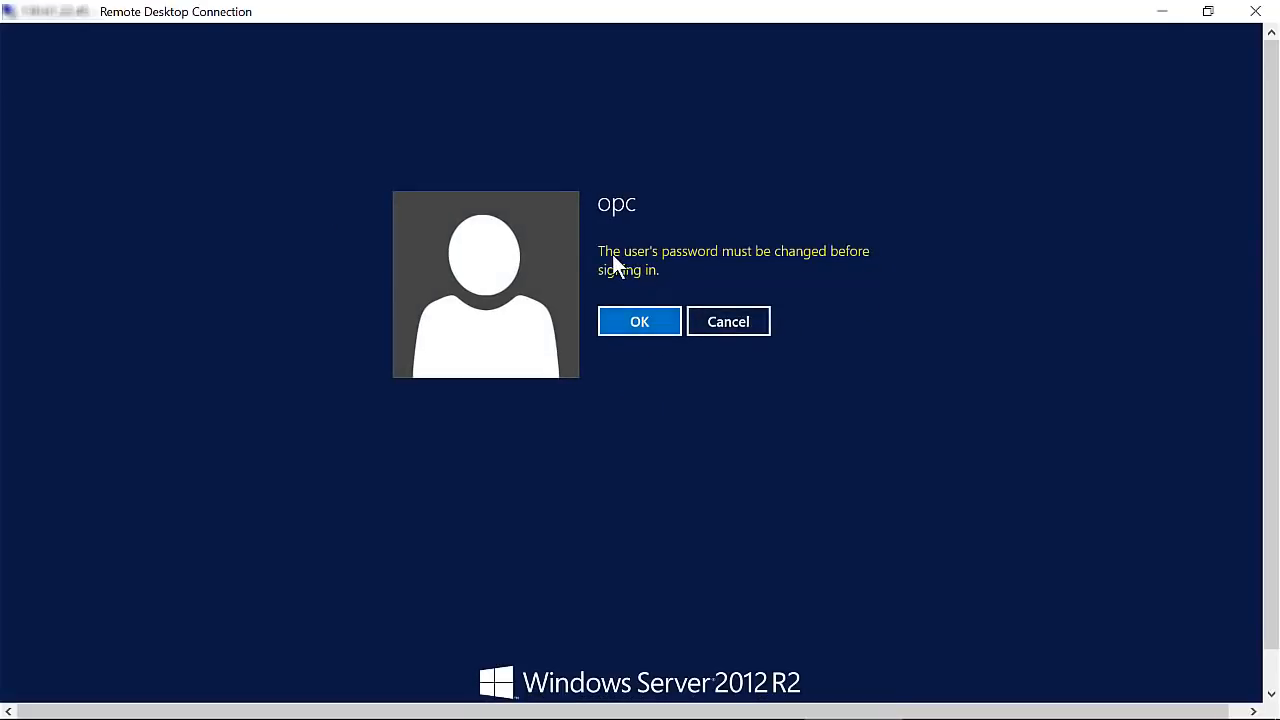
Replace the opc user's initial password with a new one to reach the Windows desktop.
{"action": "left_click", "coordinate": [648, 320]}
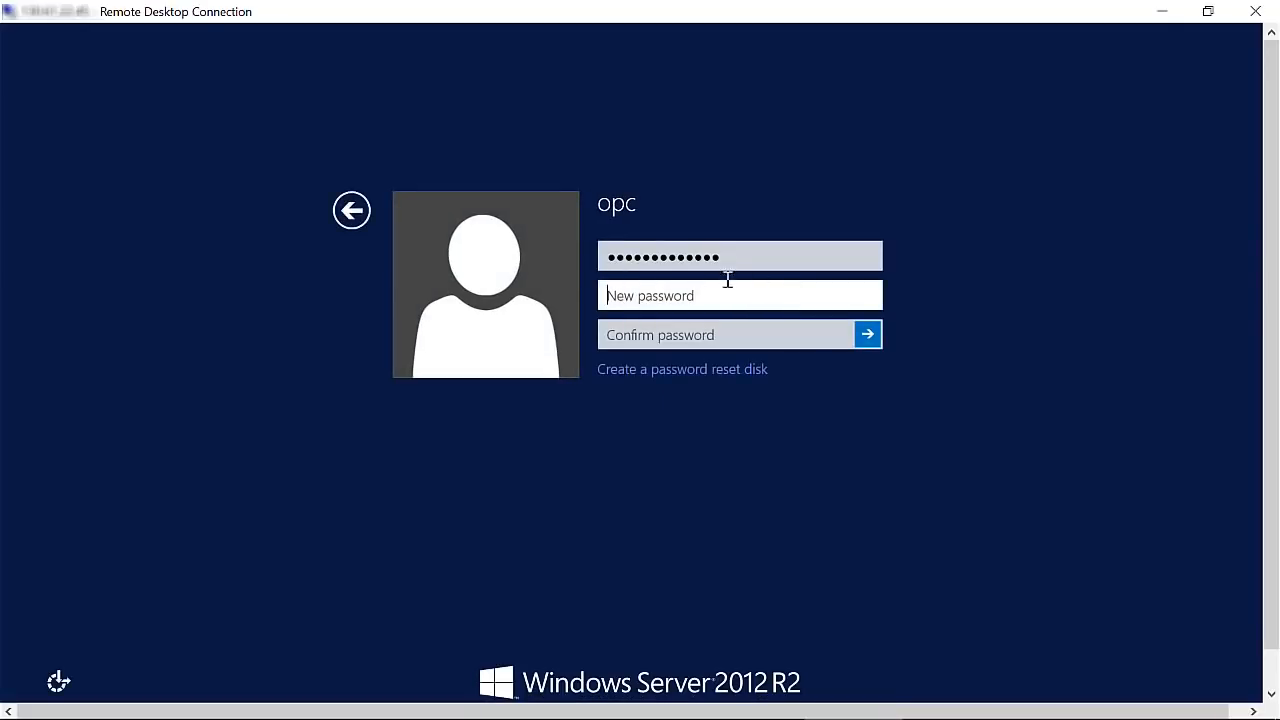
{"action": "type", "text": "••"}
{"action": "key", "text": "Tab"}
{"action": "type", "text": "••••••••••••••"}
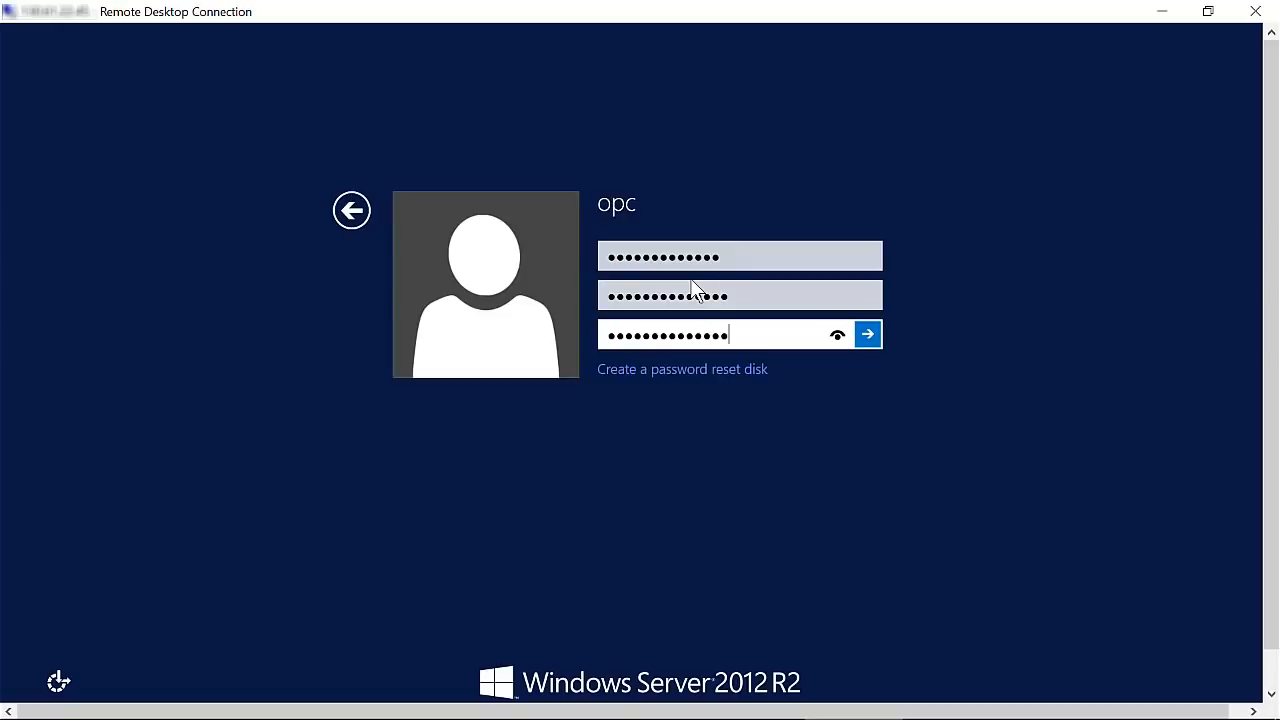
{"action": "key", "text": "Return"}
{"action": "left_click", "coordinate": [655, 288]}
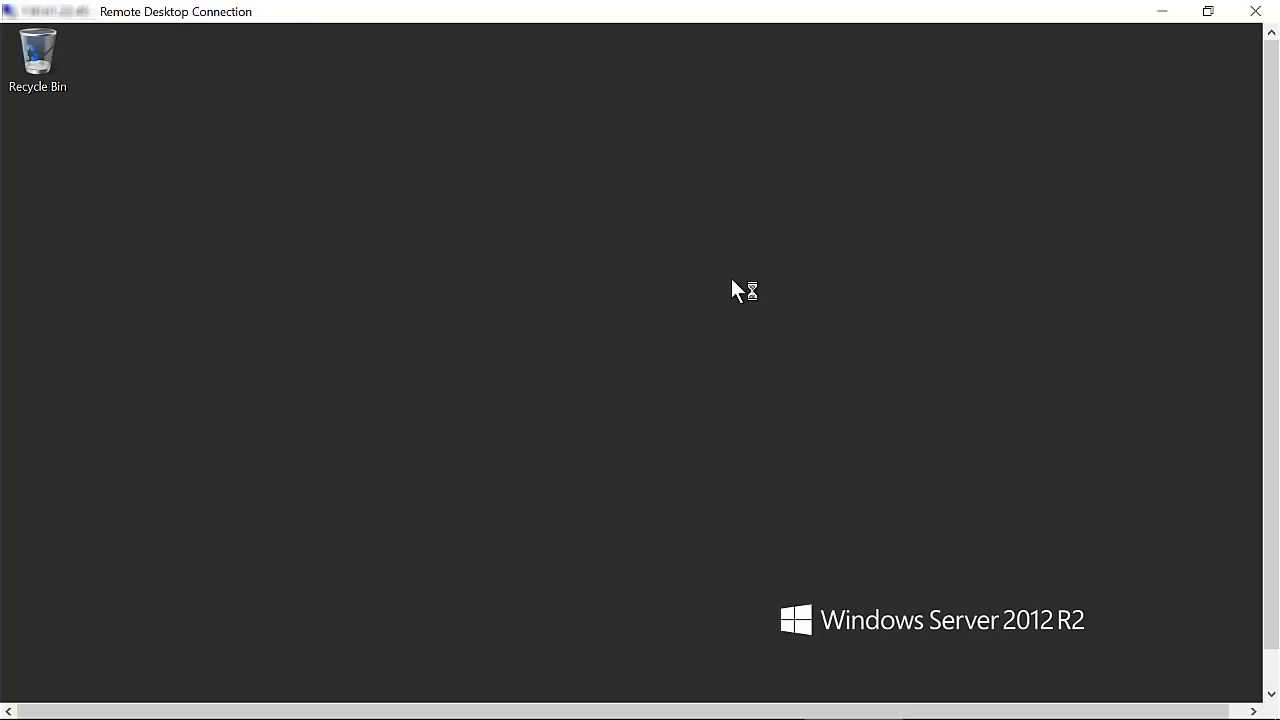
Decline network discovery and launch Windows PowerShell from the taskbar as Administrator.
{"action": "left_click", "coordinate": [1200, 364]}
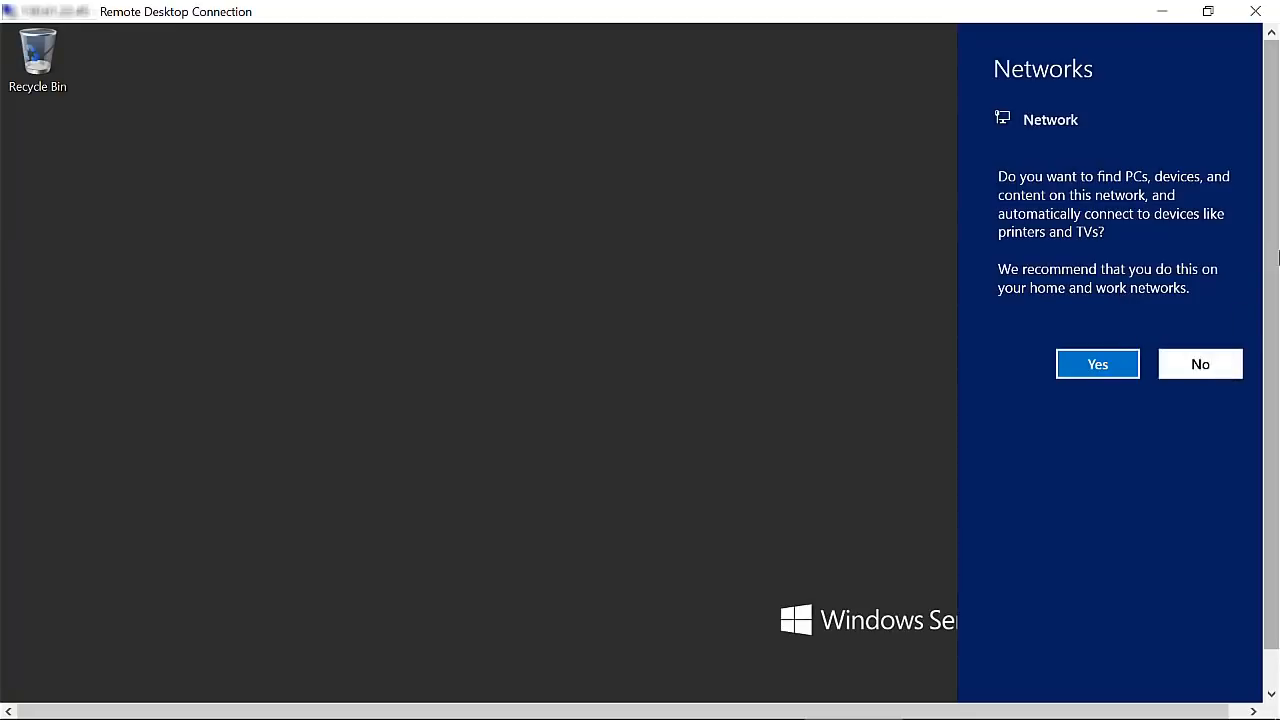
{"action": "right_click", "coordinate": [135, 692]}
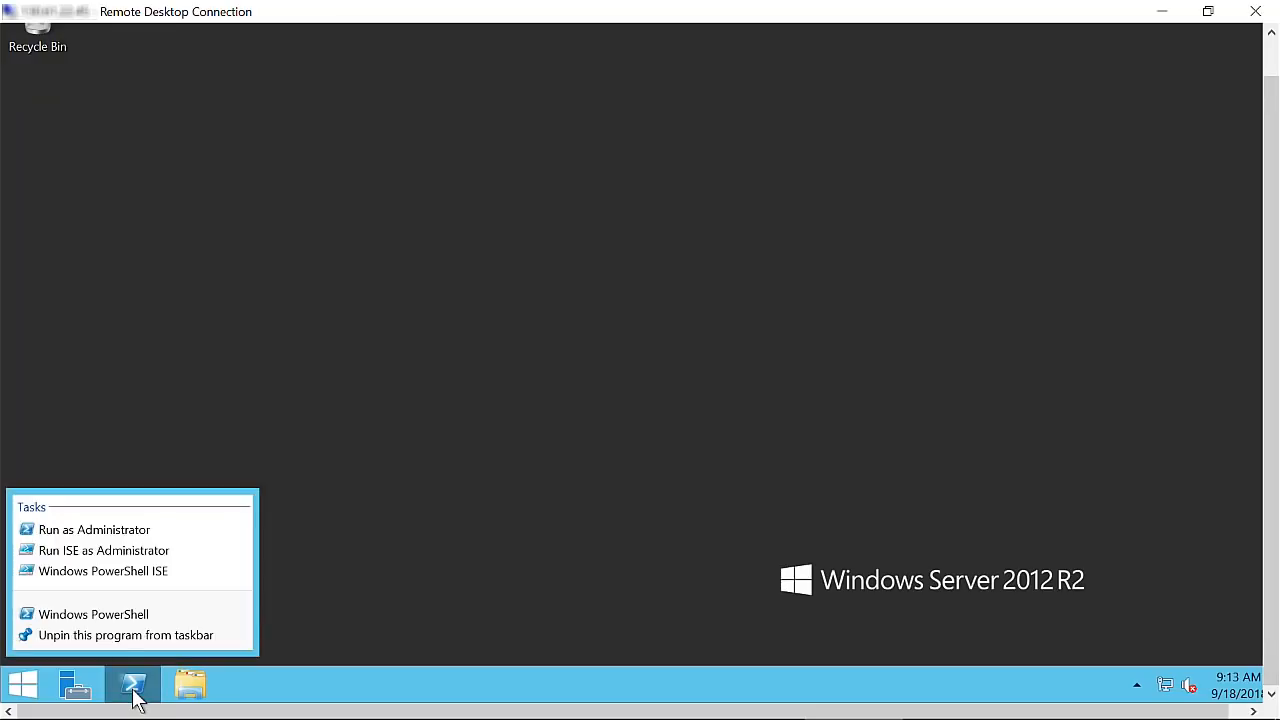
{"action": "left_click", "coordinate": [124, 530]}
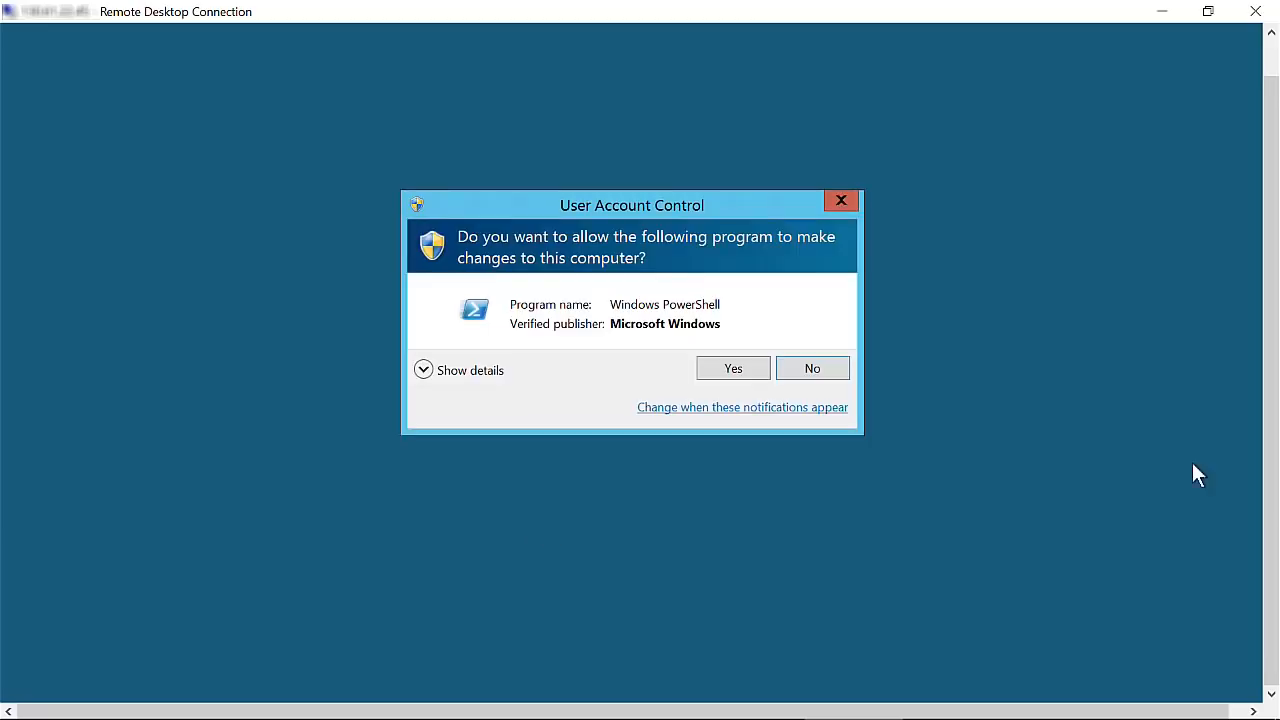
{"action": "left_click", "coordinate": [749, 376]}
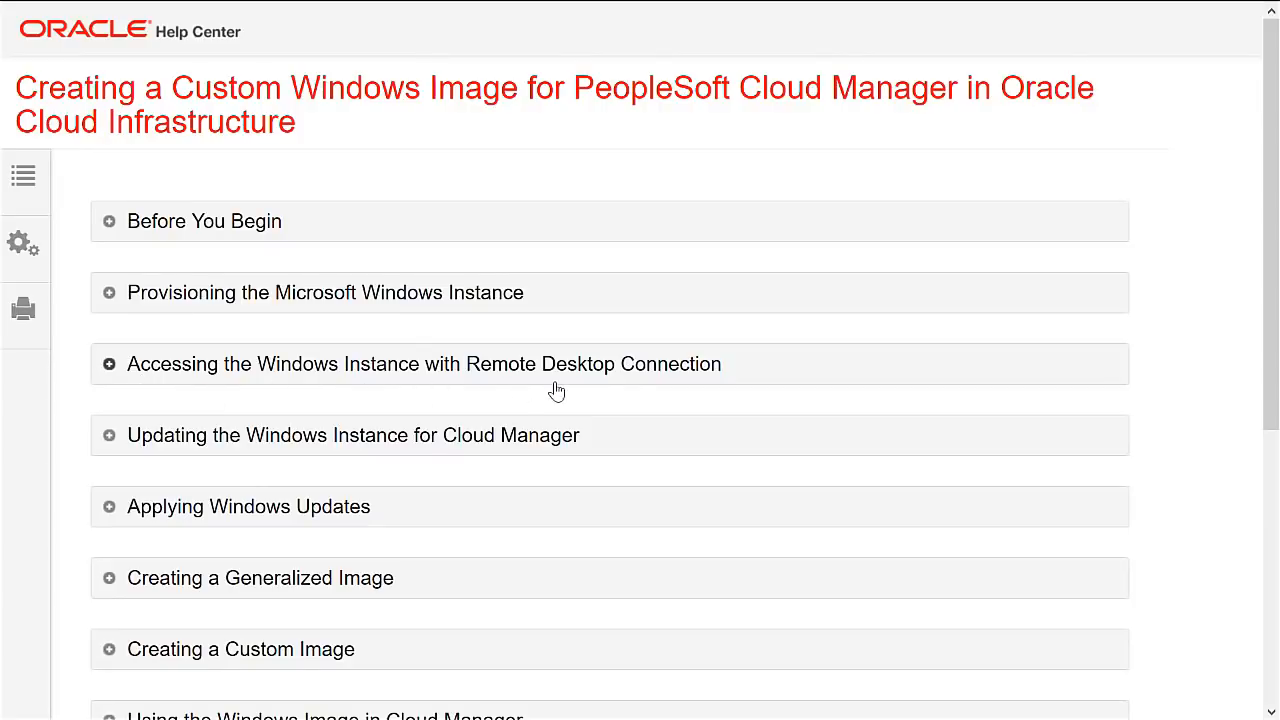
Expand the 'Updating the Windows Instance for Cloud Manager' section and scroll through its steps.
{"action": "left_click", "coordinate": [110, 437]}
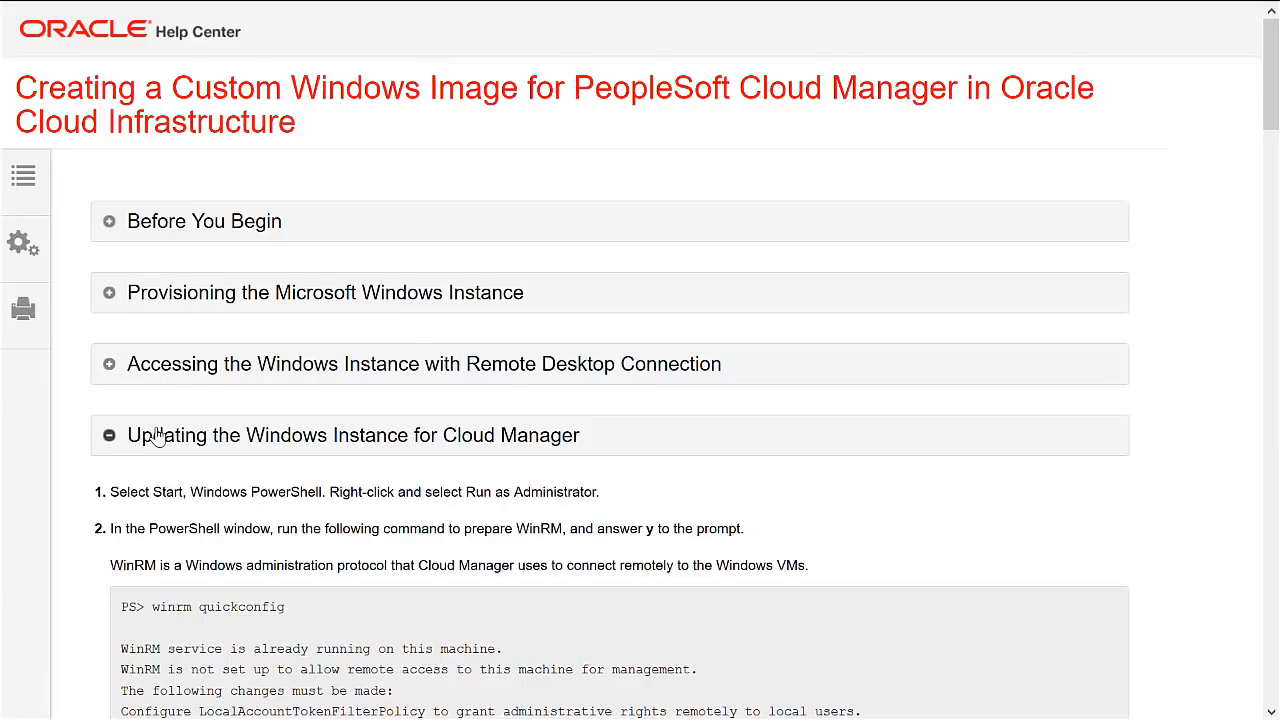
{"action": "scroll", "coordinate": [125, 425], "scroll_direction": "down", "scroll_amount": 3}
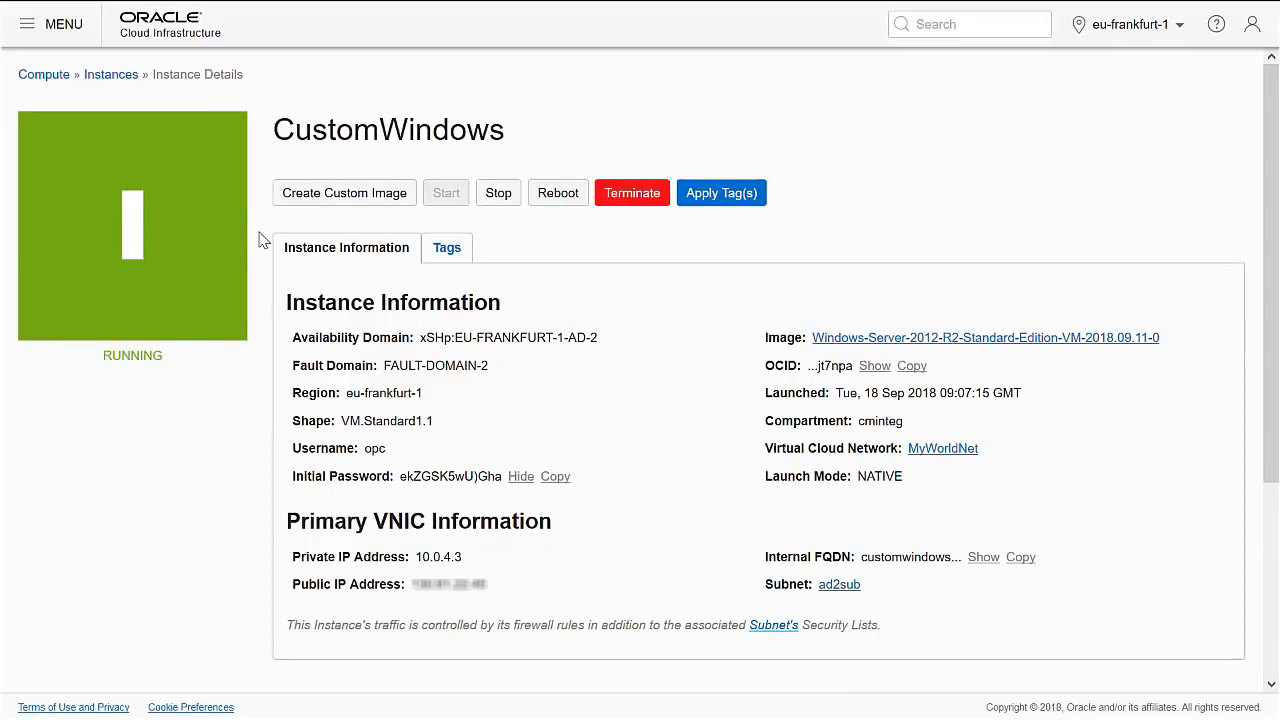
From the CustomWindows instance, create a custom image named CustomWindows2012R2std in cminteg.
{"action": "left_click", "coordinate": [337, 196]}
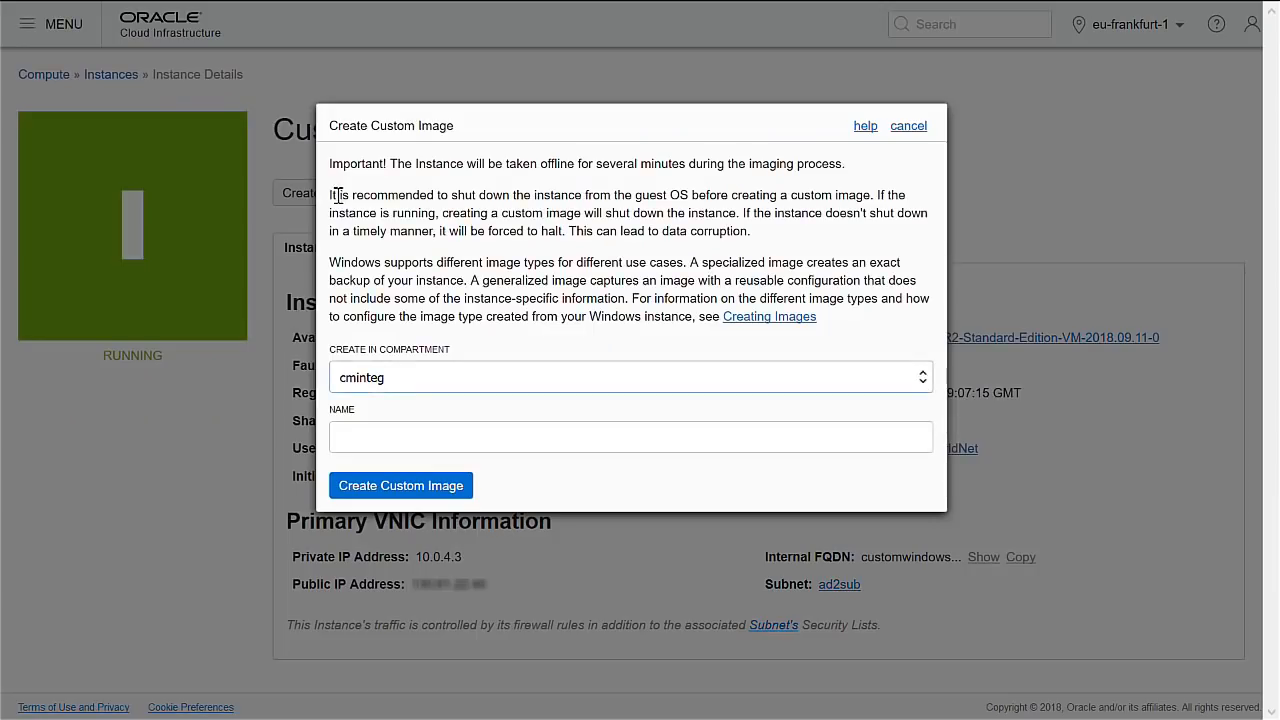
{"action": "left_click", "coordinate": [388, 440]}
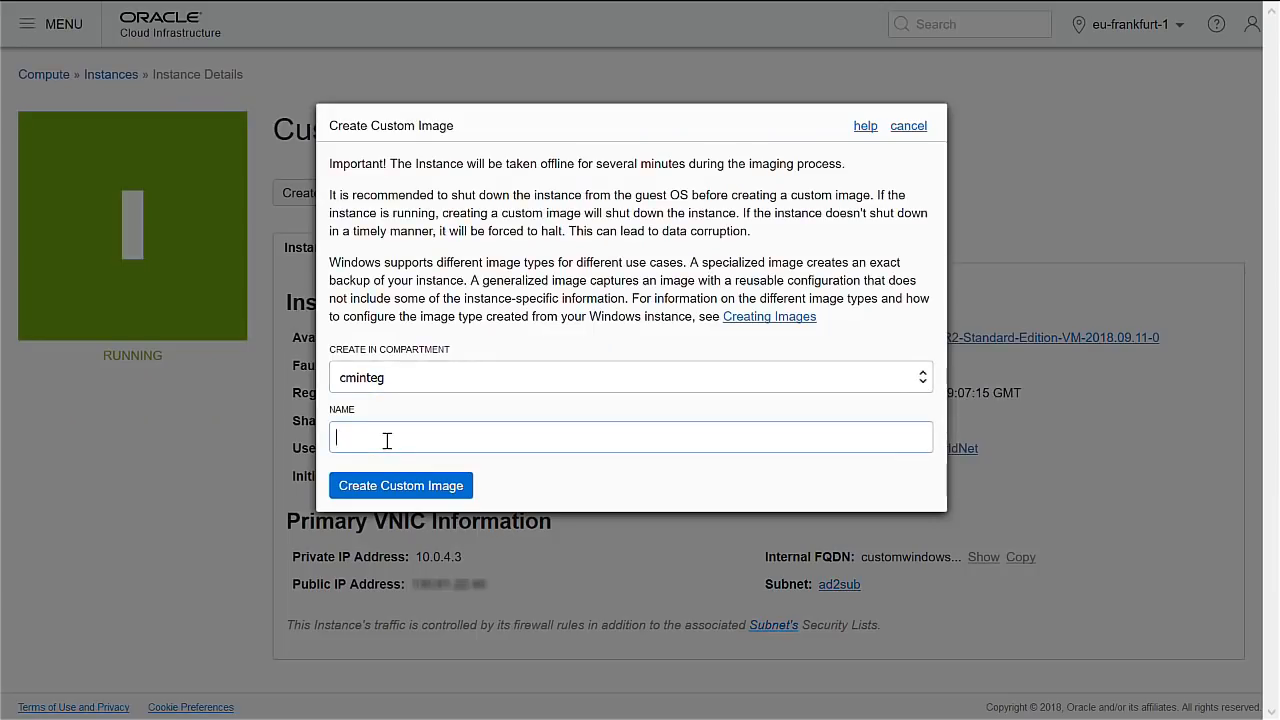
{"action": "type", "text": "Windows2012R2std"}
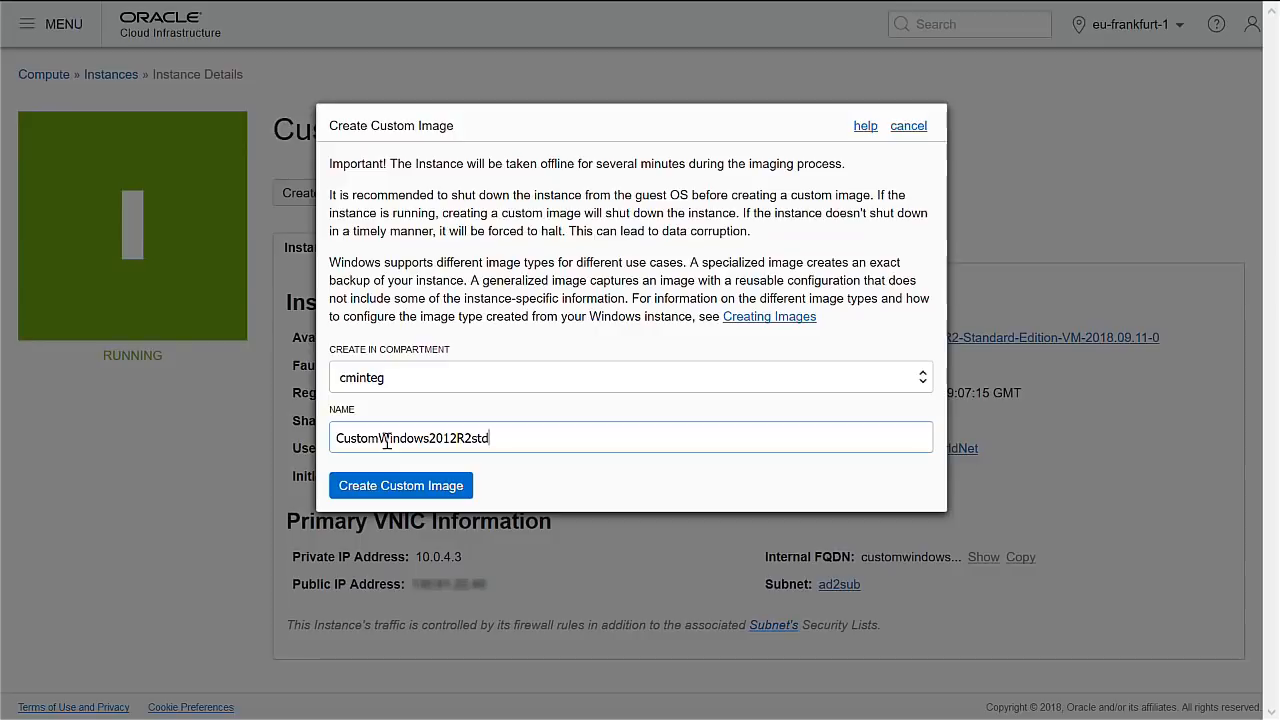
{"action": "left_click", "coordinate": [408, 487]}
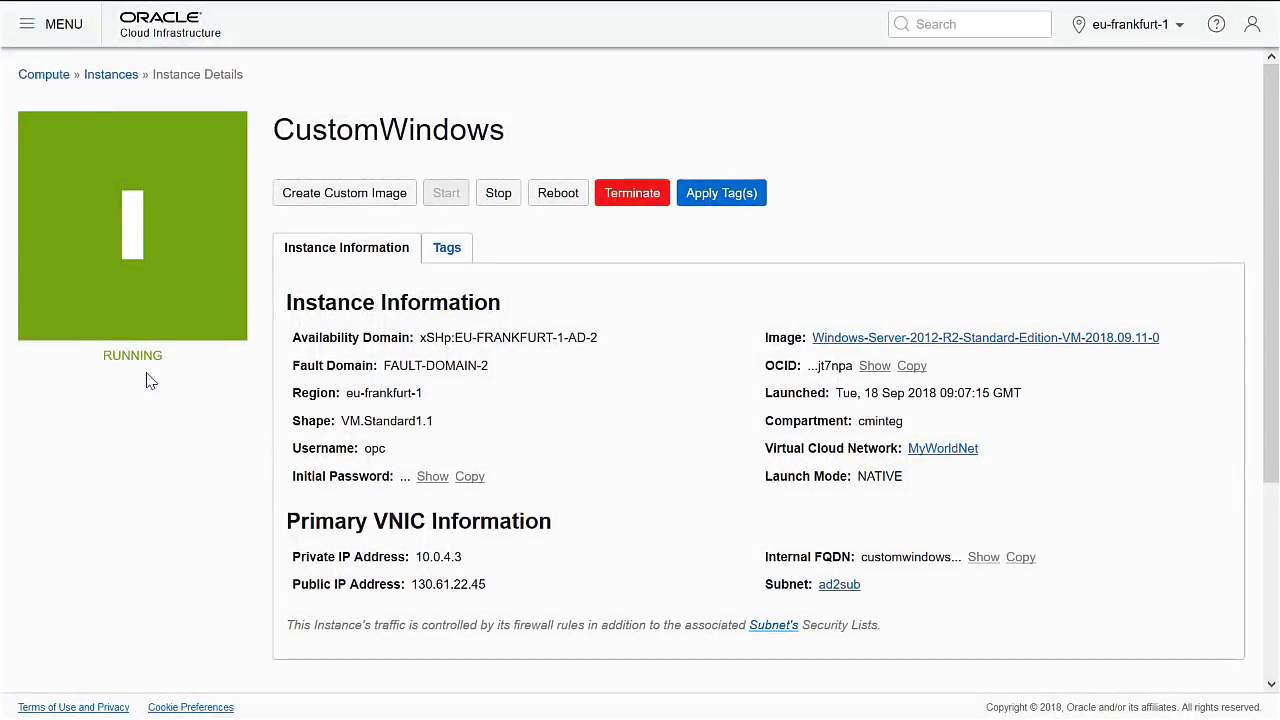
Check cminteg's Custom Images list, then go to the Object Storage buckets page.
{"action": "left_click", "coordinate": [106, 76]}
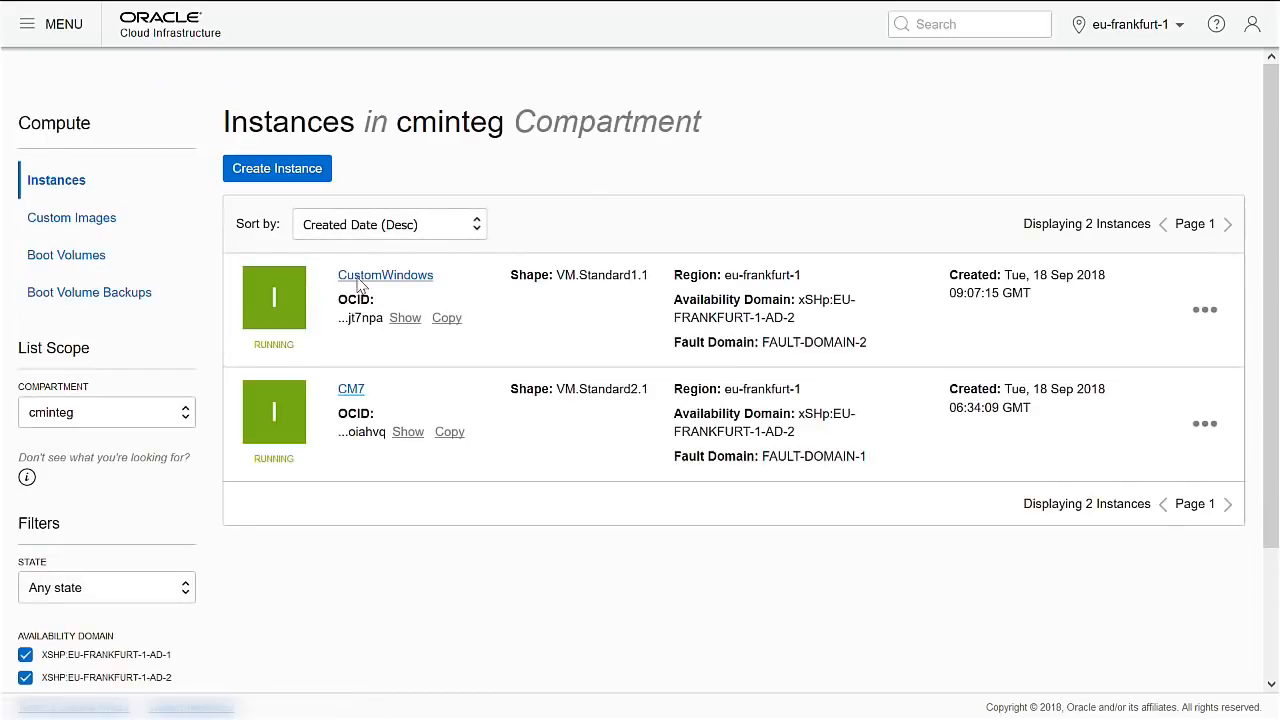
{"action": "left_click", "coordinate": [88, 226]}
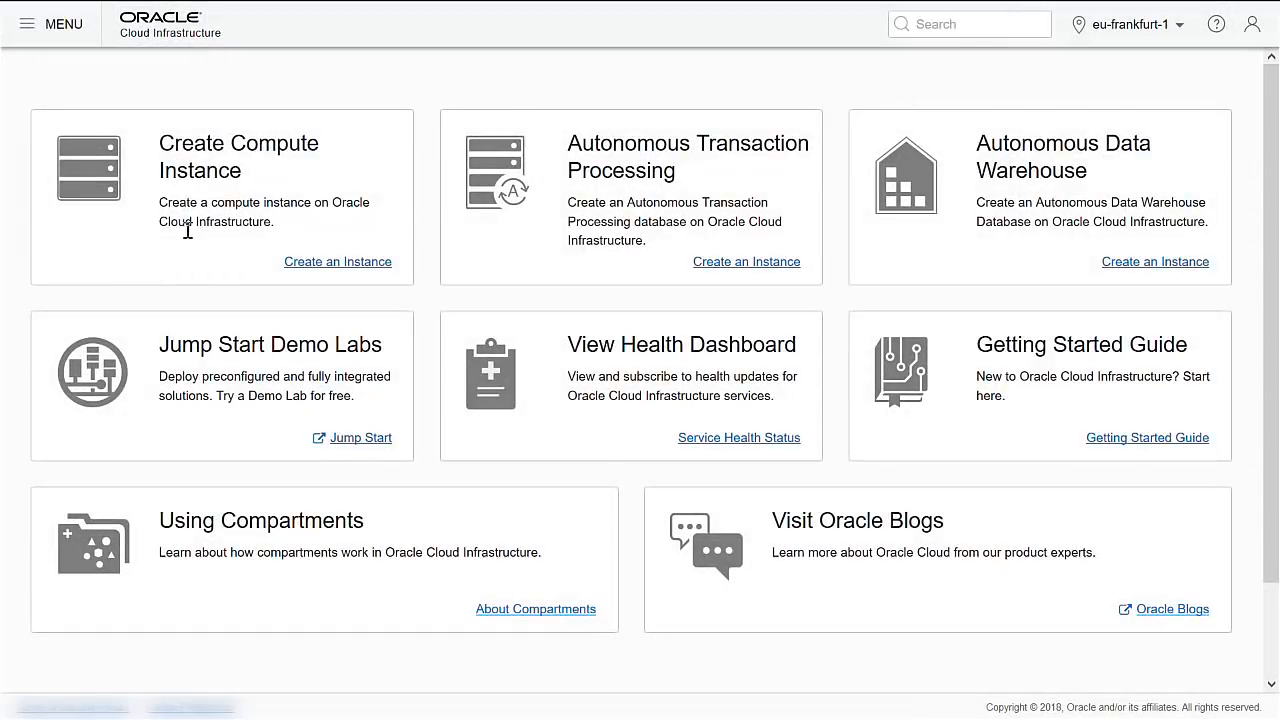
{"action": "left_click", "coordinate": [24, 24]}
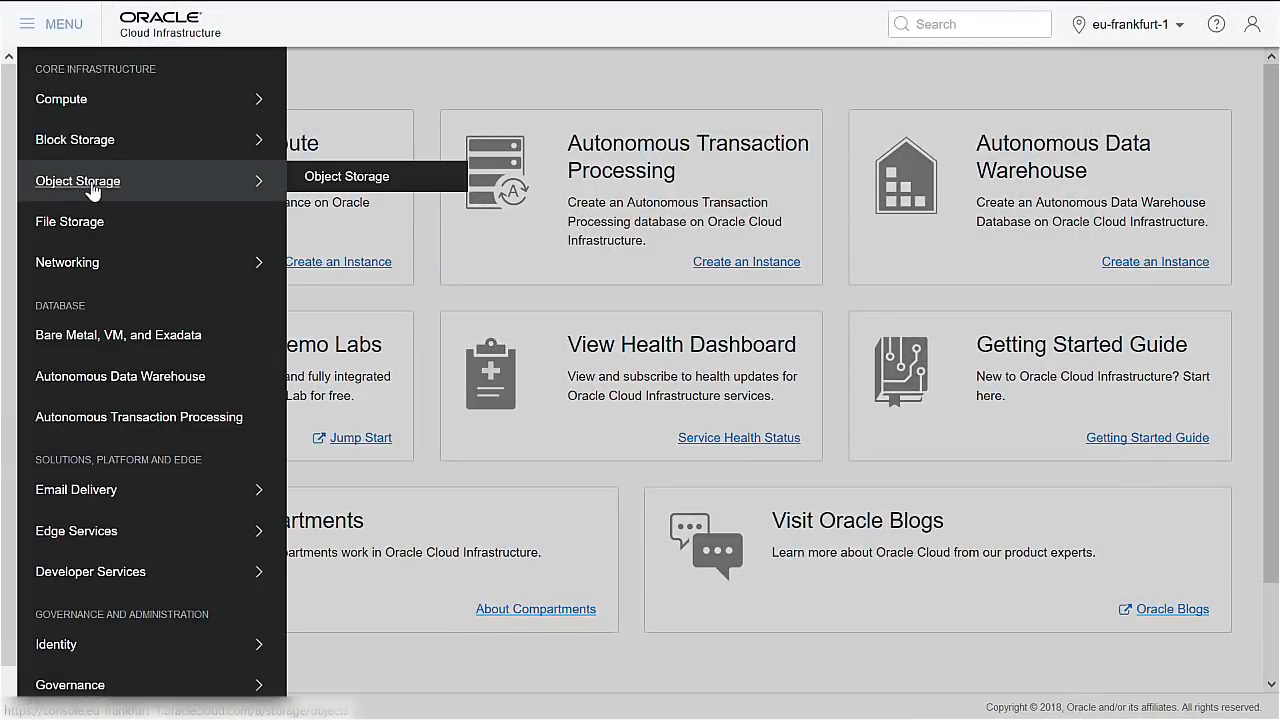
{"action": "left_click", "coordinate": [360, 177]}
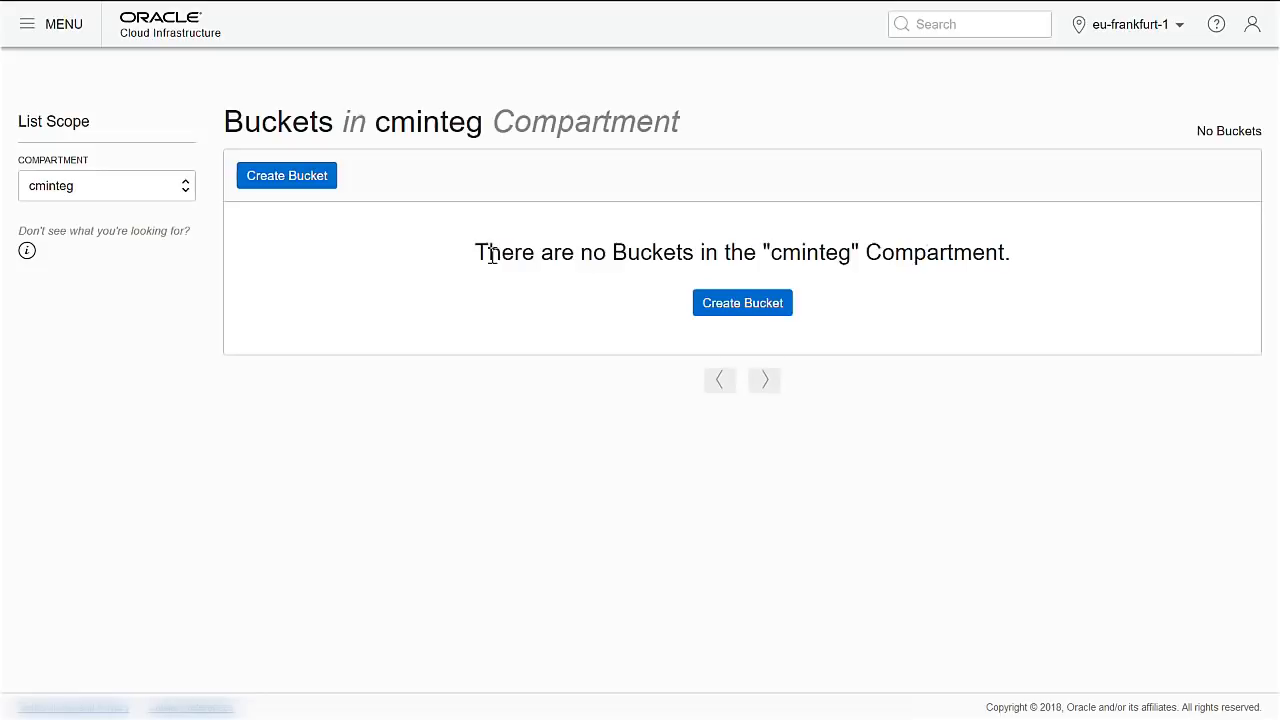
Create a Standard-tier bucket named Images and open its details page.
{"action": "left_click", "coordinate": [750, 310]}
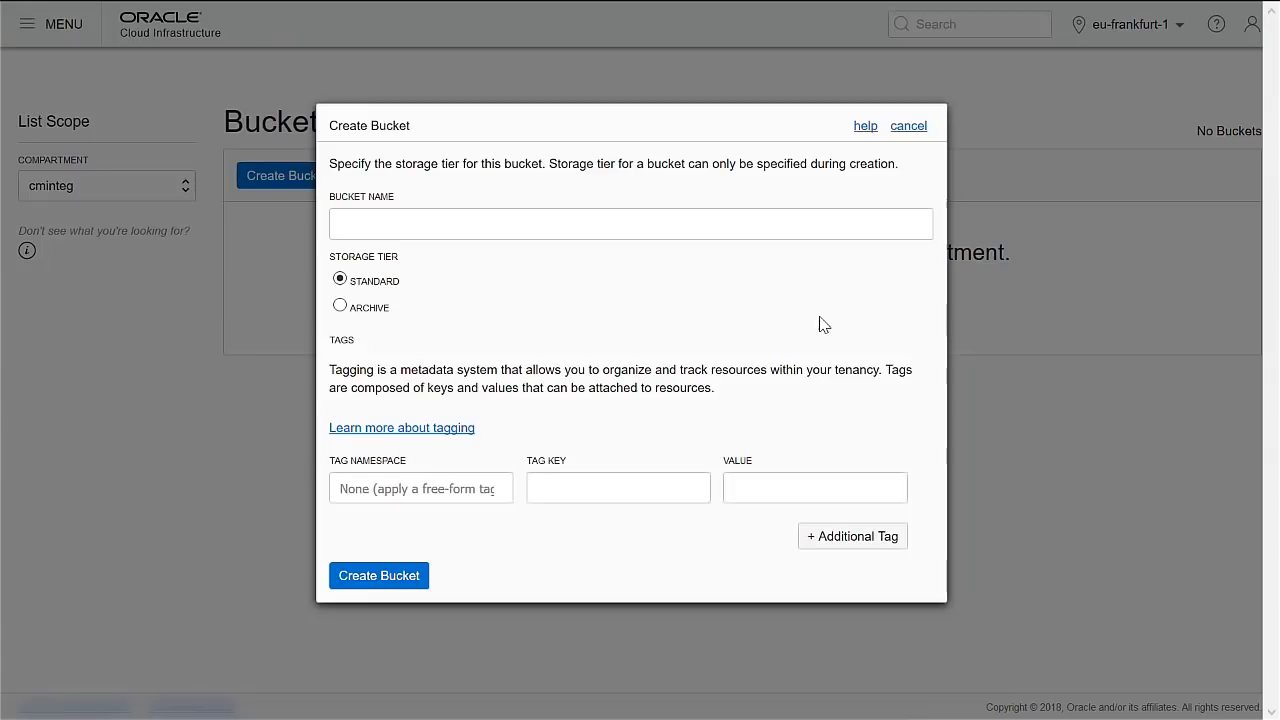
{"action": "left_click", "coordinate": [430, 225]}
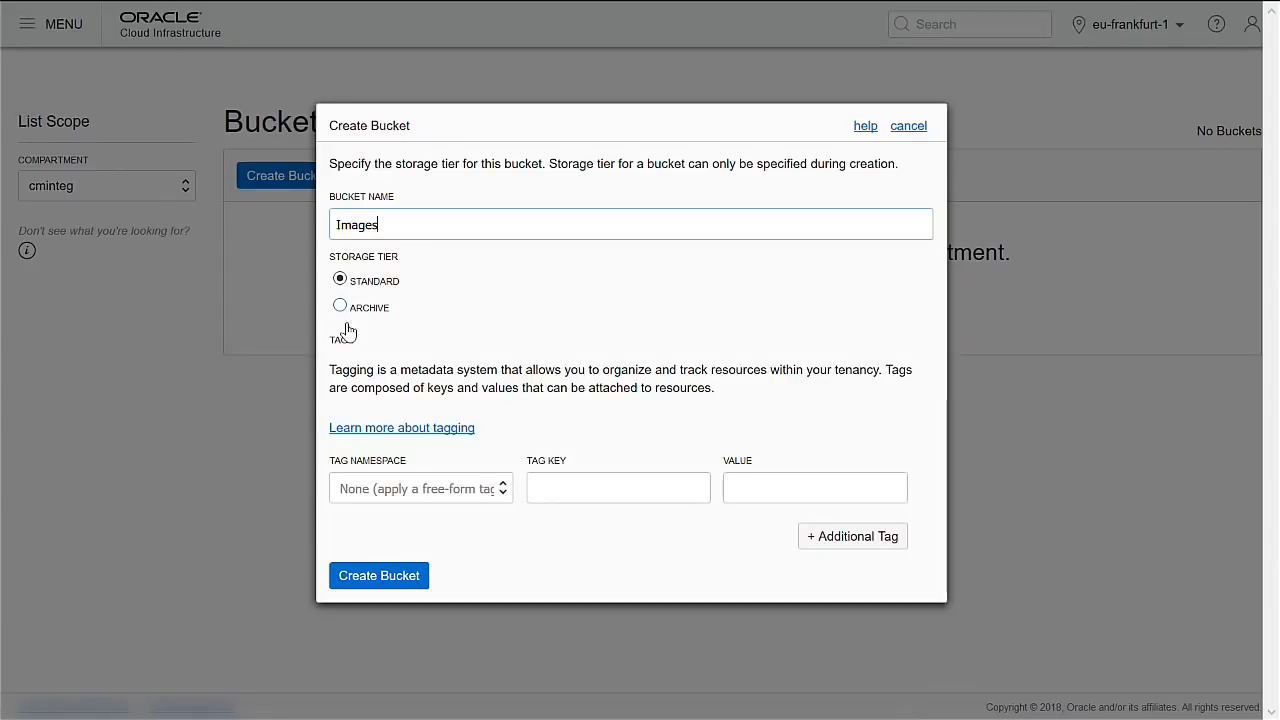
{"action": "left_click", "coordinate": [368, 573]}
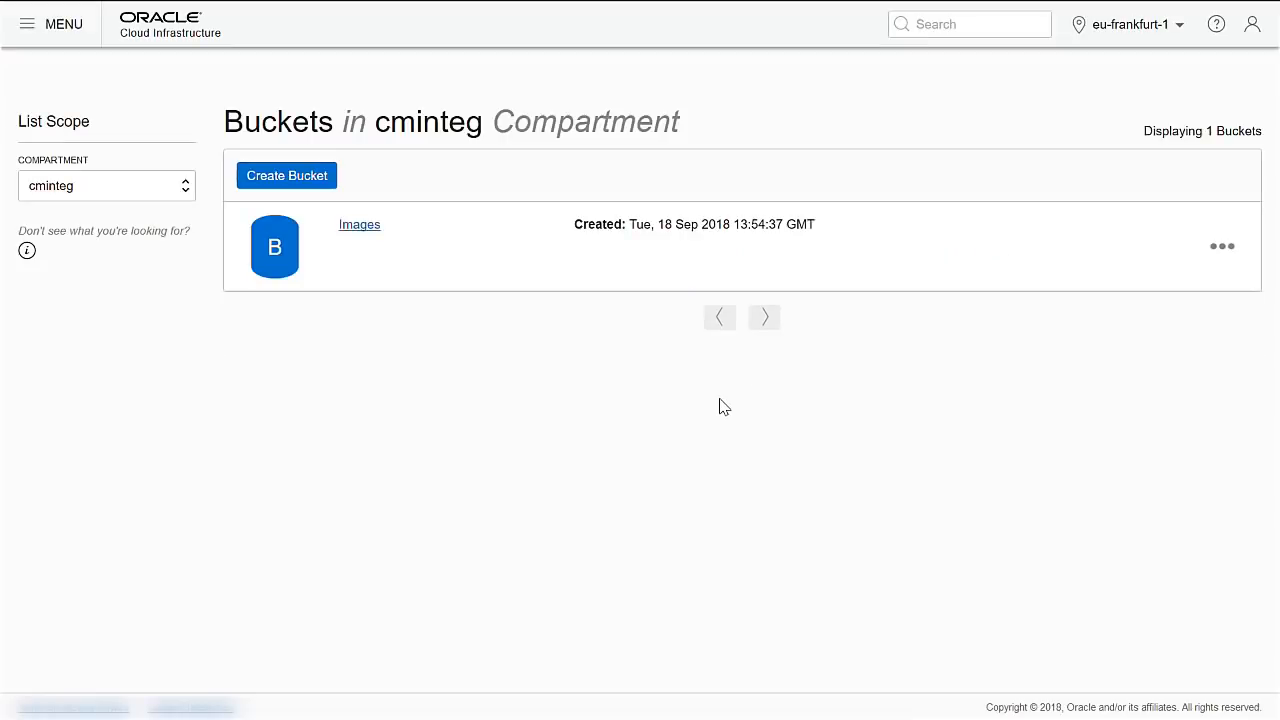
{"action": "left_click", "coordinate": [359, 228]}
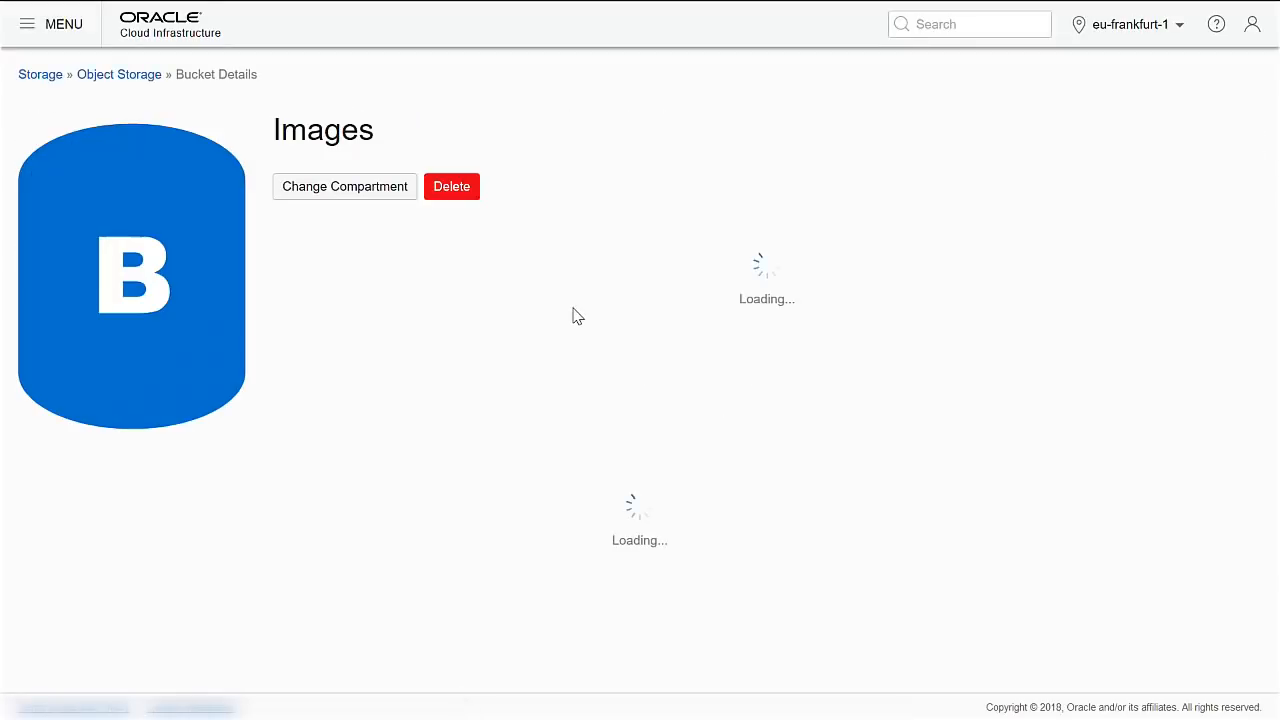
{"action": "left_click", "coordinate": [340, 547]}
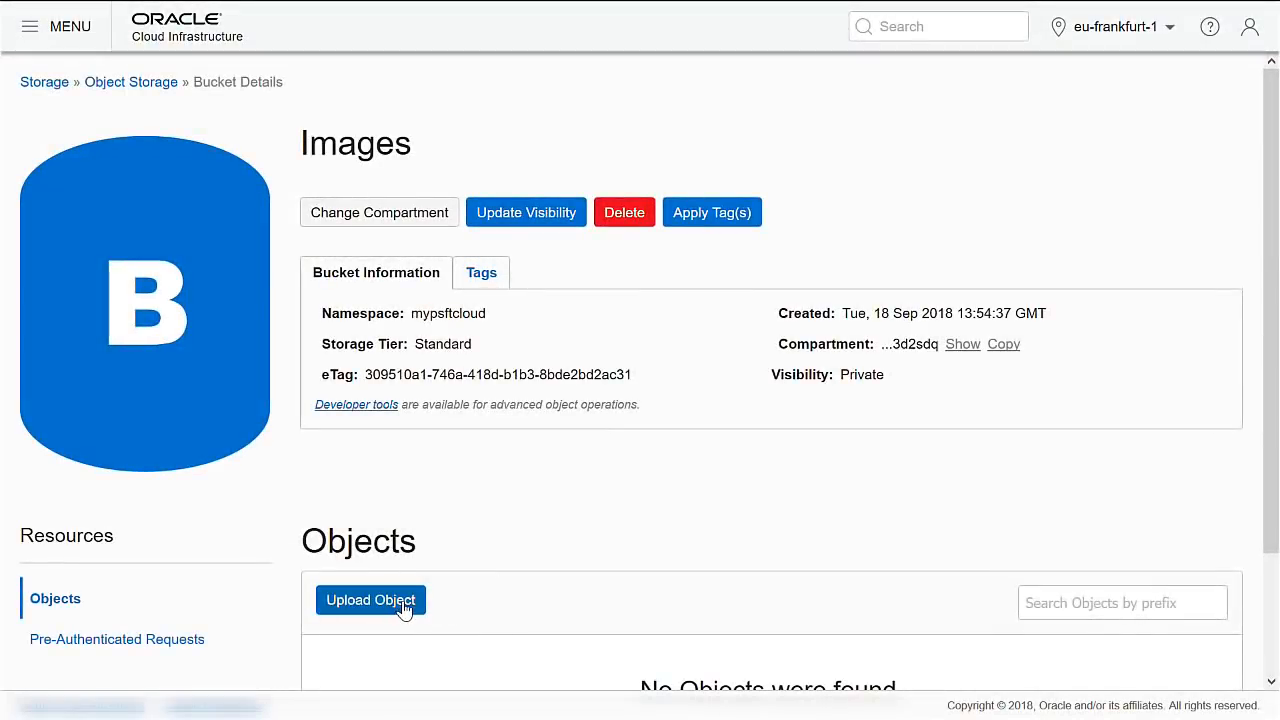
Upload OCI_X86_64_PSFTBASE_OL_6.9_01.qcow2 from Downloads into the Images bucket.
{"action": "left_click", "coordinate": [366, 548]}
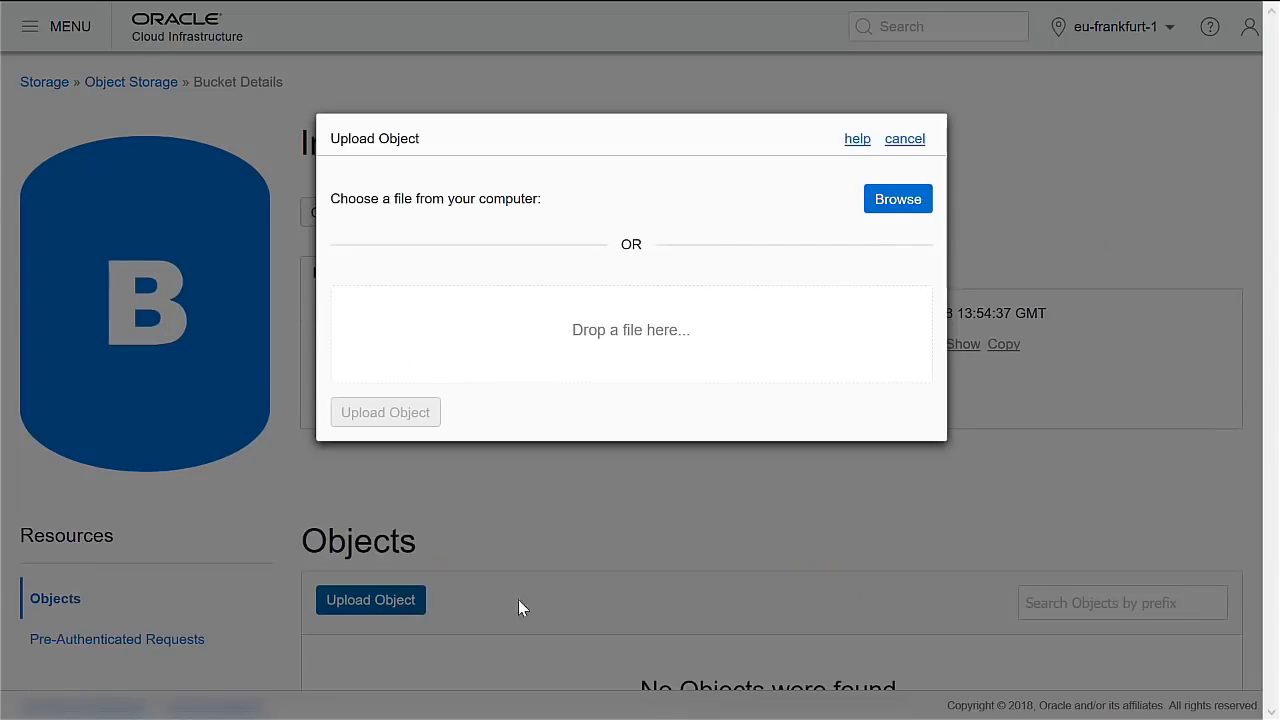
{"action": "left_click", "coordinate": [876, 208]}
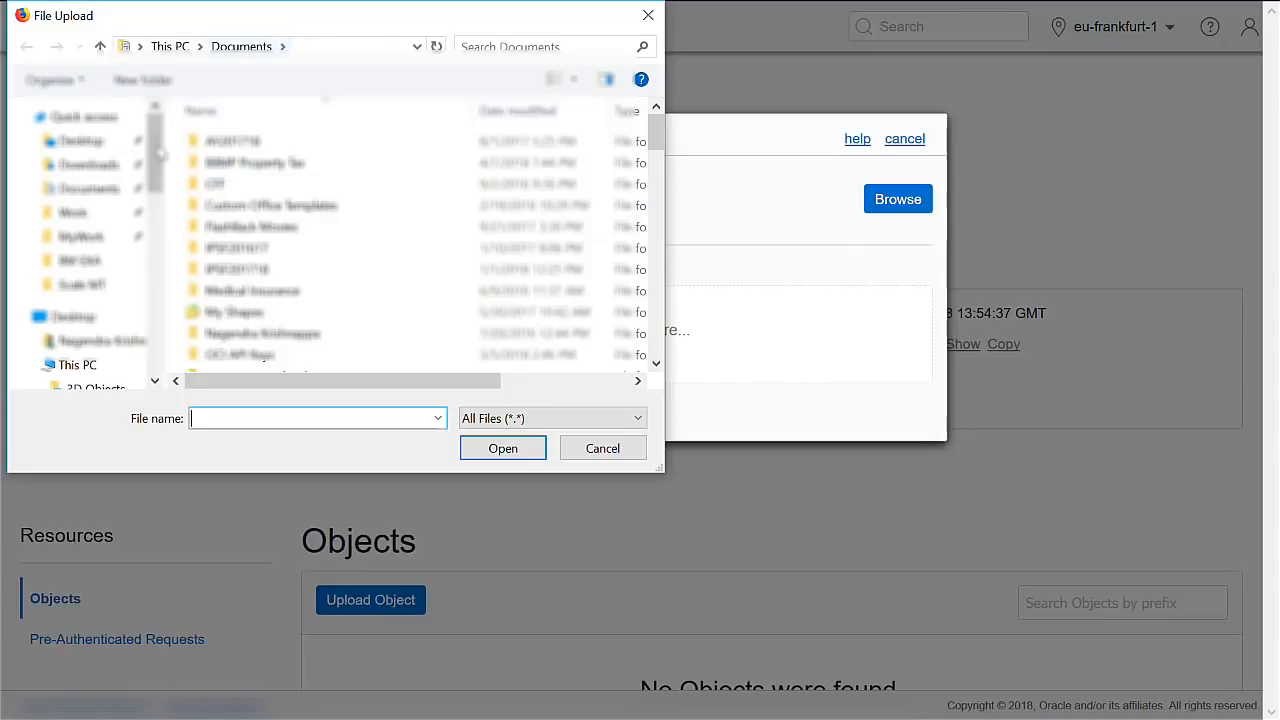
{"action": "left_click", "coordinate": [88, 166]}
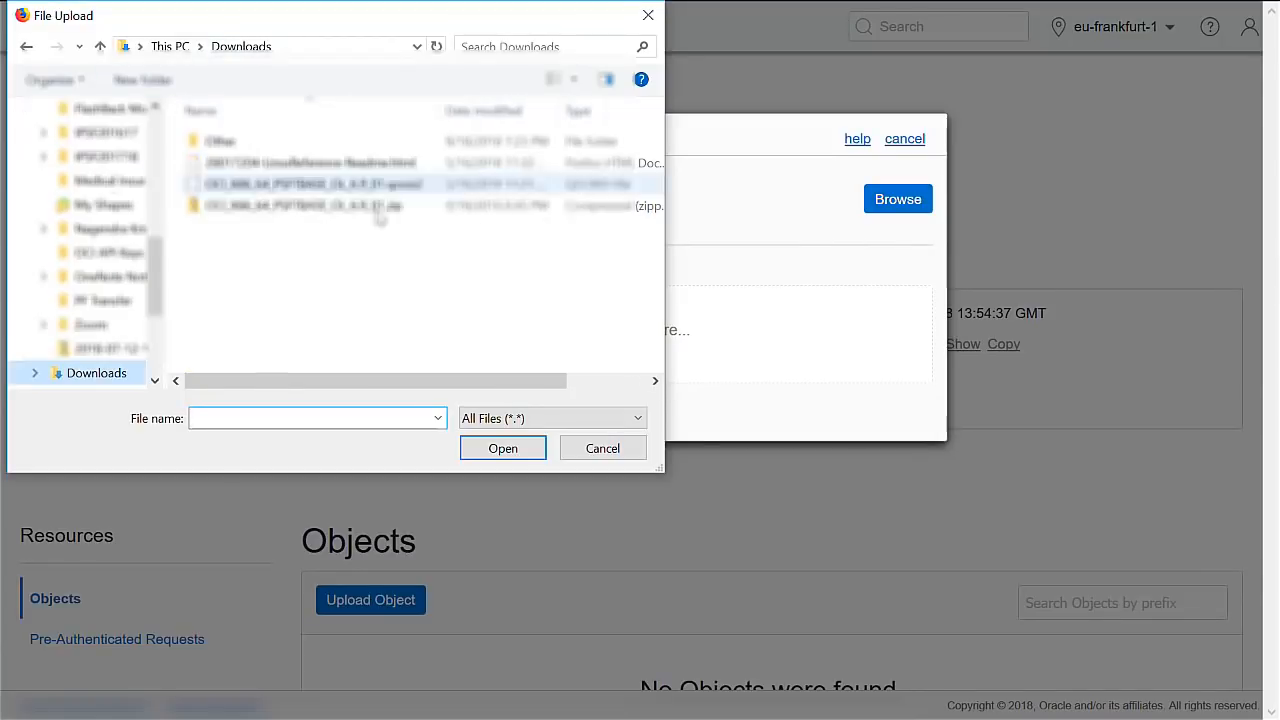
{"action": "left_click", "coordinate": [272, 188]}
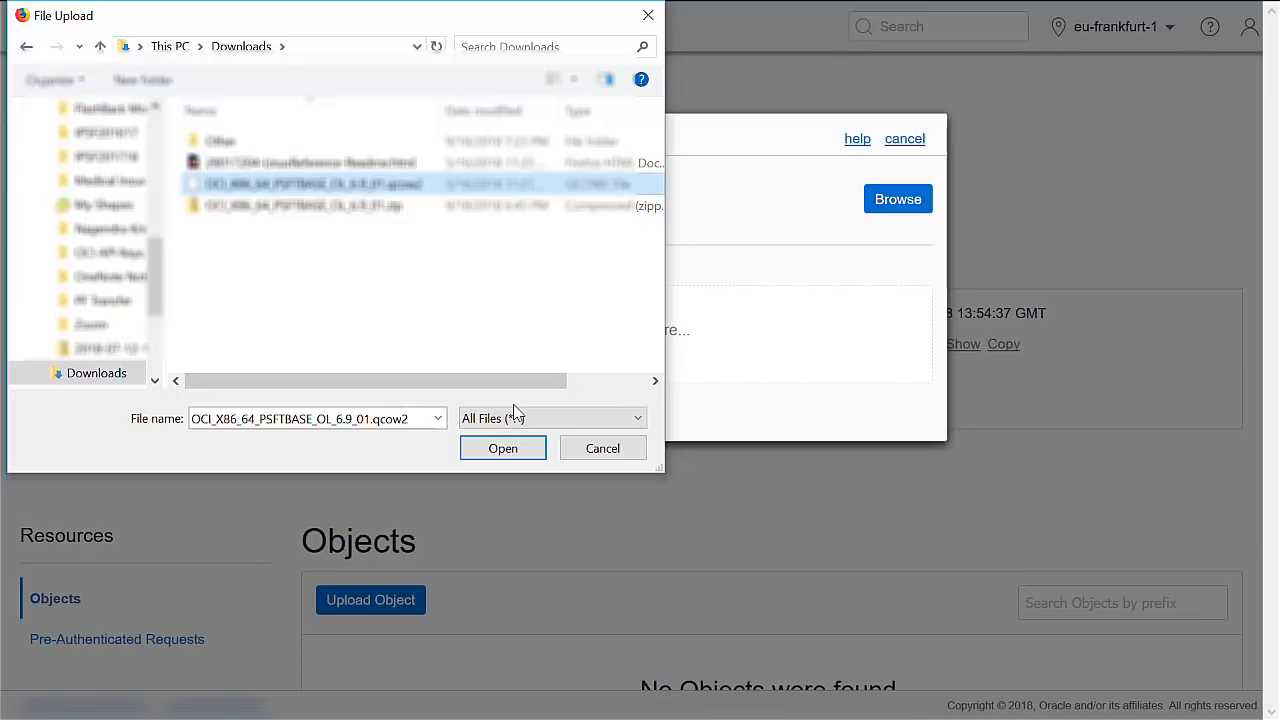
{"action": "left_click", "coordinate": [505, 447]}
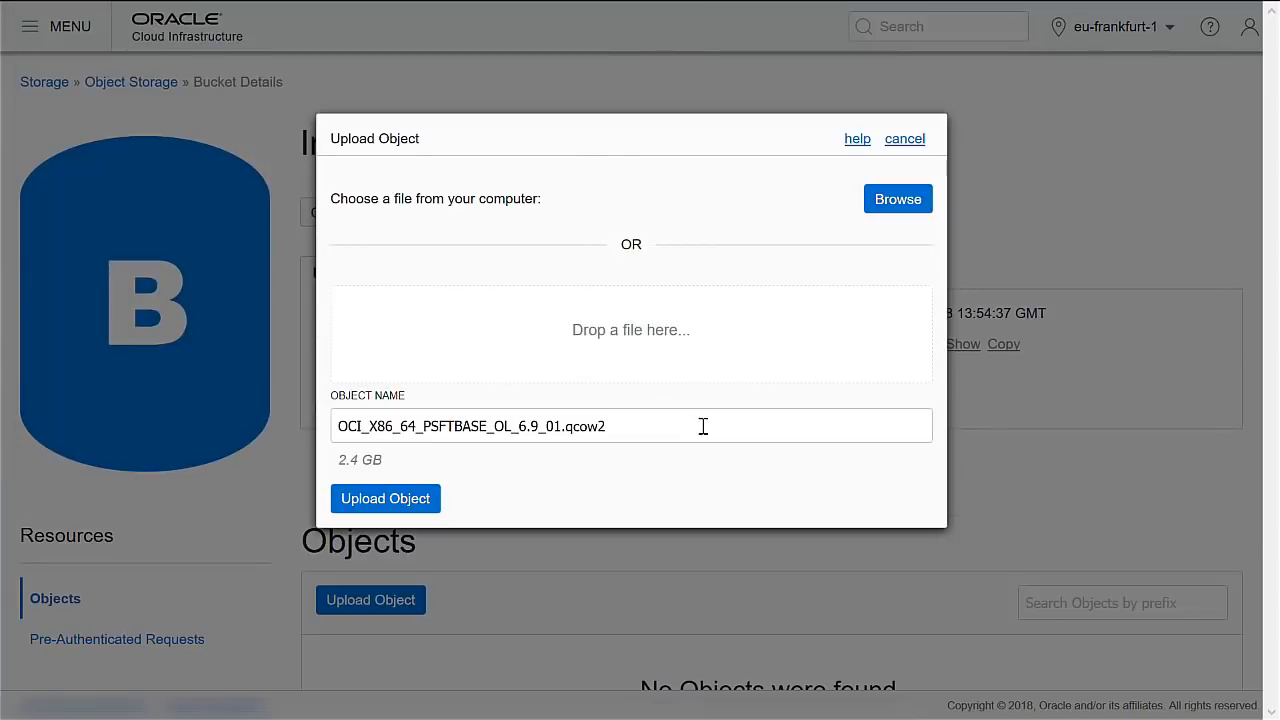
{"action": "left_click", "coordinate": [436, 500]}
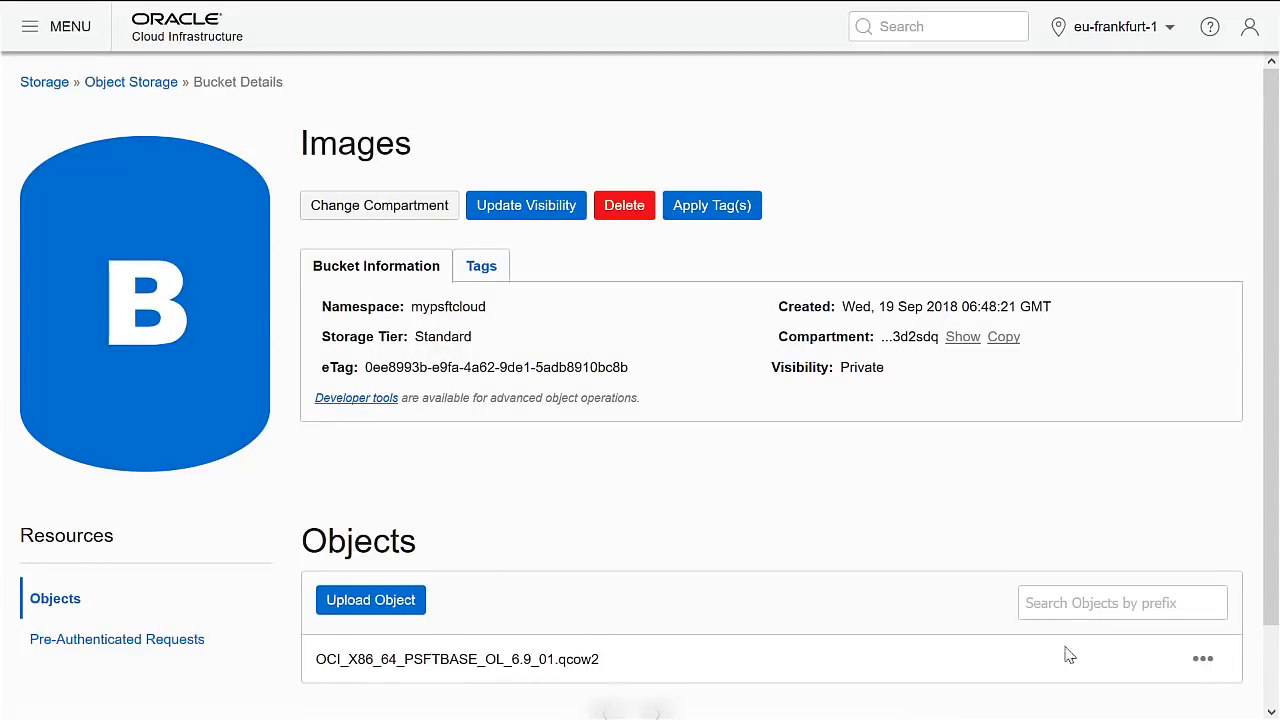
Copy the qcow2 object's URL Path (URI) from its Details panel, then close it.
{"action": "left_click", "coordinate": [1203, 658]}
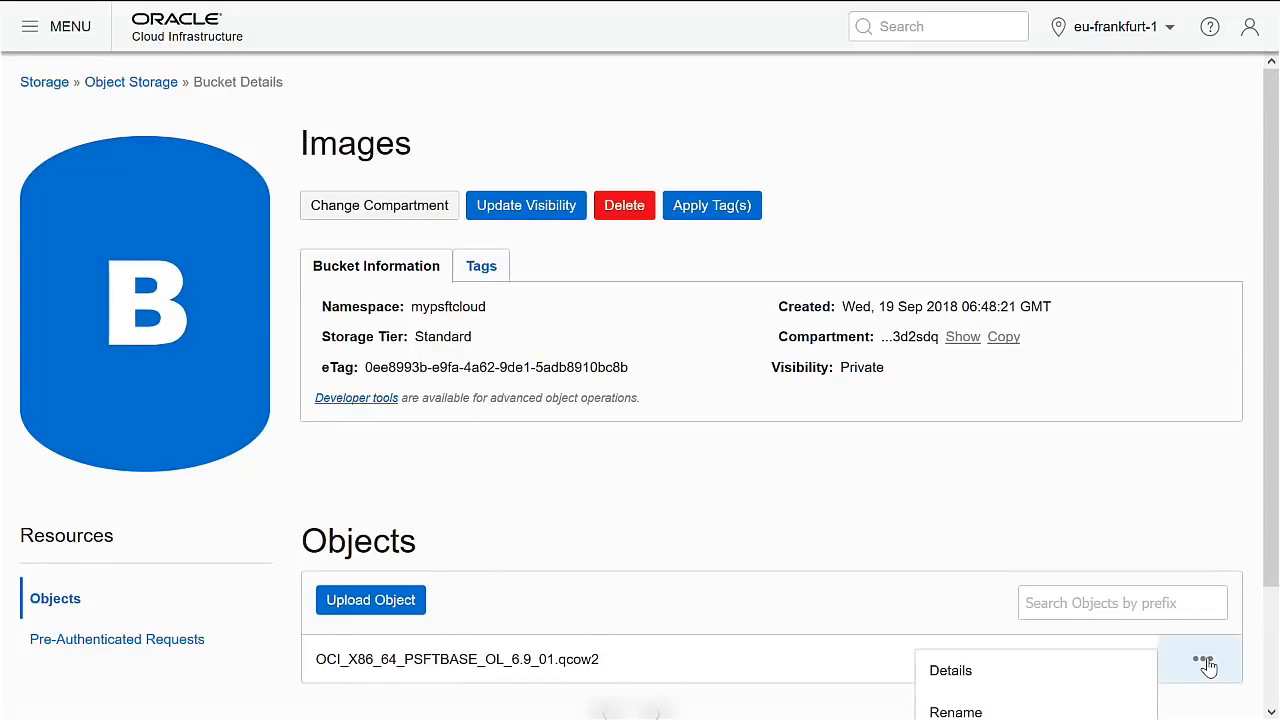
{"action": "left_click", "coordinate": [1033, 677]}
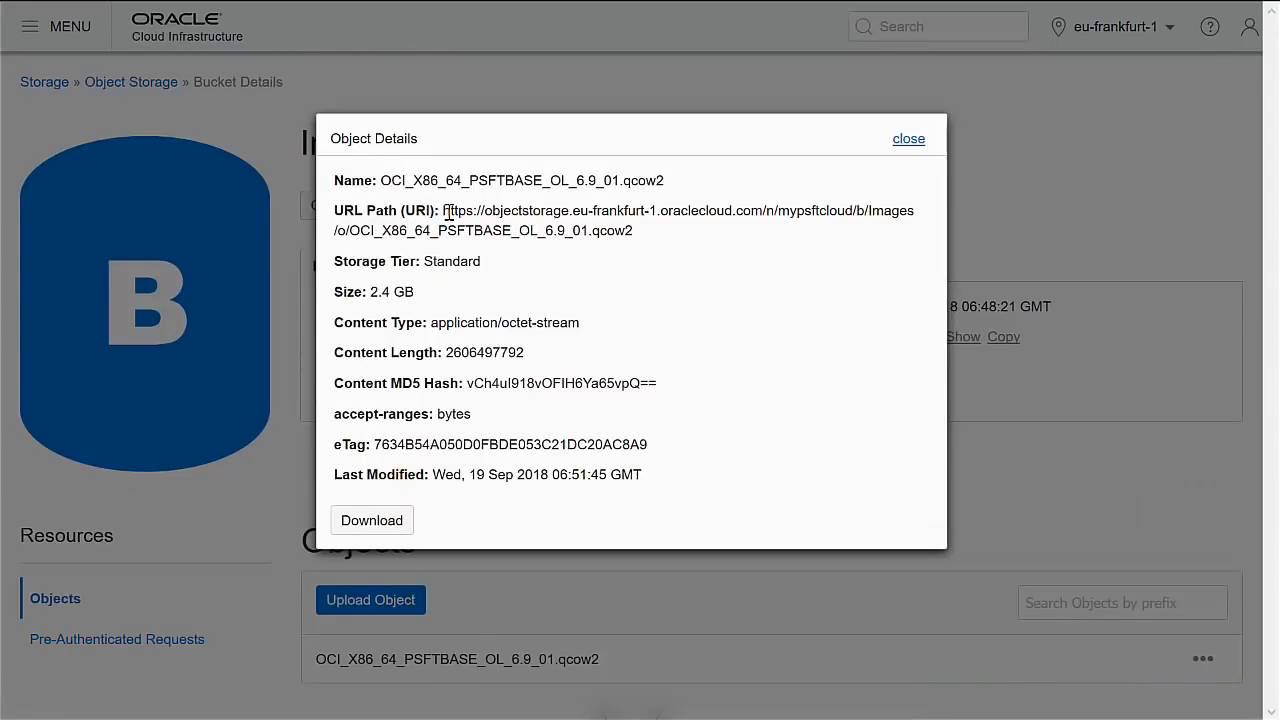
{"action": "left_click_drag", "start_coordinate": [444, 212], "coordinate": [636, 233]}
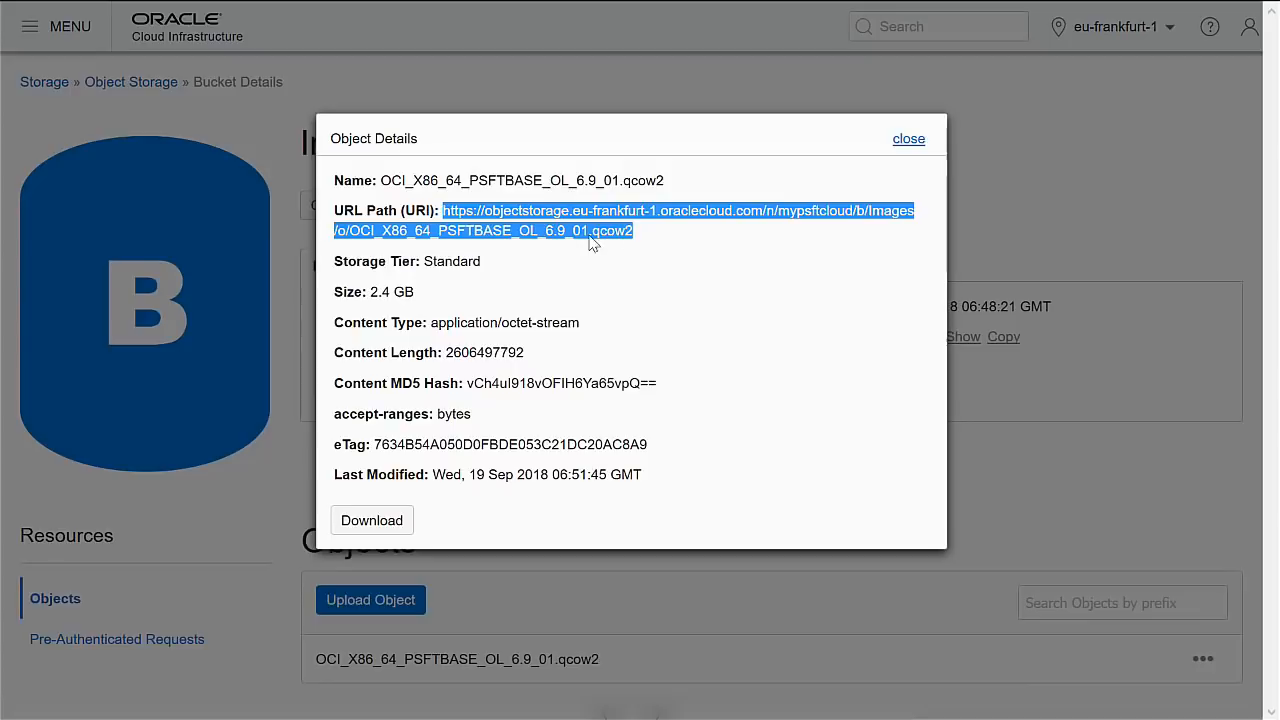
{"action": "left_click", "coordinate": [908, 140]}
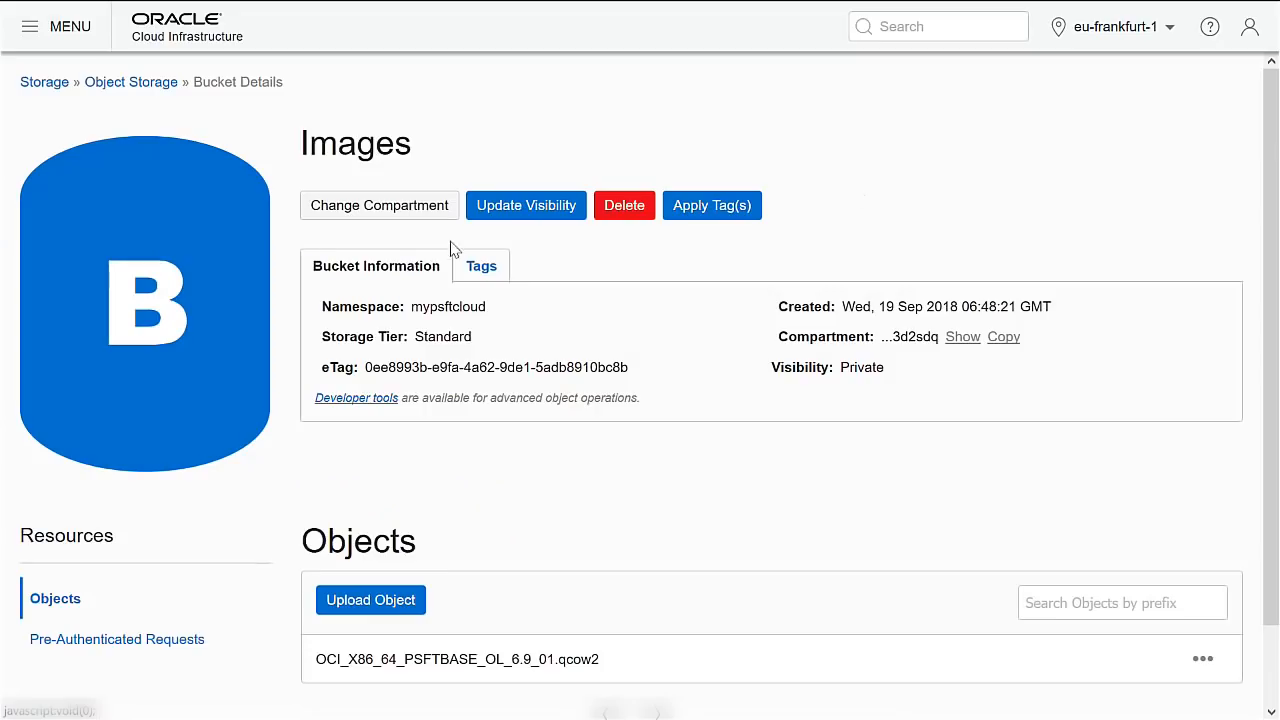
Go to Compute > Custom Images and start an Import Image.
{"action": "left_click", "coordinate": [72, 34]}
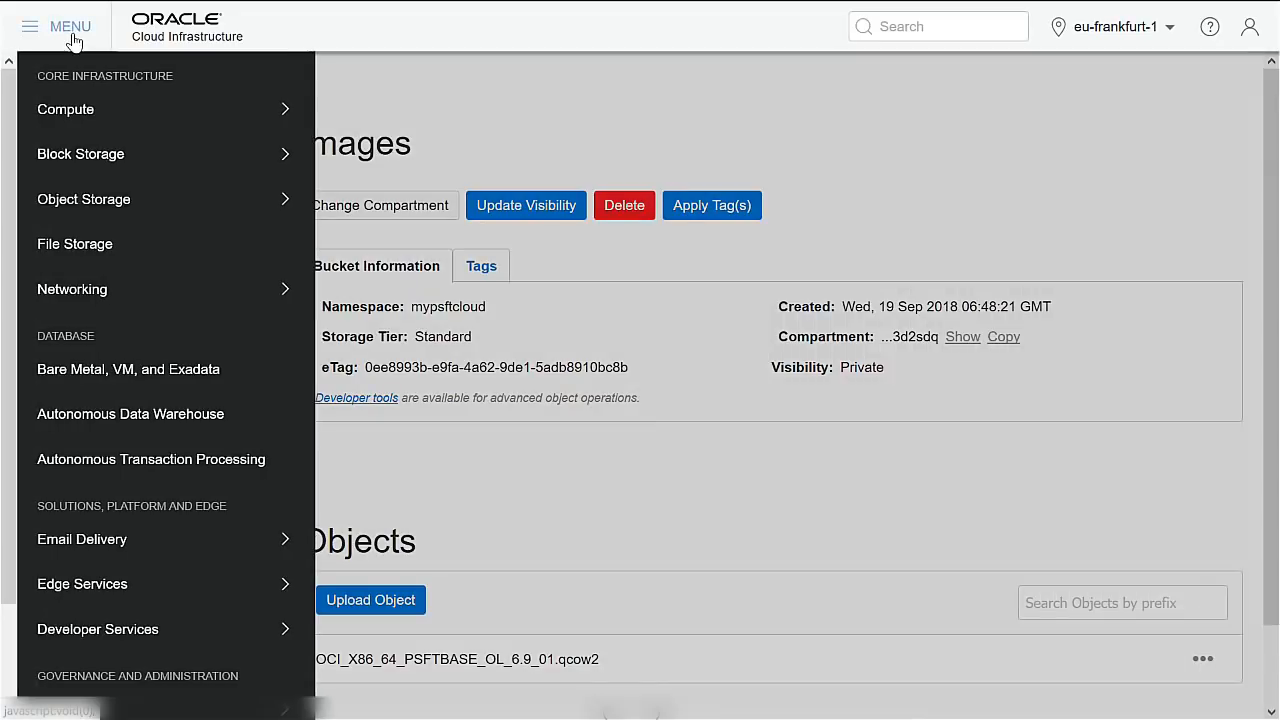
{"action": "mouse_move", "coordinate": [71, 109]}
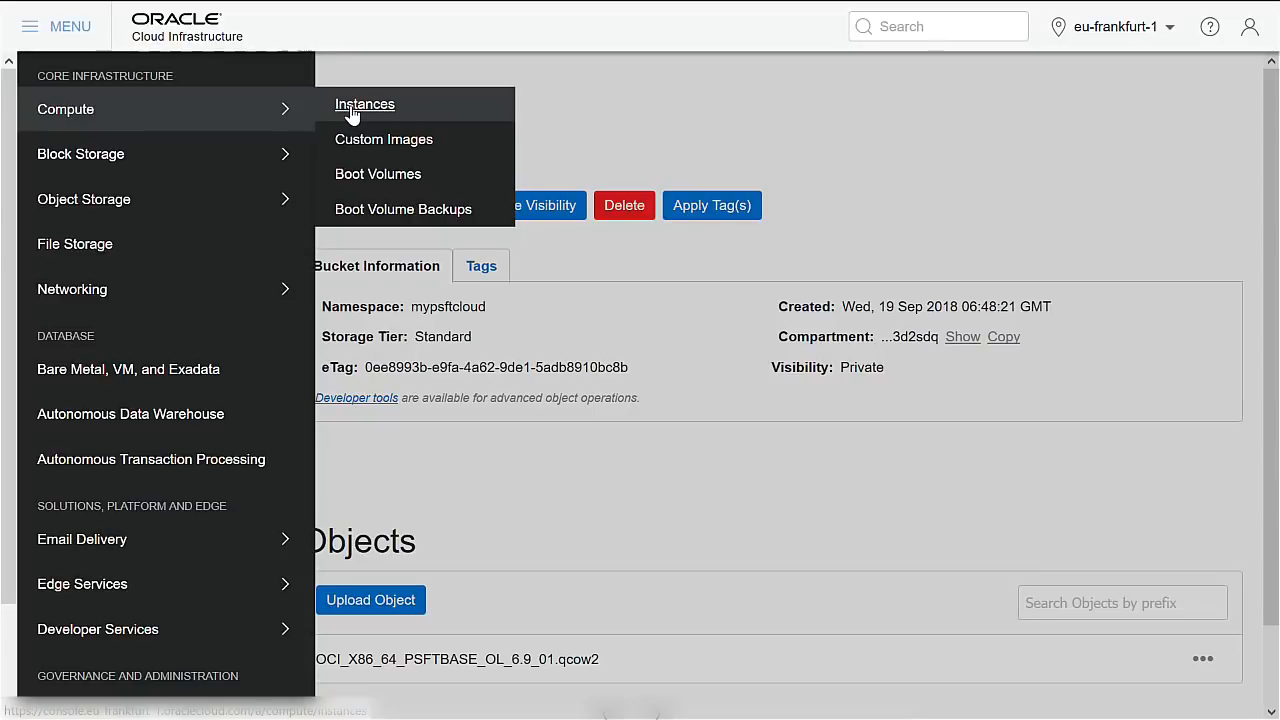
{"action": "left_click", "coordinate": [380, 143]}
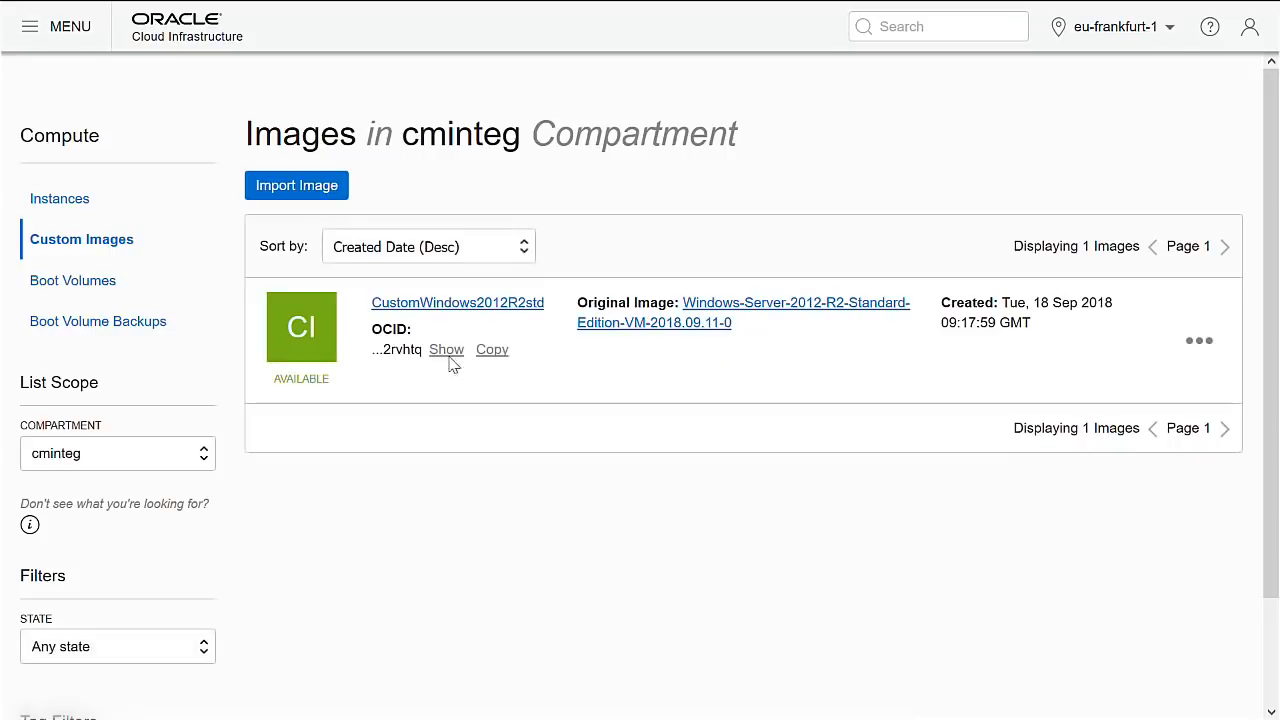
{"action": "left_click", "coordinate": [316, 200]}
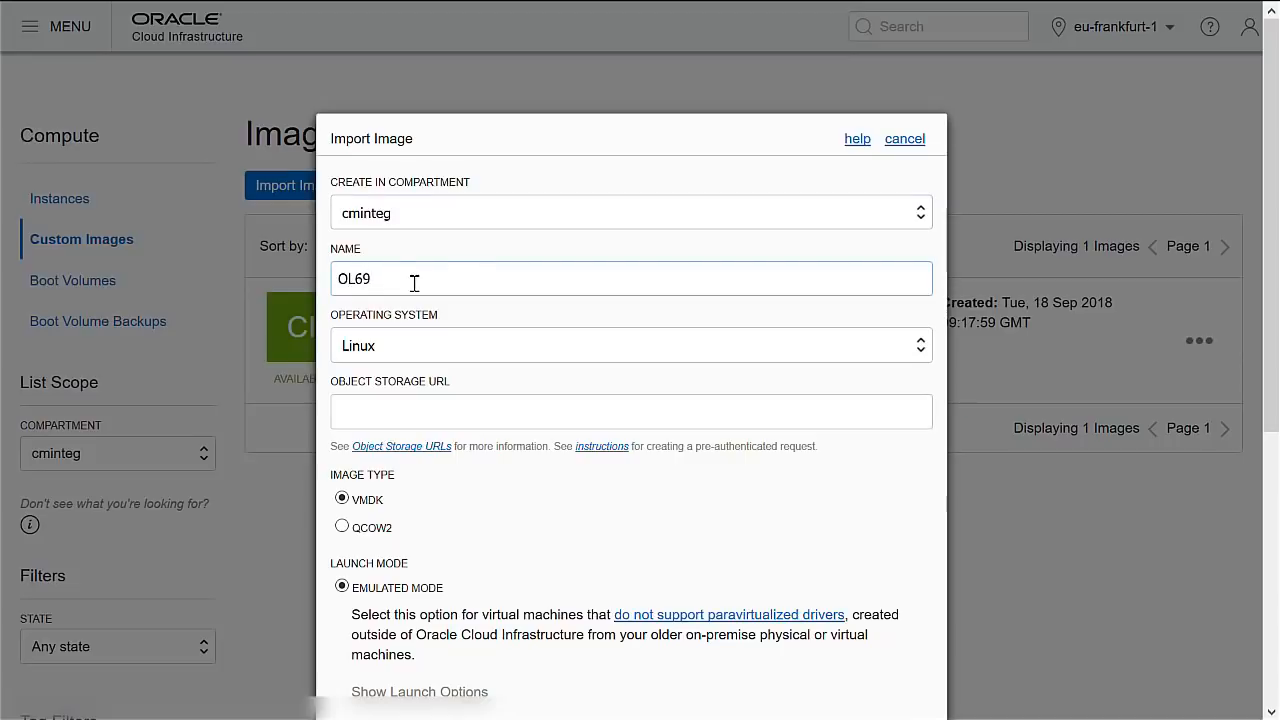
Import image OL69 from the pasted Object Storage URL as QCOW2 in Native Mode.
{"action": "left_click", "coordinate": [406, 412]}
{"action": "key", "text": "ctrl+v"}
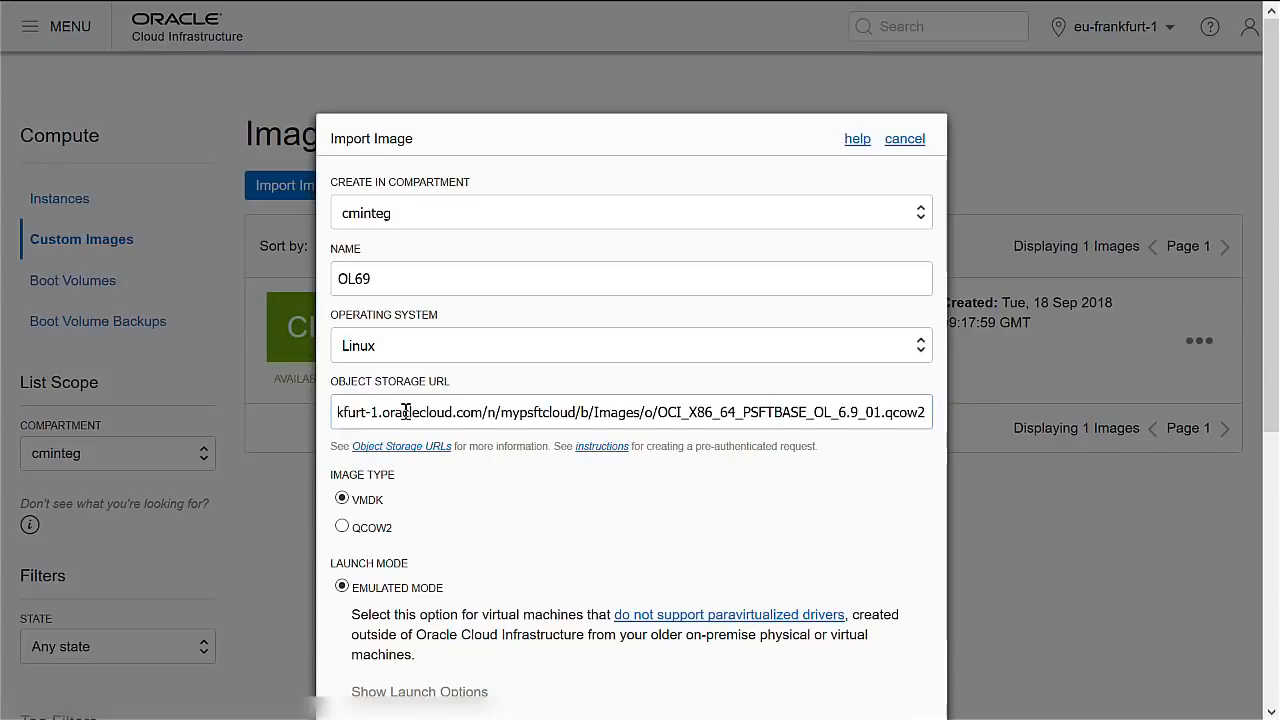
{"action": "left_click", "coordinate": [368, 530]}
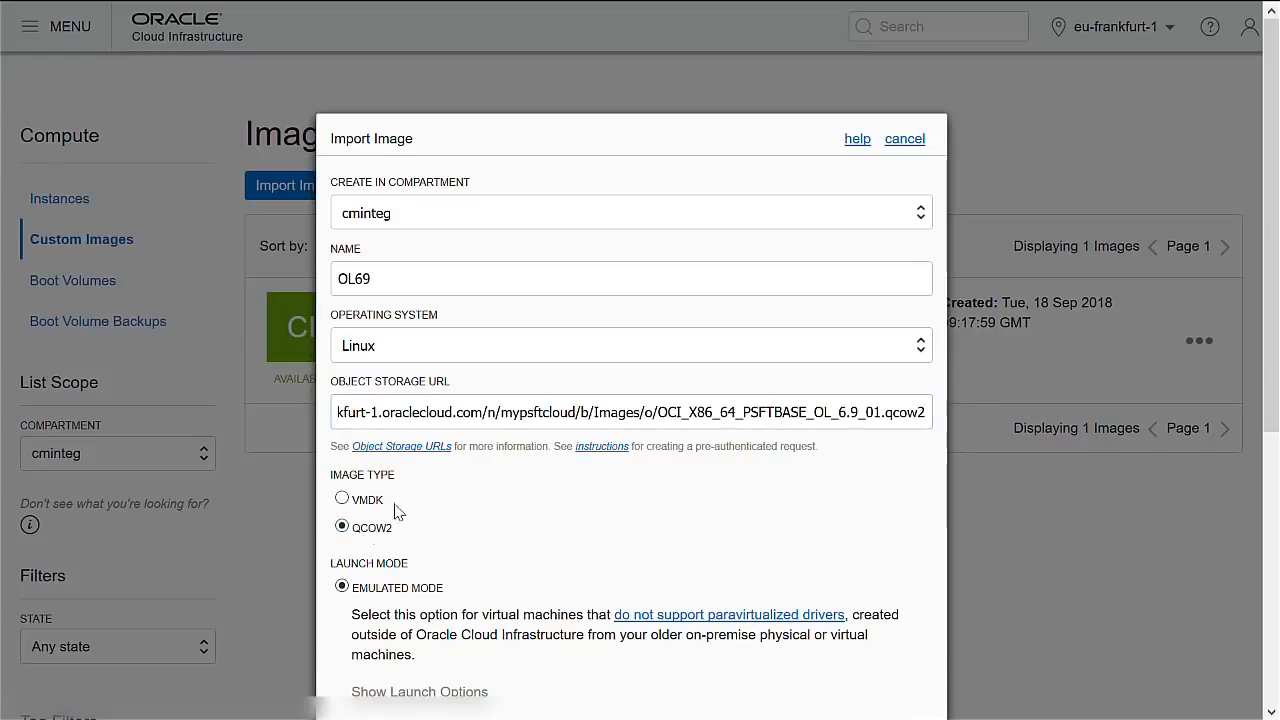
{"action": "scroll", "coordinate": [453, 492], "scroll_direction": "down", "scroll_amount": 5}
{"action": "left_click", "coordinate": [400, 440]}
{"action": "scroll", "coordinate": [562, 417], "scroll_direction": "down", "scroll_amount": 3}
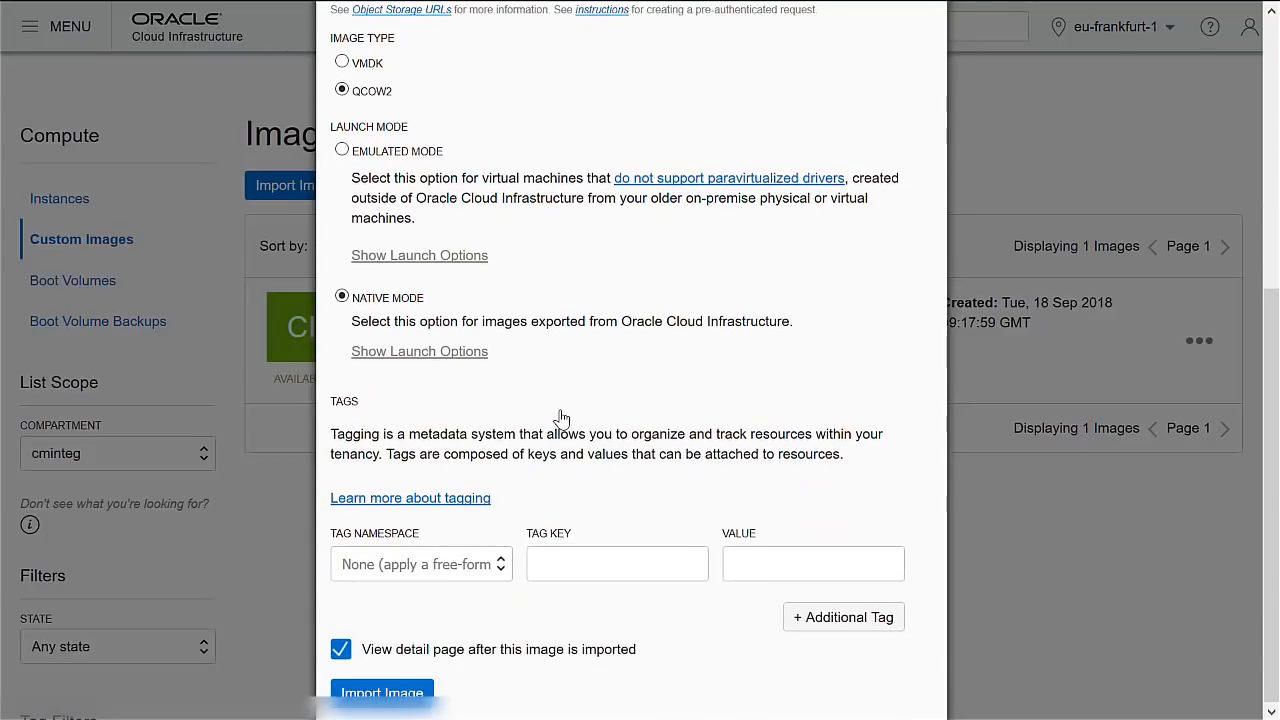
{"action": "left_click", "coordinate": [378, 692]}
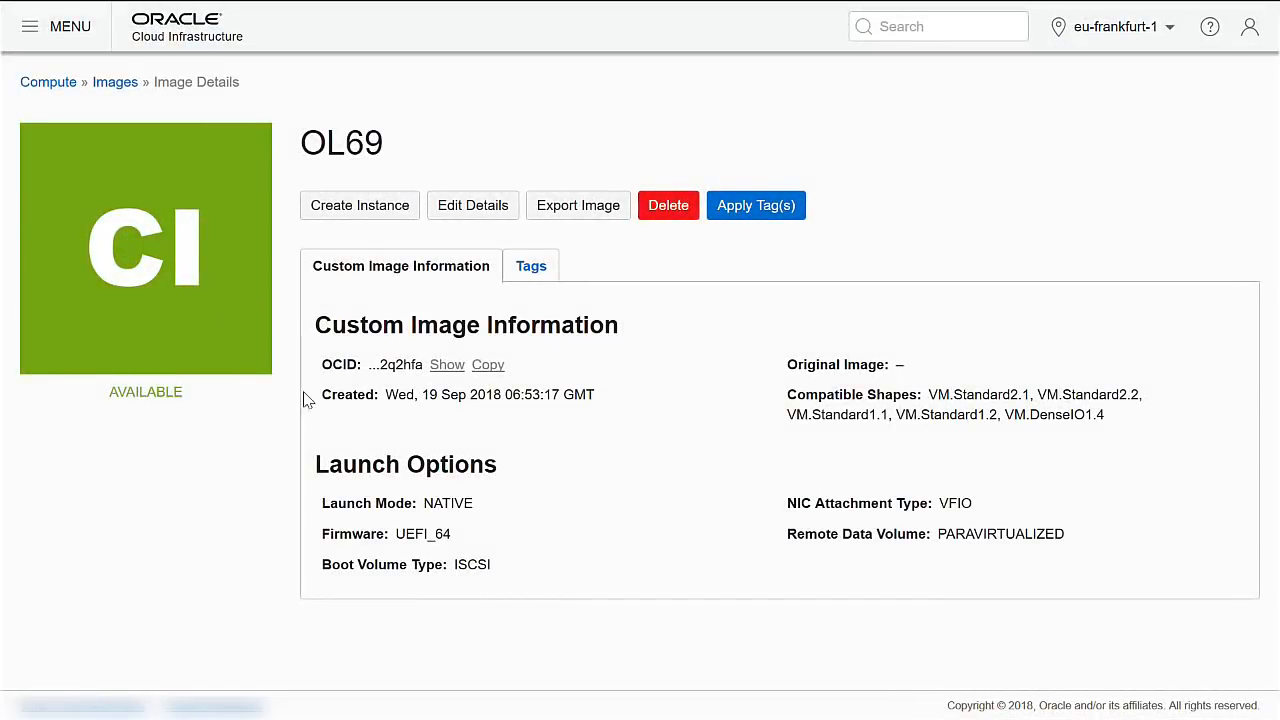
Go back from the OL69 details page to the cminteg custom images list via the Images breadcrumb.
{"action": "left_click", "coordinate": [117, 84]}
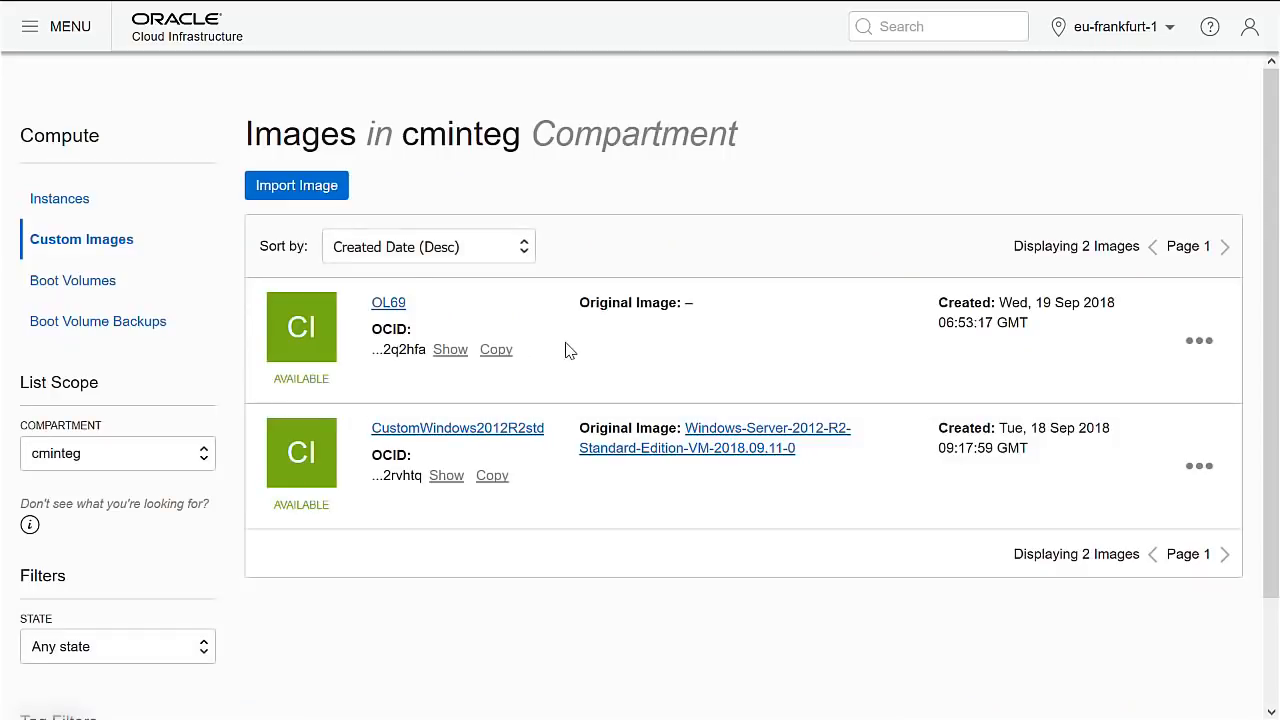
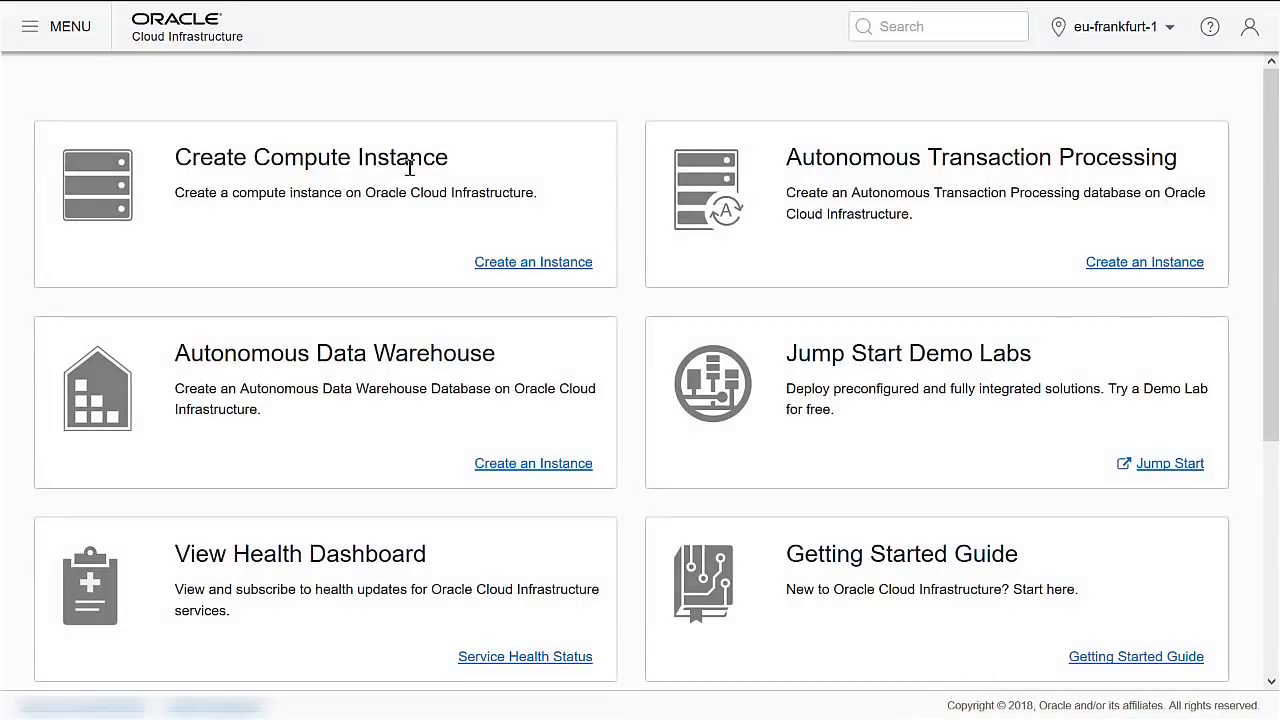
Start a new compute instance named CM7 in availability domain AD 2.
{"action": "left_click", "coordinate": [534, 263]}
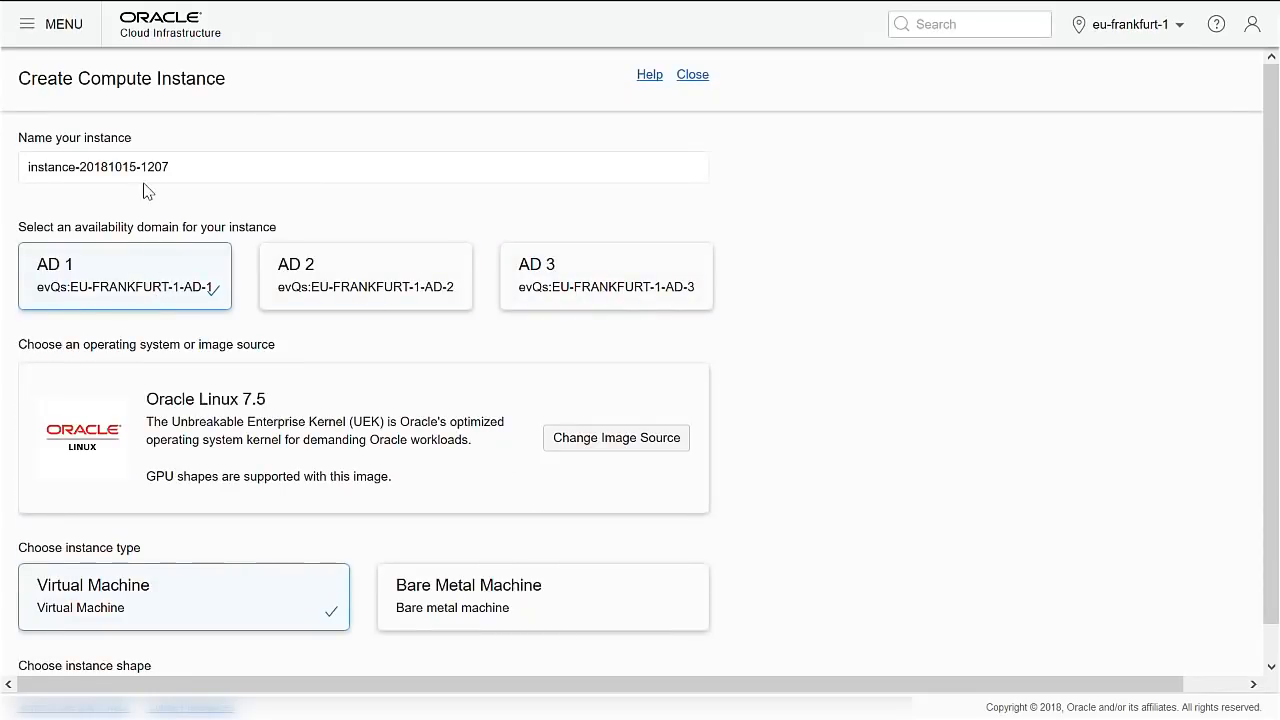
{"action": "left_click_drag", "start_coordinate": [194, 166], "coordinate": [18, 130]}
{"action": "type", "text": "CM7"}
{"action": "left_click", "coordinate": [337, 285]}
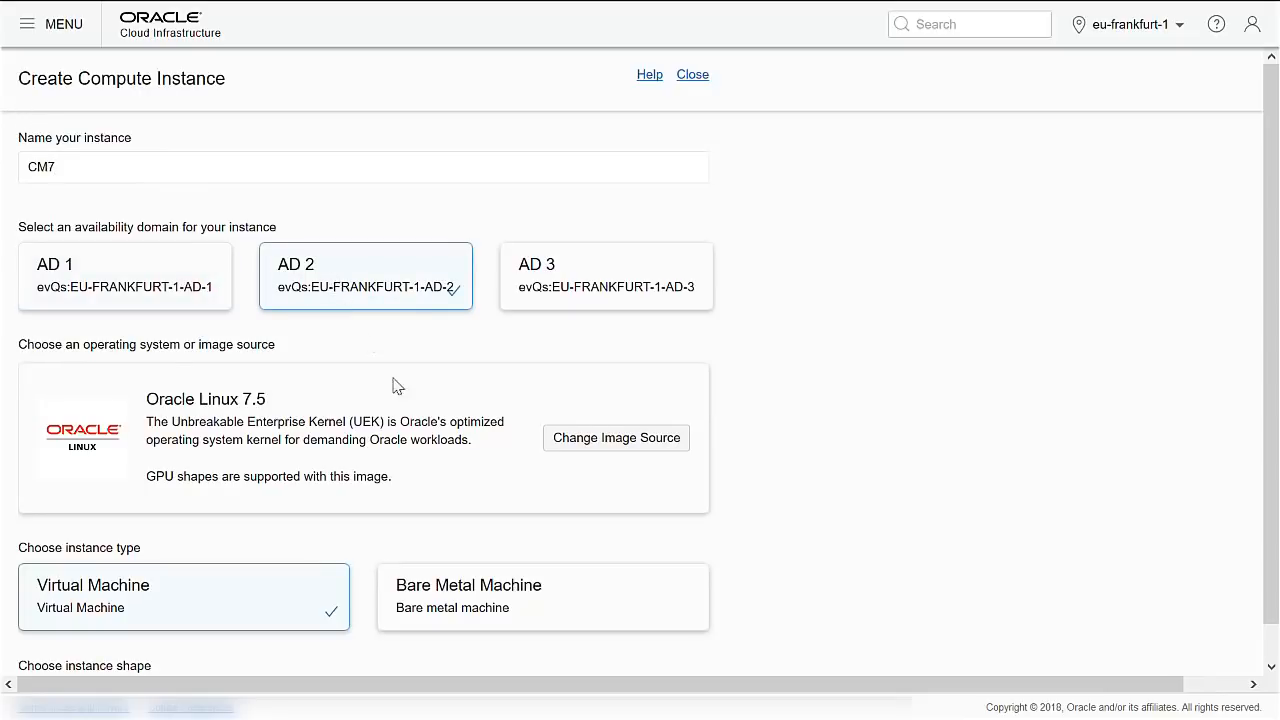
Set its image source to Oracle's PeopleSoft Cloud Manager Image - OCI, accepting the image terms.
{"action": "left_click", "coordinate": [590, 442]}
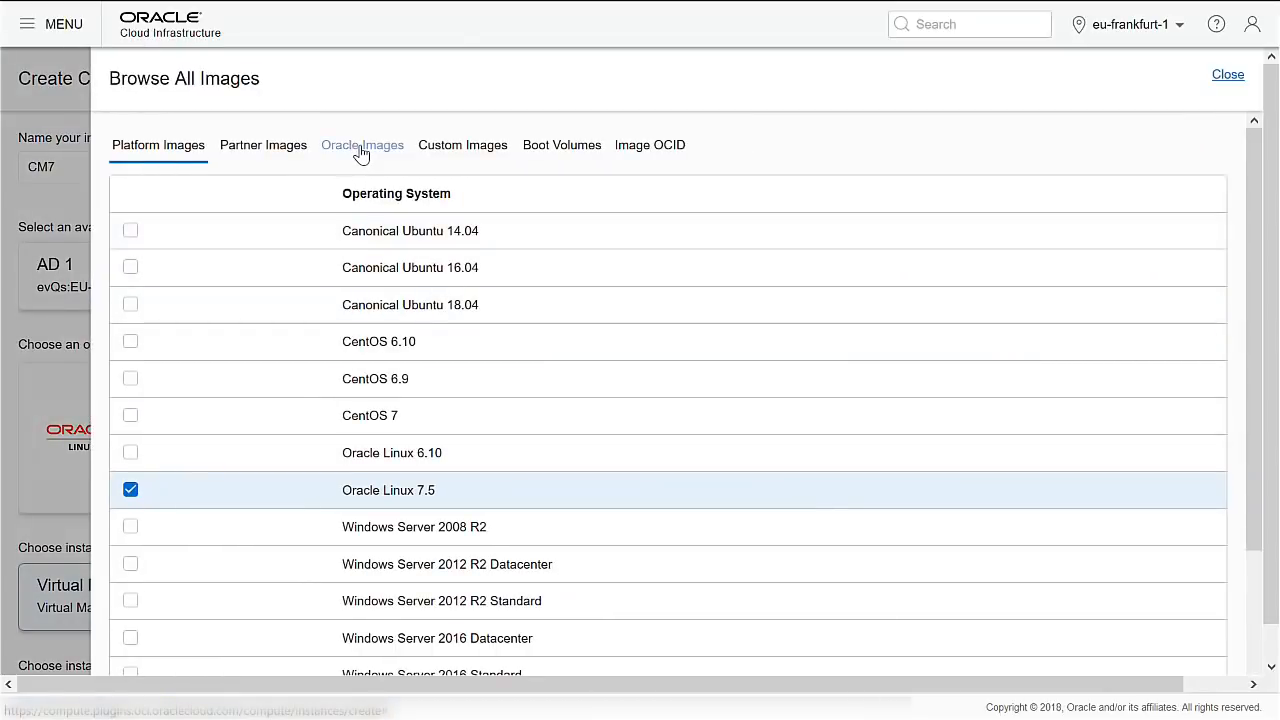
{"action": "left_click", "coordinate": [362, 150]}
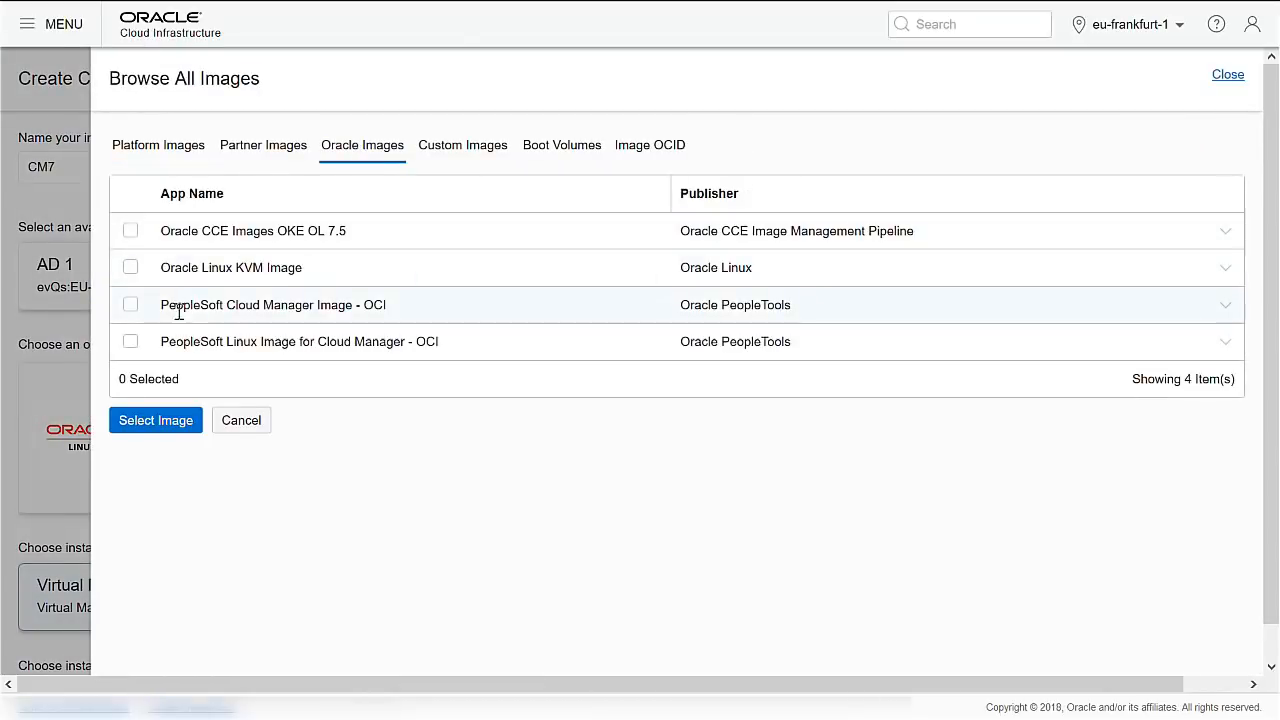
{"action": "left_click", "coordinate": [131, 306]}
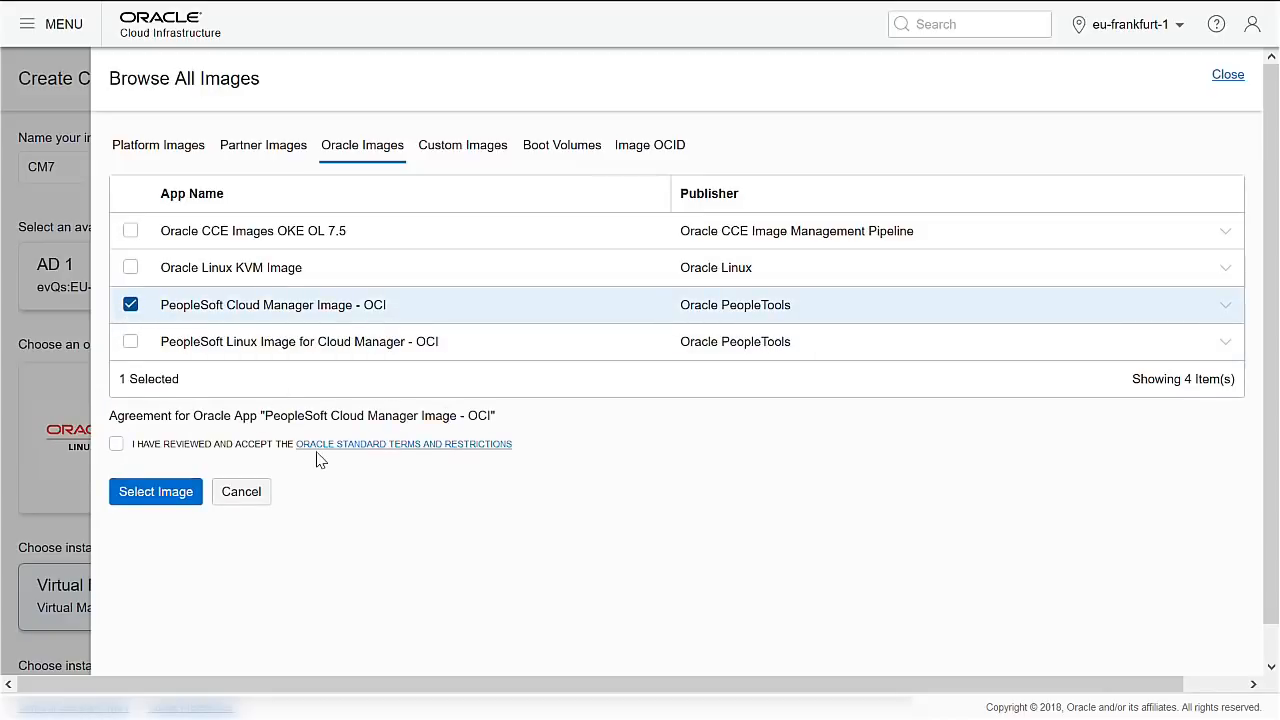
{"action": "left_click", "coordinate": [116, 444]}
{"action": "left_click", "coordinate": [158, 503]}
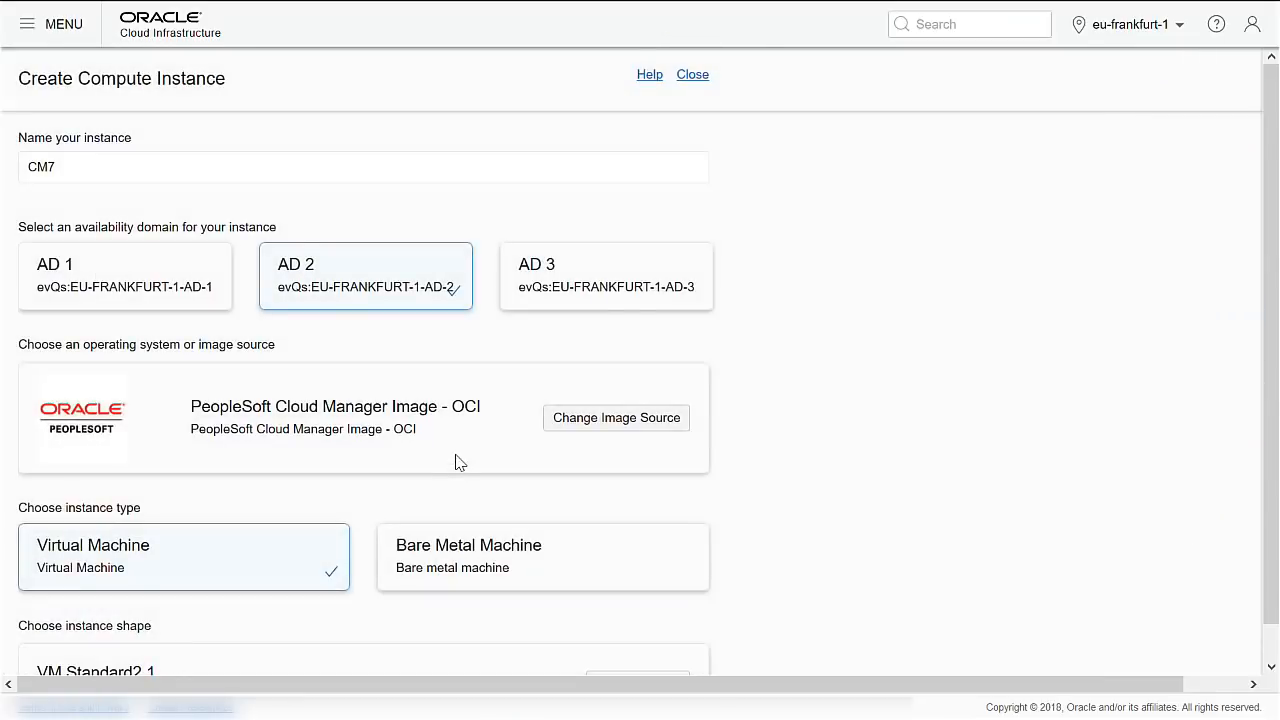
Give the CM7 instance the VM.Standard1.2 shape.
{"action": "scroll", "coordinate": [450, 452], "scroll_direction": "down", "scroll_amount": 2}
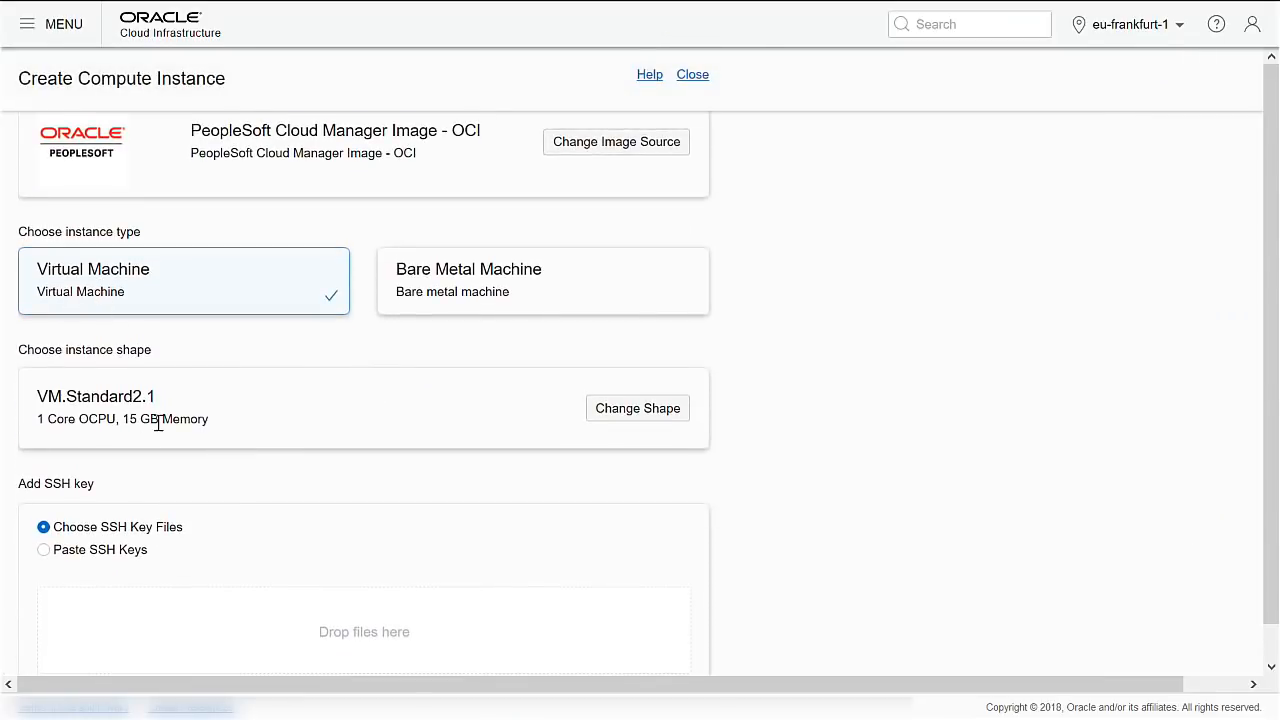
{"action": "left_click", "coordinate": [637, 408]}
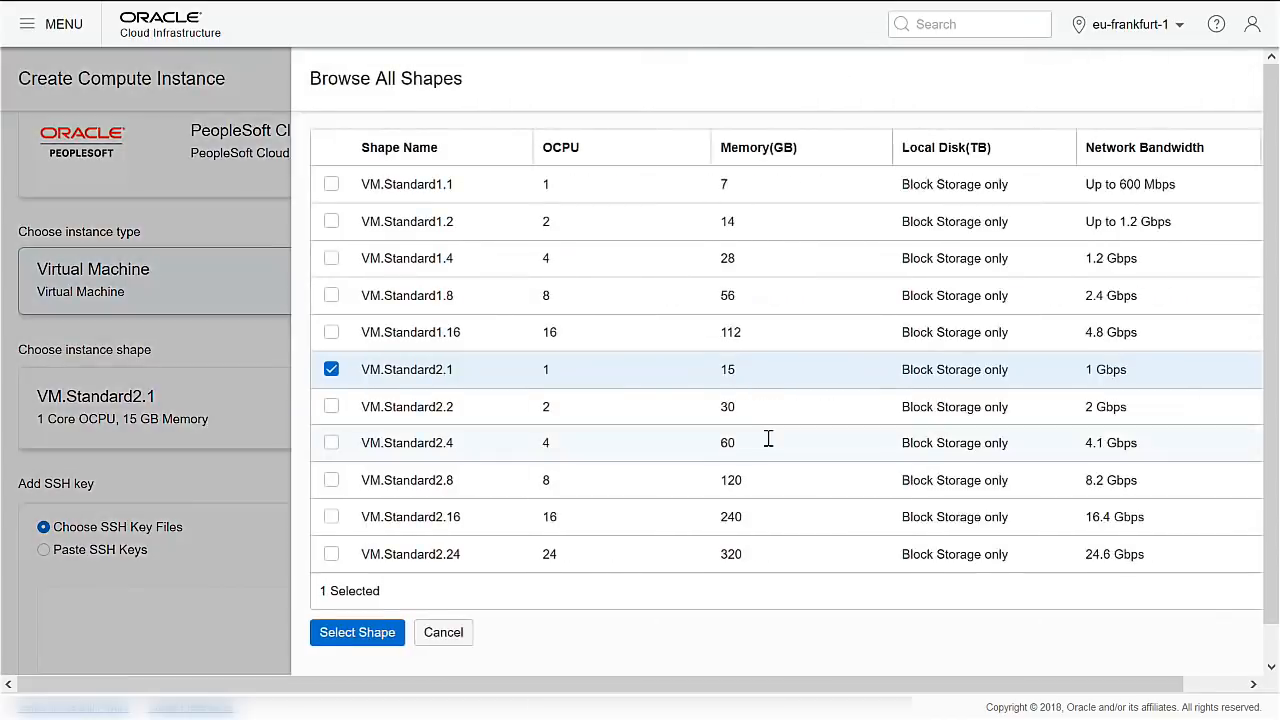
{"action": "left_click", "coordinate": [130, 221]}
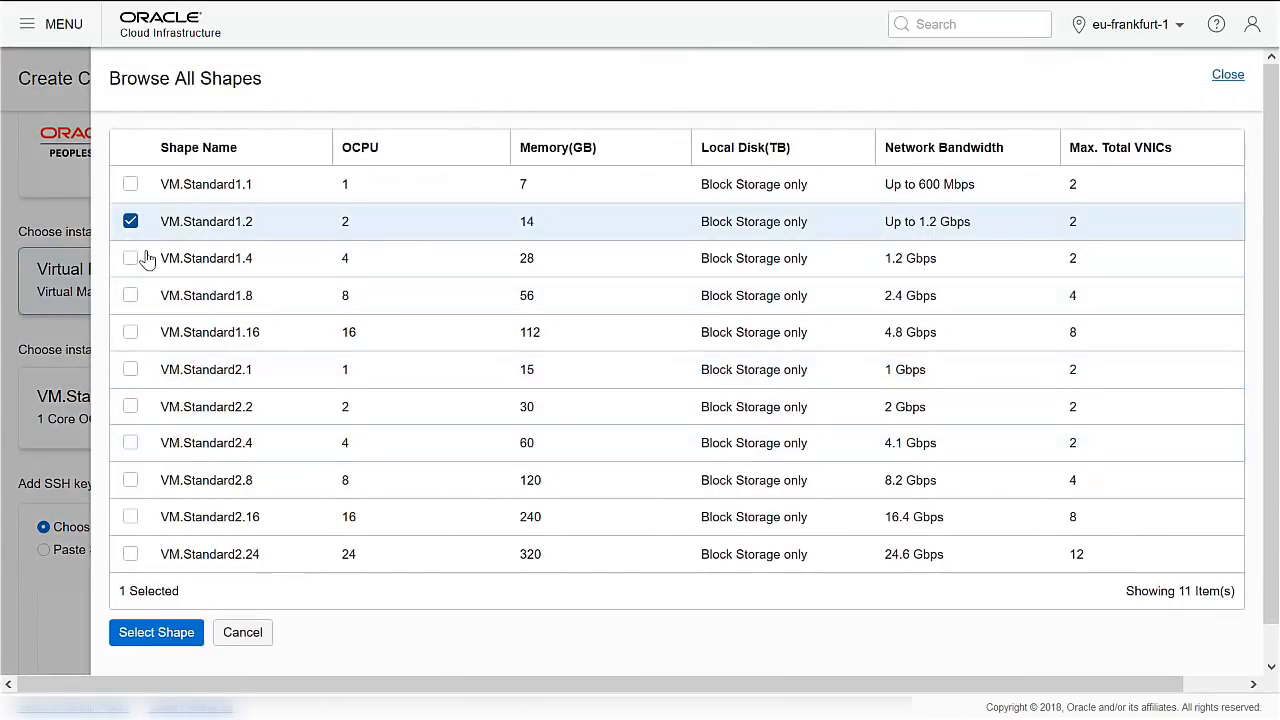
{"action": "left_click", "coordinate": [157, 633]}
Attach the ssh-putty-pvtkey.pub SSH public key file.
{"action": "scroll", "coordinate": [197, 451], "scroll_direction": "down", "scroll_amount": 2}
{"action": "left_click", "coordinate": [89, 519]}
{"action": "left_click", "coordinate": [277, 261]}
{"action": "key", "text": "s"}
{"action": "key", "text": "s"}
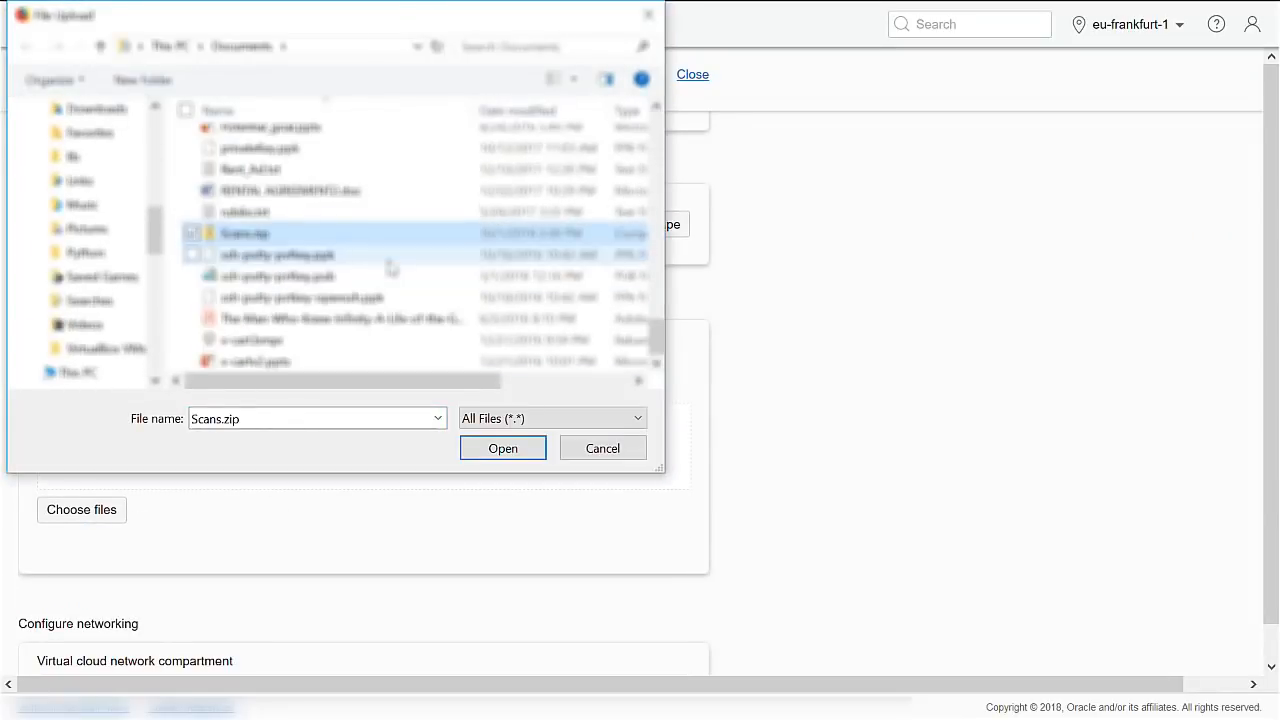
{"action": "left_click", "coordinate": [328, 280]}
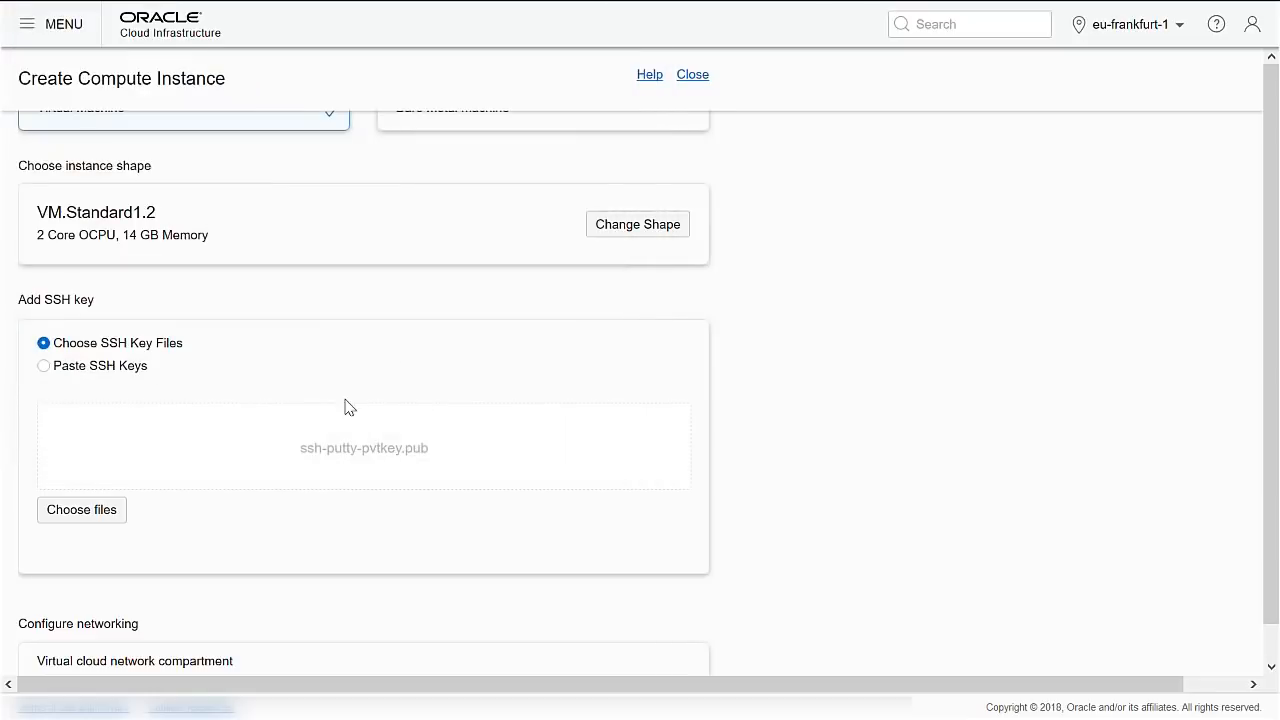
Create the CM7 instance so it begins provisioning.
{"action": "scroll", "coordinate": [306, 406], "scroll_direction": "down", "scroll_amount": 1}
{"action": "scroll", "coordinate": [306, 406], "scroll_direction": "down", "scroll_amount": 2}
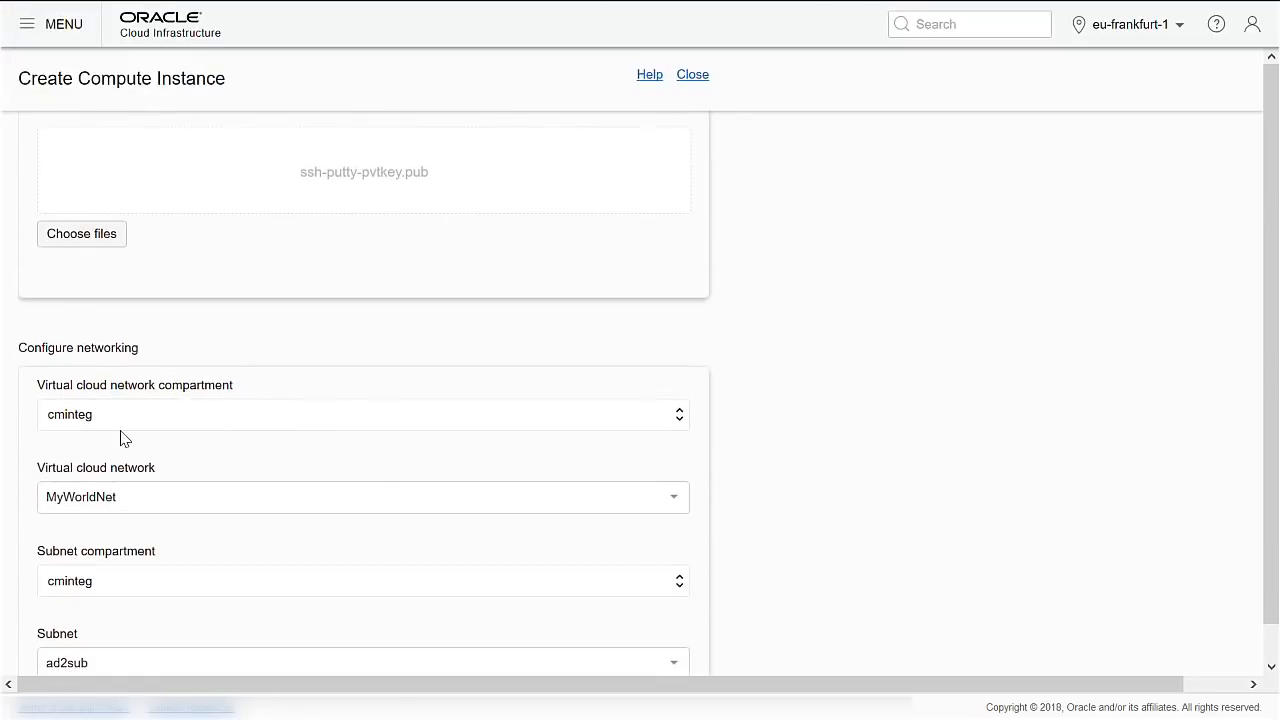
{"action": "scroll", "coordinate": [120, 437], "scroll_direction": "down", "scroll_amount": 2}
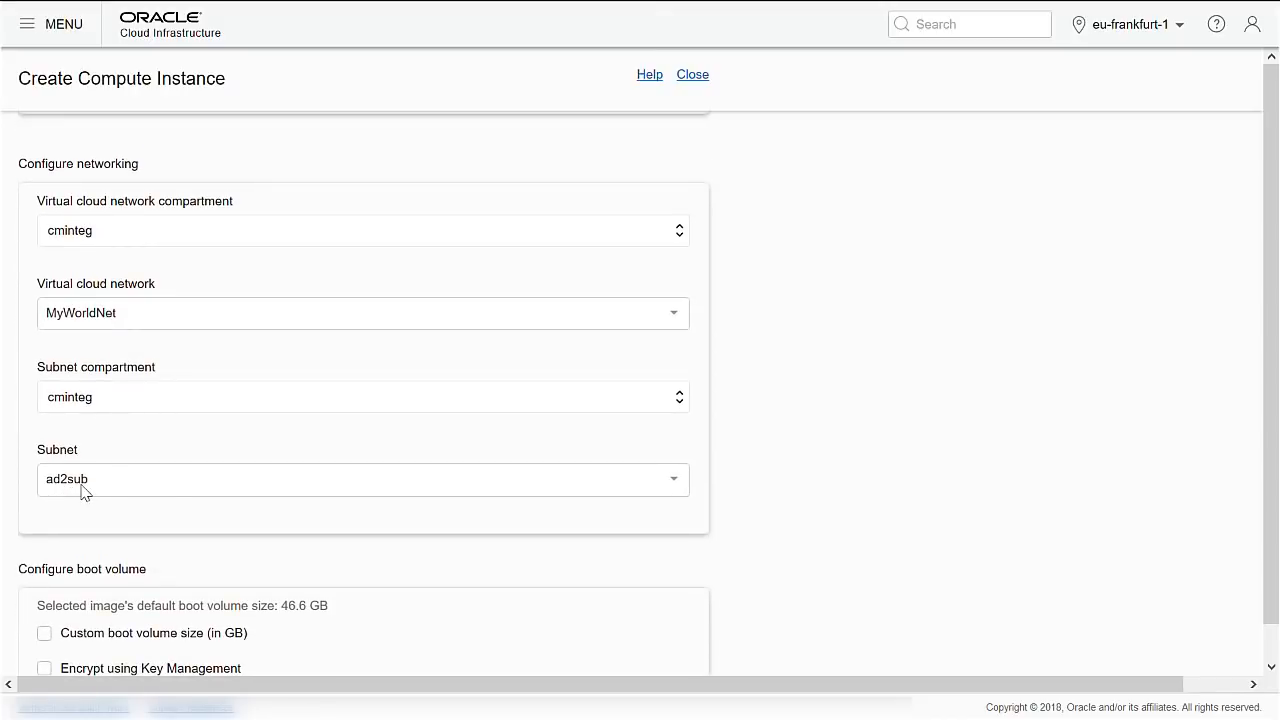
{"action": "scroll", "coordinate": [168, 497], "scroll_direction": "down", "scroll_amount": 1}
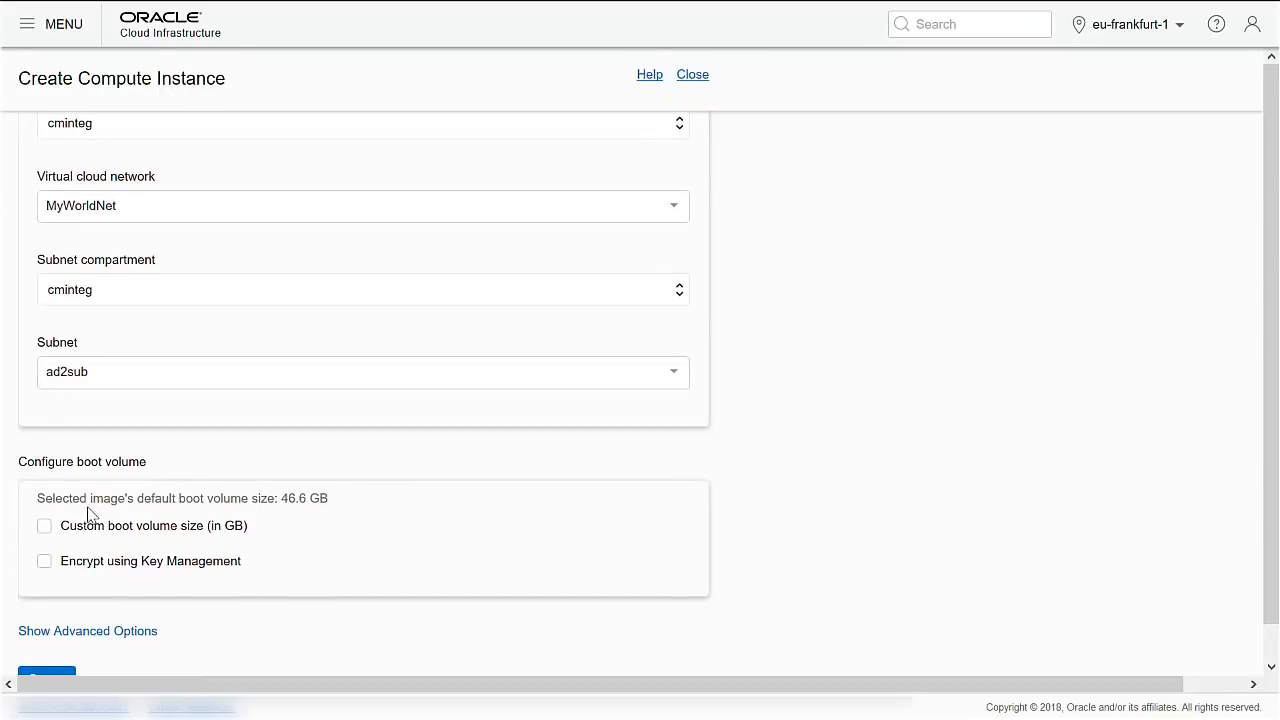
{"action": "scroll", "coordinate": [88, 512], "scroll_direction": "down", "scroll_amount": 1}
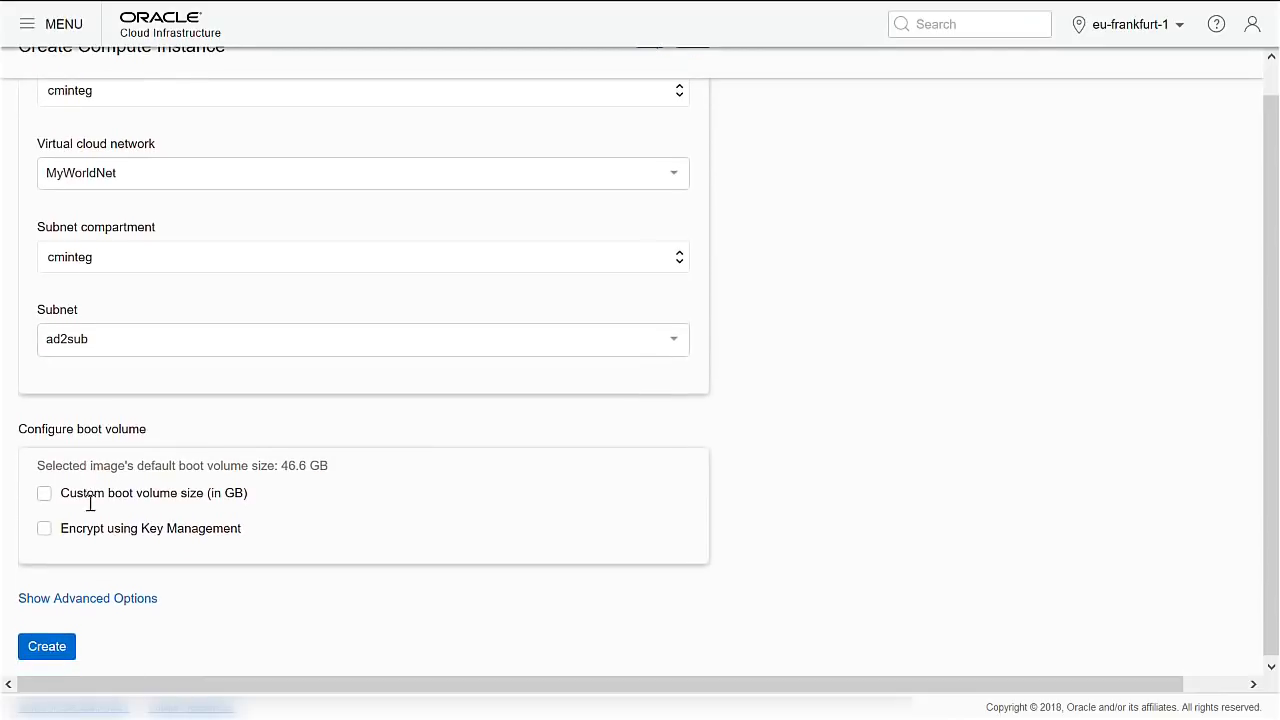
{"action": "left_click", "coordinate": [58, 646]}
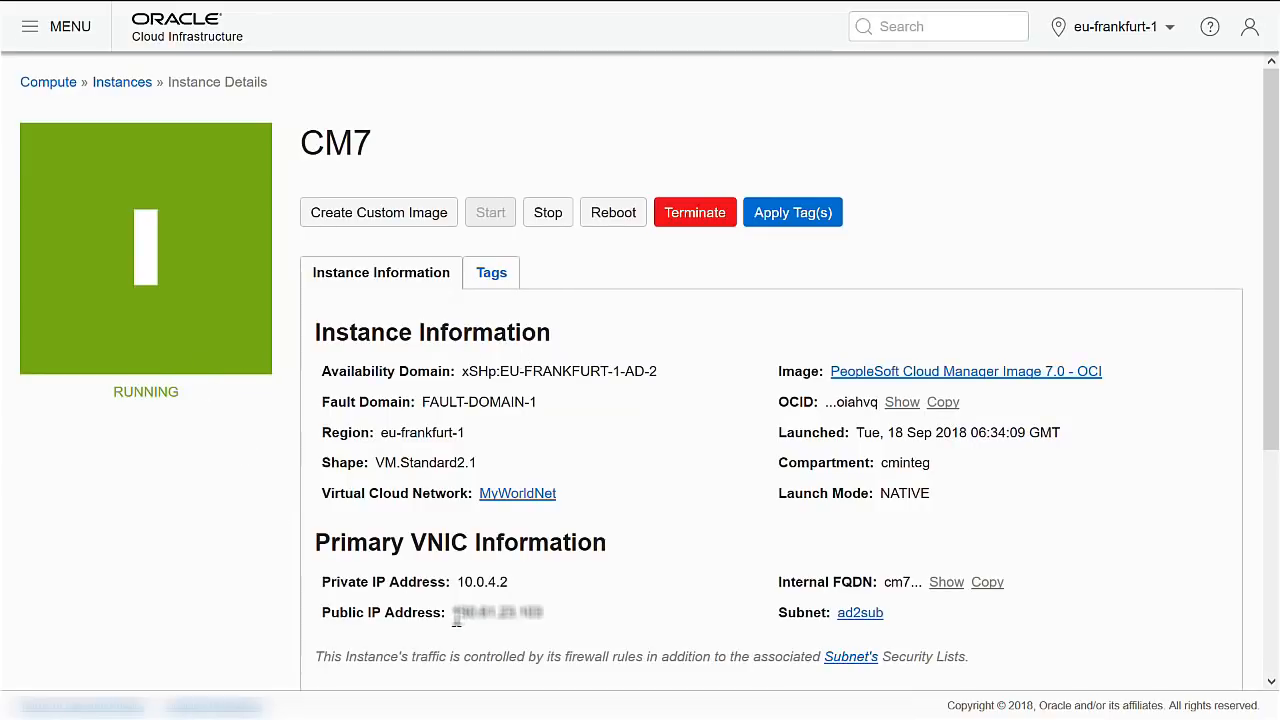
Copy CM7's public IP and connect over SSH in PuTTY, logging in as opc.
{"action": "left_click_drag", "start_coordinate": [453, 618], "coordinate": [547, 620]}
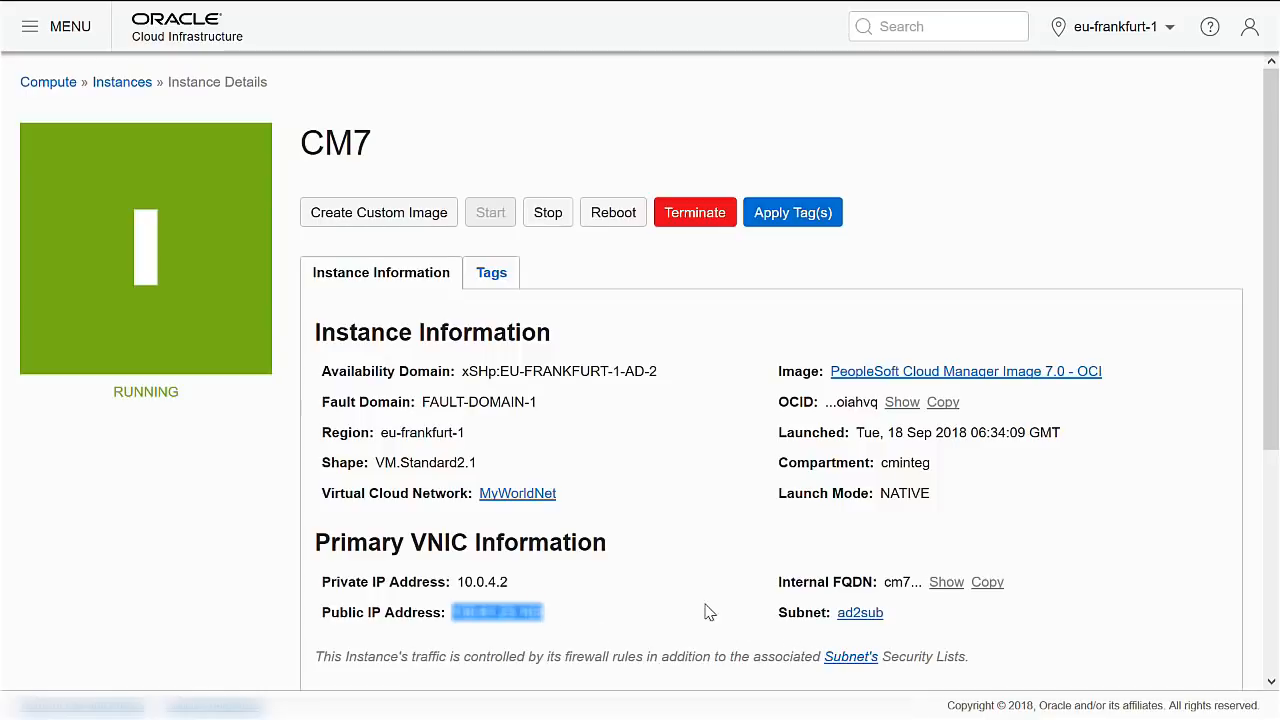
{"action": "key", "text": "alt+Tab"}
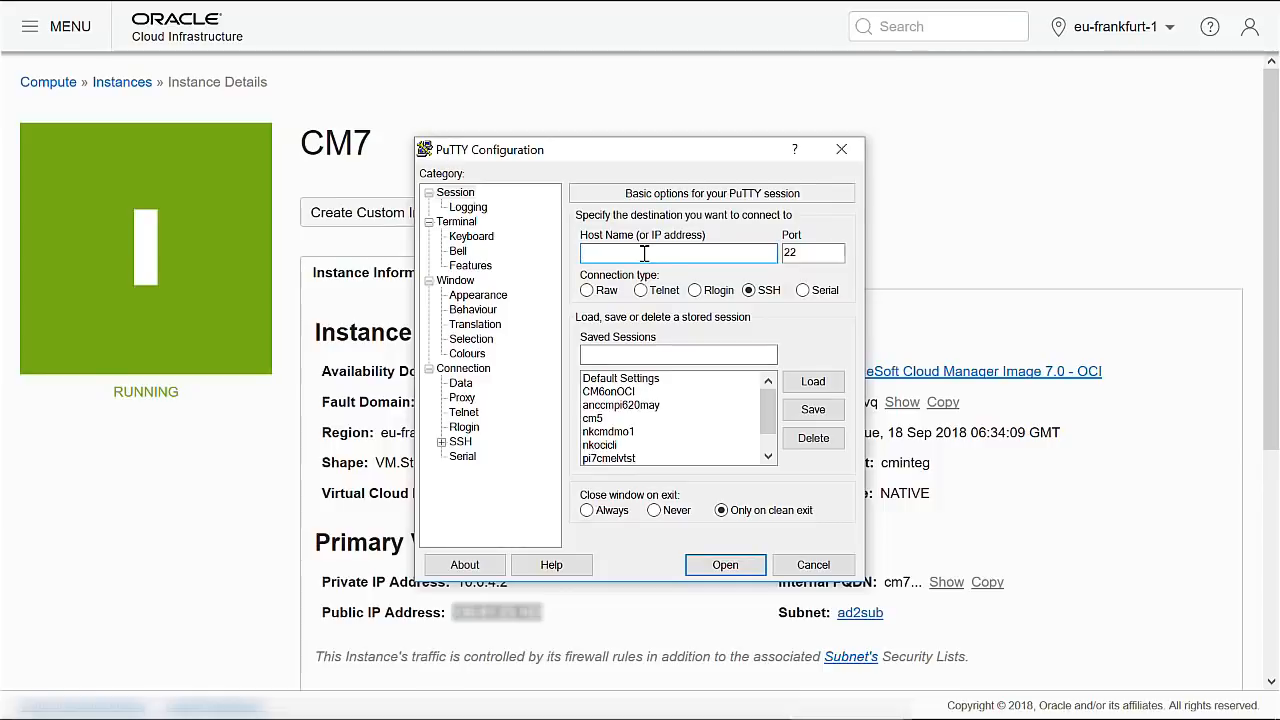
{"action": "left_click", "coordinate": [621, 405]}
{"action": "left_click", "coordinate": [813, 381]}
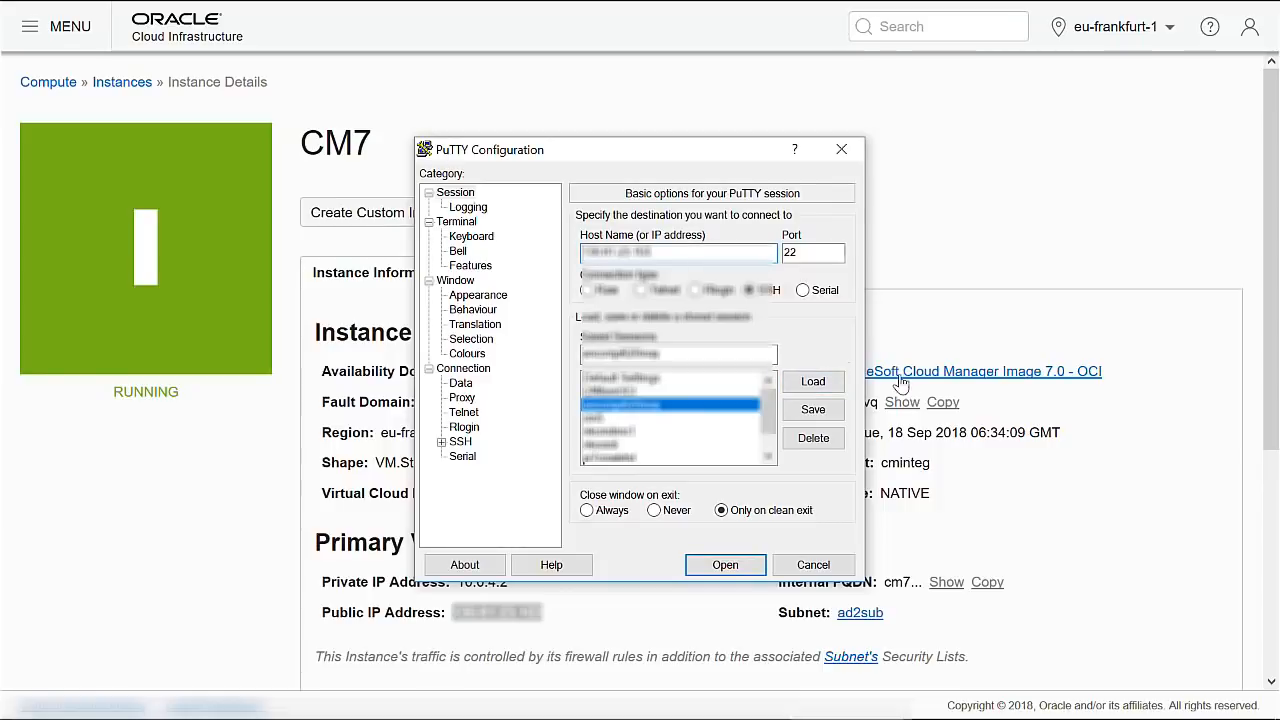
{"action": "left_click_drag", "start_coordinate": [672, 354], "coordinate": [468, 360]}
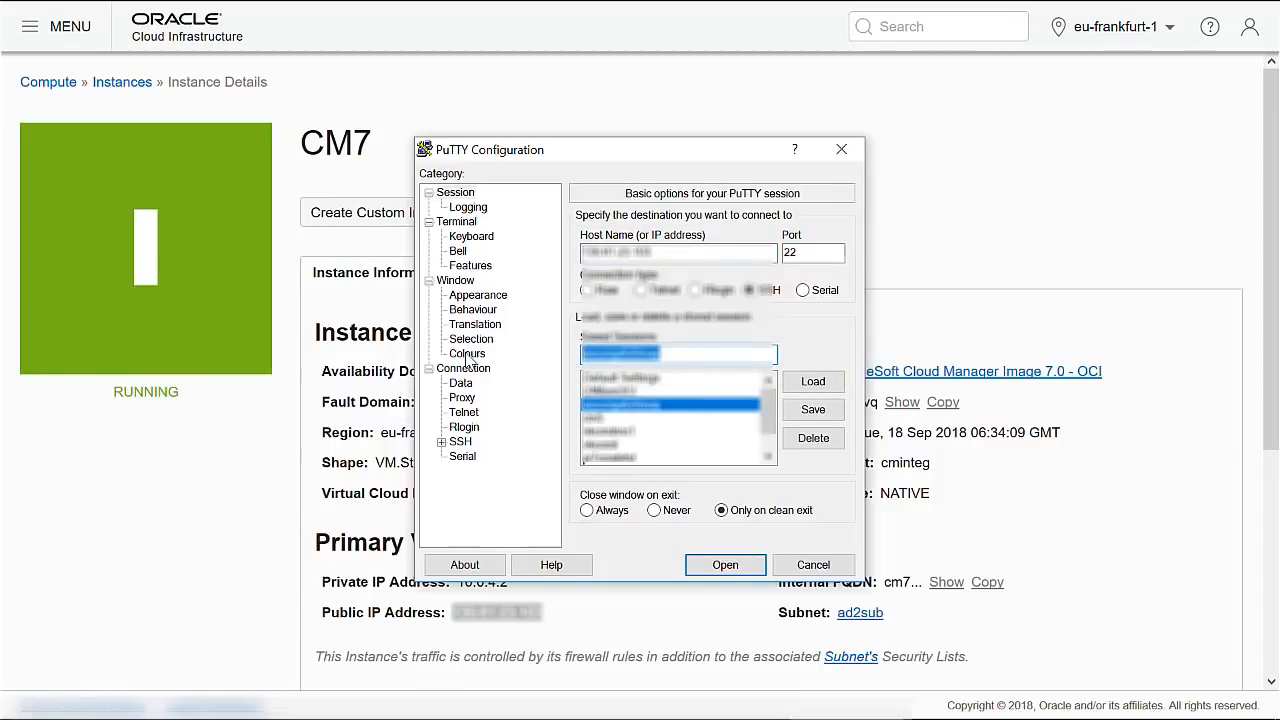
{"action": "key", "text": "BackSpace"}
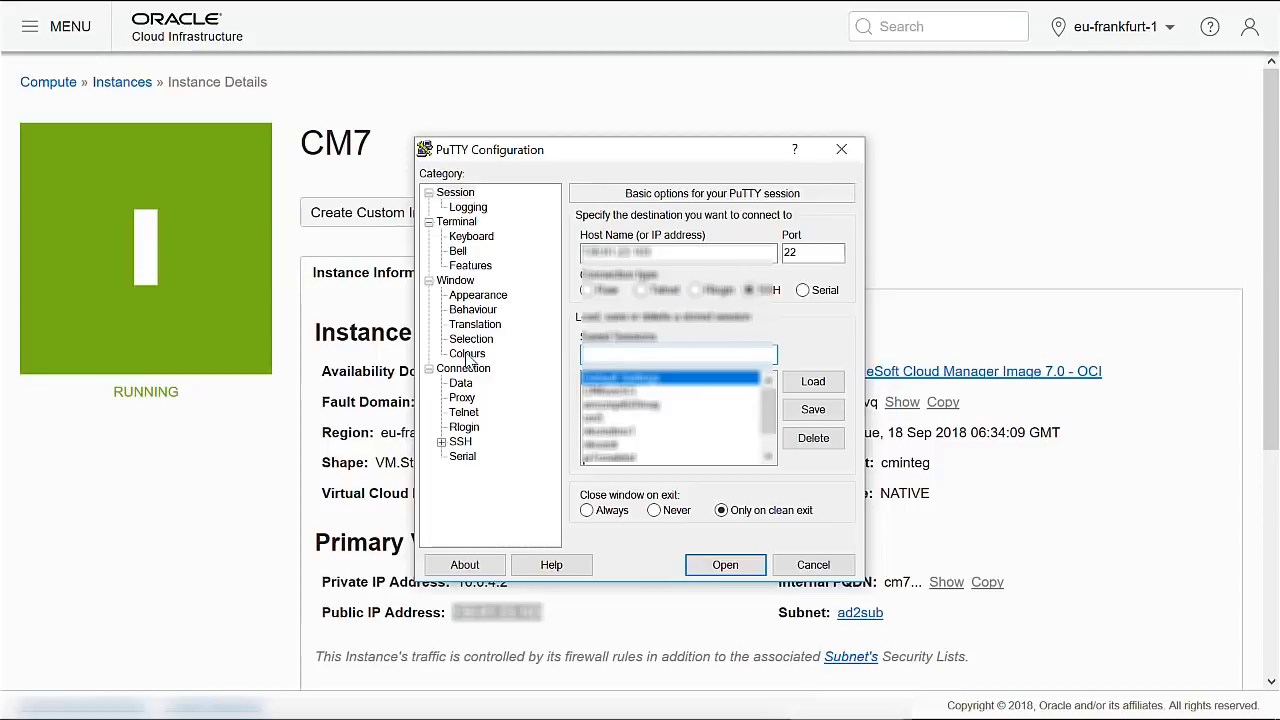
{"action": "left_click", "coordinate": [727, 567]}
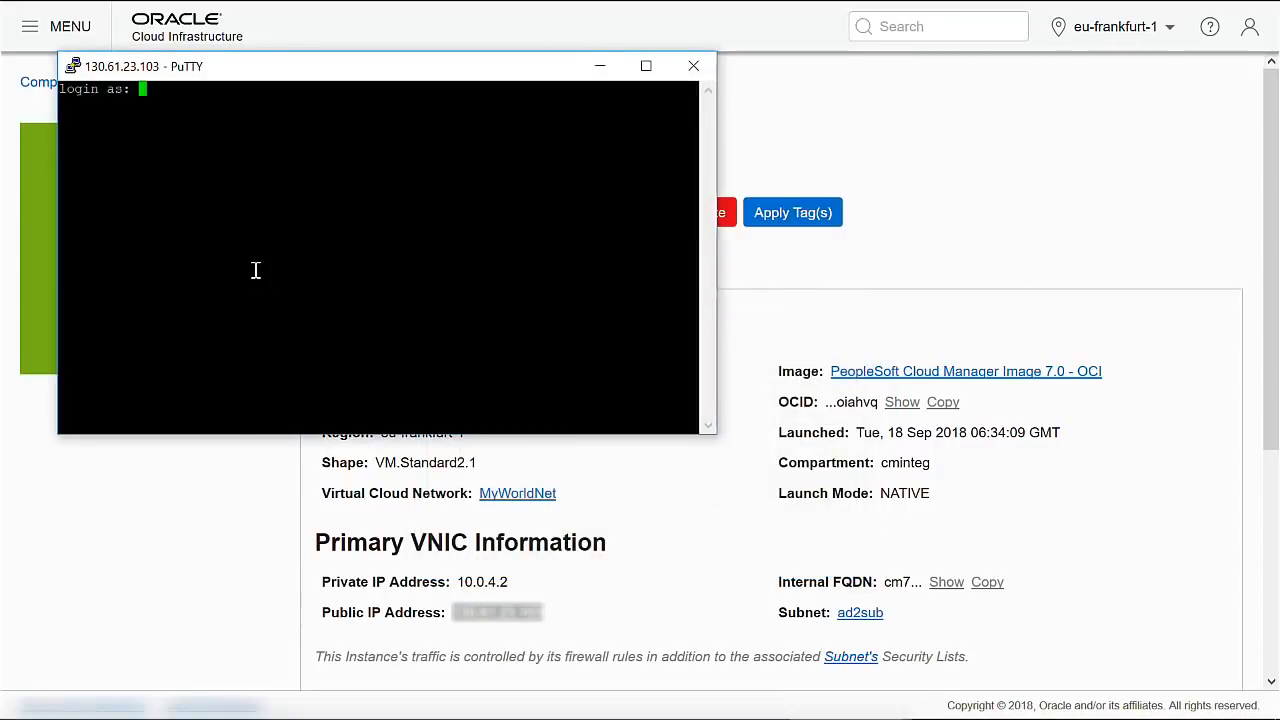
{"action": "type", "text": "opc"}
{"action": "key", "text": "Return"}
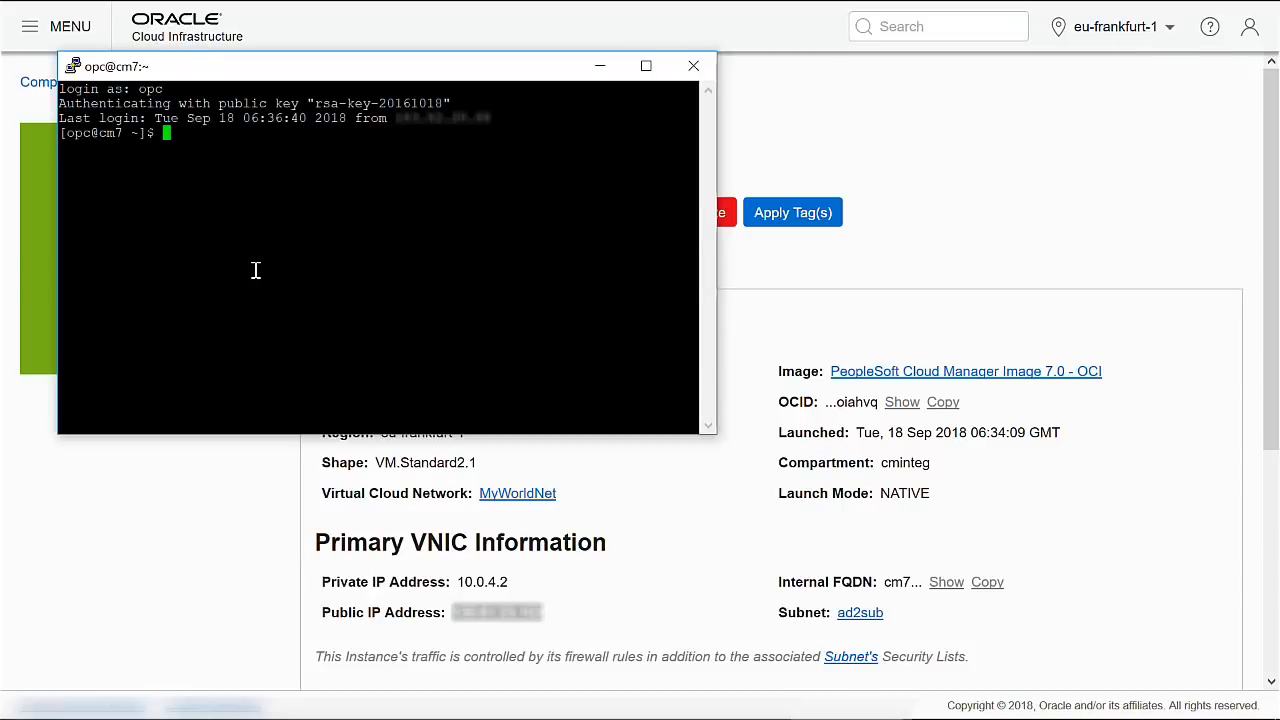
Enlarge the PuTTY terminal font to size 14.
{"action": "right_click", "coordinate": [383, 77]}
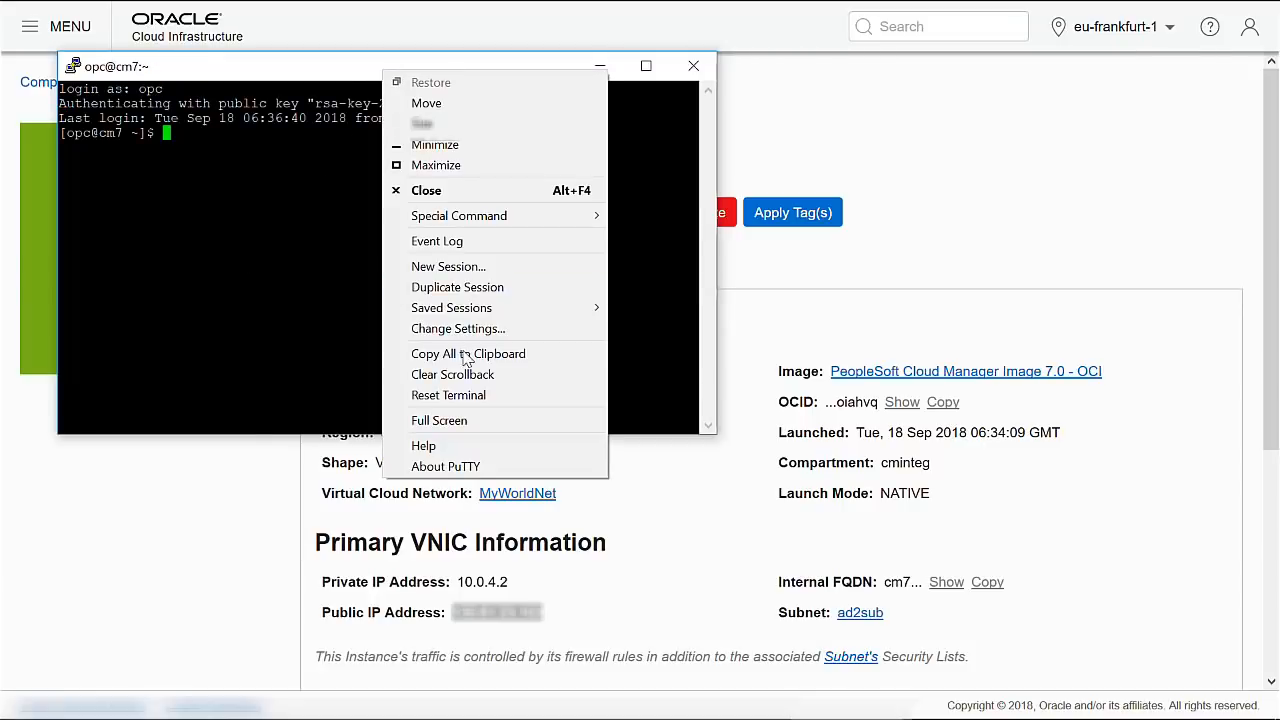
{"action": "left_click", "coordinate": [472, 328]}
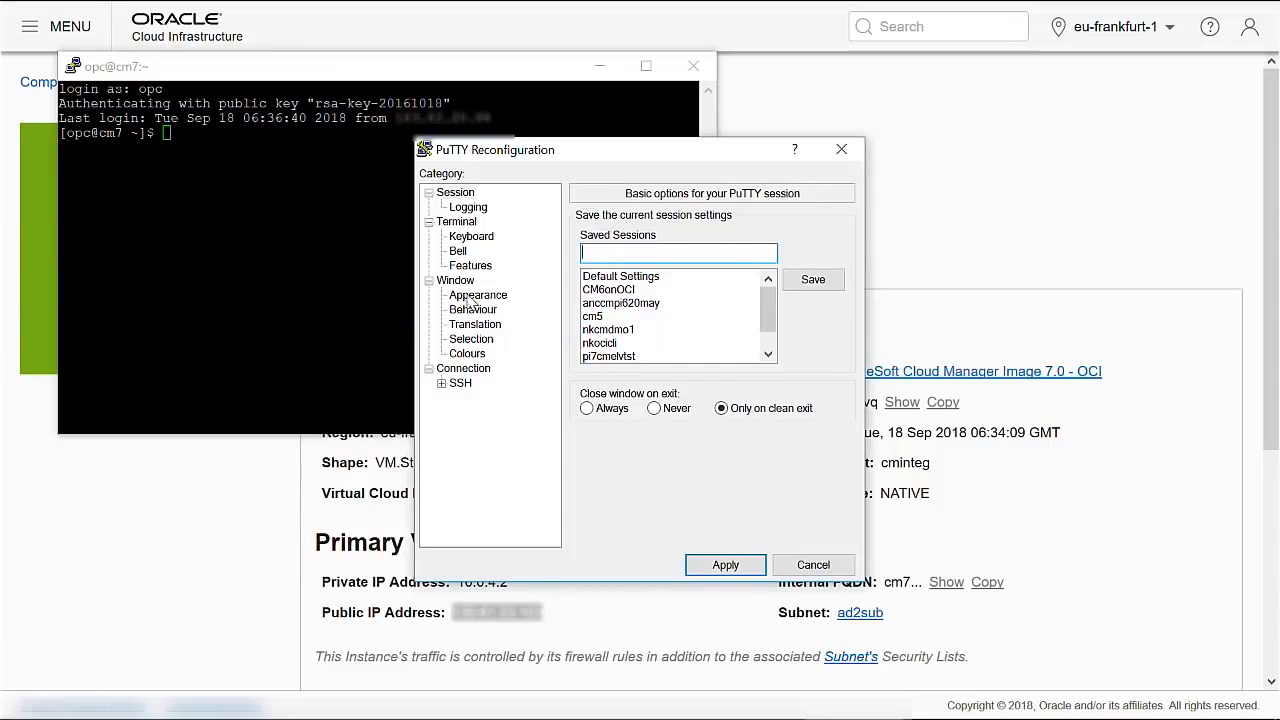
{"action": "left_click", "coordinate": [474, 296]}
{"action": "left_click", "coordinate": [811, 339]}
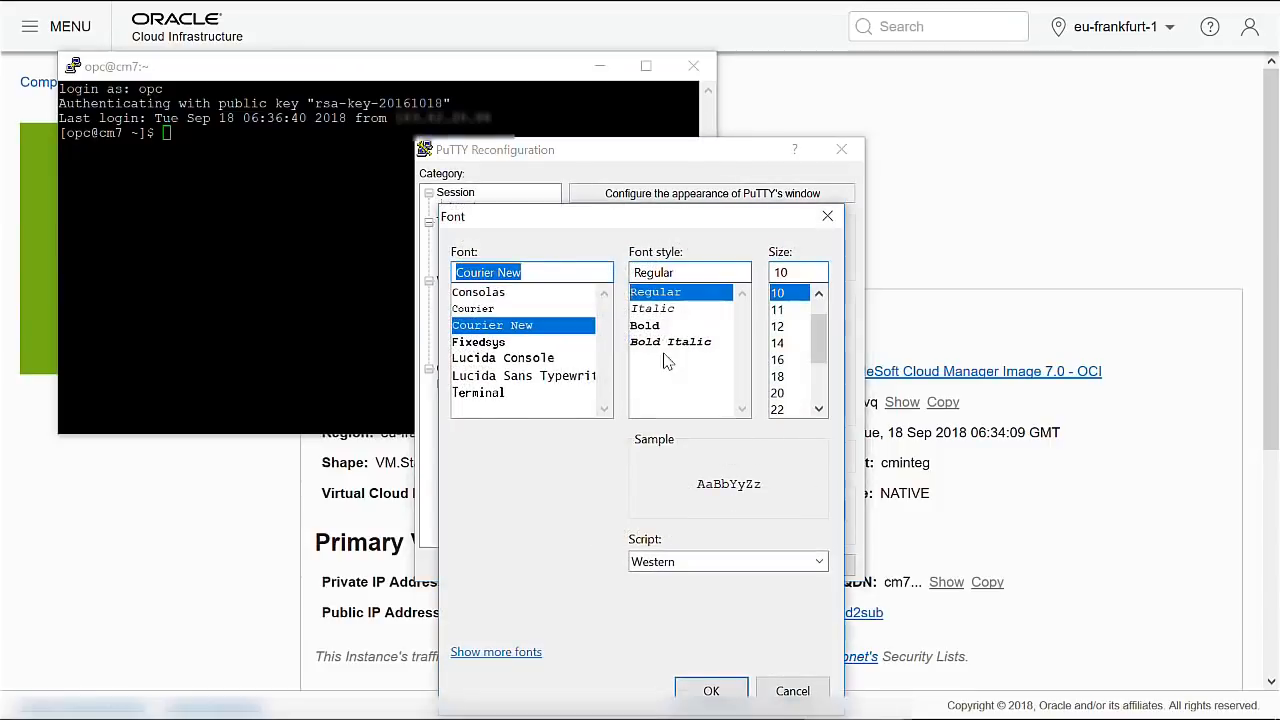
{"action": "left_click", "coordinate": [789, 343]}
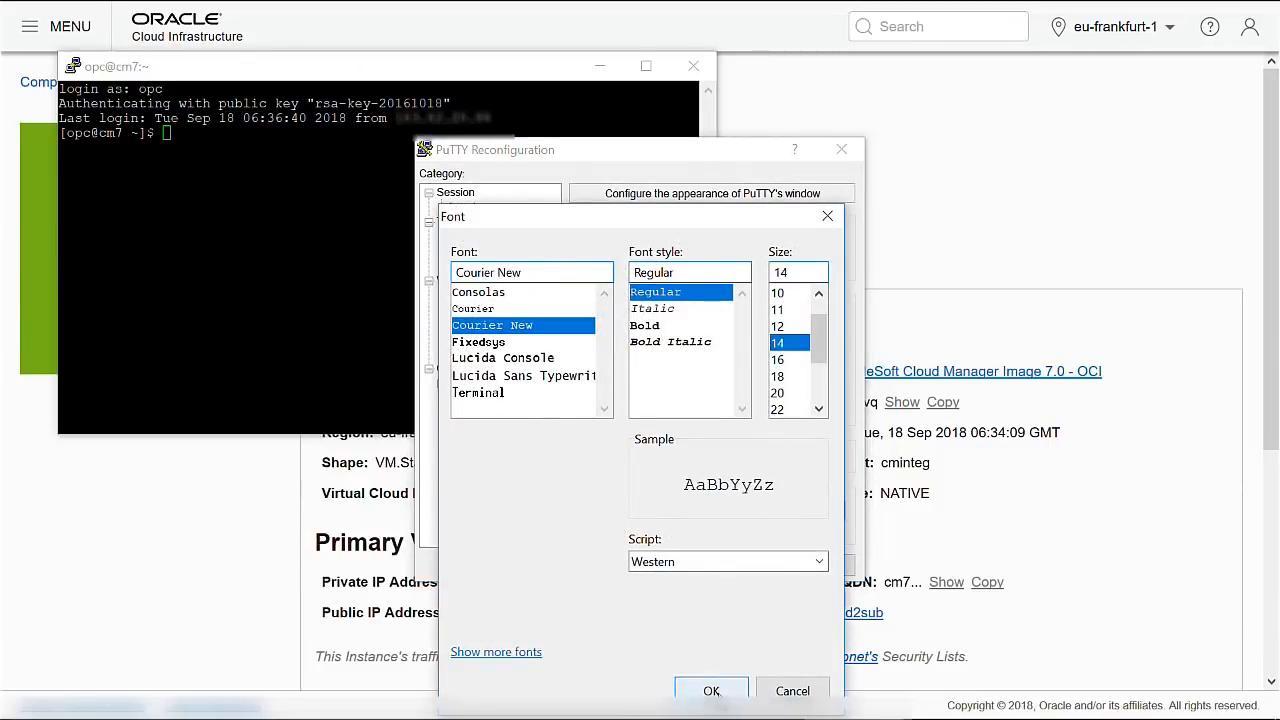
{"action": "left_click", "coordinate": [711, 691]}
{"action": "left_click", "coordinate": [725, 643]}
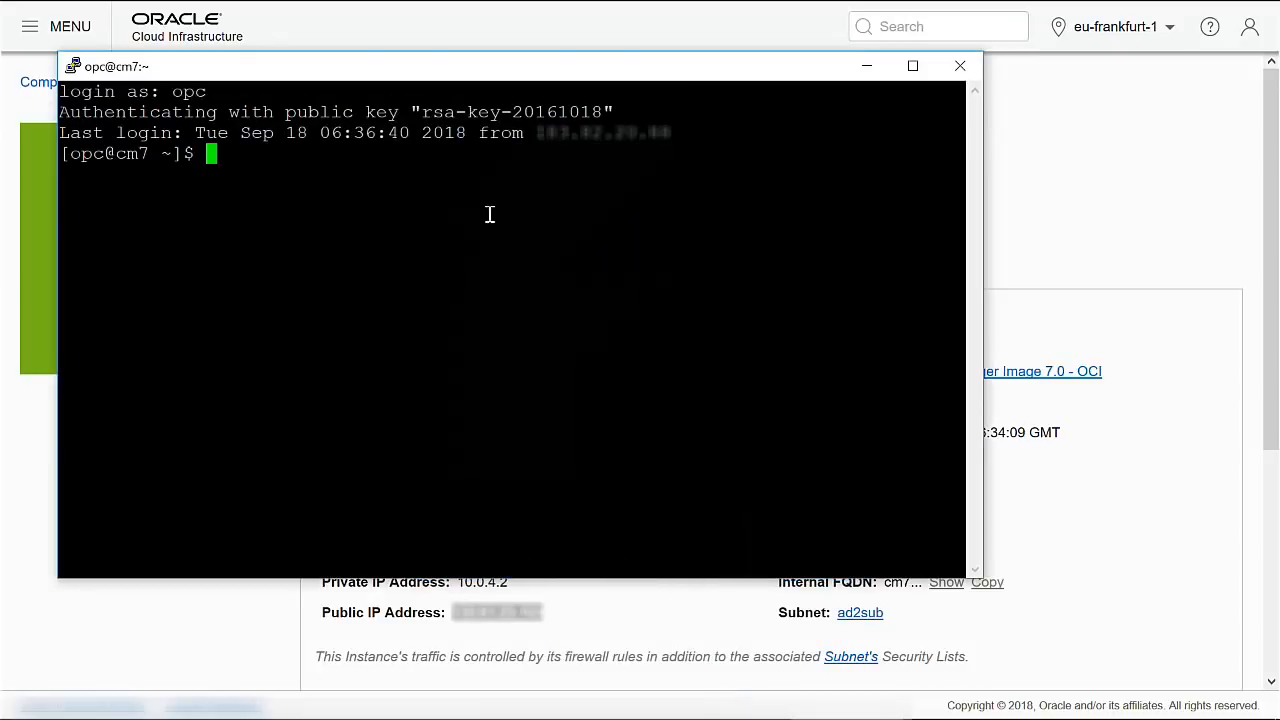
Maximize the terminal and move into the bootstrap folder, listing its files.
{"action": "double_click", "coordinate": [560, 77]}
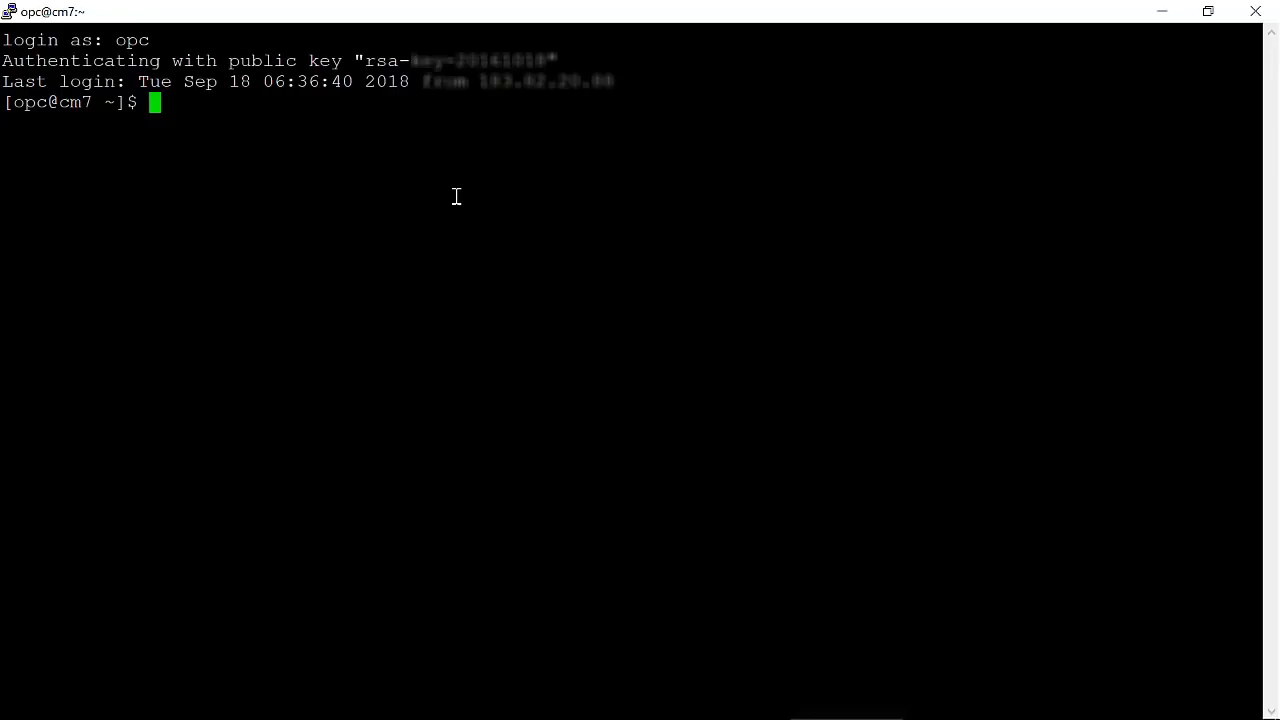
{"action": "type", "text": "ls"}
{"action": "key", "text": "Return"}
{"action": "type", "text": "cd boo"}
{"action": "key", "text": "Tab"}
{"action": "key", "text": "Return"}
{"action": "type", "text": "ls"}
{"action": "key", "text": "Return"}
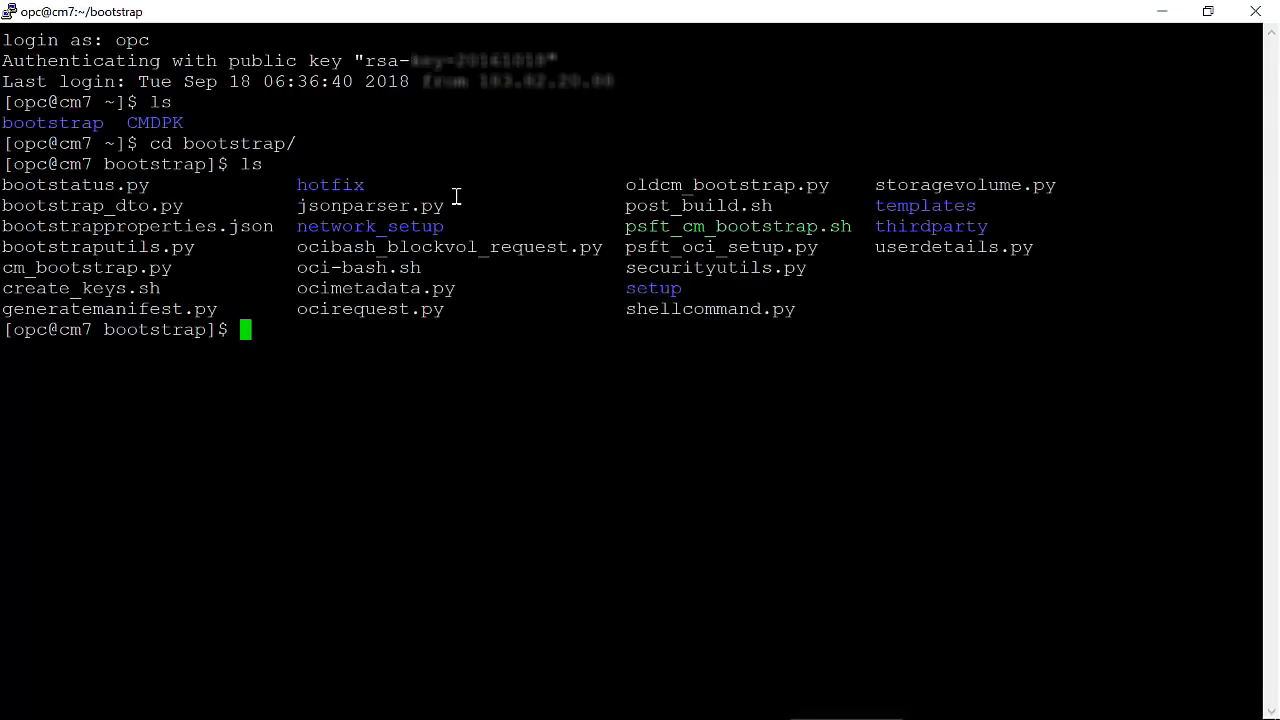
Run create_keys.sh to generate API signing keys in /home/opc with no passphrase.
{"action": "type", "text": "sh cre"}
{"action": "key", "text": "Tab"}
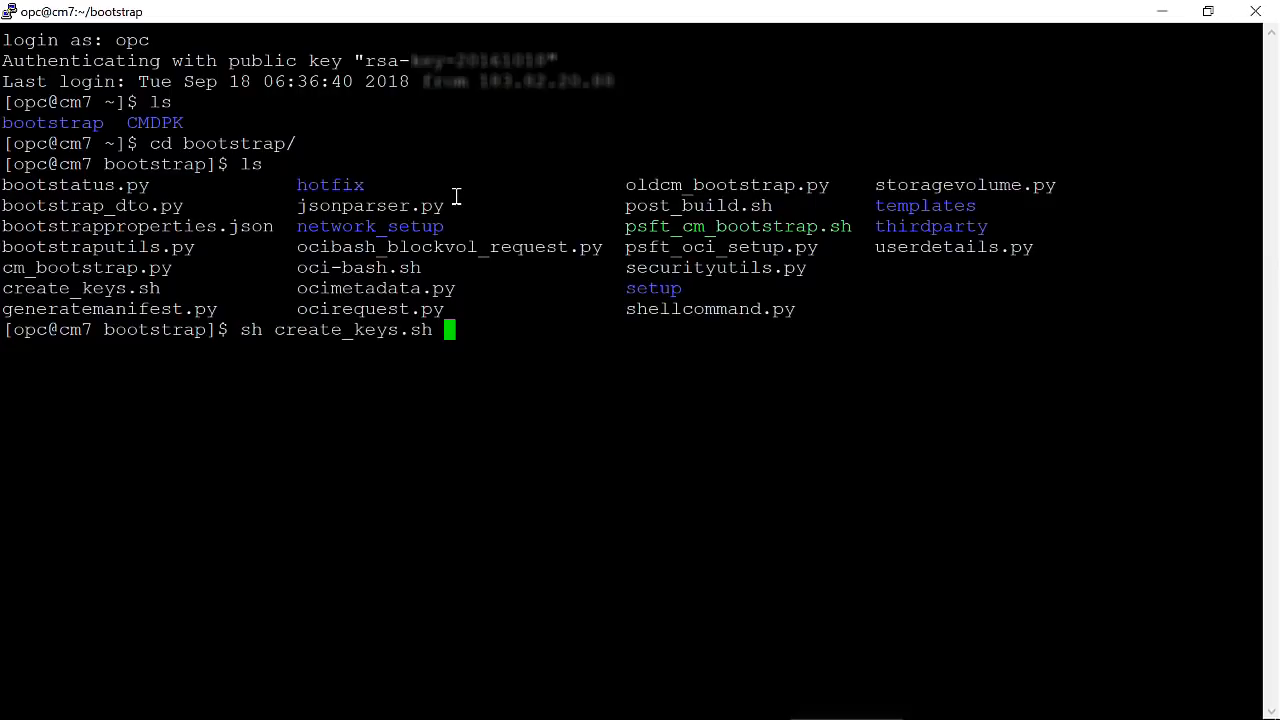
{"action": "key", "text": "Return"}
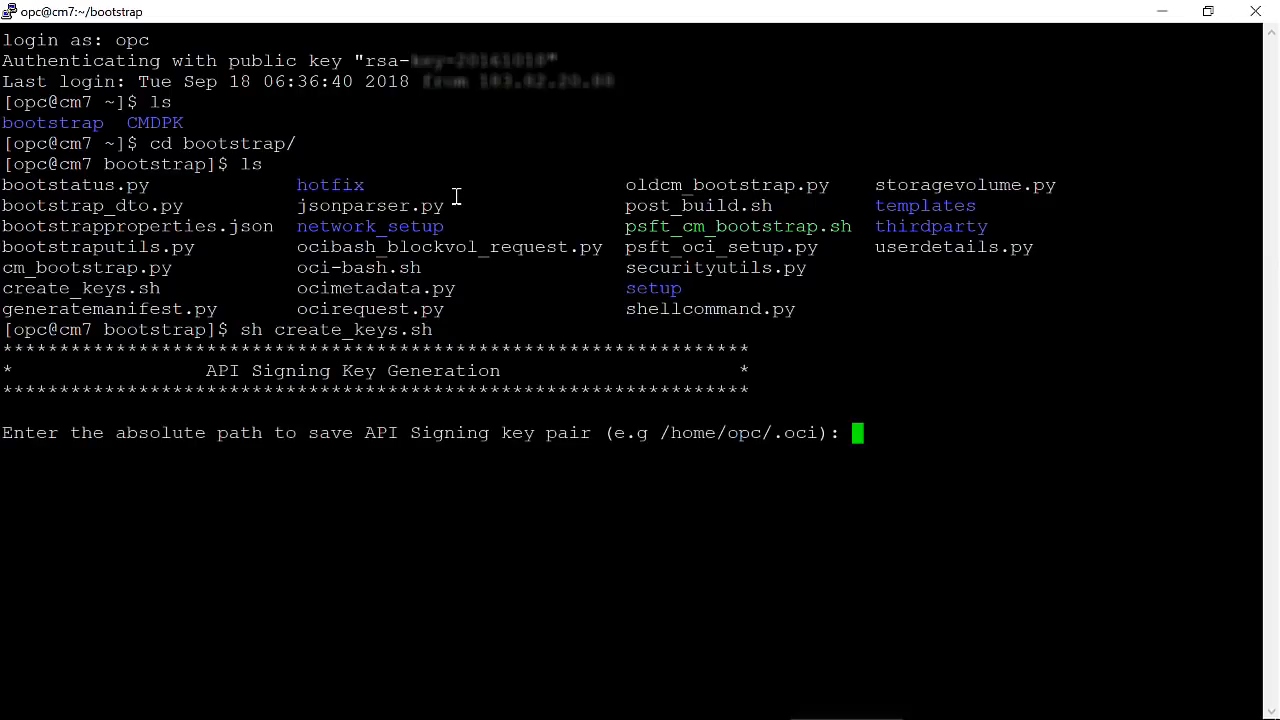
{"action": "type", "text": "/home/opc"}
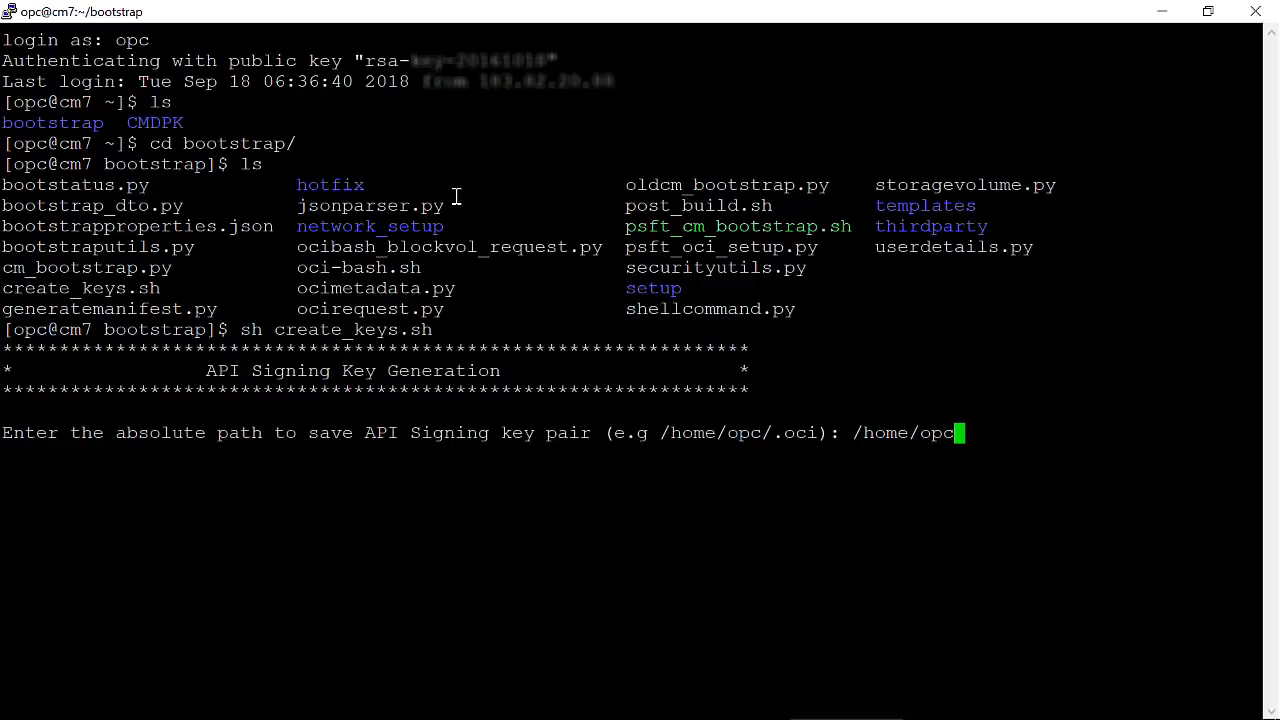
{"action": "key", "text": "Return"}
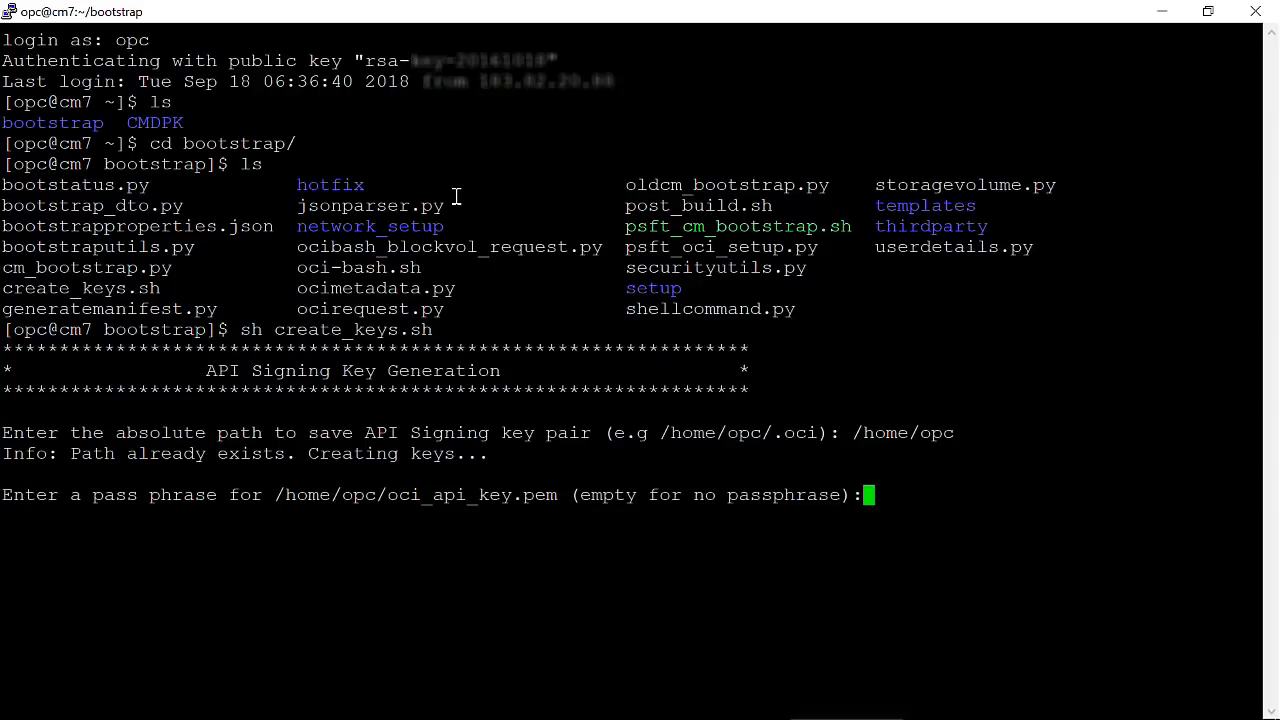
{"action": "key", "text": "Return"}
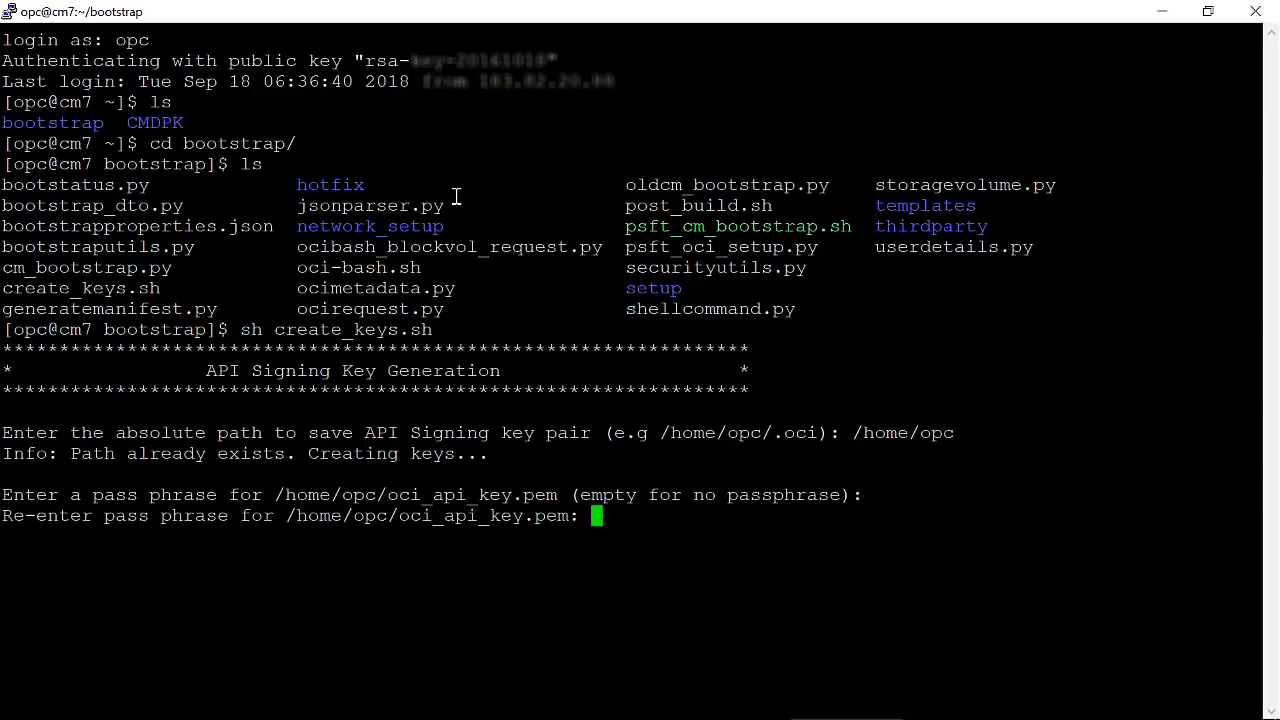
{"action": "key", "text": "Return"}
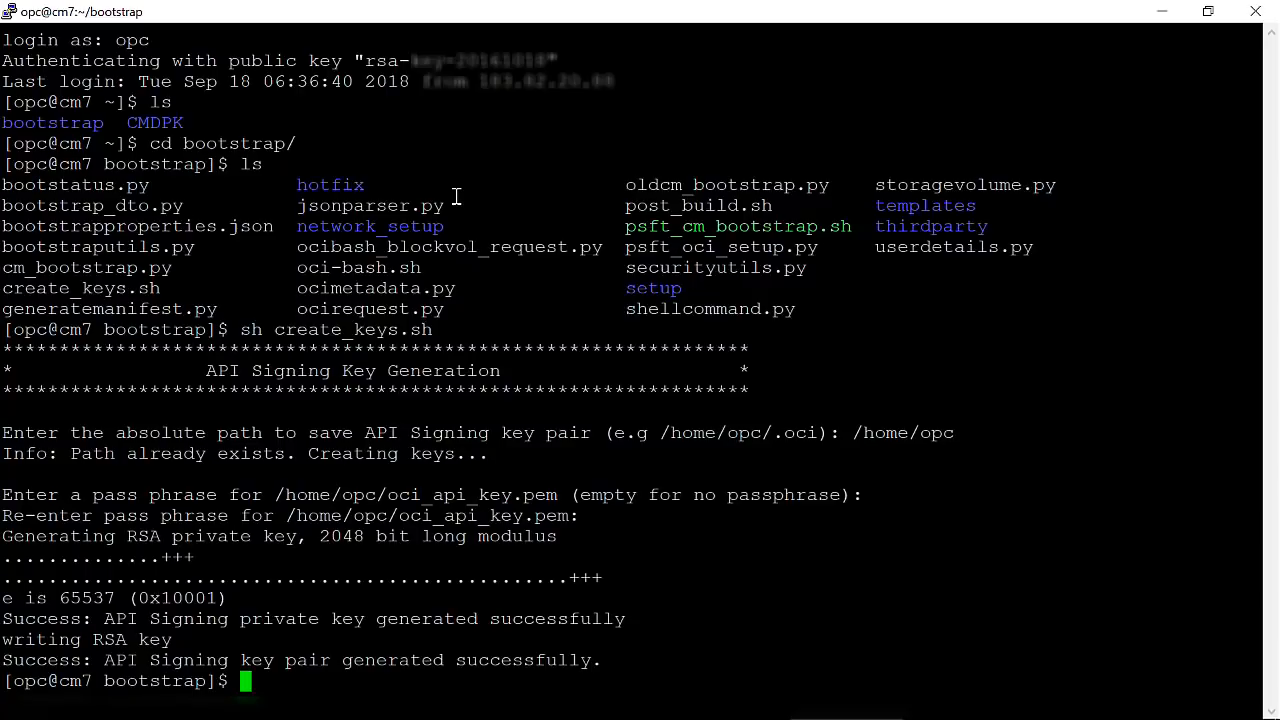
Print oci_api_key_public.pem from /home/opc and copy the public key body.
{"action": "type", "text": "cd /home/opc"}
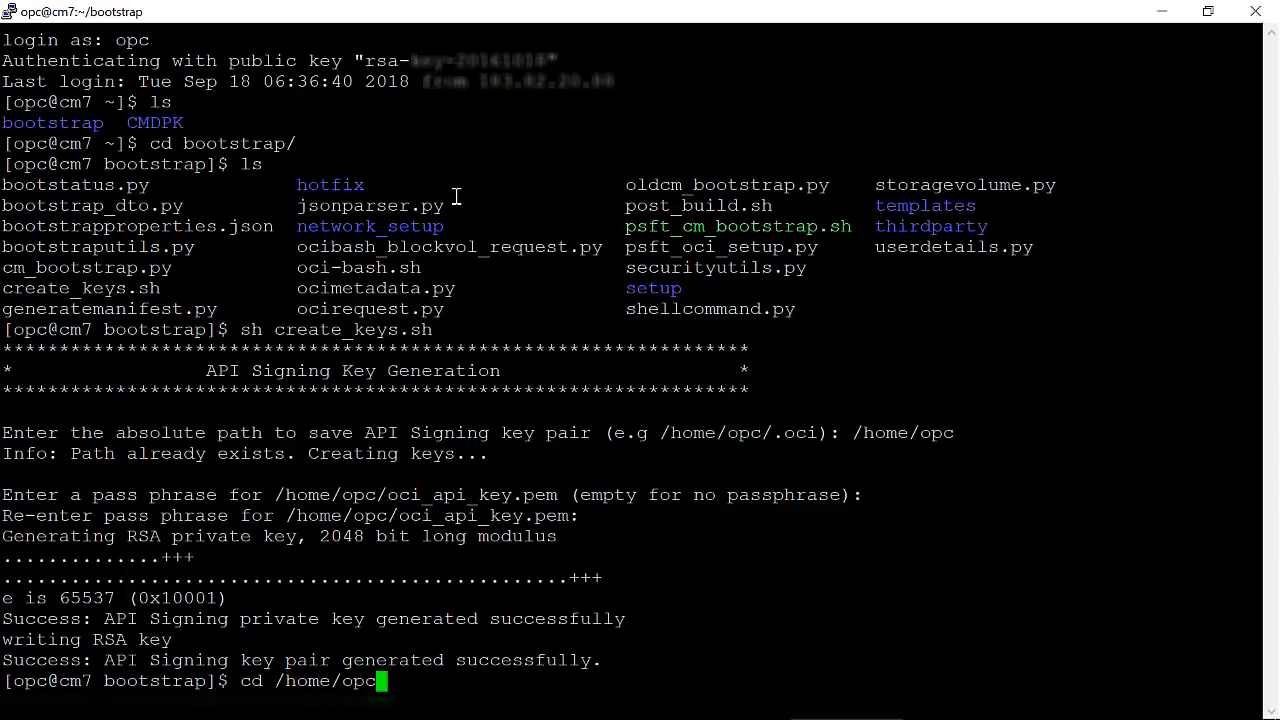
{"action": "key", "text": "Return"}
{"action": "type", "text": "ls"}
{"action": "key", "text": "Return"}
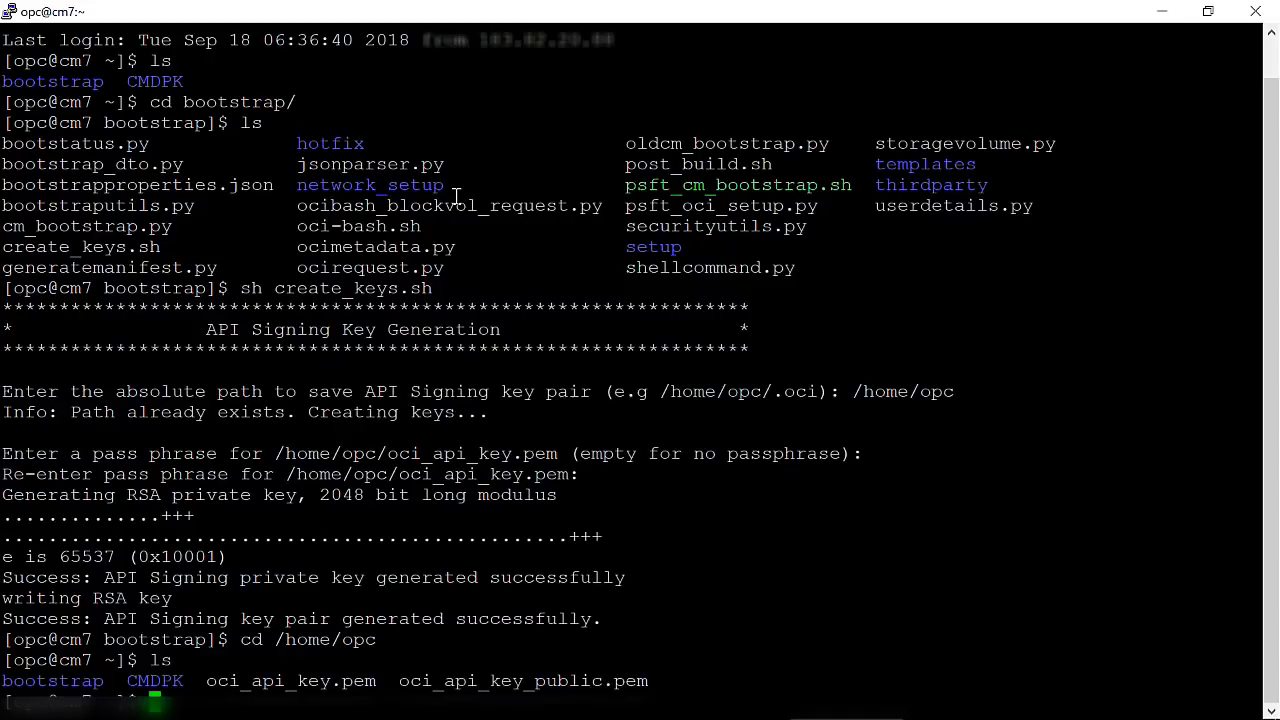
{"action": "type", "text": "cat"}
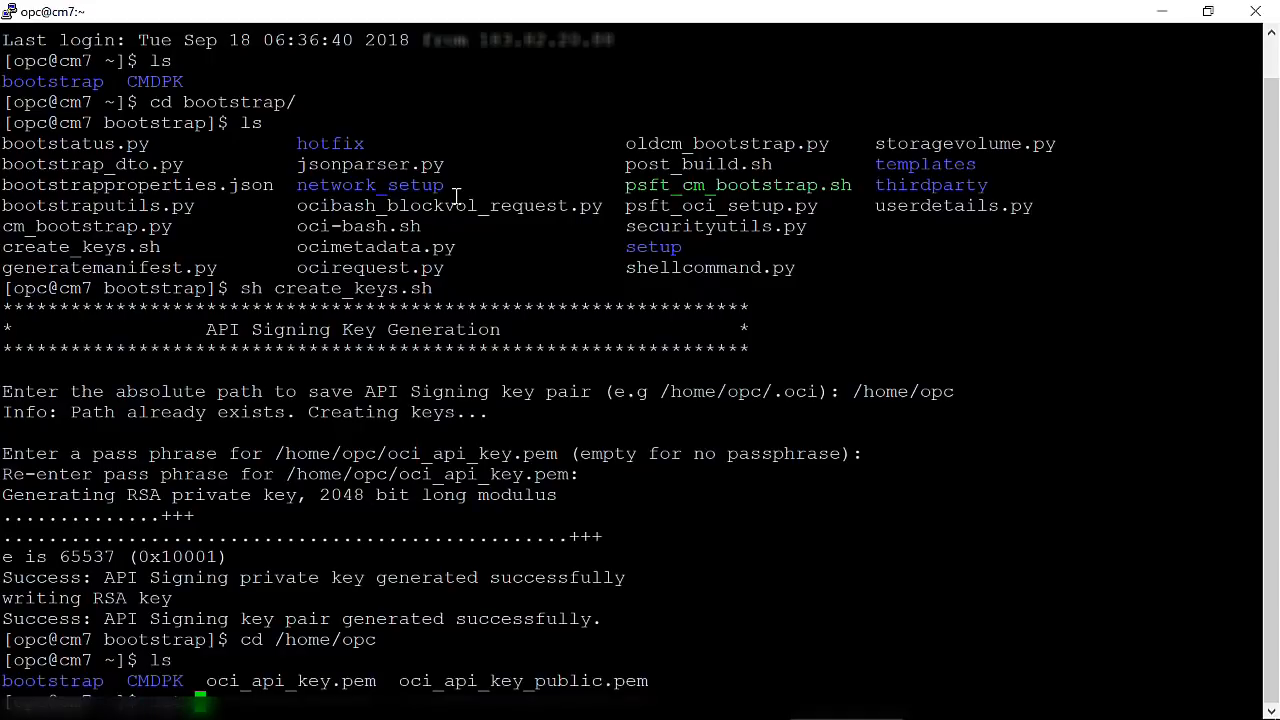
{"action": "double_click", "coordinate": [500, 681]}
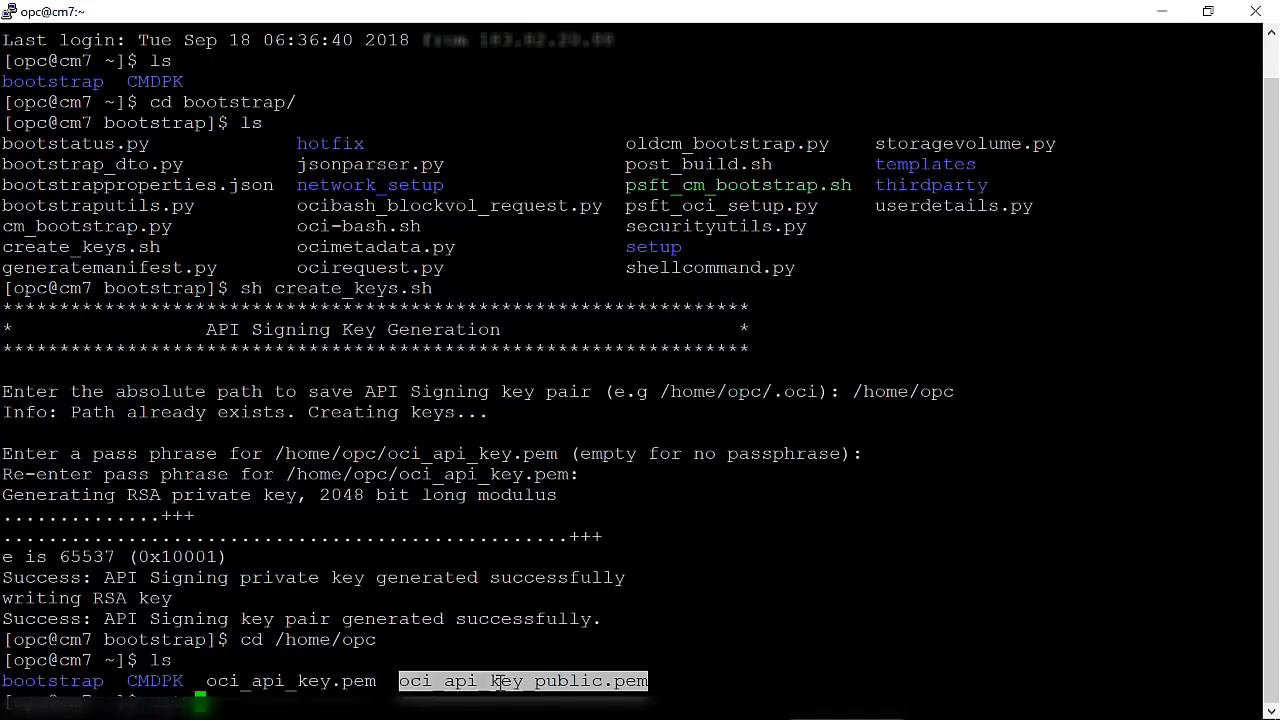
{"action": "right_click", "coordinate": [440, 429]}
{"action": "key", "text": "Return"}
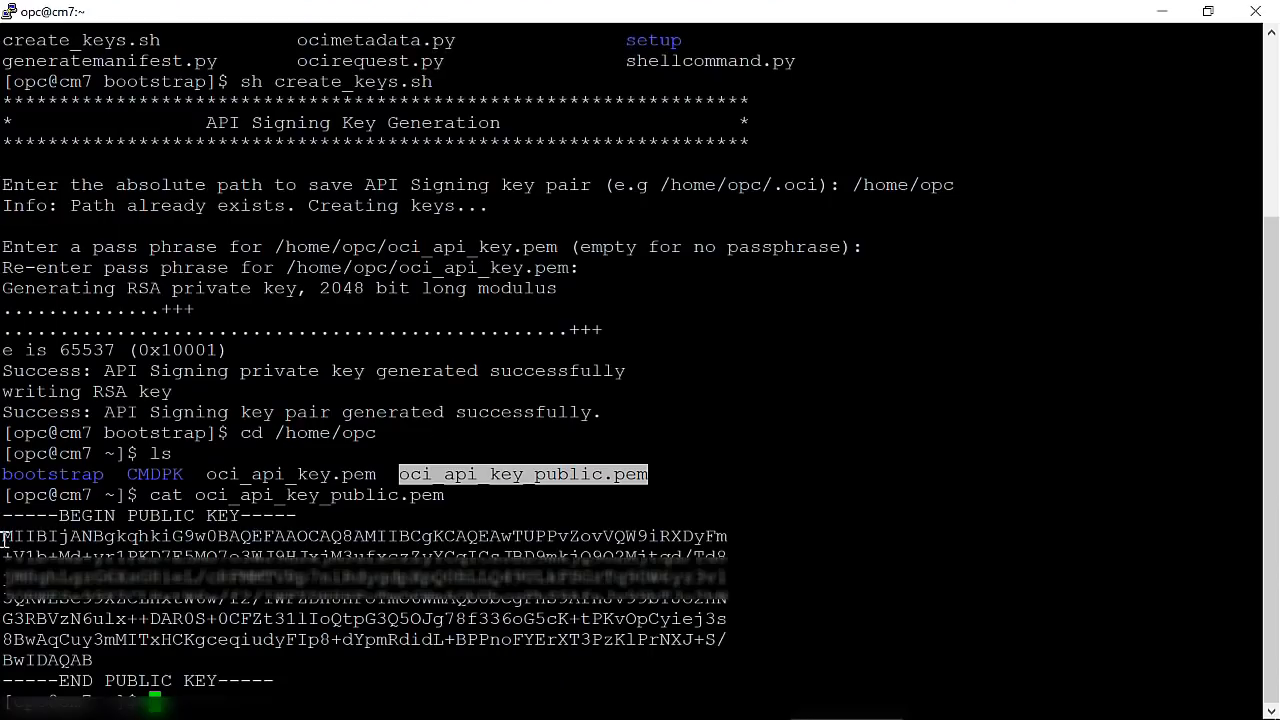
{"action": "left_click_drag", "start_coordinate": [4, 537], "coordinate": [142, 662]}
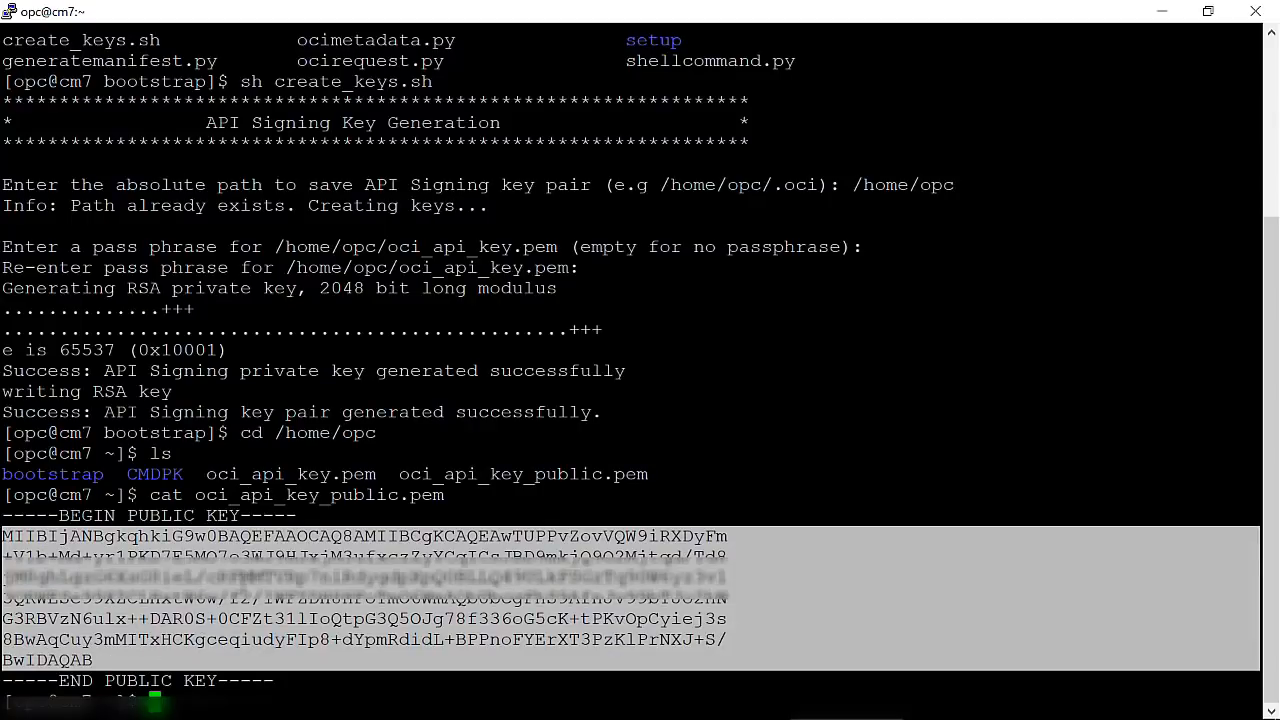
{"action": "left_click", "coordinate": [242, 584]}
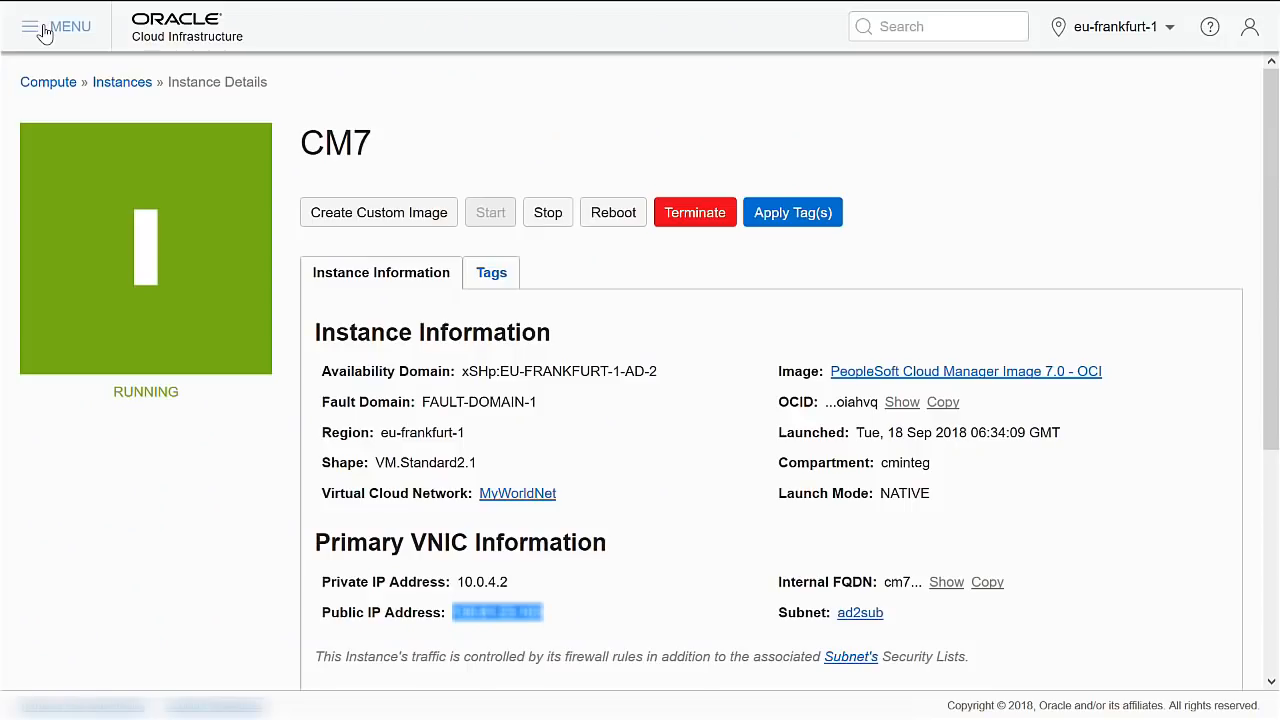
{"action": "left_click", "coordinate": [34, 25]}
Add the copied PEM key as an API key for the PeopleSoft Administrator user in Identity > Users.
{"action": "mouse_move", "coordinate": [181, 712]}
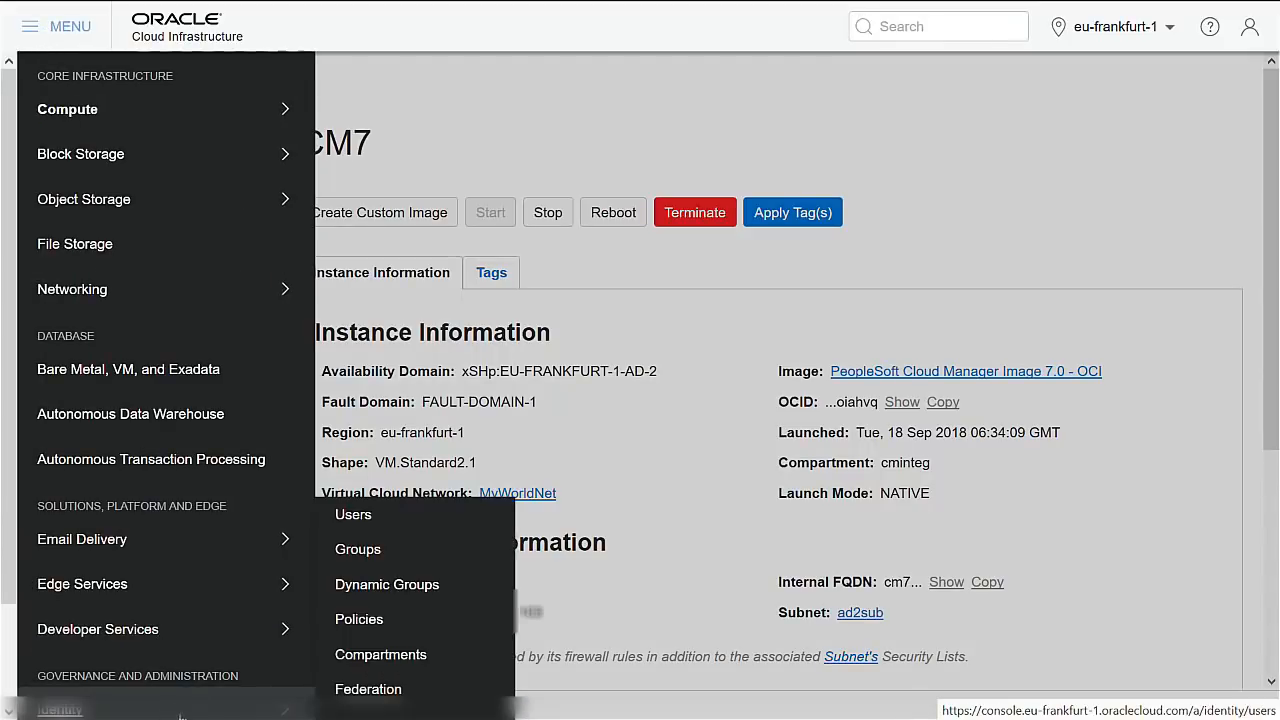
{"action": "left_click", "coordinate": [362, 518]}
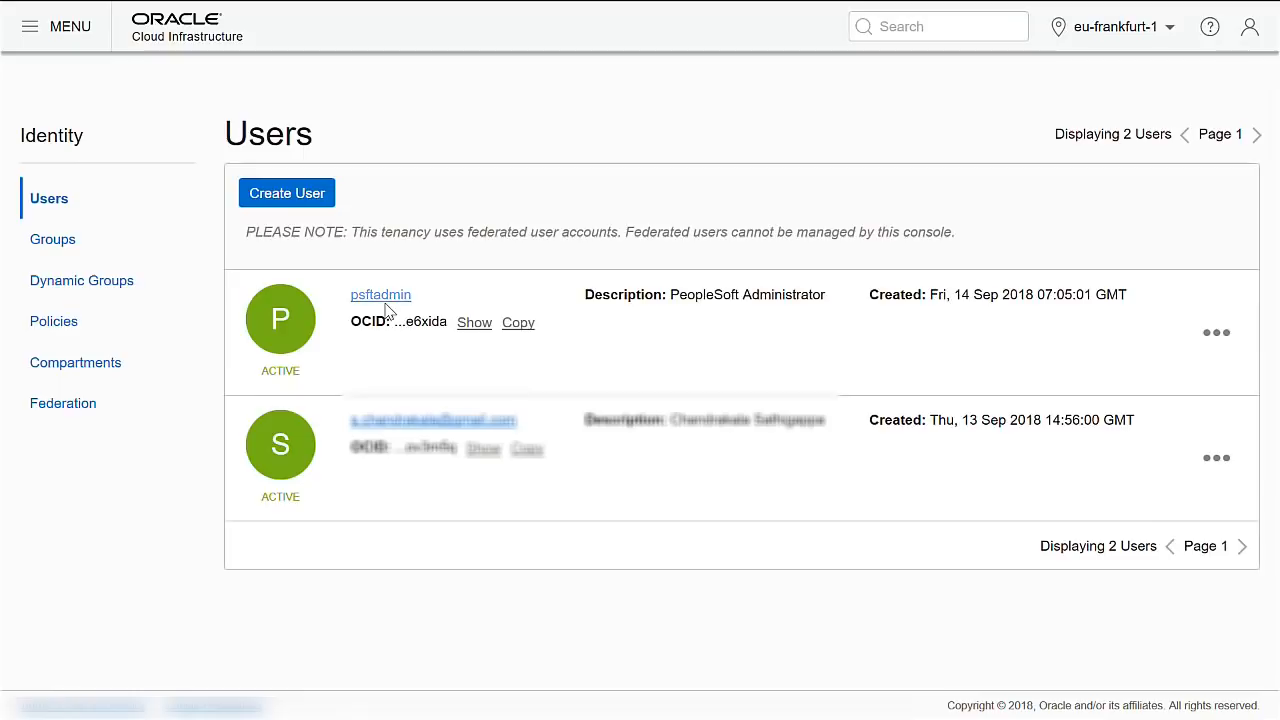
{"action": "left_click", "coordinate": [381, 296]}
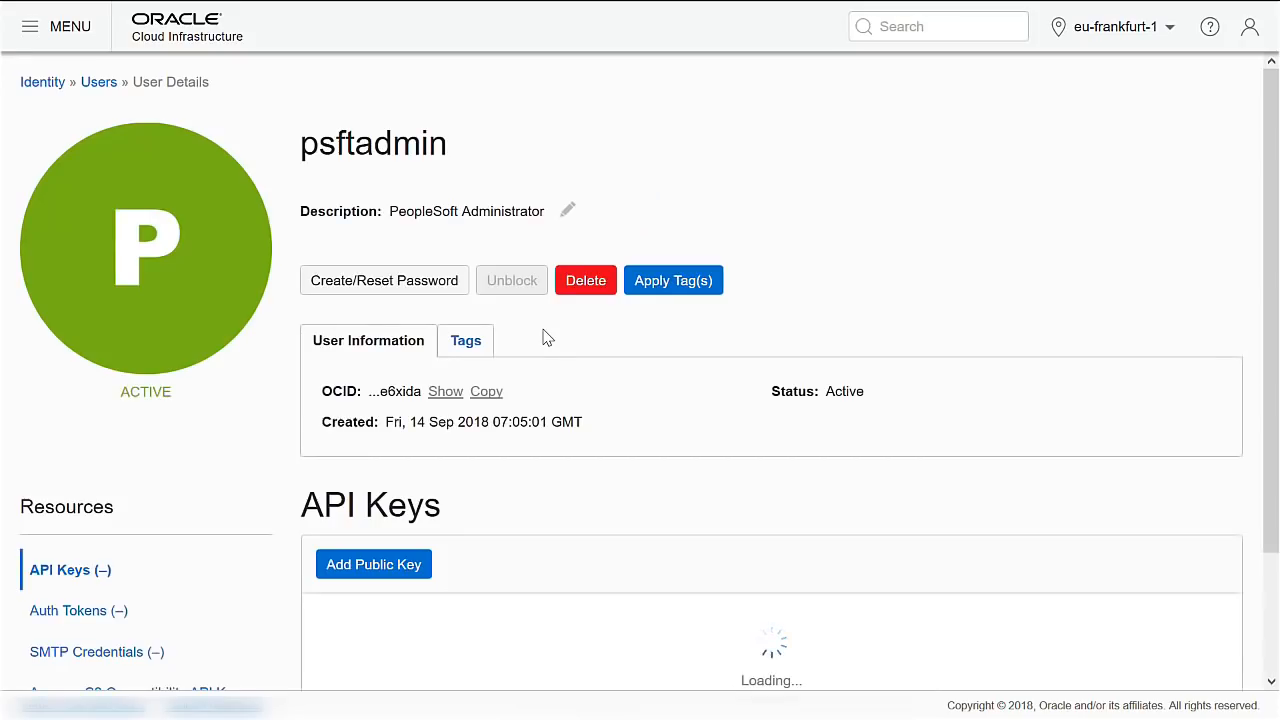
{"action": "scroll", "coordinate": [395, 597], "scroll_direction": "down", "scroll_amount": 1}
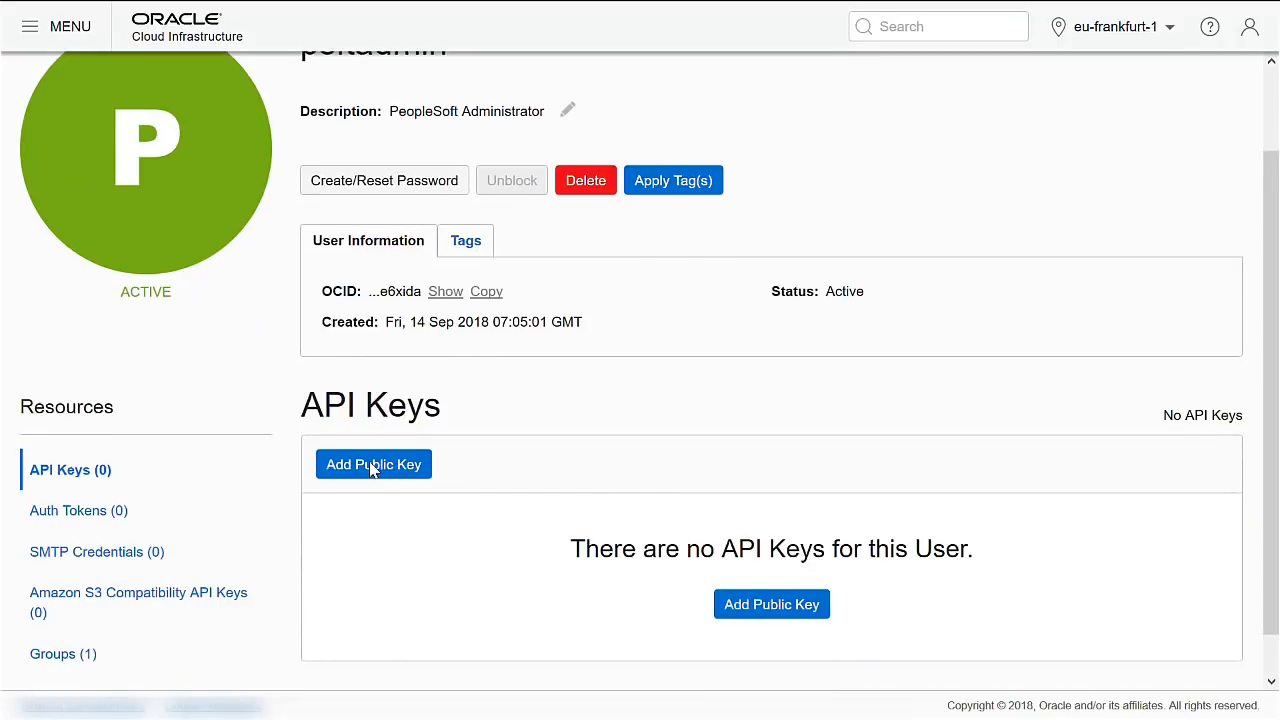
{"action": "scroll", "coordinate": [372, 425], "scroll_direction": "down", "scroll_amount": 1}
{"action": "left_click", "coordinate": [374, 421]}
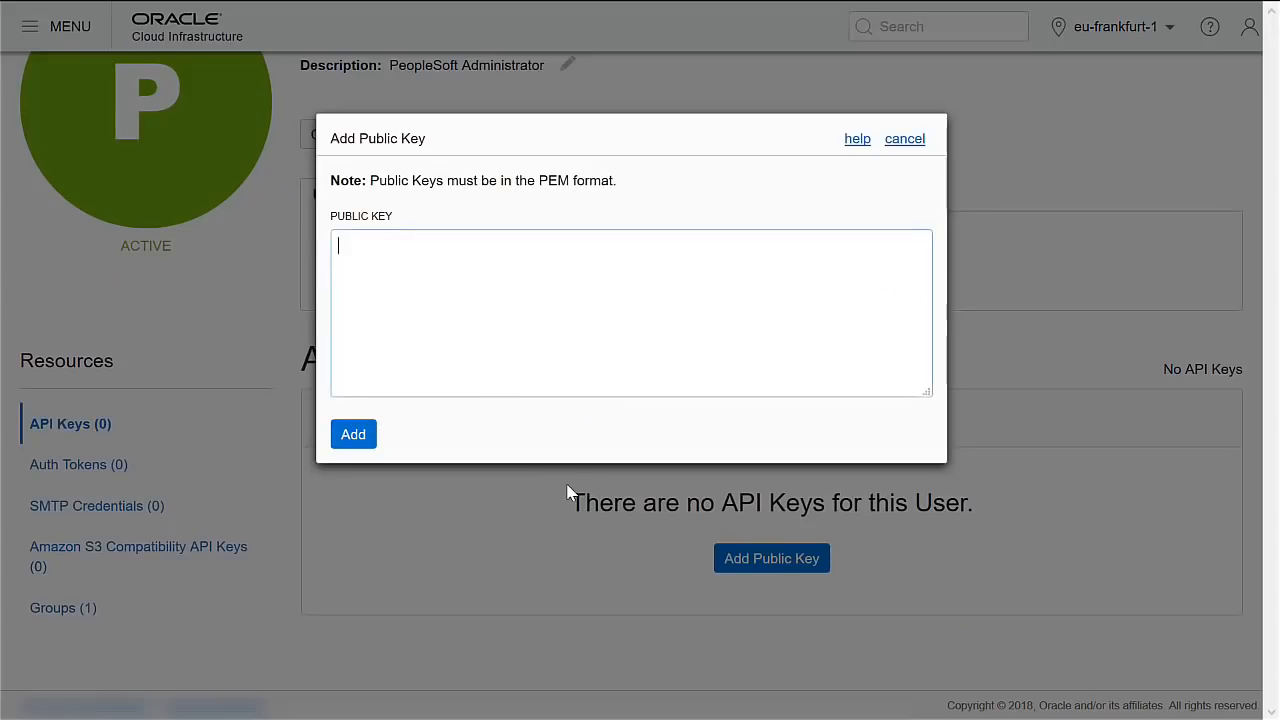
{"action": "key", "text": "ctrl+v"}
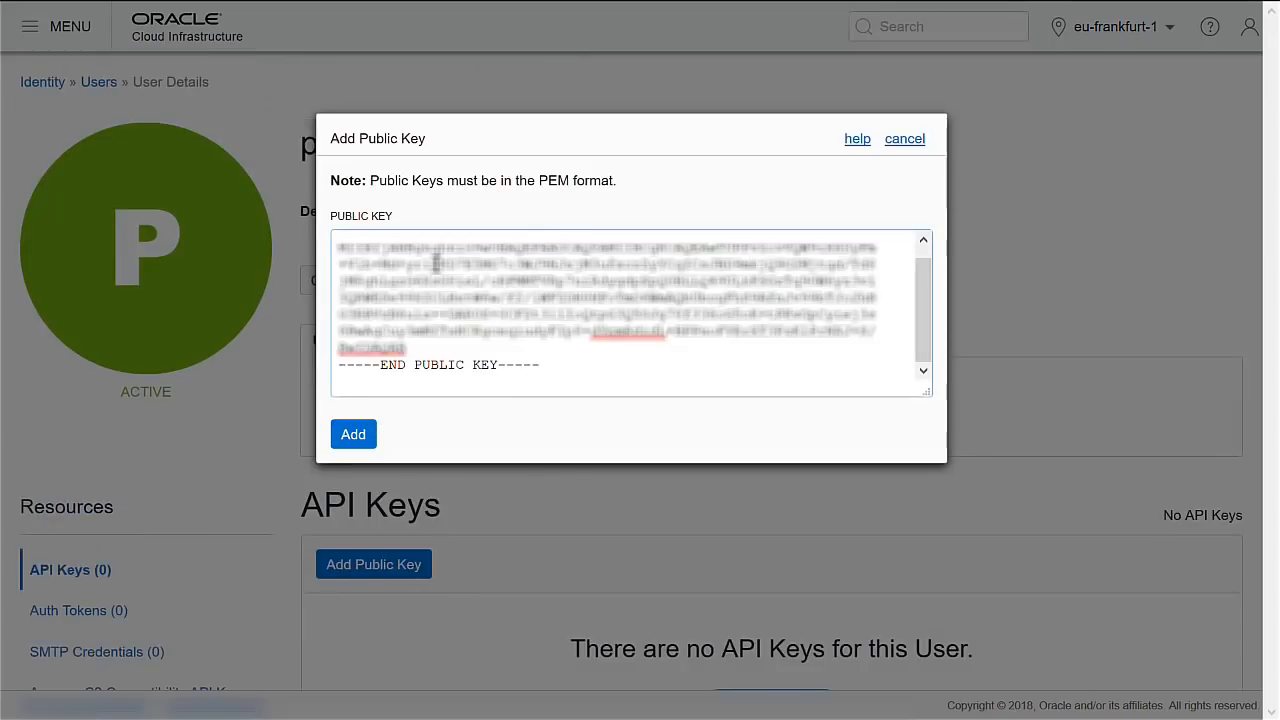
{"action": "left_click", "coordinate": [352, 436]}
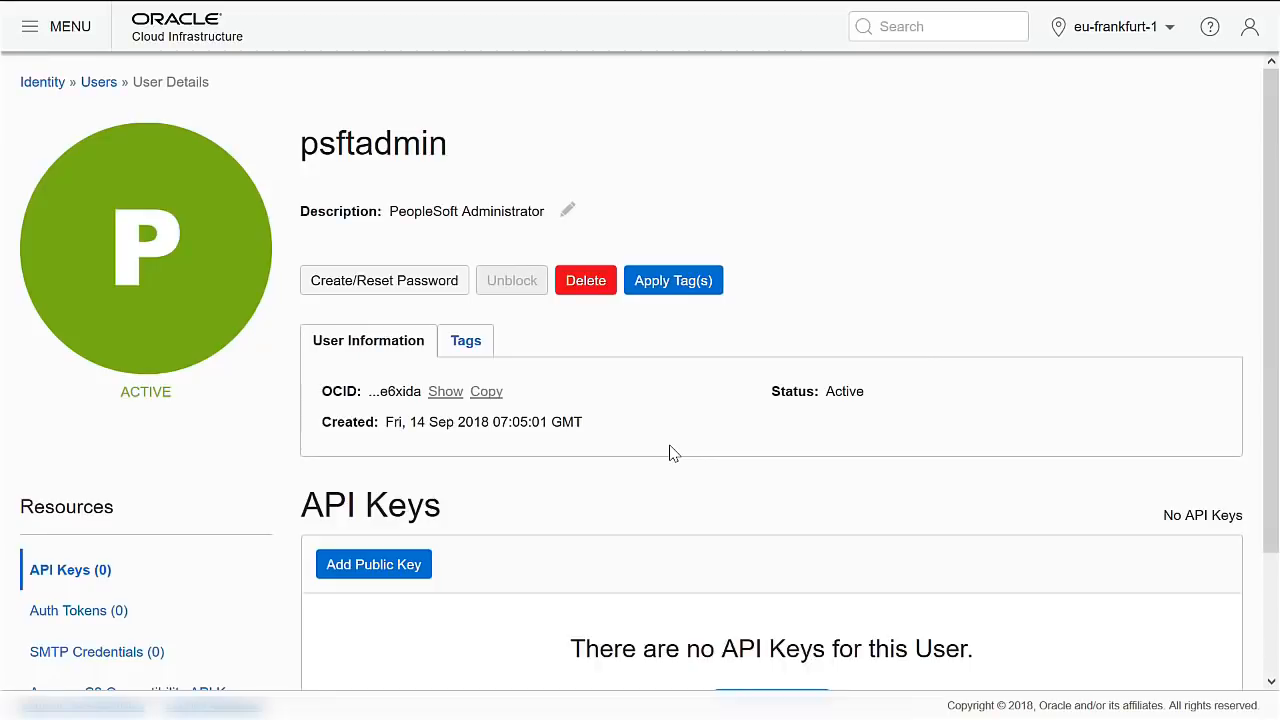
{"action": "scroll", "coordinate": [670, 453], "scroll_direction": "down", "scroll_amount": 1}
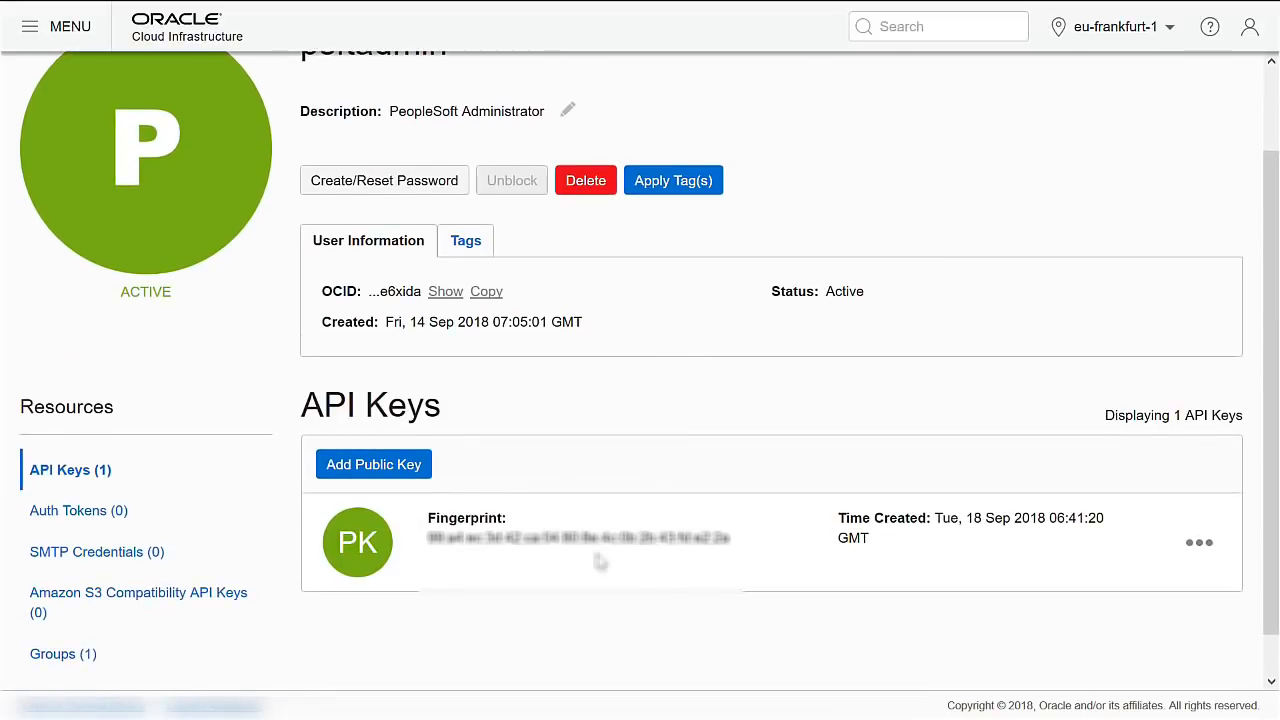
{"action": "scroll", "coordinate": [600, 562], "scroll_direction": "up", "scroll_amount": 1}
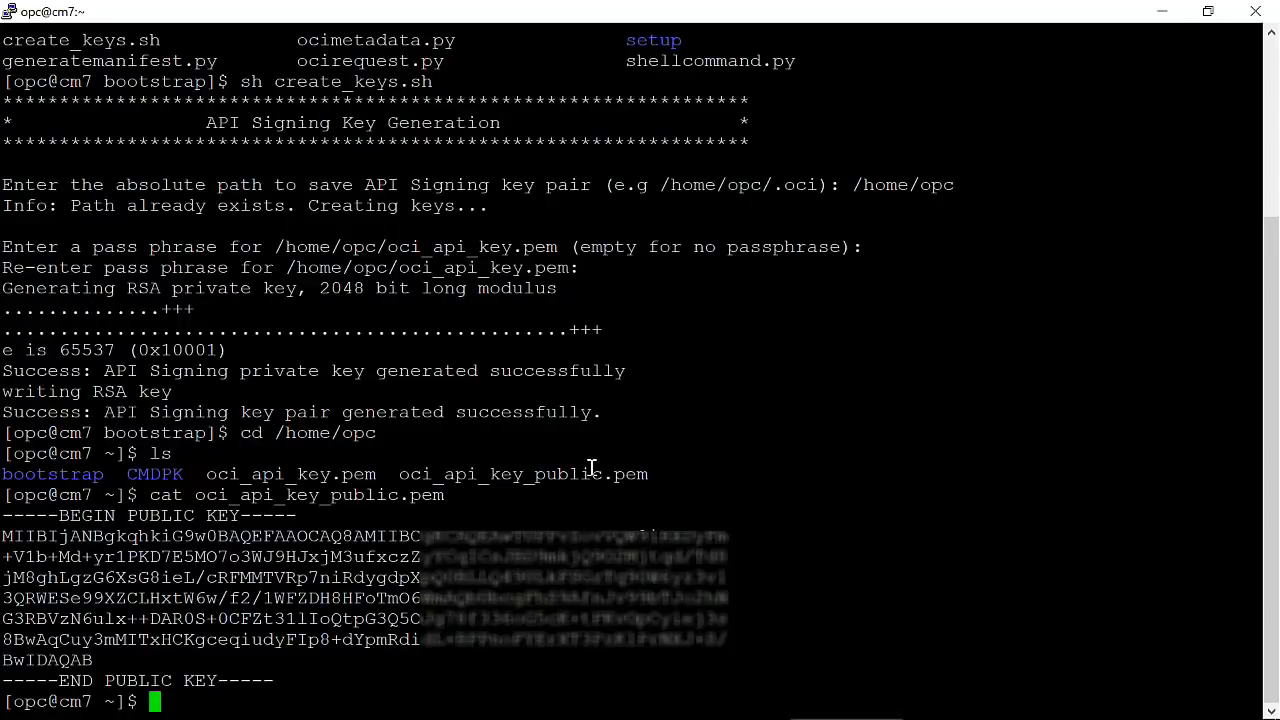
Launch the psft_cm_bootstrap.sh configuration wizard with sudo from the bootstrap folder.
{"action": "type", "text": "cd boot"}
{"action": "key", "text": "Tab"}
{"action": "key", "text": "Return"}
{"action": "type", "text": "ls"}
{"action": "key", "text": "Return"}
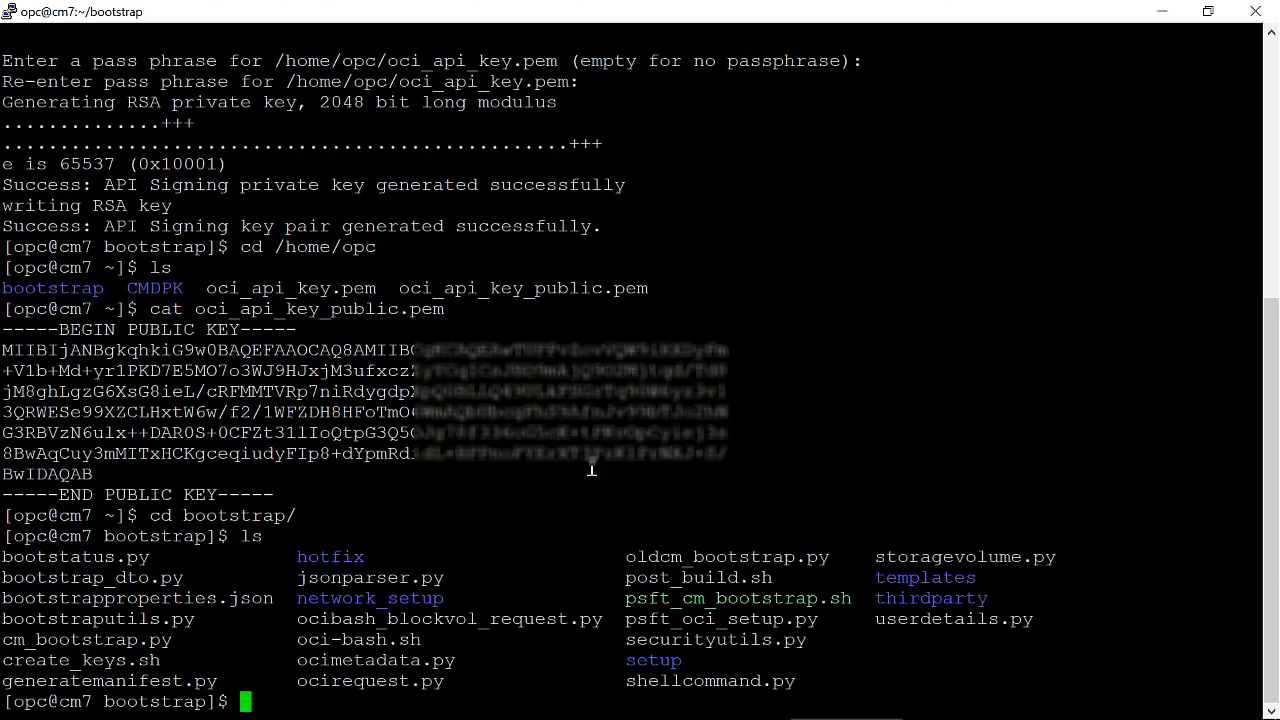
{"action": "type", "text": "sudo sh ps"}
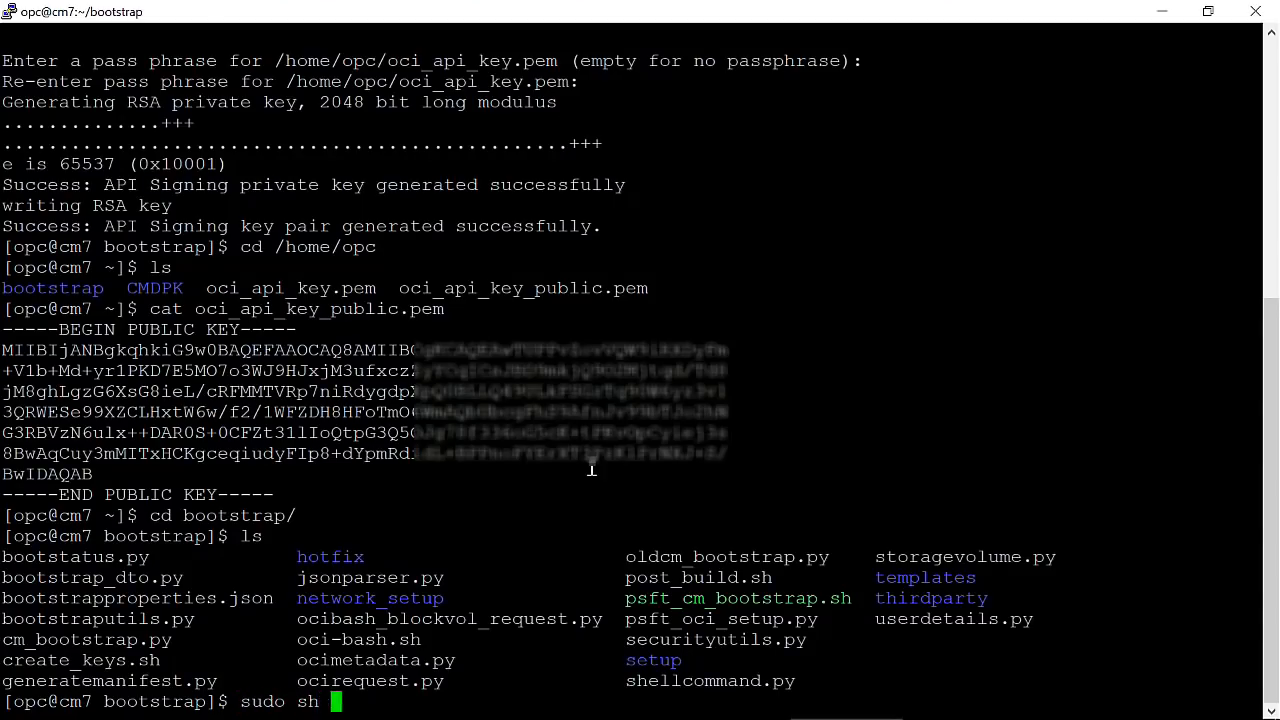
{"action": "key", "text": "Tab"}
{"action": "type", "text": "c"}
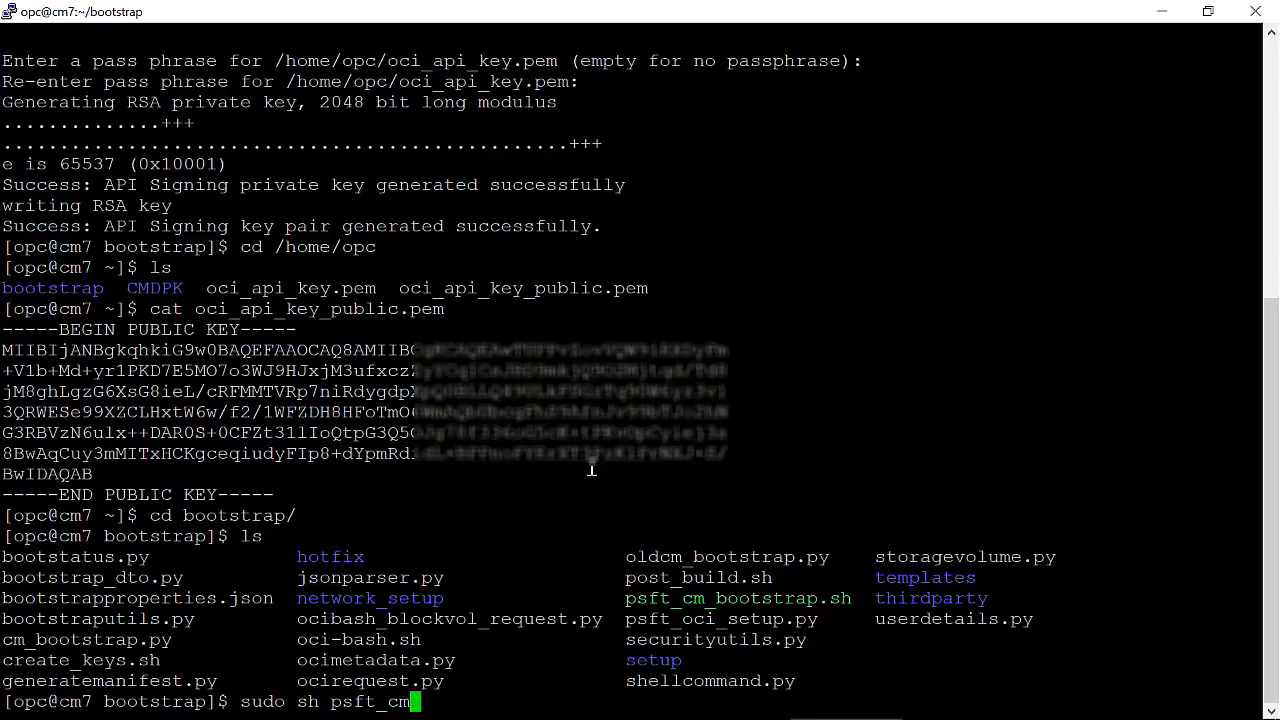
{"action": "key", "text": "Tab"}
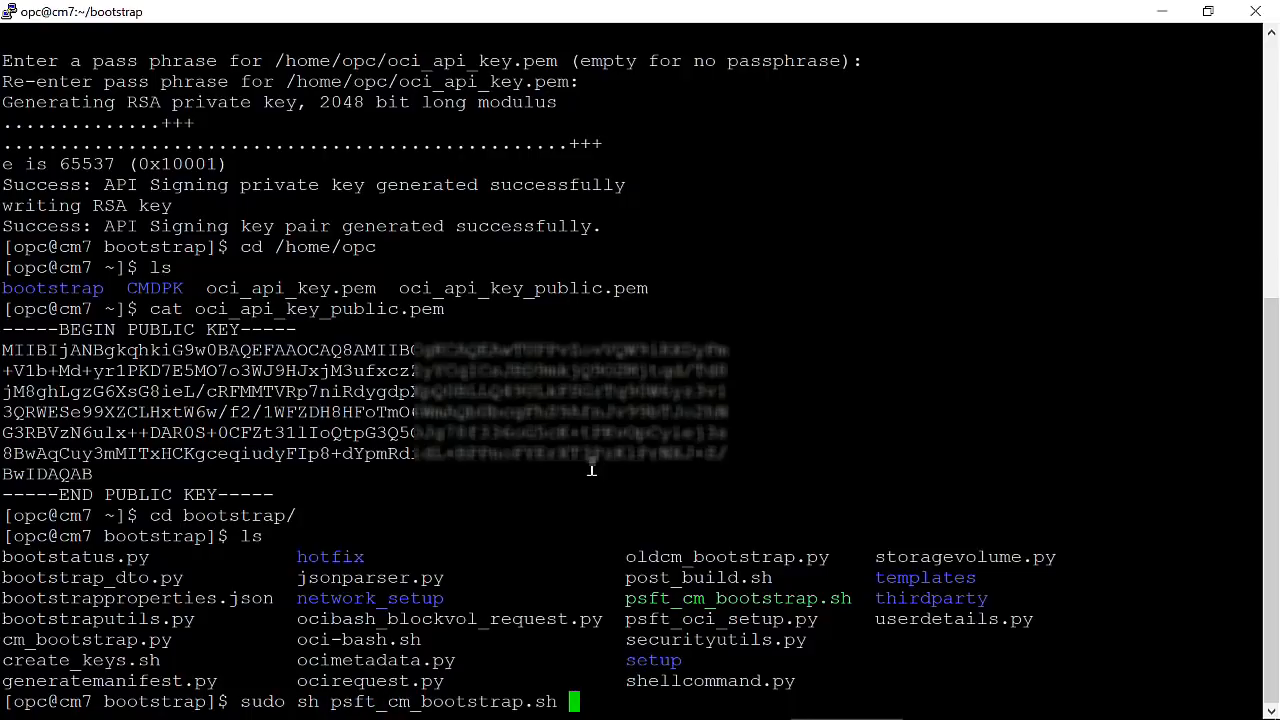
{"action": "key", "text": "Return"}
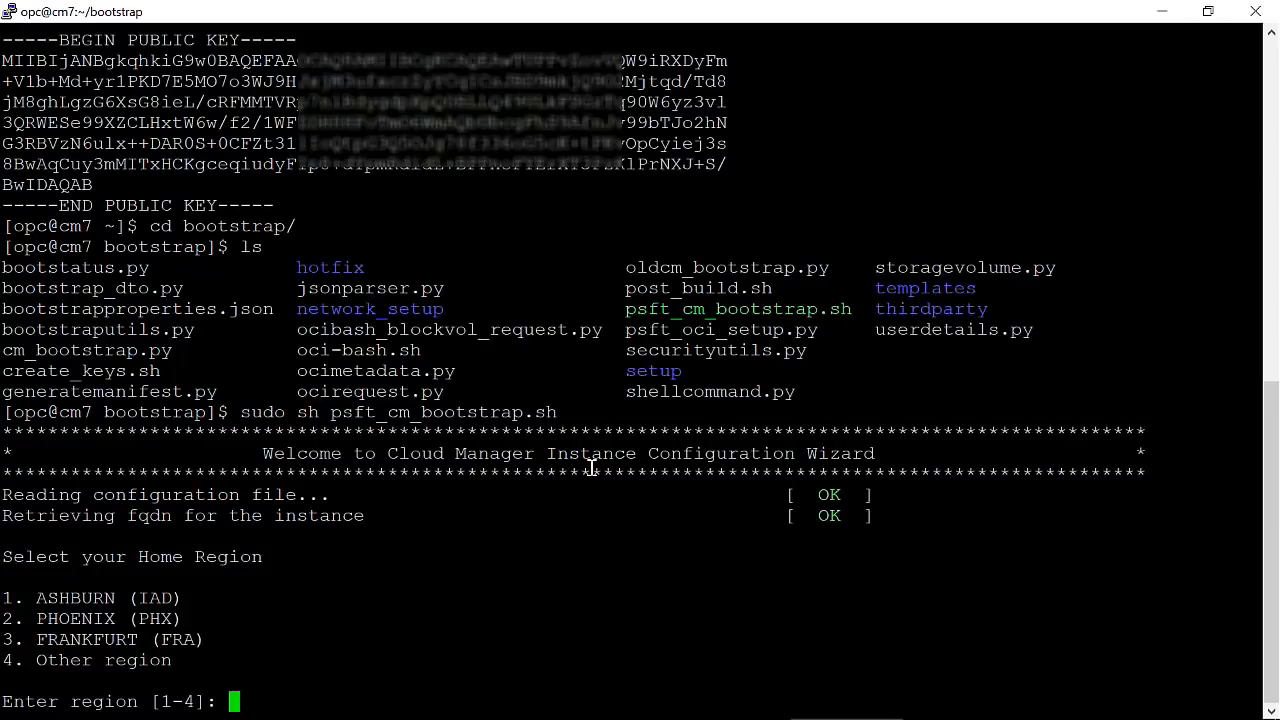
Enter region 3 (Frankfurt), the tenancy and user OCIDs, and /home/opc/oci_api_key.pem.
{"action": "type", "text": "3"}
{"action": "key", "text": "Return"}
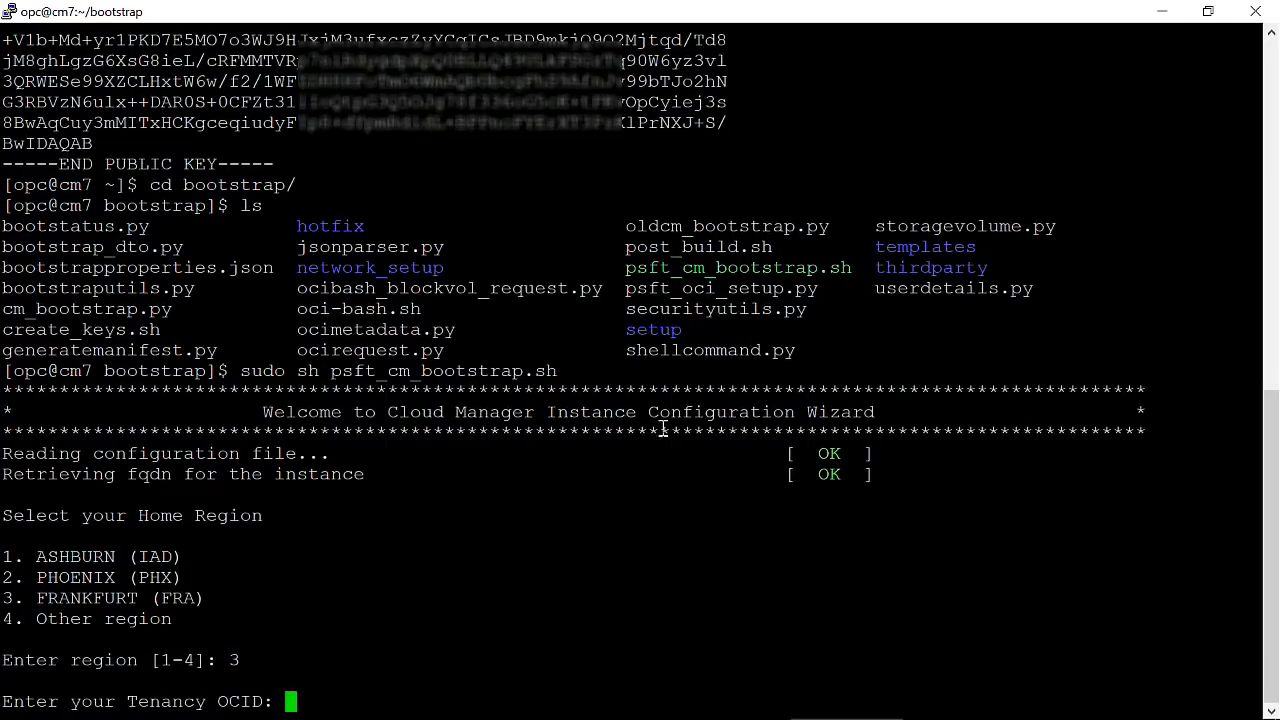
{"action": "right_click", "coordinate": [506, 475]}
{"action": "key", "text": "Return"}
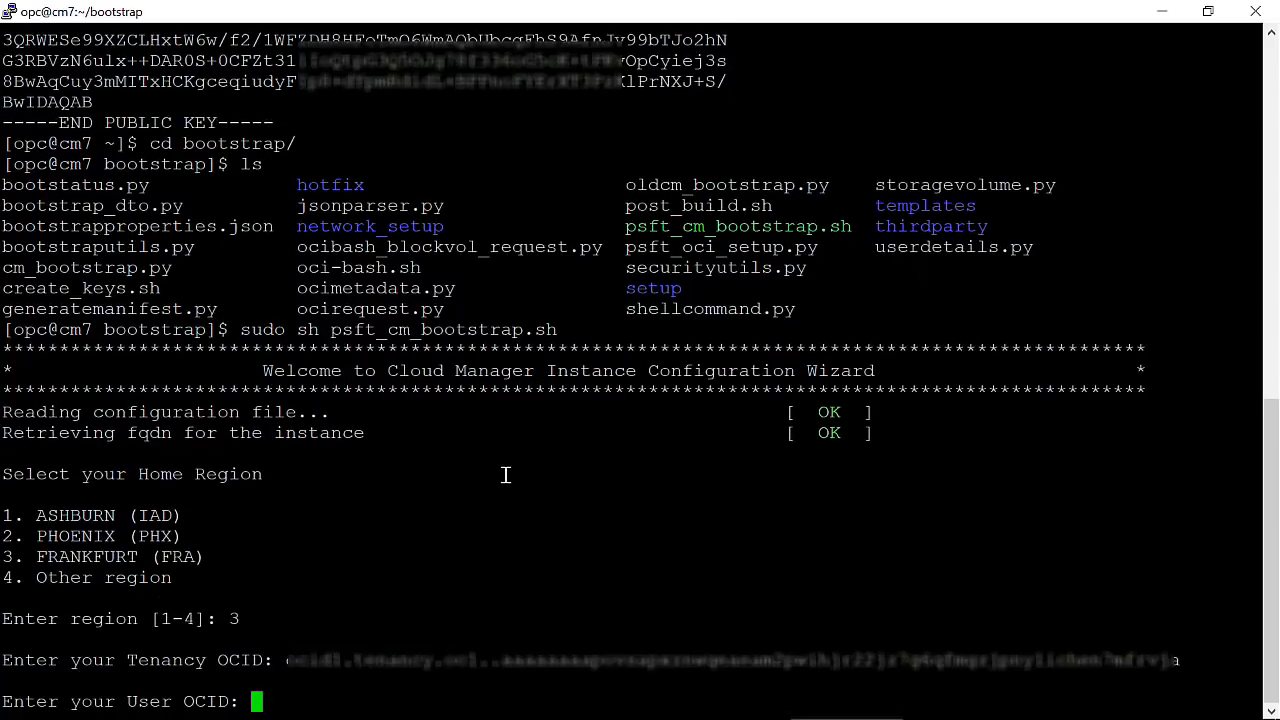
{"action": "right_click", "coordinate": [441, 489]}
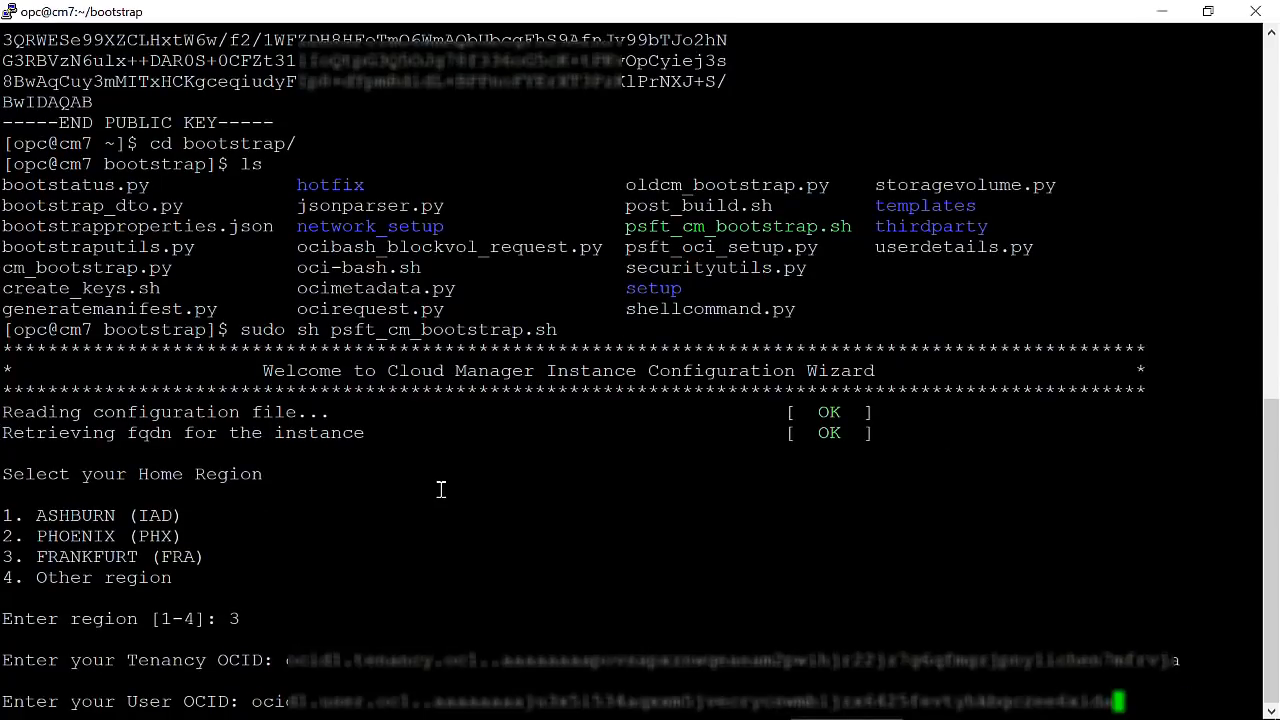
{"action": "key", "text": "Return"}
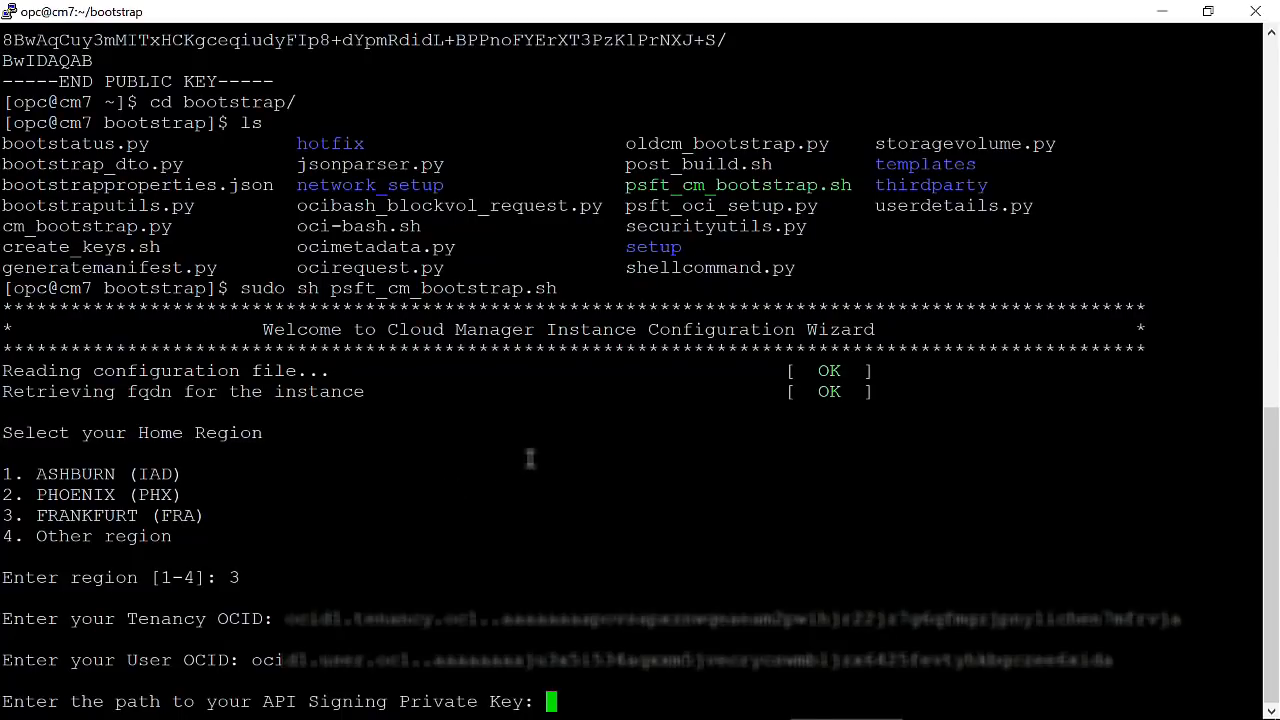
{"action": "type", "text": "/home/"}
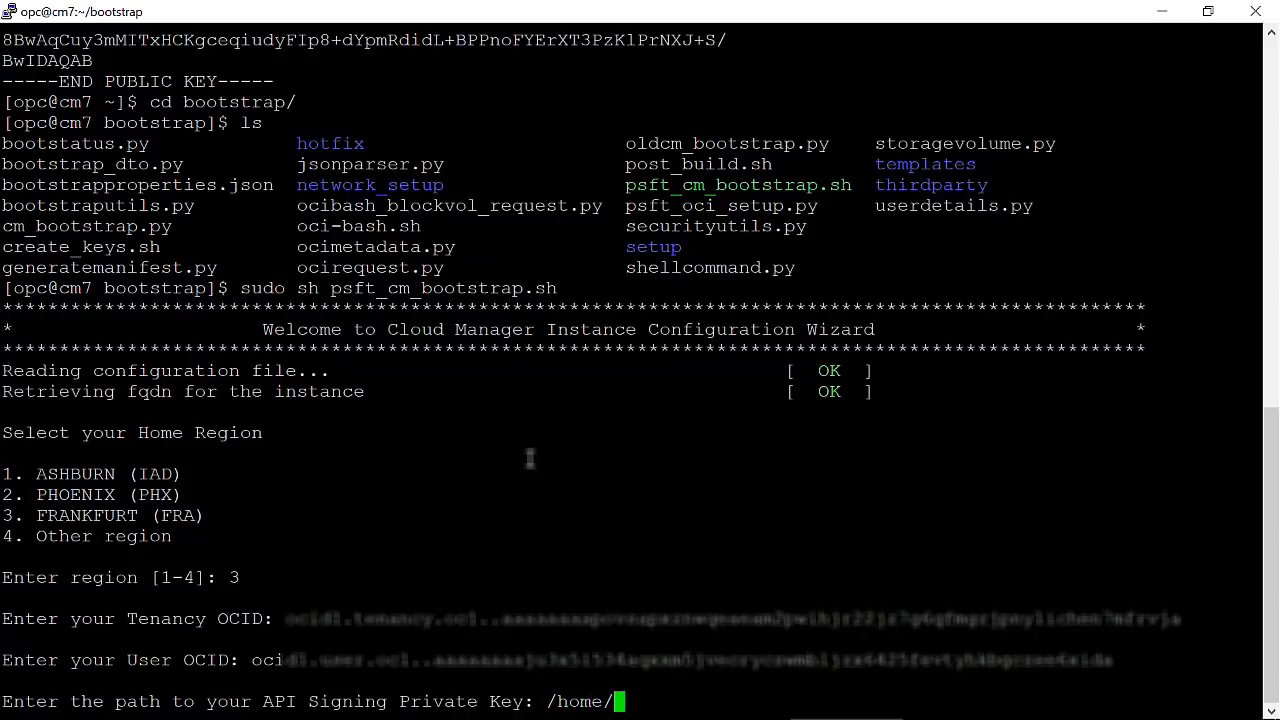
{"action": "type", "text": "opc/oci_api_key.pem"}
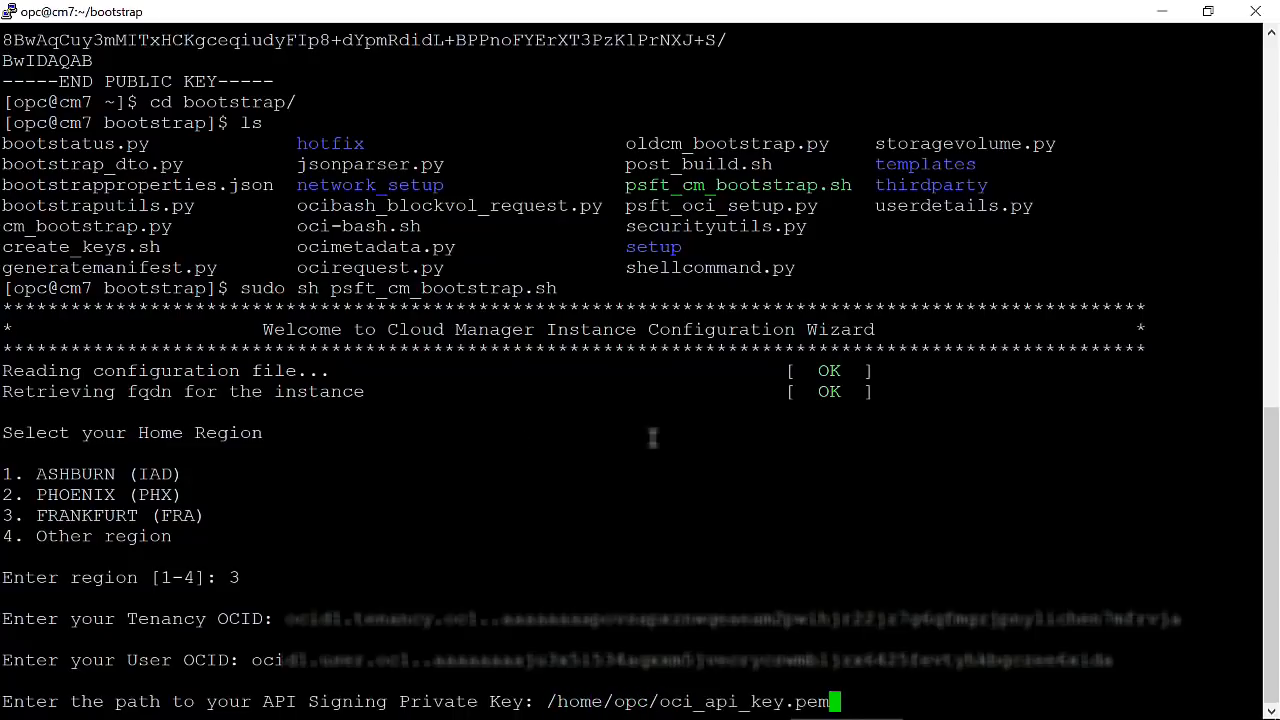
{"action": "key", "text": "Return"}
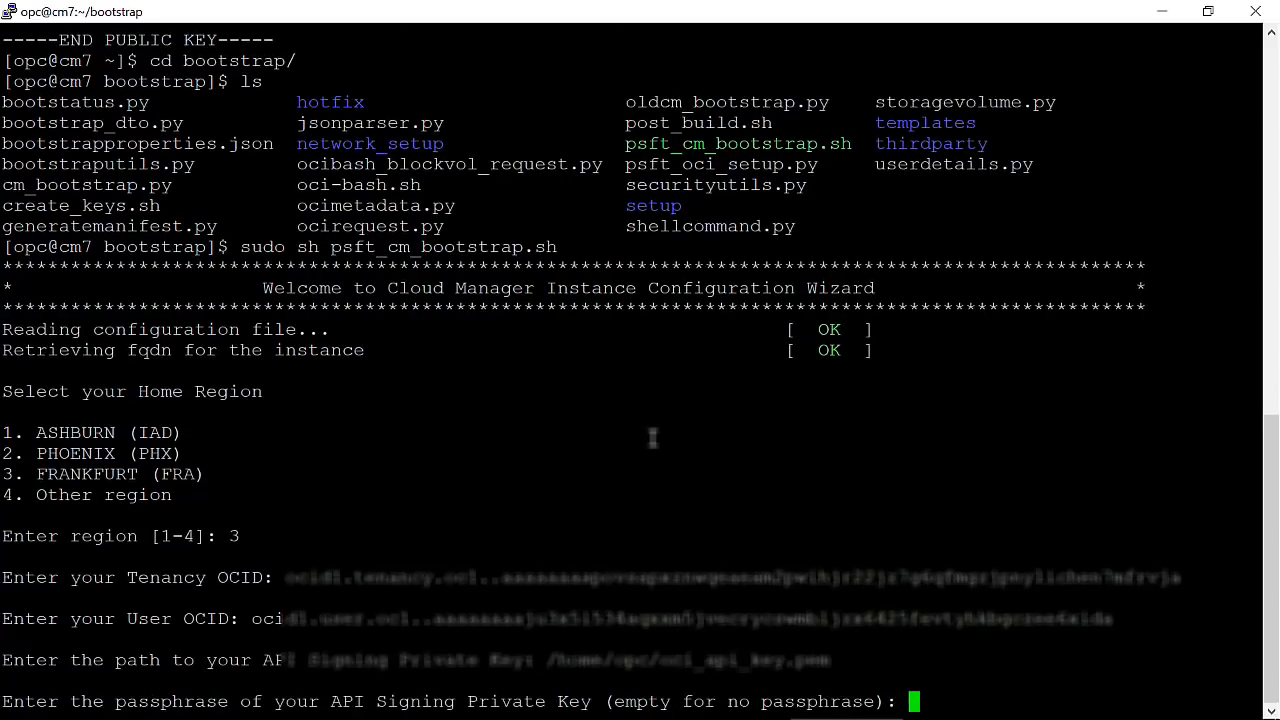
Skip the key passphrase and set CLADM, Connect ID, SYSADM access, and database admin passwords.
{"action": "key", "text": "Return"}
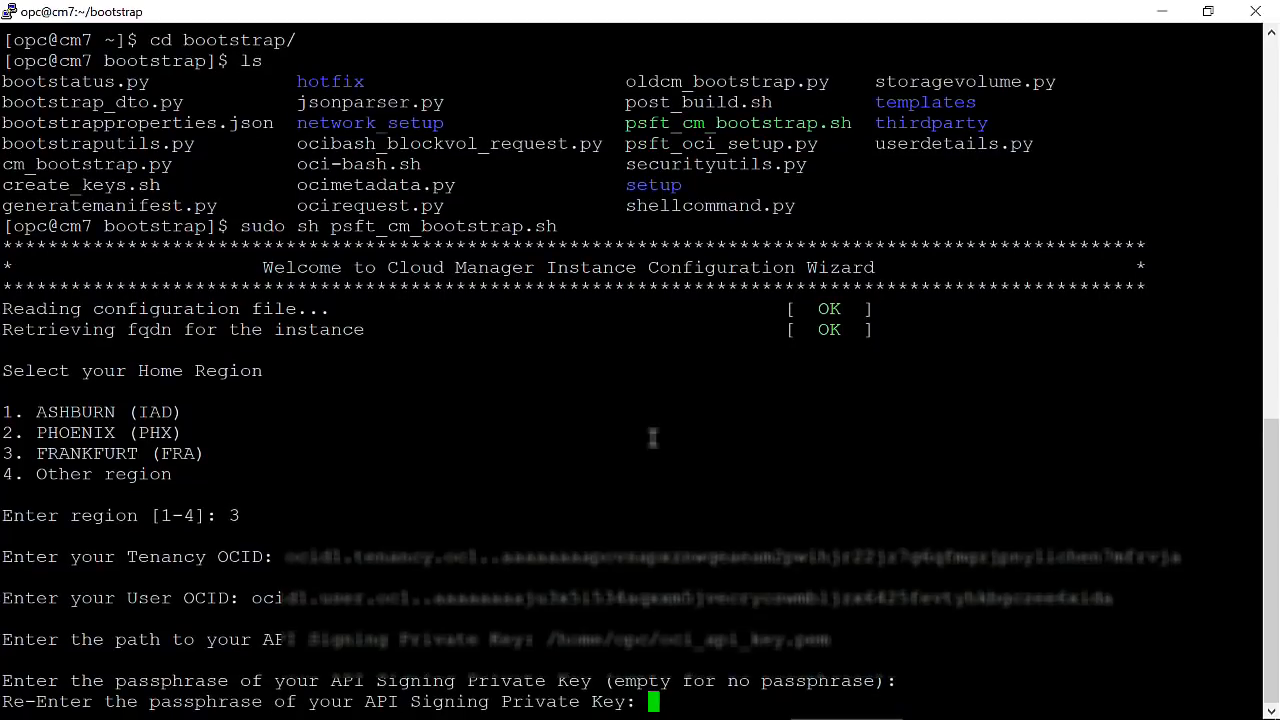
{"action": "key", "text": "Return"}
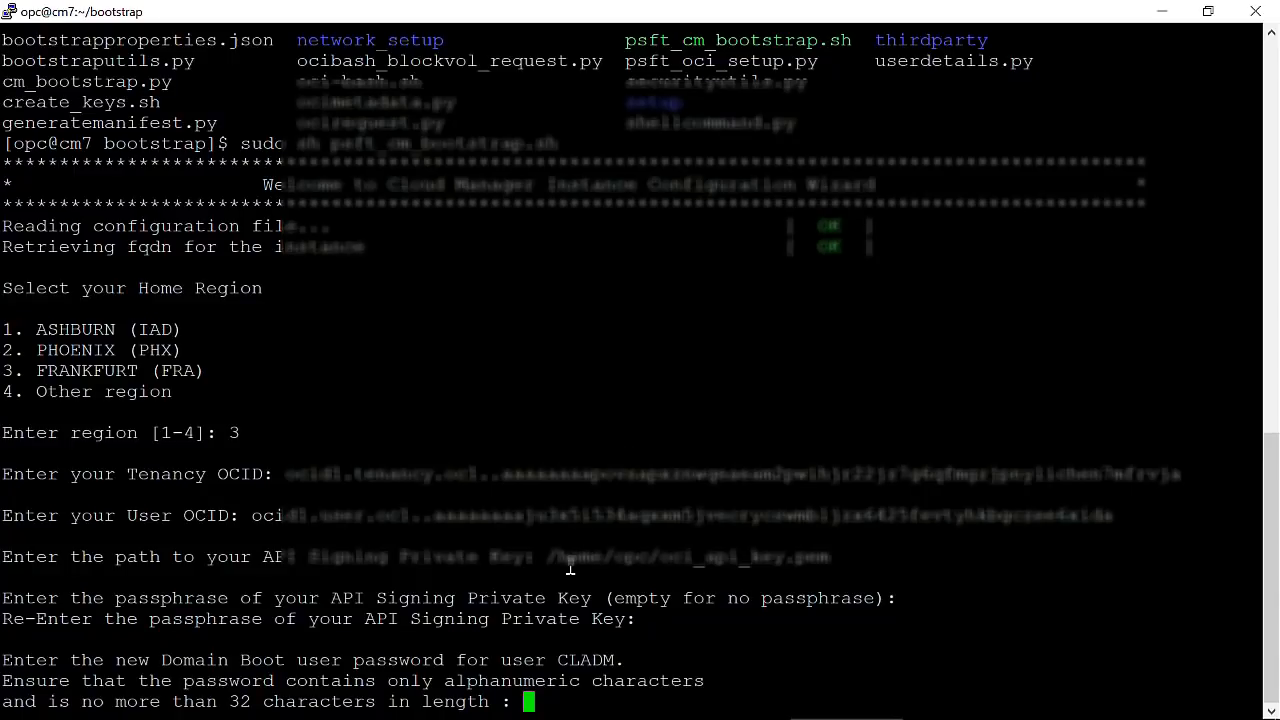
{"action": "key", "text": "Return"}
{"action": "key", "text": "Return"}
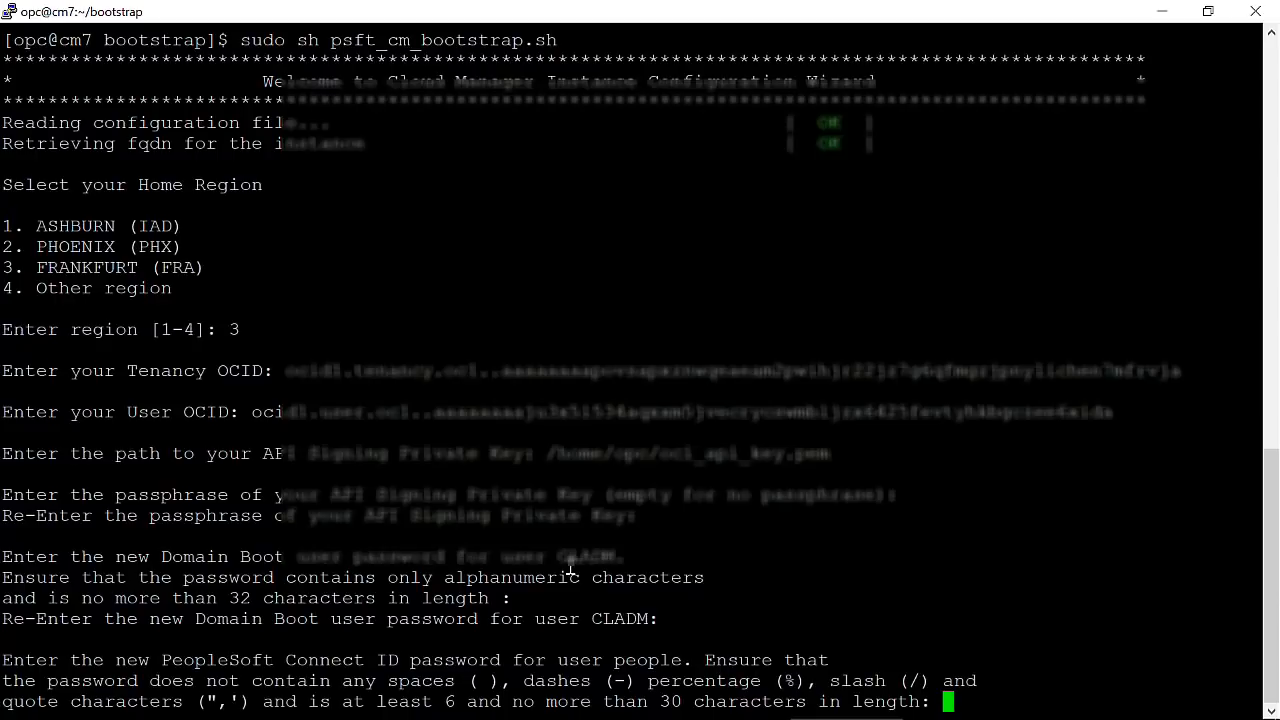
{"action": "key", "text": "Return"}
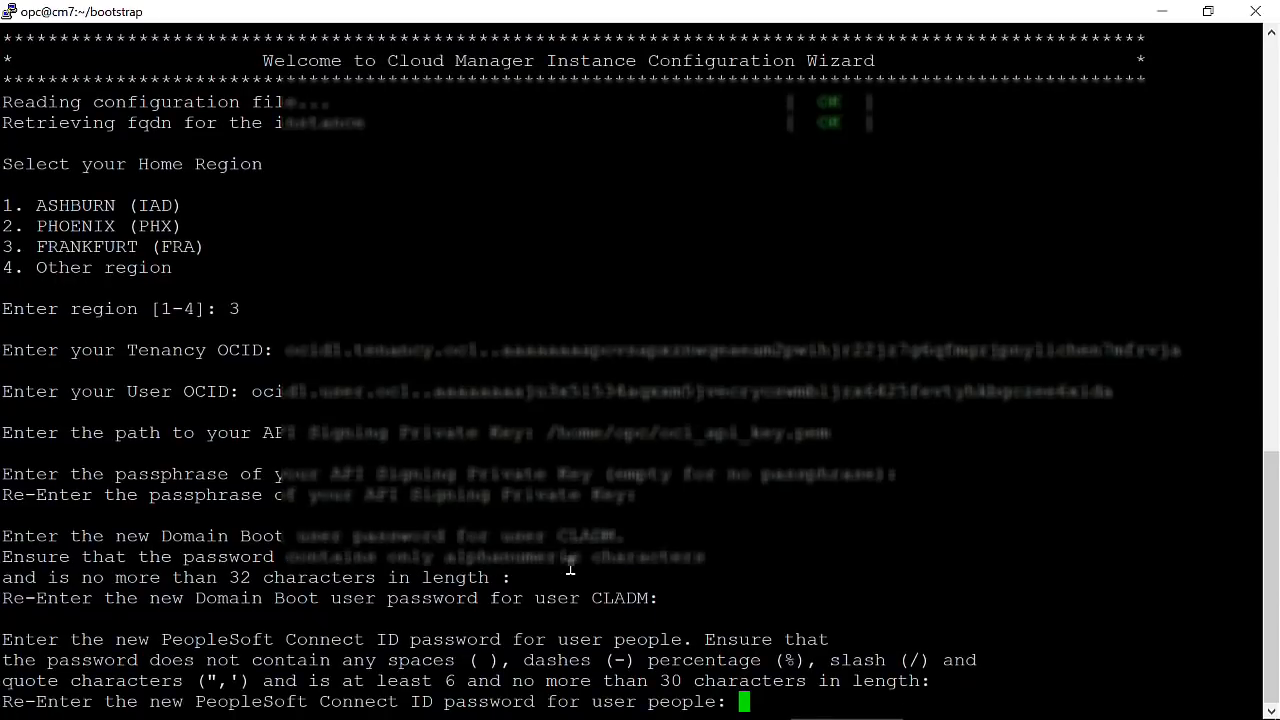
{"action": "key", "text": "Return"}
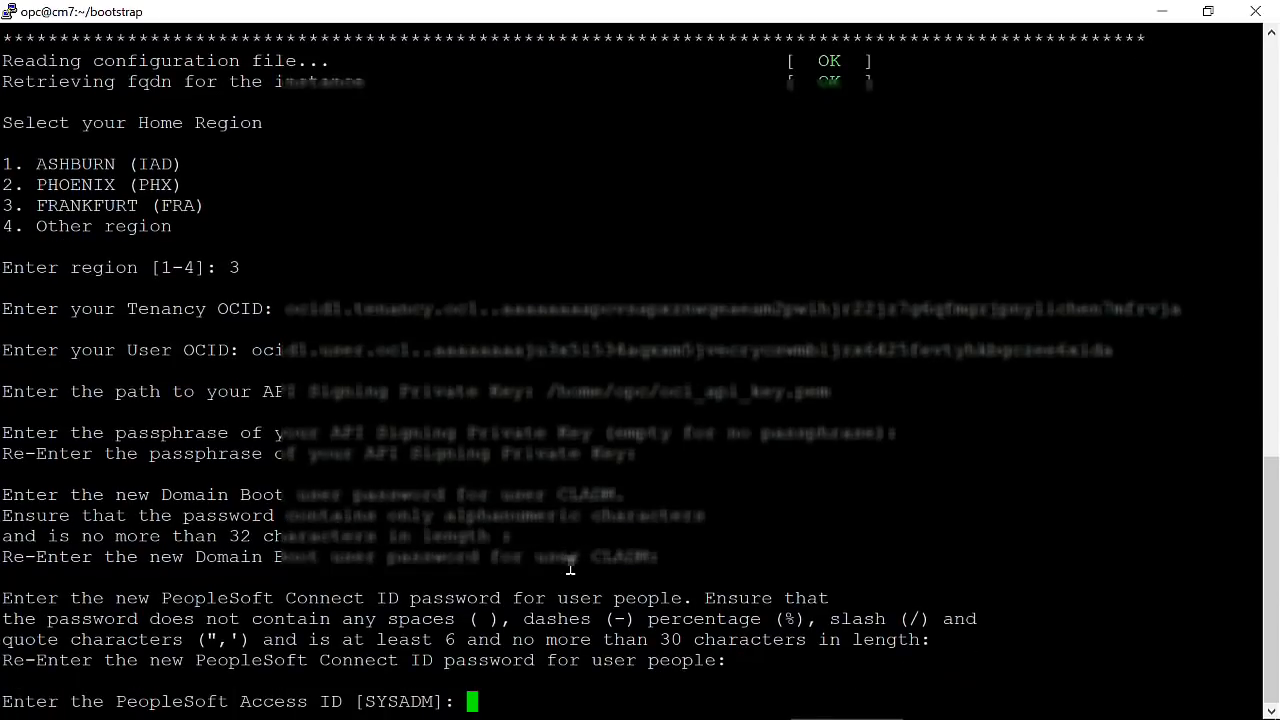
{"action": "type", "text": "SYSADM"}
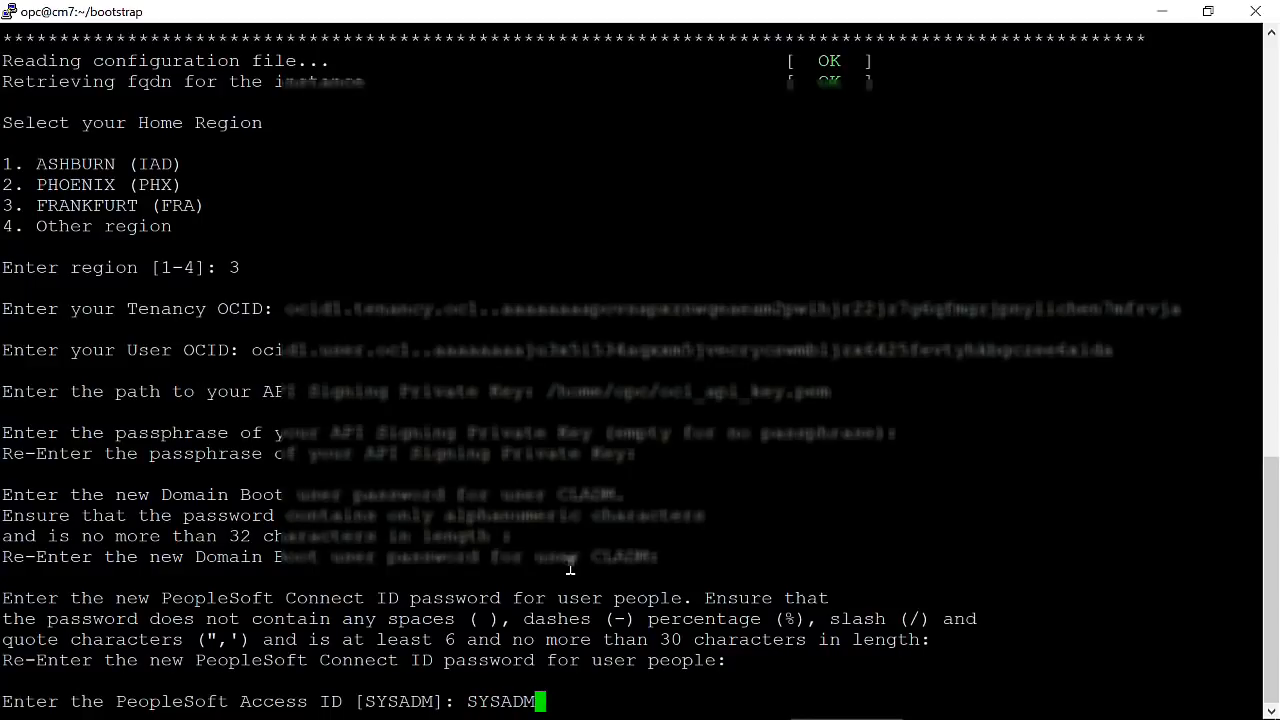
{"action": "key", "text": "Return"}
{"action": "key", "text": "Return"}
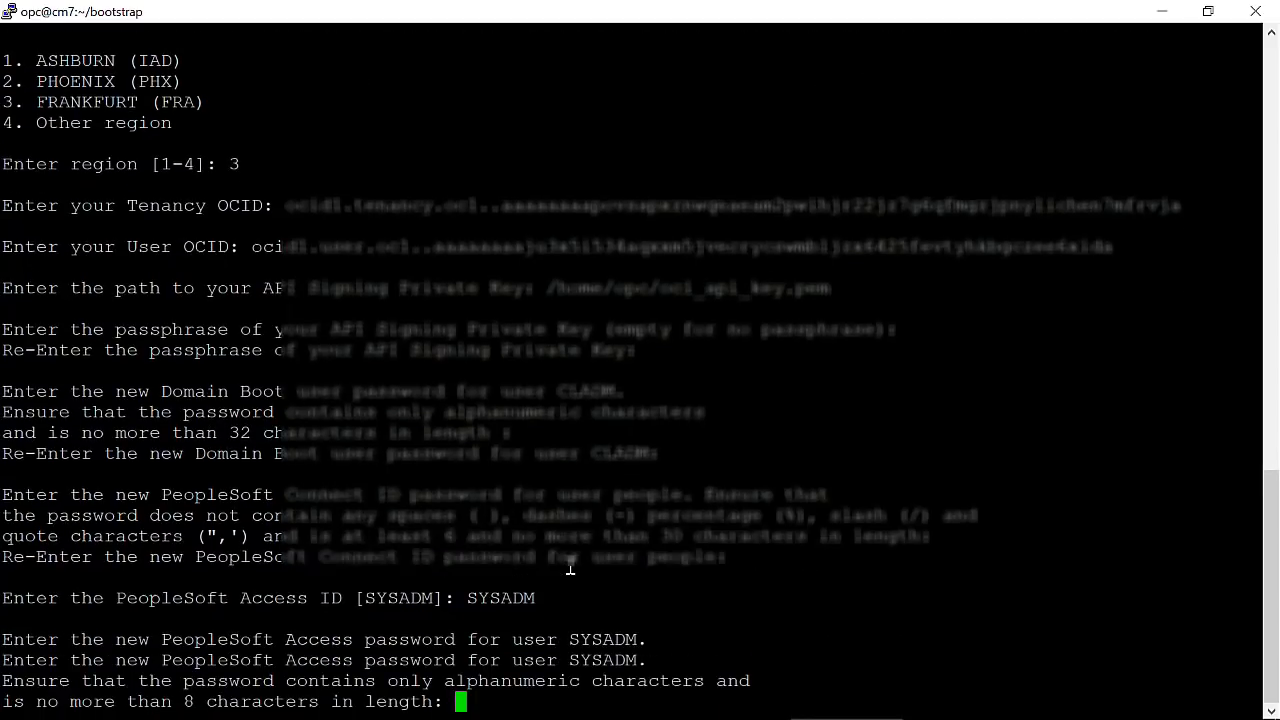
{"action": "key", "text": "Return"}
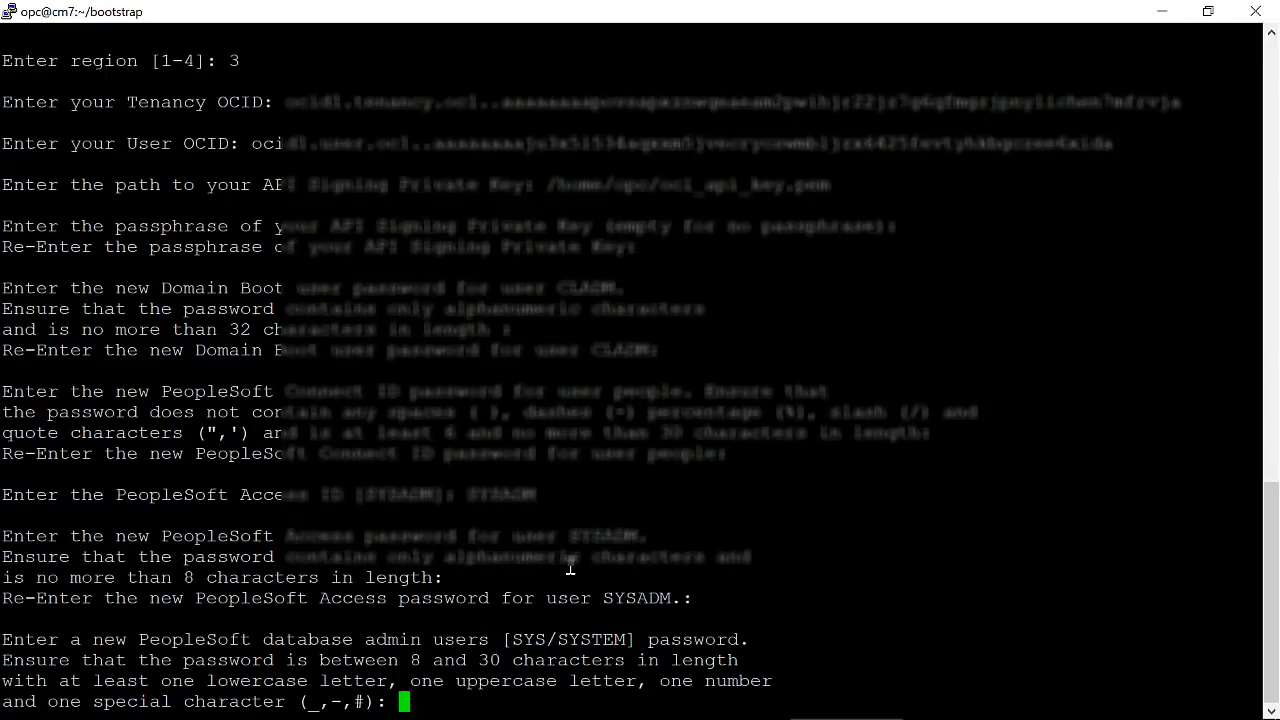
{"action": "key", "text": "Return"}
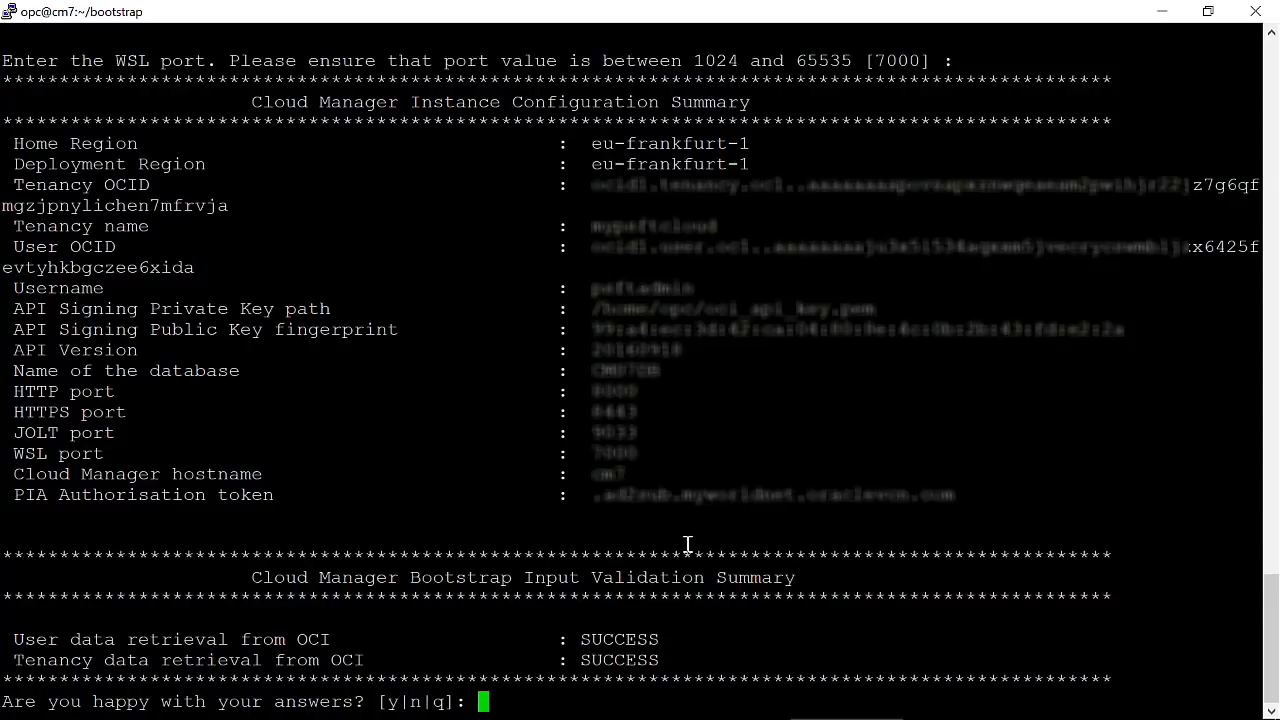
Confirm with y to start provisioning and tailf the CloudManagerStatus.log file.
{"action": "type", "text": "y"}
{"action": "key", "text": "Return"}
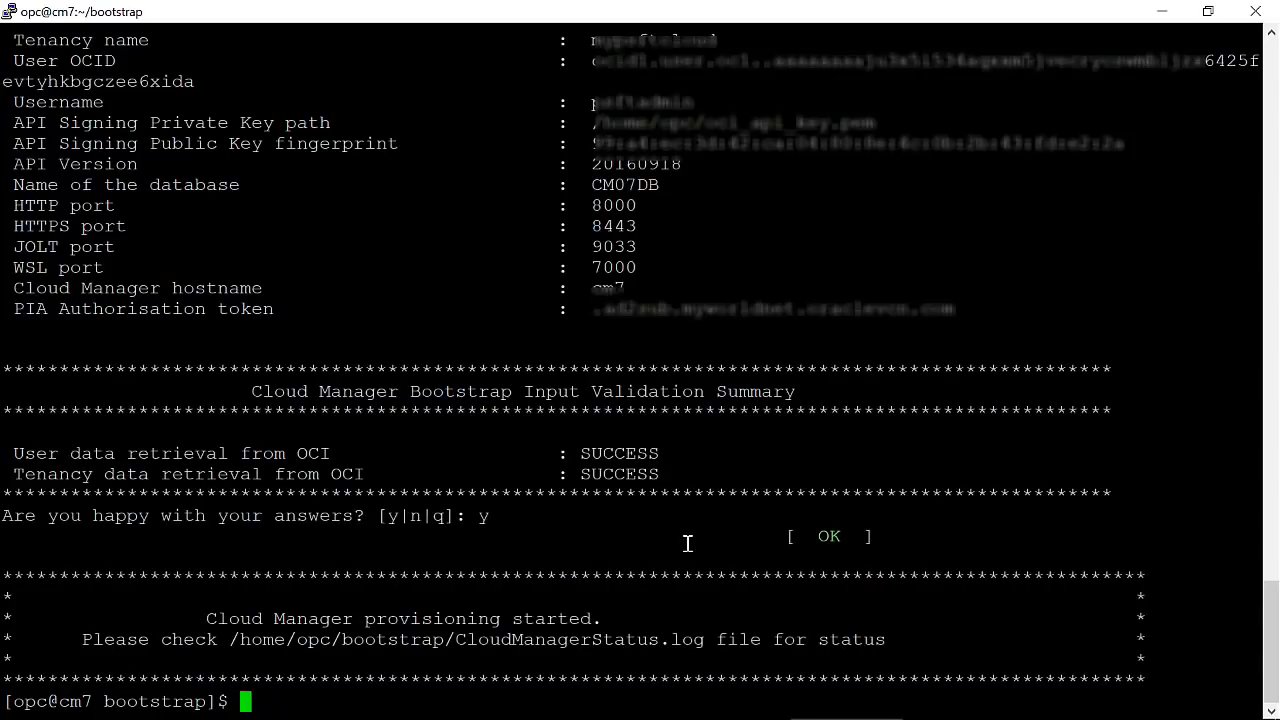
{"action": "type", "text": "tailf"}
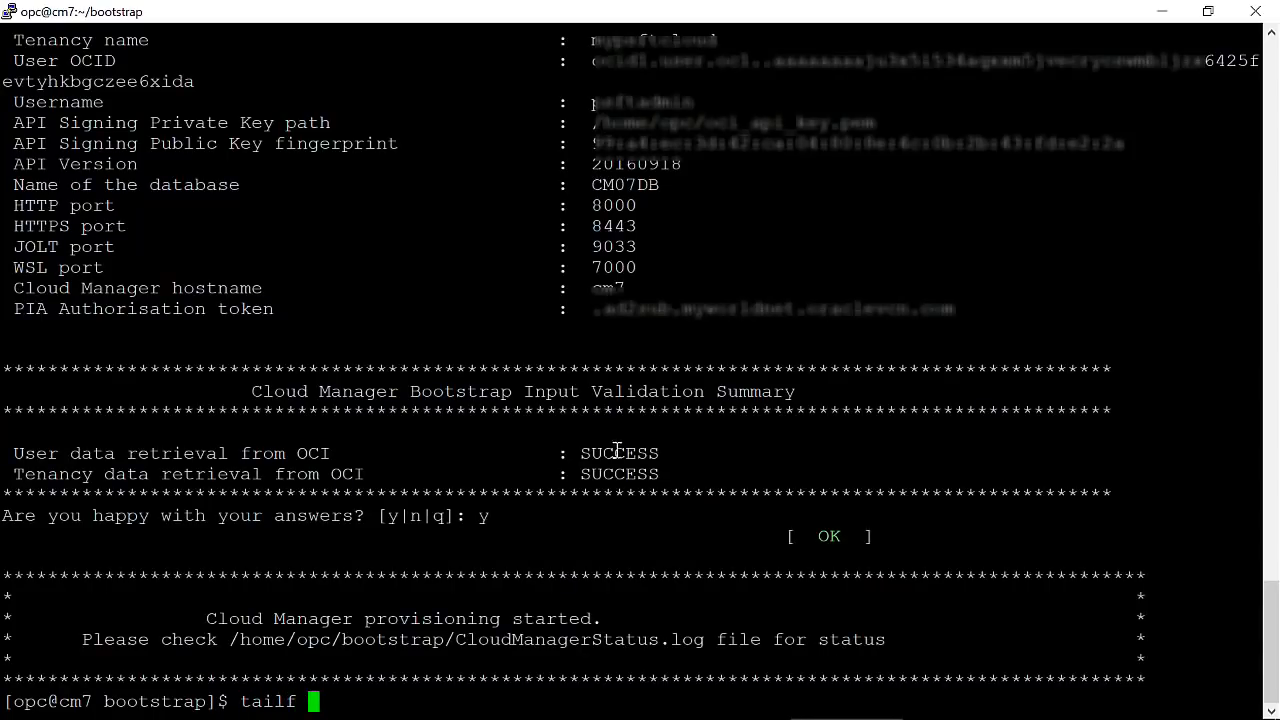
{"action": "double_click", "coordinate": [423, 645]}
{"action": "right_click", "coordinate": [447, 595]}
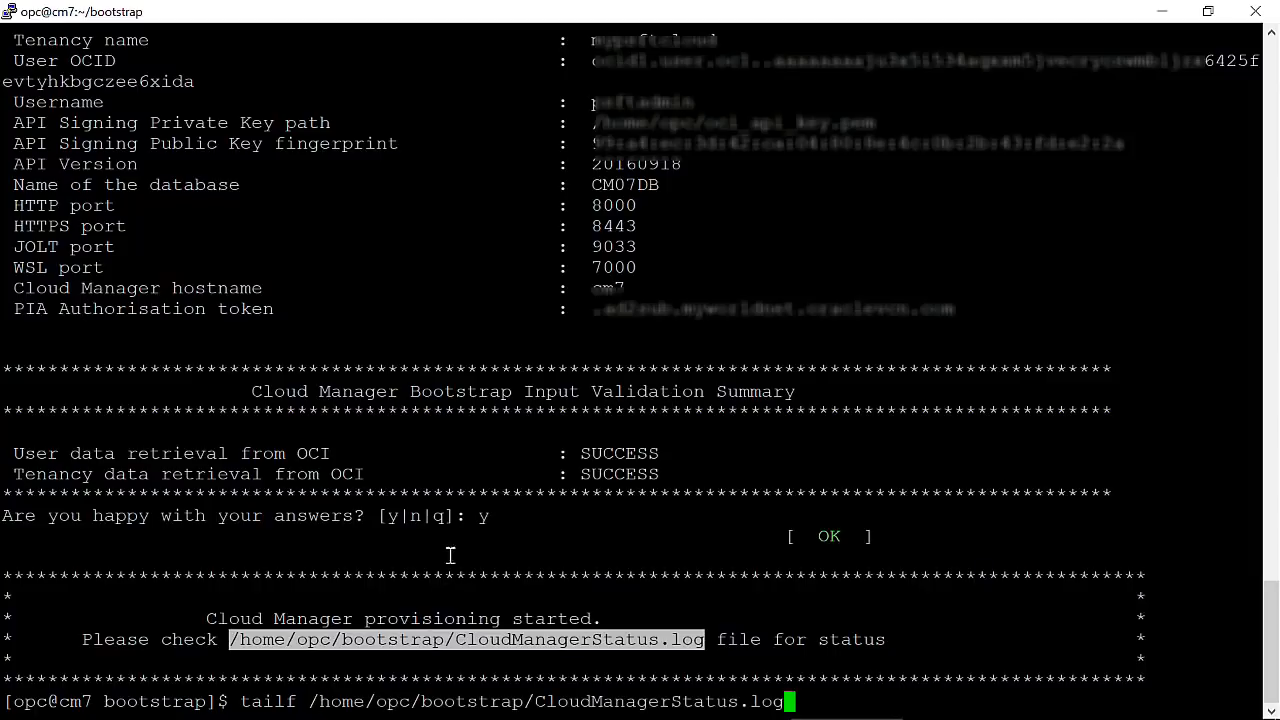
{"action": "key", "text": "Return"}
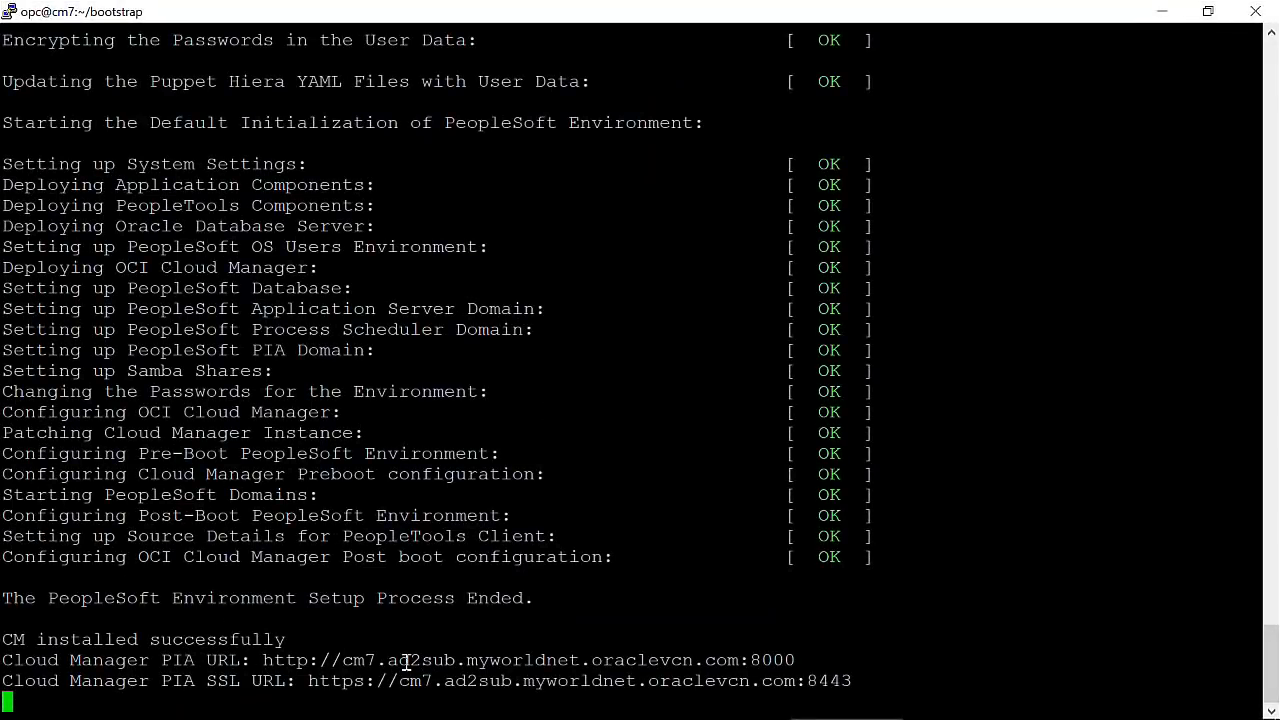
Copy the Cloud Manager PIA URL and enter CLADM as the sign-in user ID.
{"action": "left_click_drag", "start_coordinate": [264, 661], "coordinate": [796, 661]}
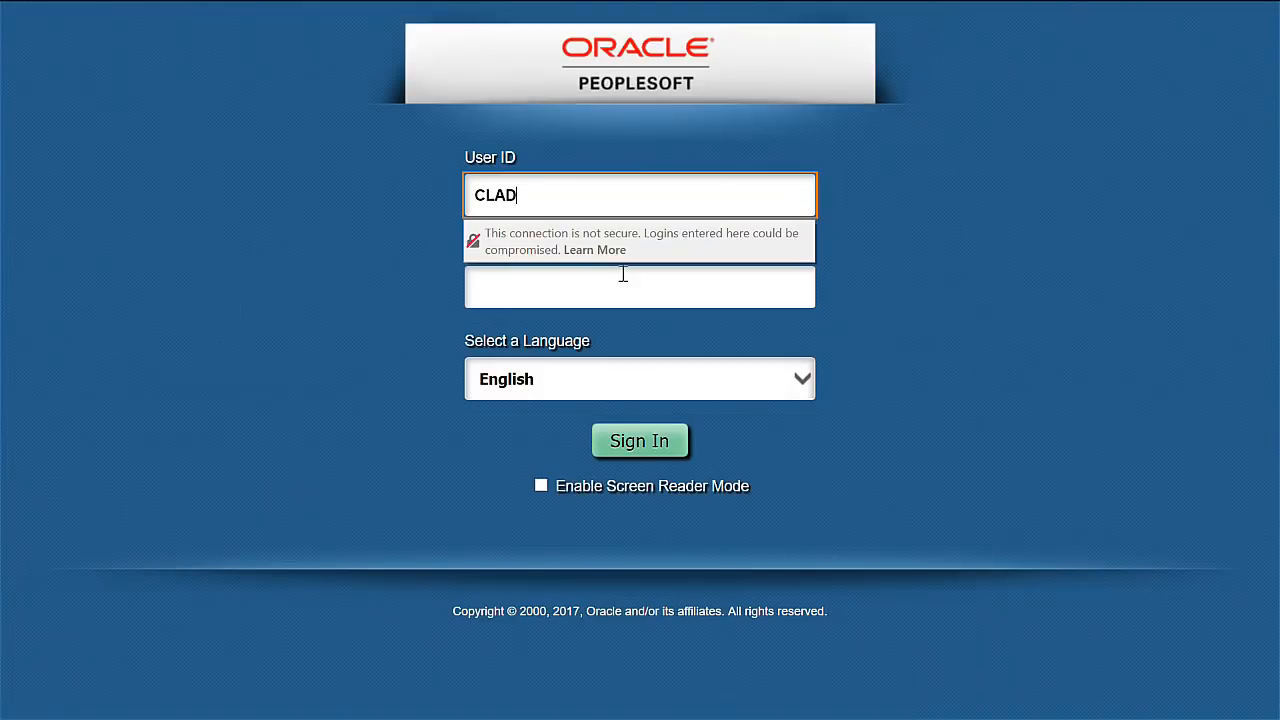
{"action": "type", "text": "M"}
{"action": "key", "text": "Tab"}
Sign in to Cloud Manager as CLADM and go to Cloud Manager Settings.
{"action": "type", "text": "*****"}
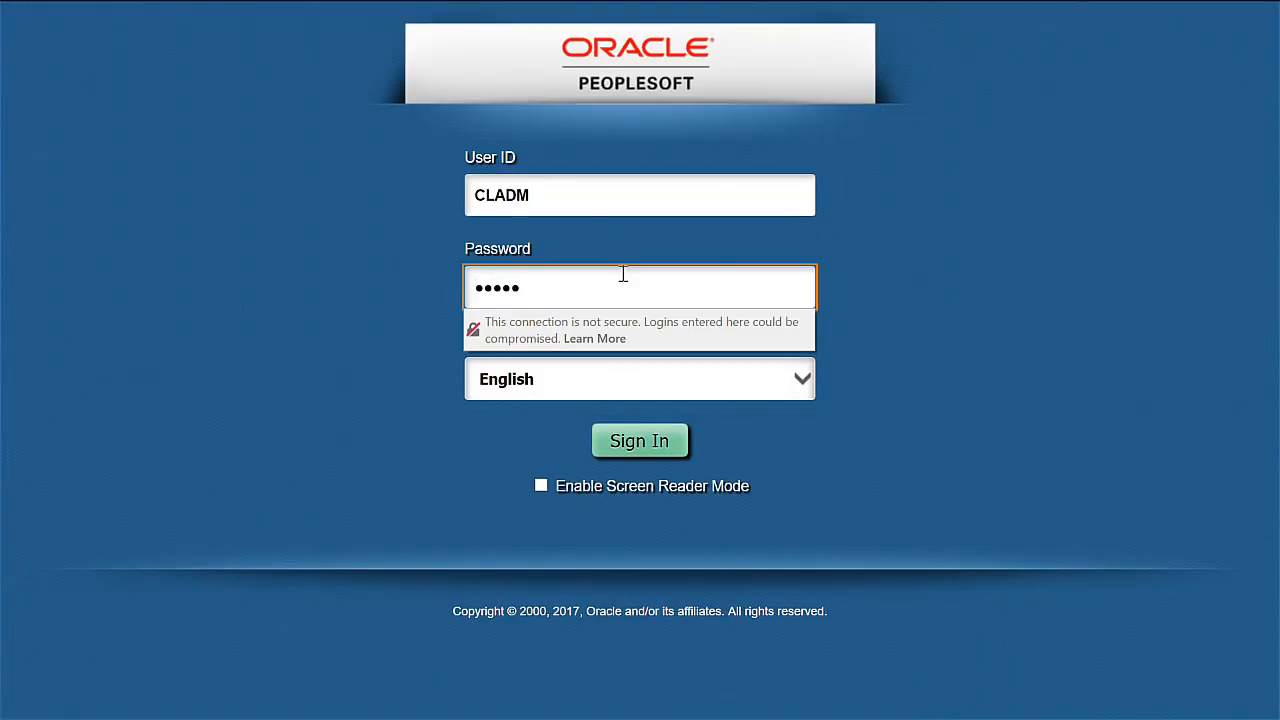
{"action": "left_click", "coordinate": [665, 448]}
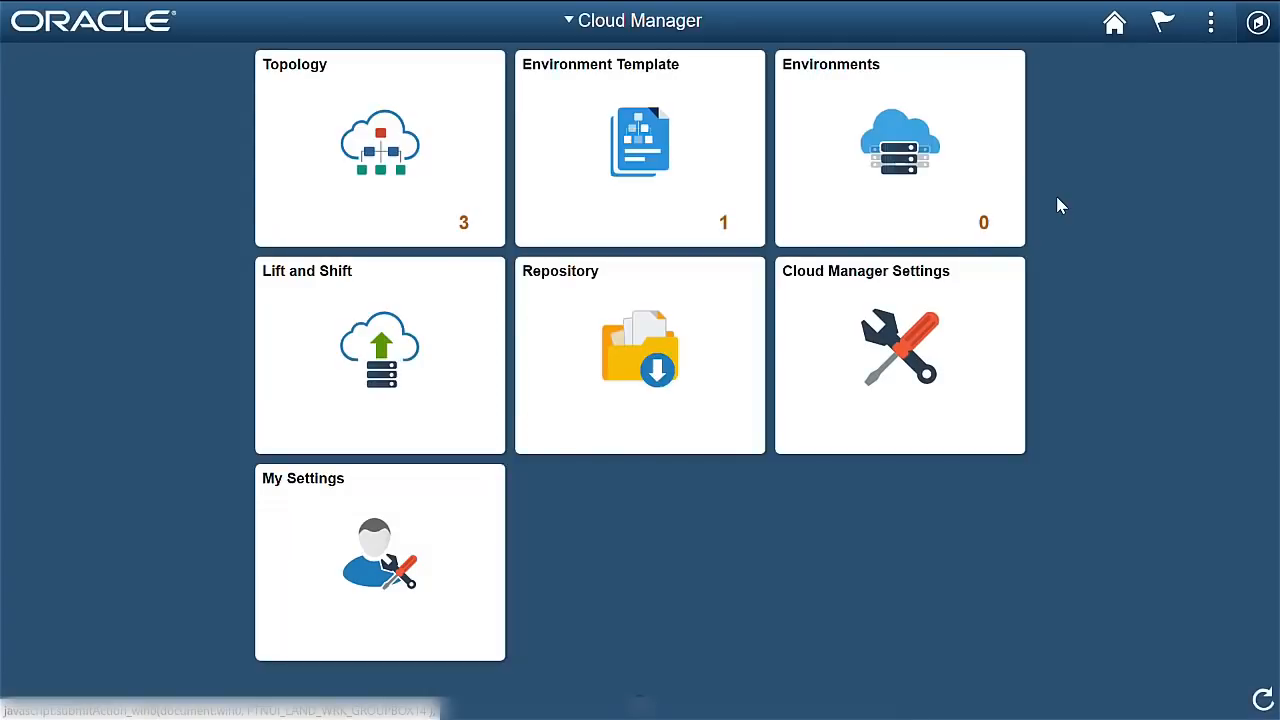
{"action": "left_click", "coordinate": [878, 352]}
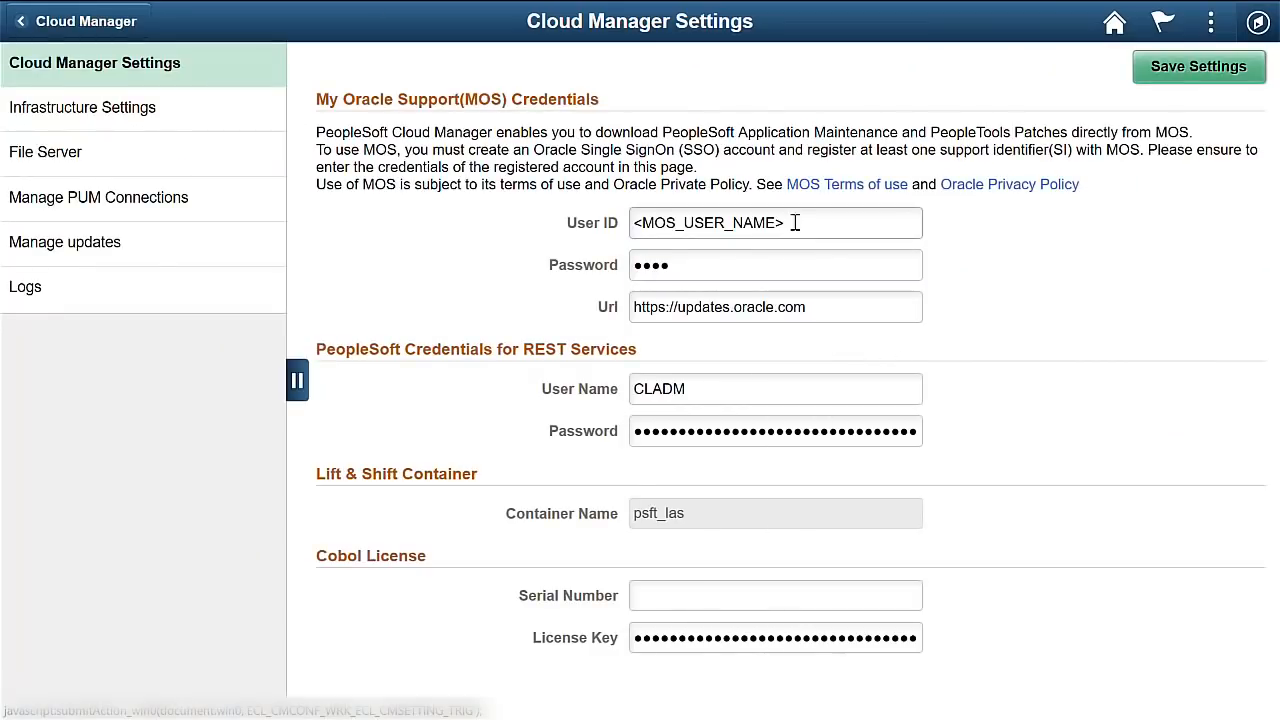
Replace the MOS User ID and password with the real My Oracle Support credentials and save.
{"action": "left_click", "coordinate": [832, 228]}
{"action": "left_click_drag", "start_coordinate": [832, 228], "coordinate": [558, 221]}
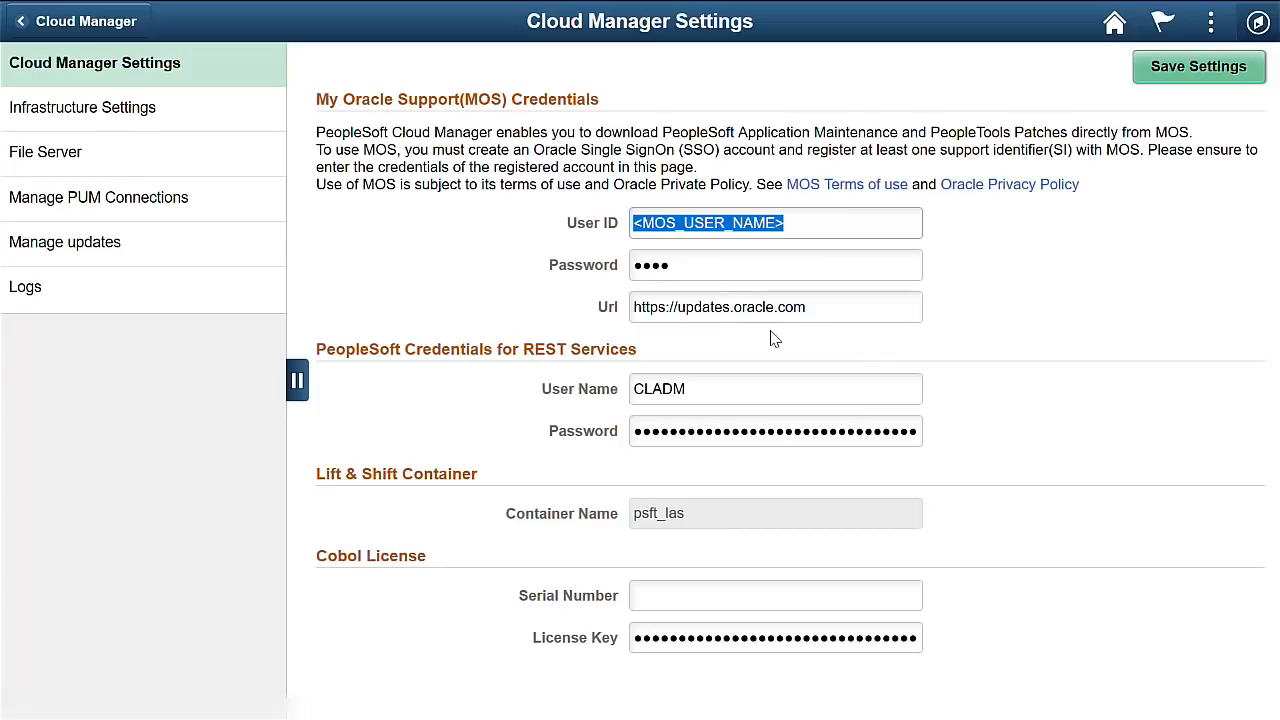
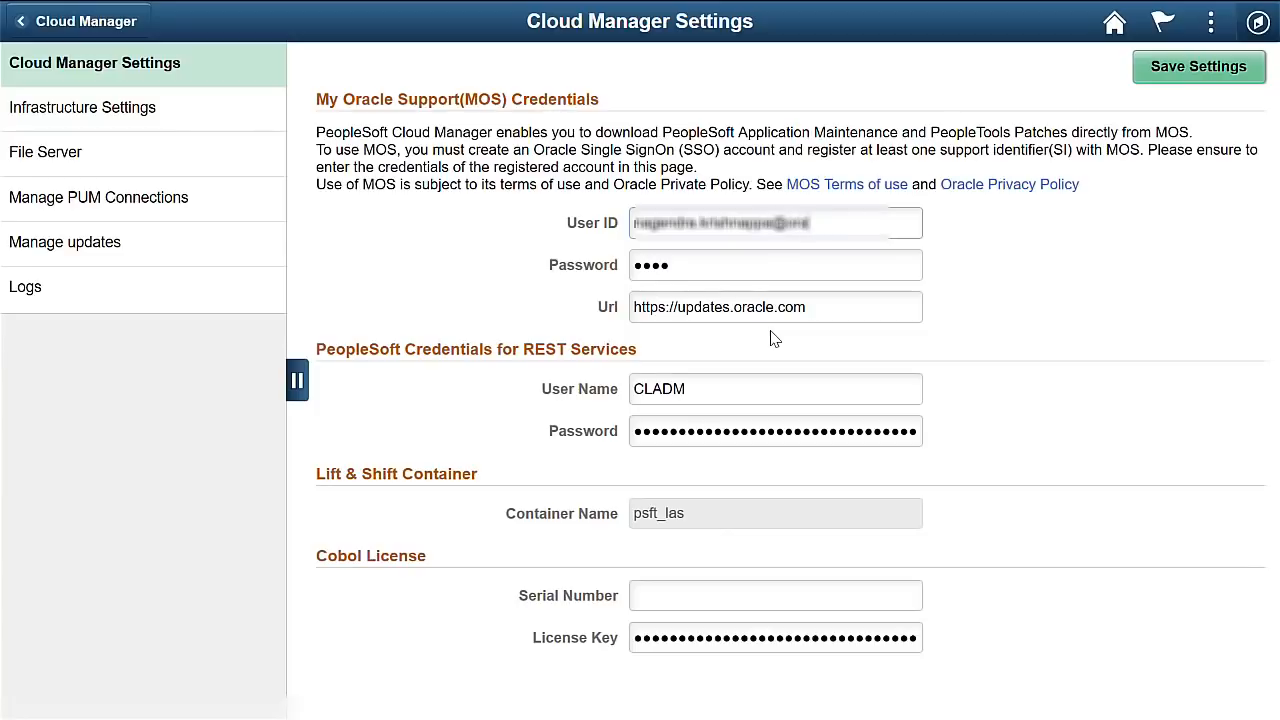
{"action": "key", "text": "Tab"}
{"action": "type", "text": "•••••••••"}
{"action": "key", "text": "Tab"}
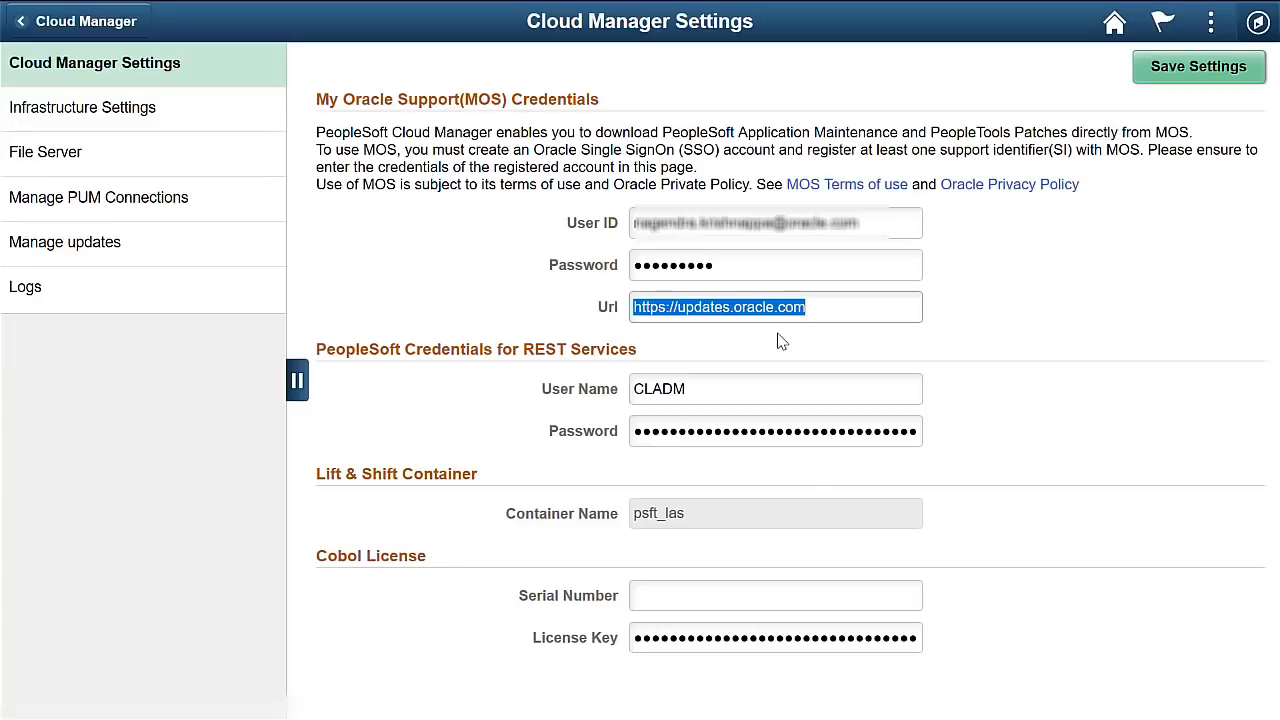
{"action": "left_click", "coordinate": [1093, 477]}
{"action": "left_click", "coordinate": [680, 595]}
{"action": "left_click", "coordinate": [1204, 72]}
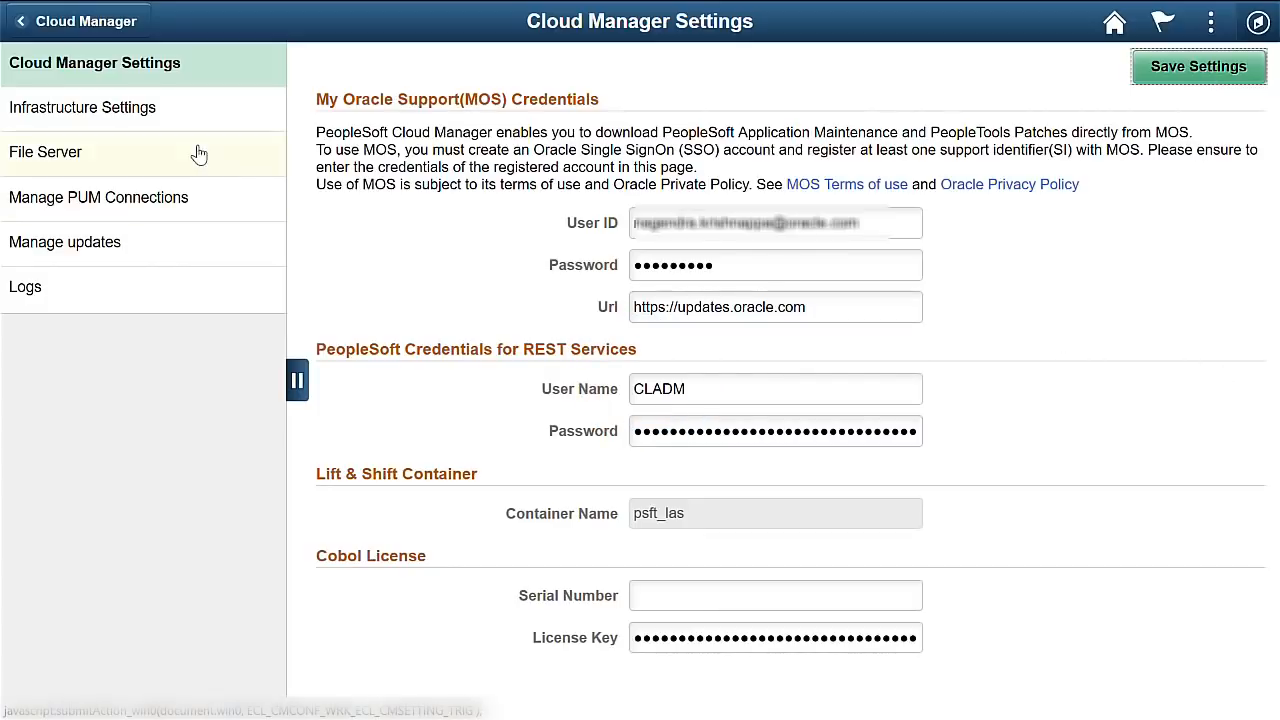
{"action": "left_click", "coordinate": [123, 114]}
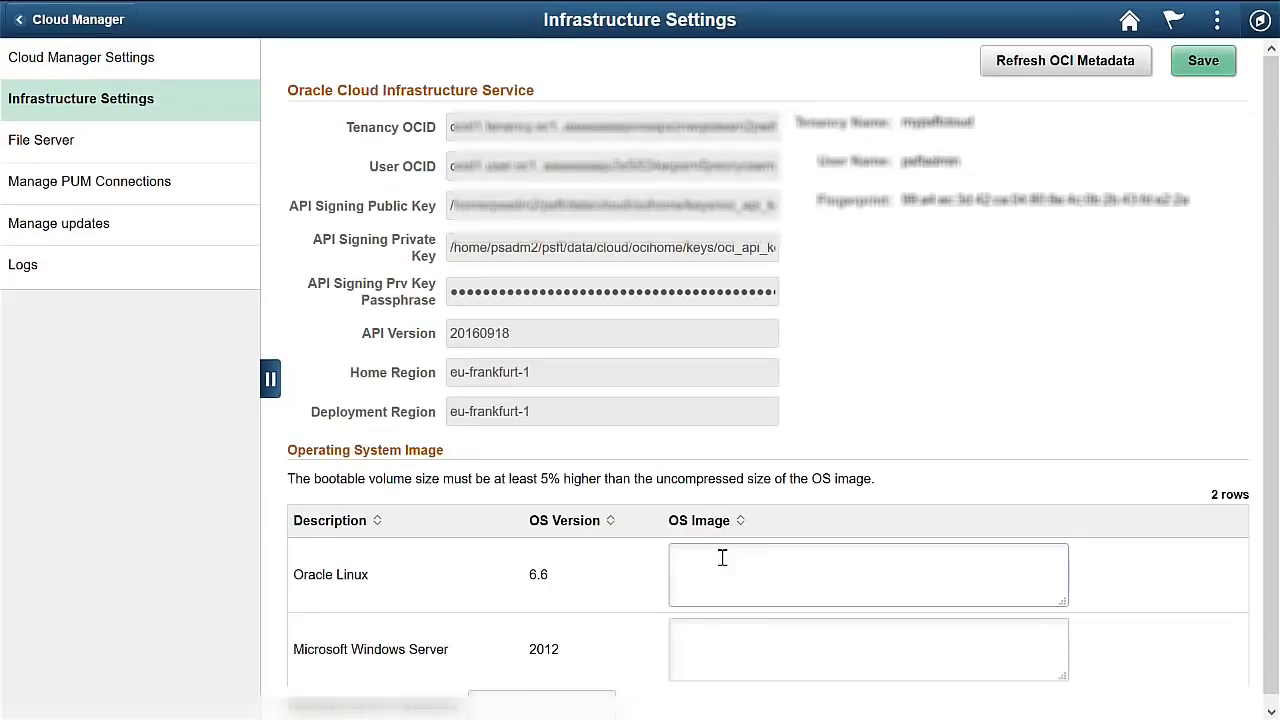
Paste the Oracle Linux and Windows Server image OCIDs, enter the masked value, and save.
{"action": "type", "text": "ocid1.image.oc1..aaaaaaaavis4clo5kmqxgt2uu5w622sun52qupuu7j64xfi3wzodyr2wn2kq"}
{"action": "left_click", "coordinate": [725, 641]}
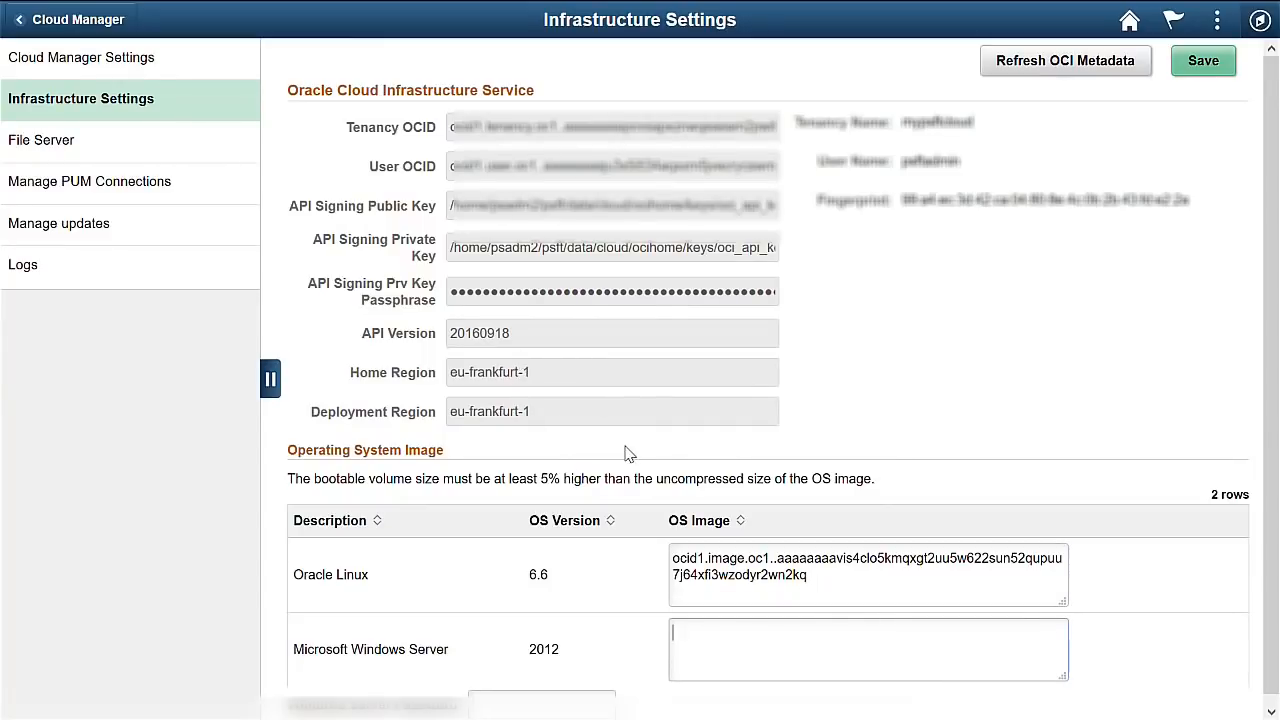
{"action": "type", "text": "ocid1.image.oc1.eu-frankfurt-1.aaaaaaaagvqelzm7daqbfe2q2skdxdenfckk3xf4yfx6g736yyb2ga2rvhtq"}
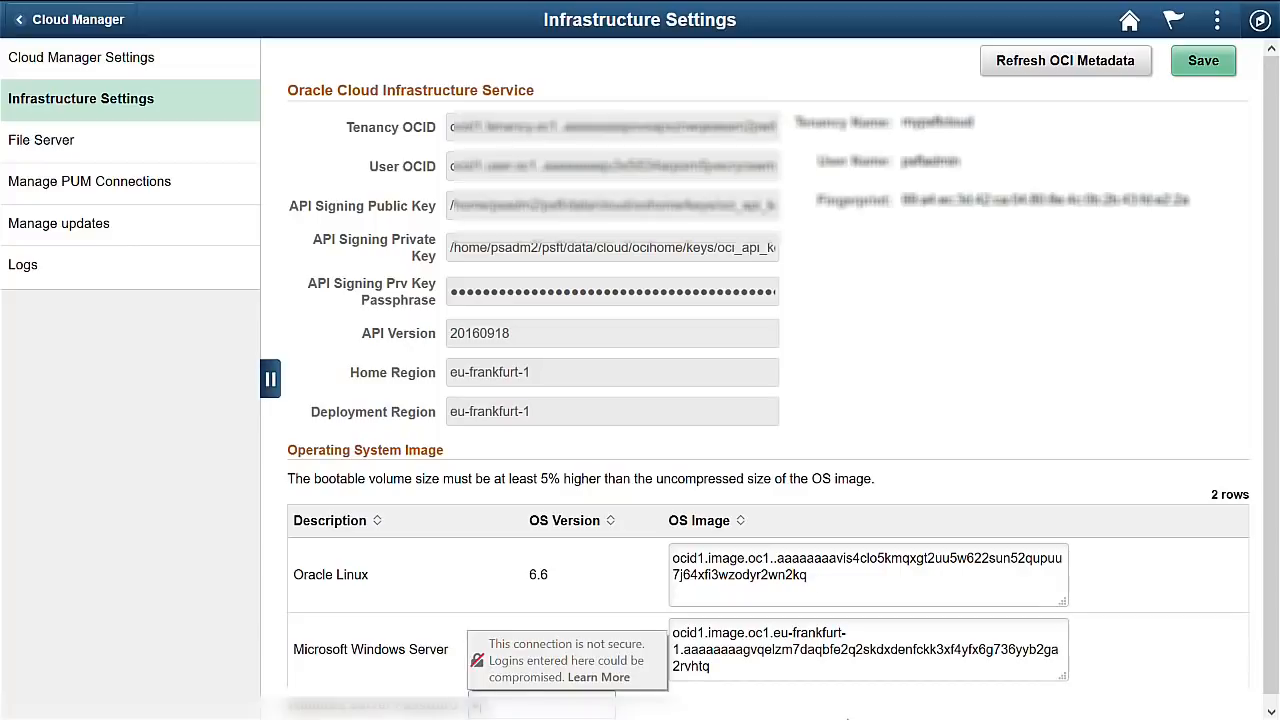
{"action": "type", "text": "•••••••••••••"}
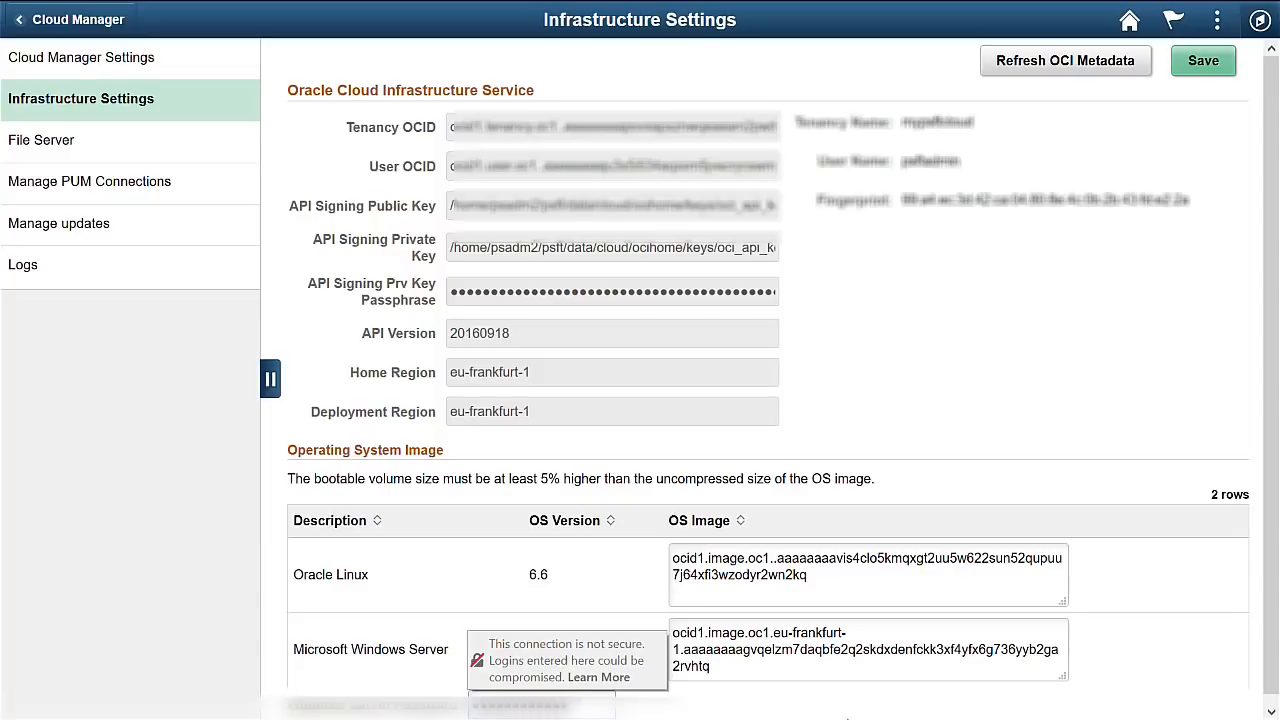
{"action": "type", "text": "•••••"}
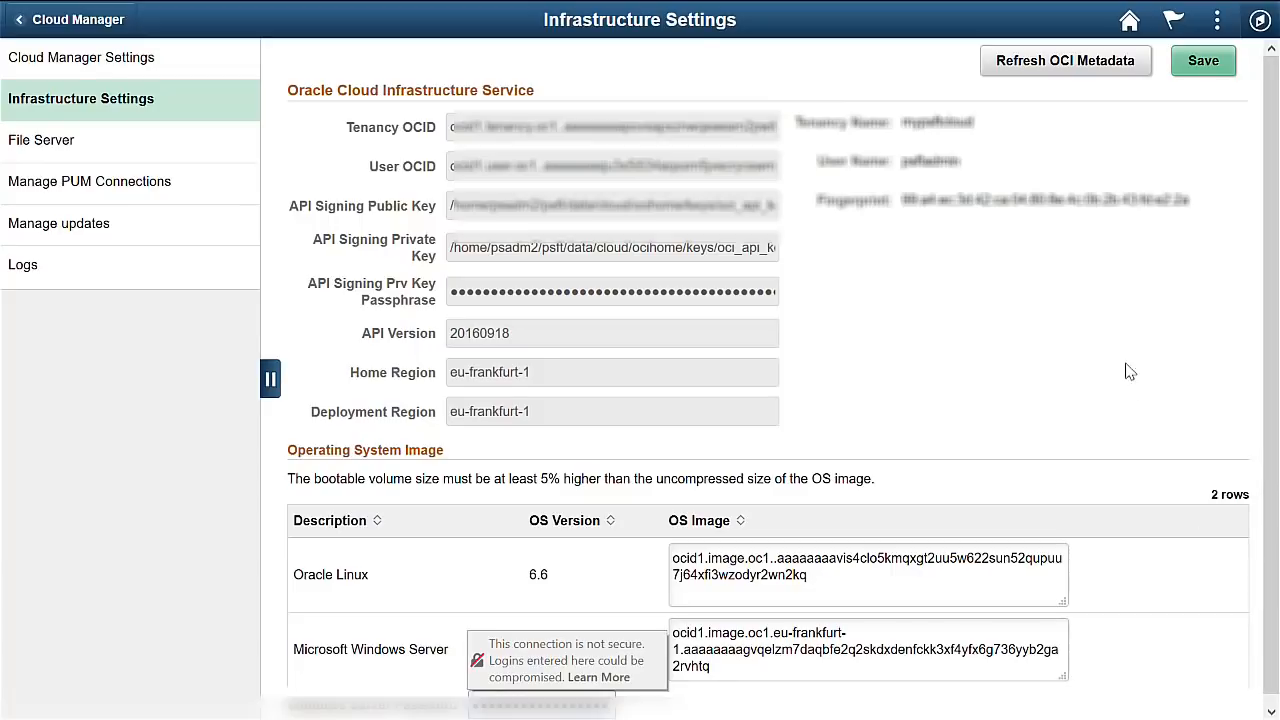
{"action": "left_click", "coordinate": [1203, 63]}
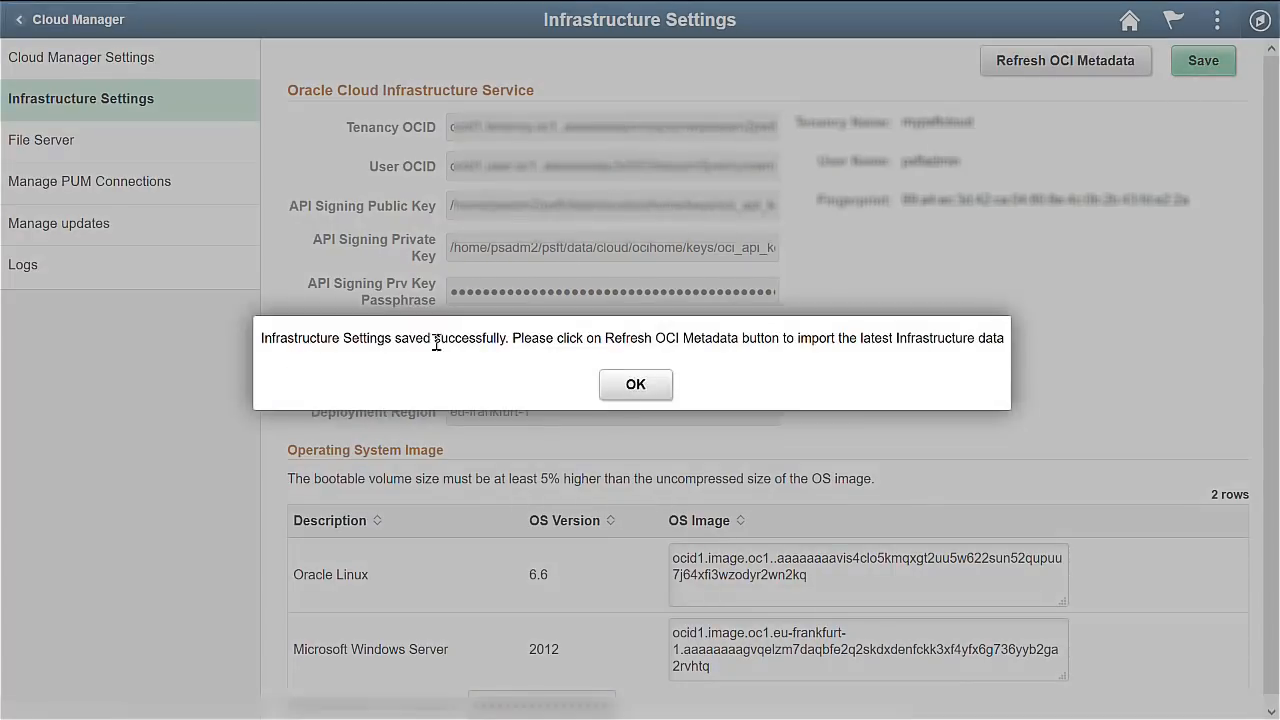
Refresh the OCI metadata and acknowledge that the import has started.
{"action": "left_click", "coordinate": [638, 389]}
{"action": "left_click", "coordinate": [1067, 64]}
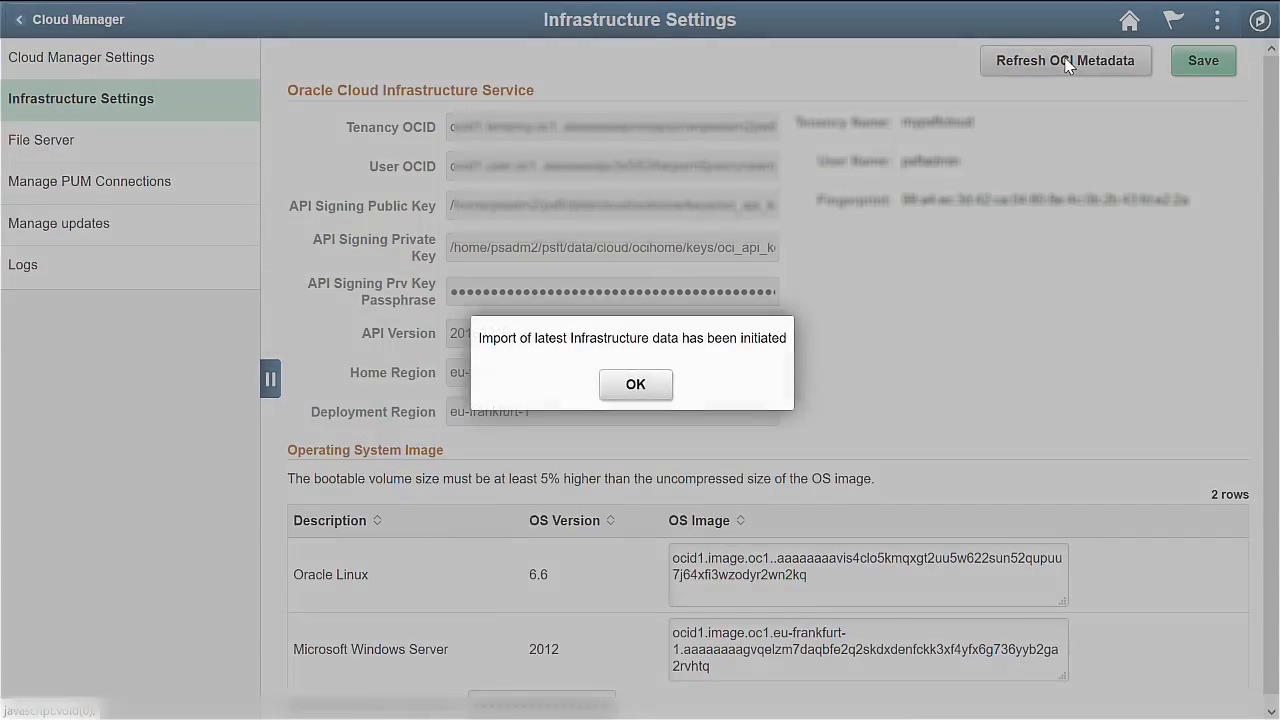
{"action": "left_click", "coordinate": [635, 386]}
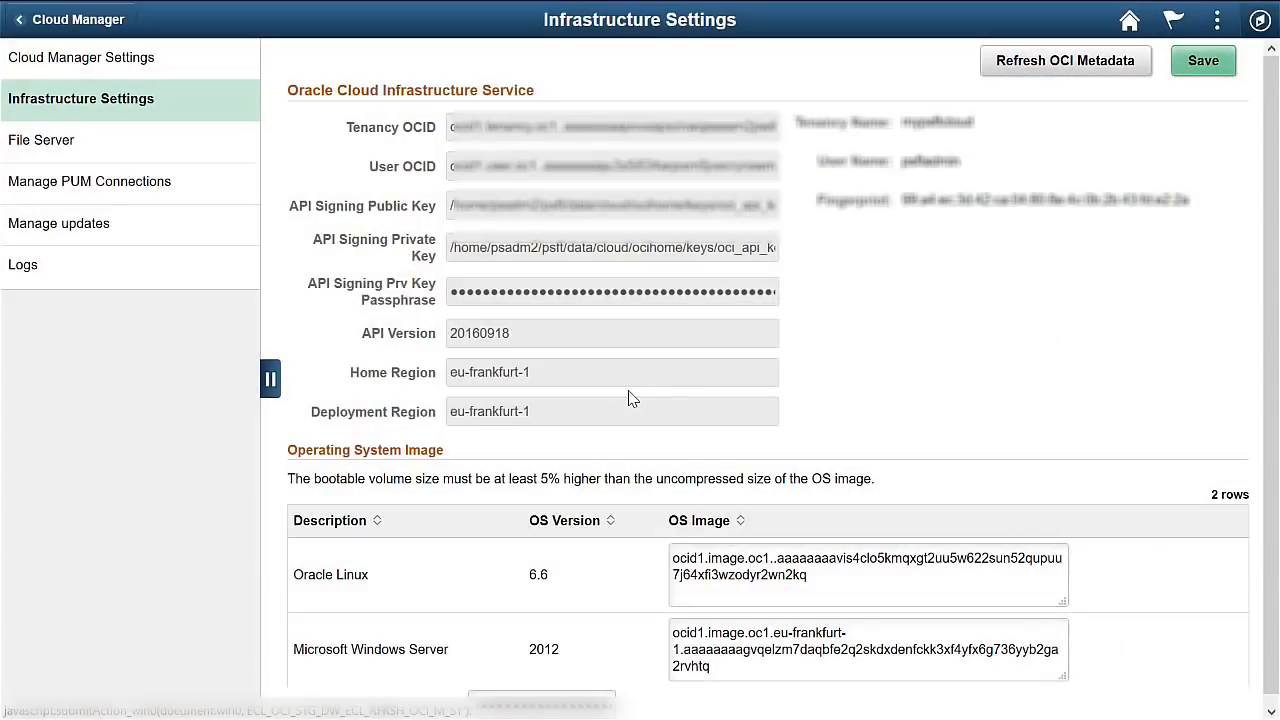
Create file server CM7FS with VM size VM.Standard1.1 and a 400 GB data volume, confirming creation.
{"action": "left_click", "coordinate": [47, 152]}
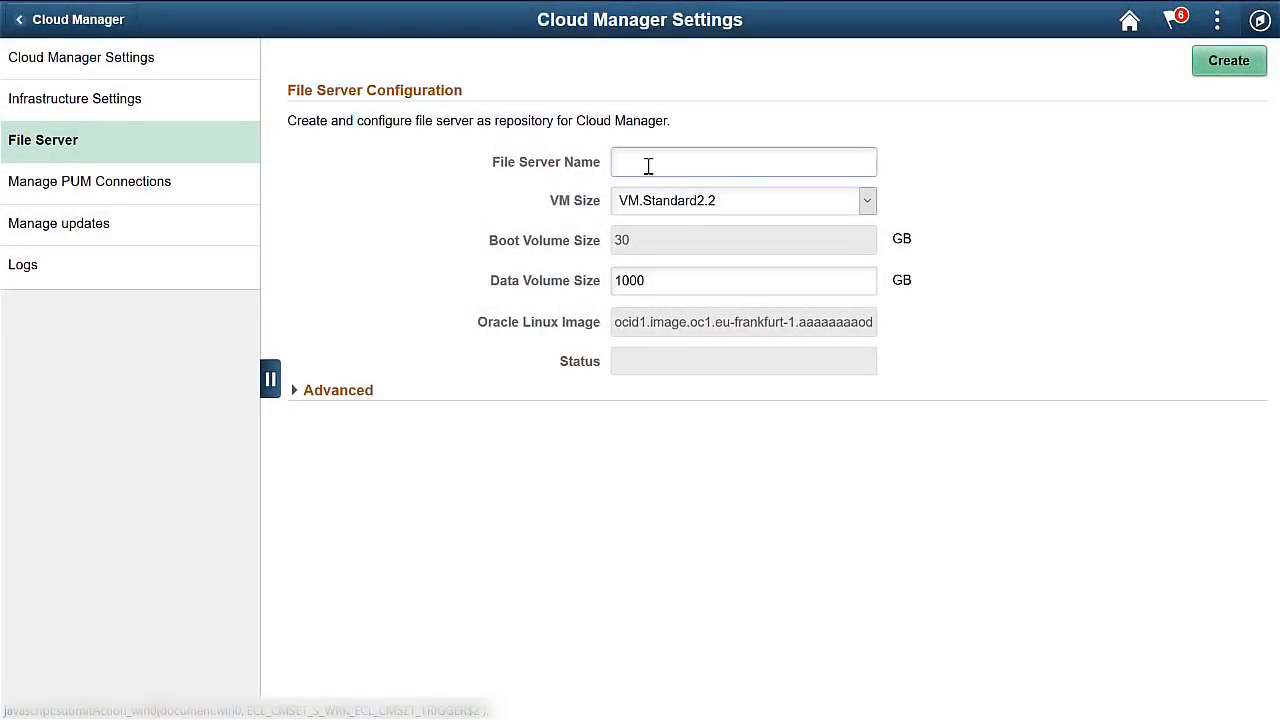
{"action": "left_click", "coordinate": [651, 164]}
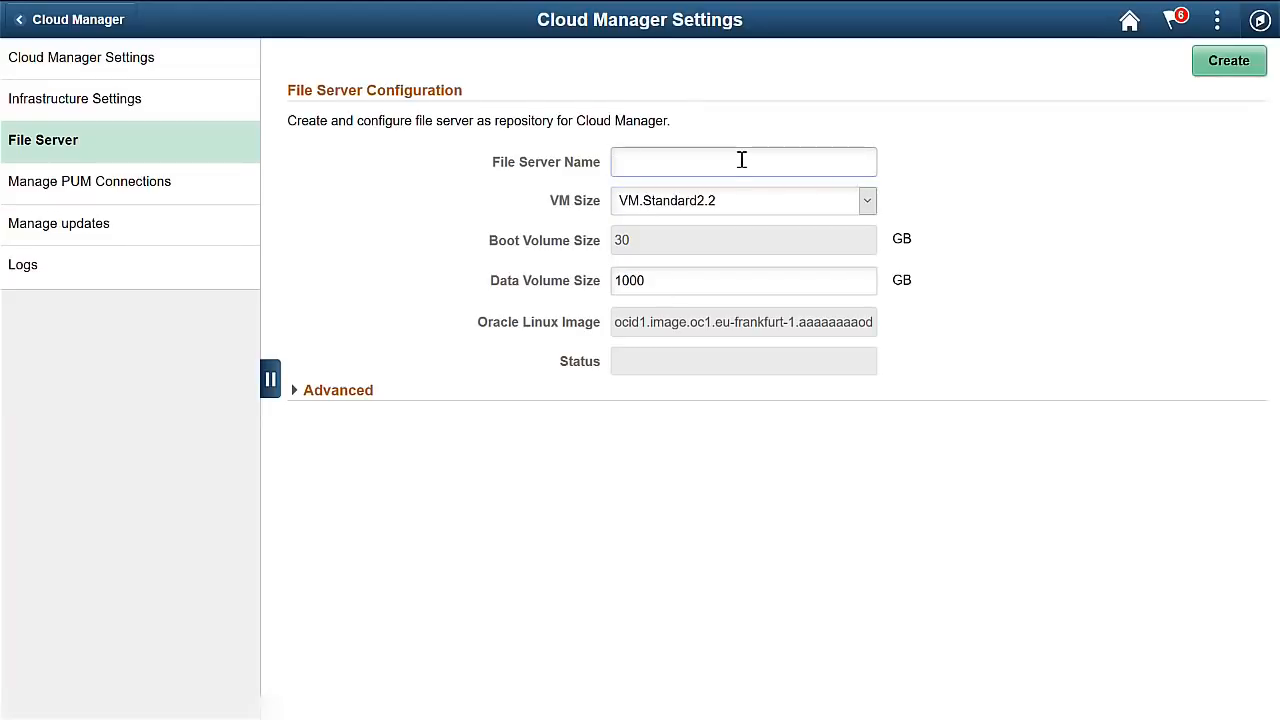
{"action": "type", "text": "CM7FS"}
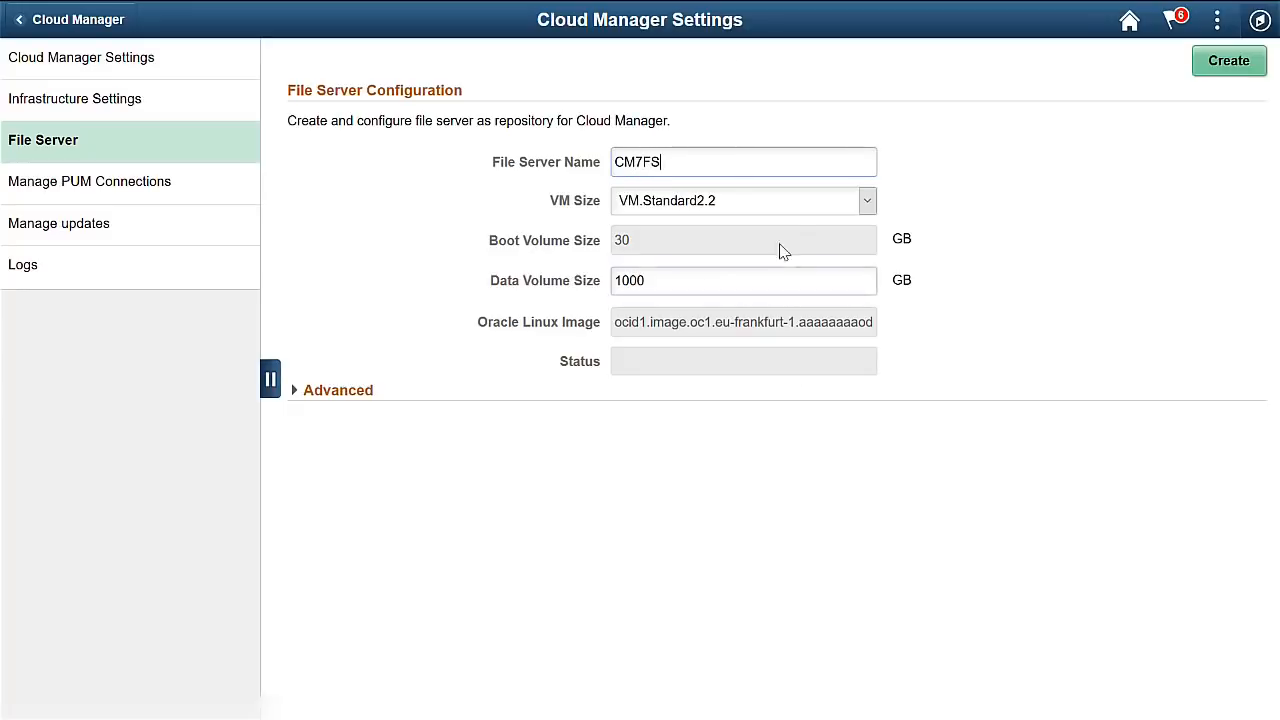
{"action": "left_click", "coordinate": [780, 206]}
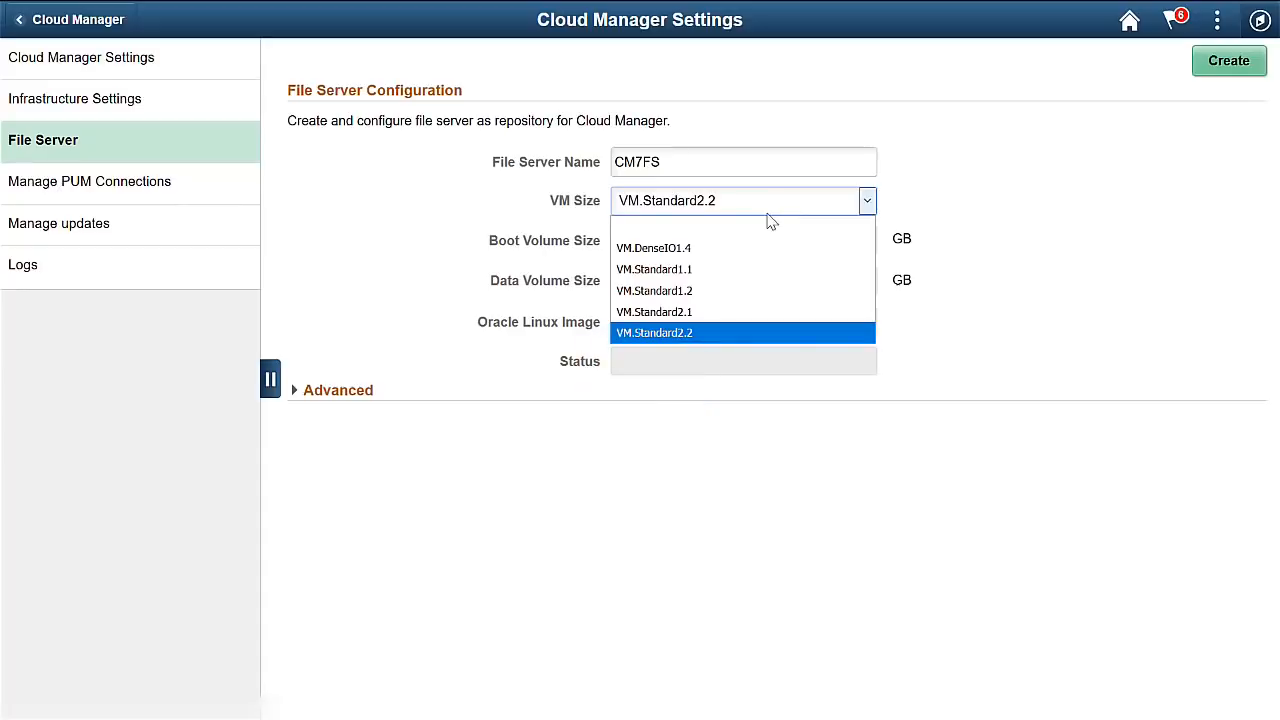
{"action": "left_click", "coordinate": [720, 272]}
{"action": "left_click", "coordinate": [614, 280]}
{"action": "double_click", "coordinate": [614, 280]}
{"action": "type", "text": "400"}
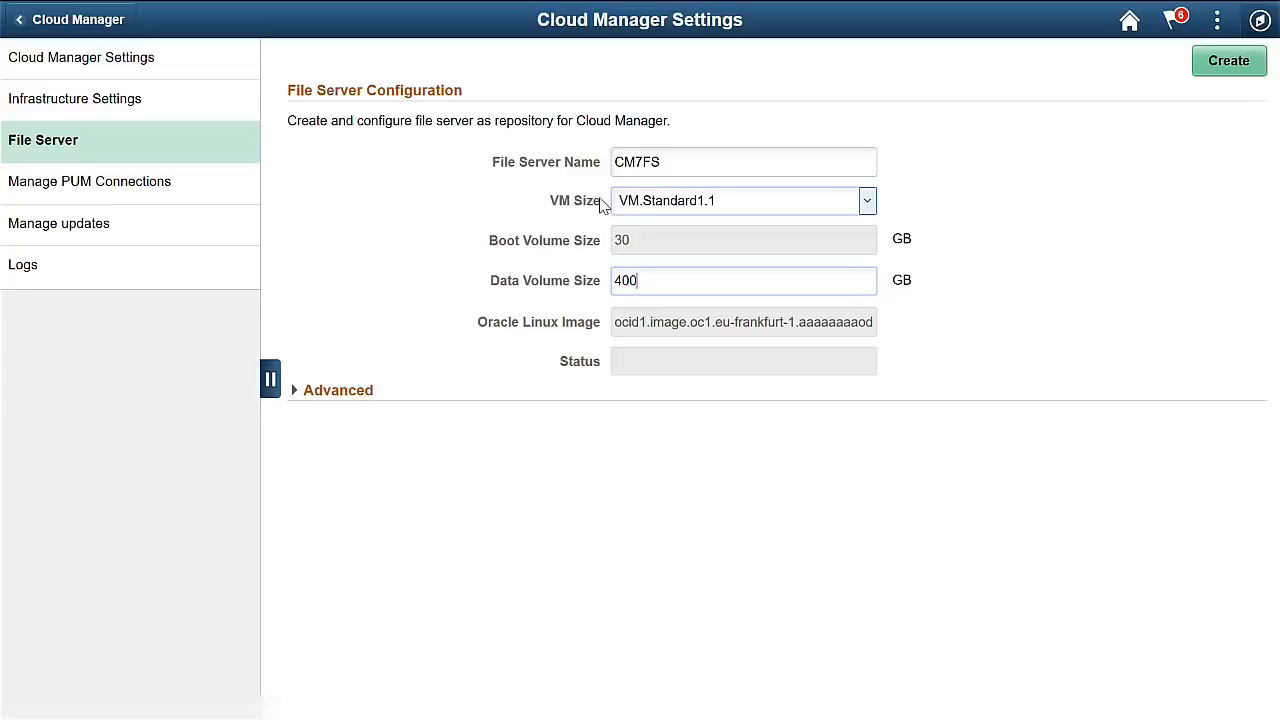
{"action": "left_click", "coordinate": [1228, 61]}
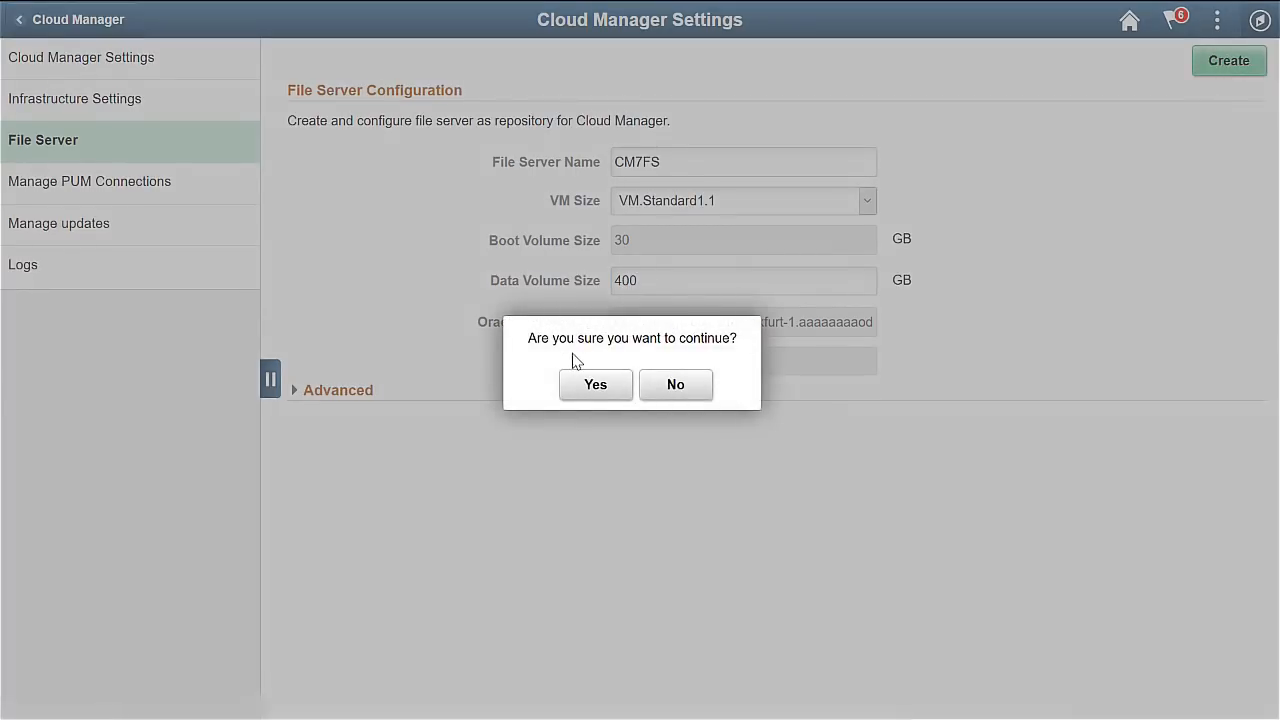
{"action": "left_click", "coordinate": [594, 386]}
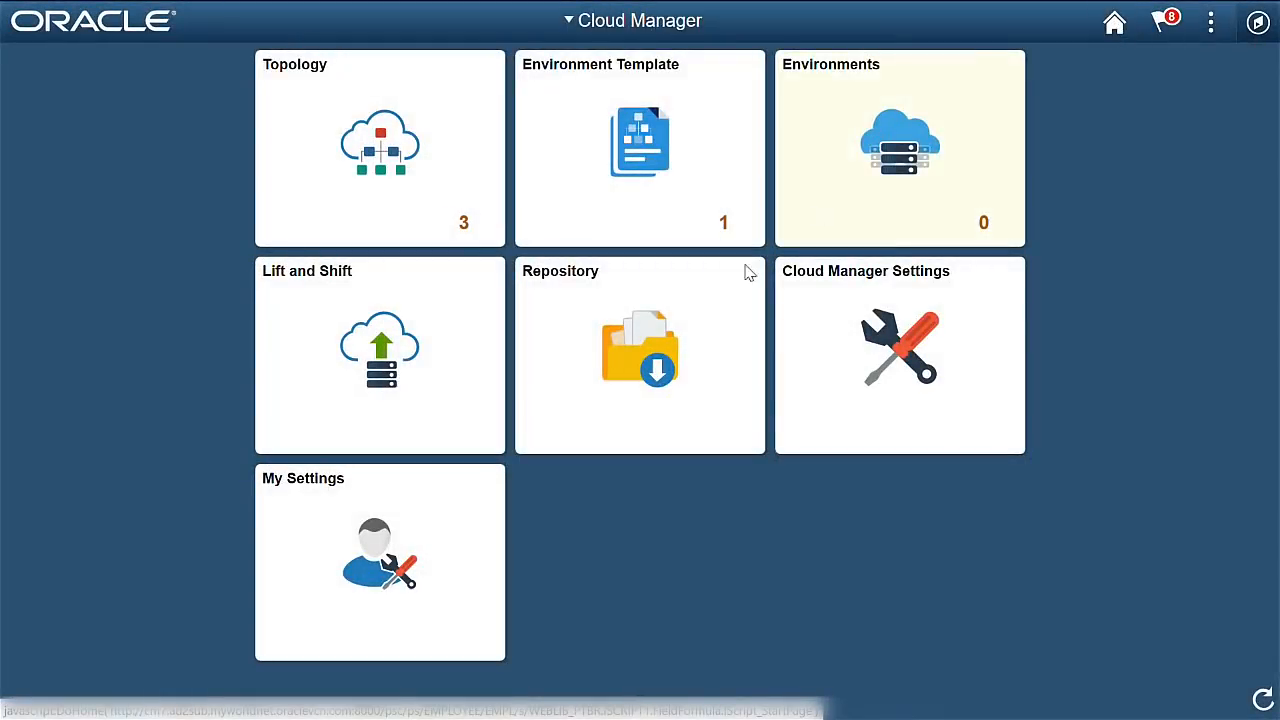
Subscribe to the HCM_92_Linux and Tools_857_Linux channels, accepting the Tools patch 01 filter.
{"action": "left_click", "coordinate": [663, 341]}
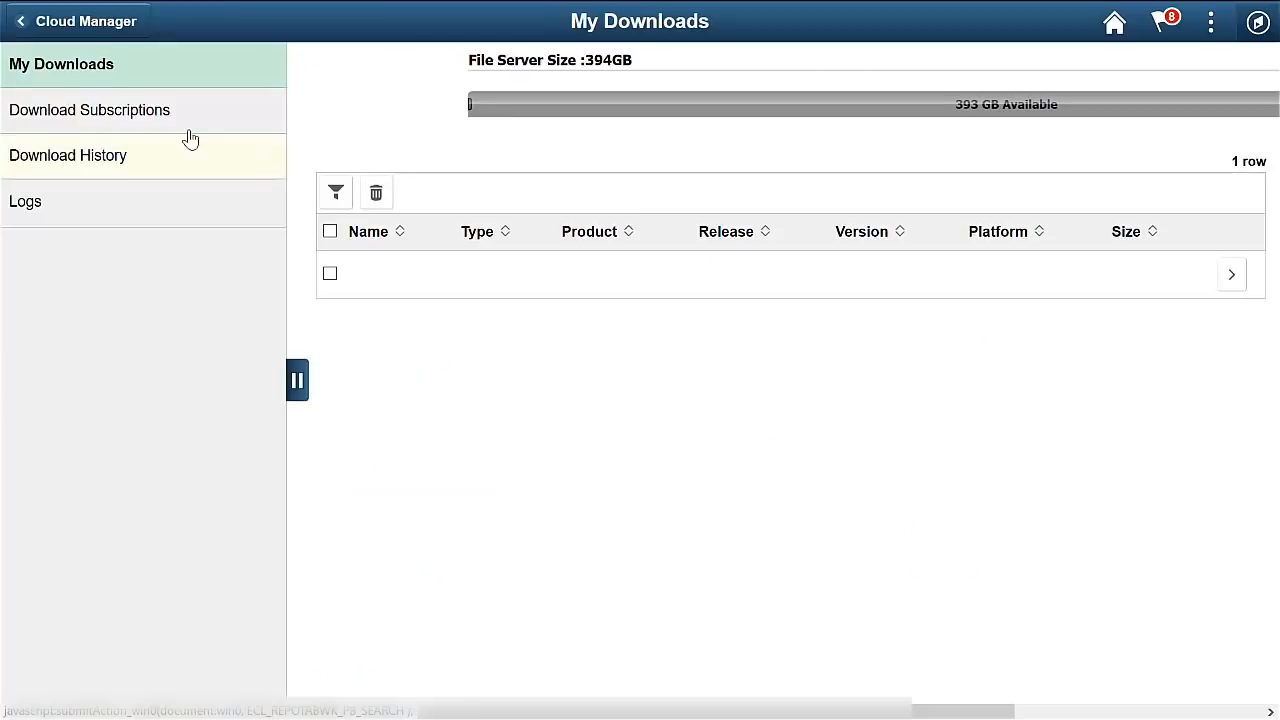
{"action": "left_click", "coordinate": [124, 116]}
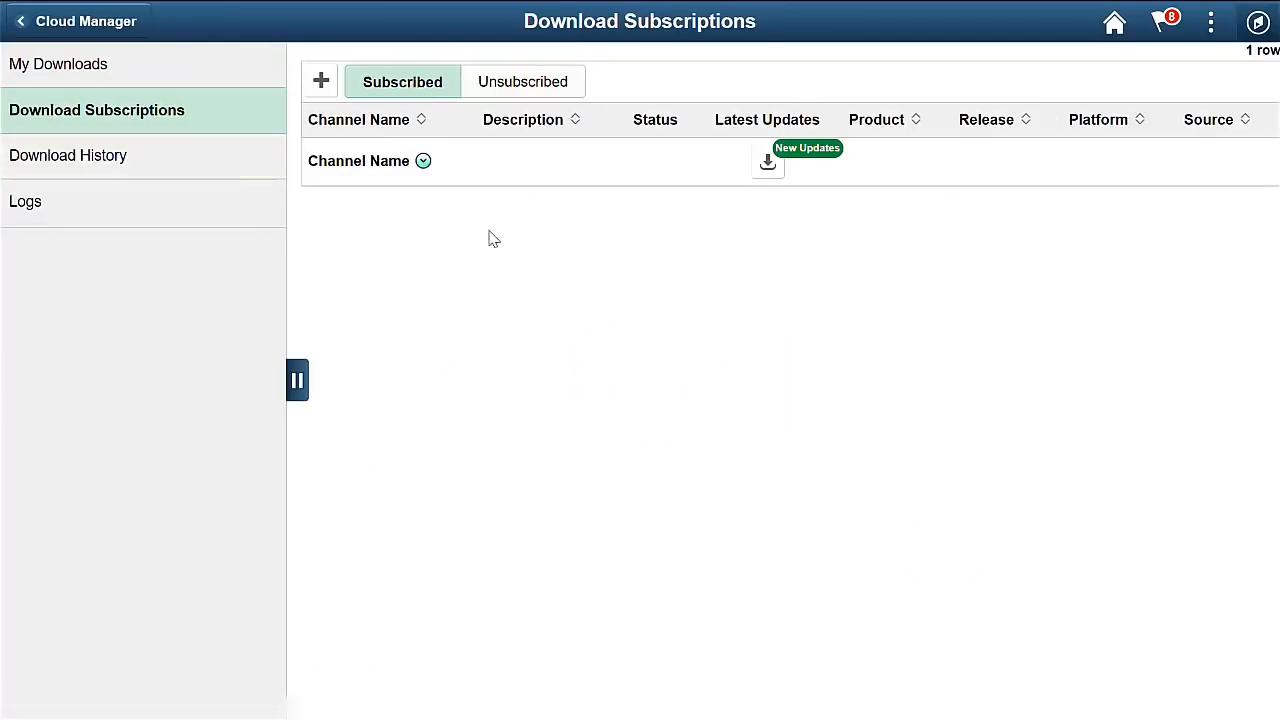
{"action": "left_click", "coordinate": [539, 92]}
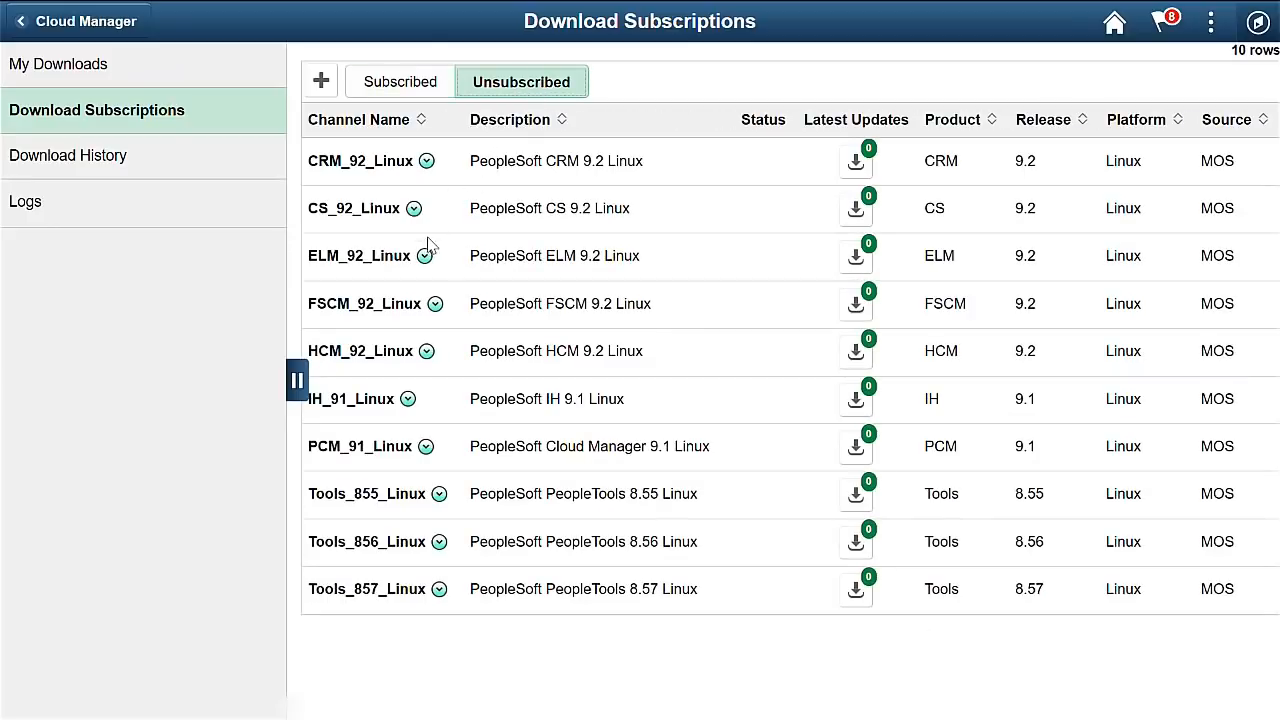
{"action": "left_click", "coordinate": [427, 353]}
{"action": "left_click", "coordinate": [484, 350]}
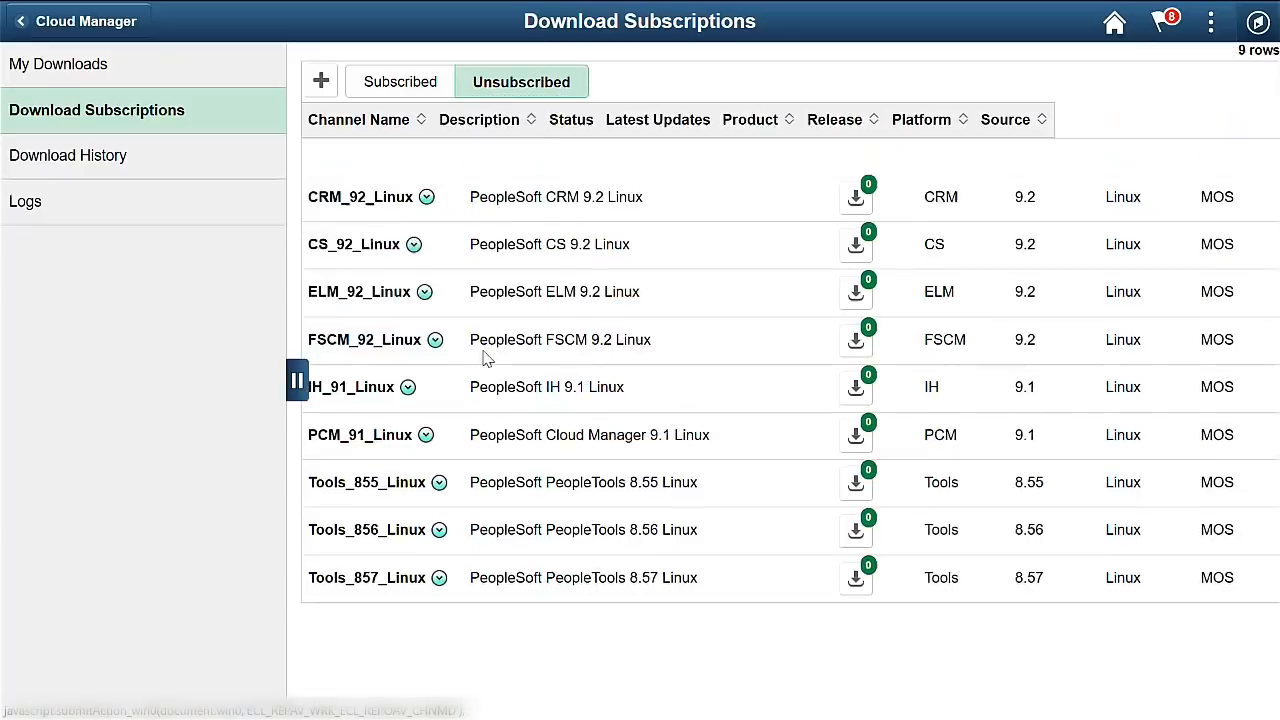
{"action": "left_click", "coordinate": [440, 545]}
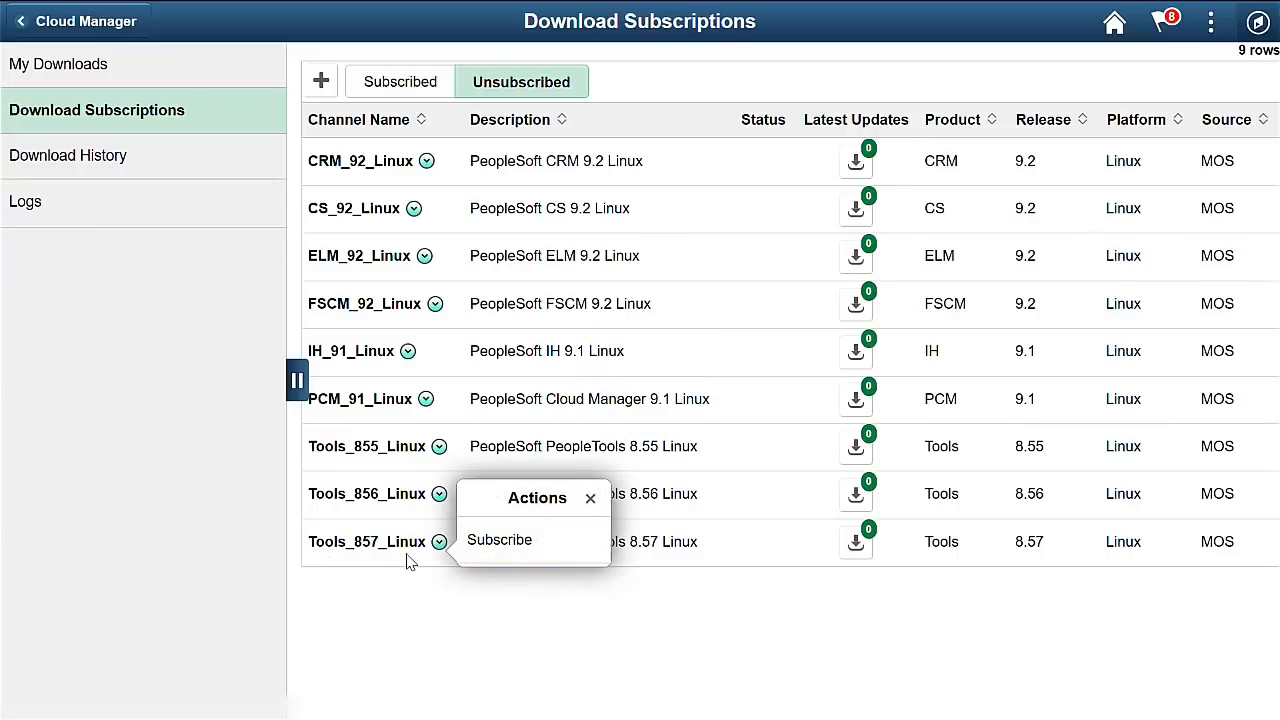
{"action": "left_click", "coordinate": [513, 540]}
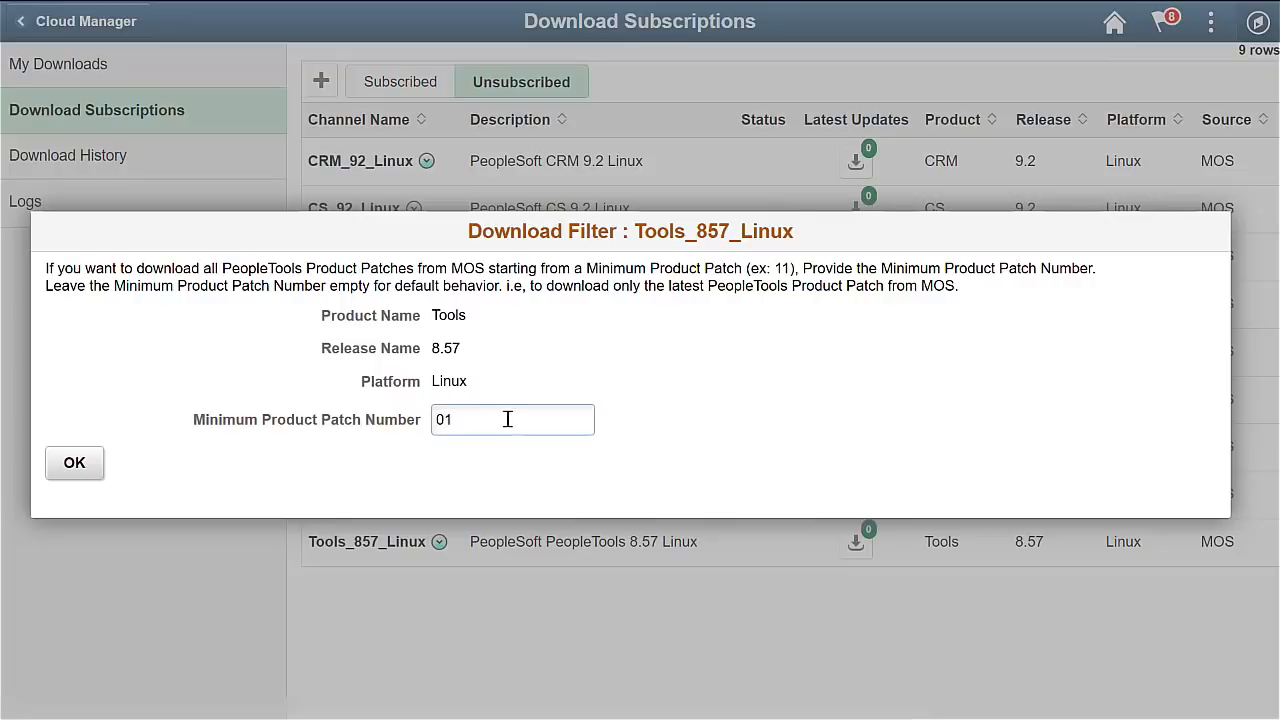
{"action": "left_click", "coordinate": [78, 464]}
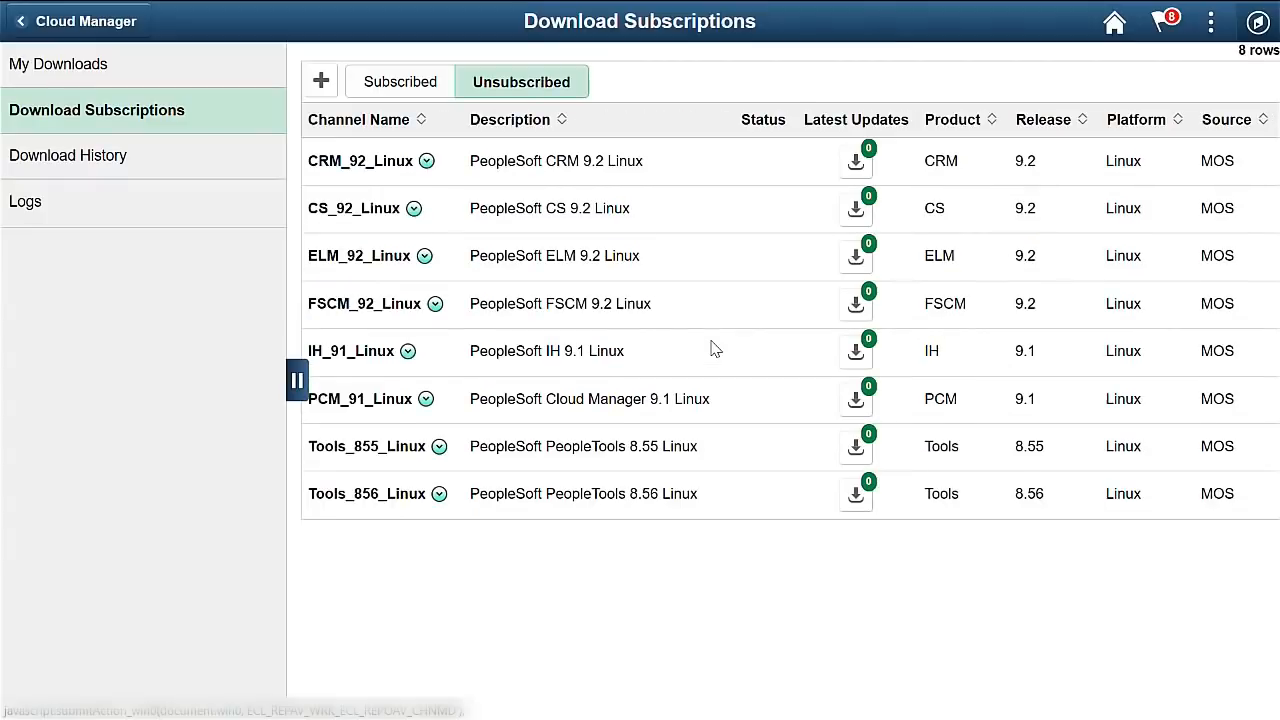
Review the subscribed channels and My Downloads, showing a 394 GB file server with 348 GB free.
{"action": "left_click", "coordinate": [400, 82]}
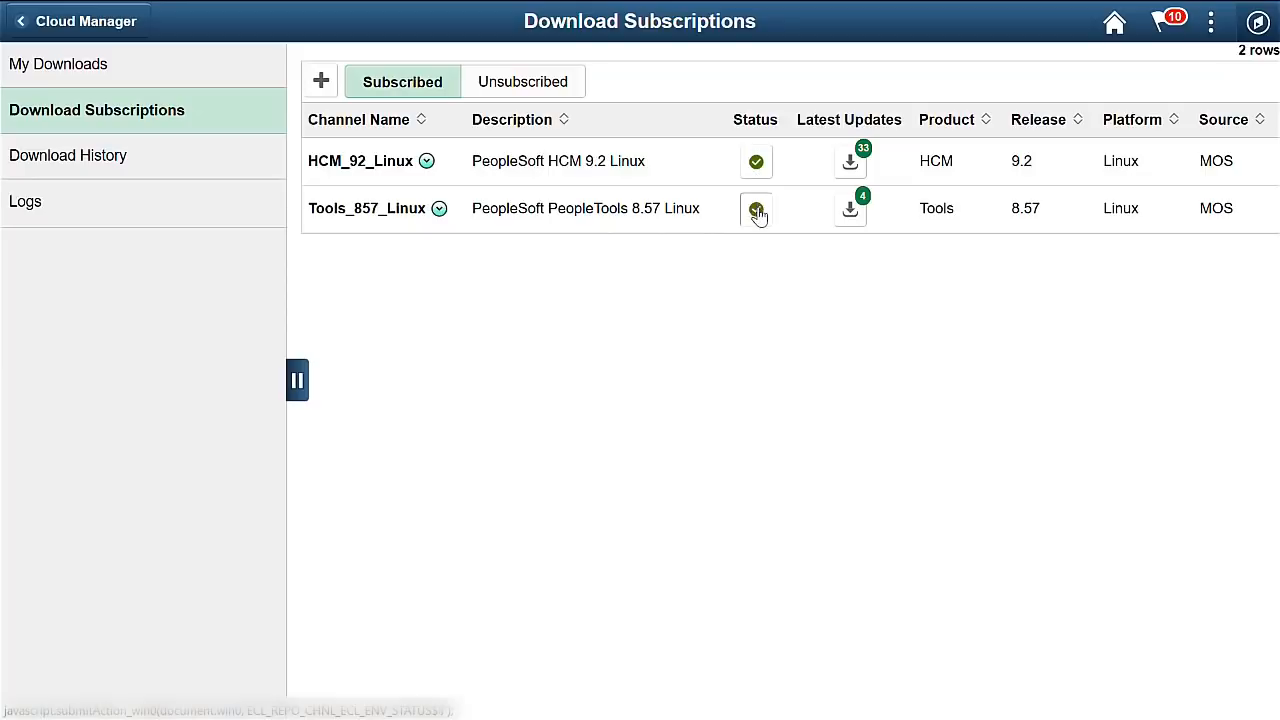
{"action": "left_click", "coordinate": [100, 68]}
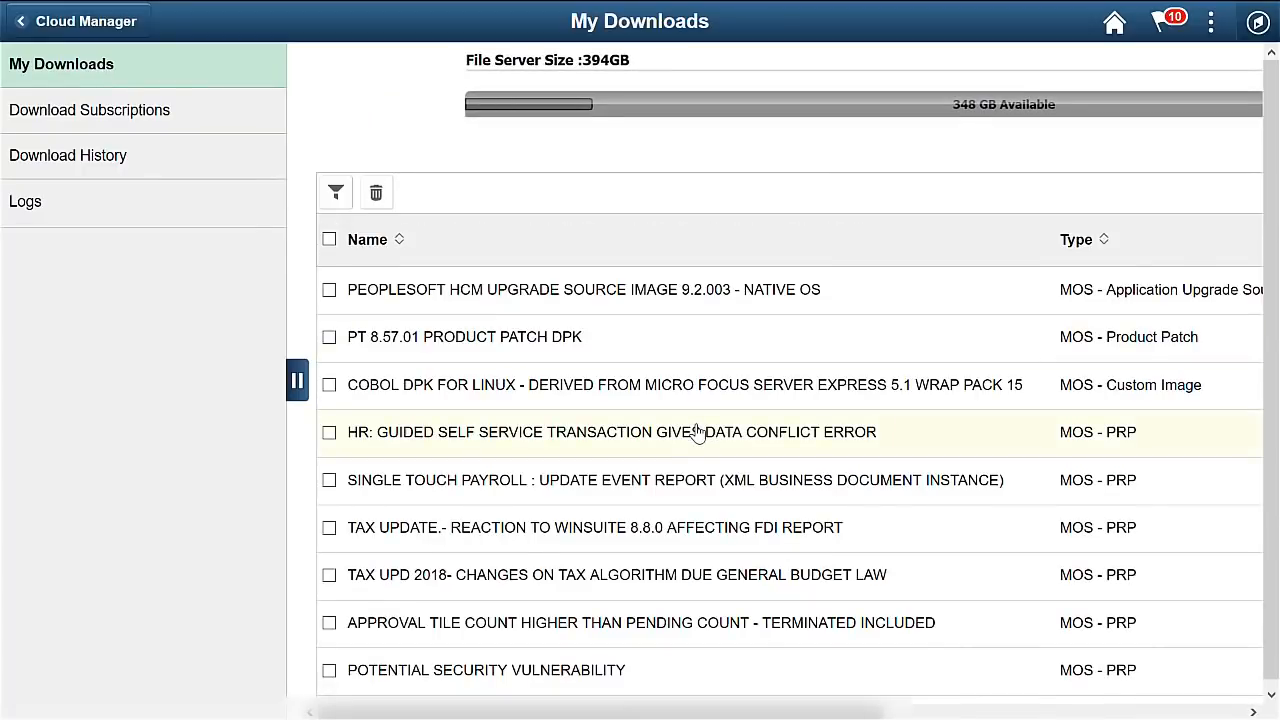
{"action": "scroll", "coordinate": [697, 432], "scroll_direction": "down", "scroll_amount": 5}
{"action": "scroll", "coordinate": [697, 432], "scroll_direction": "down", "scroll_amount": 15}
{"action": "scroll", "coordinate": [697, 432], "scroll_direction": "down", "scroll_amount": 2}
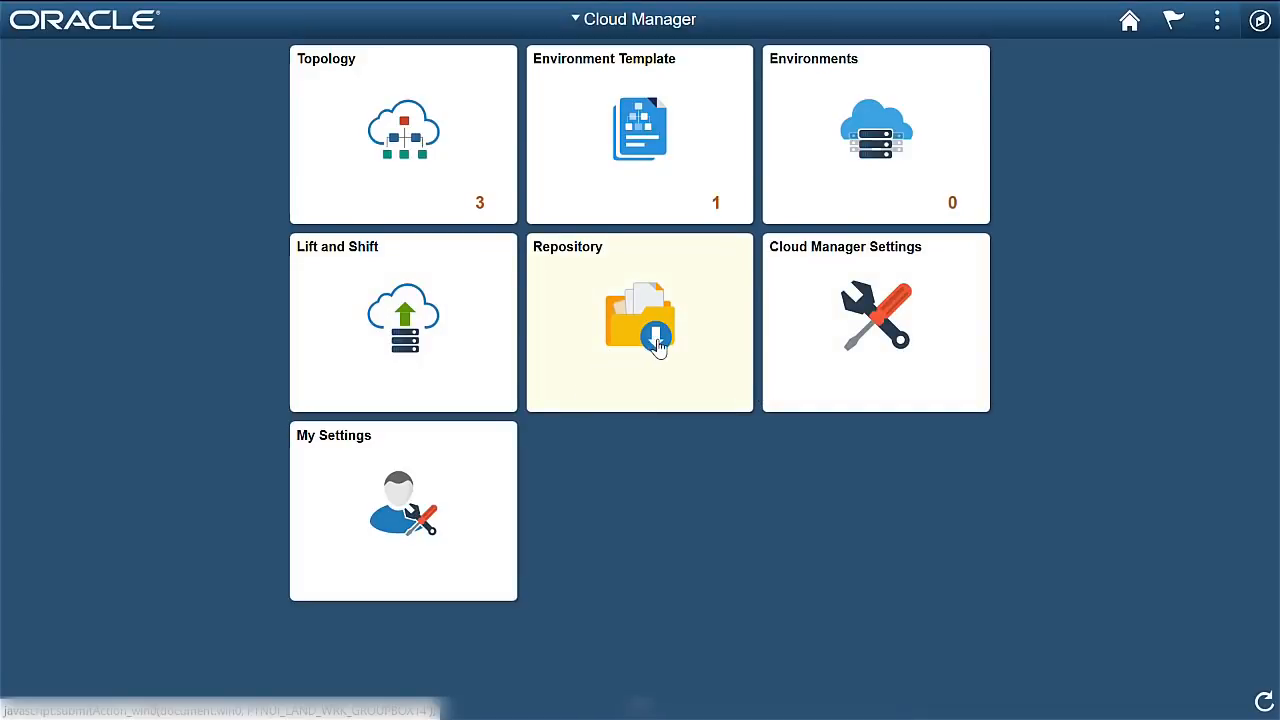
In the PUM Fulltier topology, set the Full Tier node shape to VM.Standard1.1.
{"action": "left_click", "coordinate": [409, 171]}
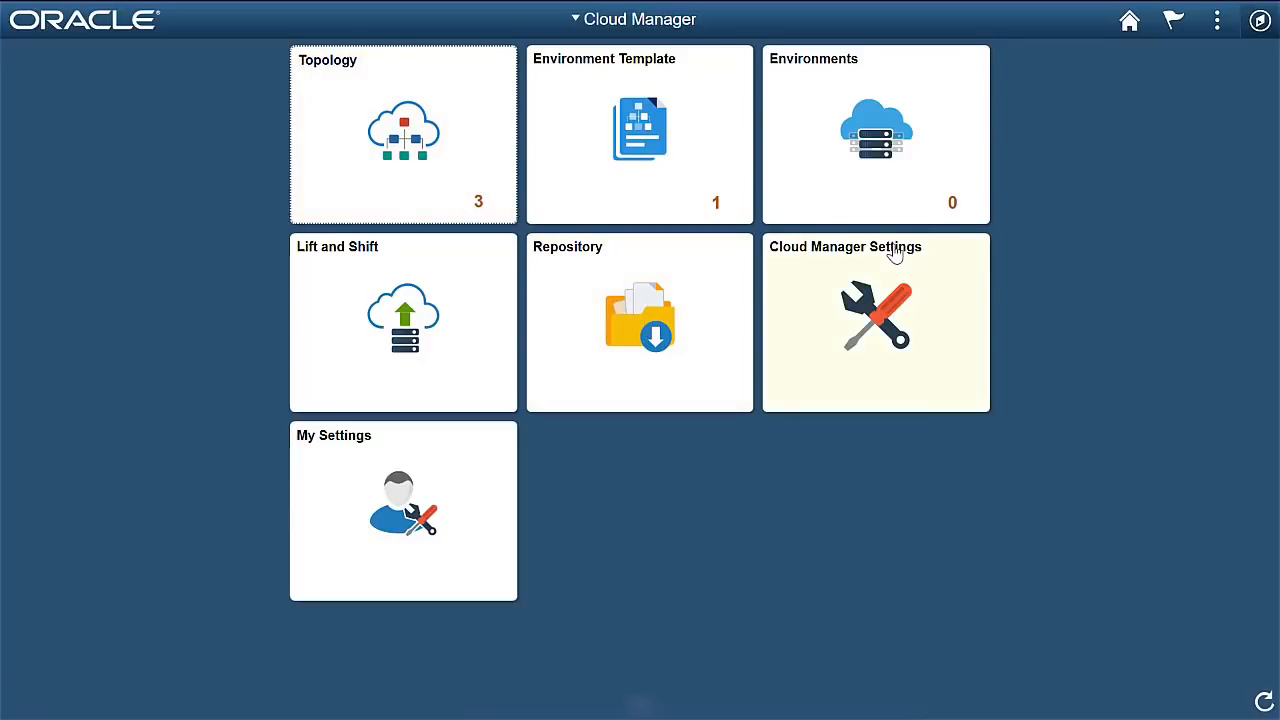
{"action": "left_click", "coordinate": [402, 171]}
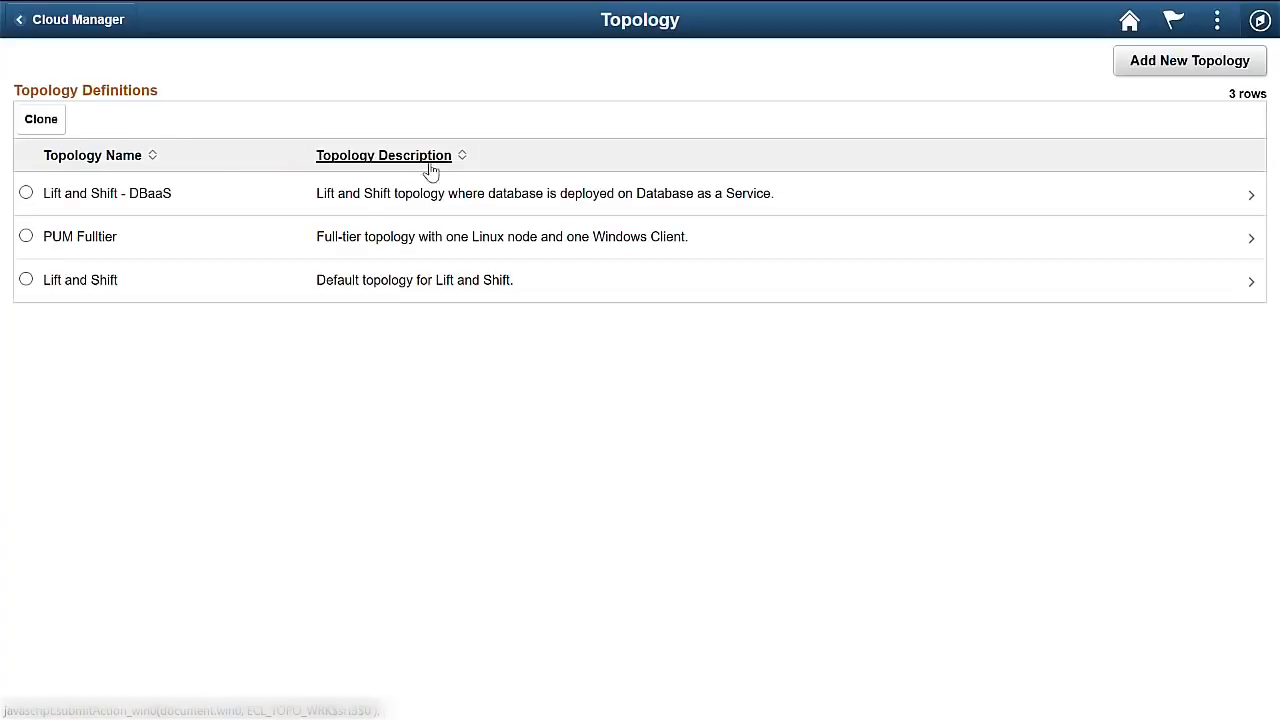
{"action": "left_click", "coordinate": [404, 249]}
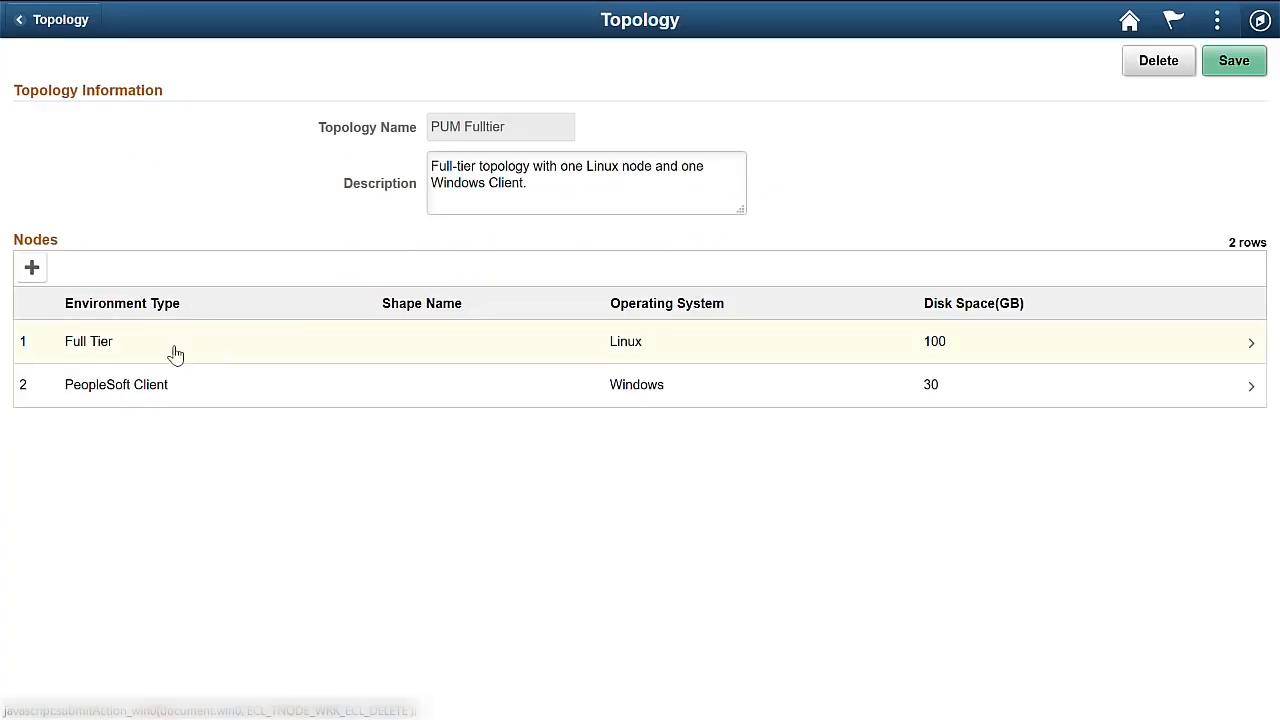
{"action": "left_click", "coordinate": [306, 358]}
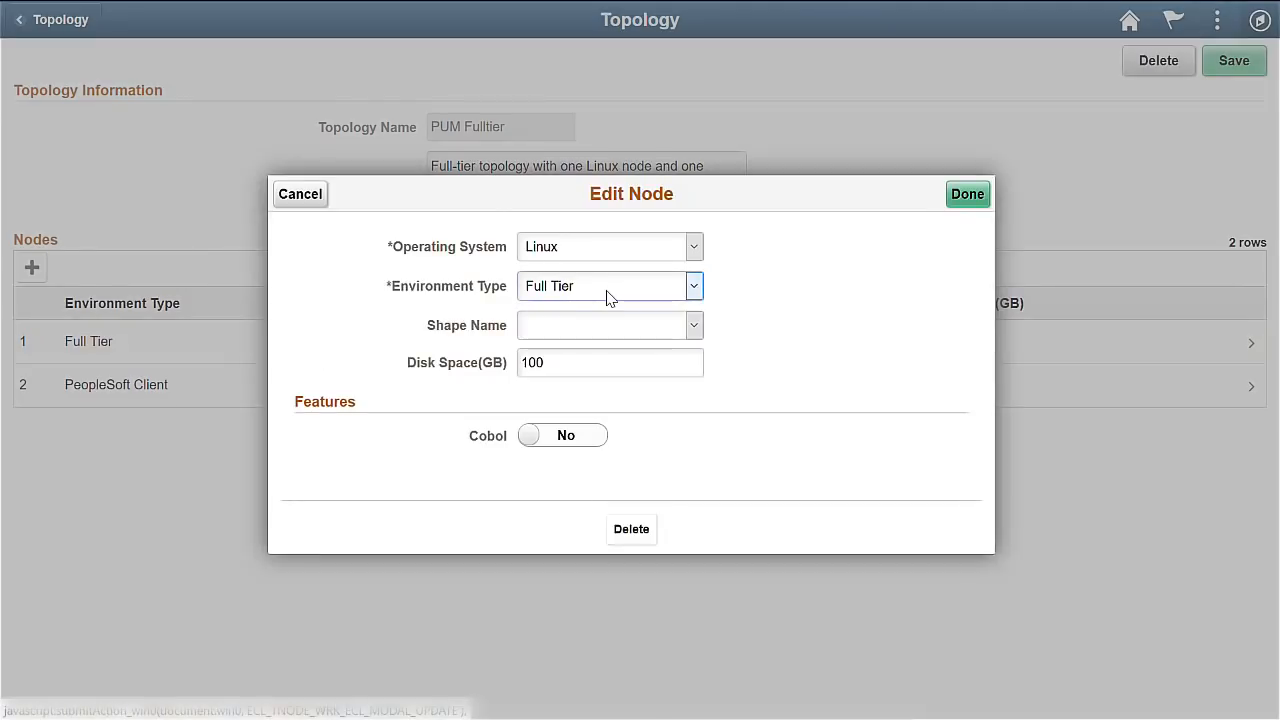
{"action": "left_click", "coordinate": [598, 334]}
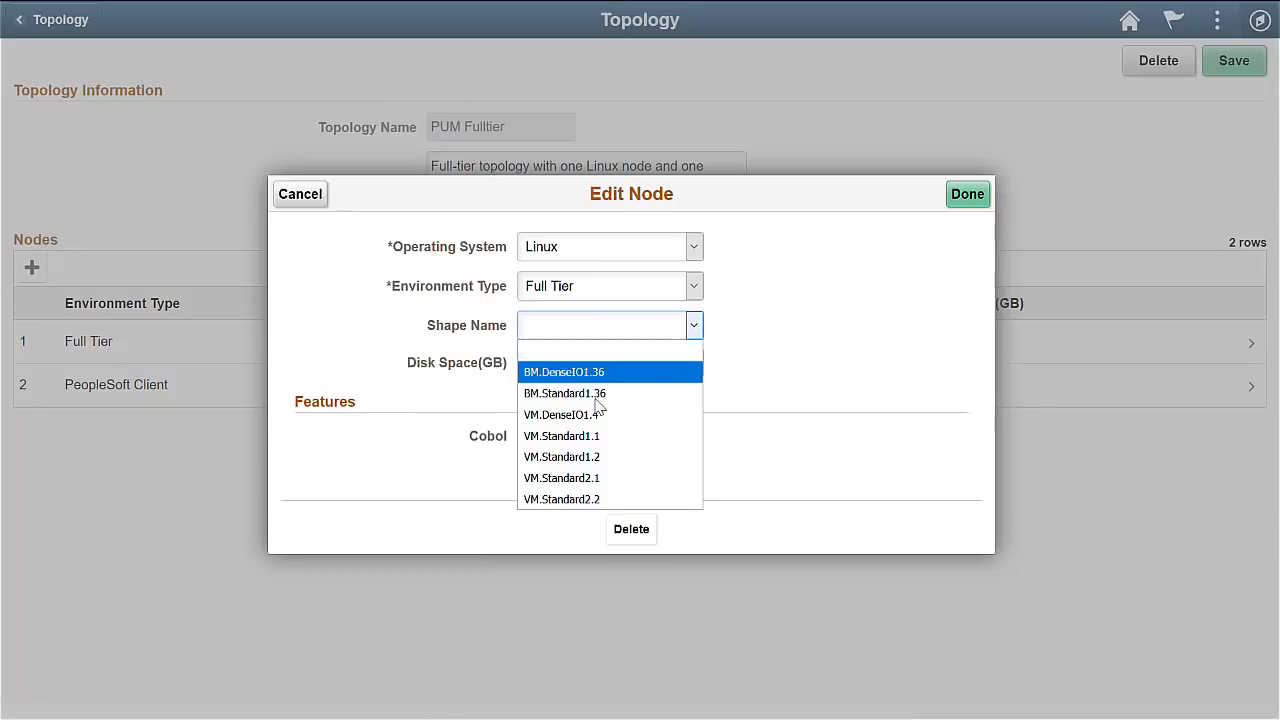
{"action": "left_click", "coordinate": [606, 443]}
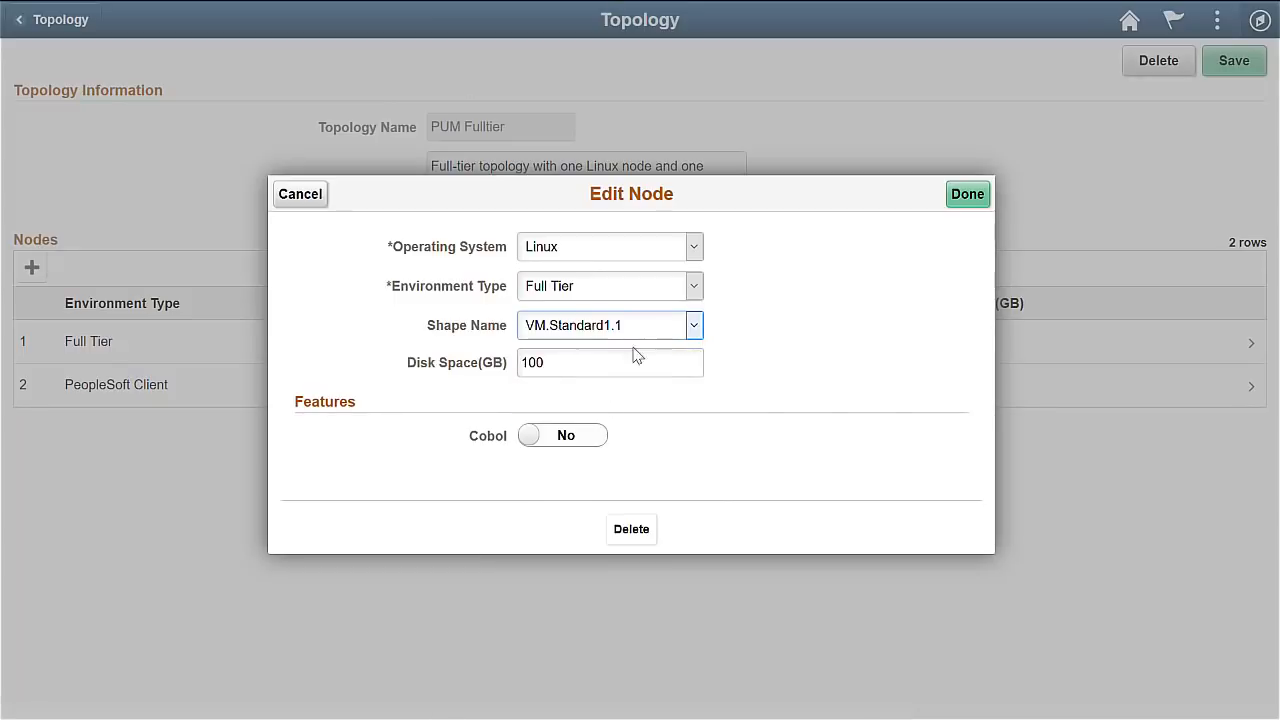
{"action": "left_click", "coordinate": [981, 197]}
Give the PeopleSoft Client node shape VM.Standard1.1 and 50 GB disk, then save the topology.
{"action": "left_click", "coordinate": [415, 400]}
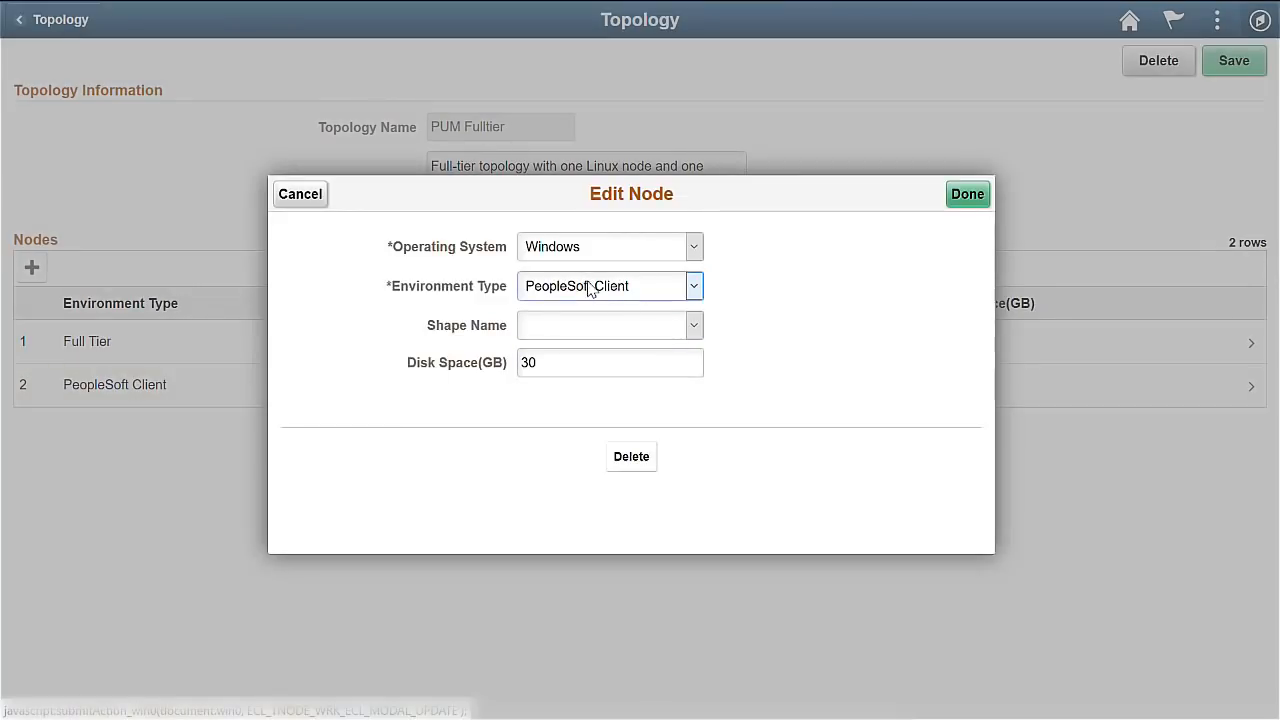
{"action": "left_click", "coordinate": [583, 325]}
{"action": "left_click", "coordinate": [572, 391]}
{"action": "key", "text": "Tab"}
{"action": "type", "text": "50"}
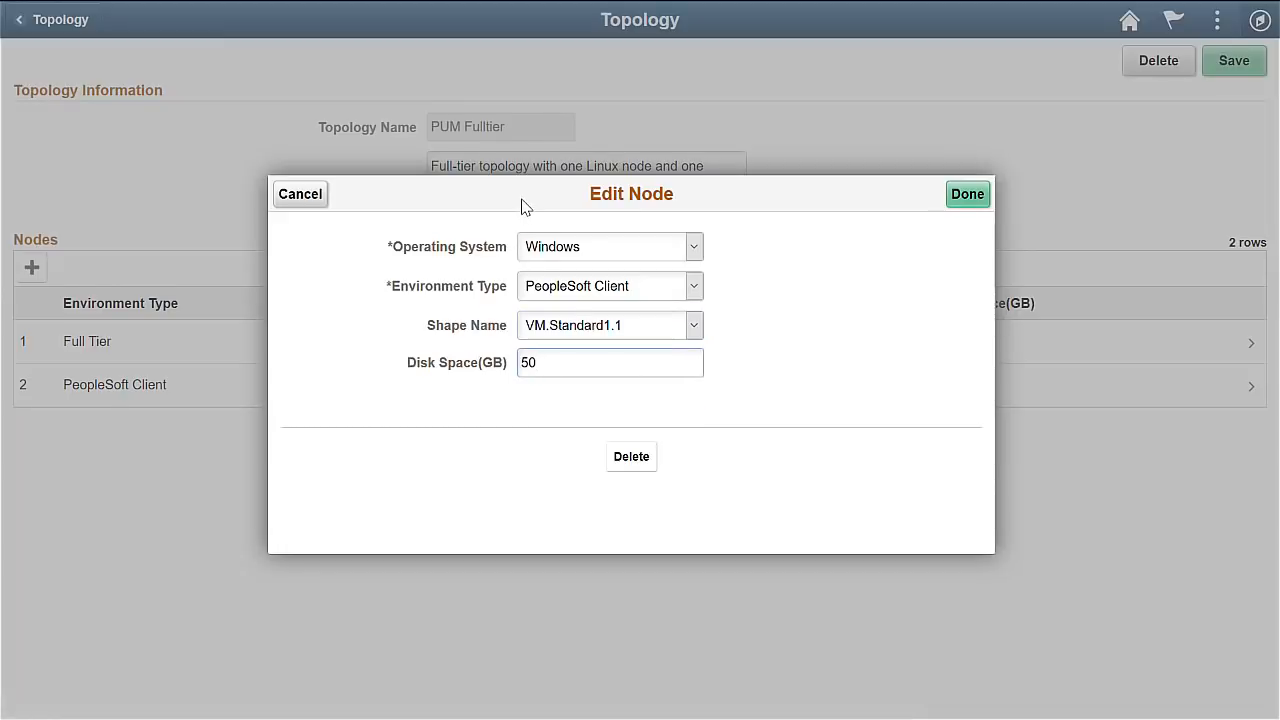
{"action": "left_click", "coordinate": [969, 194]}
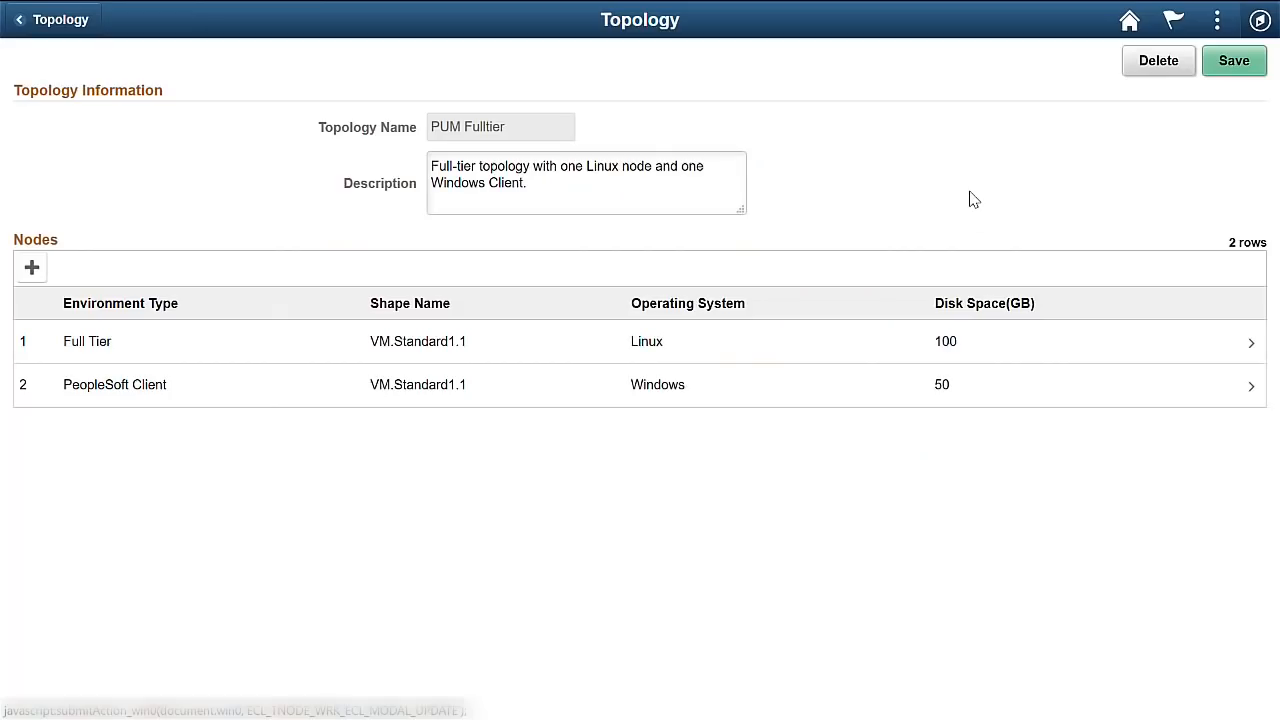
{"action": "left_click", "coordinate": [1233, 68]}
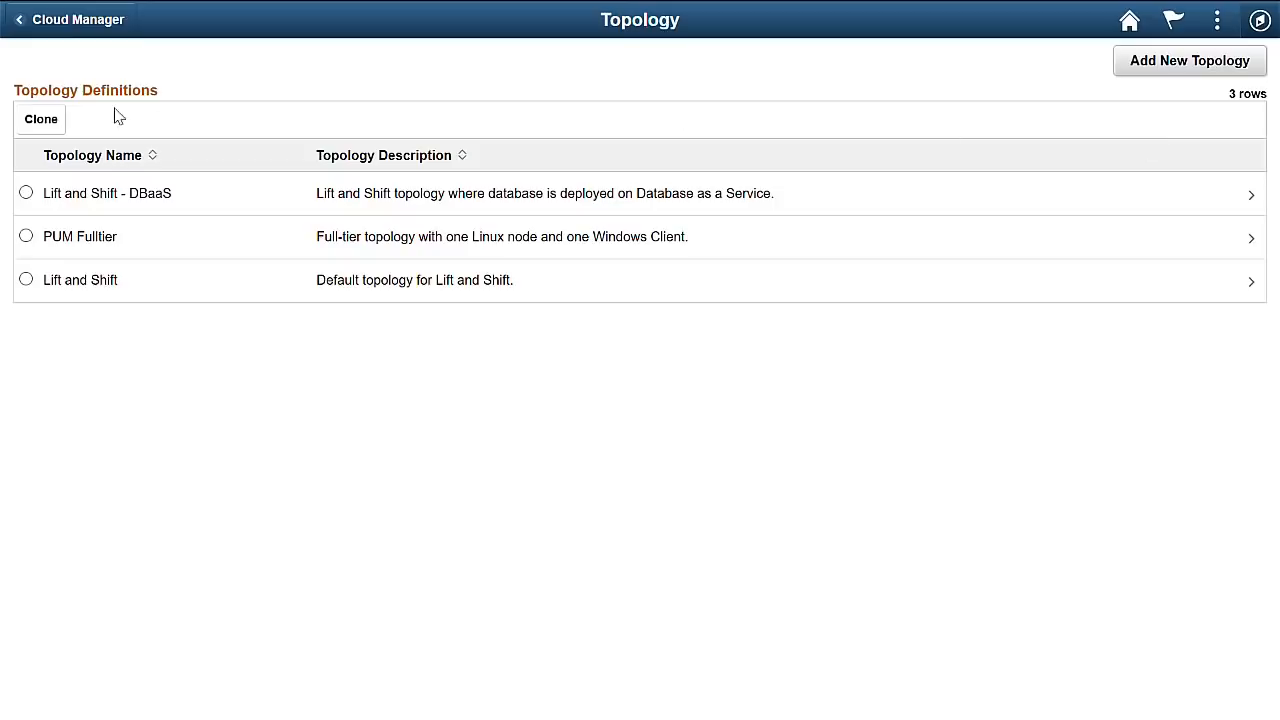
Start a new environment template HCMPI27 with a description, using the HCM 9.2.027 update image database.
{"action": "left_click", "coordinate": [84, 30]}
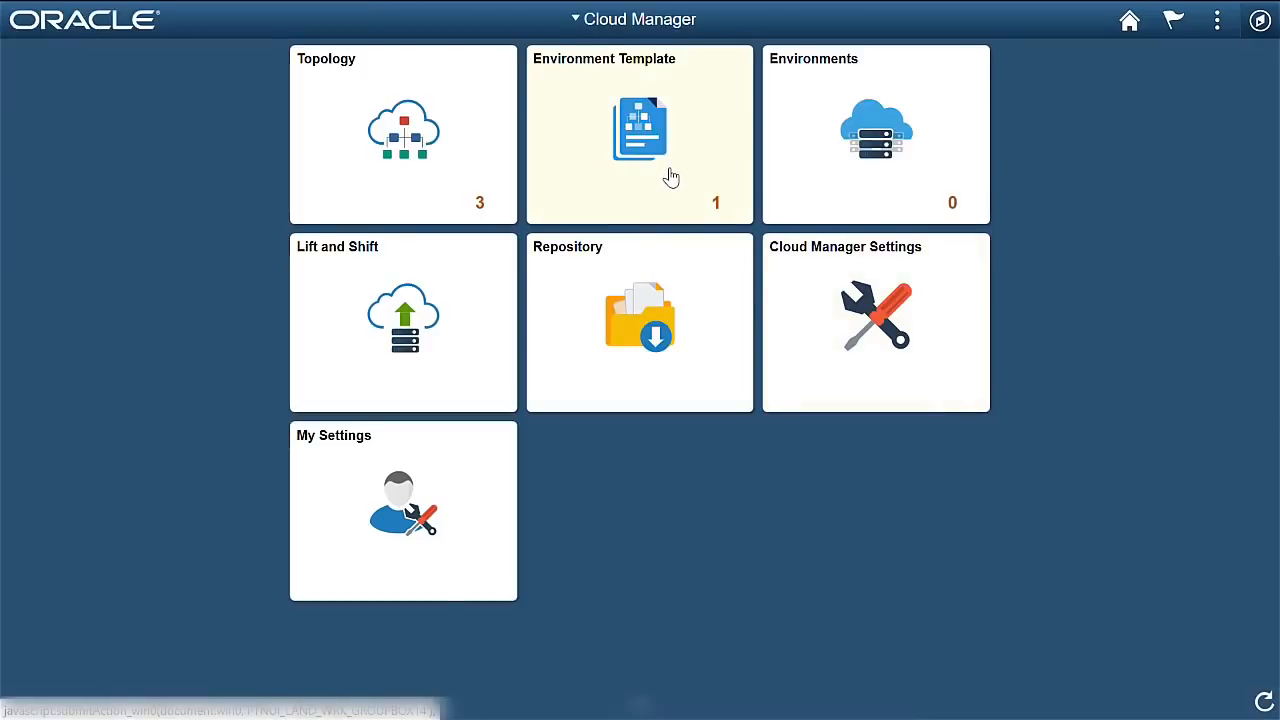
{"action": "left_click", "coordinate": [670, 177]}
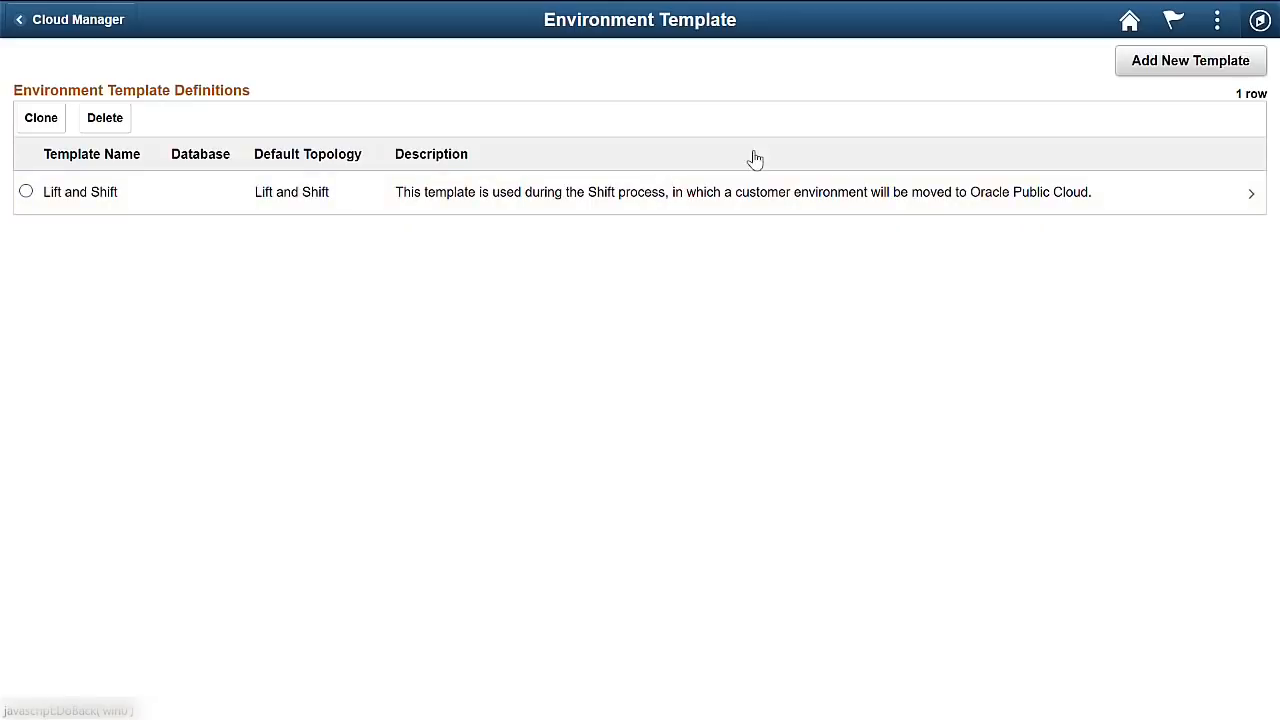
{"action": "left_click", "coordinate": [1168, 72]}
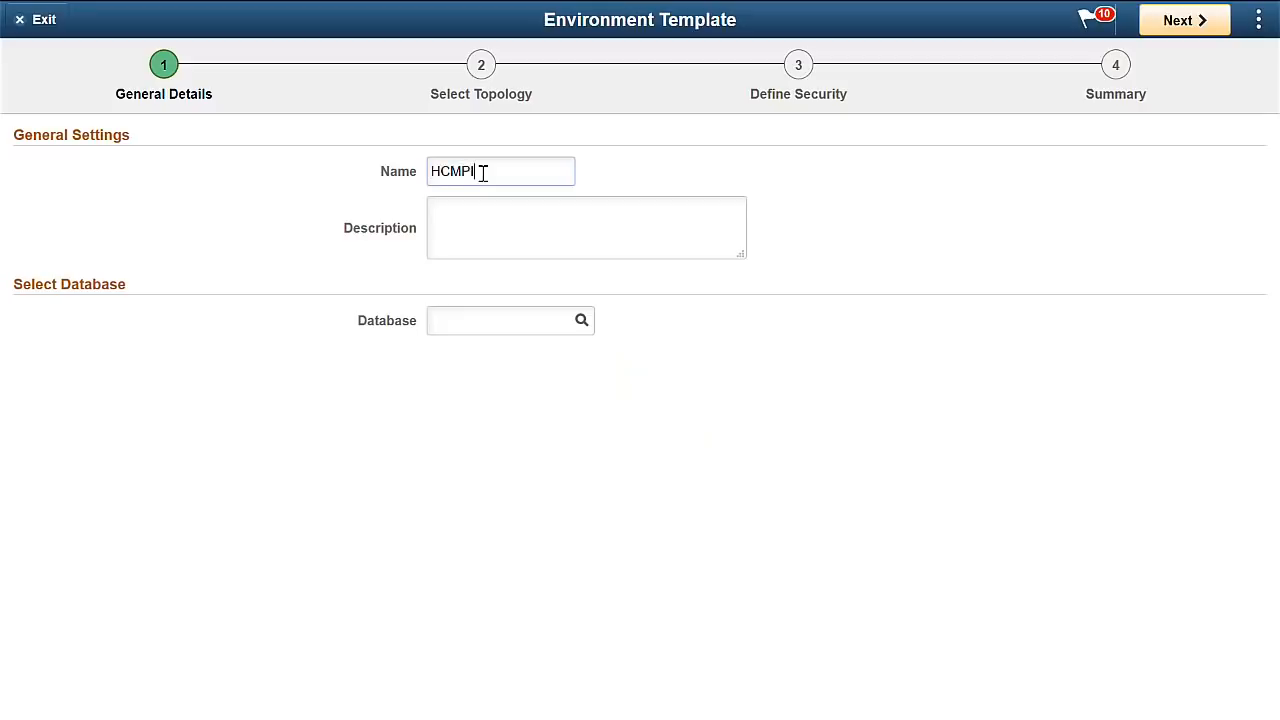
{"action": "key", "text": "Tab"}
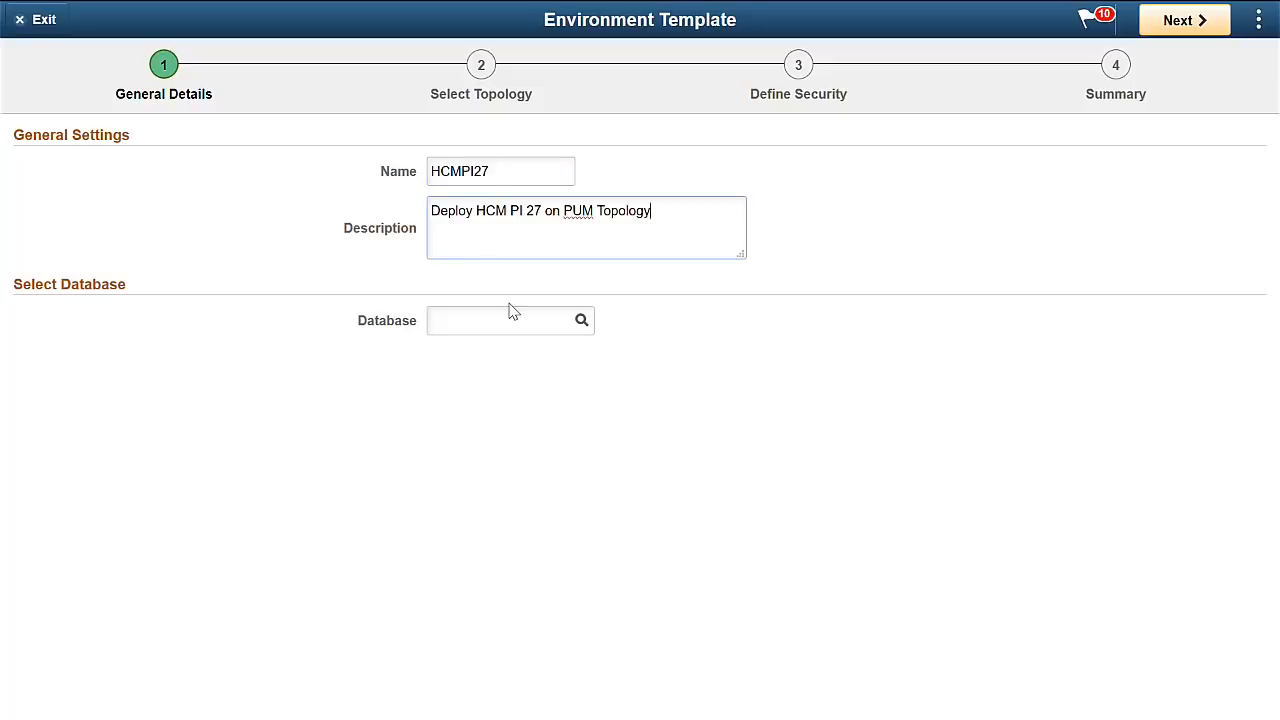
{"action": "left_click", "coordinate": [583, 321]}
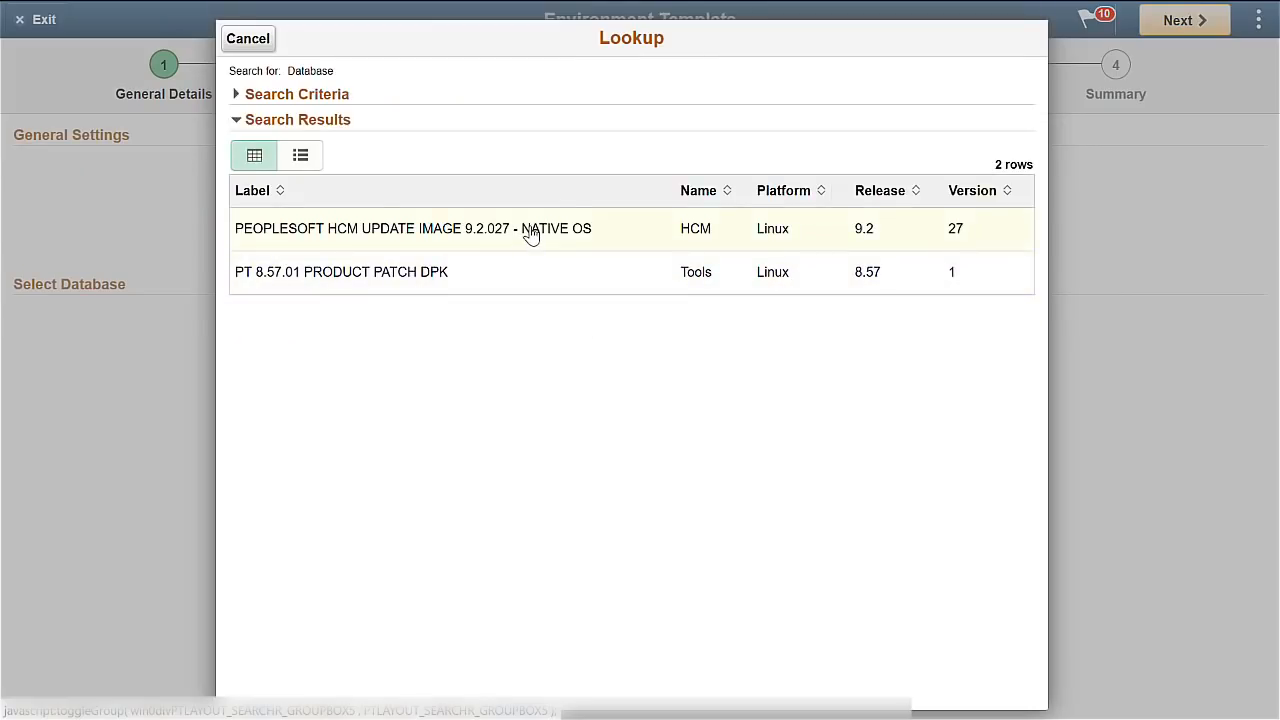
{"action": "left_click", "coordinate": [530, 233]}
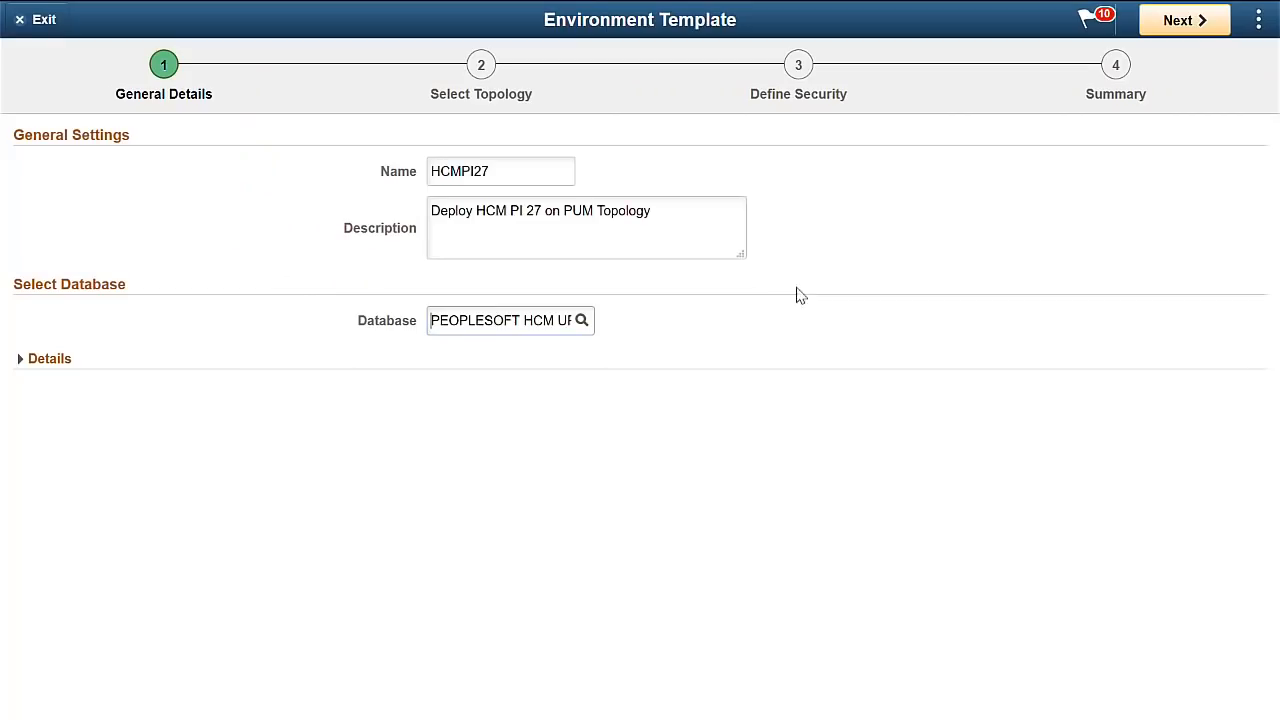
Select PUM Fulltier as the template topology and load its custom attributes for editing.
{"action": "left_click", "coordinate": [1183, 24]}
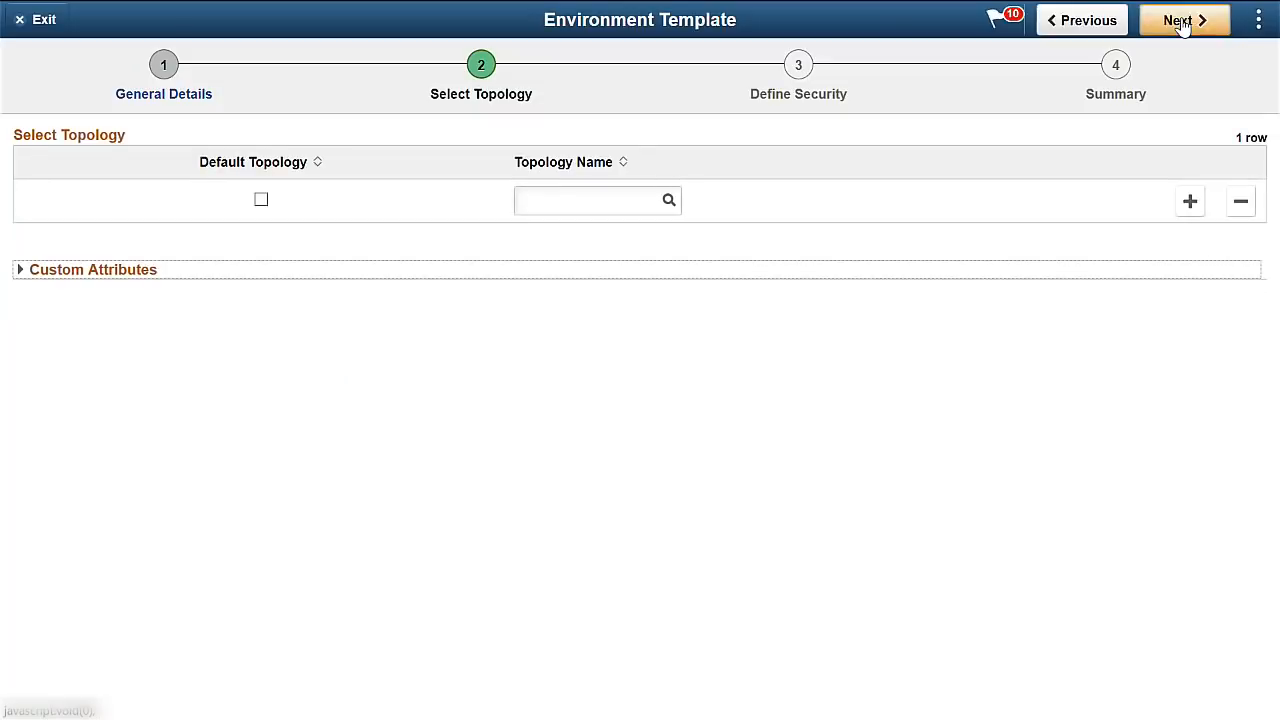
{"action": "left_click", "coordinate": [668, 203]}
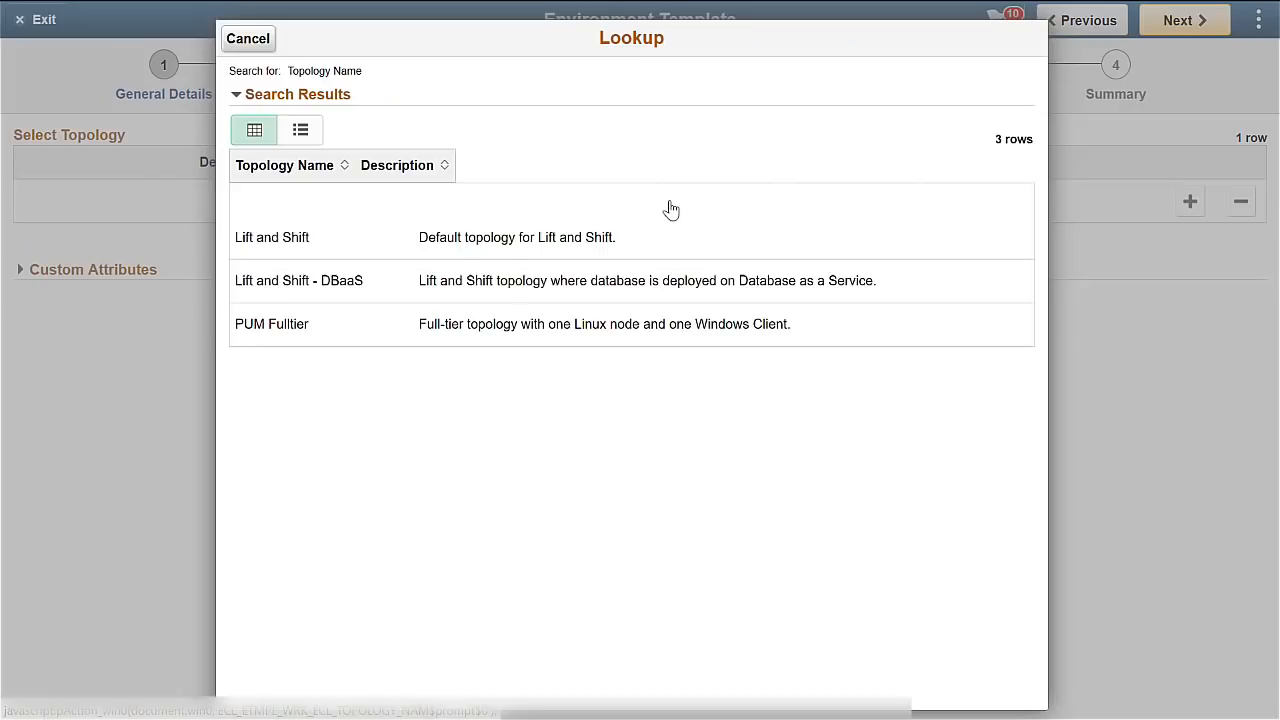
{"action": "left_click", "coordinate": [620, 291]}
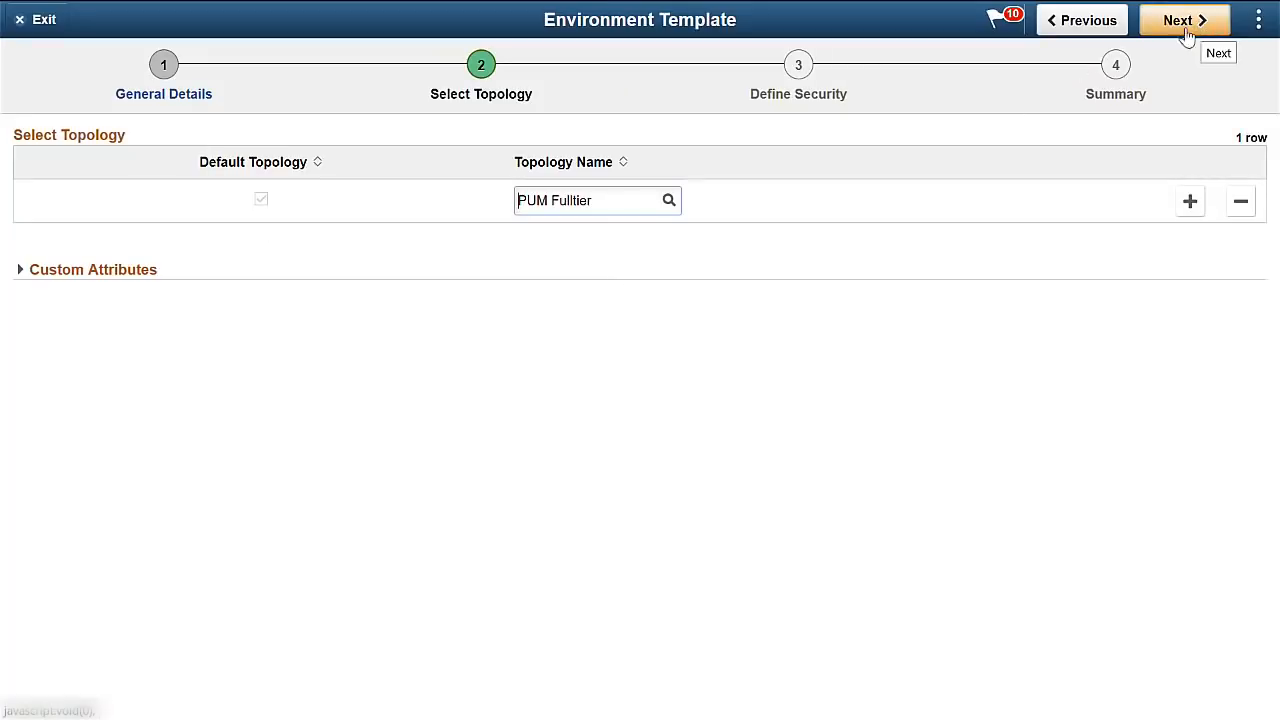
{"action": "left_click", "coordinate": [105, 271]}
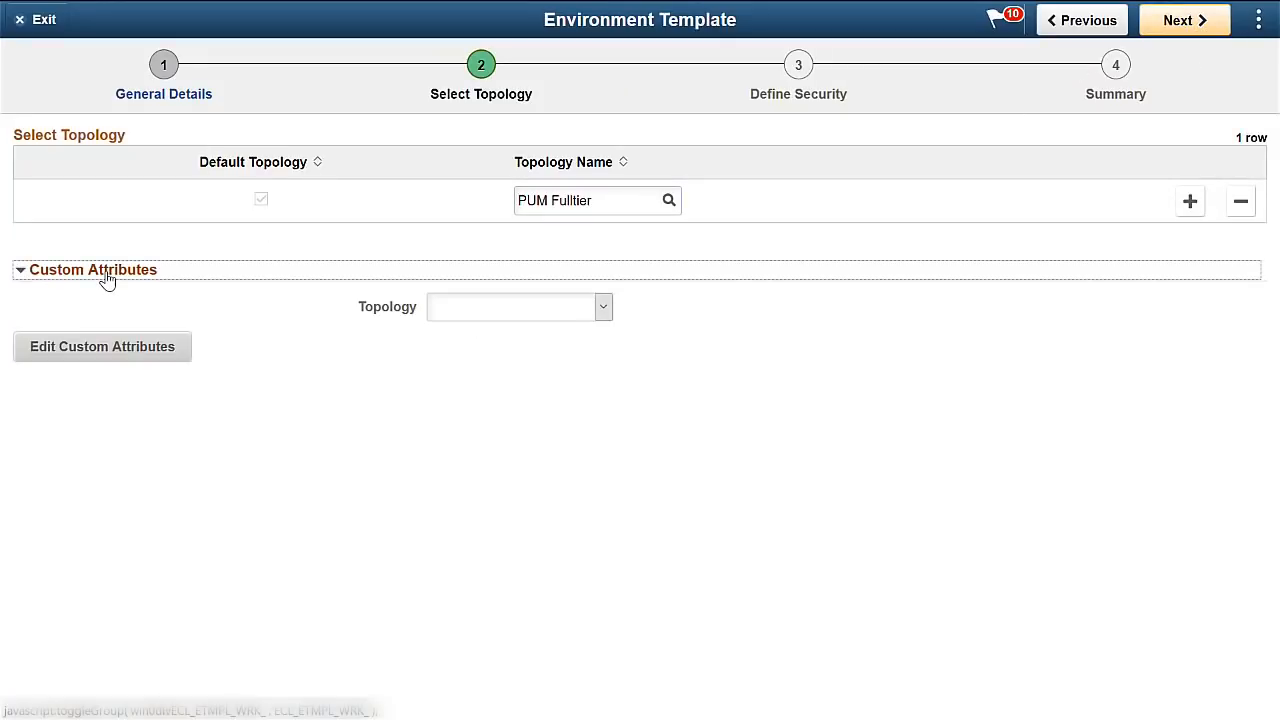
{"action": "left_click", "coordinate": [519, 311]}
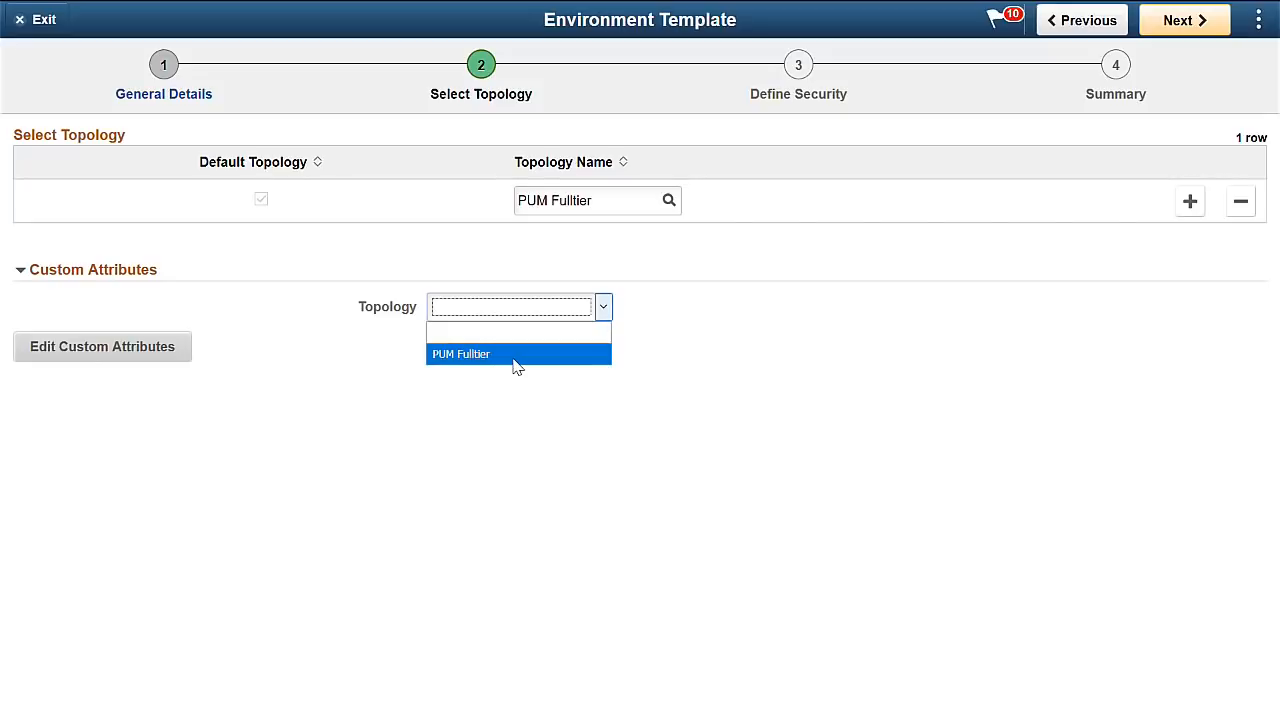
{"action": "left_click", "coordinate": [517, 356]}
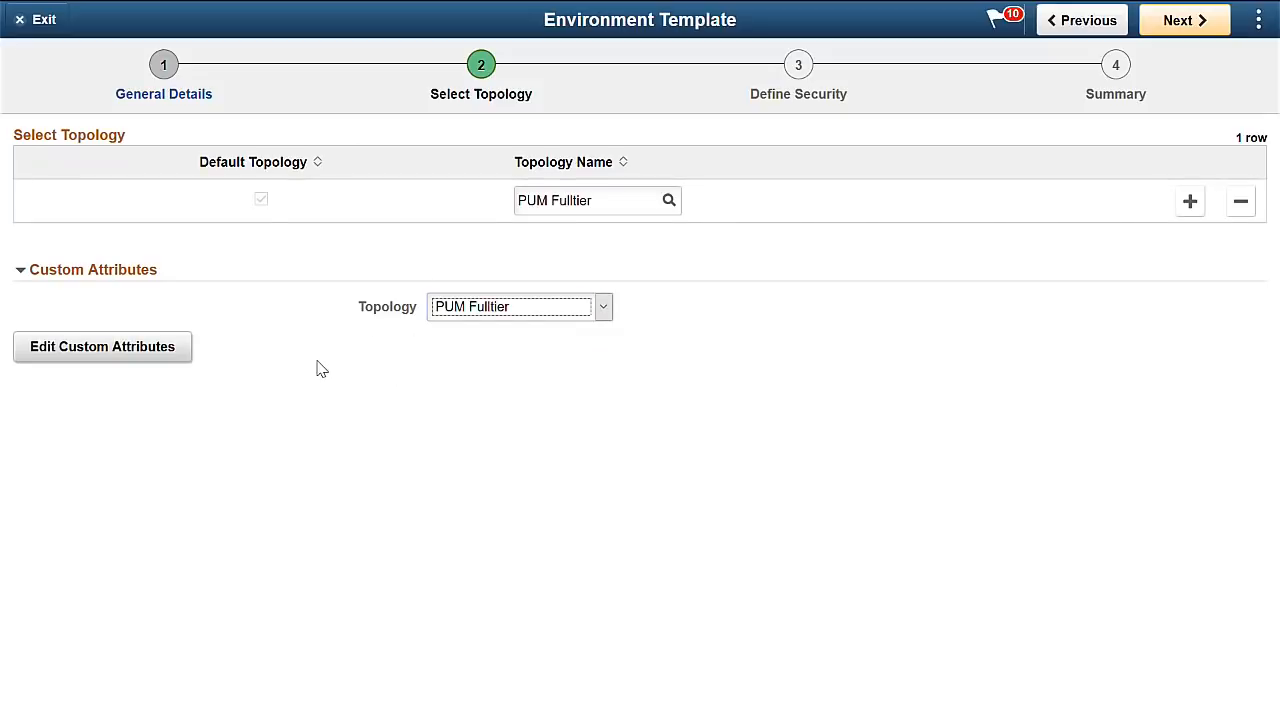
{"action": "left_click", "coordinate": [135, 355]}
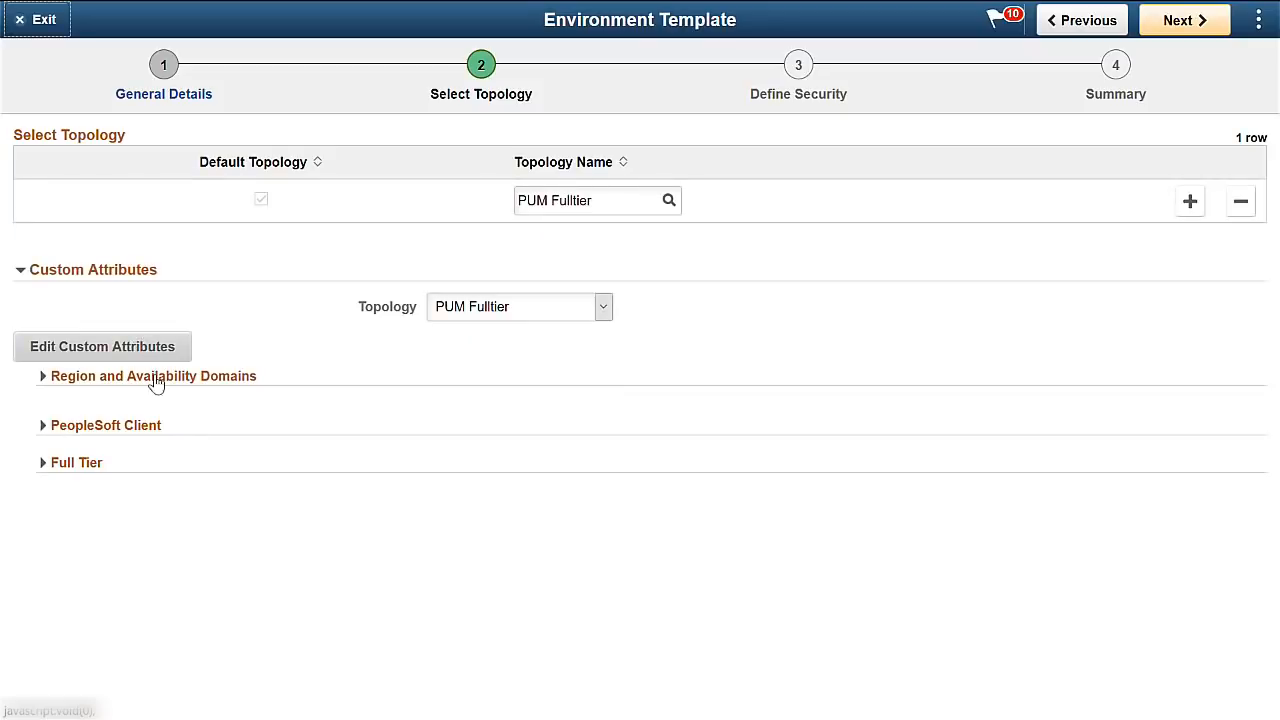
Set region eu-frankfurt-1, availability domain AD-2, compartment cminteg and virtual cloud network MyWorldNet.
{"action": "left_click", "coordinate": [155, 377]}
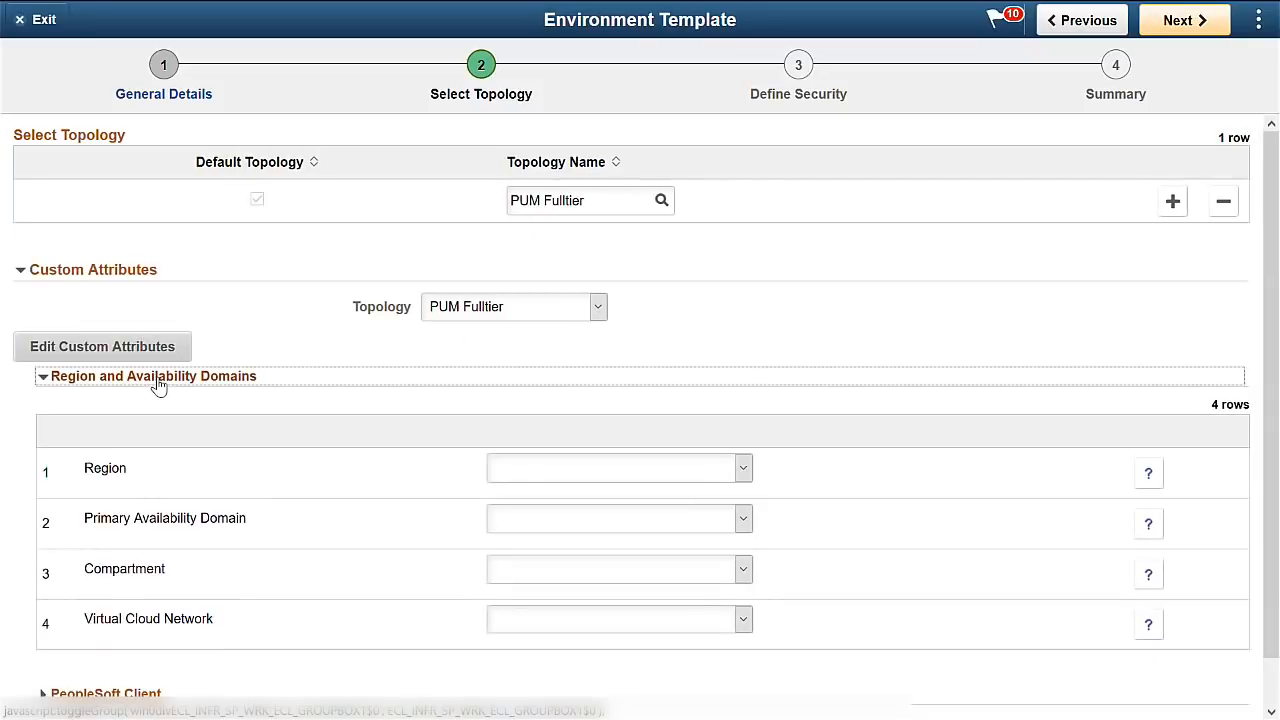
{"action": "left_click", "coordinate": [565, 475]}
{"action": "left_click", "coordinate": [558, 516]}
{"action": "left_click", "coordinate": [565, 527]}
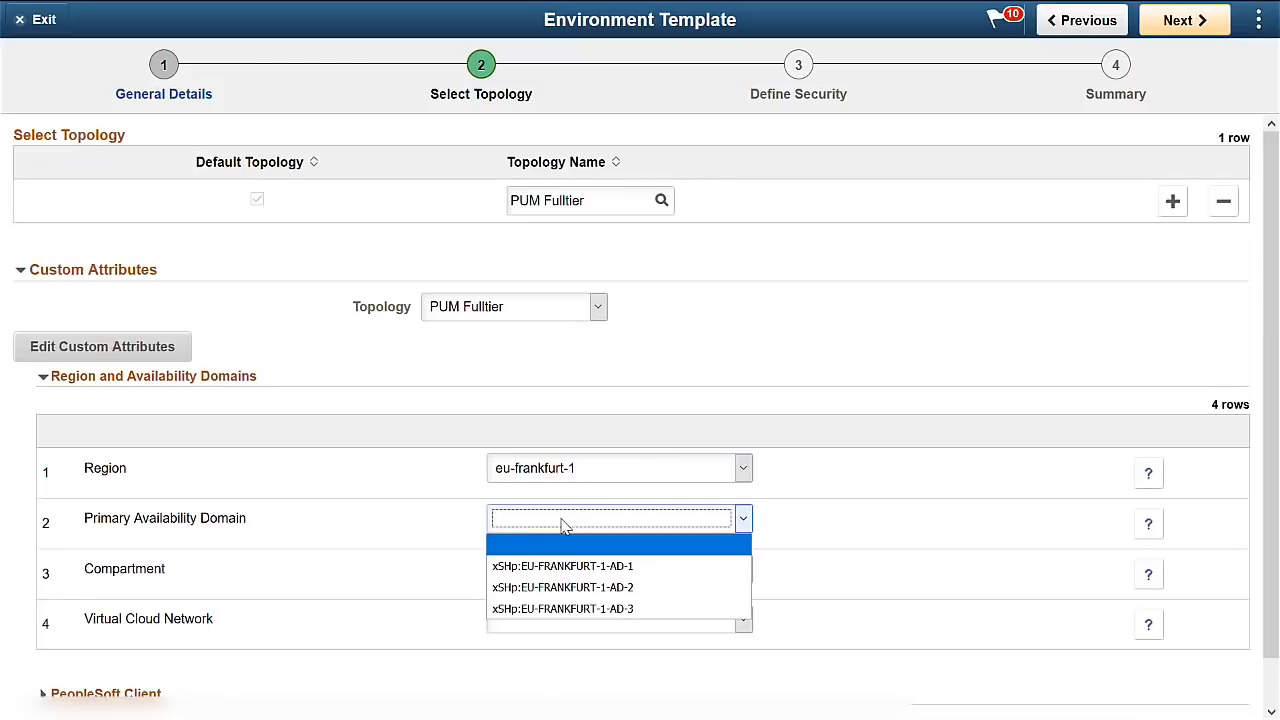
{"action": "left_click", "coordinate": [576, 588]}
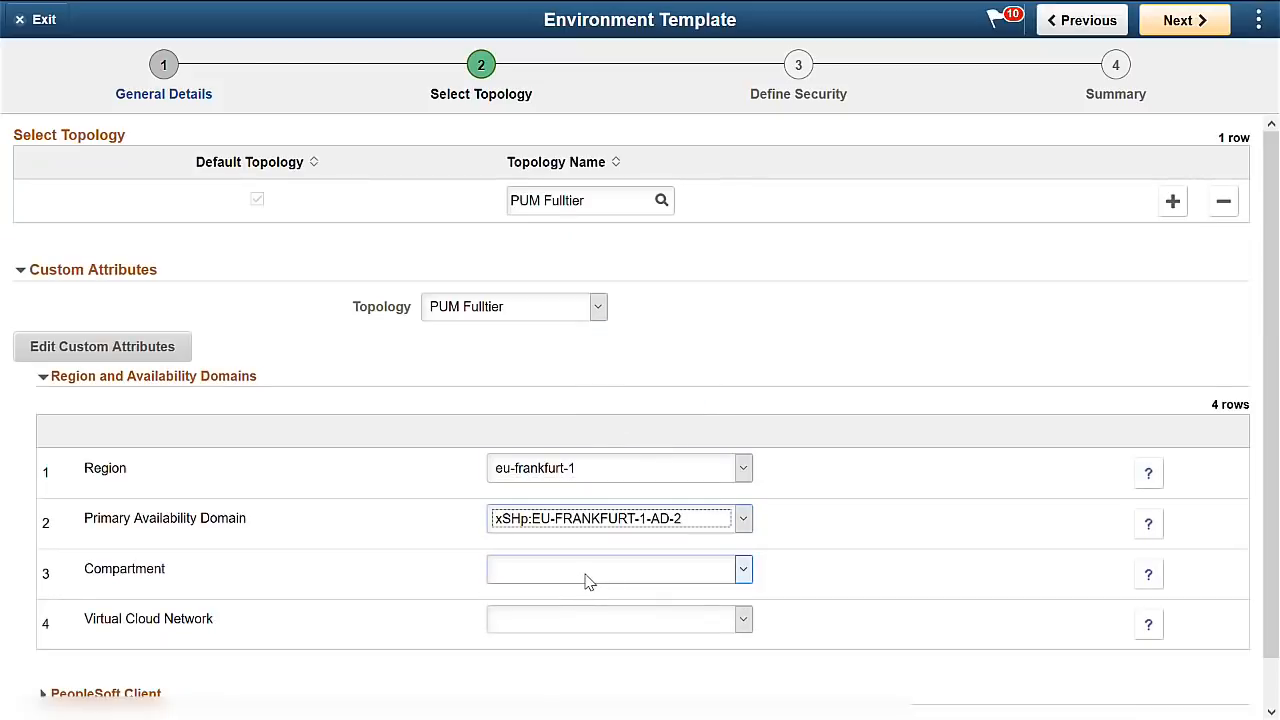
{"action": "left_click", "coordinate": [588, 582]}
{"action": "left_click", "coordinate": [577, 637]}
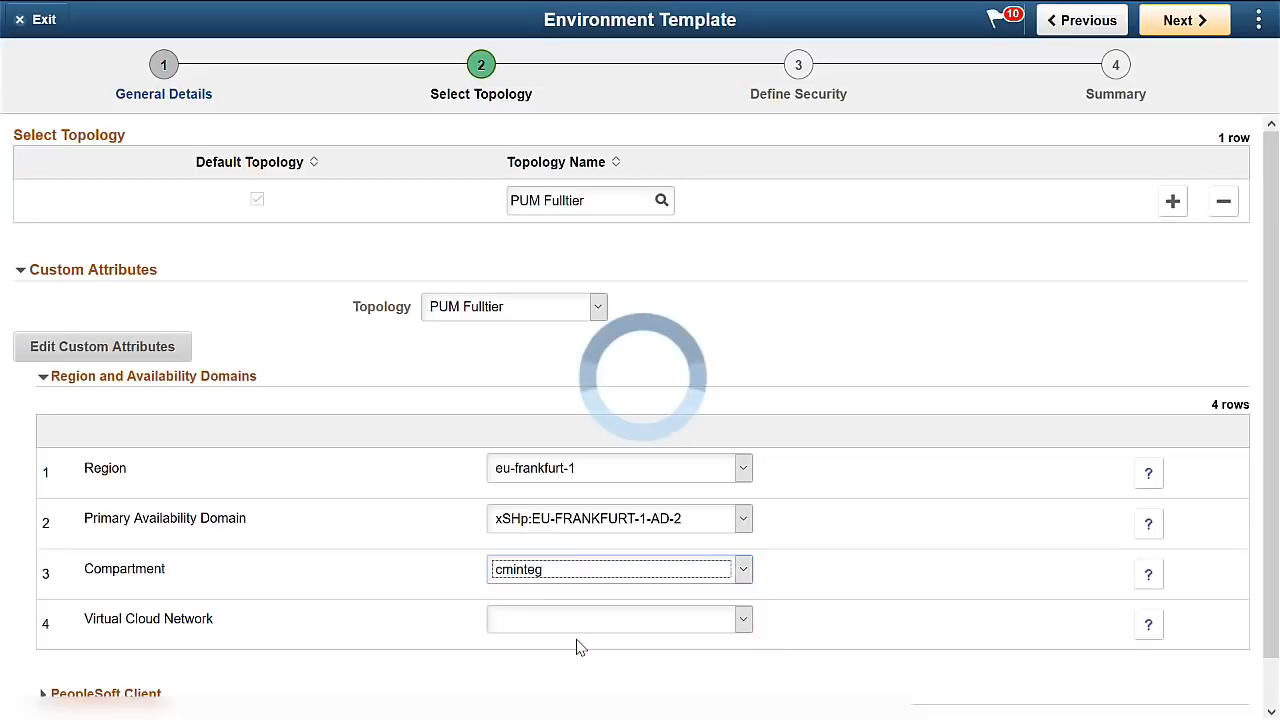
{"action": "left_click", "coordinate": [578, 630]}
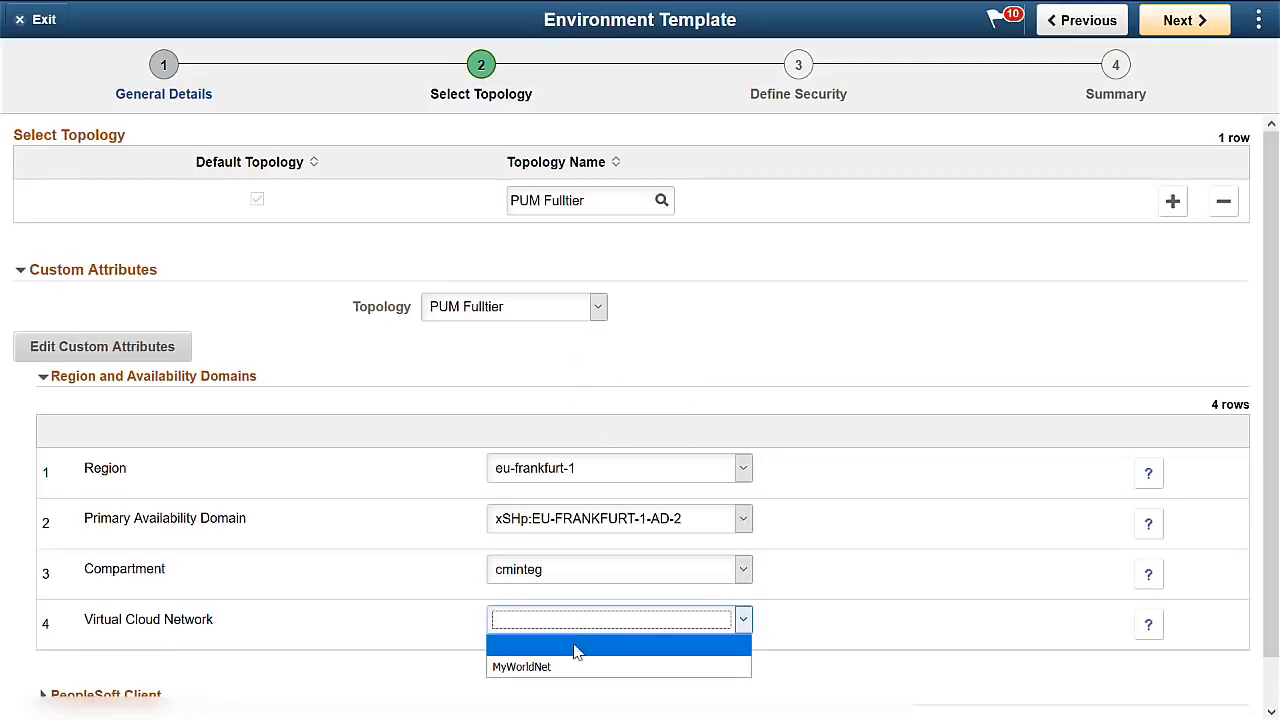
{"action": "left_click", "coordinate": [572, 670]}
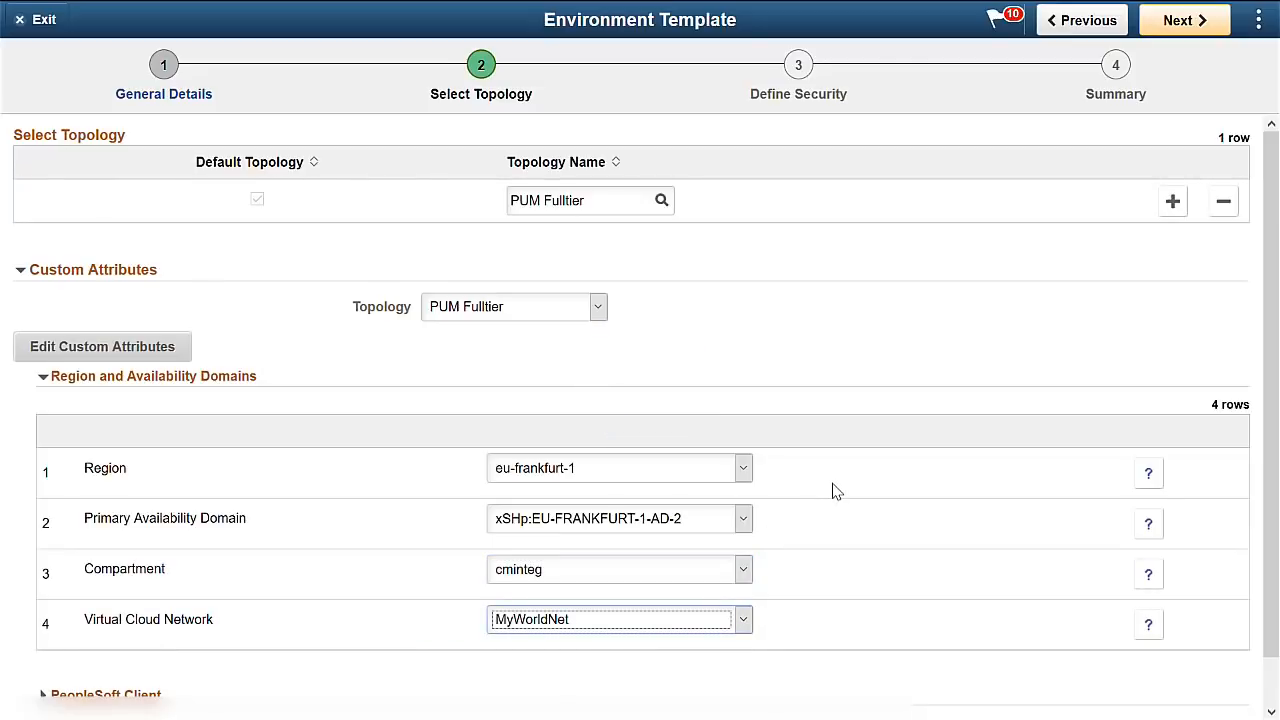
Put the PeopleSoft Client on subnet ad2sub.
{"action": "scroll", "coordinate": [835, 490], "scroll_direction": "down", "scroll_amount": 1}
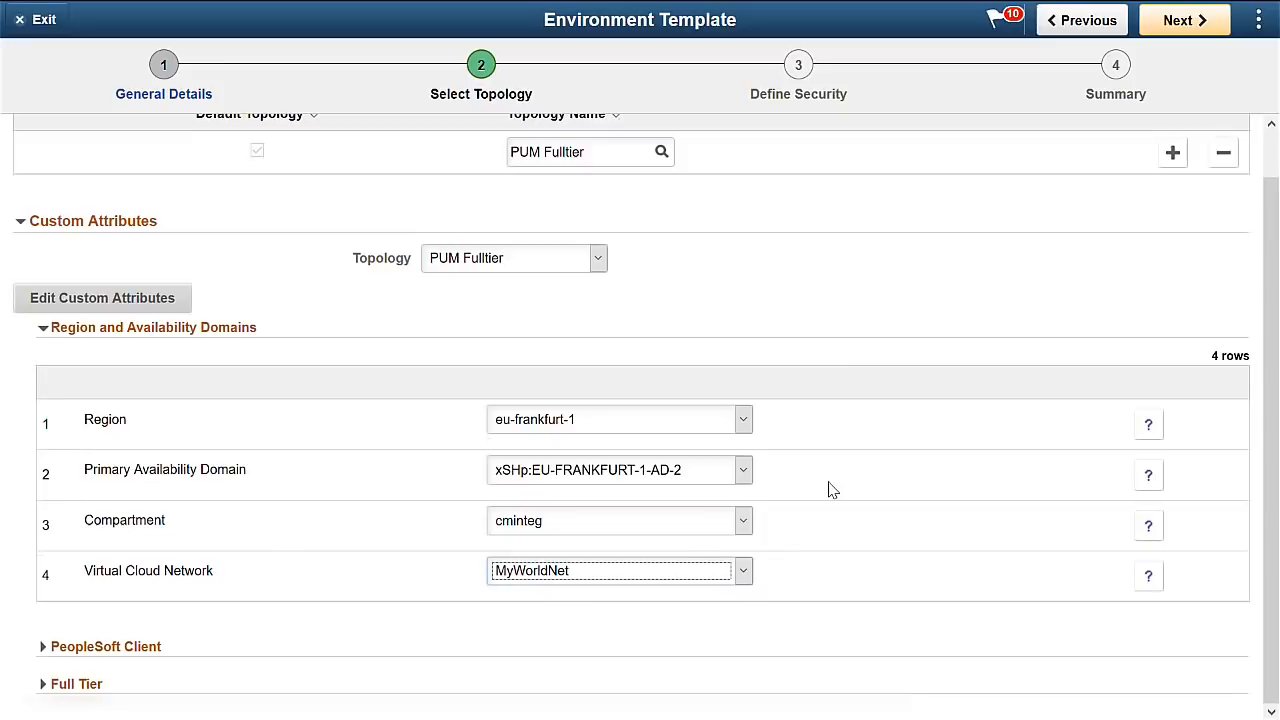
{"action": "left_click", "coordinate": [141, 645]}
{"action": "scroll", "coordinate": [360, 451], "scroll_direction": "down", "scroll_amount": 1}
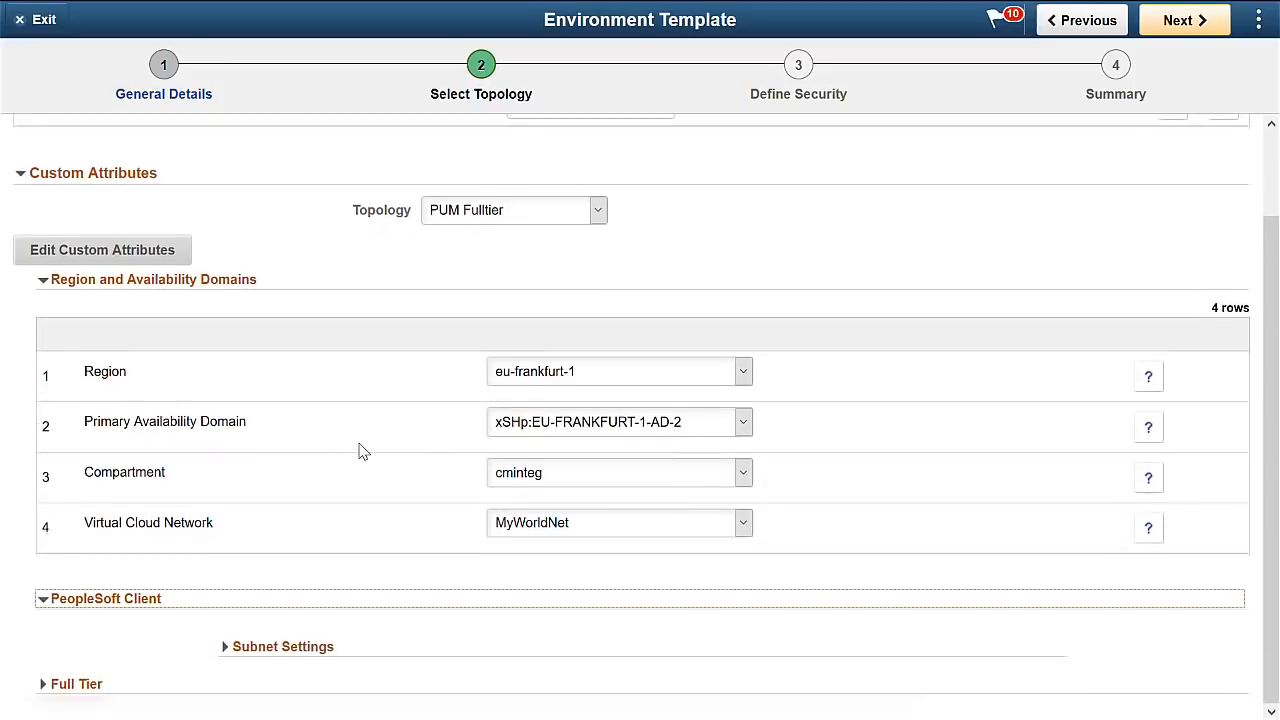
{"action": "left_click", "coordinate": [310, 646]}
{"action": "scroll", "coordinate": [494, 432], "scroll_direction": "down", "scroll_amount": 2}
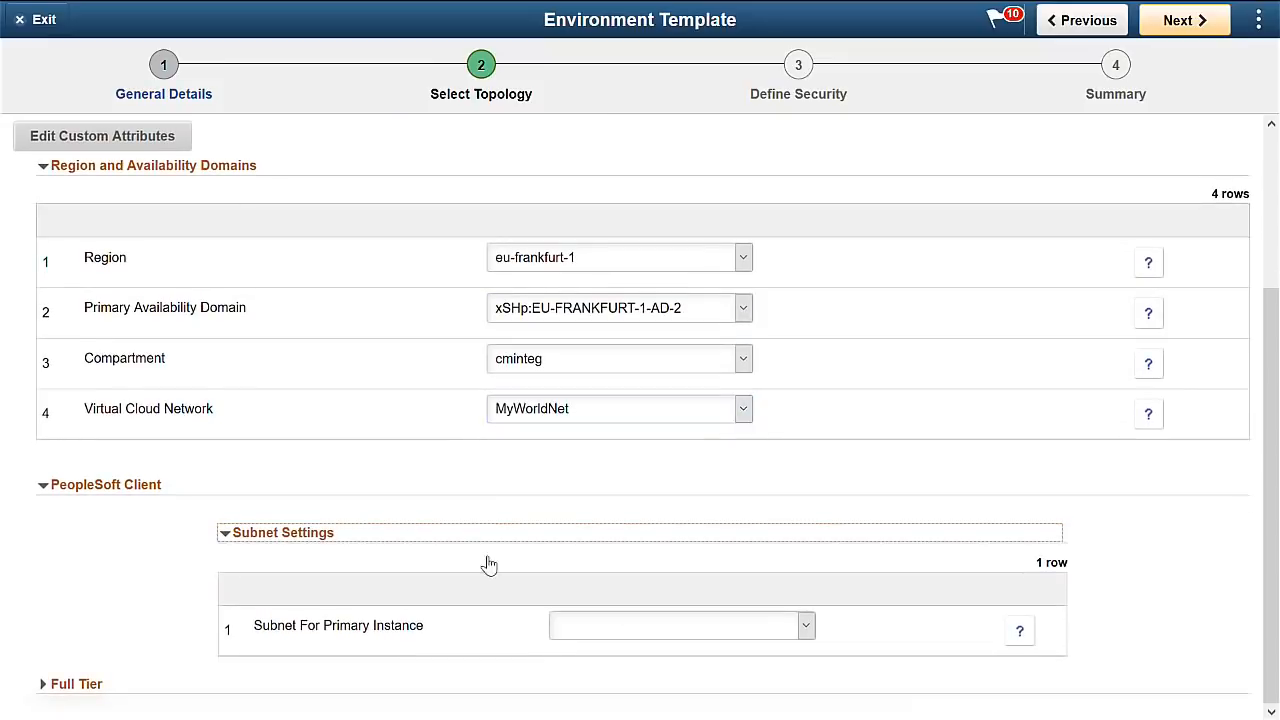
{"action": "left_click", "coordinate": [627, 630]}
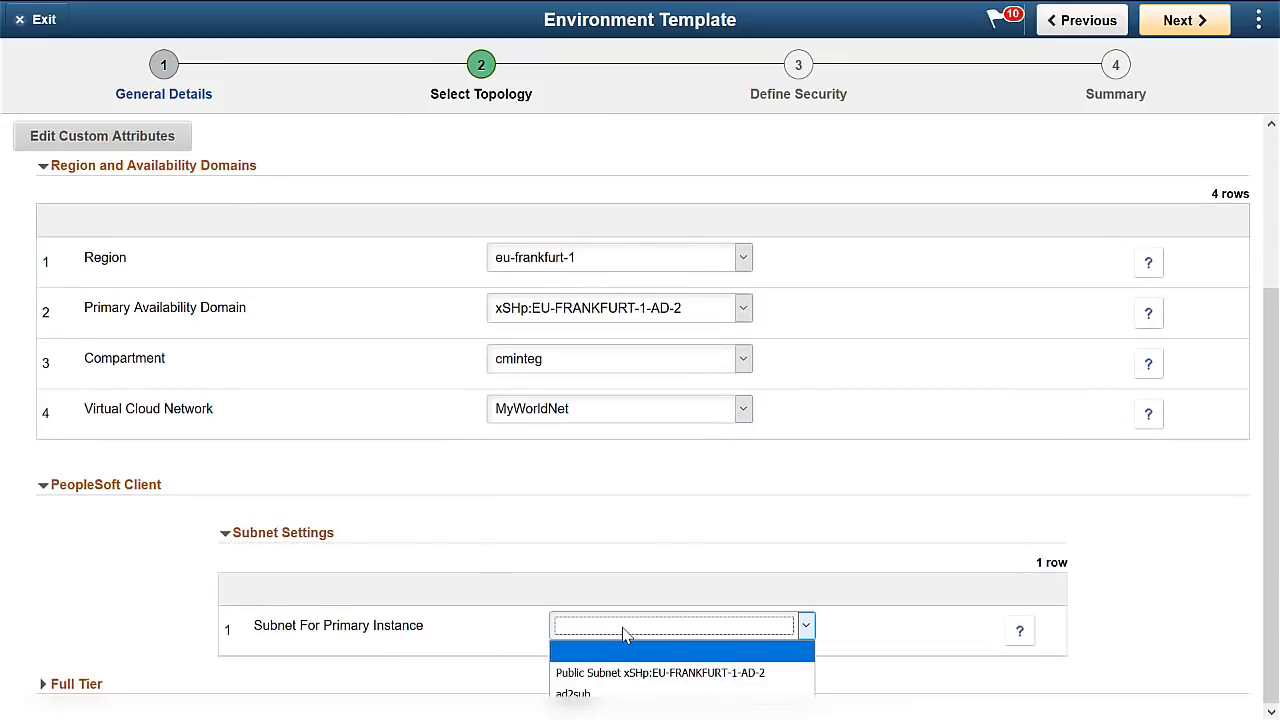
{"action": "left_click", "coordinate": [615, 694]}
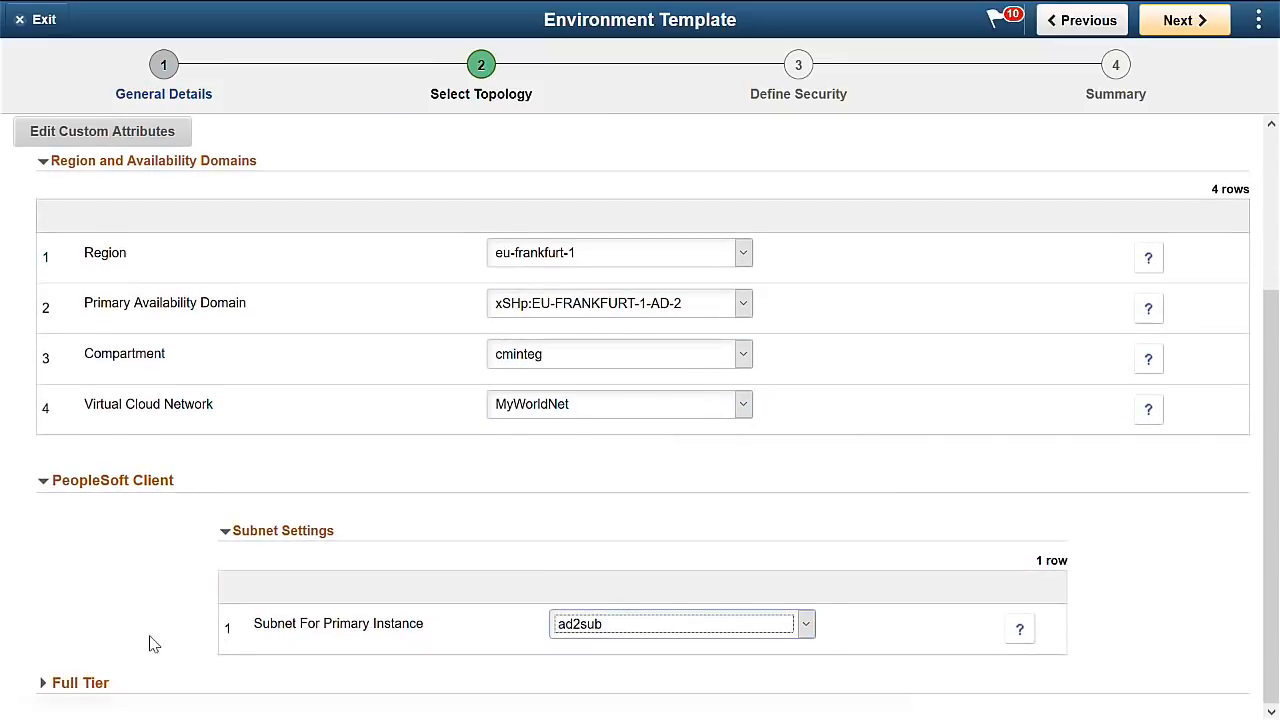
{"action": "left_click", "coordinate": [84, 684]}
Set the Full Tier database name to HCMPI27 and its subnet to ad2sub.
{"action": "scroll", "coordinate": [886, 423], "scroll_direction": "down", "scroll_amount": 2}
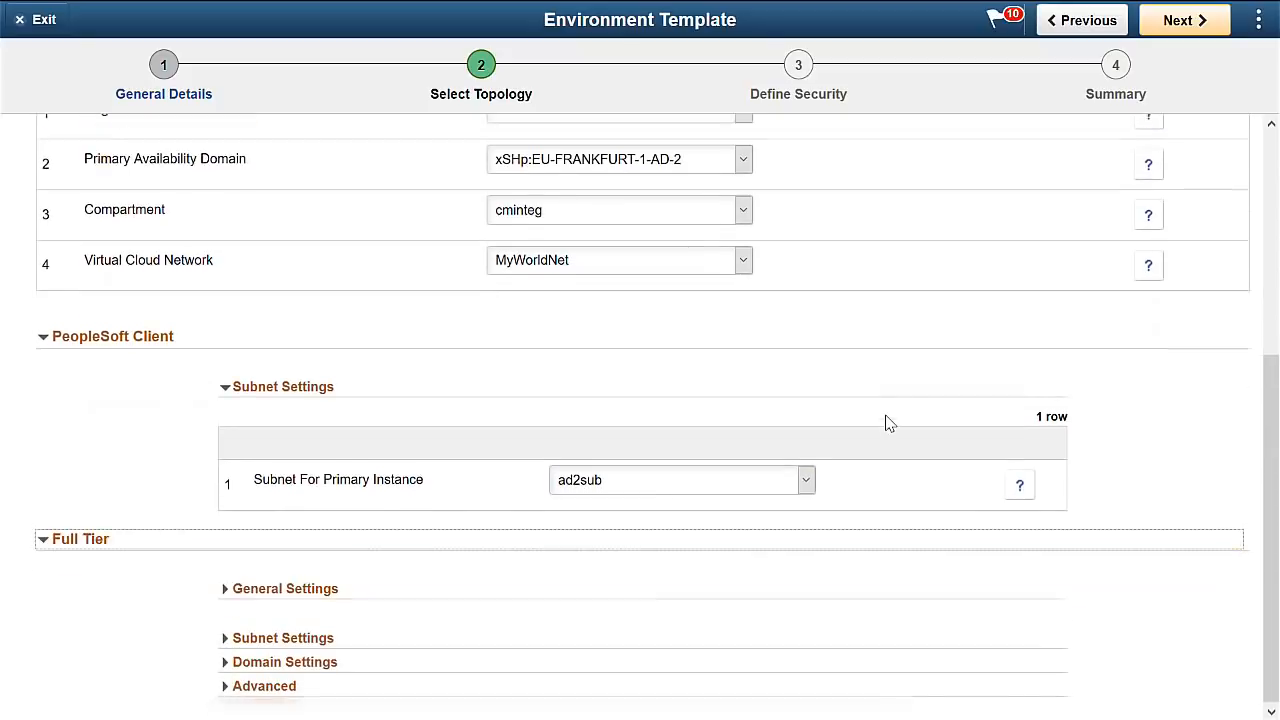
{"action": "left_click", "coordinate": [294, 594]}
{"action": "scroll", "coordinate": [629, 506], "scroll_direction": "down", "scroll_amount": 3}
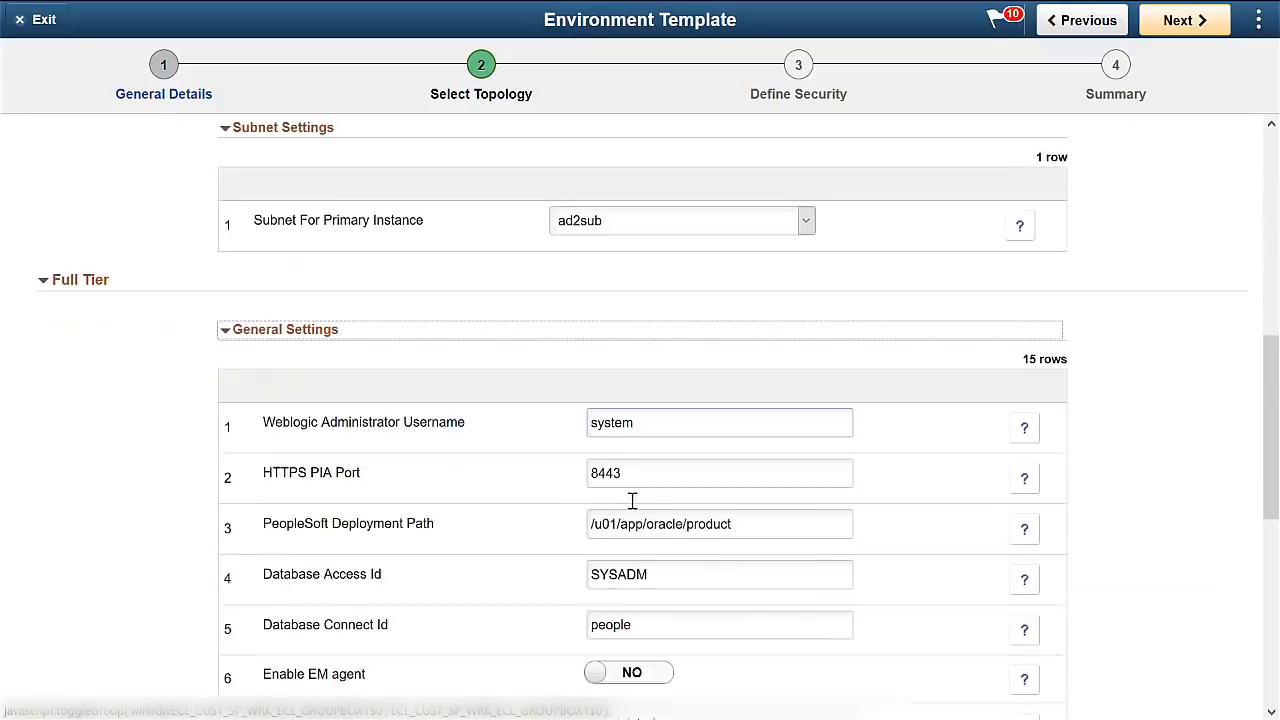
{"action": "scroll", "coordinate": [633, 507], "scroll_direction": "down", "scroll_amount": 5}
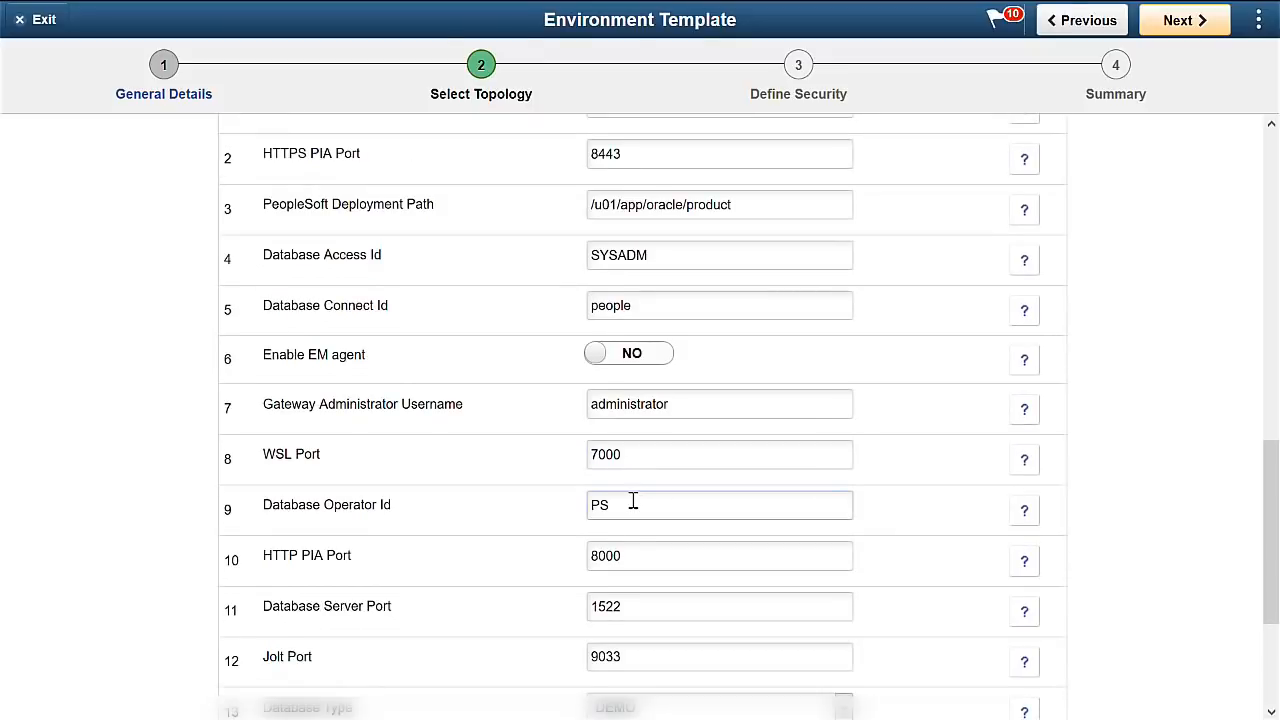
{"action": "scroll", "coordinate": [638, 444], "scroll_direction": "down", "scroll_amount": 3}
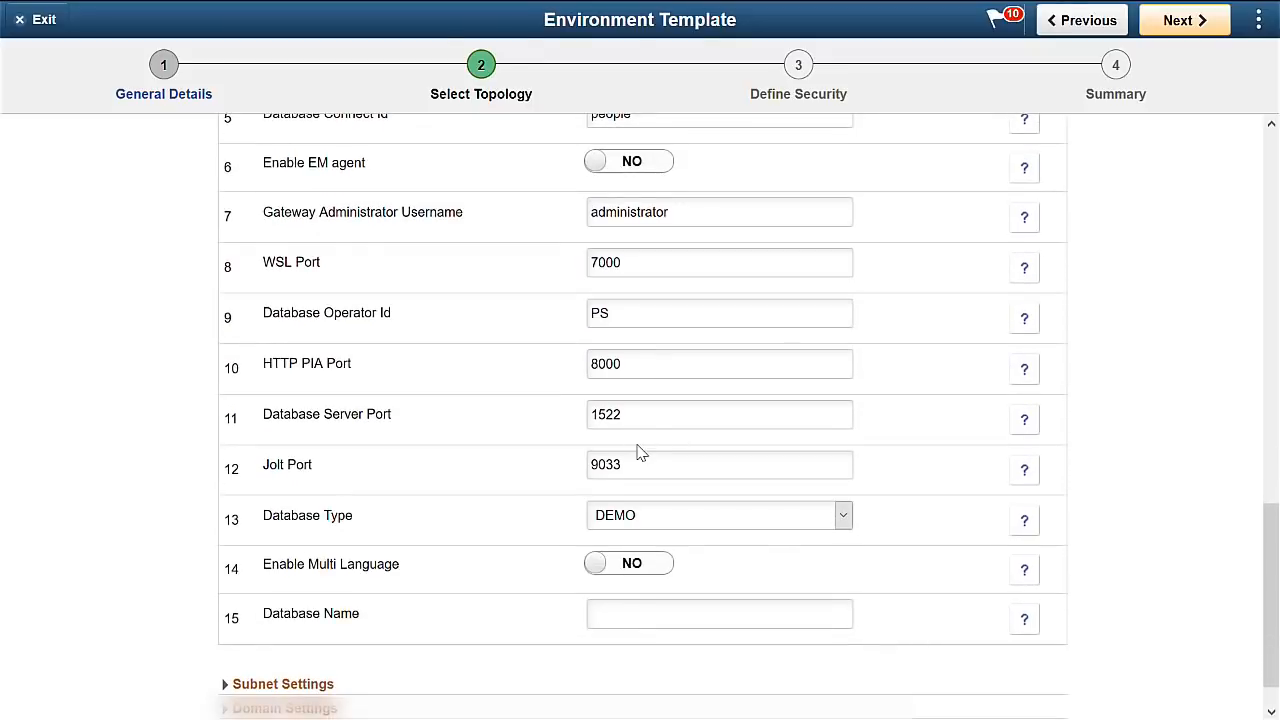
{"action": "scroll", "coordinate": [641, 455], "scroll_direction": "down", "scroll_amount": 1}
{"action": "left_click", "coordinate": [632, 564]}
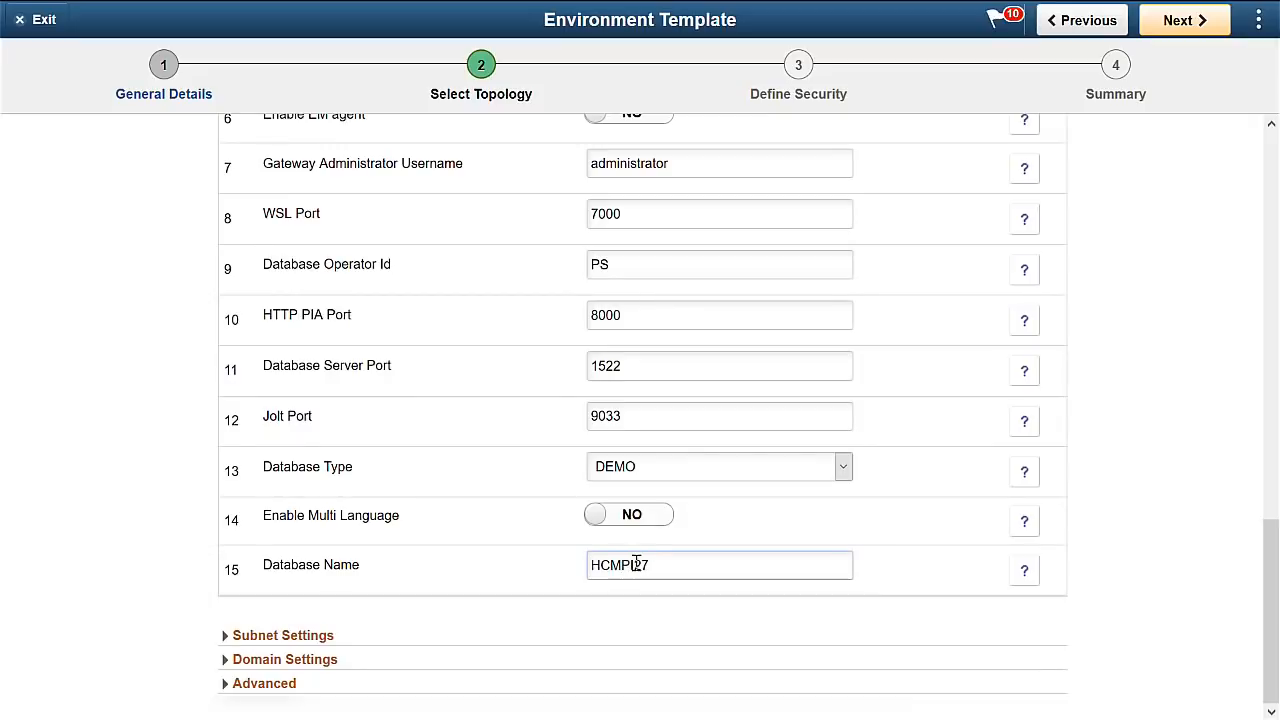
{"action": "left_click", "coordinate": [323, 636]}
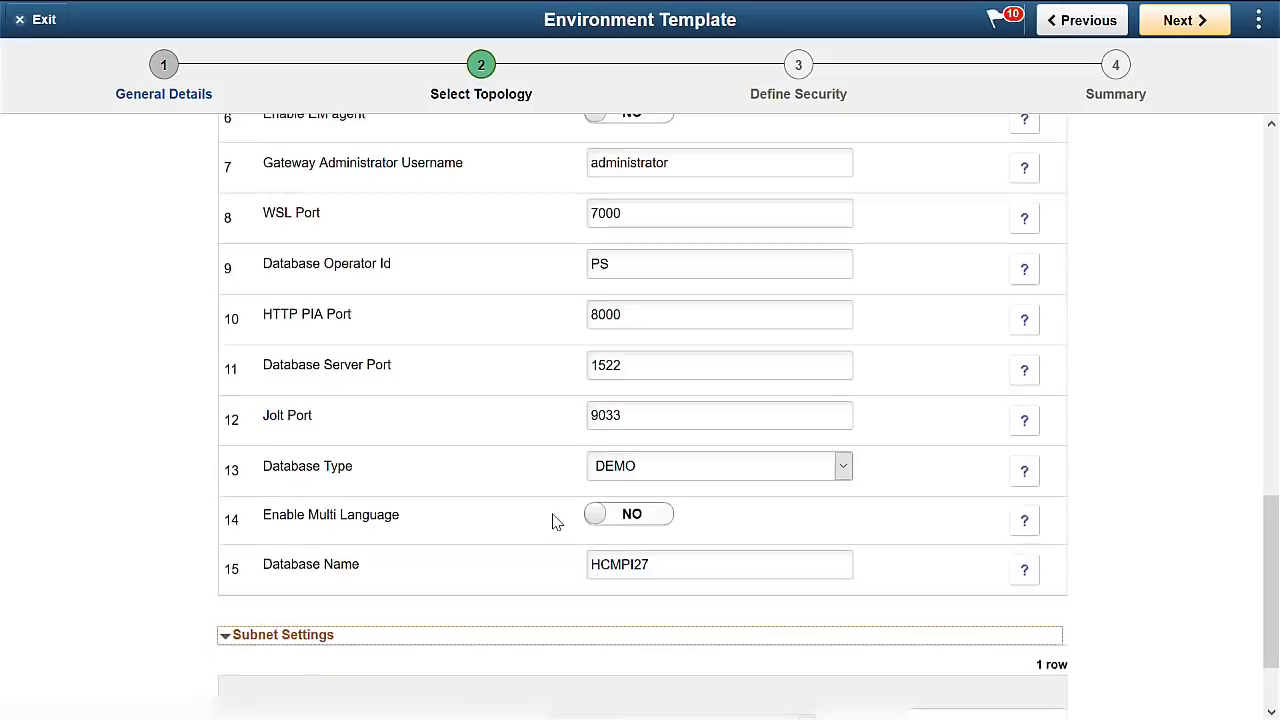
{"action": "scroll", "coordinate": [600, 560], "scroll_direction": "down", "scroll_amount": 2}
{"action": "left_click", "coordinate": [652, 618]}
{"action": "left_click", "coordinate": [620, 685]}
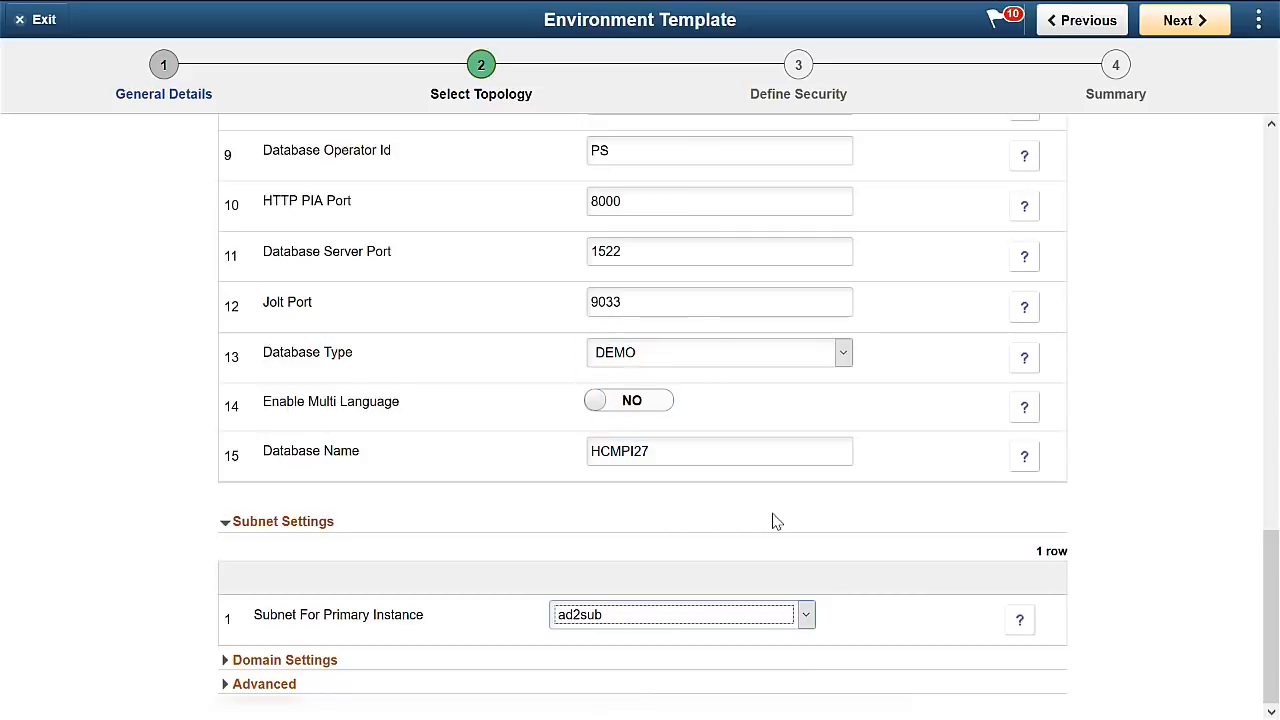
Review the domain, app server, process scheduler, server definition, web server and advanced settings.
{"action": "left_click", "coordinate": [290, 660]}
{"action": "scroll", "coordinate": [843, 509], "scroll_direction": "down", "scroll_amount": 2}
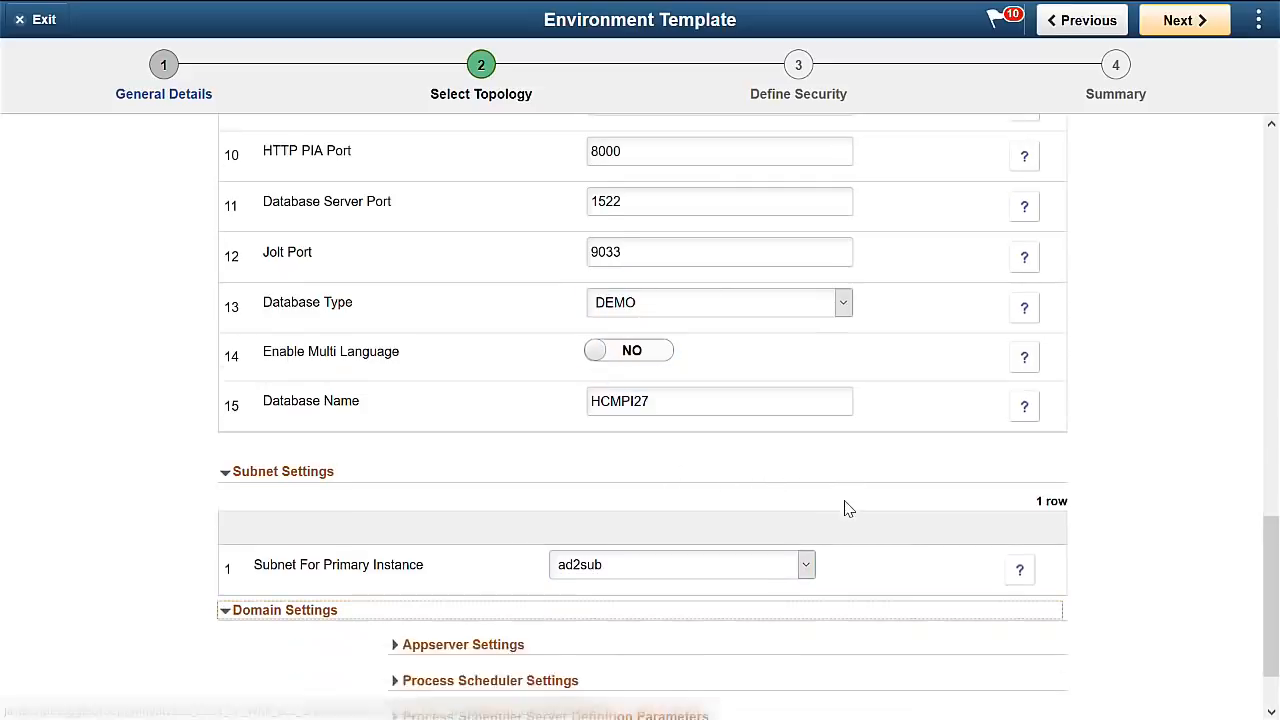
{"action": "left_click", "coordinate": [478, 552]}
{"action": "scroll", "coordinate": [699, 514], "scroll_direction": "down", "scroll_amount": 4}
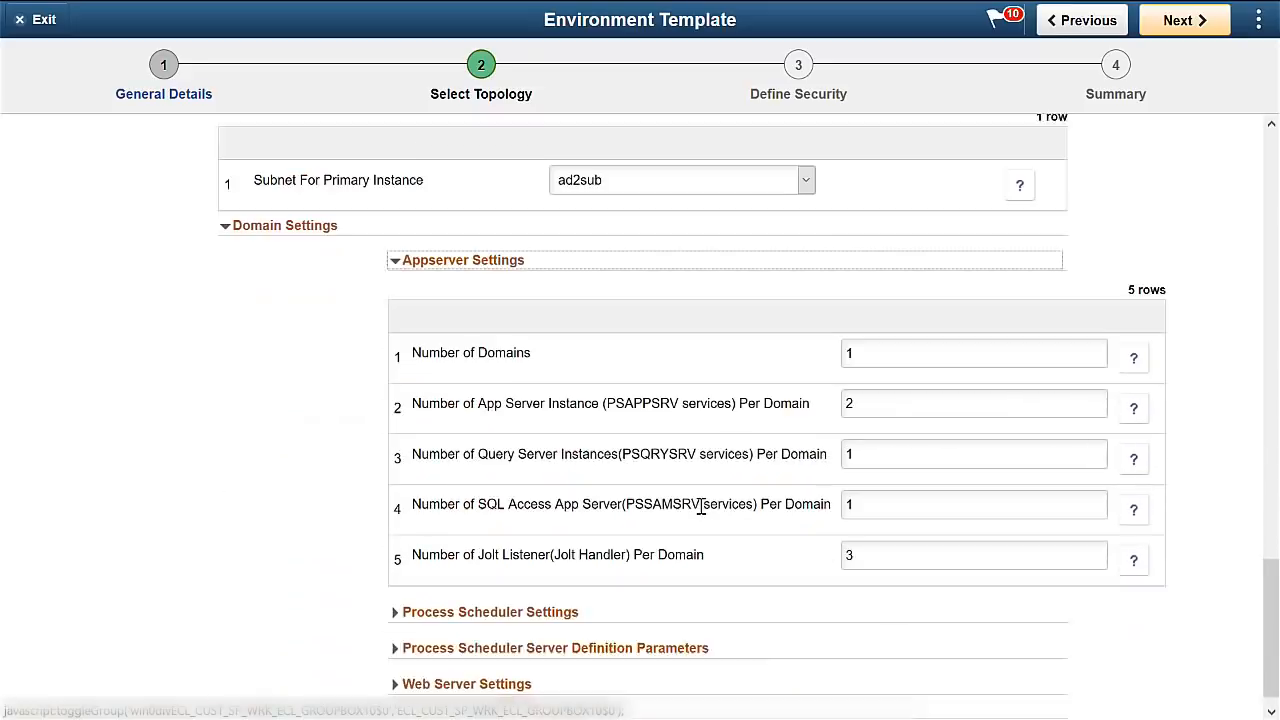
{"action": "left_click", "coordinate": [525, 588]}
{"action": "scroll", "coordinate": [671, 543], "scroll_direction": "down", "scroll_amount": 3}
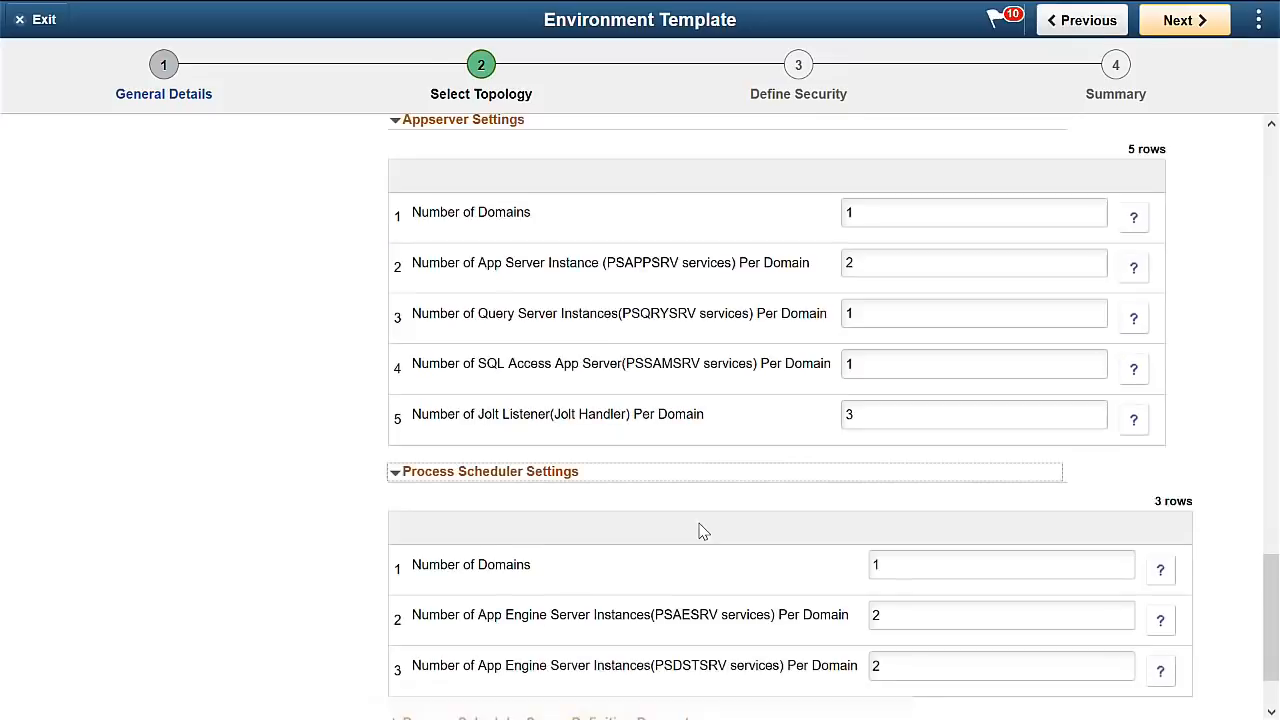
{"action": "left_click", "coordinate": [547, 625]}
{"action": "scroll", "coordinate": [666, 535], "scroll_direction": "down", "scroll_amount": 5}
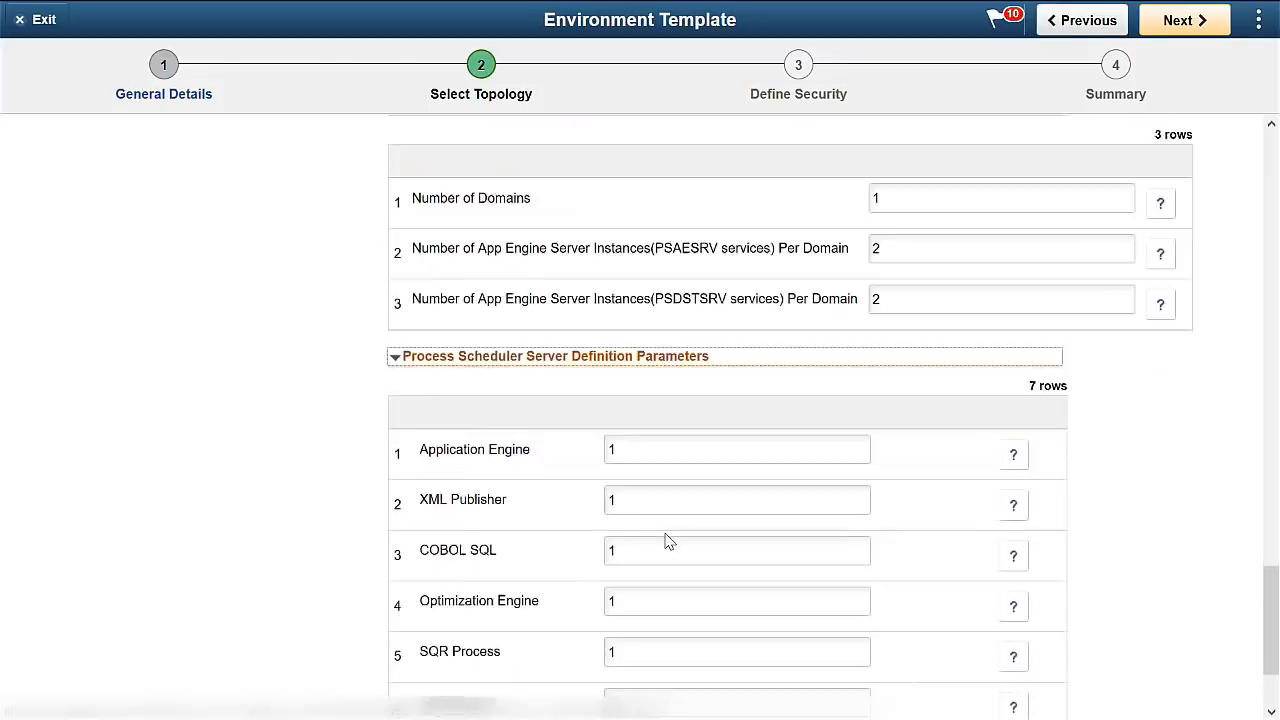
{"action": "left_click", "coordinate": [497, 662]}
{"action": "scroll", "coordinate": [609, 590], "scroll_direction": "down", "scroll_amount": 2}
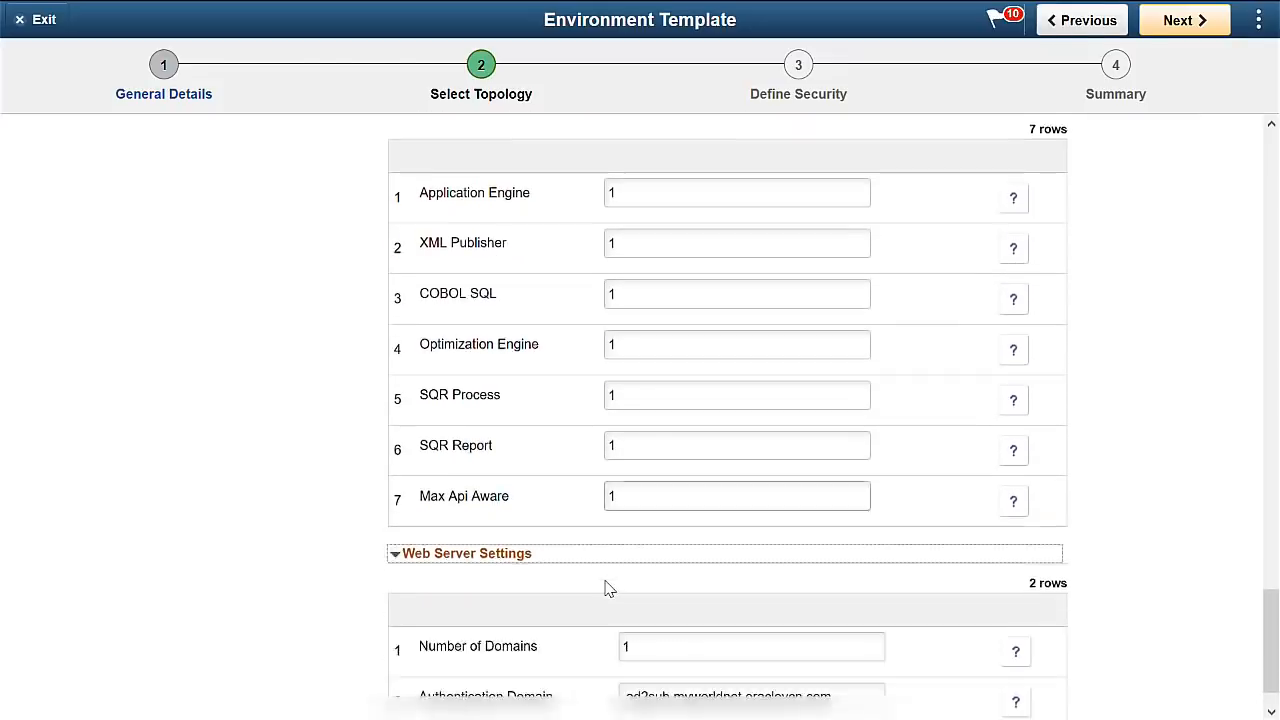
{"action": "left_click", "coordinate": [285, 688]}
{"action": "scroll", "coordinate": [523, 583], "scroll_direction": "down", "scroll_amount": 2}
{"action": "scroll", "coordinate": [679, 575], "scroll_direction": "up", "scroll_amount": 1}
{"action": "scroll", "coordinate": [874, 495], "scroll_direction": "up", "scroll_amount": 20}
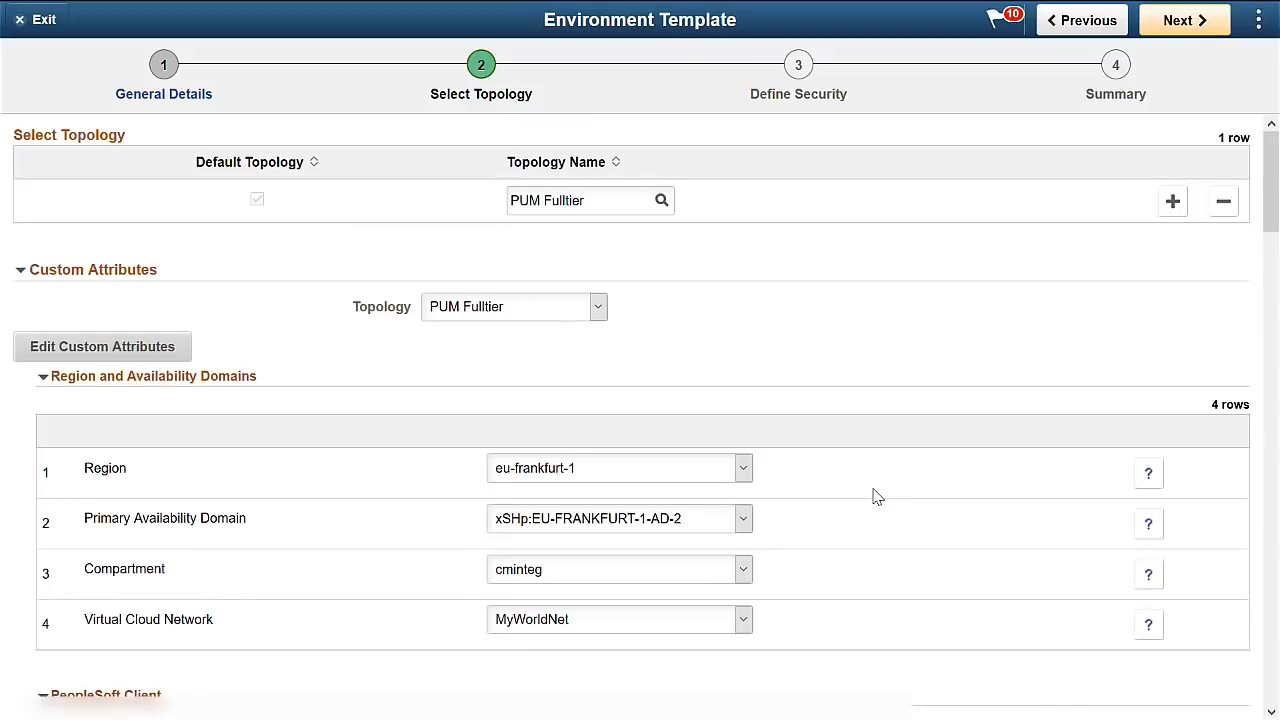
Assign the template to zone Test and role PACL_CAD.
{"action": "left_click", "coordinate": [1187, 26]}
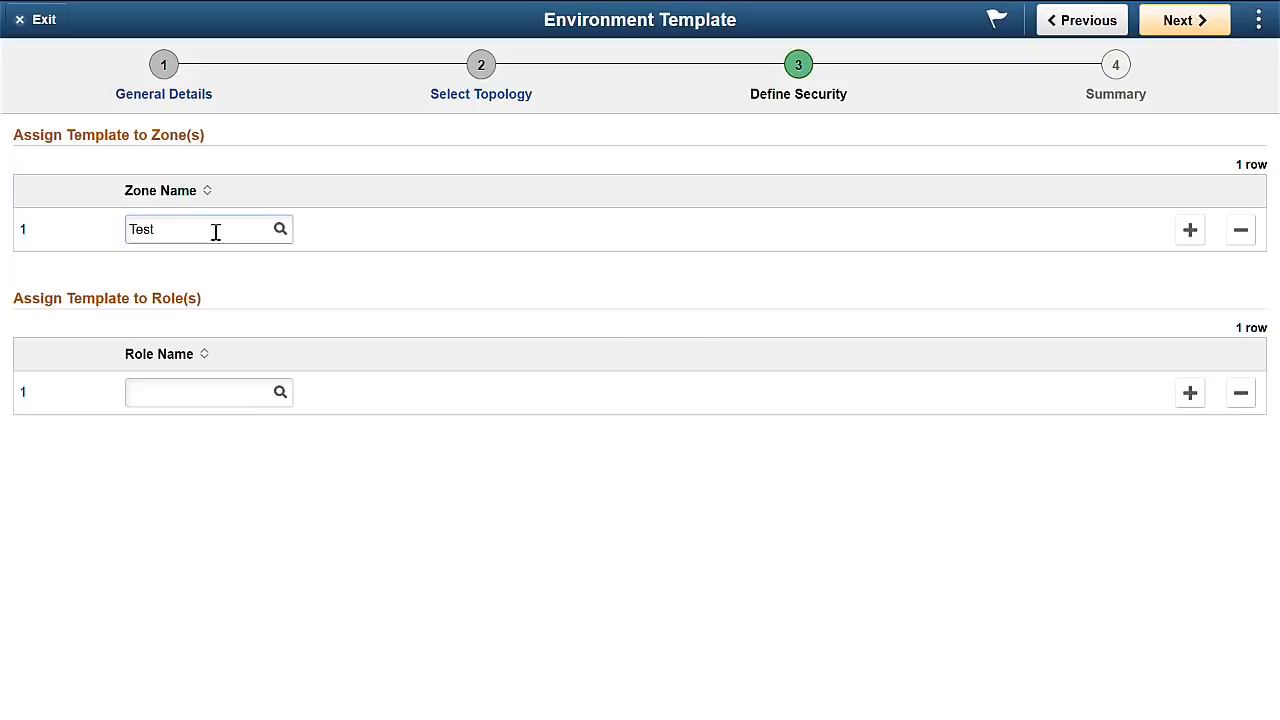
{"action": "left_click", "coordinate": [168, 306]}
{"action": "left_click", "coordinate": [218, 396]}
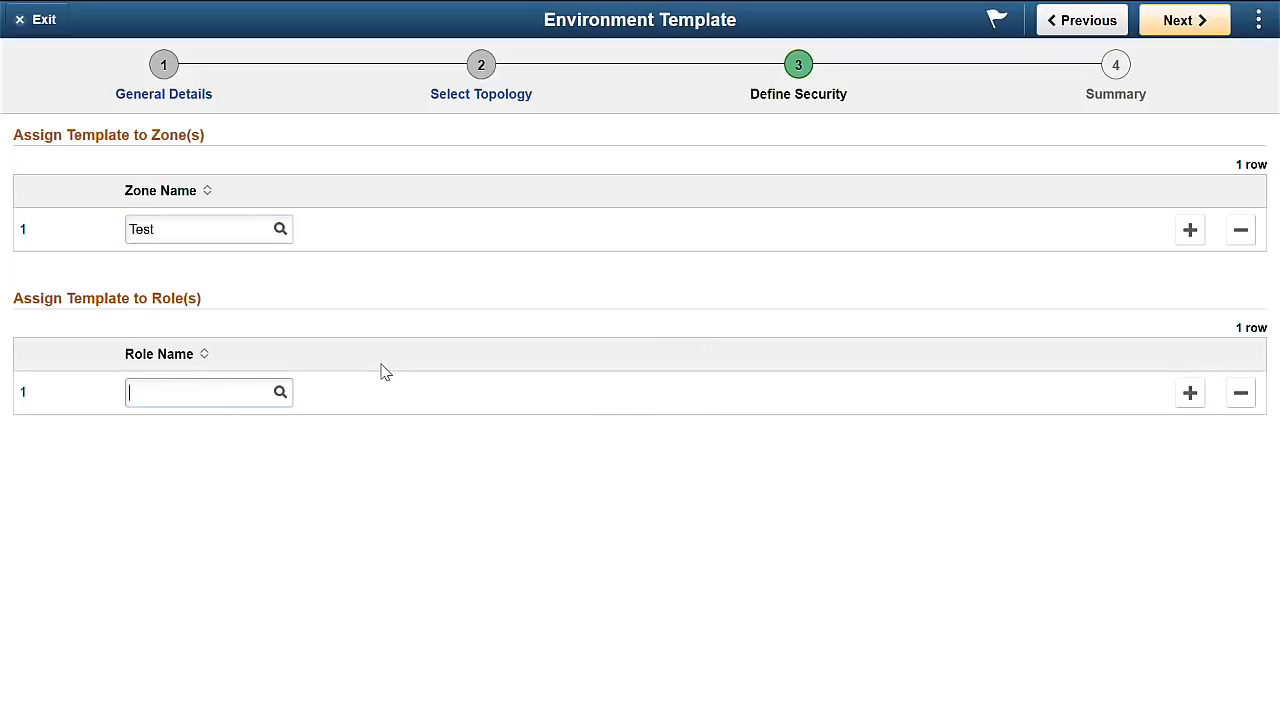
{"action": "type", "text": "PACL_CAD"}
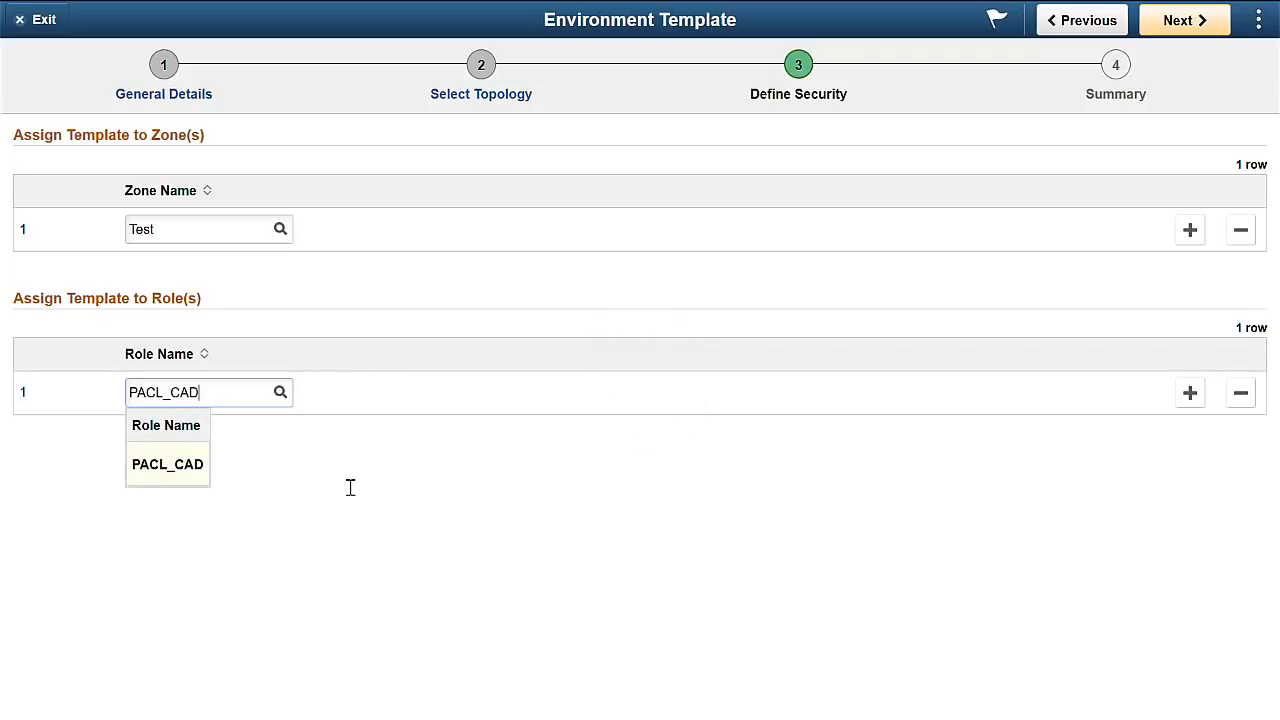
{"action": "left_click", "coordinate": [159, 463]}
Submit the HCMPI27 template from the Summary and return to the home page.
{"action": "left_click", "coordinate": [1112, 92]}
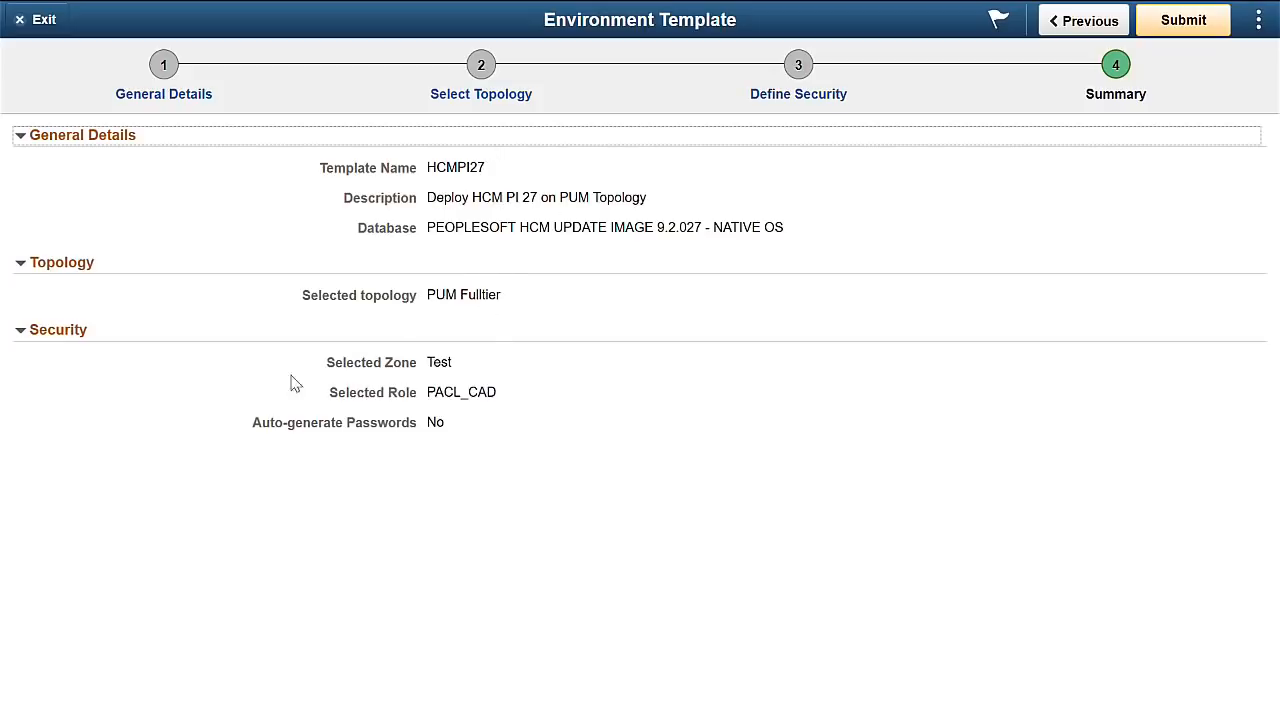
{"action": "left_click", "coordinate": [1184, 30]}
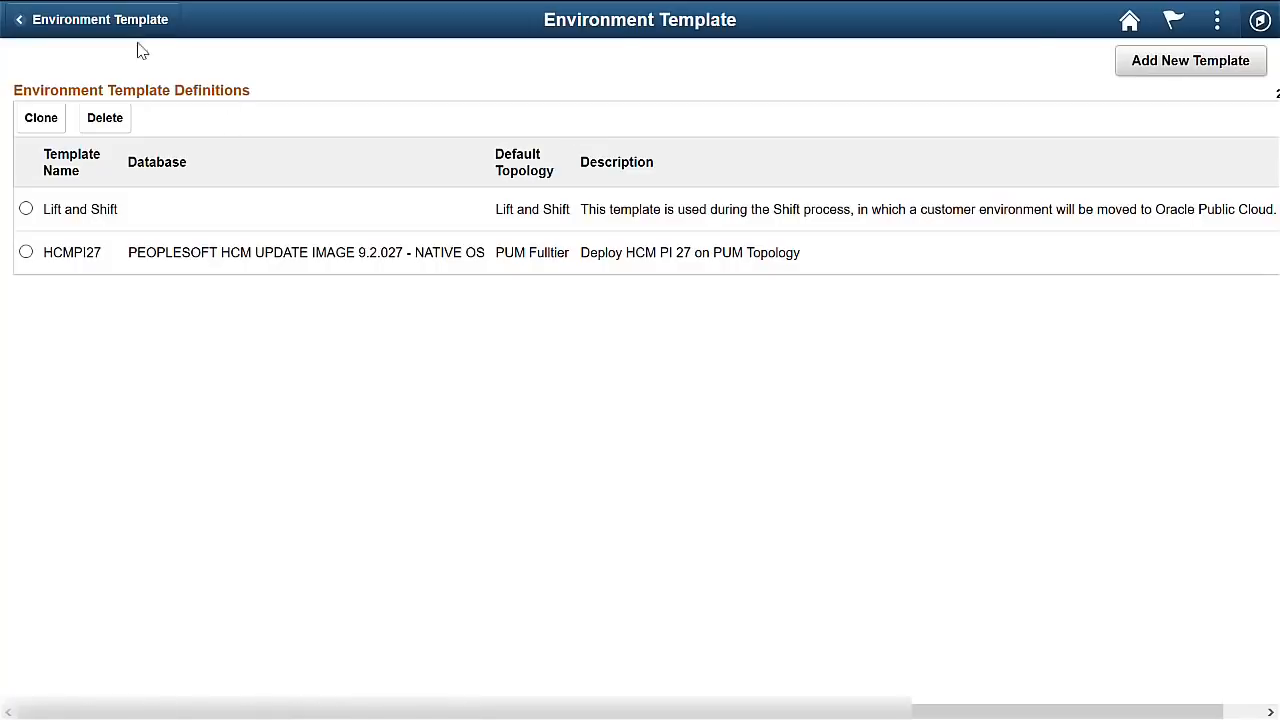
{"action": "left_click", "coordinate": [1127, 28]}
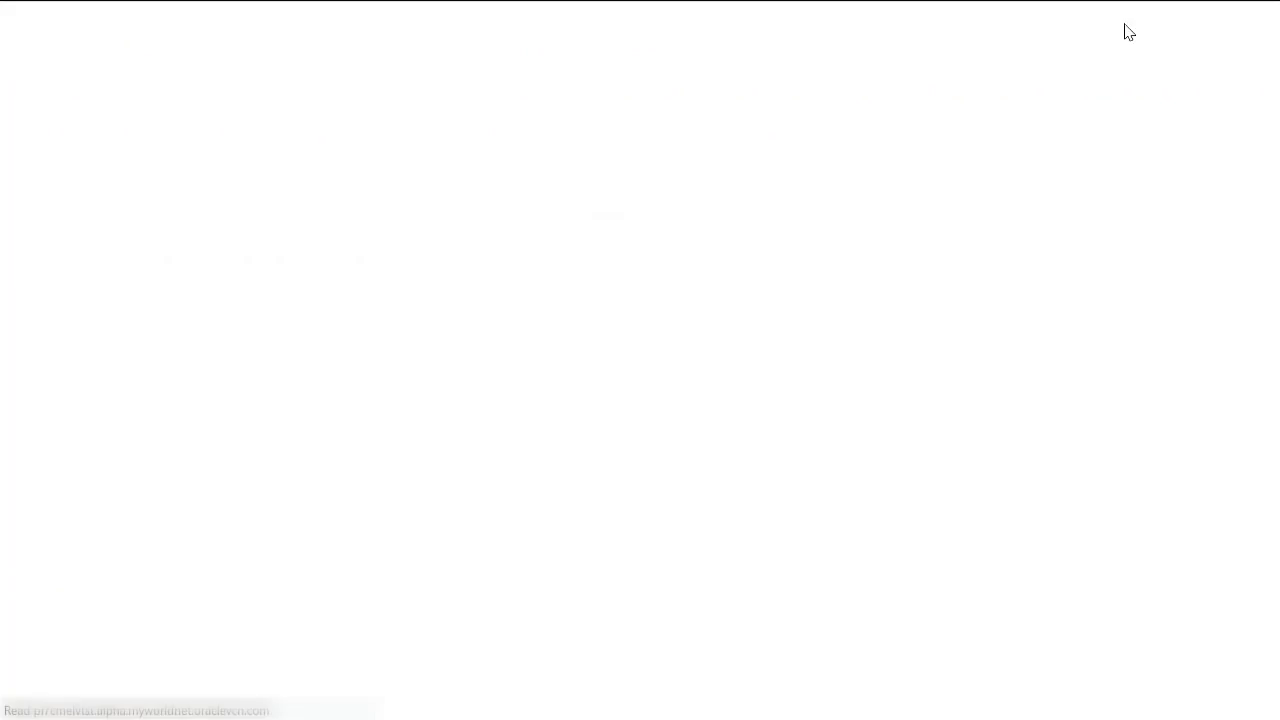
Start a new environment HCMDEMO described as HCM PI 27 Demo, based on the HCMPI27 template.
{"action": "left_click", "coordinate": [933, 190]}
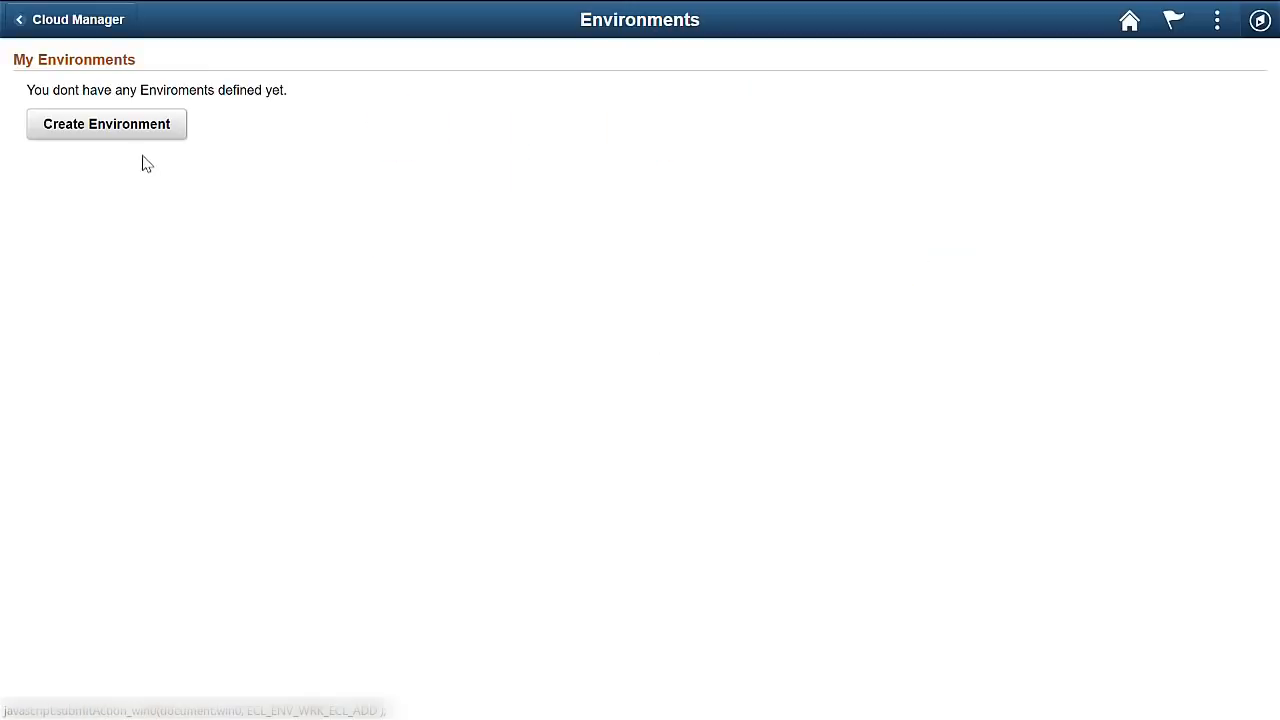
{"action": "left_click", "coordinate": [132, 131]}
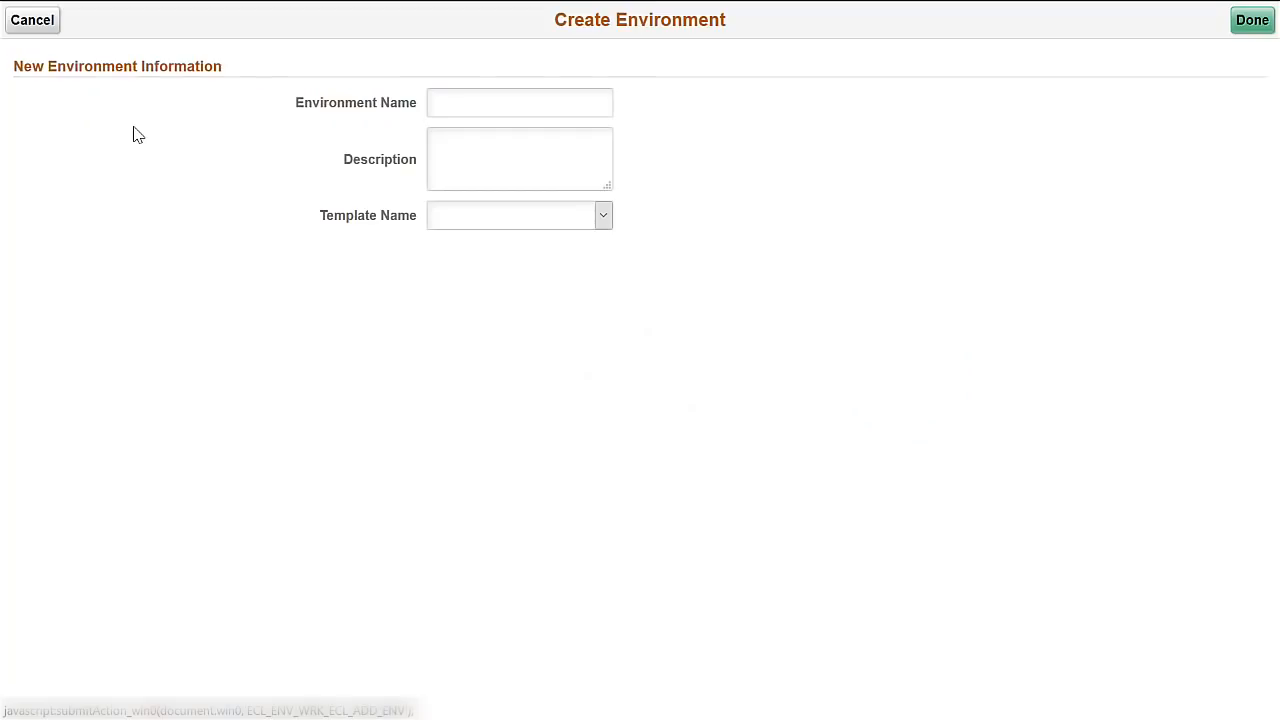
{"action": "left_click", "coordinate": [460, 104]}
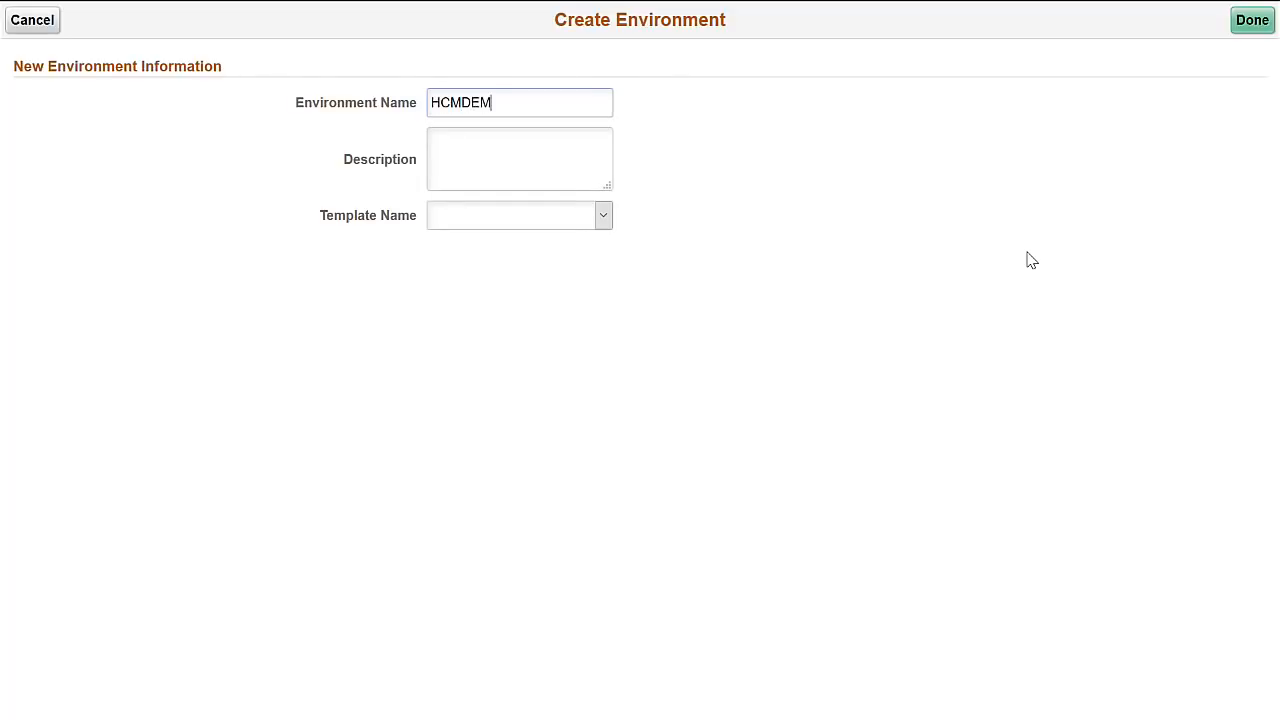
{"action": "key", "text": "Tab"}
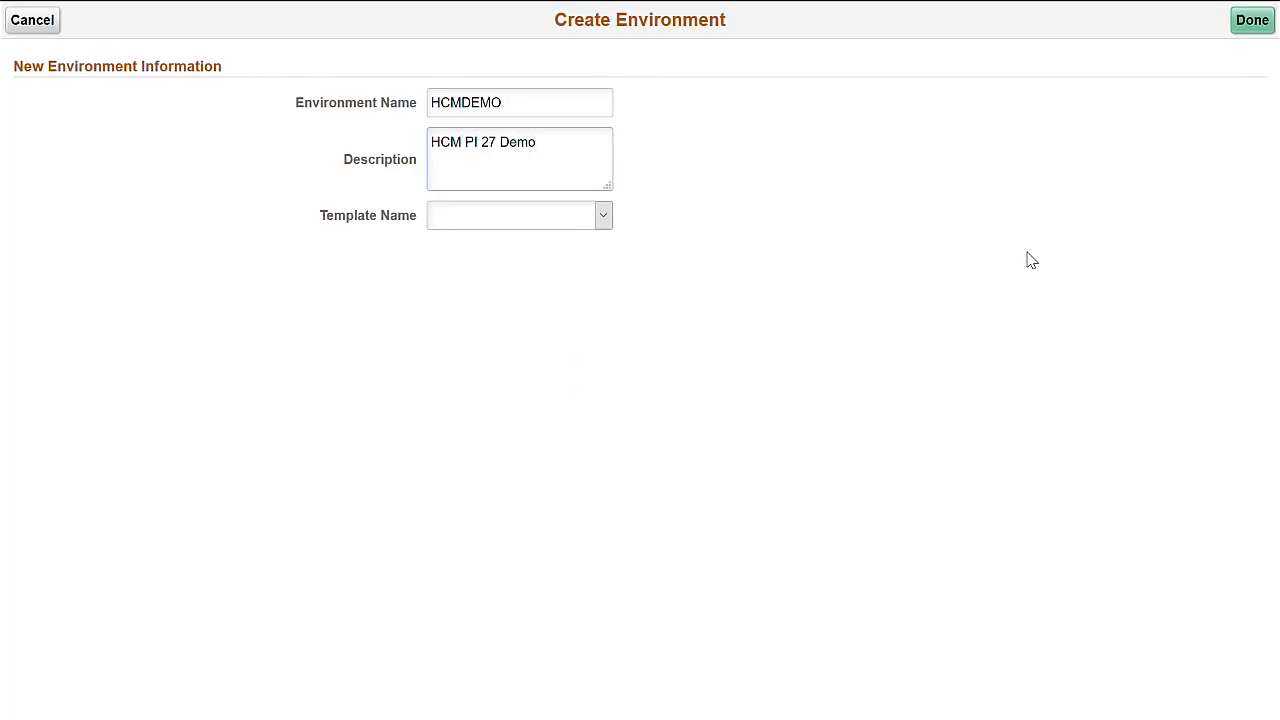
{"action": "left_click", "coordinate": [601, 214]}
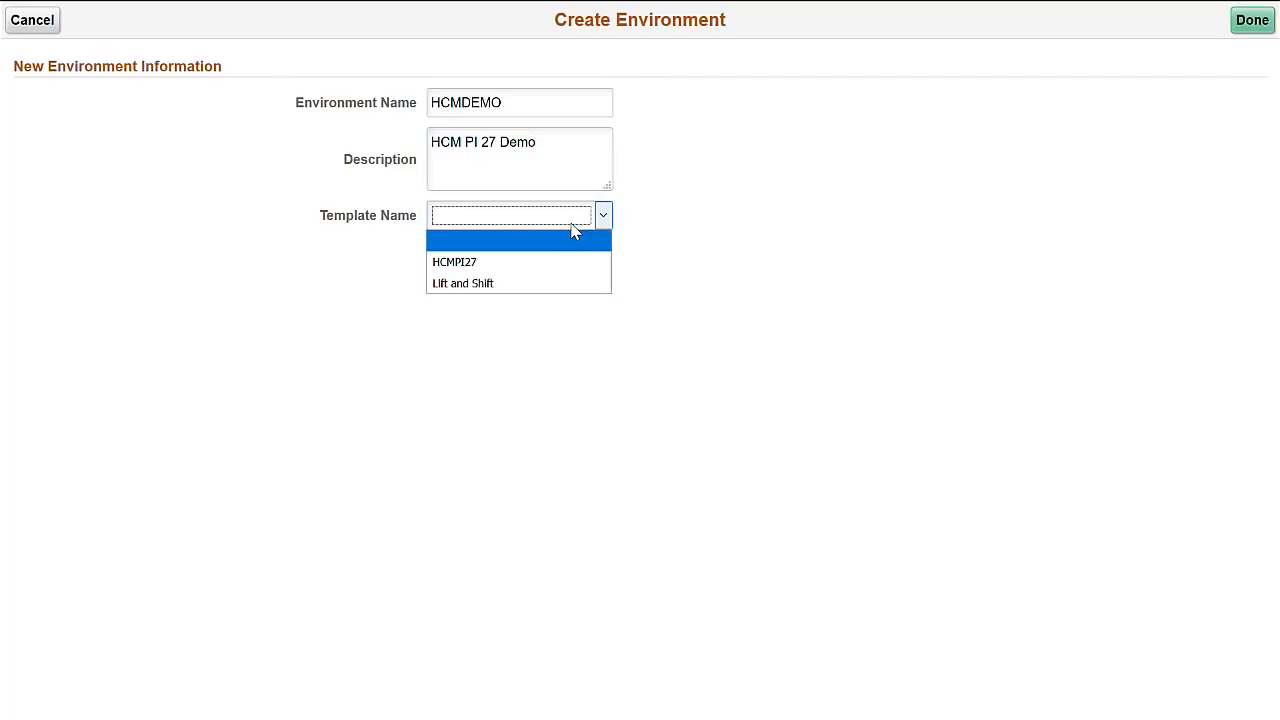
{"action": "left_click", "coordinate": [541, 264]}
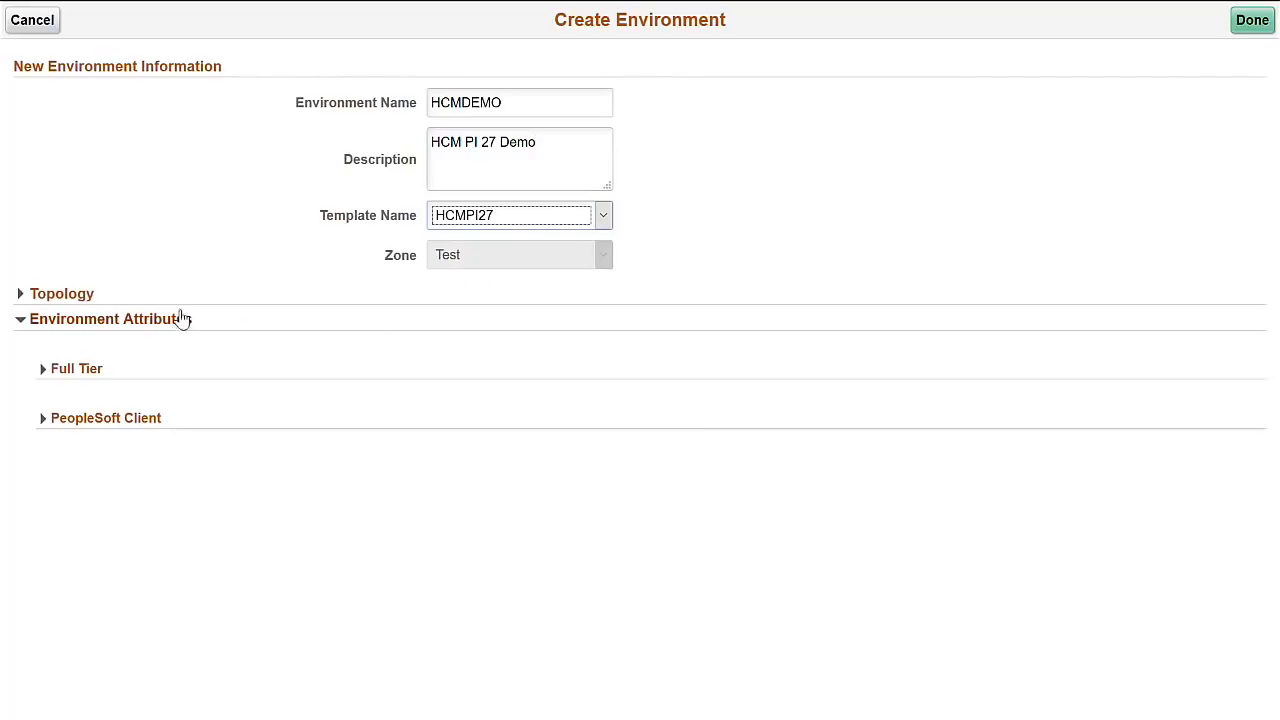
Fill in the Full Tier gateway, database operator, web profile, database connect and WebLogic passwords.
{"action": "left_click", "coordinate": [86, 298]}
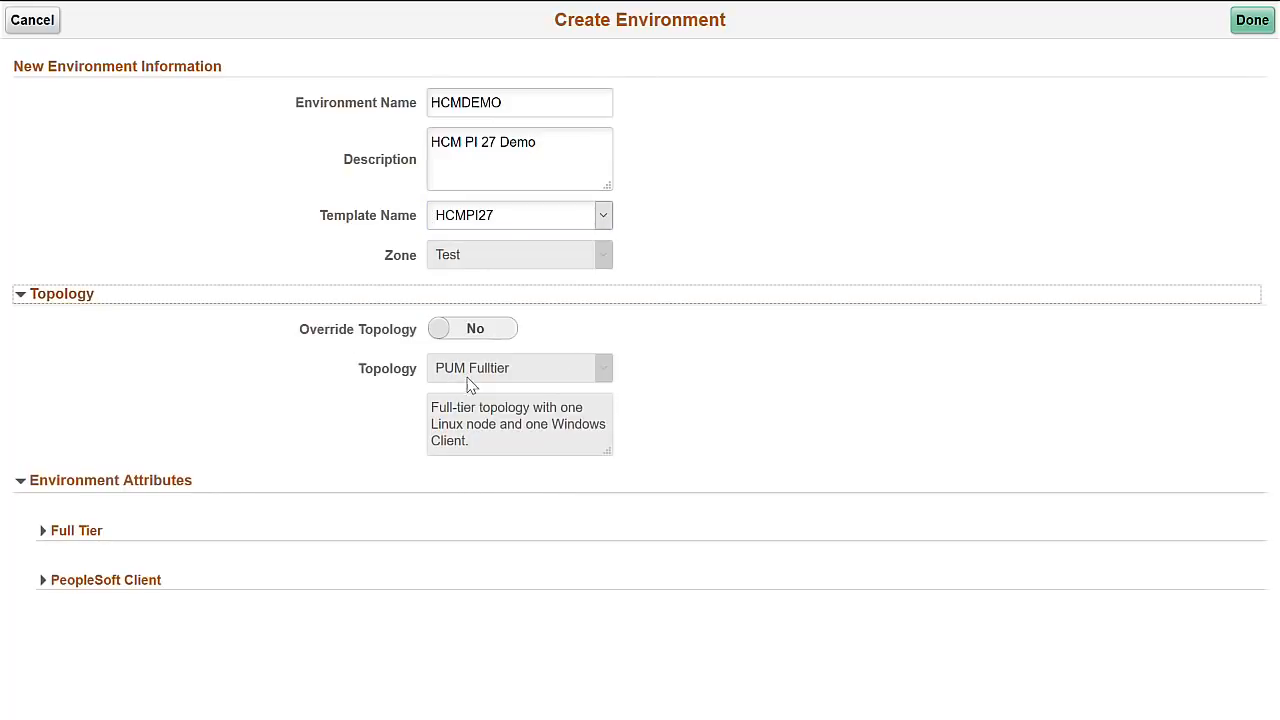
{"action": "left_click", "coordinate": [88, 536]}
{"action": "scroll", "coordinate": [460, 466], "scroll_direction": "down", "scroll_amount": 4}
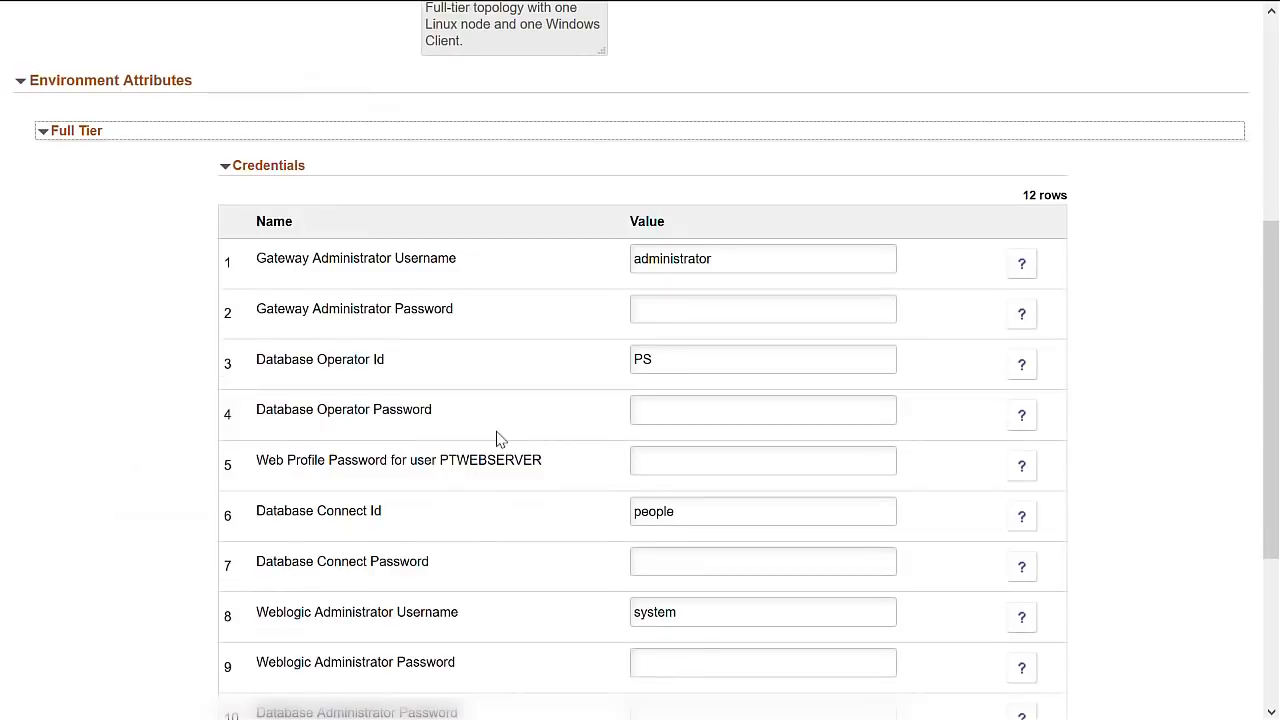
{"action": "left_click", "coordinate": [666, 312]}
{"action": "type", "text": "************"}
{"action": "key", "text": "Tab"}
{"action": "key", "text": "Tab"}
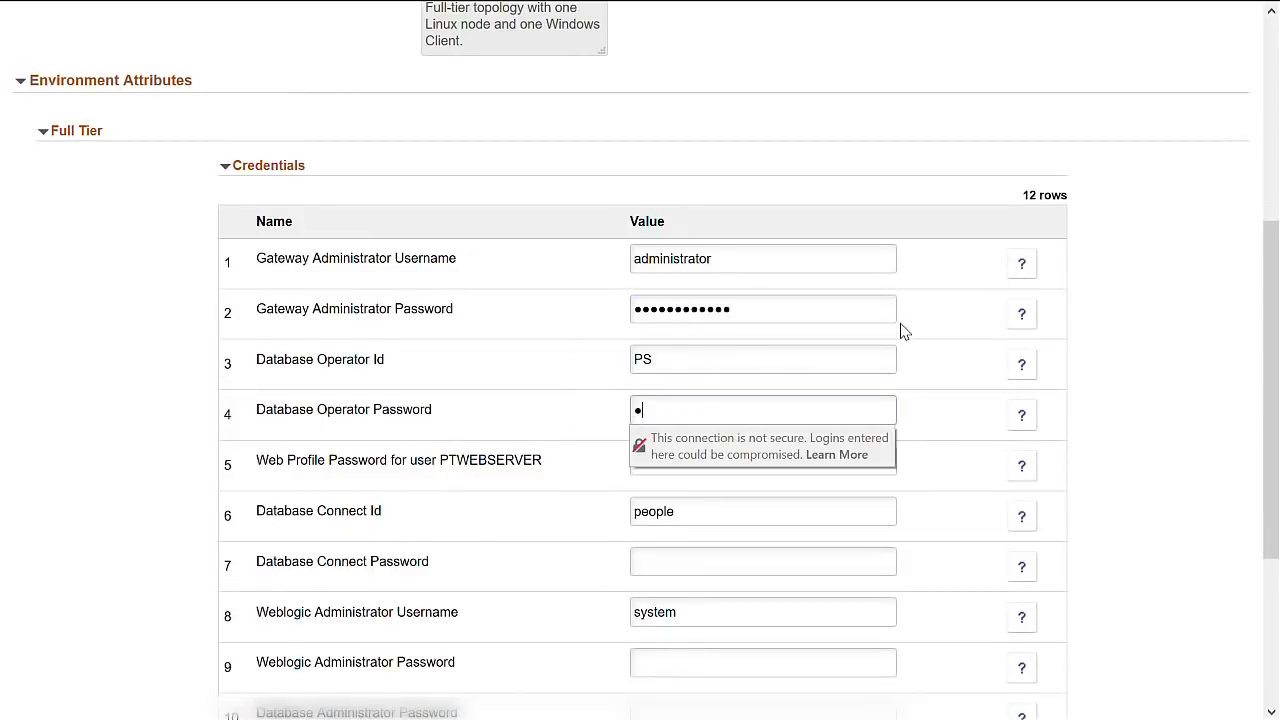
{"action": "type", "text": "**"}
{"action": "key", "text": "Tab"}
{"action": "type", "text": "************"}
{"action": "key", "text": "Tab"}
{"action": "key", "text": "Tab"}
{"action": "type", "text": "******"}
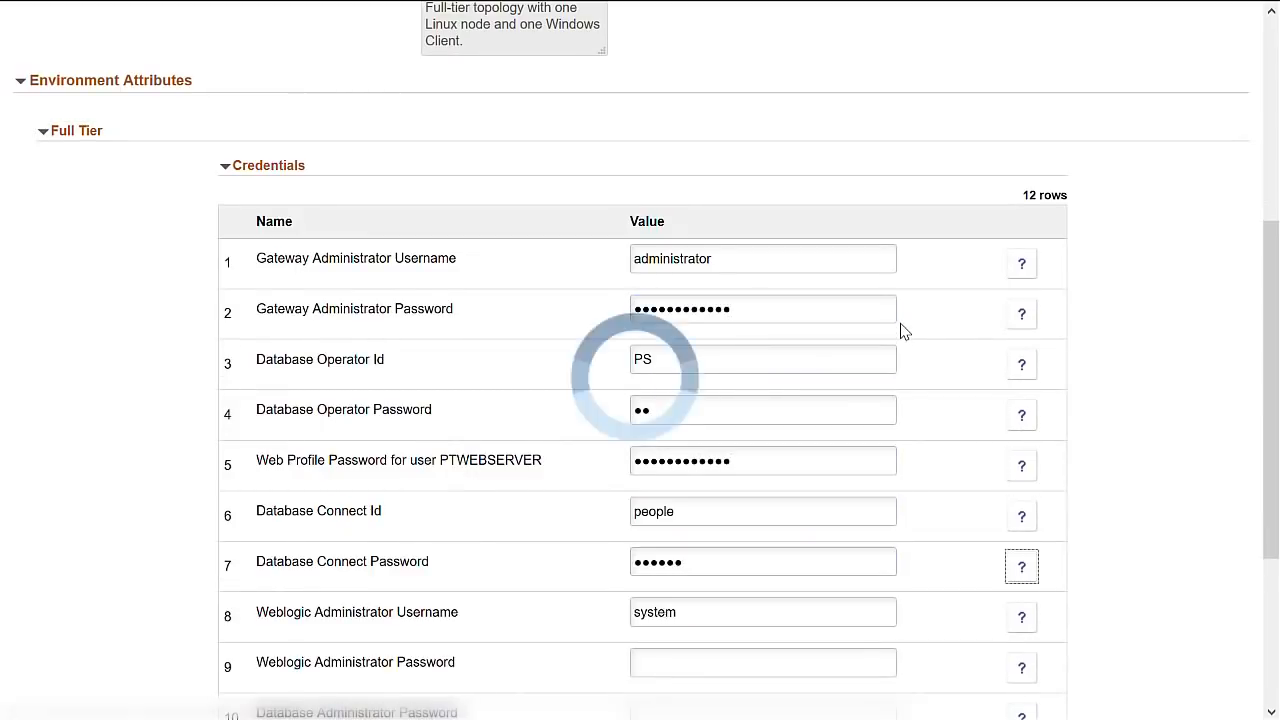
{"action": "key", "text": "Tab"}
{"action": "key", "text": "Tab"}
{"action": "type", "text": "********"}
{"action": "key", "text": "Tab"}
{"action": "scroll", "coordinate": [994, 289], "scroll_direction": "down", "scroll_amount": 2}
{"action": "type", "text": "************"}
{"action": "key", "text": "Tab"}
{"action": "key", "text": "Tab"}
{"action": "key", "text": "Tab"}
{"action": "key", "text": "Tab"}
{"action": "type", "text": "******"}
{"action": "scroll", "coordinate": [1137, 269], "scroll_direction": "down", "scroll_amount": 1}
Enter the PeopleSoft Client Windows administrator password and create the HCMDEMO environment.
{"action": "left_click", "coordinate": [482, 571]}
{"action": "scroll", "coordinate": [482, 573], "scroll_direction": "down", "scroll_amount": 2}
{"action": "scroll", "coordinate": [482, 572], "scroll_direction": "down", "scroll_amount": 4}
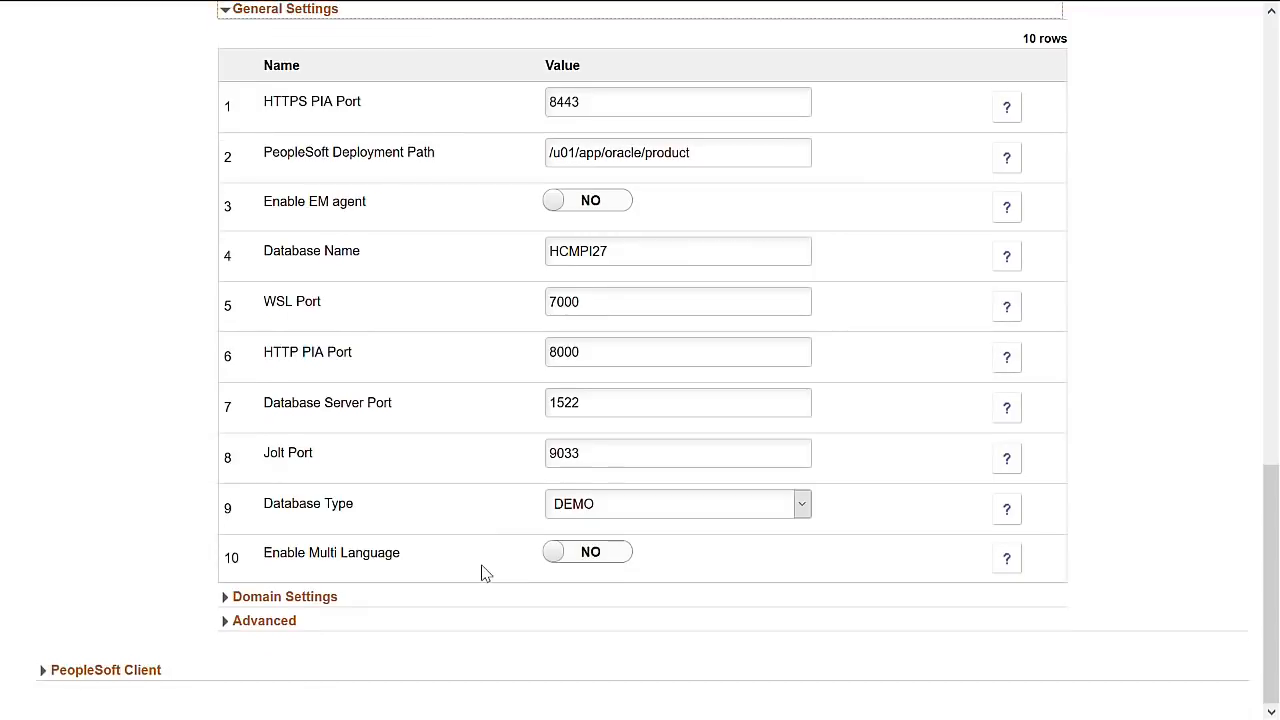
{"action": "left_click", "coordinate": [371, 592]}
{"action": "scroll", "coordinate": [436, 646], "scroll_direction": "down", "scroll_amount": 2}
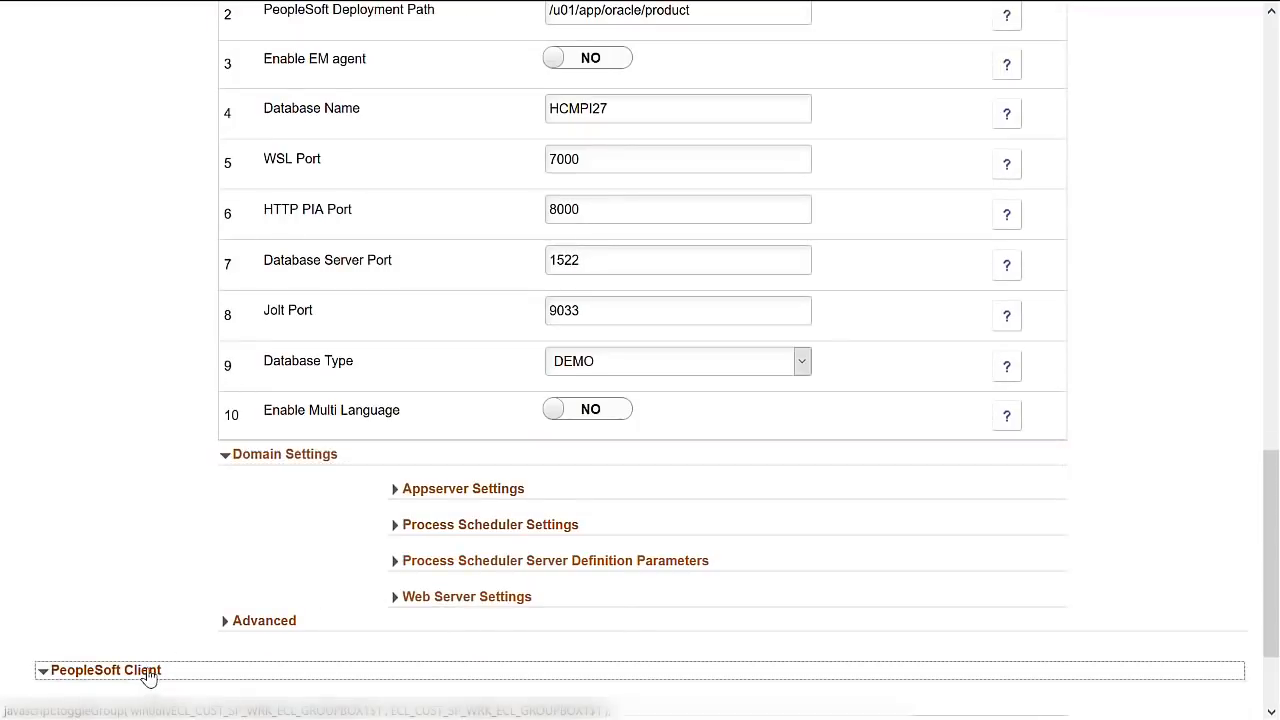
{"action": "left_click", "coordinate": [143, 672]}
{"action": "scroll", "coordinate": [617, 654], "scroll_direction": "down", "scroll_amount": 2}
{"action": "left_click", "coordinate": [617, 650]}
{"action": "type", "text": "**************"}
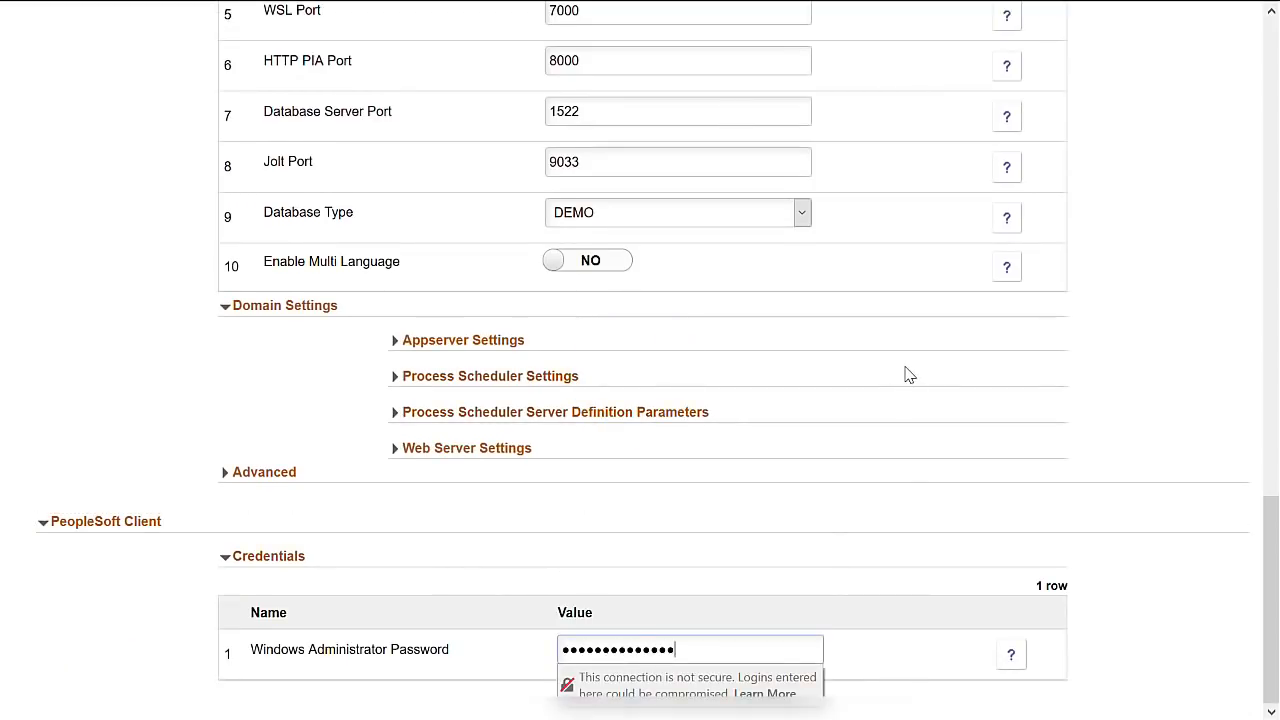
{"action": "left_click_drag", "start_coordinate": [1272, 572], "coordinate": [1272, 95]}
{"action": "left_click", "coordinate": [1229, 22]}
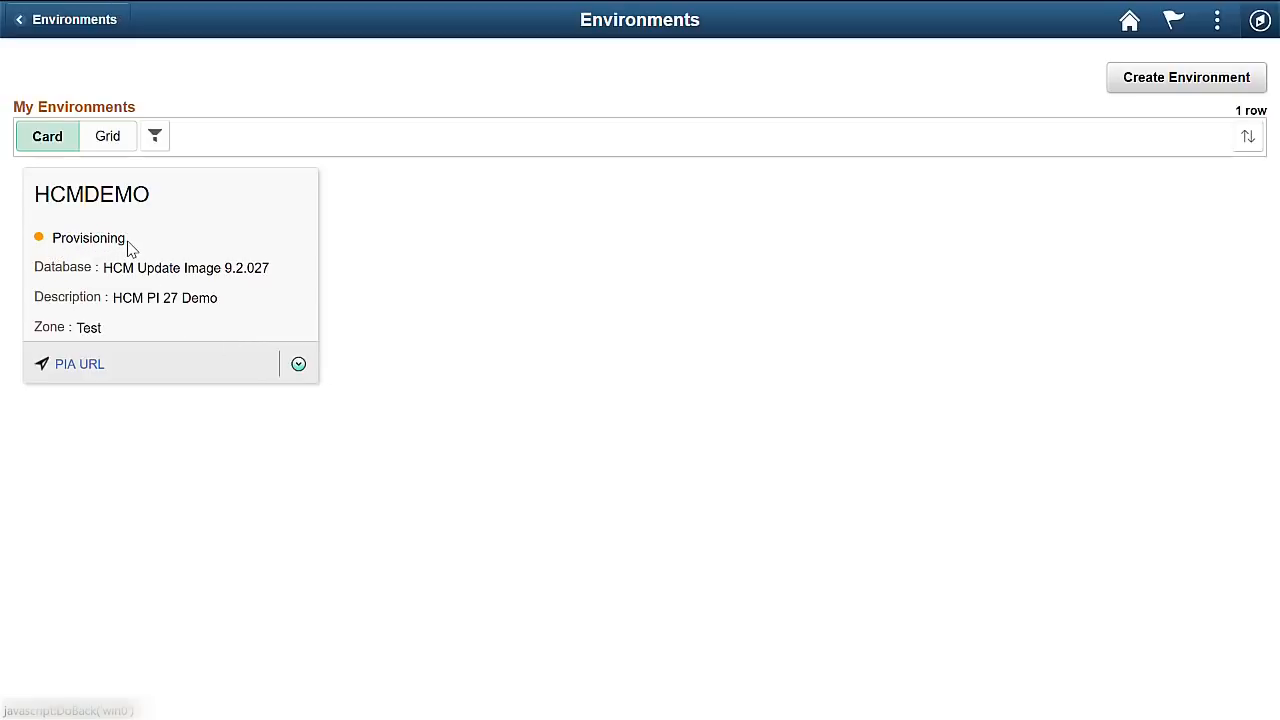
Open HCMDEMO's environment details, go to its logs, and fetch the selected log.
{"action": "left_click", "coordinate": [299, 366]}
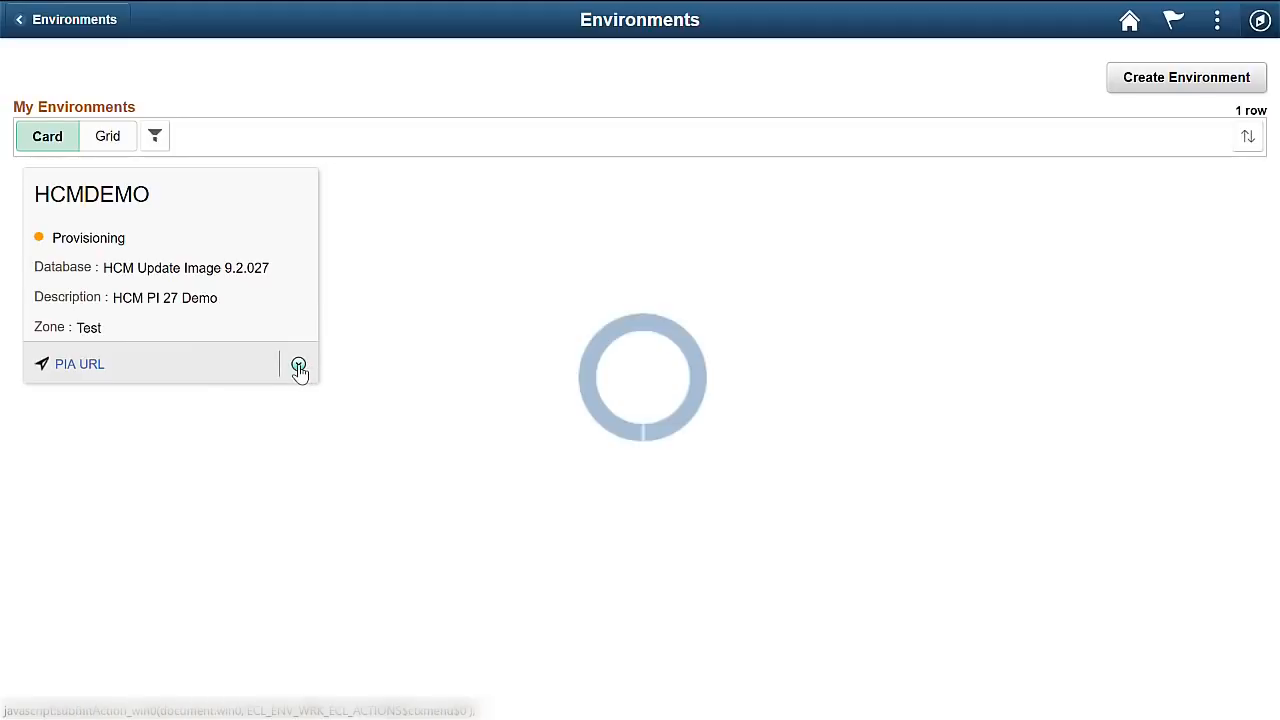
{"action": "left_click", "coordinate": [347, 329]}
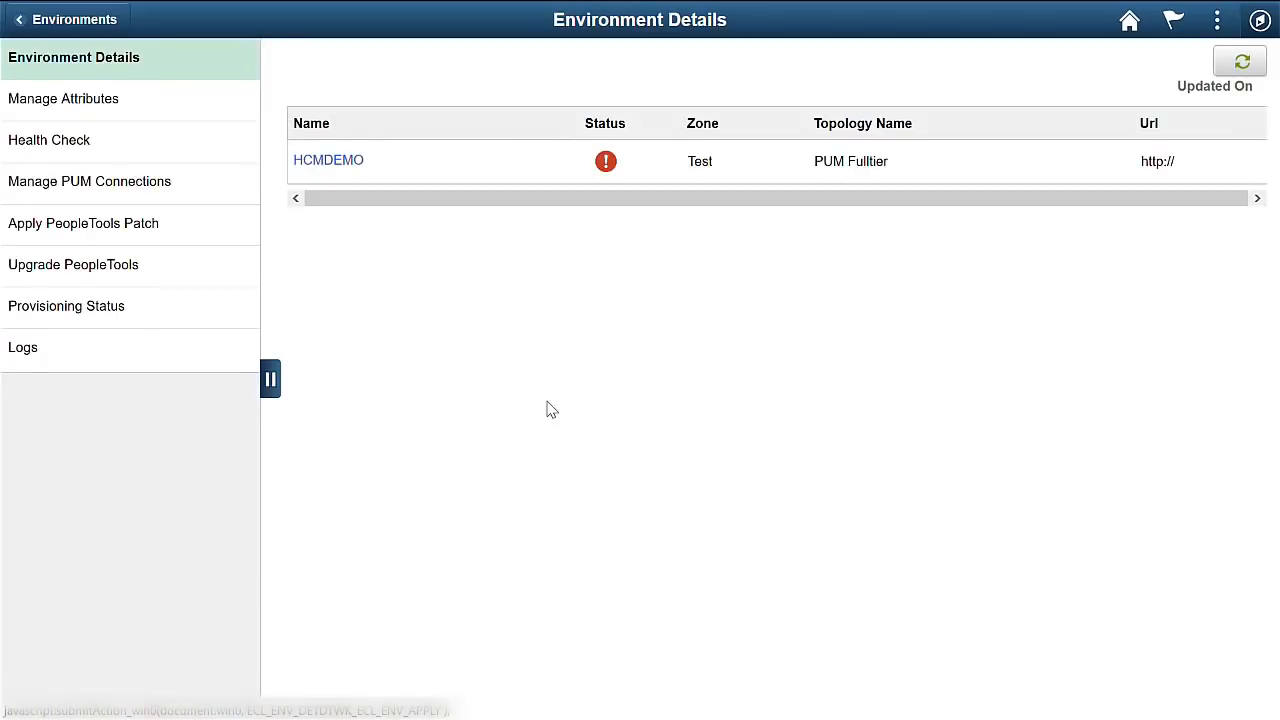
{"action": "left_click", "coordinate": [31, 355]}
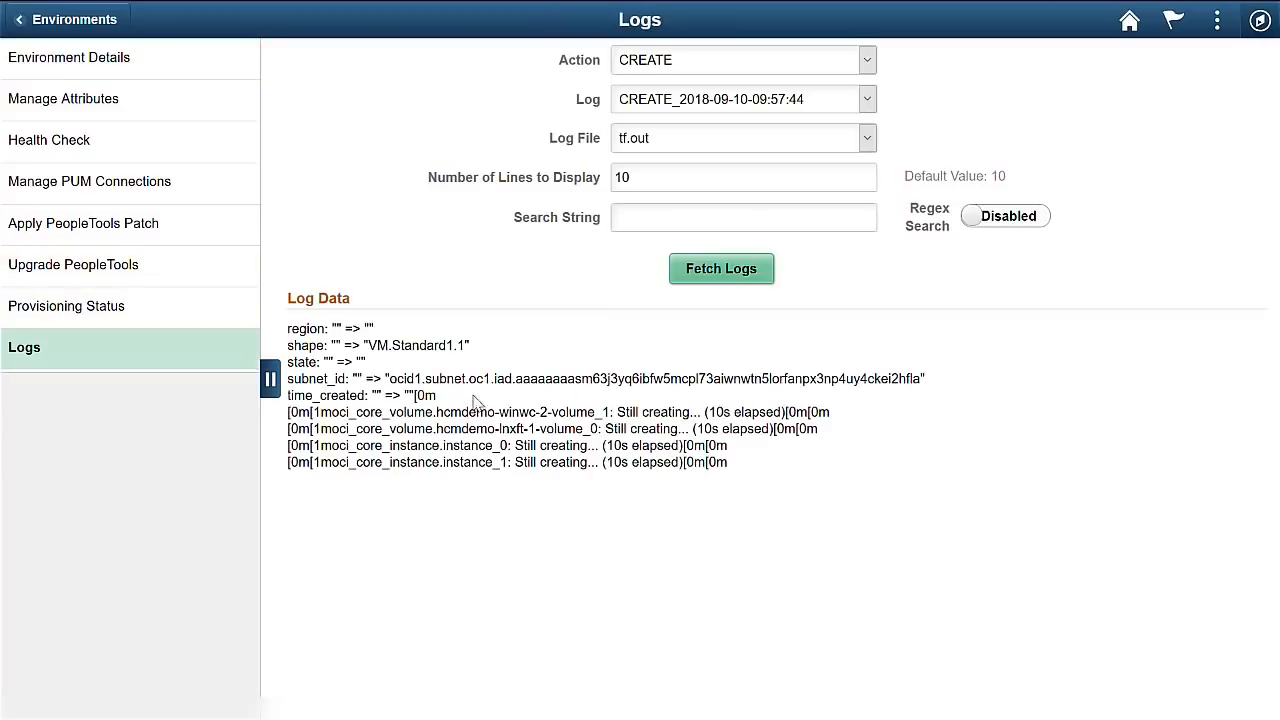
{"action": "left_click", "coordinate": [721, 271]}
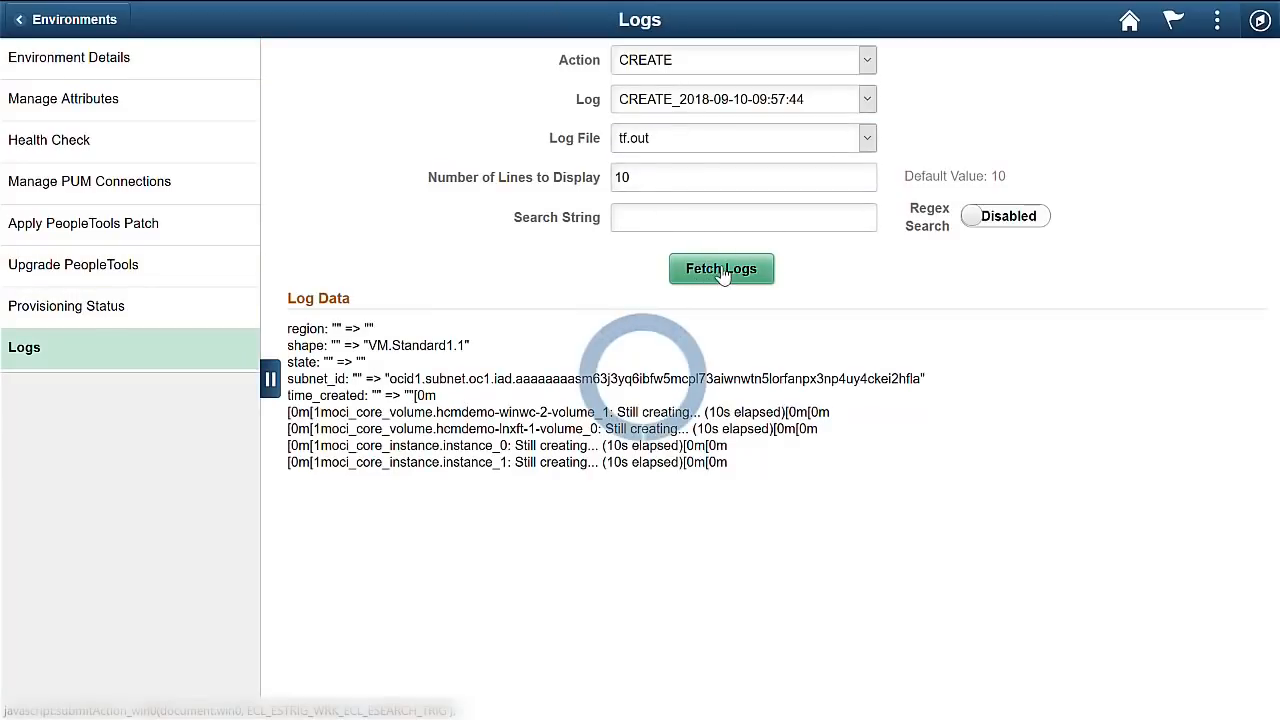
Fetch out.log, then fetch and reload tf.out's latest provisioning lines, and return to Environments.
{"action": "left_click", "coordinate": [738, 139]}
{"action": "left_click", "coordinate": [708, 206]}
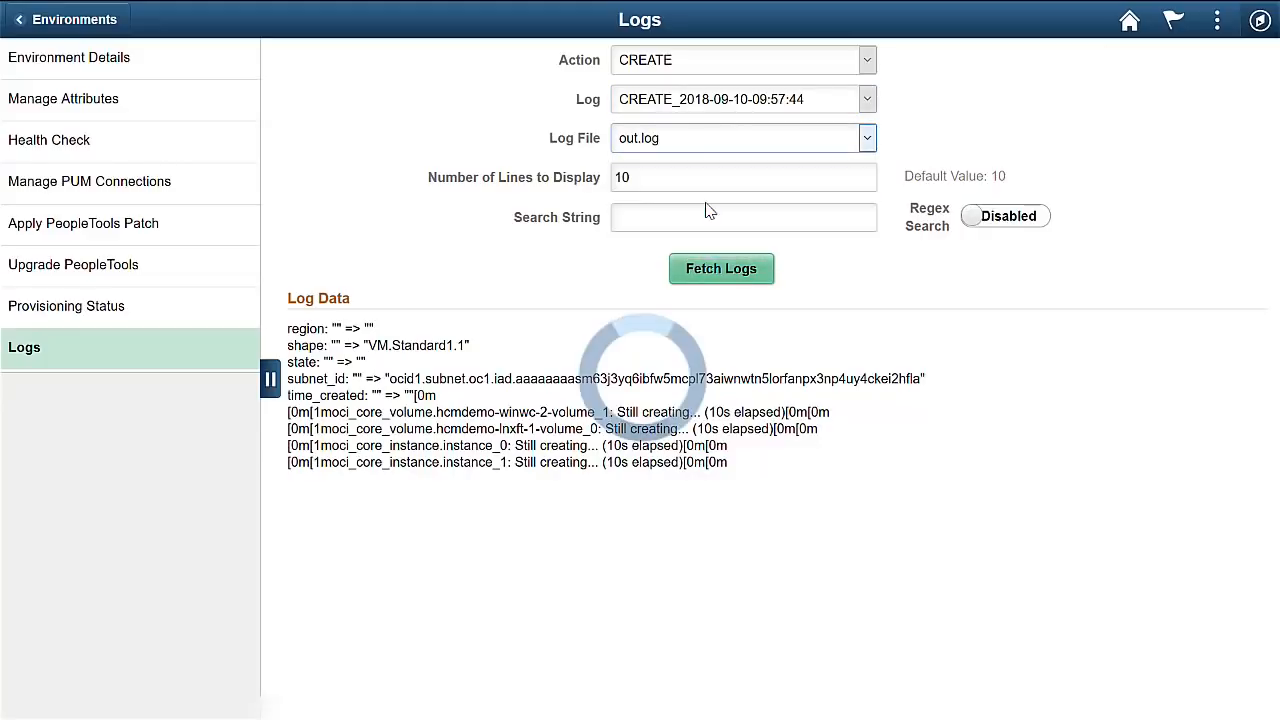
{"action": "left_click", "coordinate": [712, 274]}
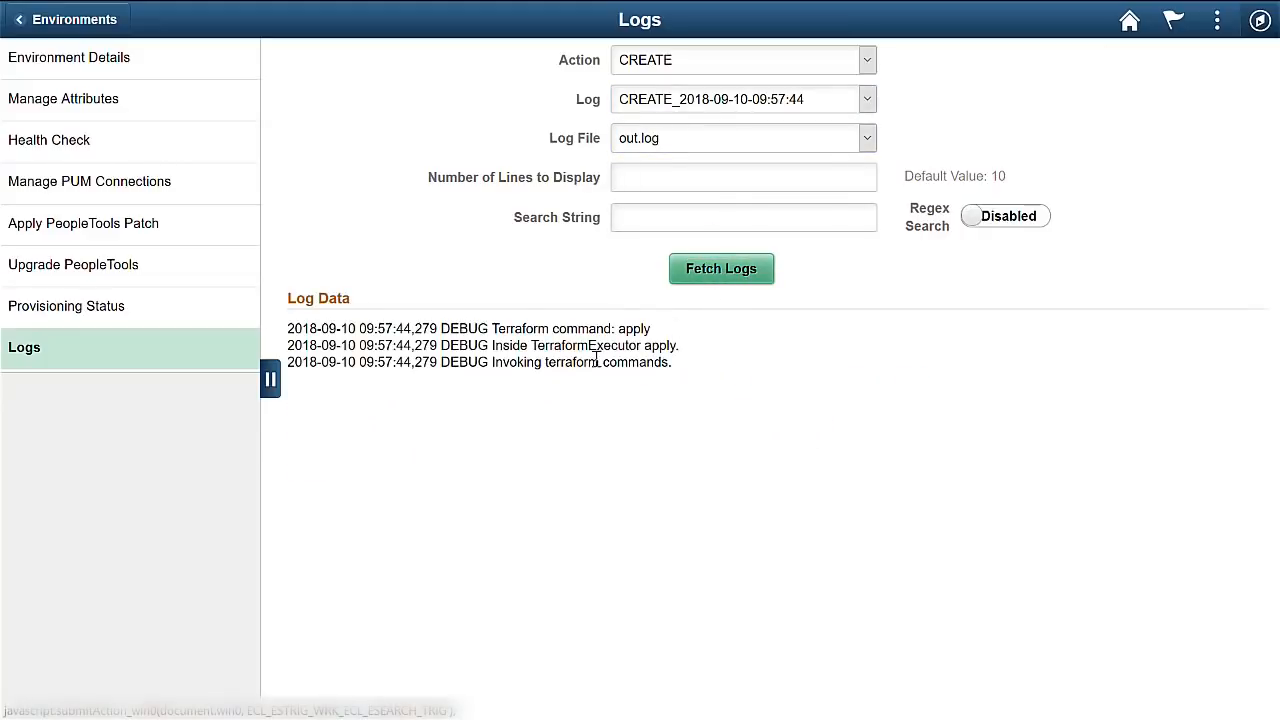
{"action": "left_click", "coordinate": [714, 146]}
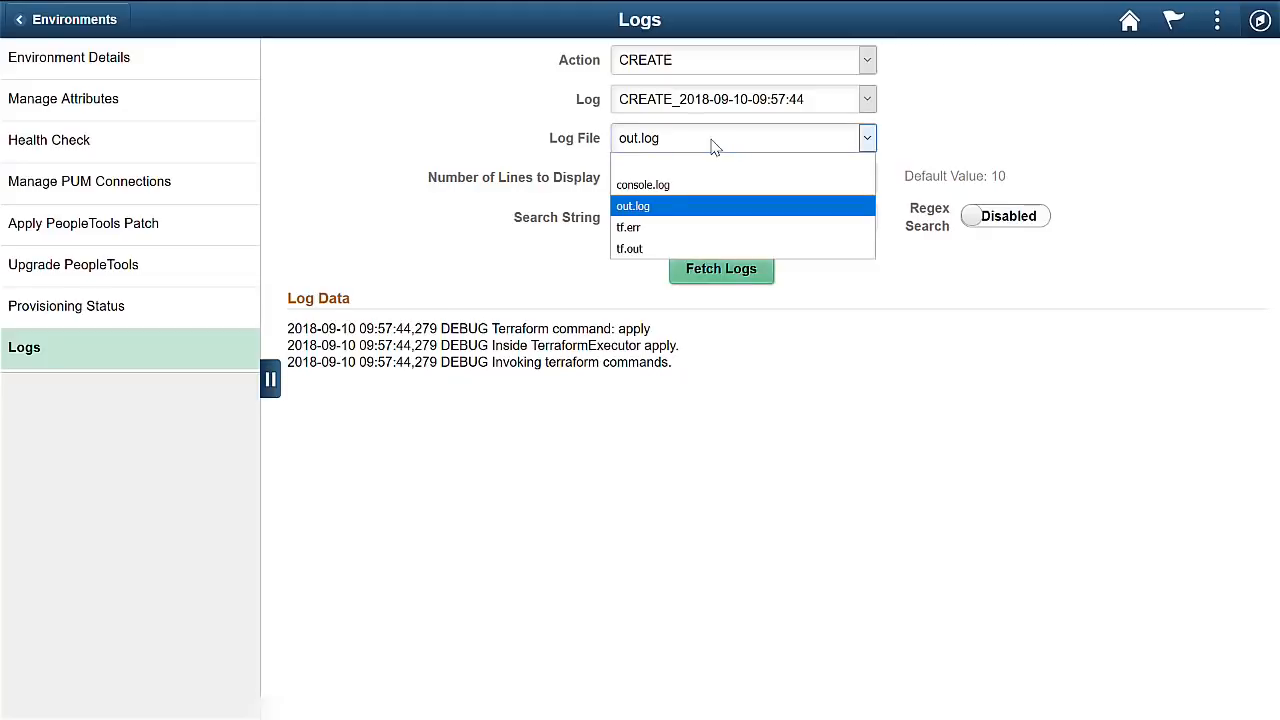
{"action": "left_click", "coordinate": [666, 249]}
{"action": "left_click", "coordinate": [712, 274]}
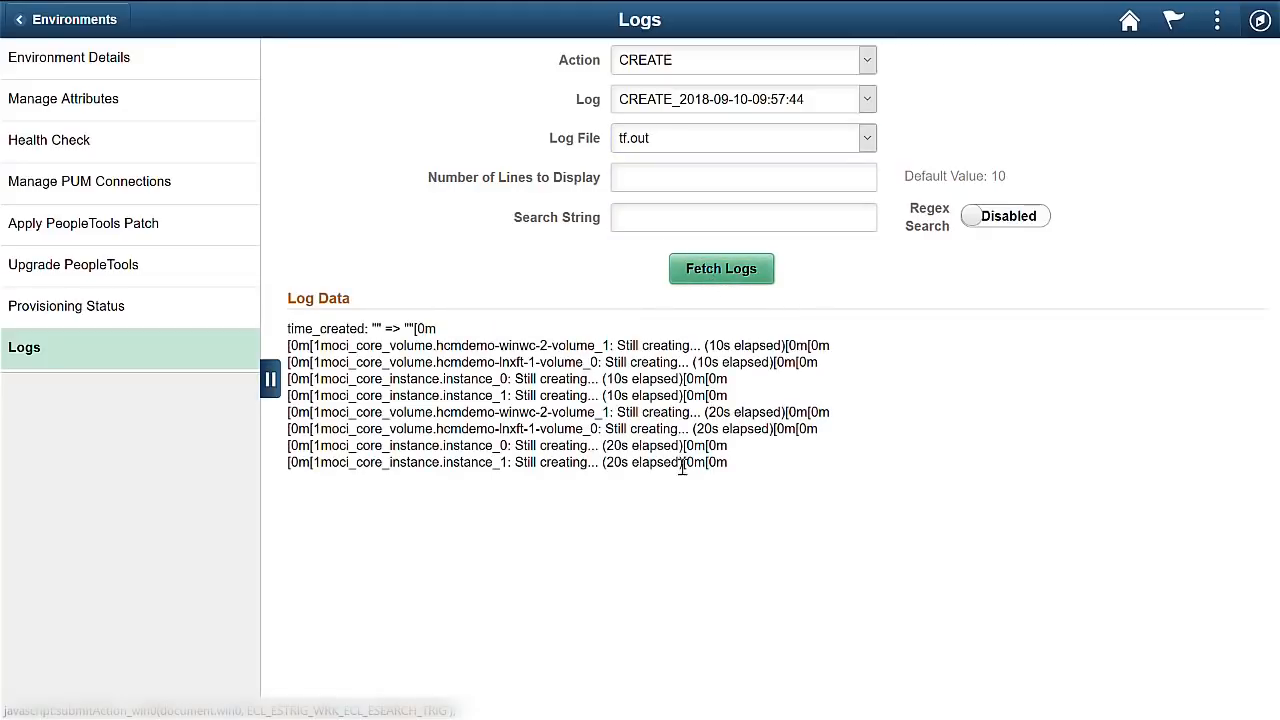
{"action": "left_click", "coordinate": [709, 272]}
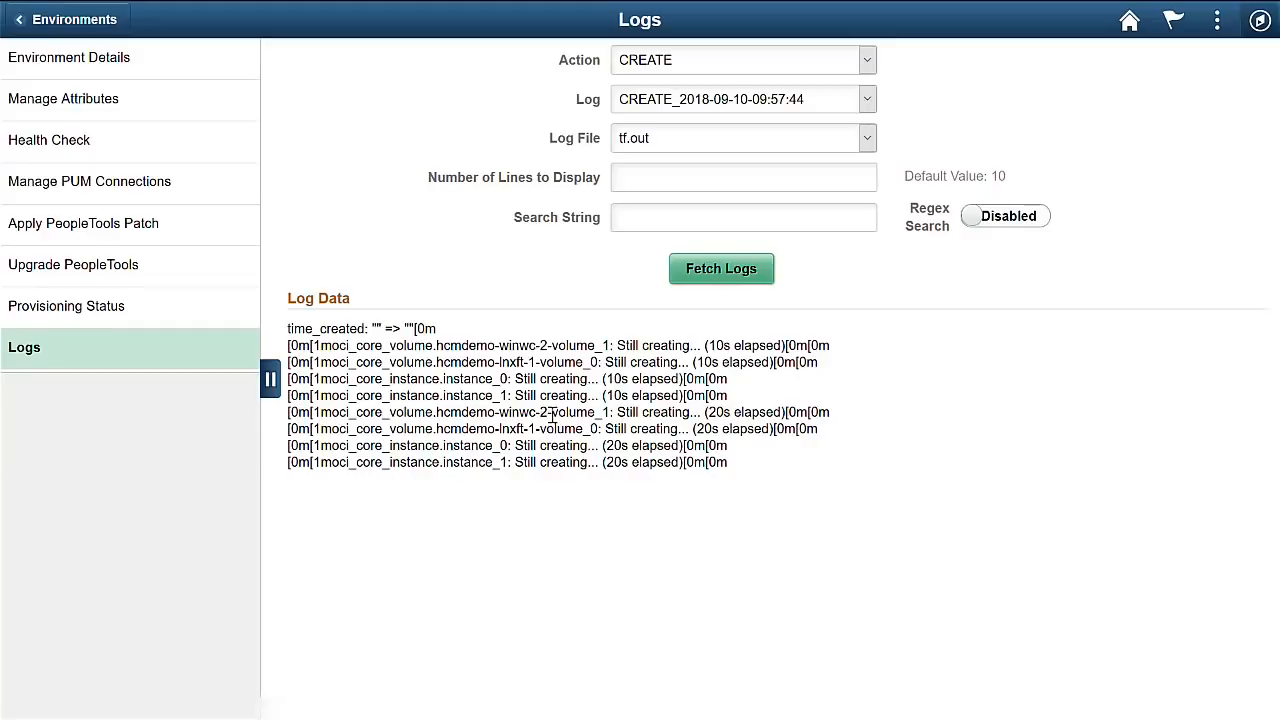
{"action": "left_click", "coordinate": [63, 21]}
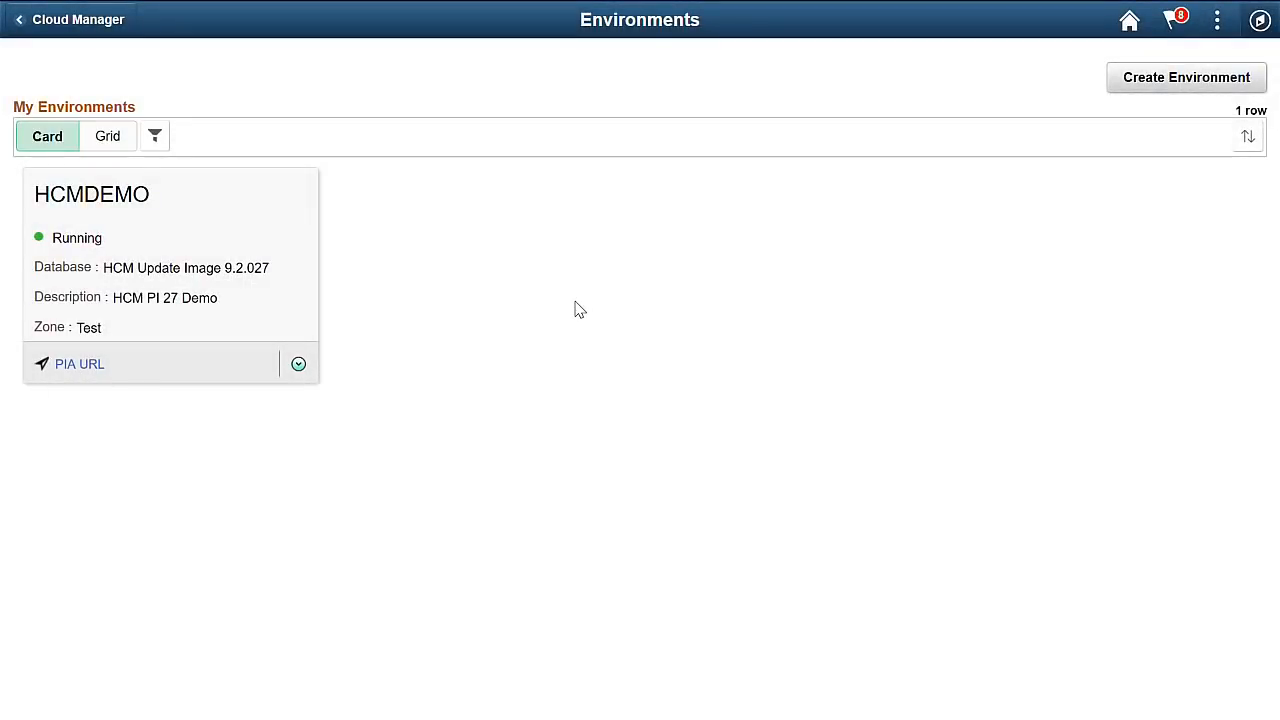
Open HCMDEMO's details, refresh them to show Running, and view its server topology diagram.
{"action": "left_click", "coordinate": [299, 365]}
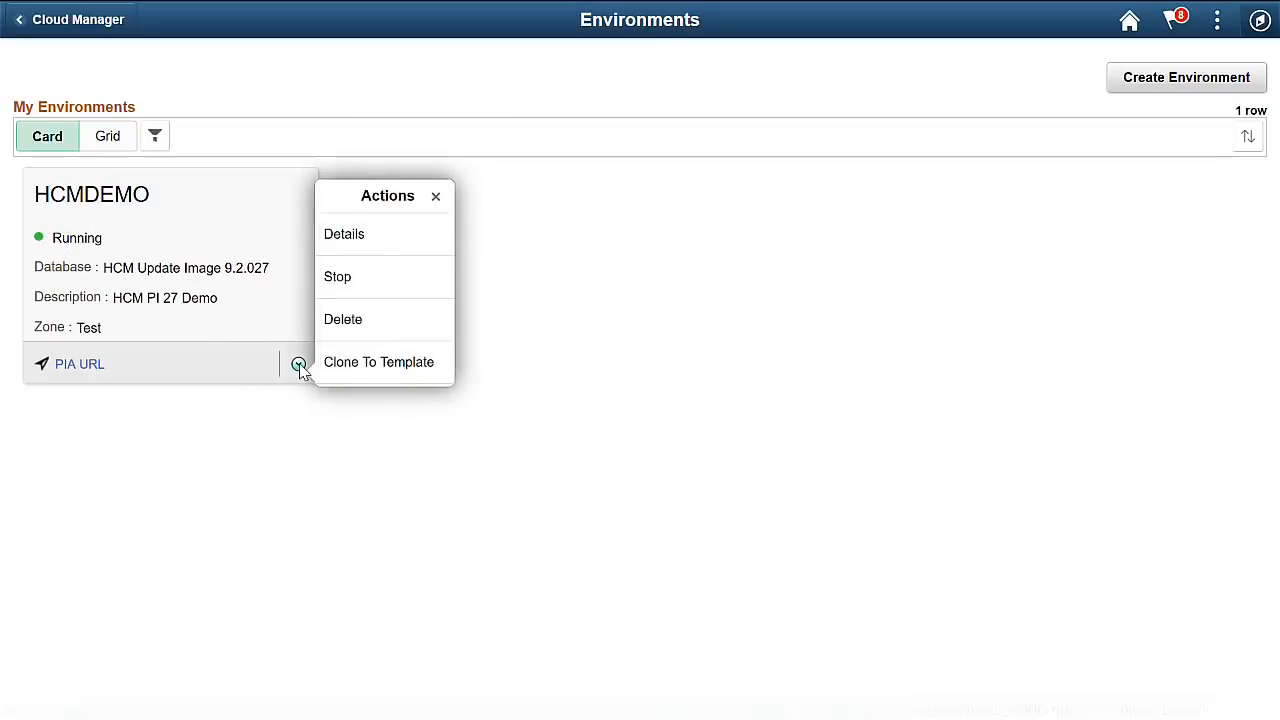
{"action": "left_click", "coordinate": [368, 240]}
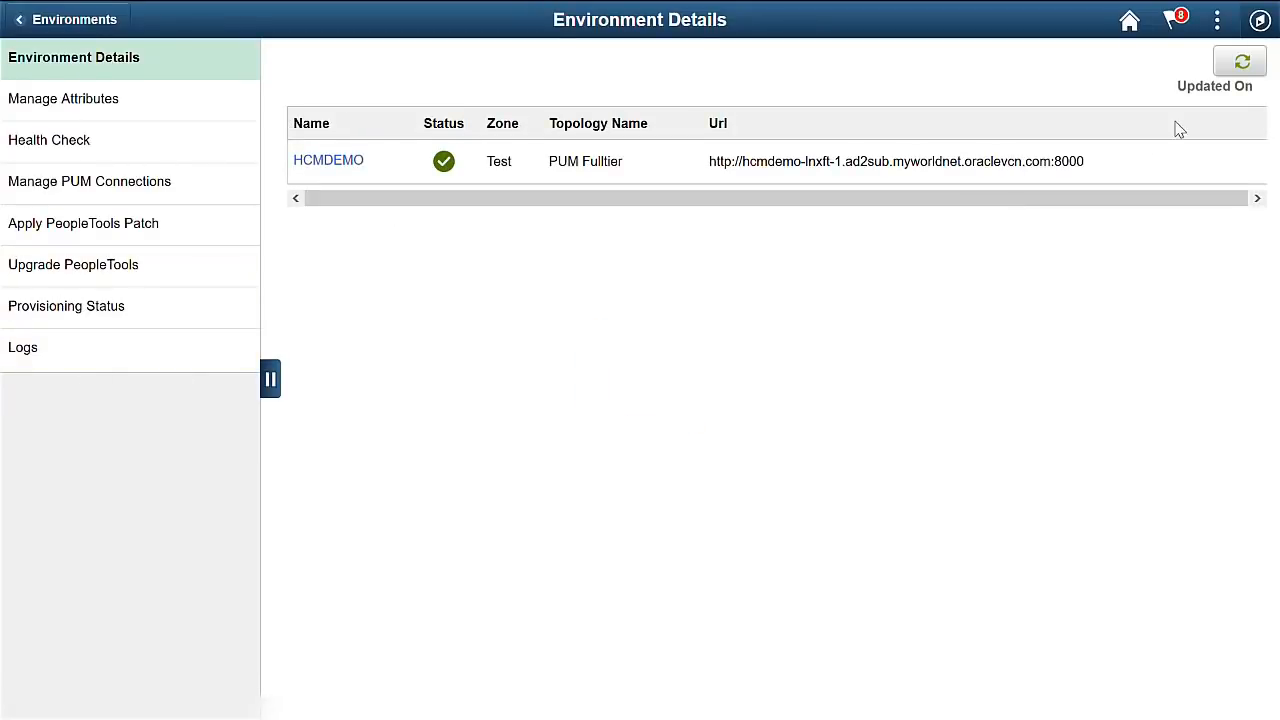
{"action": "left_click", "coordinate": [1240, 62]}
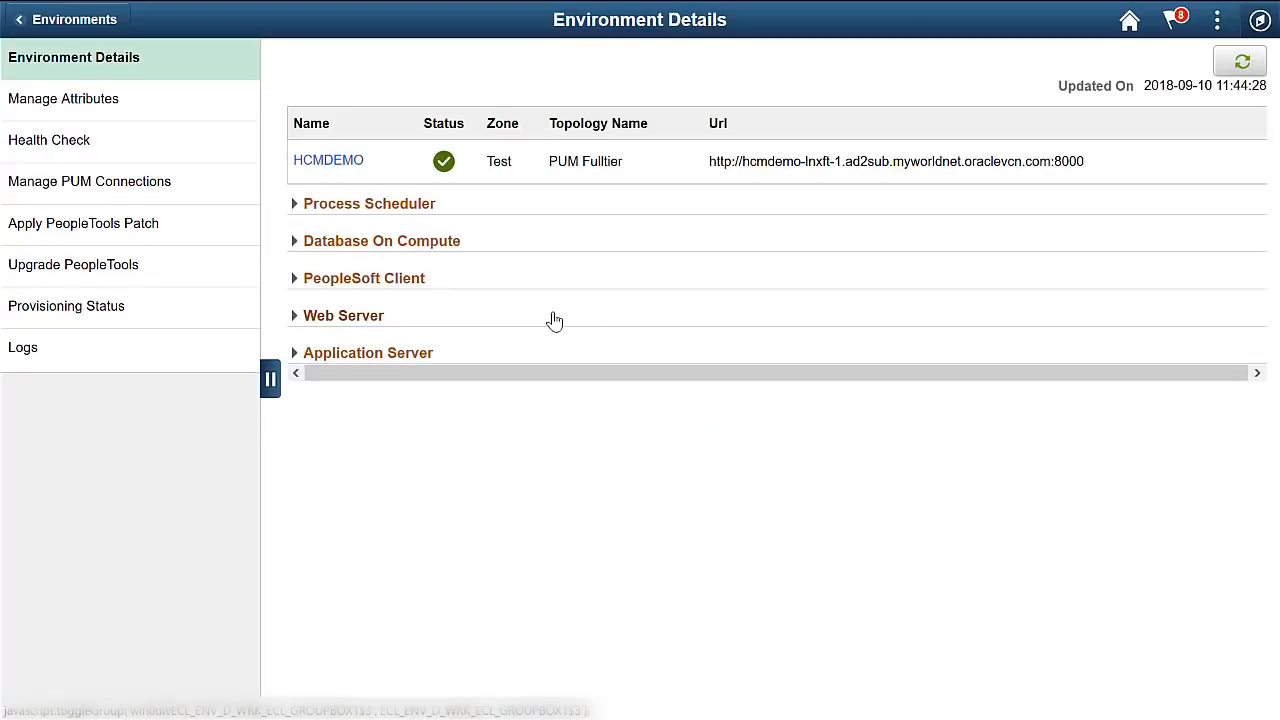
{"action": "left_click", "coordinate": [333, 163]}
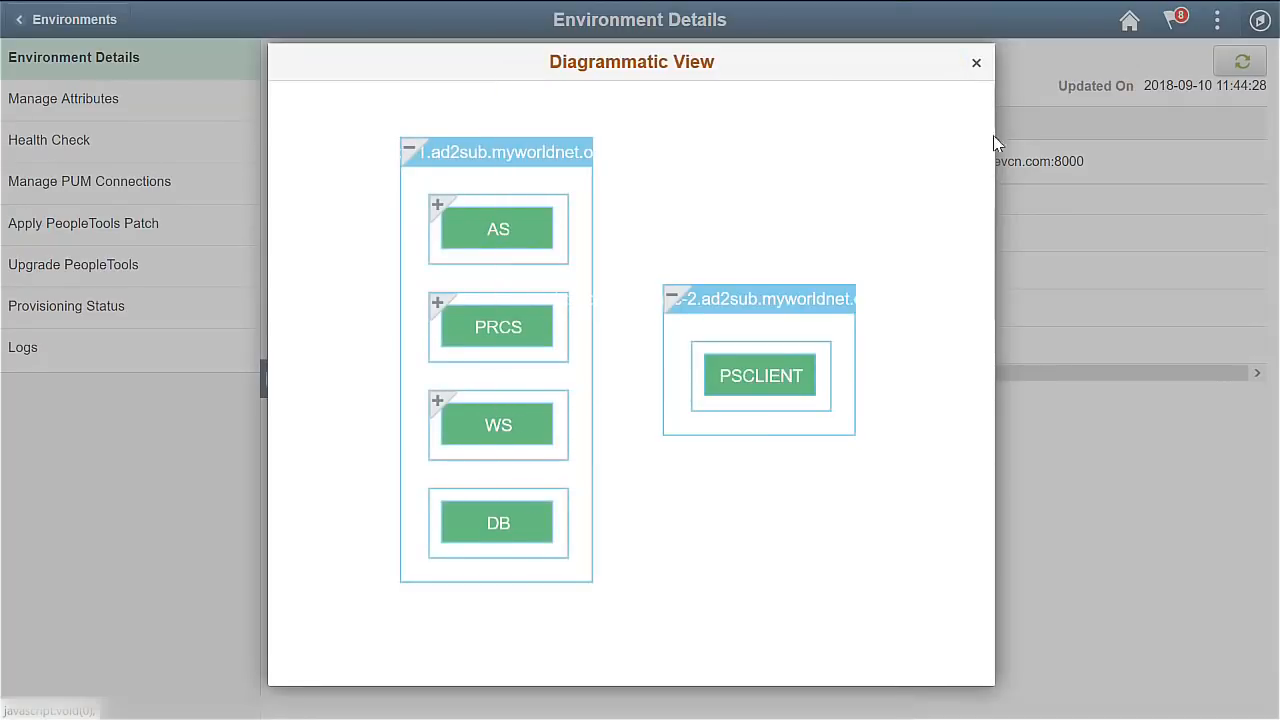
{"action": "left_click", "coordinate": [976, 64]}
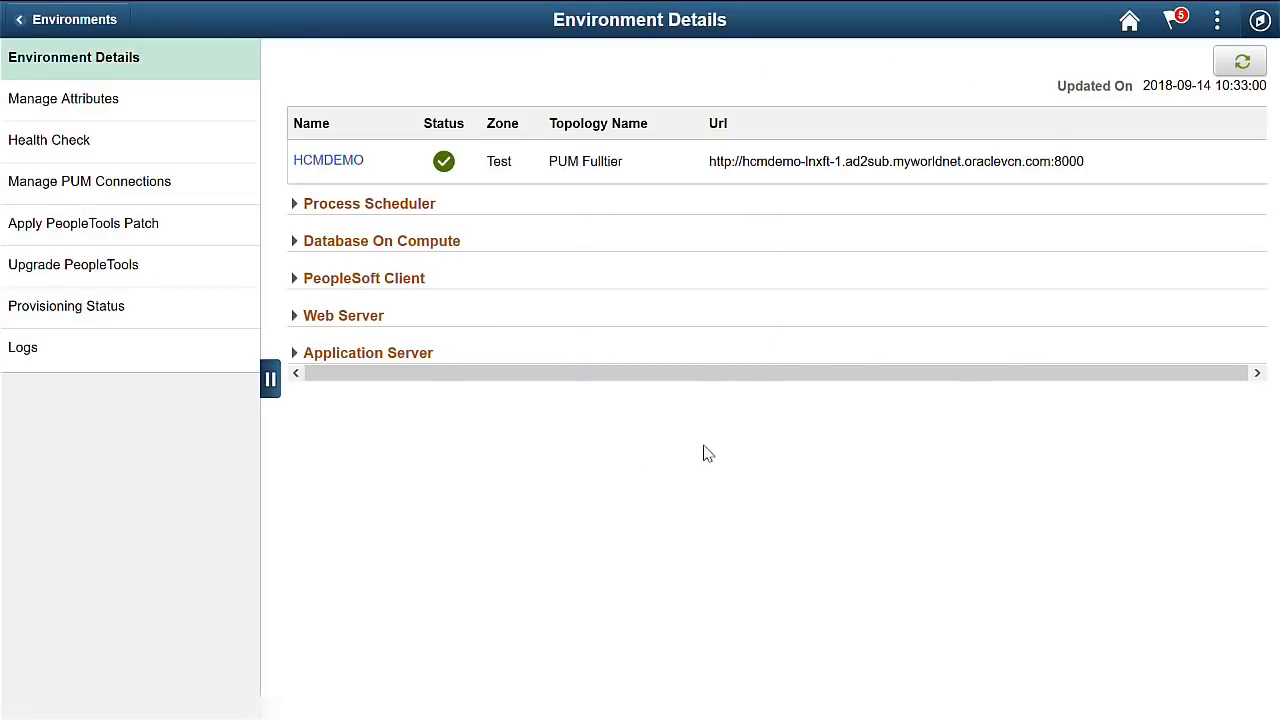
Start HCMDEMO's PeopleTools upgrade to 8.57.01 and confirm applying the patch.
{"action": "left_click", "coordinate": [88, 268]}
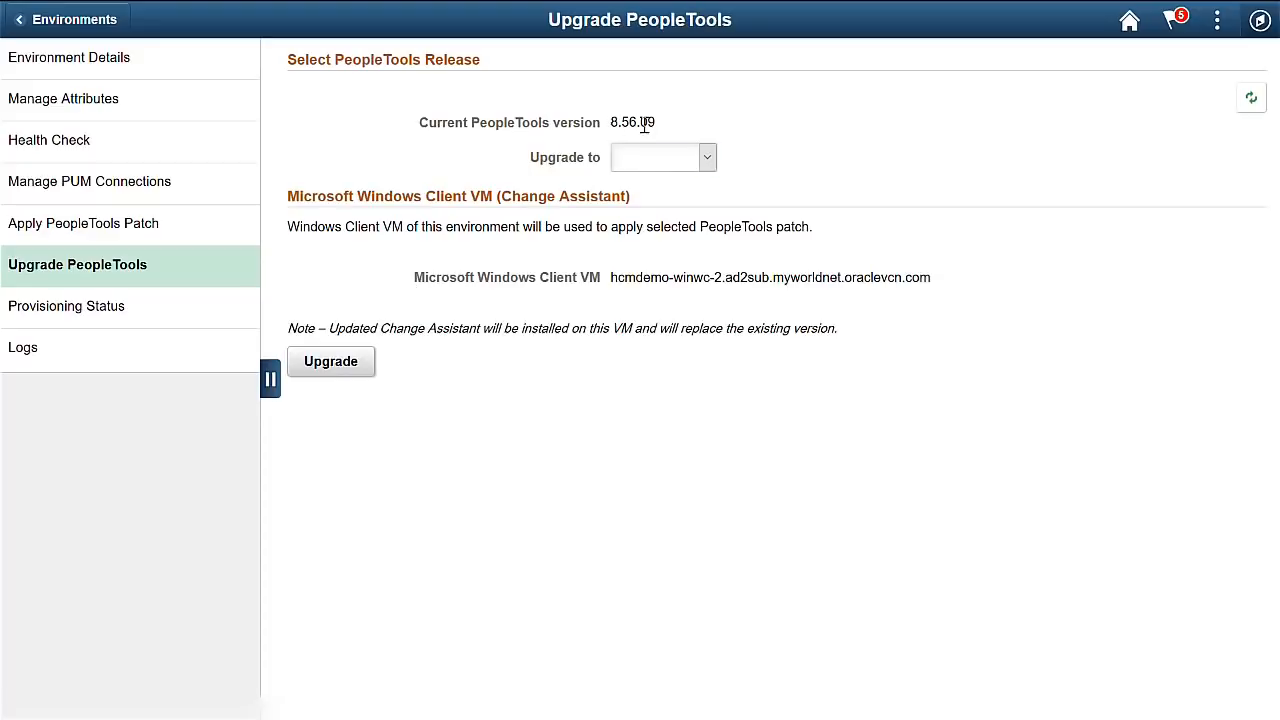
{"action": "left_click", "coordinate": [657, 160]}
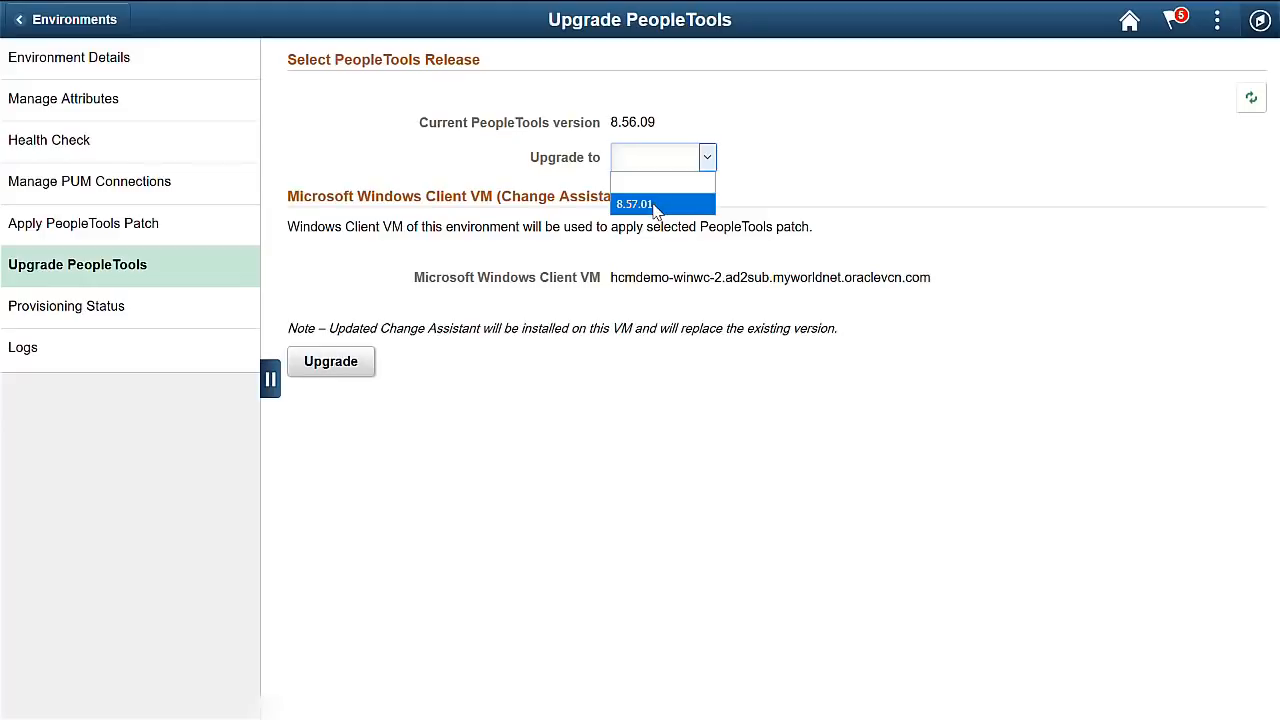
{"action": "left_click", "coordinate": [657, 205]}
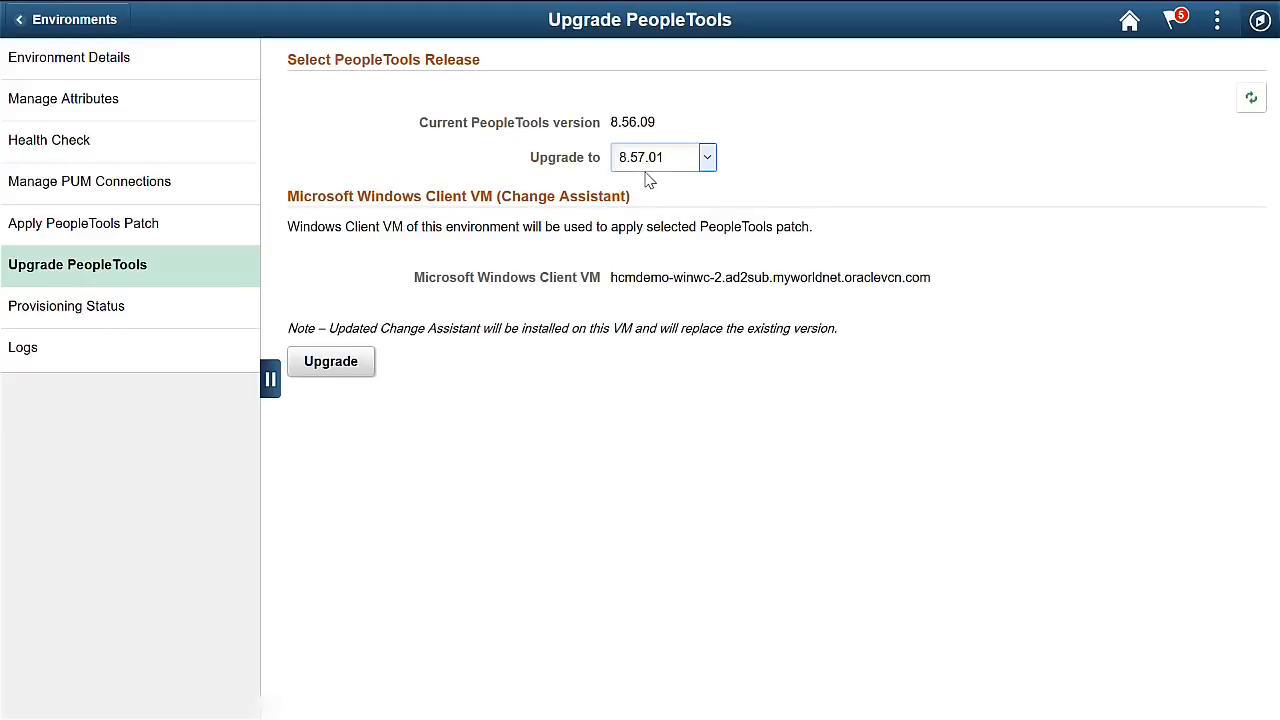
{"action": "left_click", "coordinate": [331, 362]}
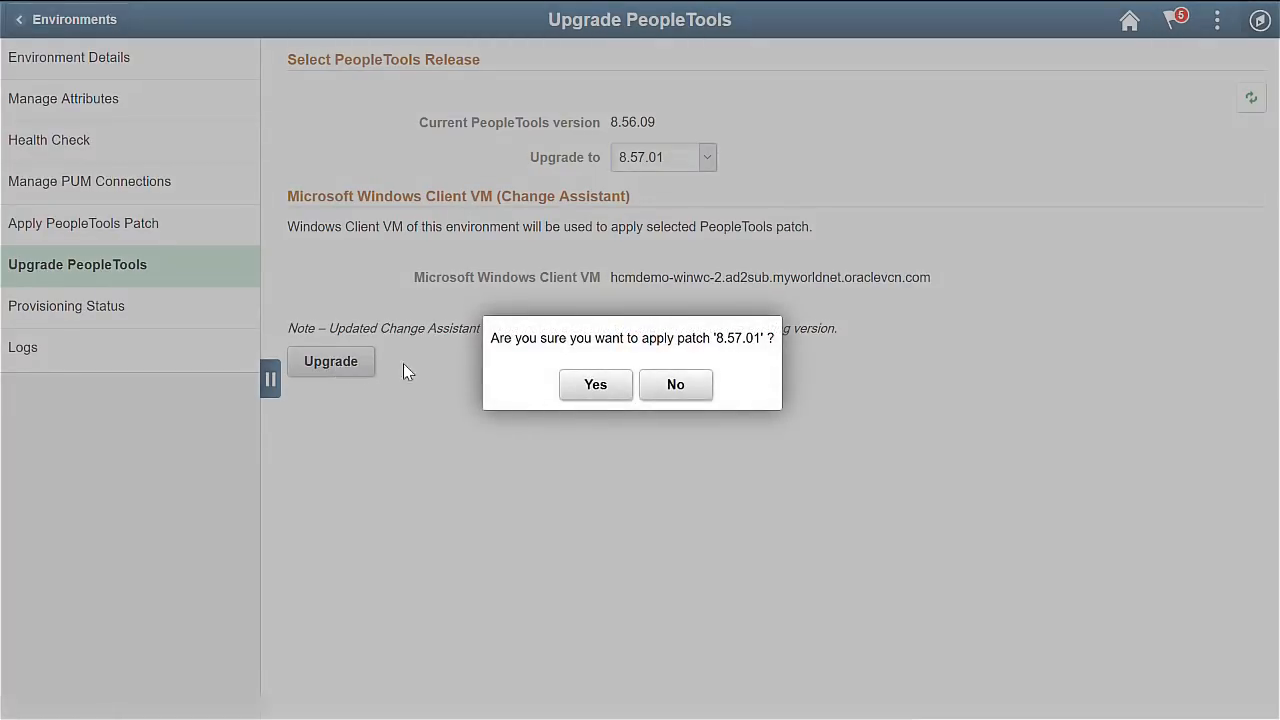
{"action": "left_click", "coordinate": [592, 389]}
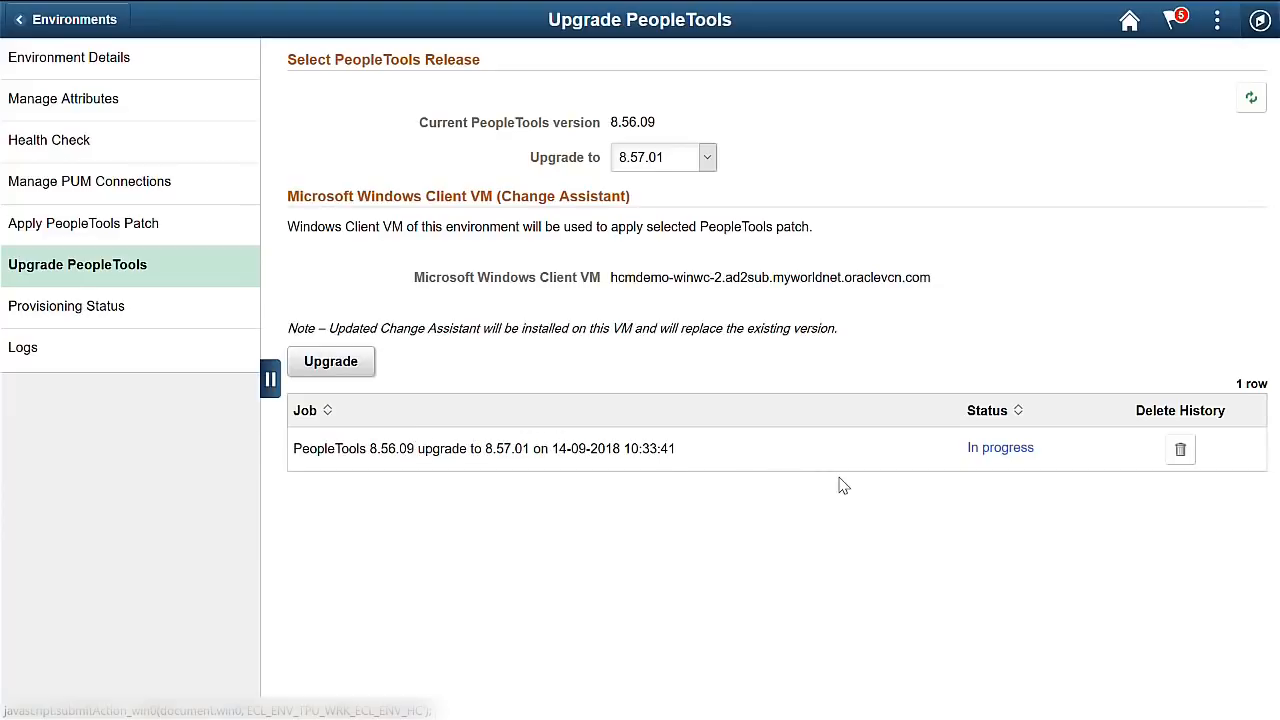
Review the In progress upgrade job's task list in the Job Status window.
{"action": "left_click", "coordinate": [1004, 451]}
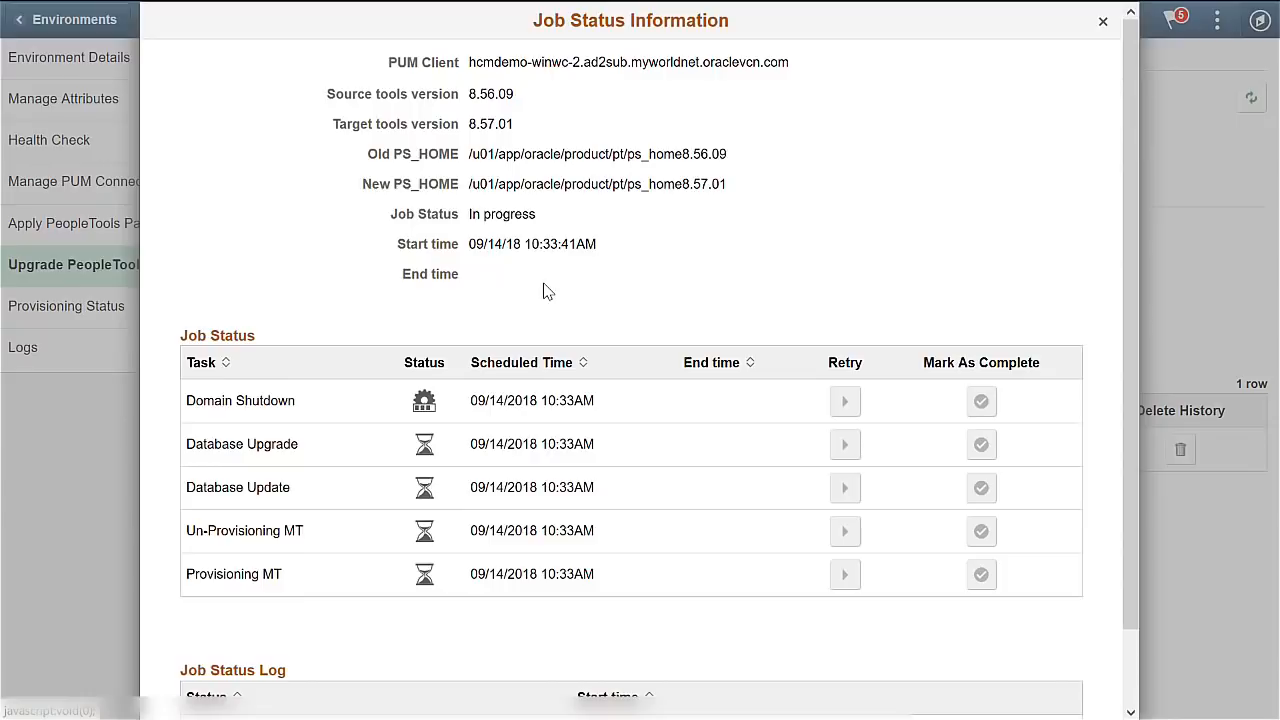
{"action": "scroll", "coordinate": [545, 290], "scroll_direction": "down", "scroll_amount": 2}
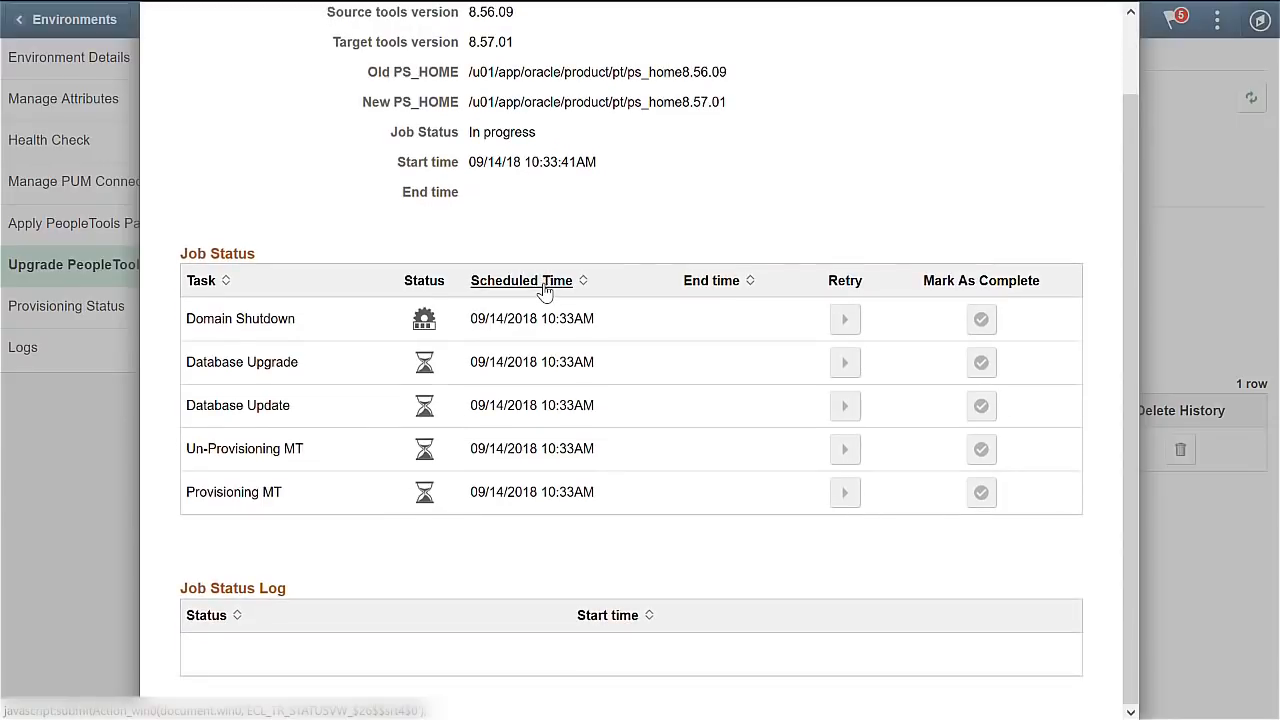
{"action": "scroll", "coordinate": [545, 290], "scroll_direction": "up", "scroll_amount": 2}
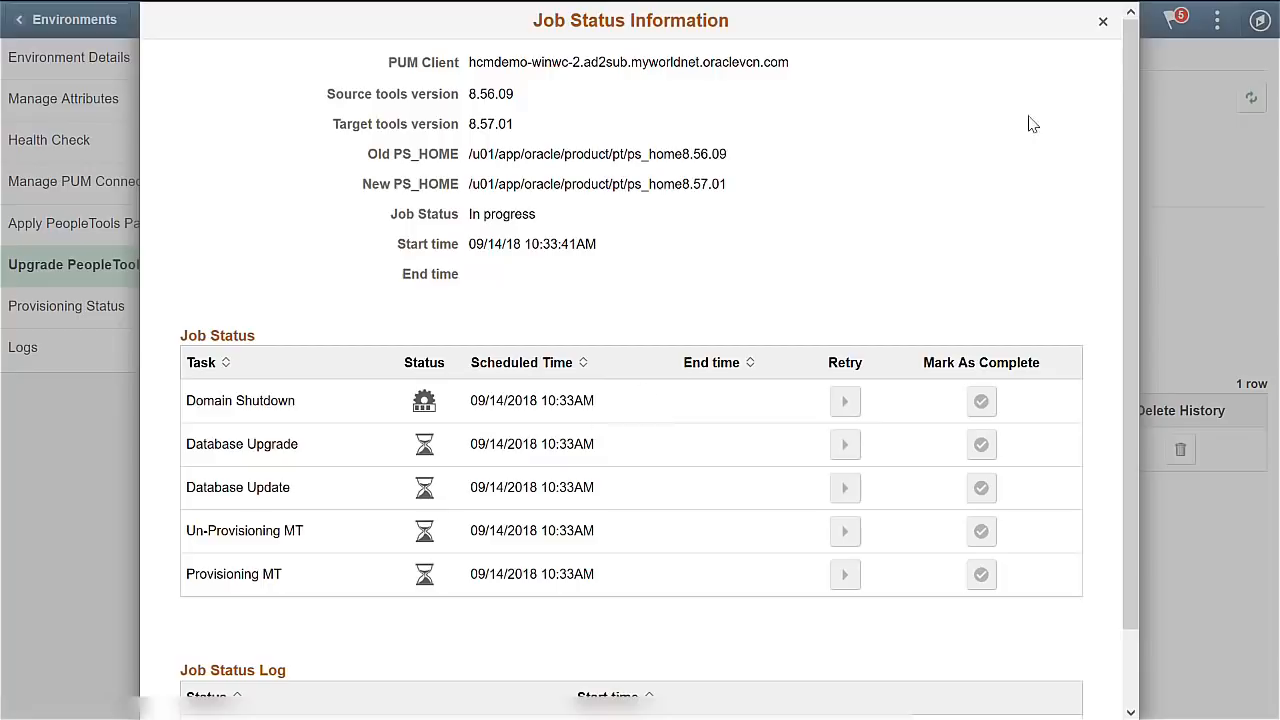
{"action": "left_click", "coordinate": [1106, 21]}
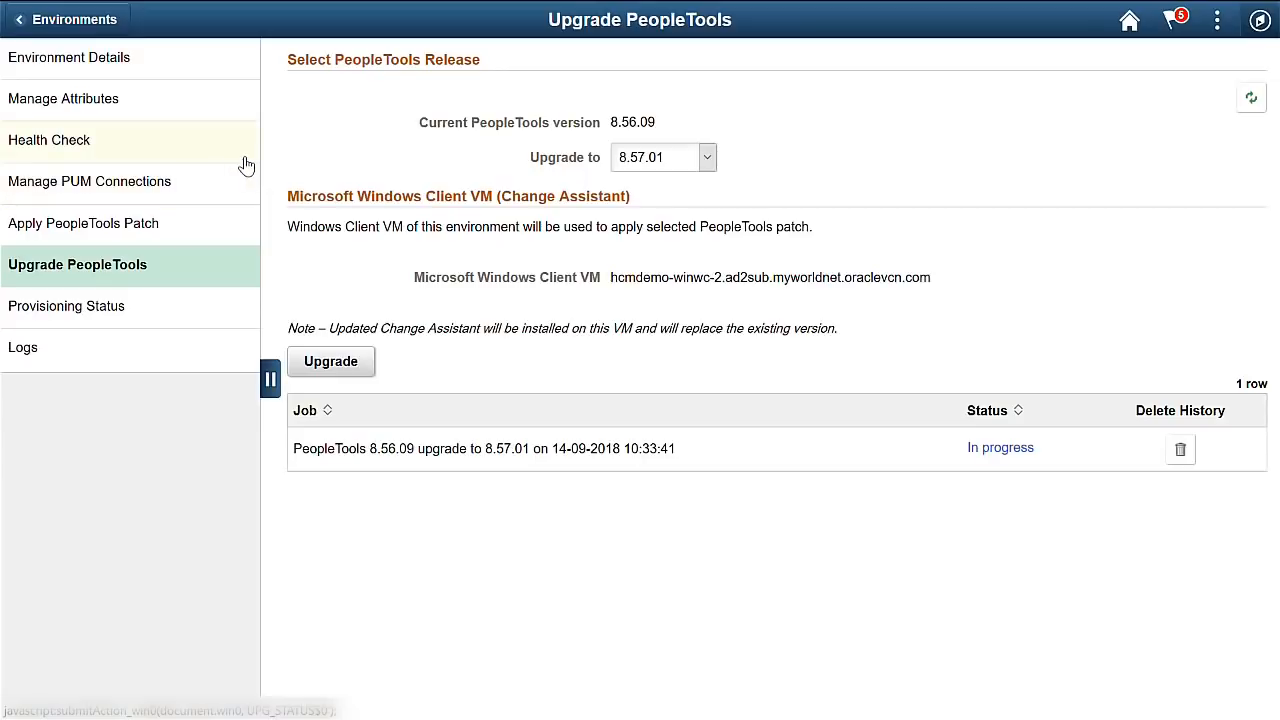
Check that HCMDEMO's 8.57.01 upgrade job shows Completed, then return to Environments without saving.
{"action": "left_click", "coordinate": [119, 30]}
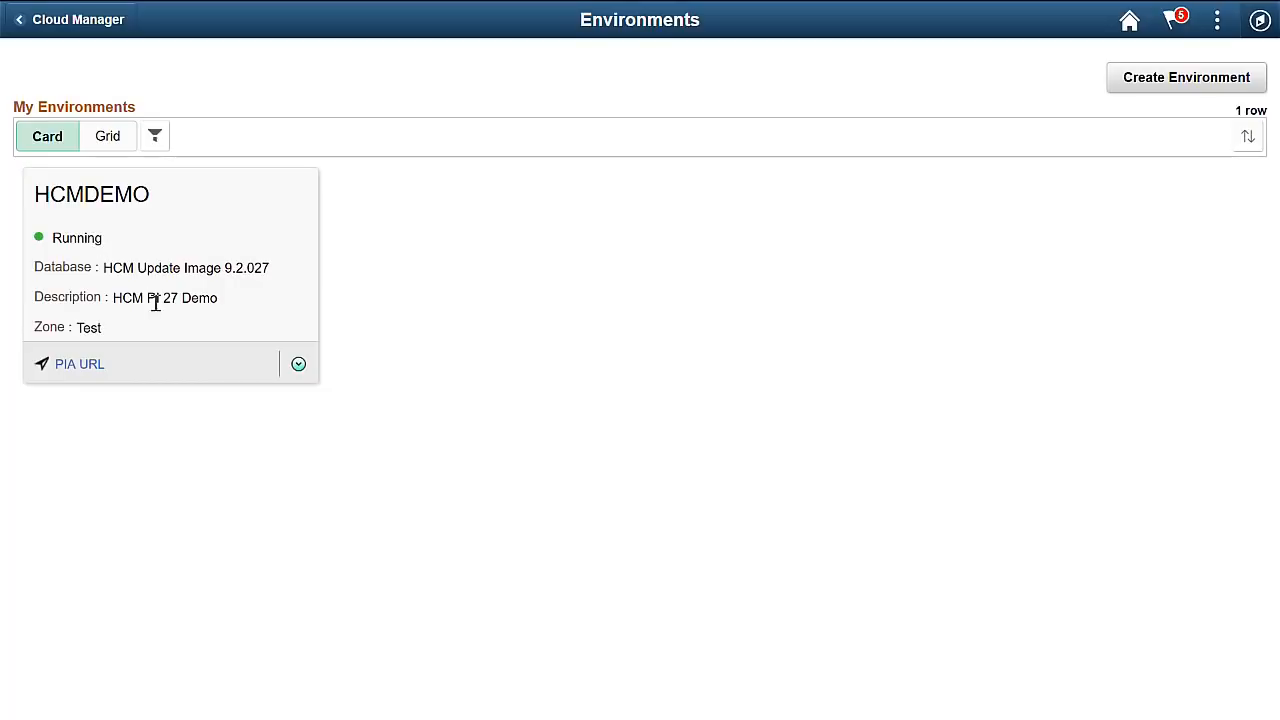
{"action": "left_click", "coordinate": [299, 366]}
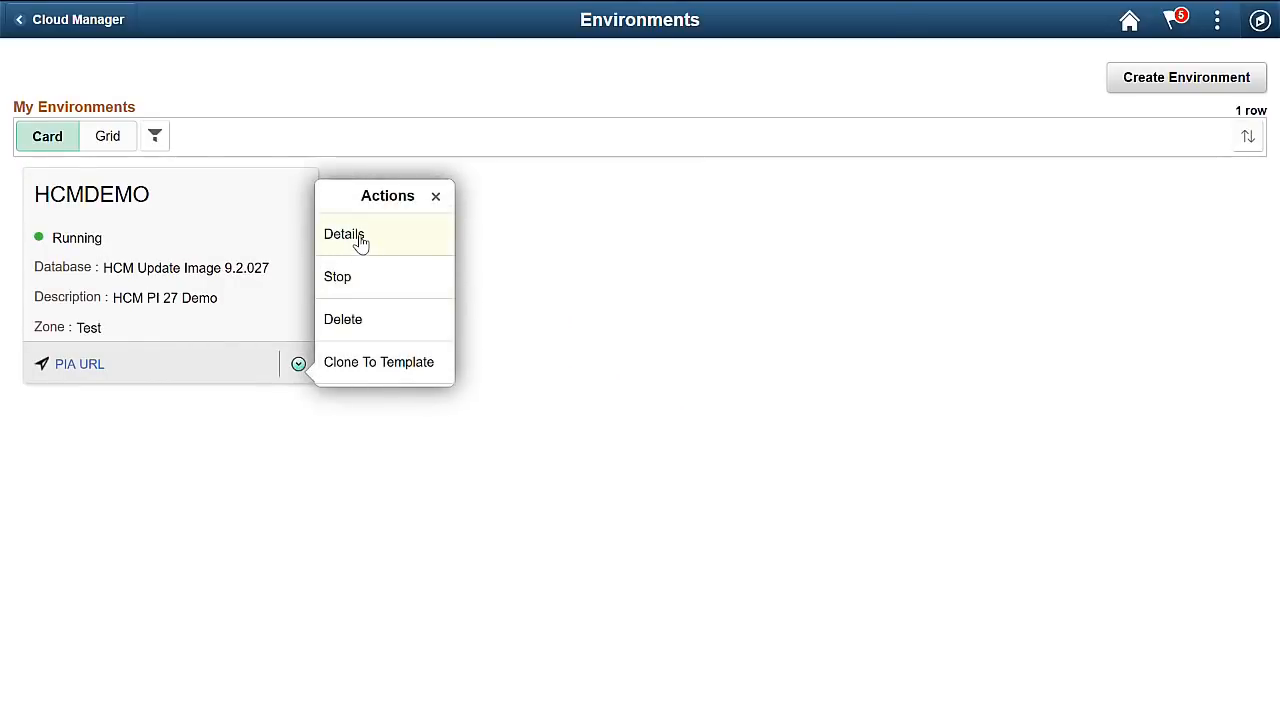
{"action": "left_click", "coordinate": [359, 246]}
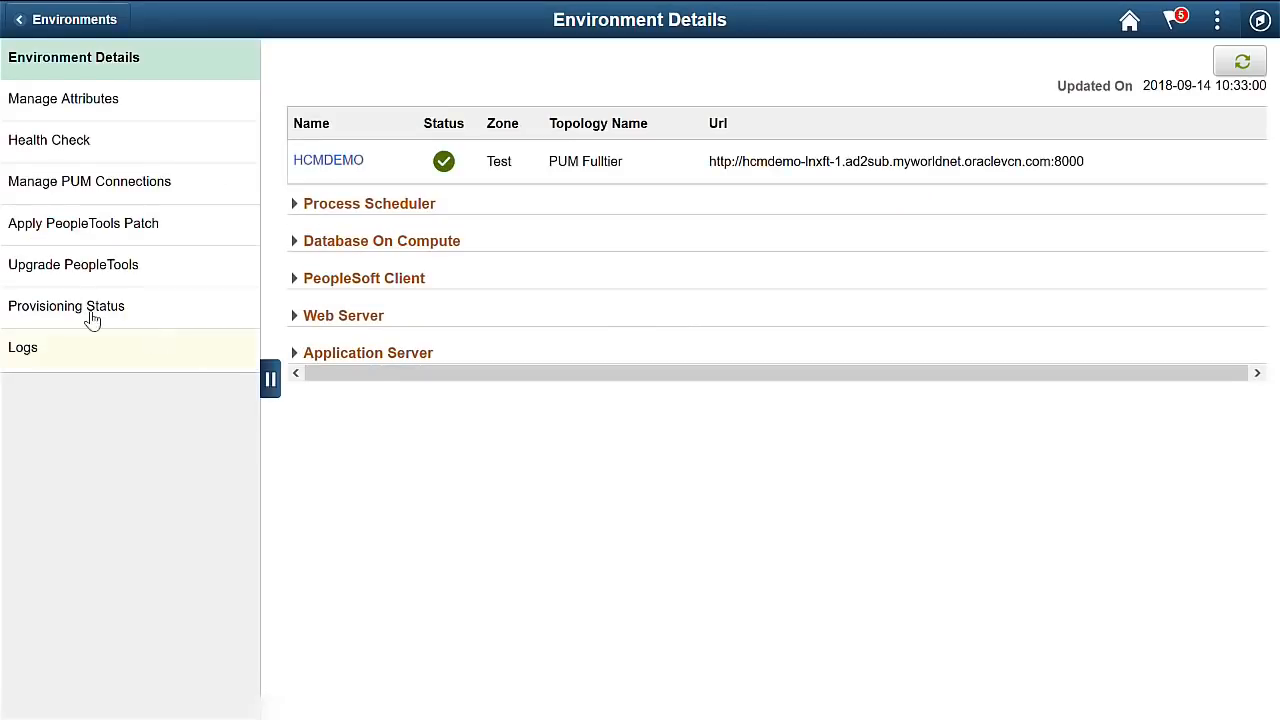
{"action": "left_click", "coordinate": [70, 275]}
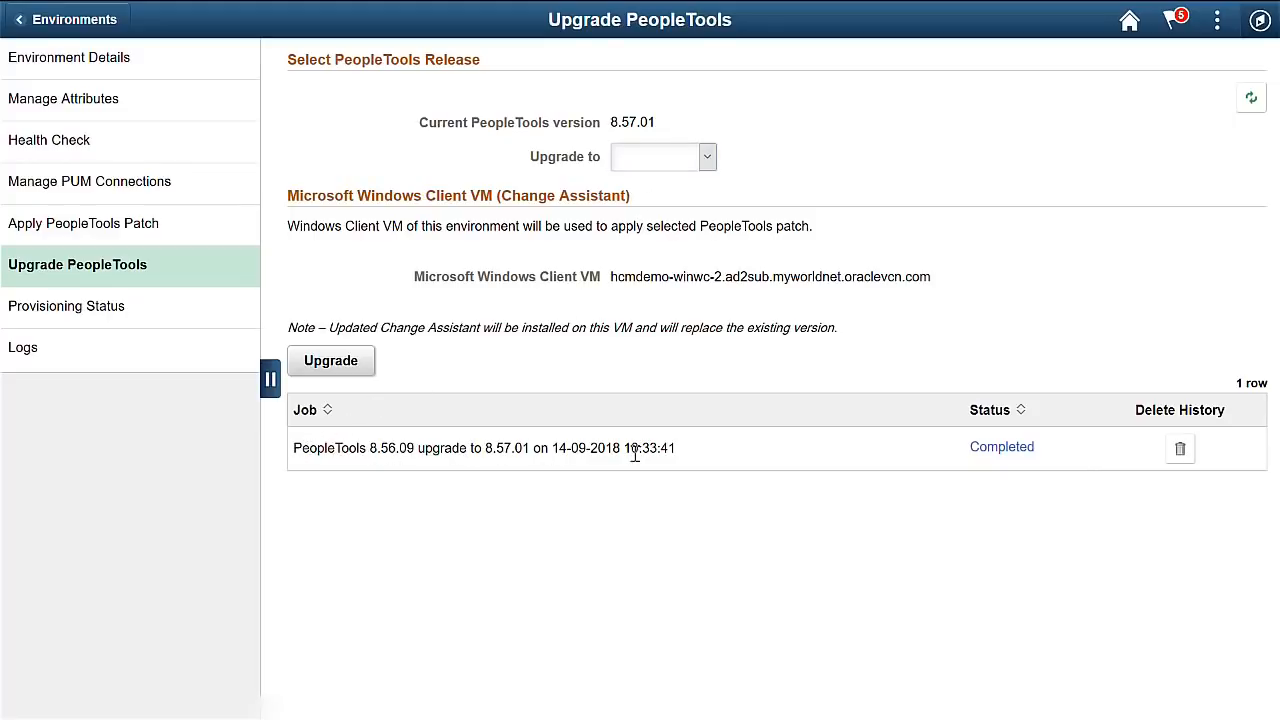
{"action": "left_click", "coordinate": [1002, 448]}
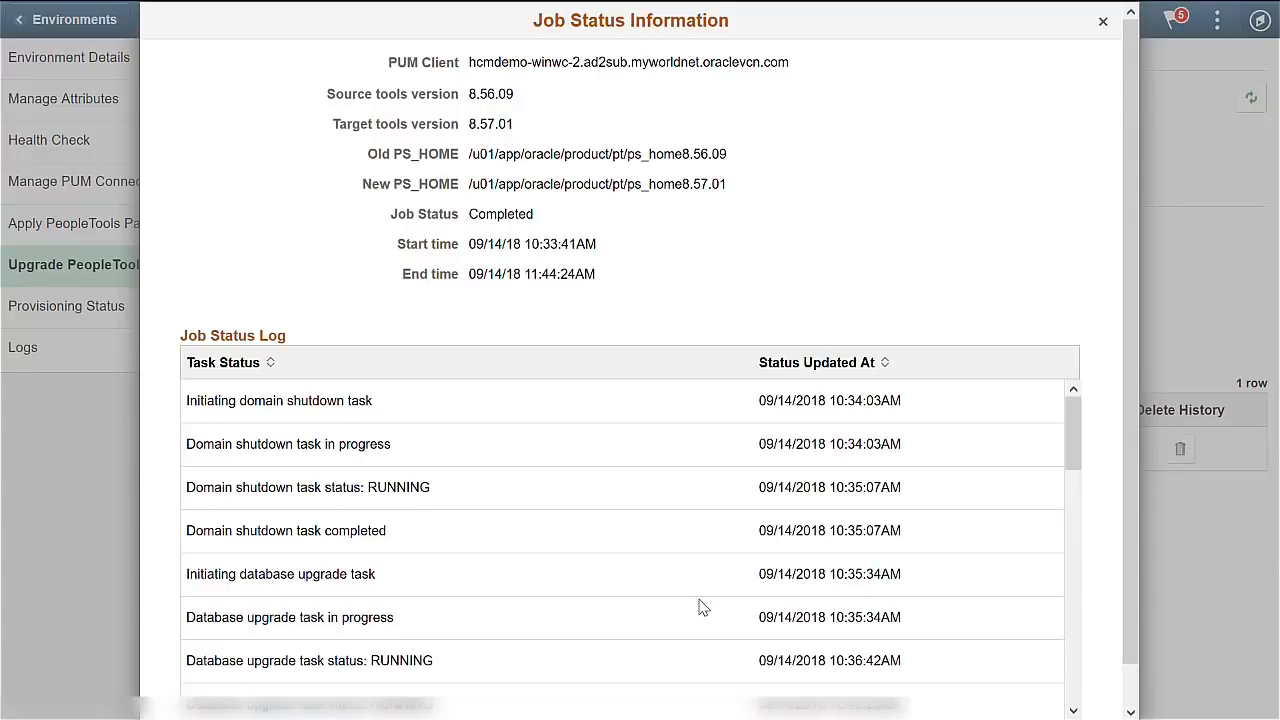
{"action": "left_click", "coordinate": [1104, 22]}
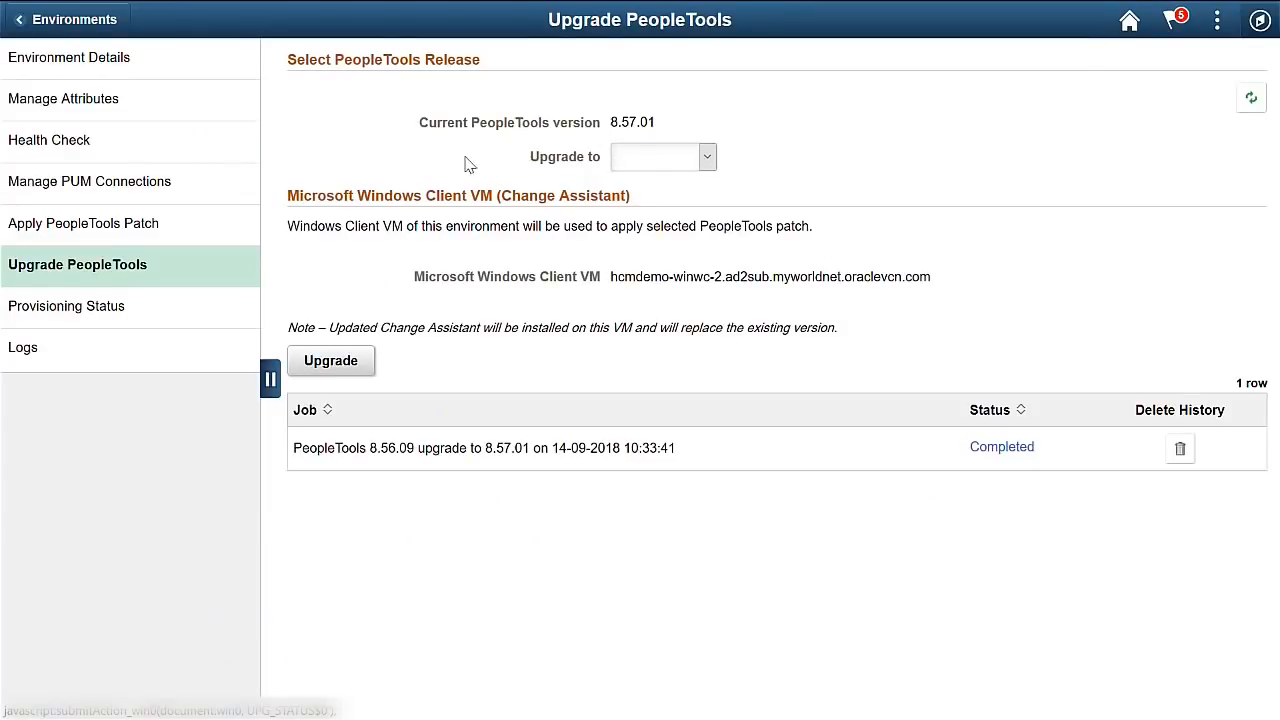
{"action": "left_click", "coordinate": [113, 30]}
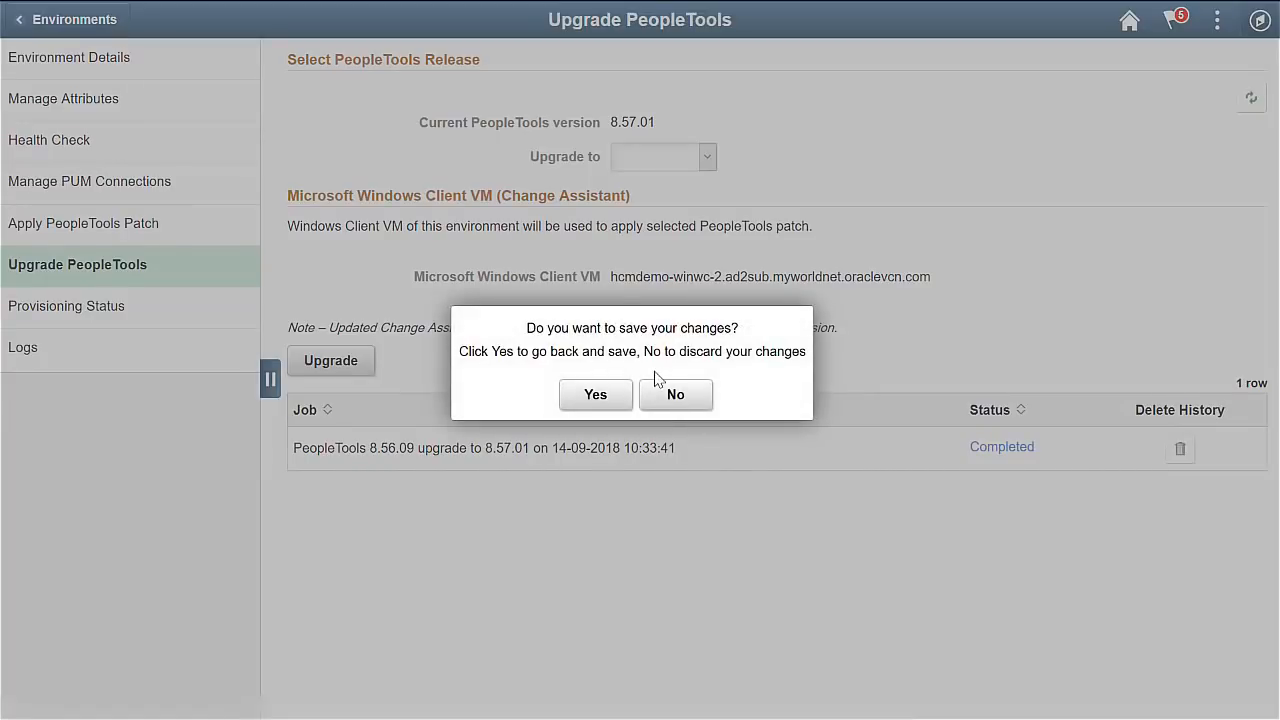
{"action": "left_click", "coordinate": [676, 395]}
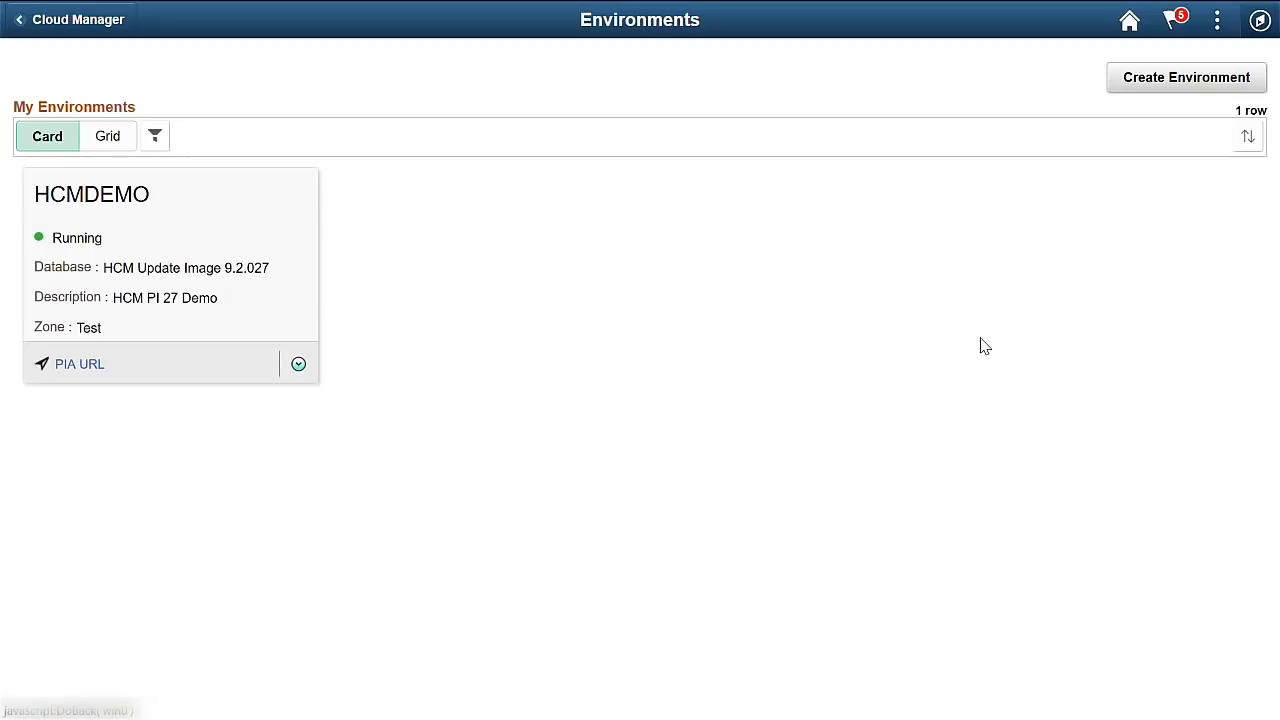